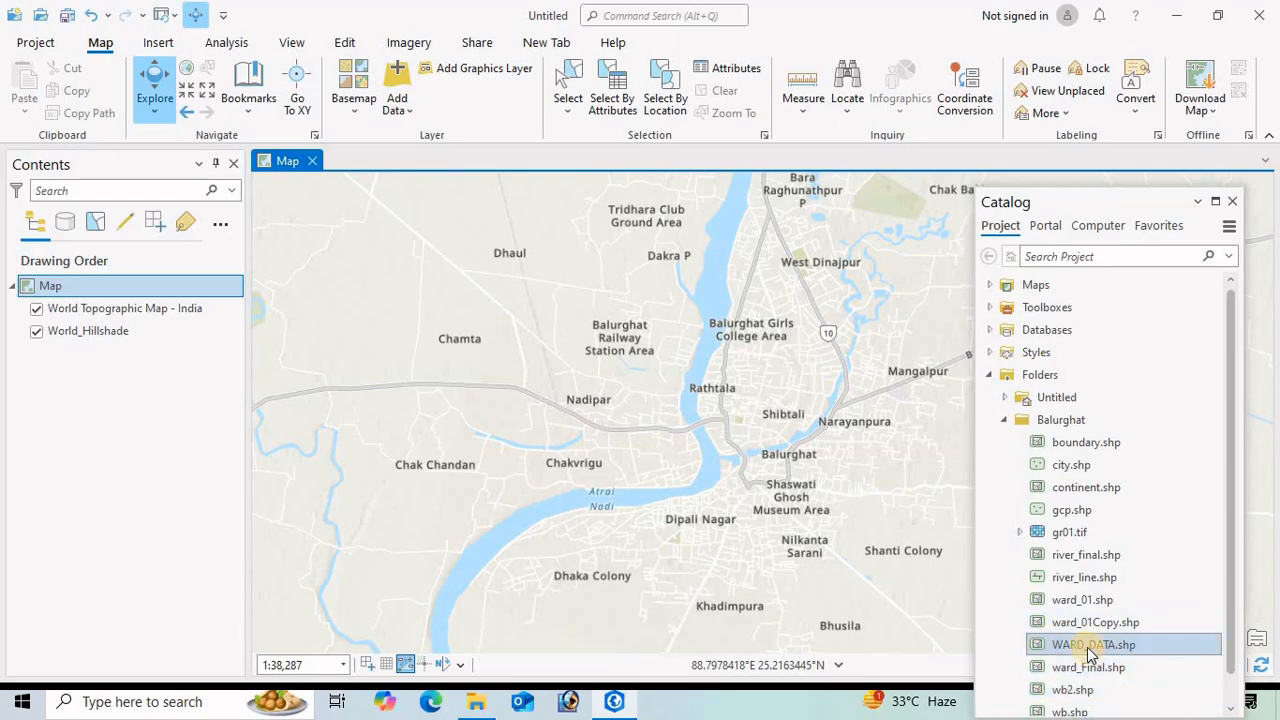
- Add the WARD_DATA.shp shapefile from the Balurghat folder to the map
mouse_move(1086, 647)
left_mouse_down()
mouse_move(1037, 649)
mouse_move(423, 486)
mouse_move(200, 358)
mouse_move(158, 300)
left_mouse_up()
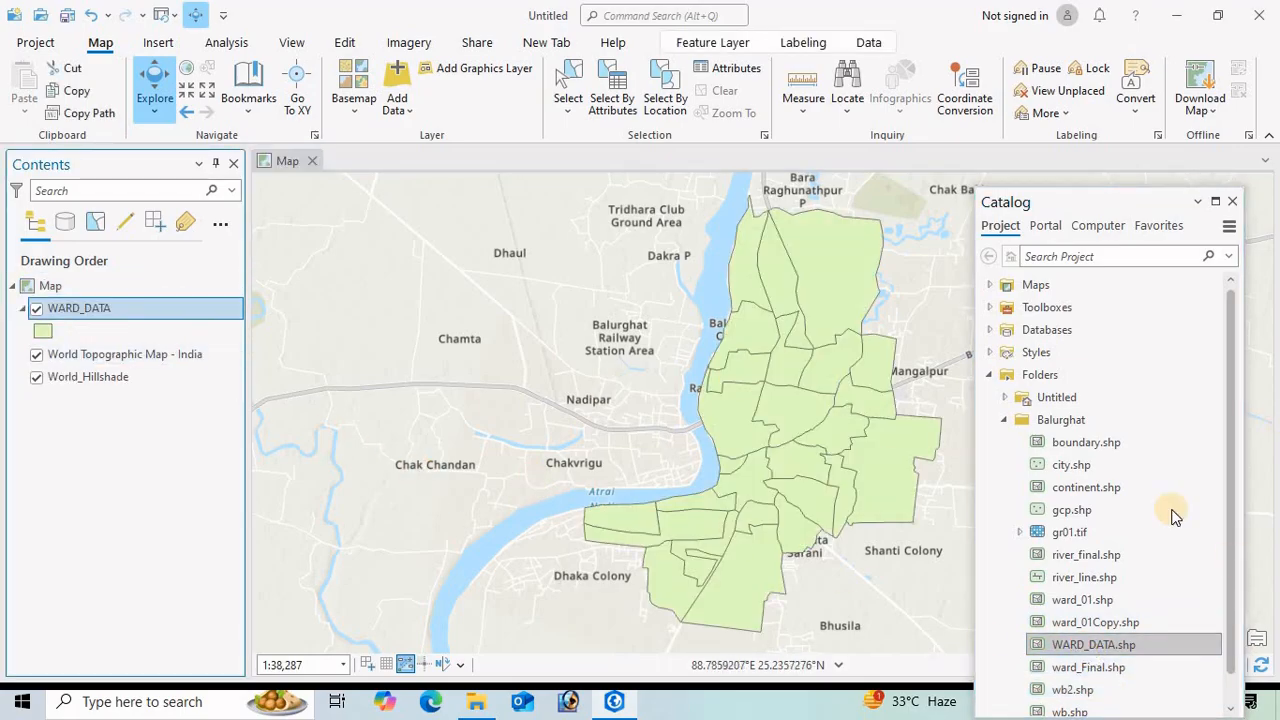
left_click_drag(840, 455, 590, 440)
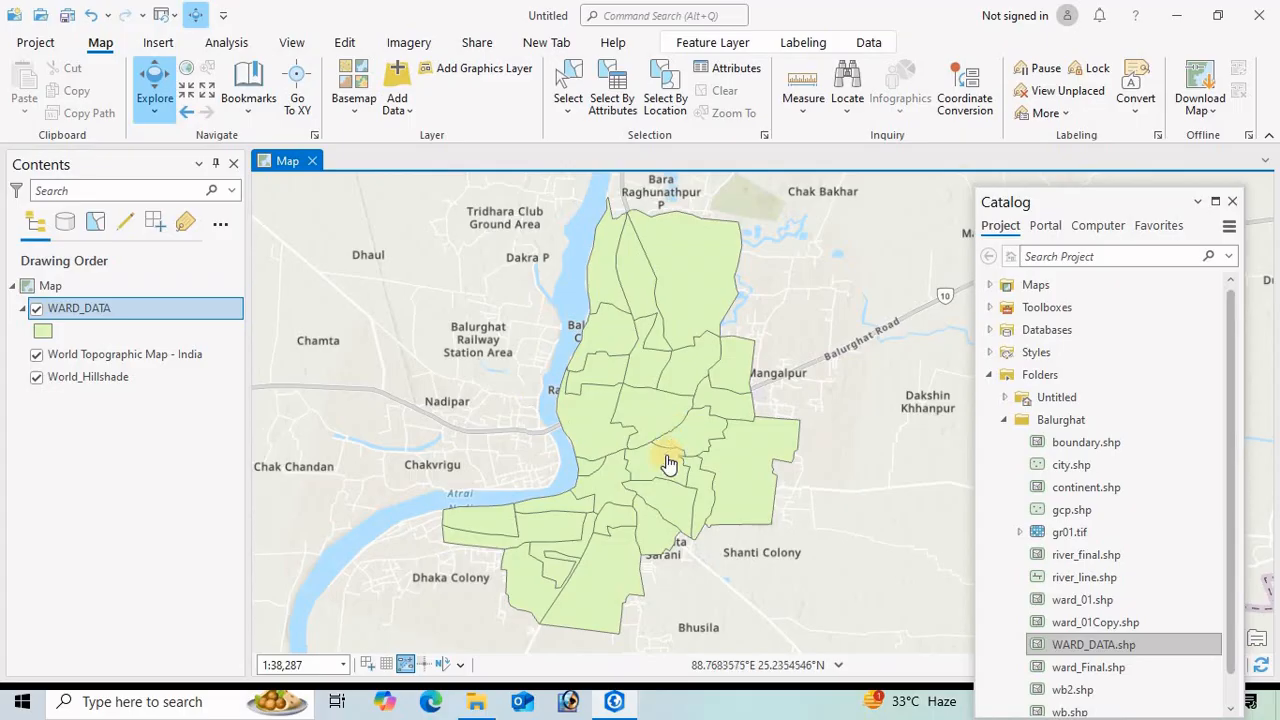
right_click(95, 312)
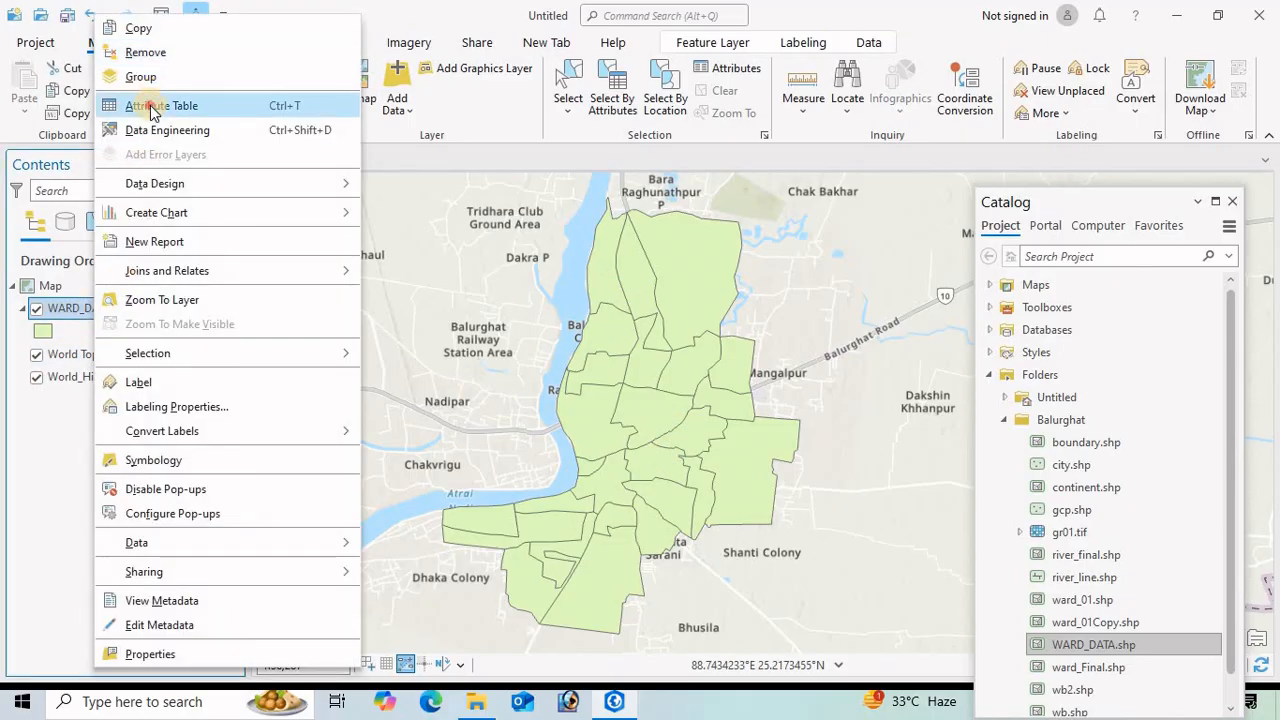
left_click(470, 478)
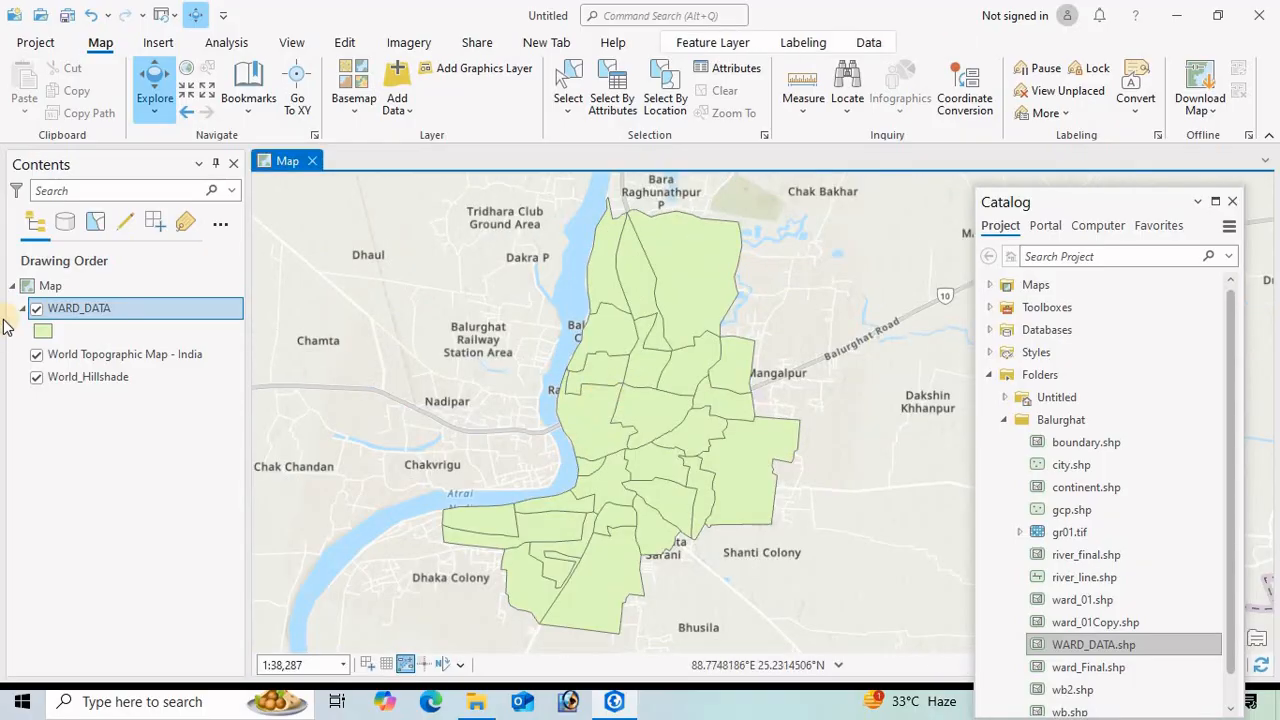
- Symbolize the WARD_DATA layer with Unique Values based on the WARD1 field and collapse its legend
right_click(80, 311)
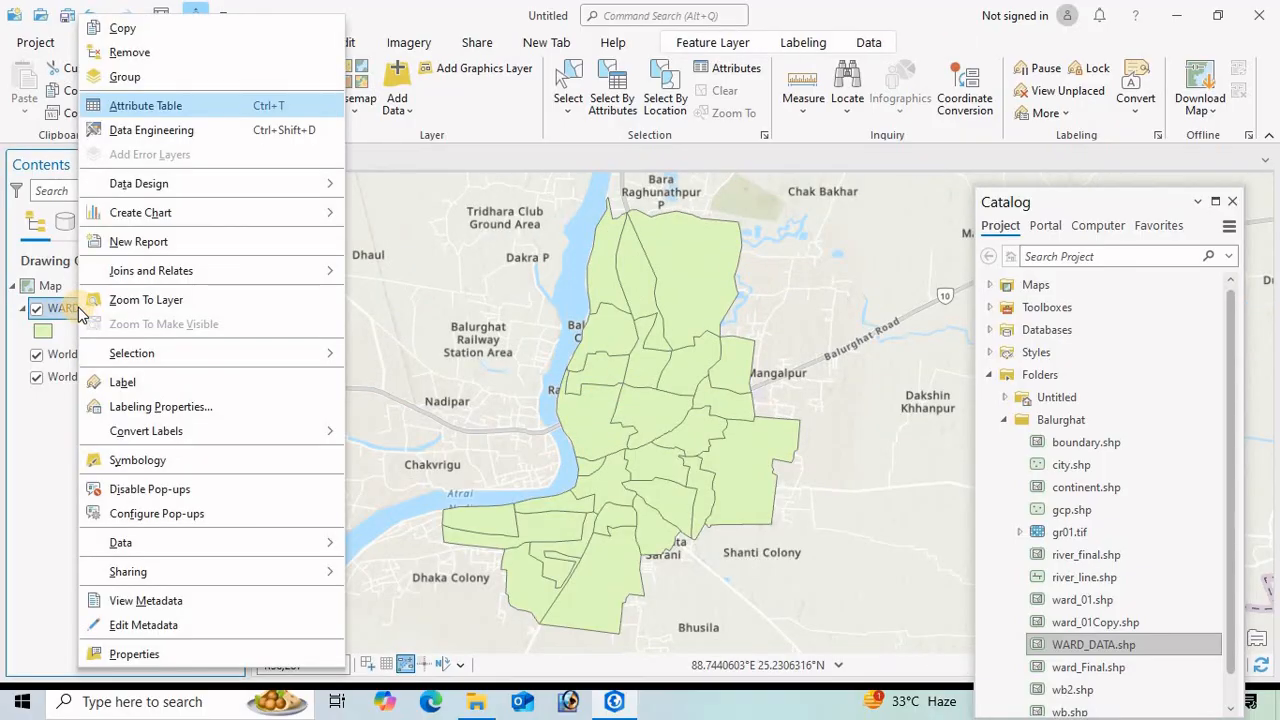
left_click(138, 462)
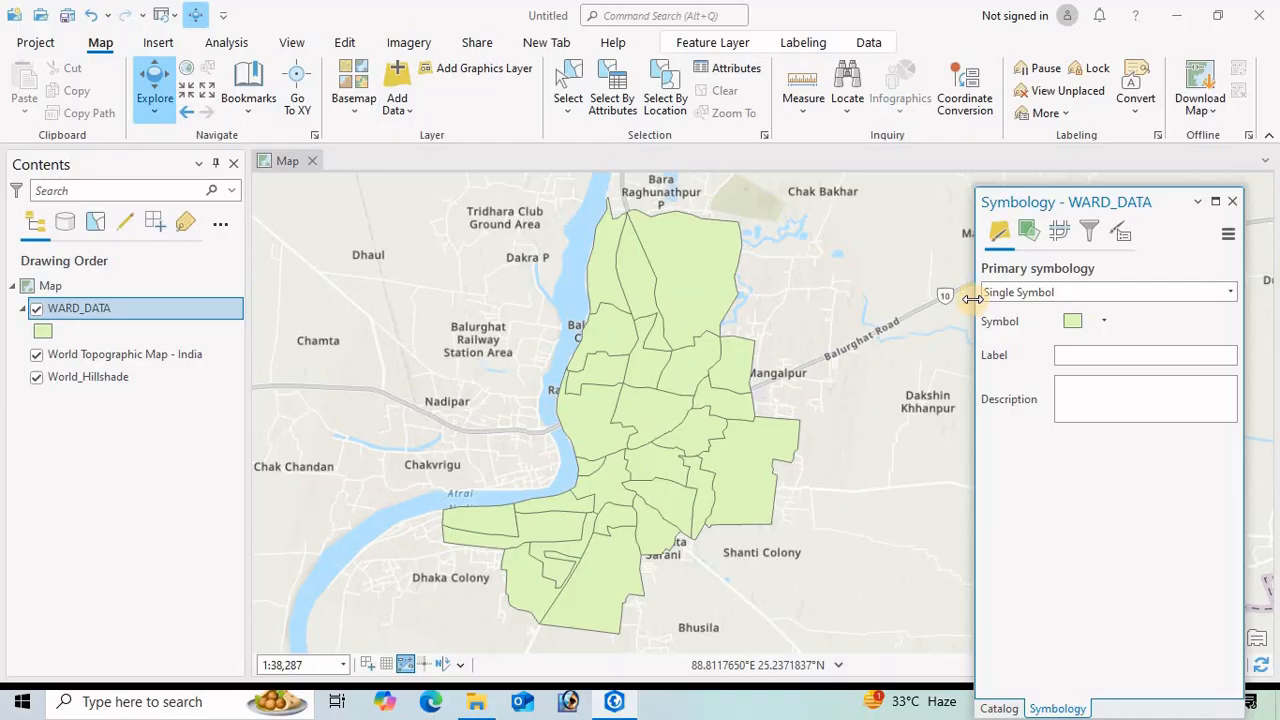
left_click(1080, 294)
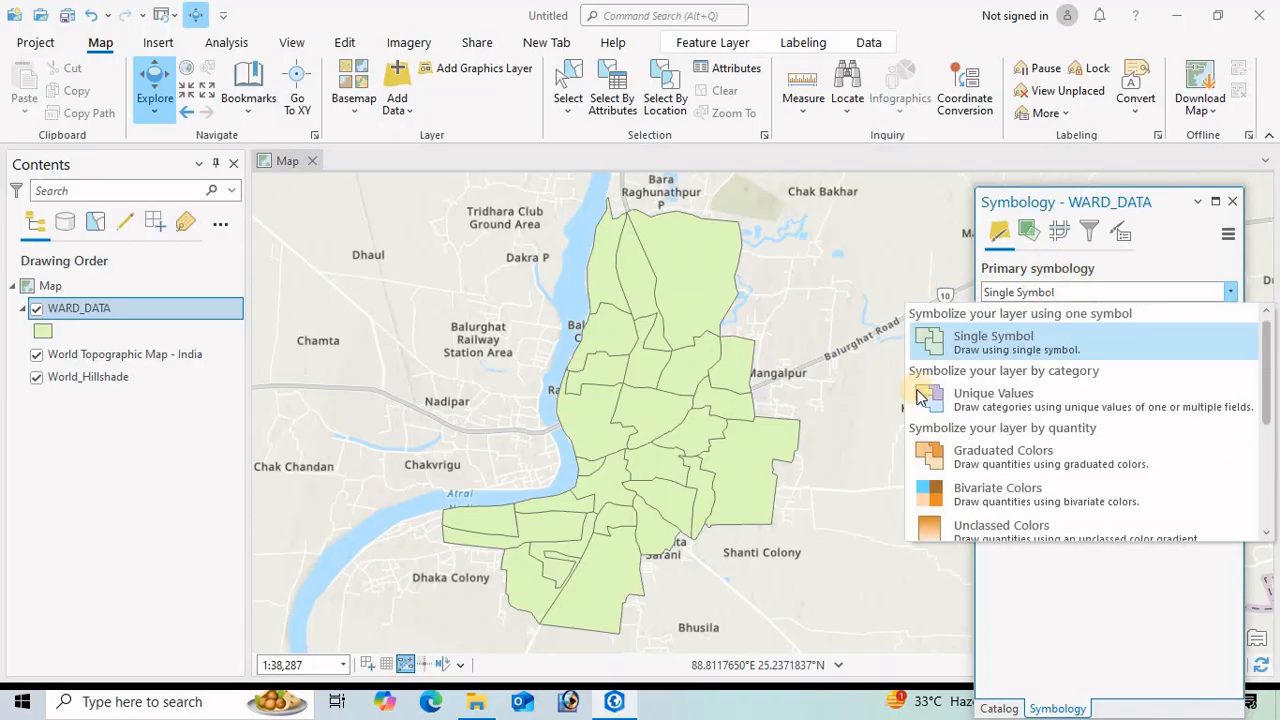
left_click(986, 400)
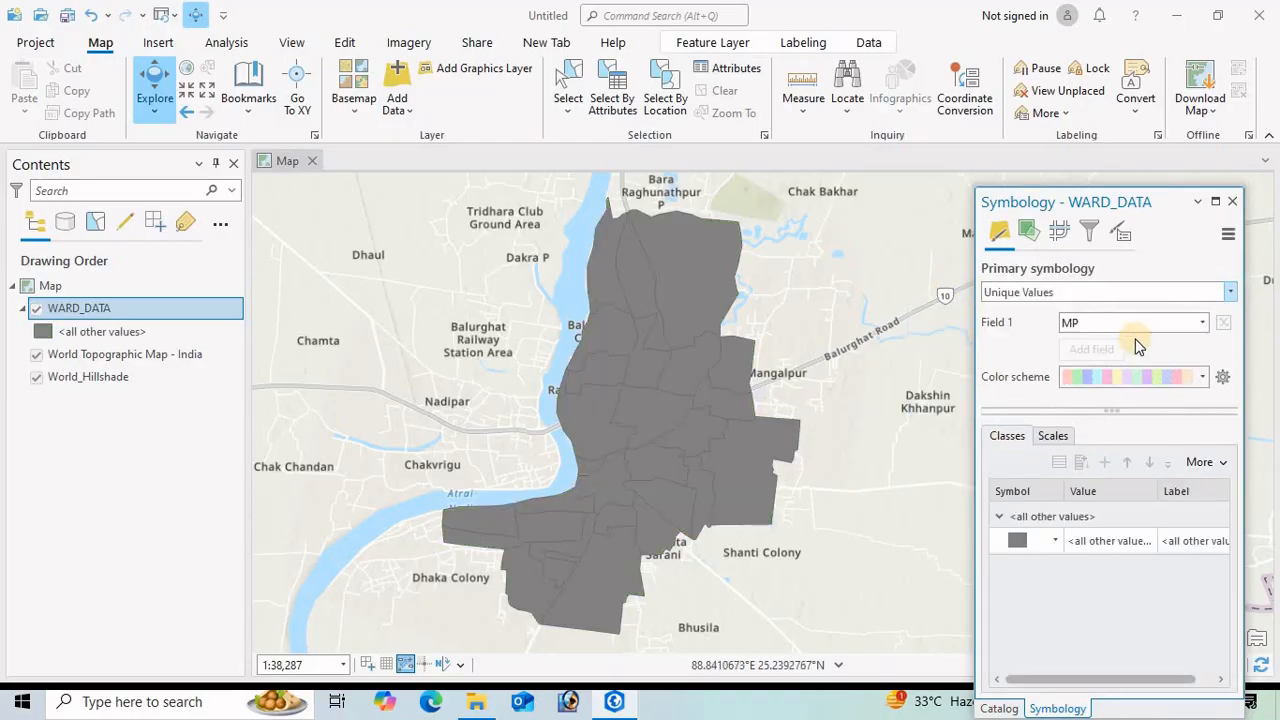
left_click(1202, 323)
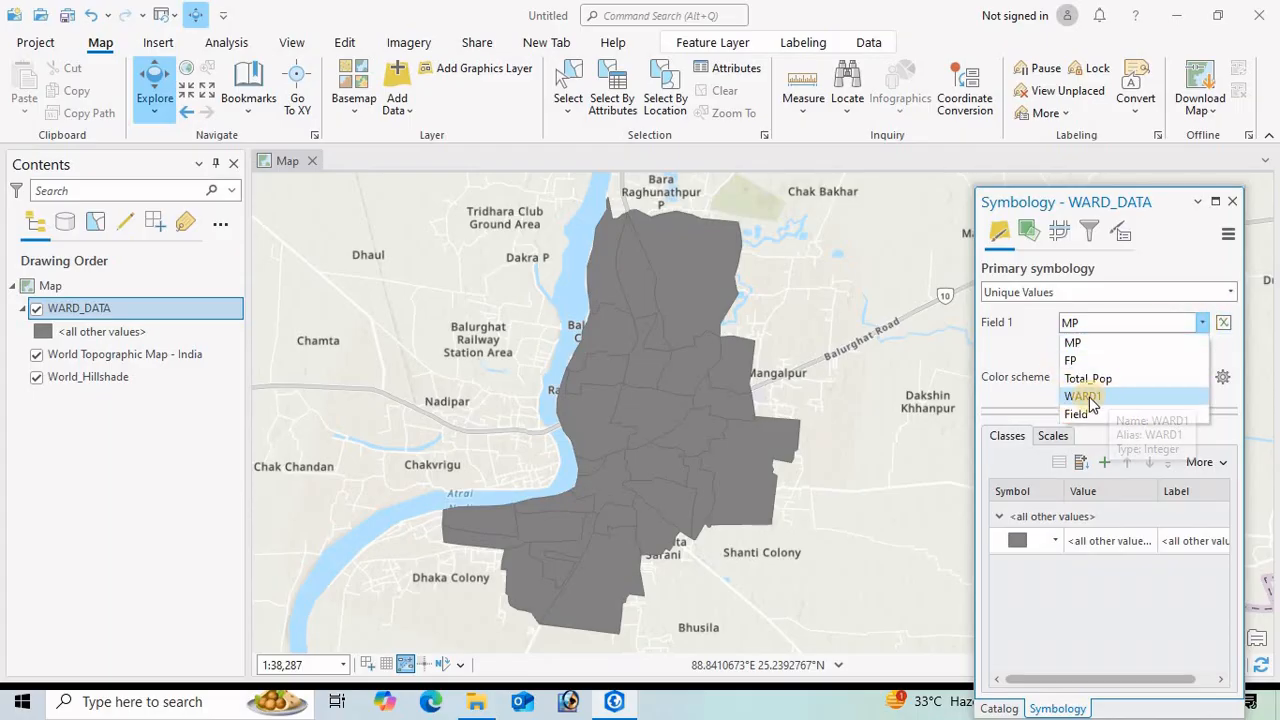
left_click(1082, 397)
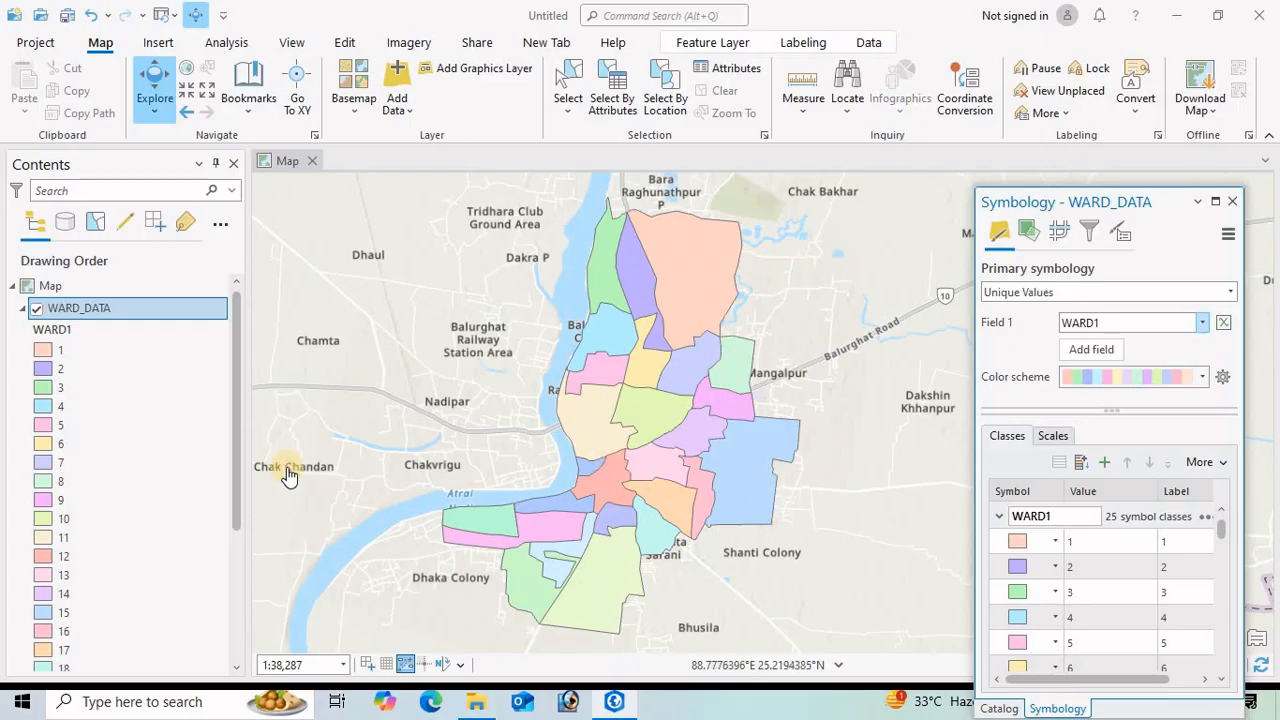
left_click(24, 310)
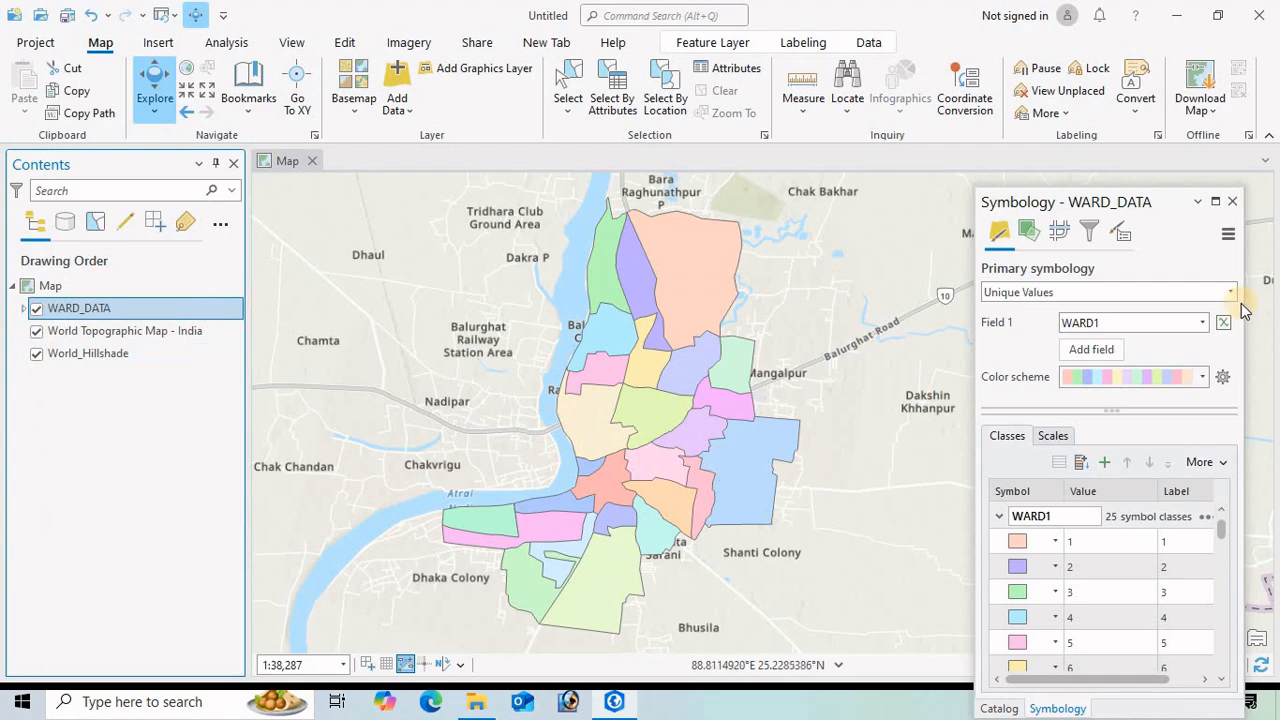
- Apply the strongly saturated multicolour scheme to the ward classes of WARD_DATA
left_click(1203, 378)
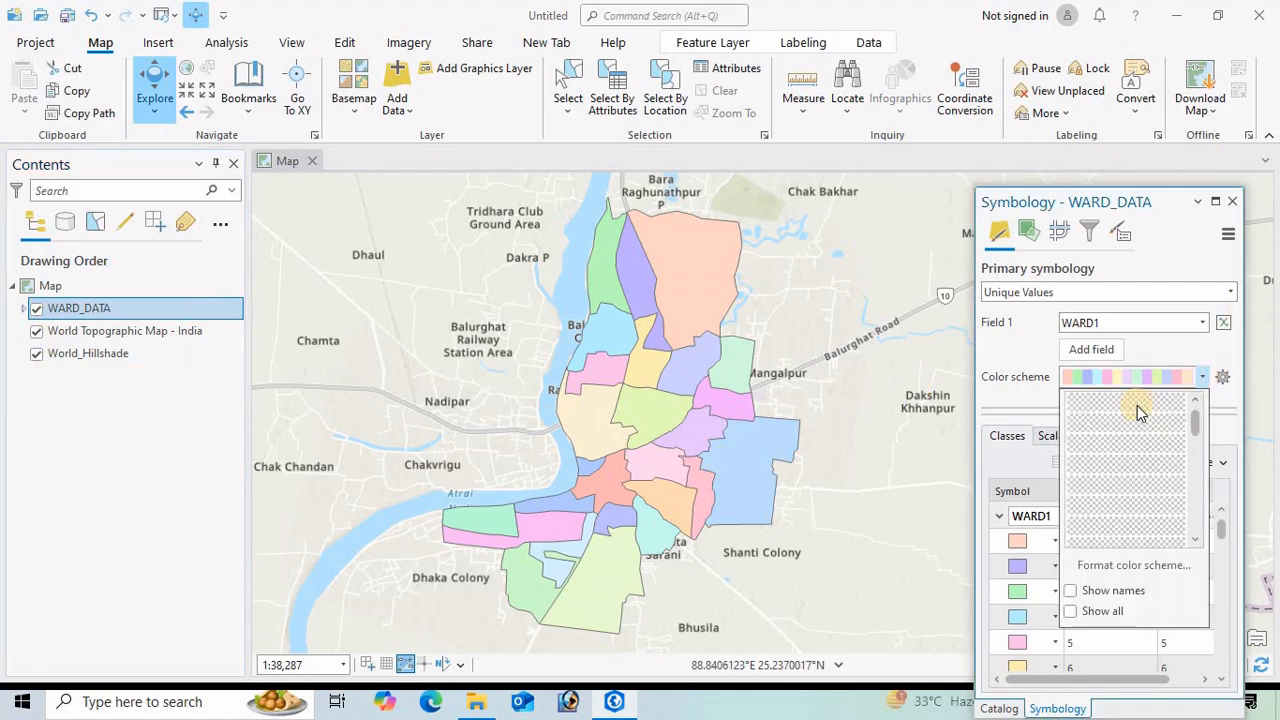
scroll(1108, 530, "down", 3)
scroll(1130, 460, "up", 3)
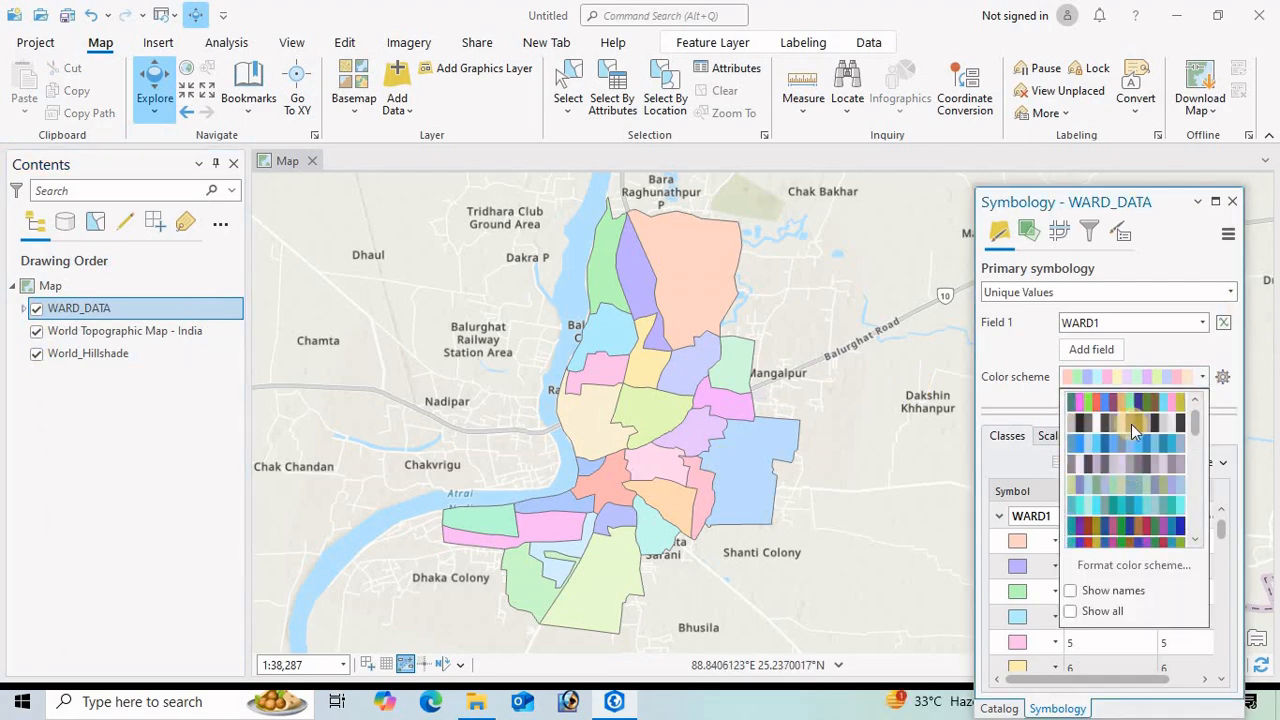
left_click(1097, 401)
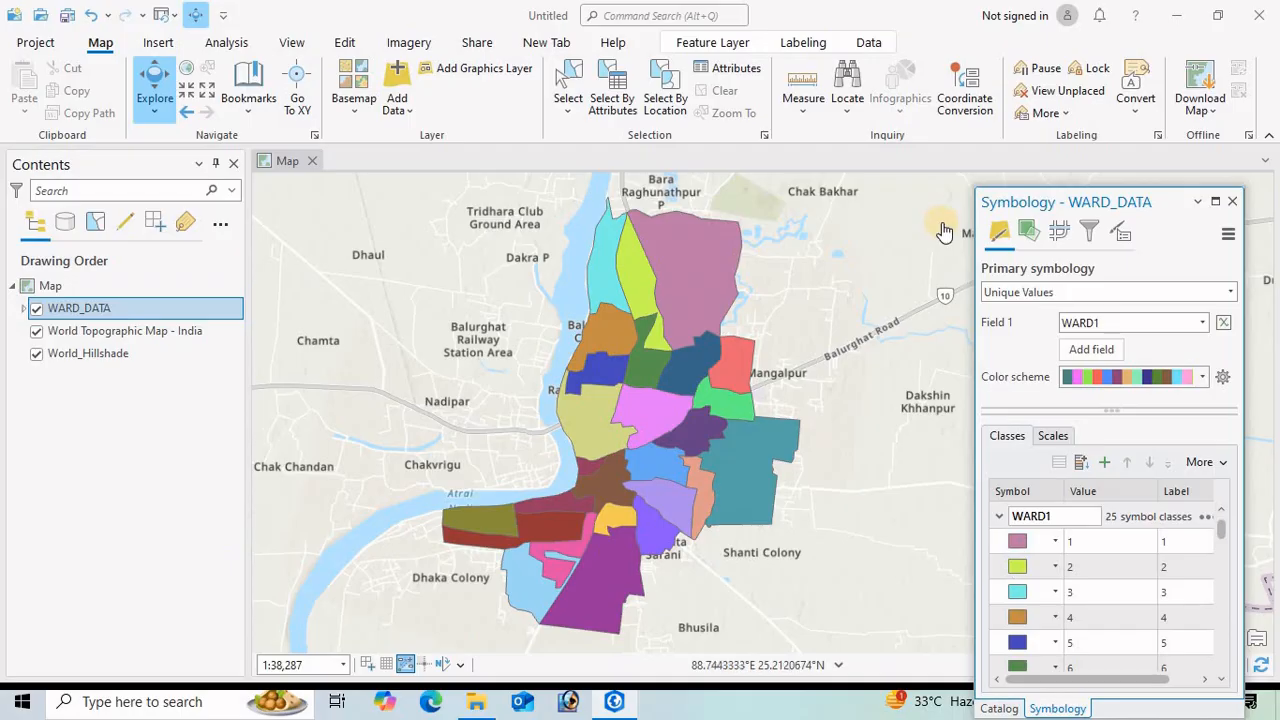
- Label the WARD_DATA polygons with the WARD1 field
left_click(786, 46)
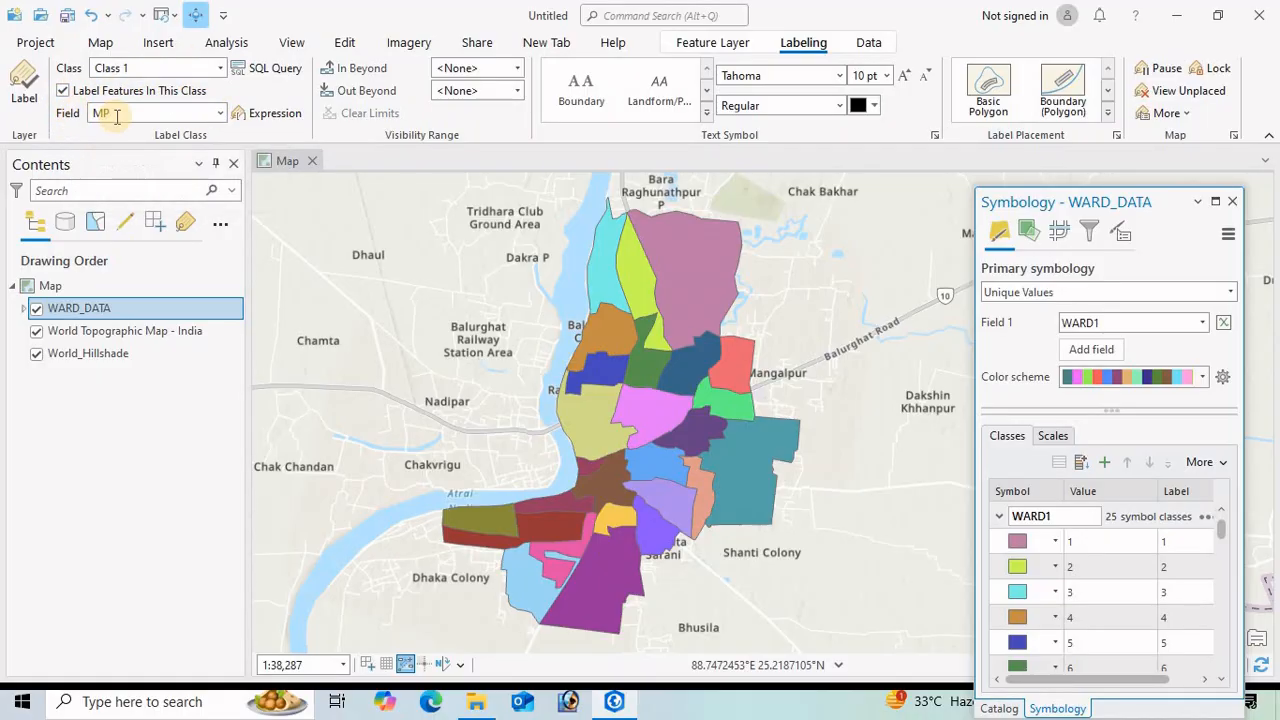
left_click(221, 113)
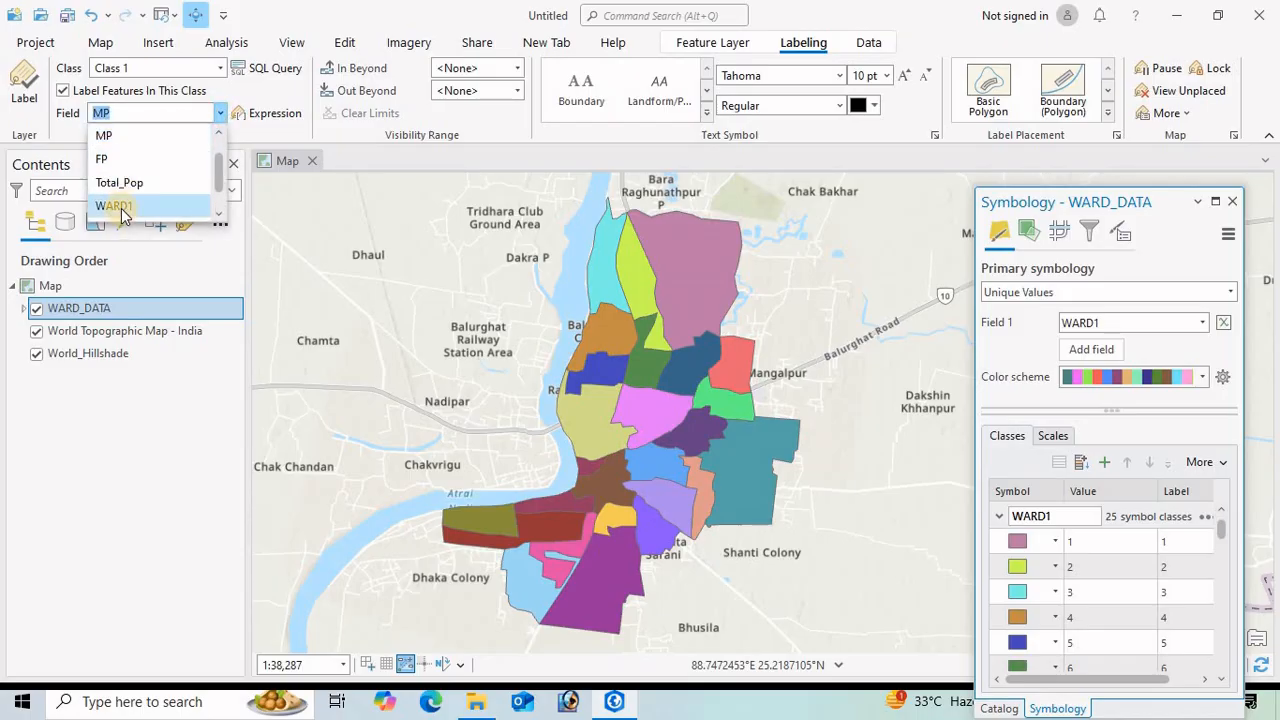
left_click(116, 205)
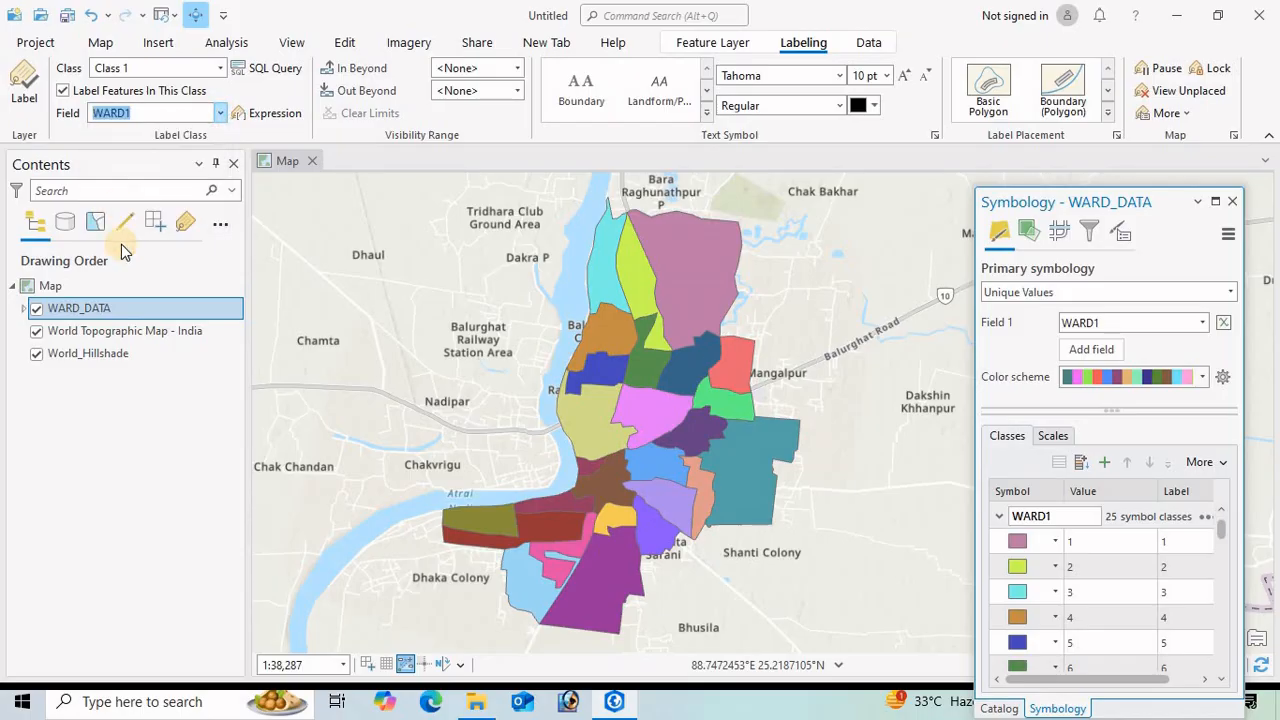
left_click(24, 84)
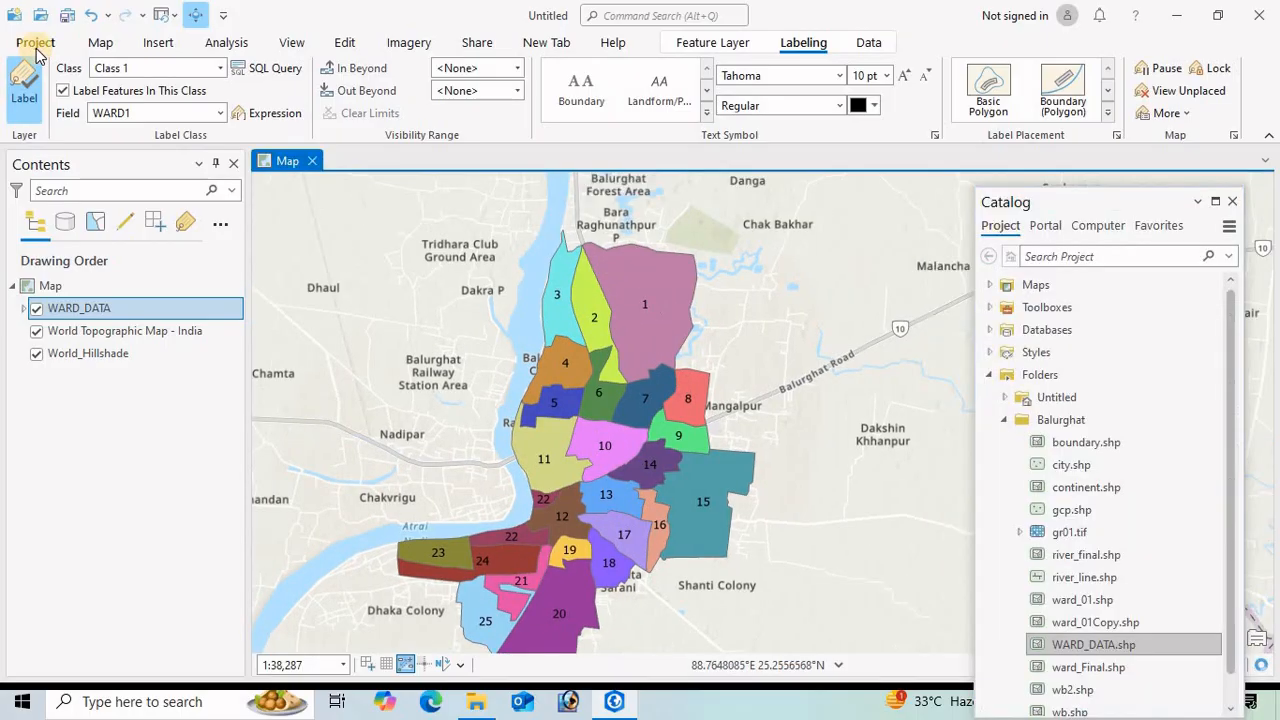
- Set the map's XY coordinate system to WGS 1984 from the World group of geographic coordinate systems
left_click(101, 42)
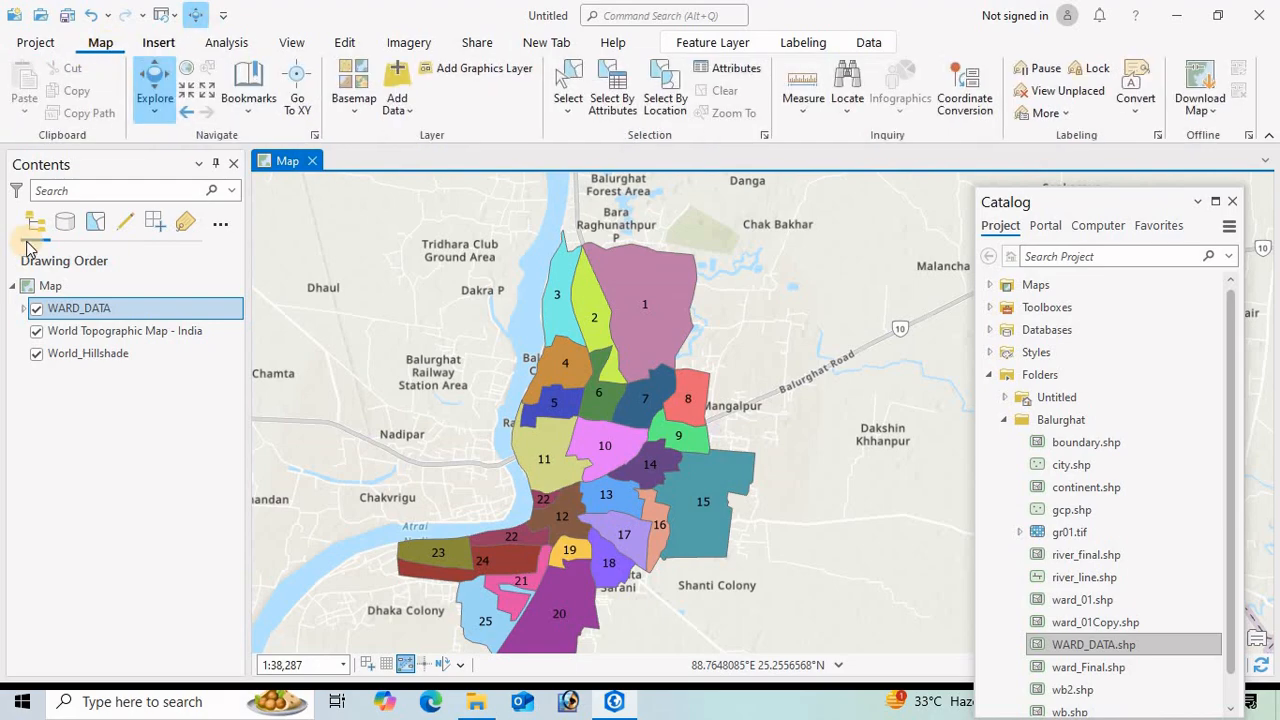
left_click(70, 291)
right_click(73, 291)
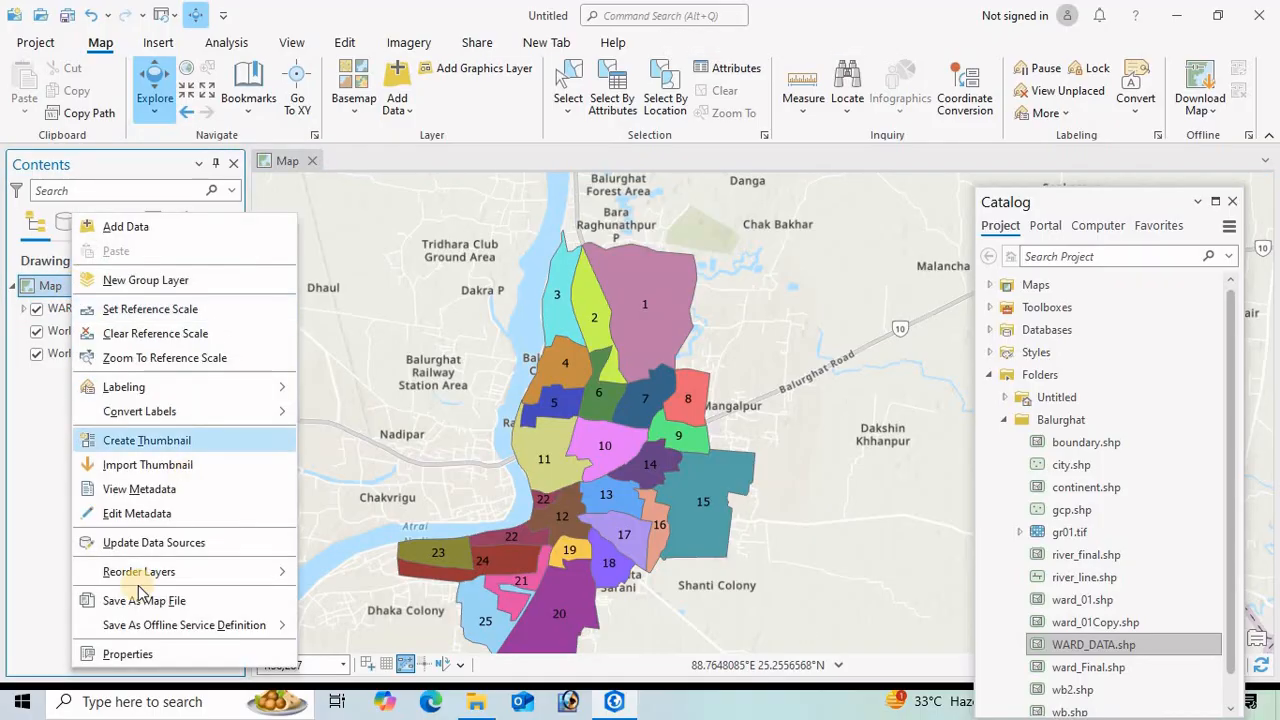
left_click(128, 655)
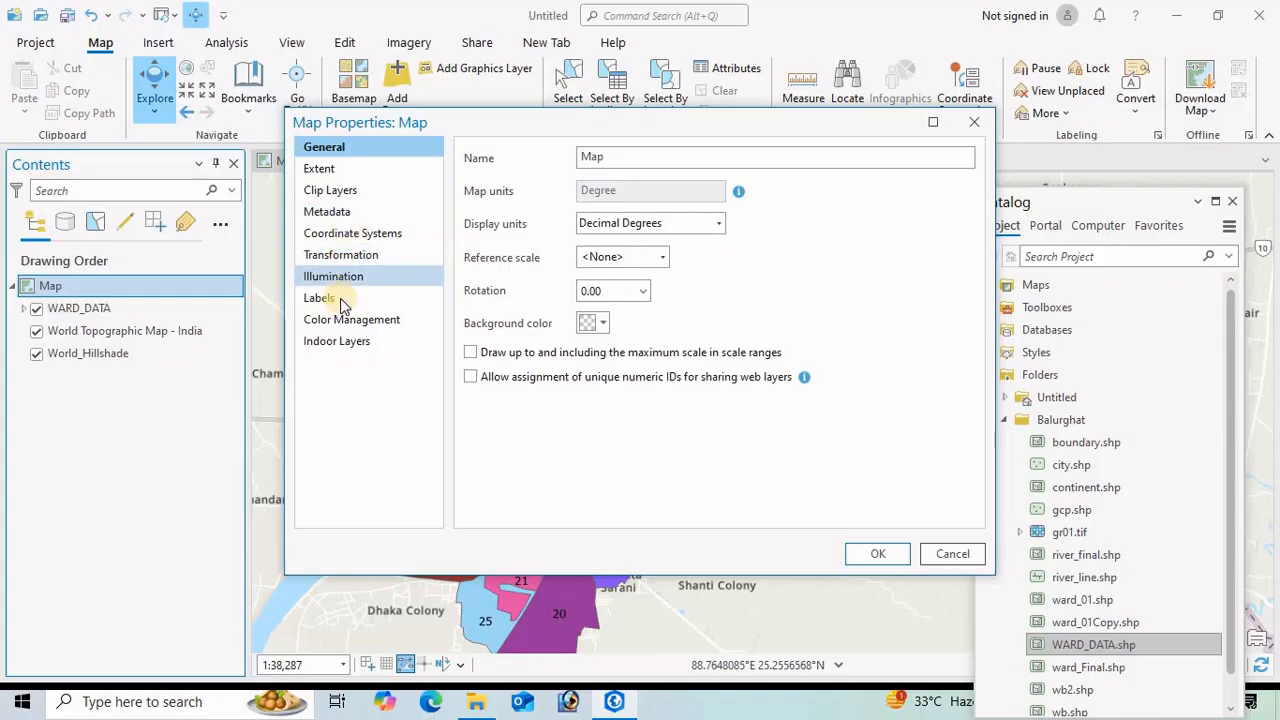
left_click(404, 232)
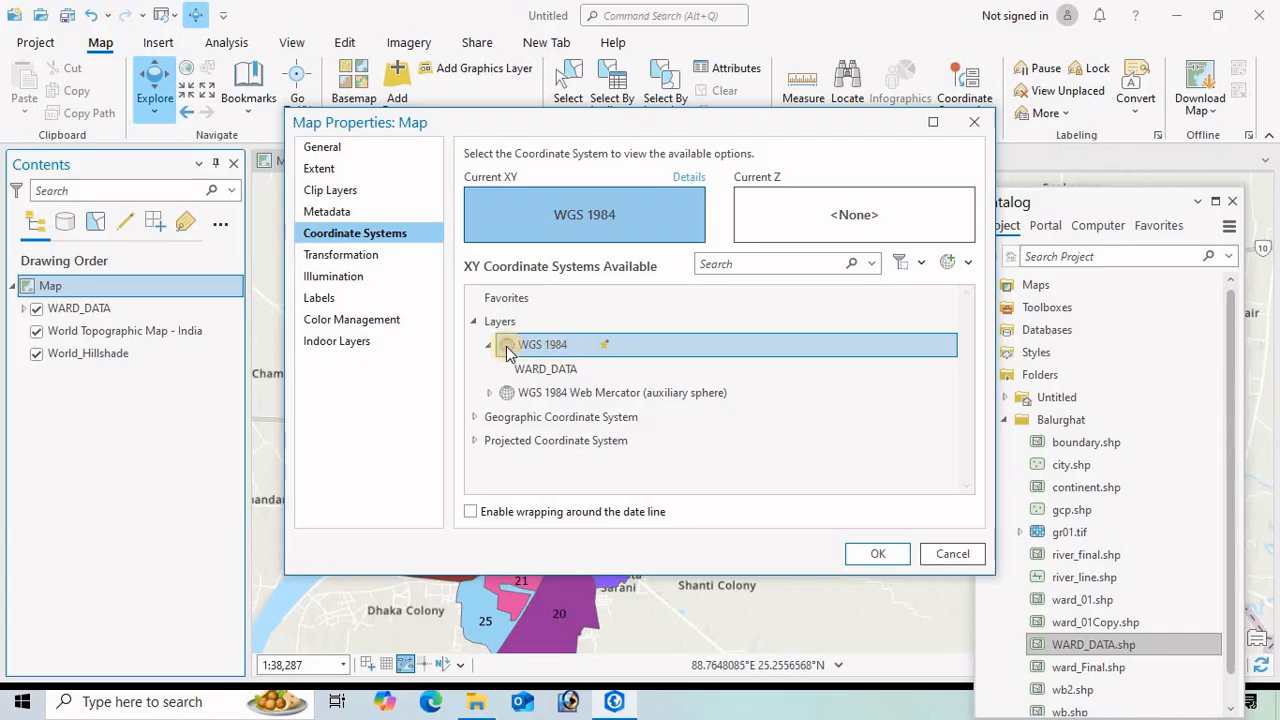
left_click(474, 417)
scroll(553, 413, "down", 3)
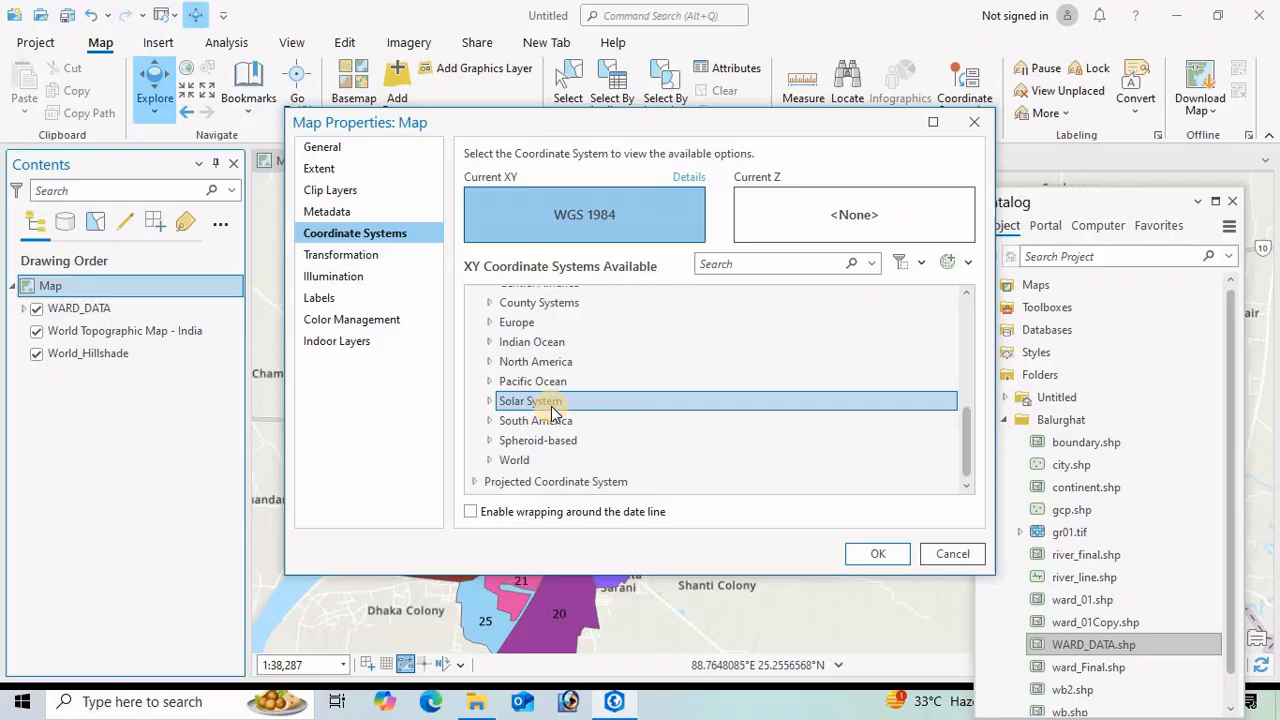
left_click(489, 461)
scroll(545, 425, "down", 10)
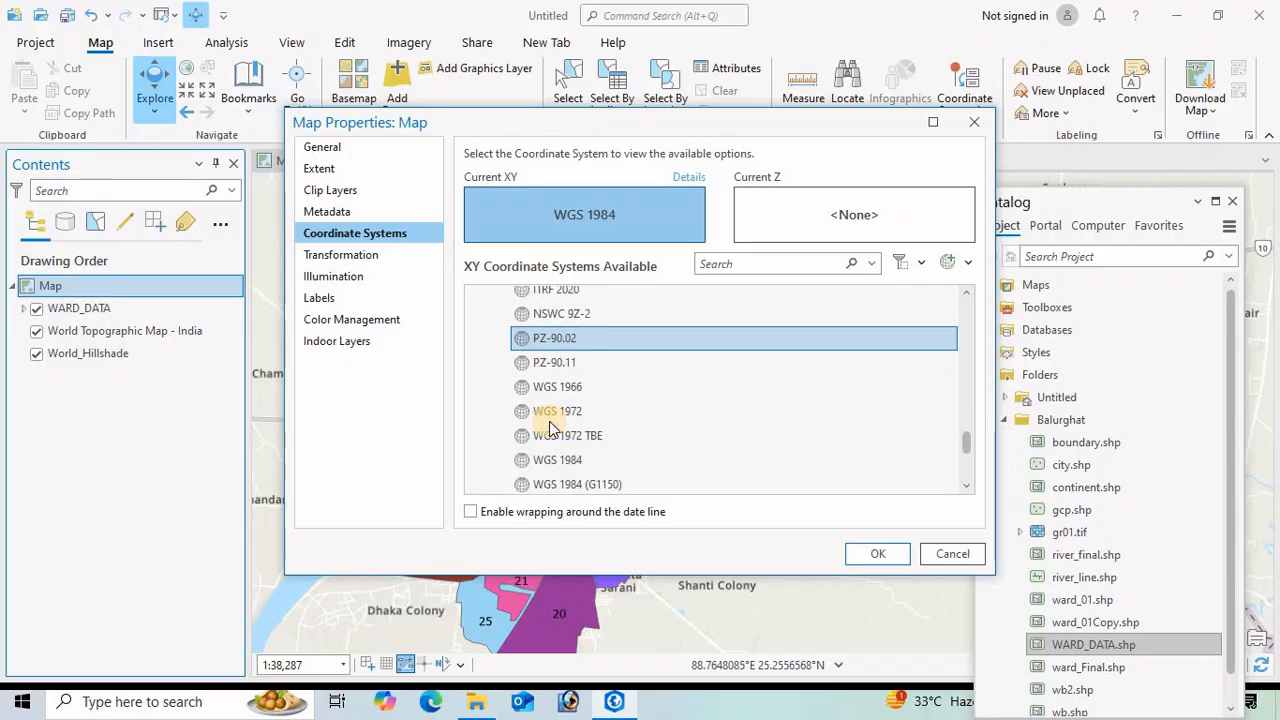
left_click(603, 357)
left_click(605, 380)
left_click(568, 333)
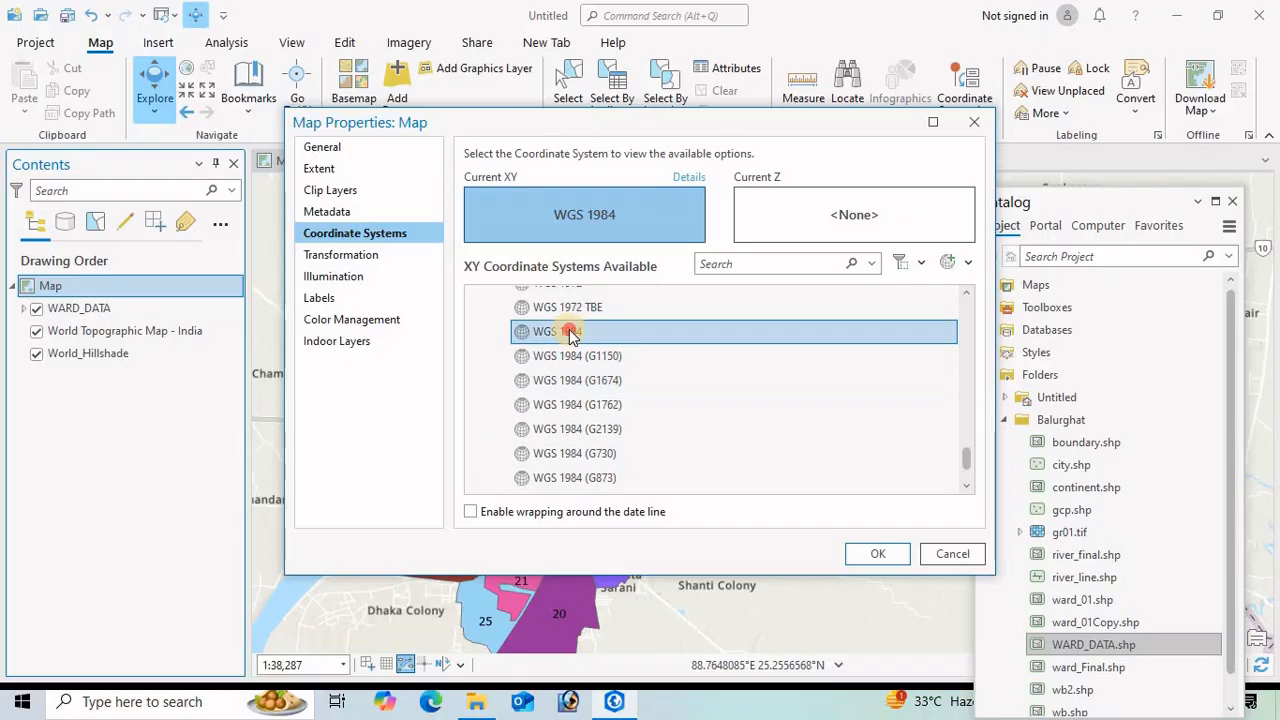
left_click(876, 556)
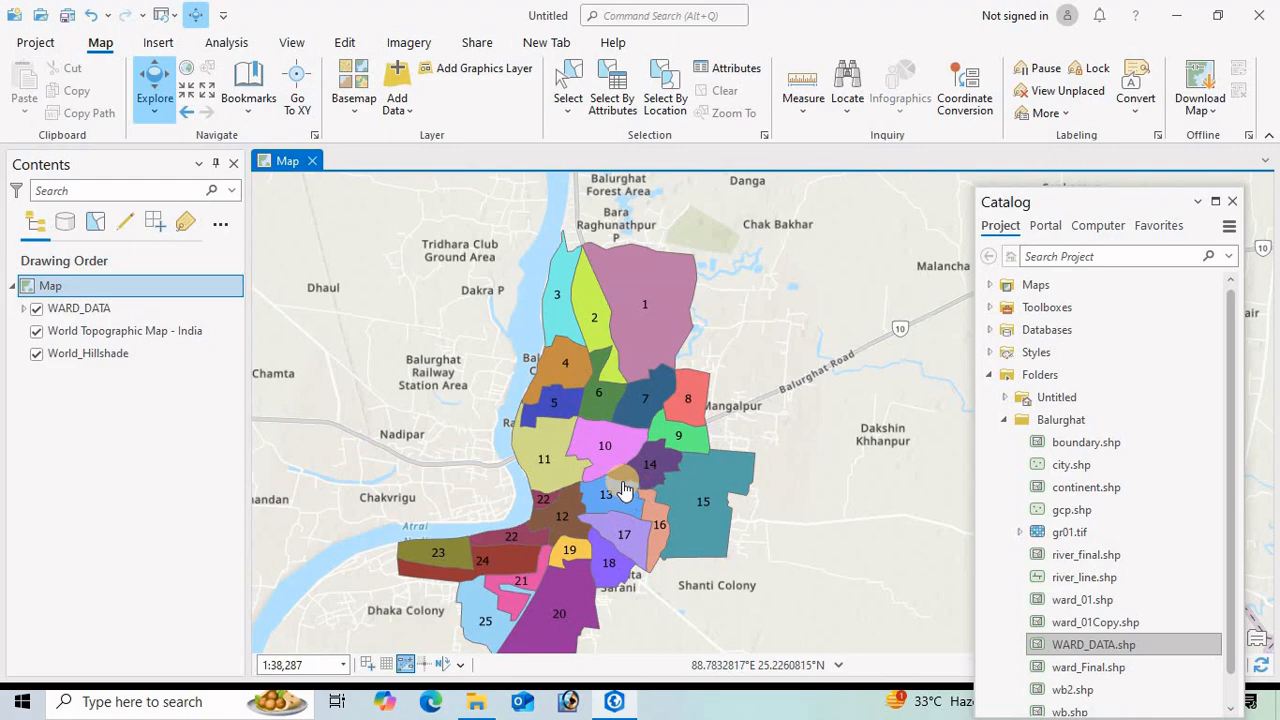
- Create a new layout with an ISO A4 landscape page
left_click(158, 42)
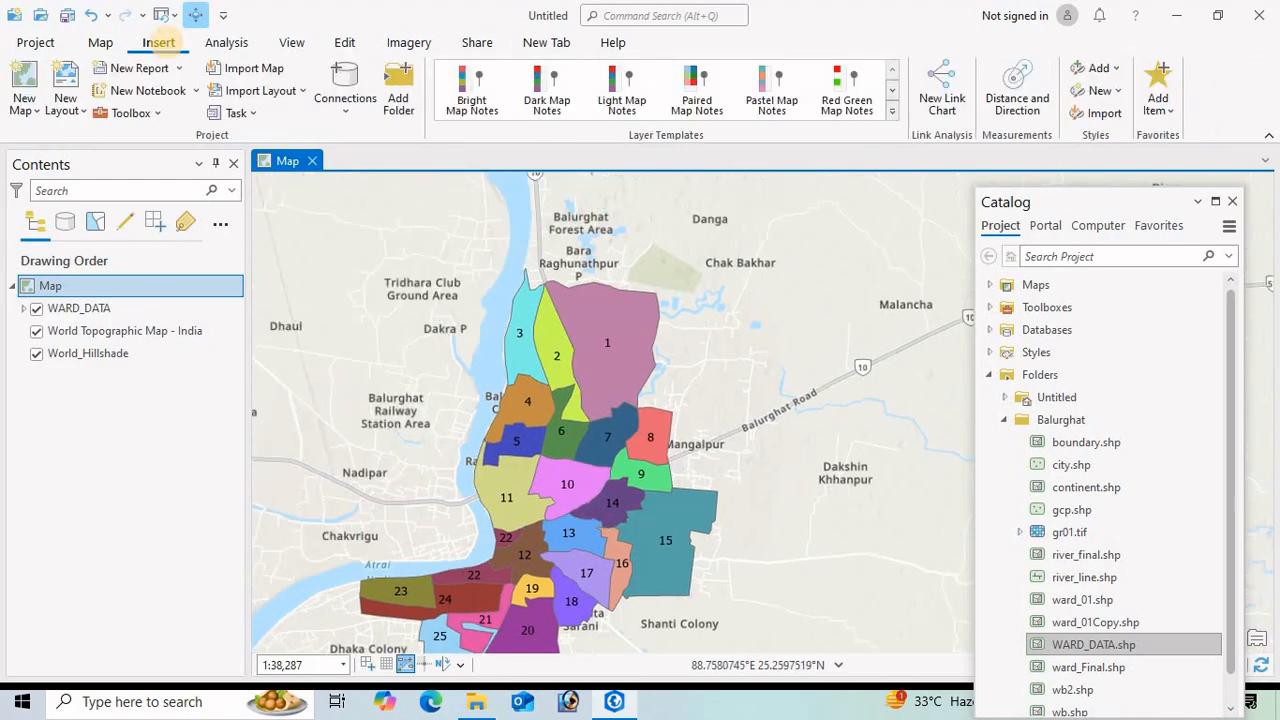
left_click(83, 115)
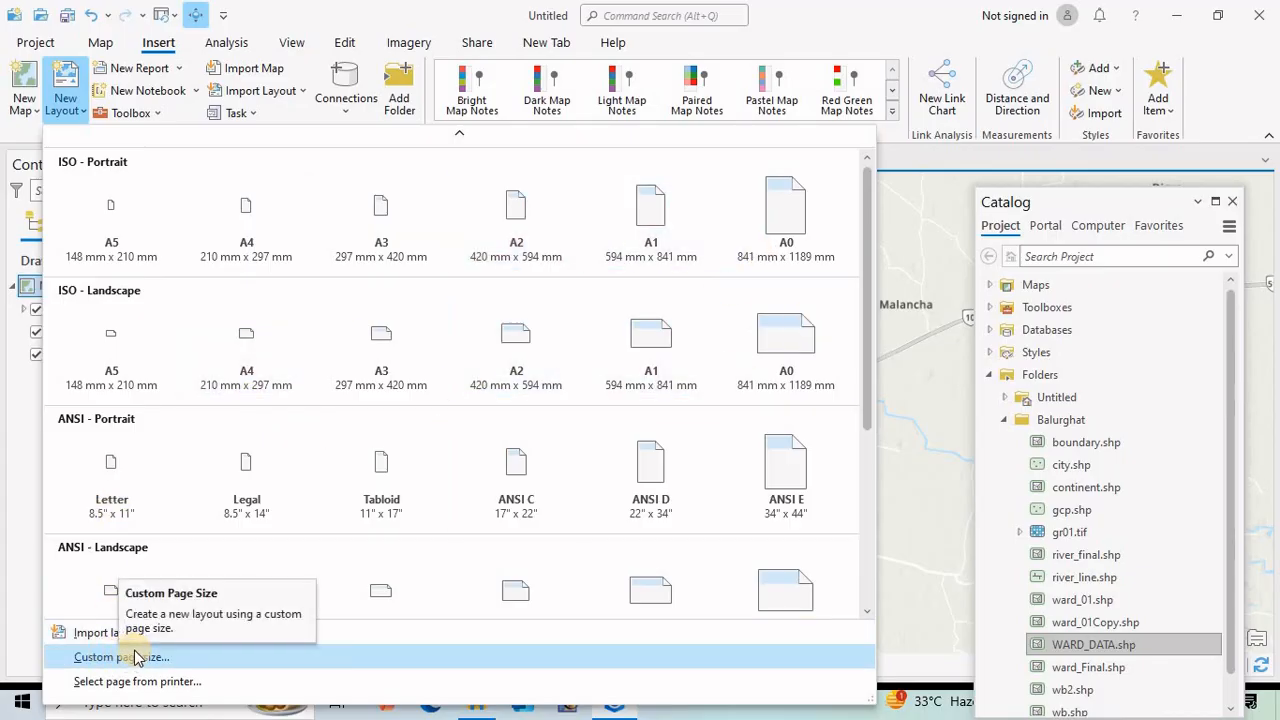
left_click(250, 350)
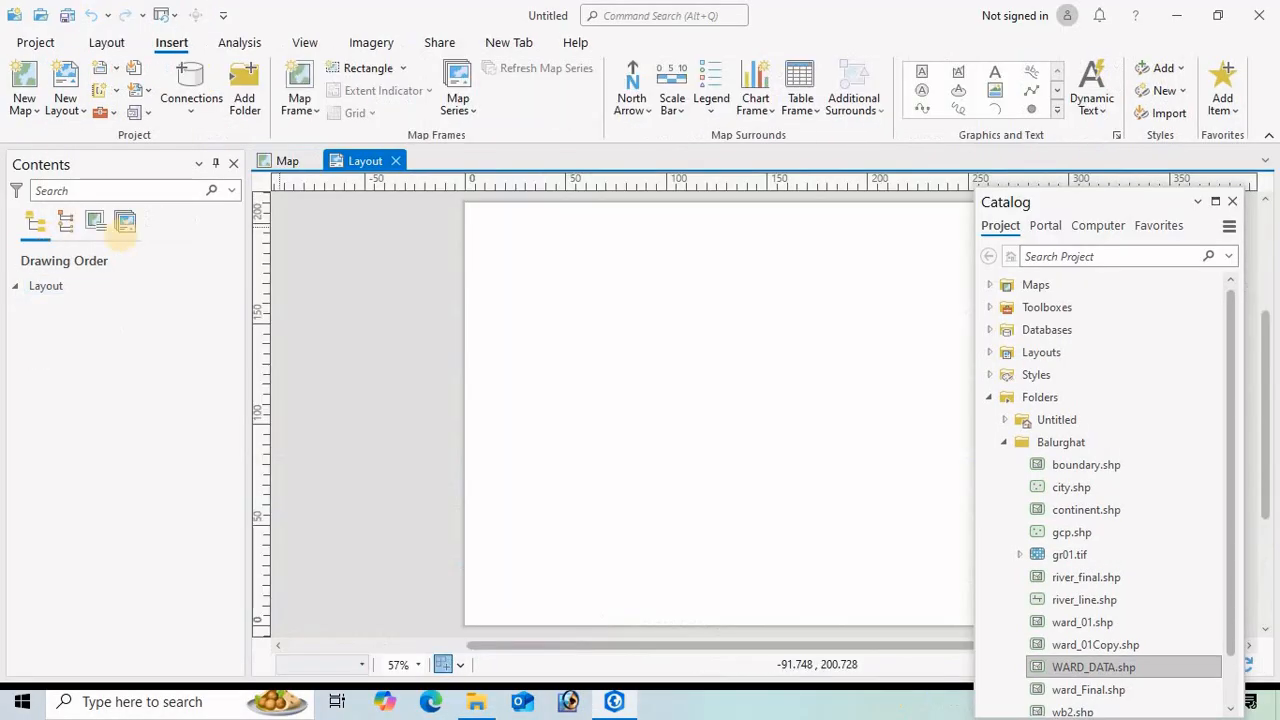
- Set the layout's page units to Centimeter with Landscape orientation in its page setup
left_click(44, 288)
right_click(44, 288)
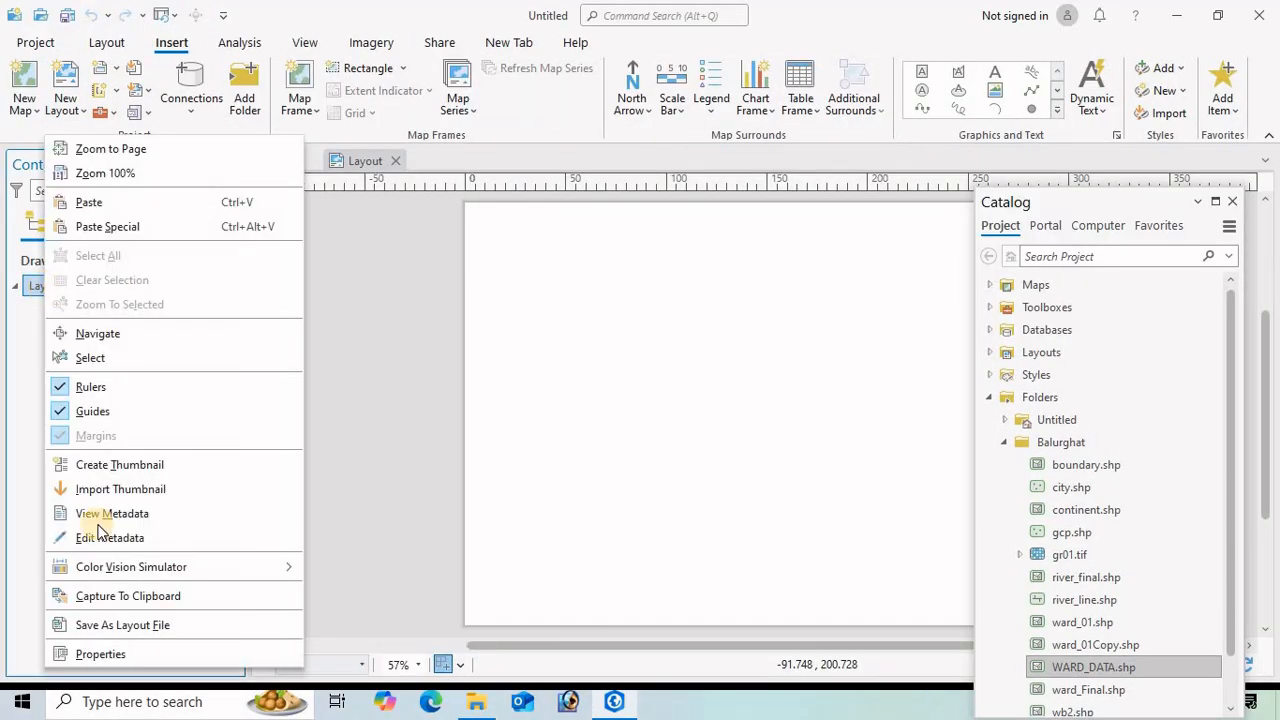
left_click(93, 655)
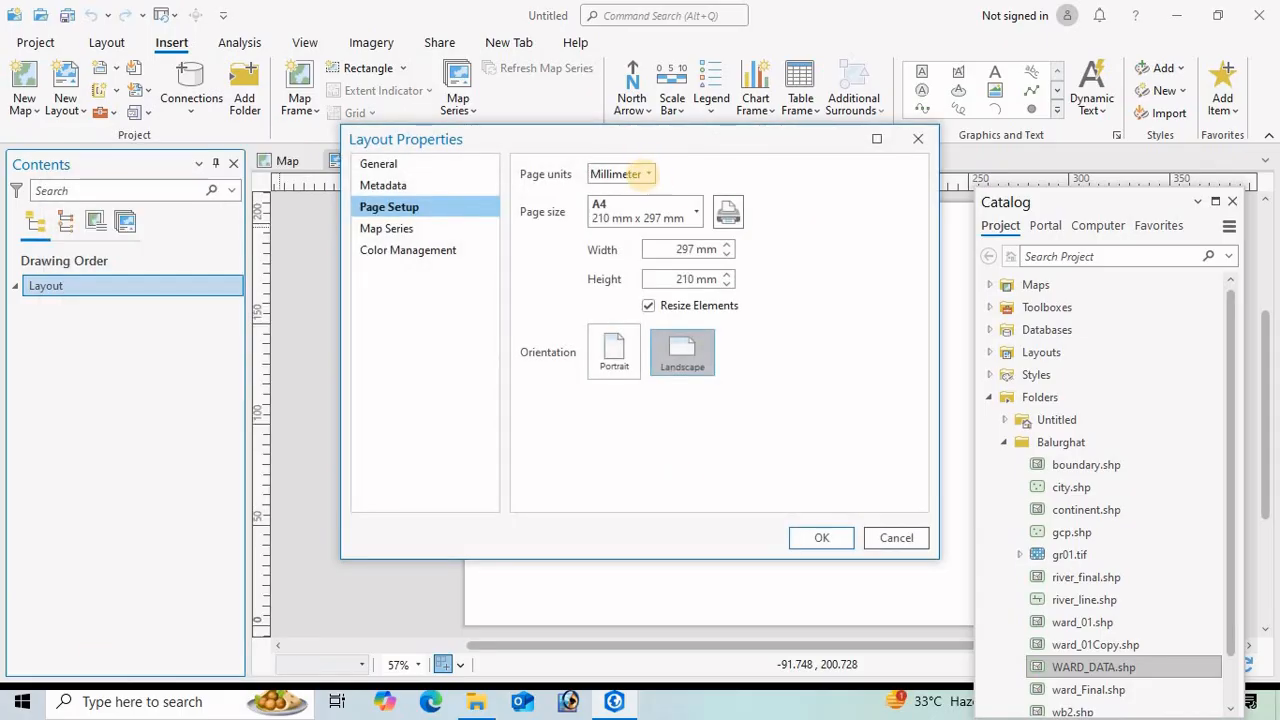
left_click(650, 175)
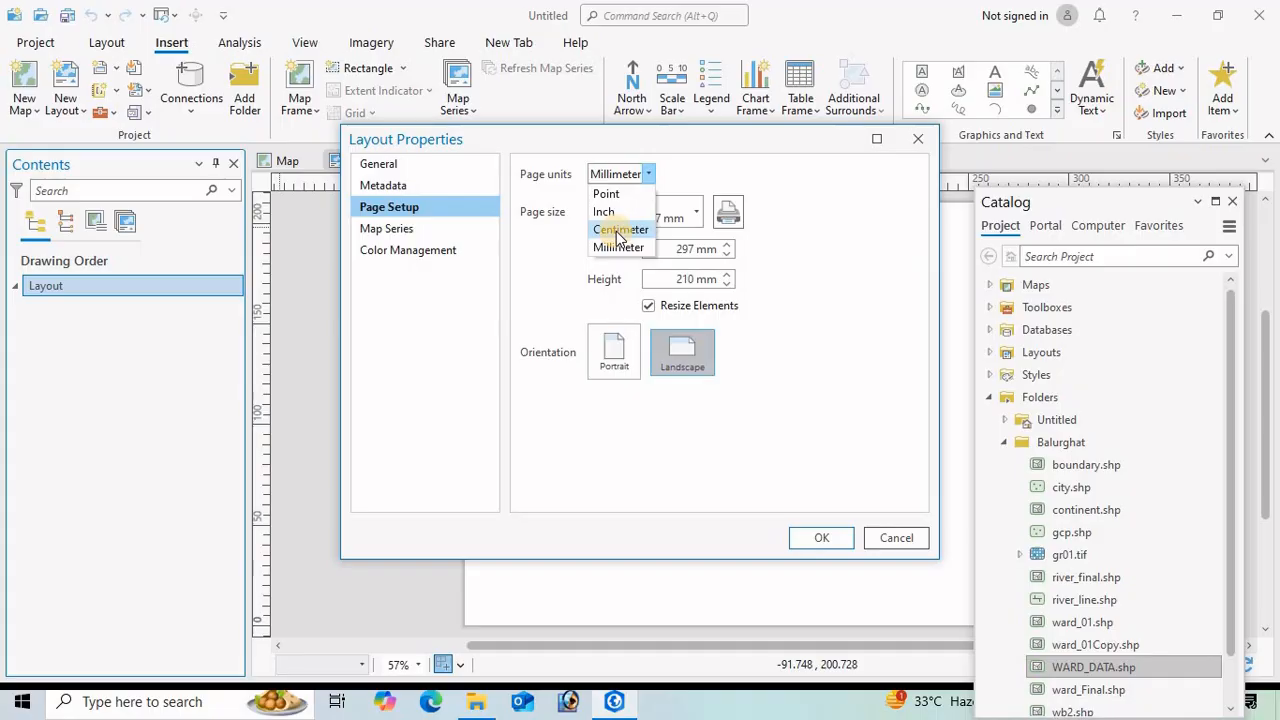
left_click(620, 231)
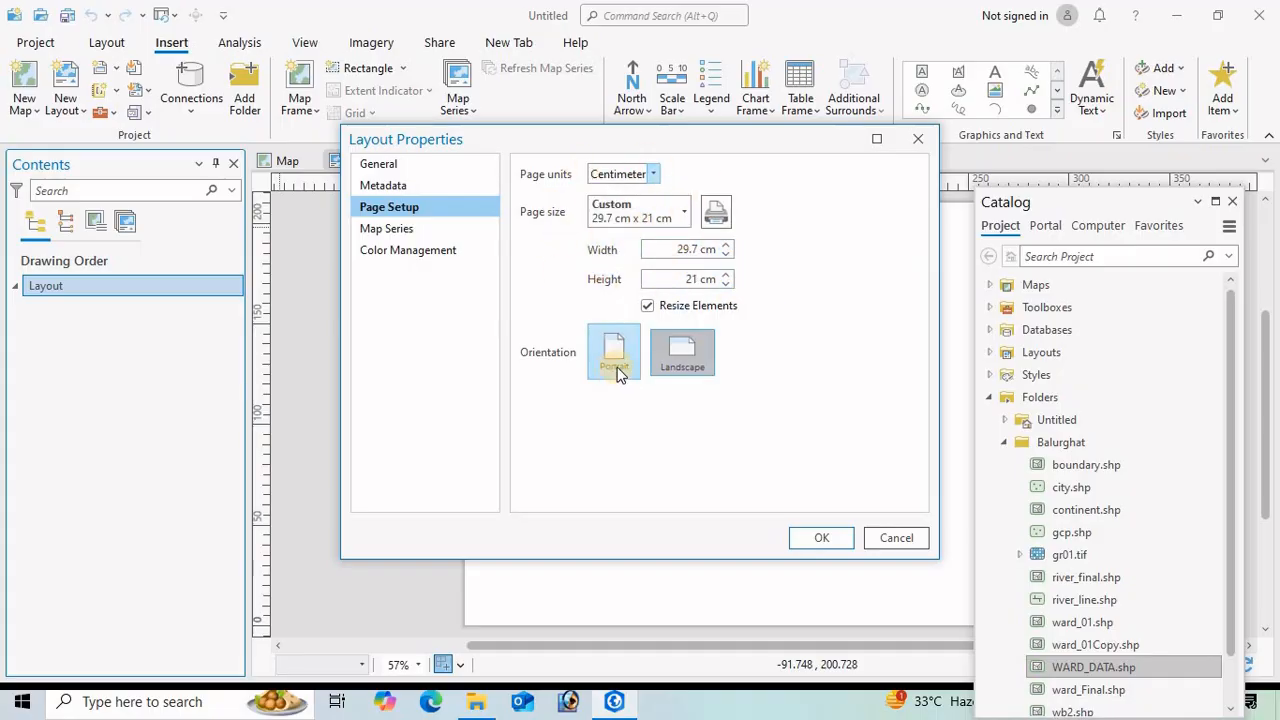
left_click(672, 360)
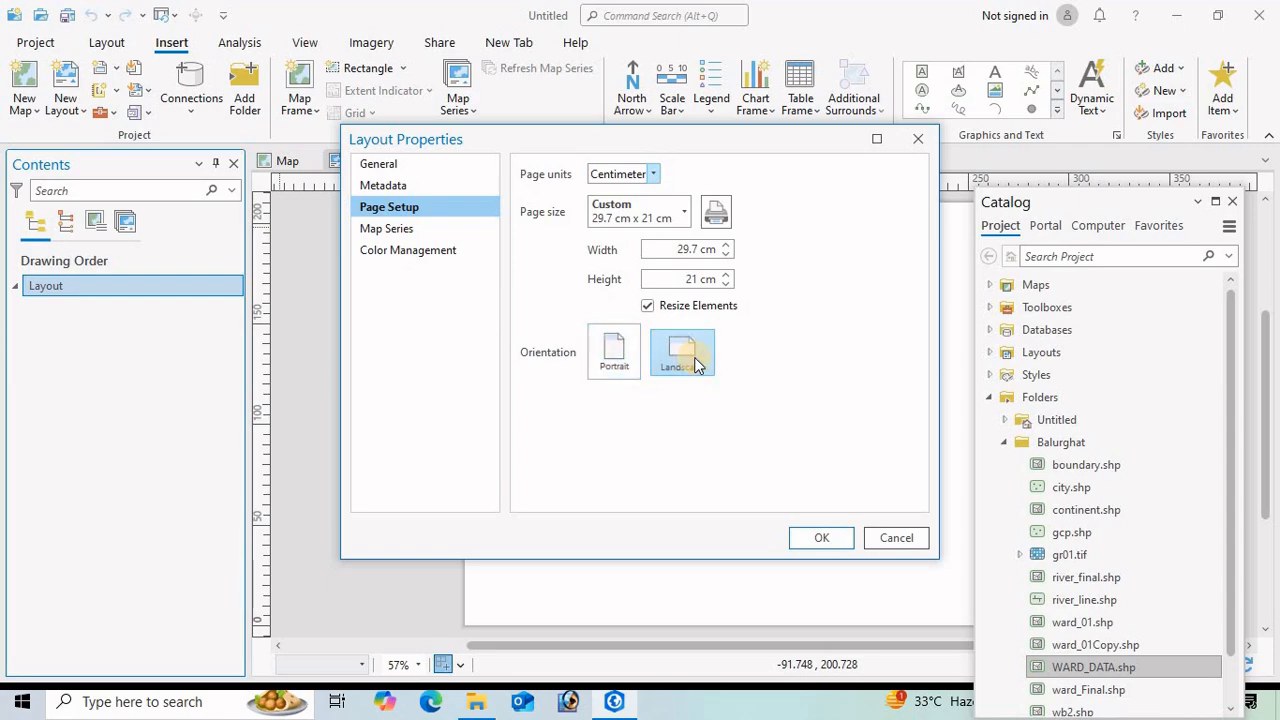
- Review the layout's title, description and credits metadata fields, then apply the layout properties
left_click(390, 186)
left_click(560, 190)
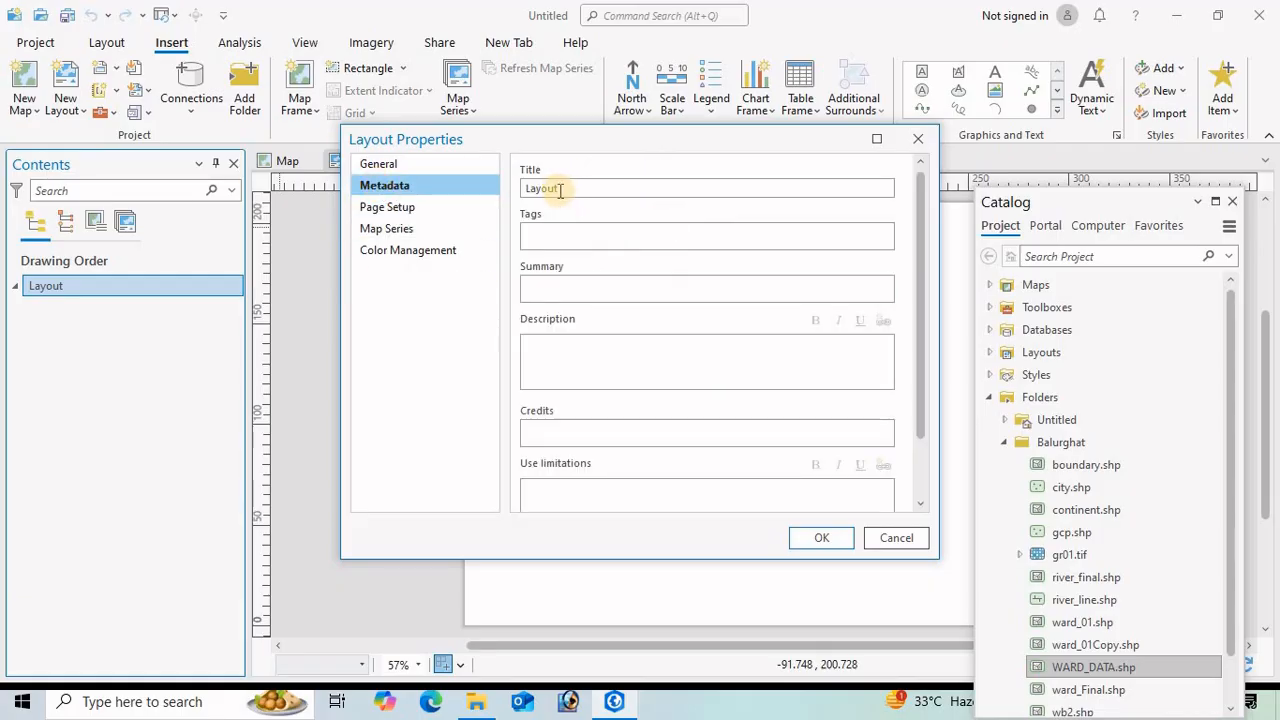
left_click_drag(573, 189, 491, 200)
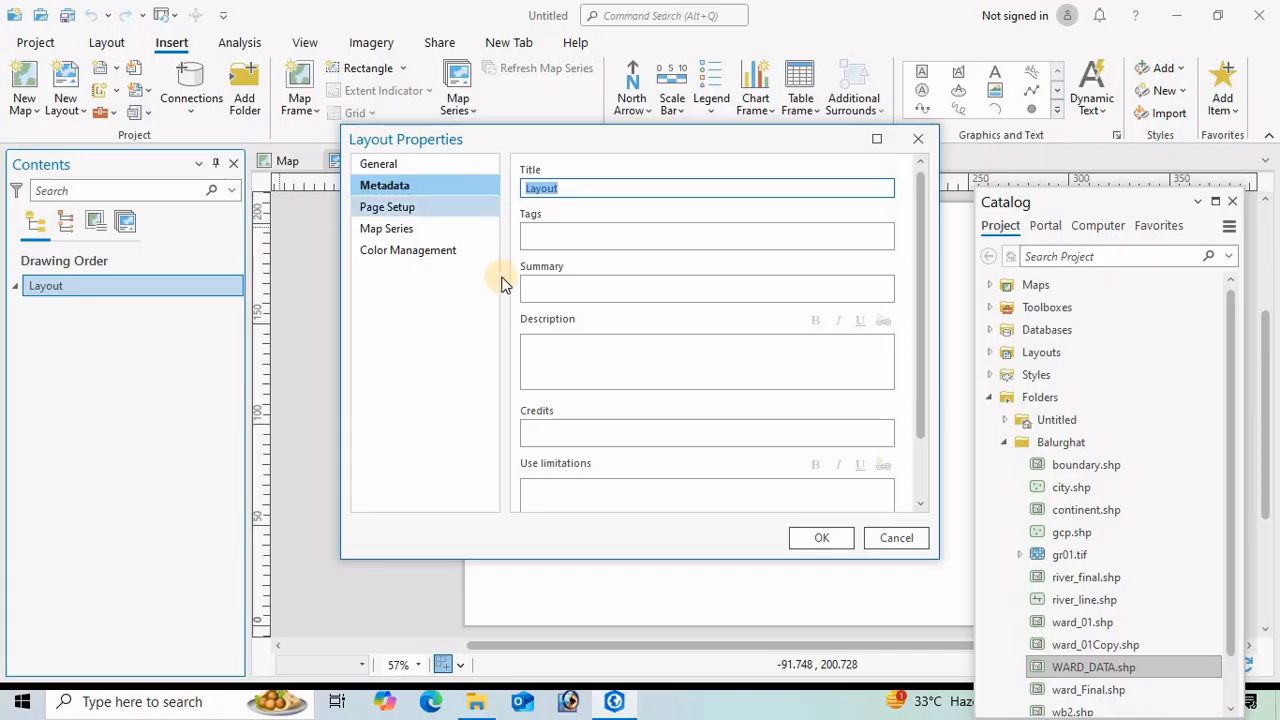
left_click(547, 376)
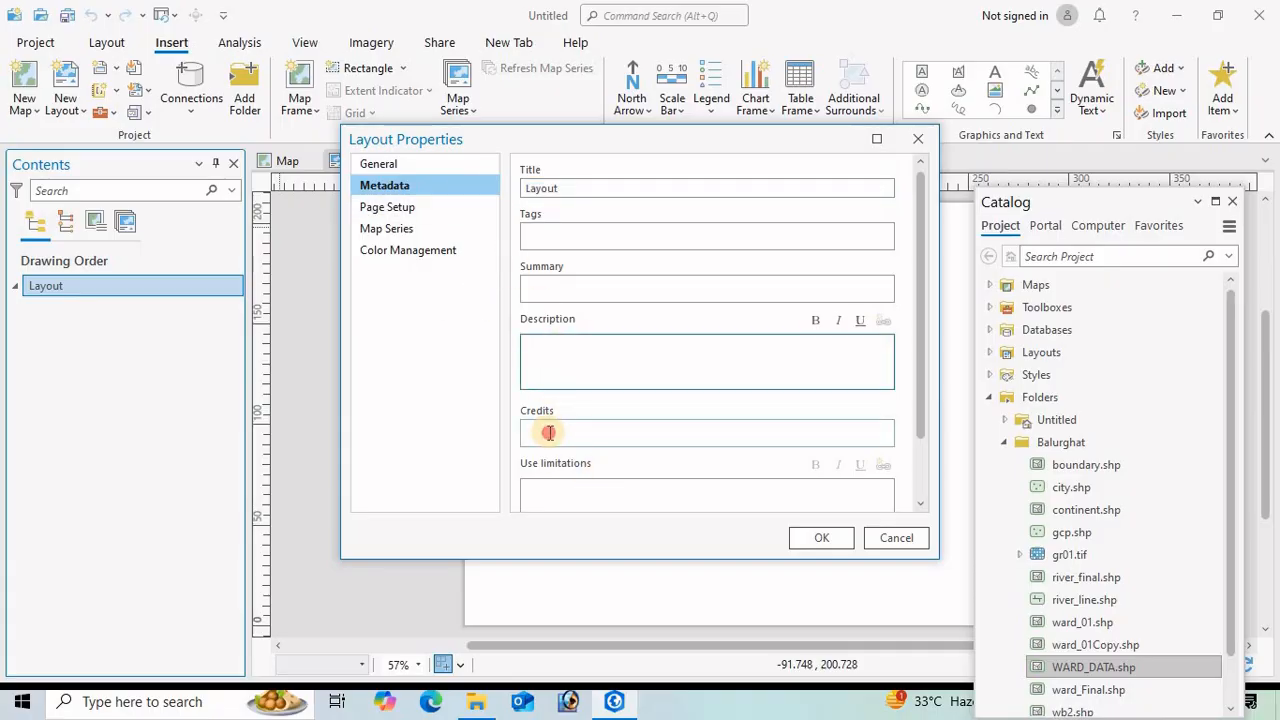
left_click(549, 432)
left_click(821, 537)
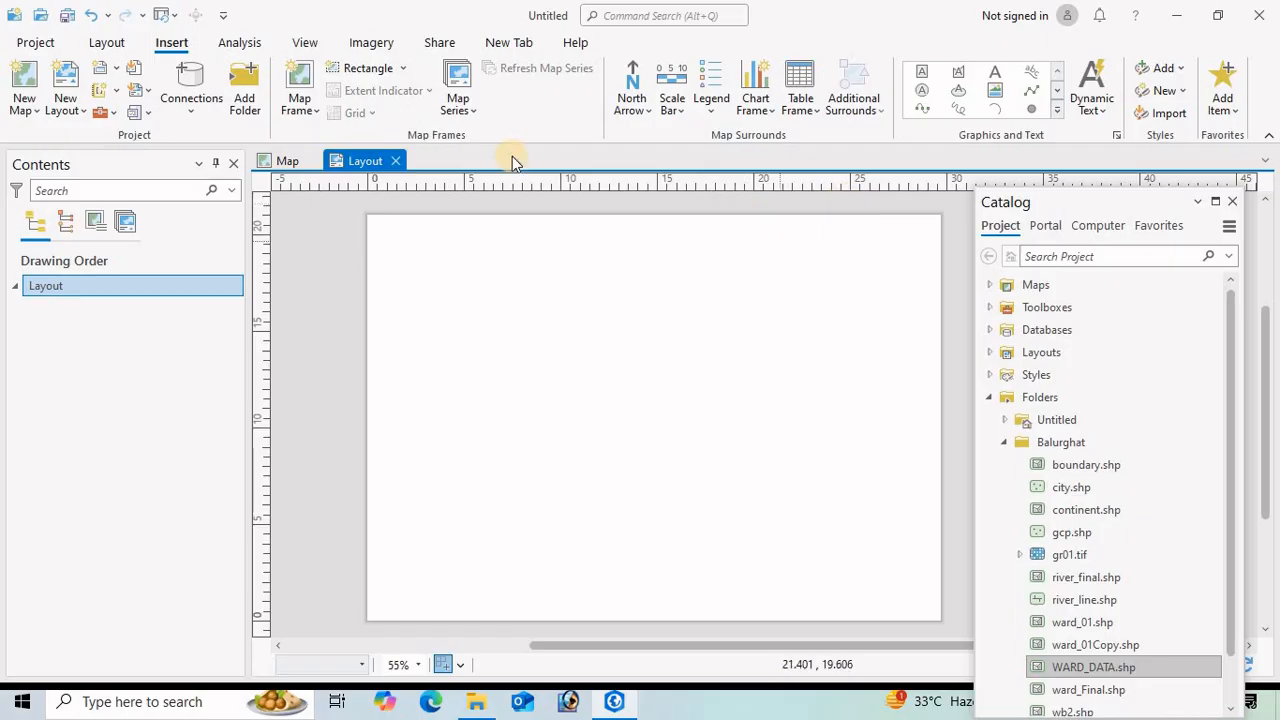
- Add a vertical guide at 0.50 cm and a horizontal guide at 20.50 cm to the layout page
right_click(391, 184)
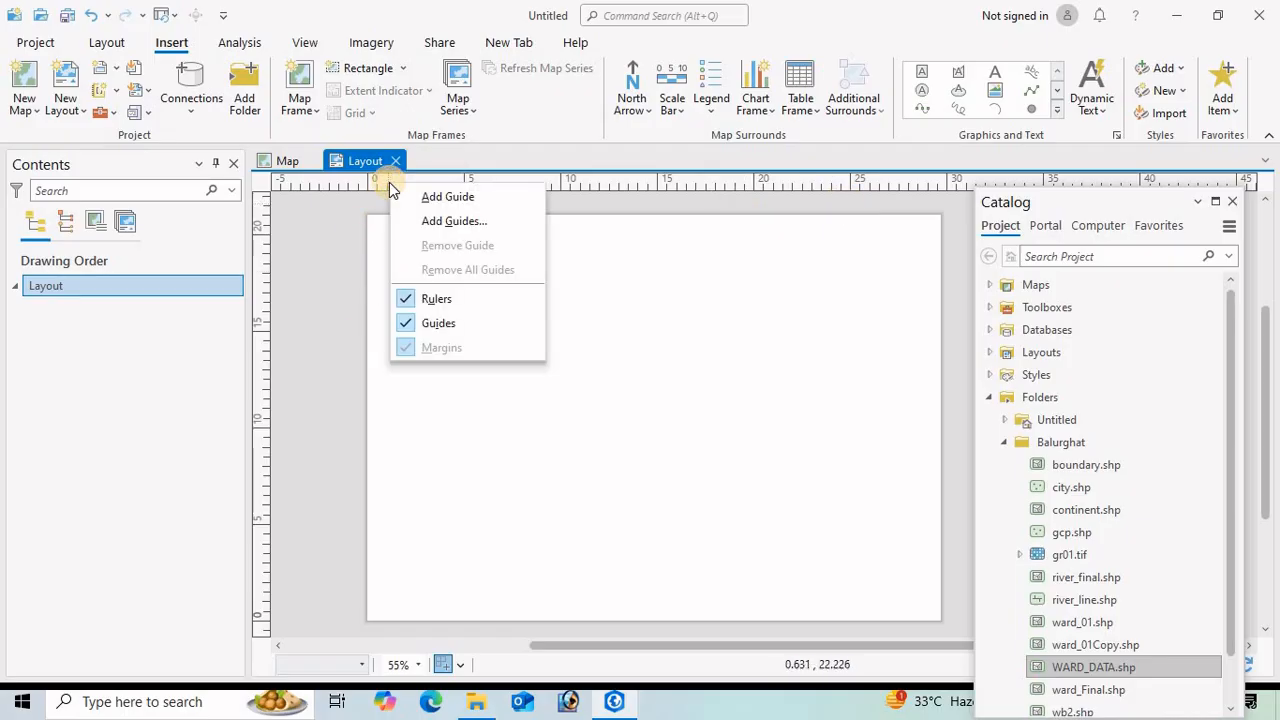
left_click(450, 199)
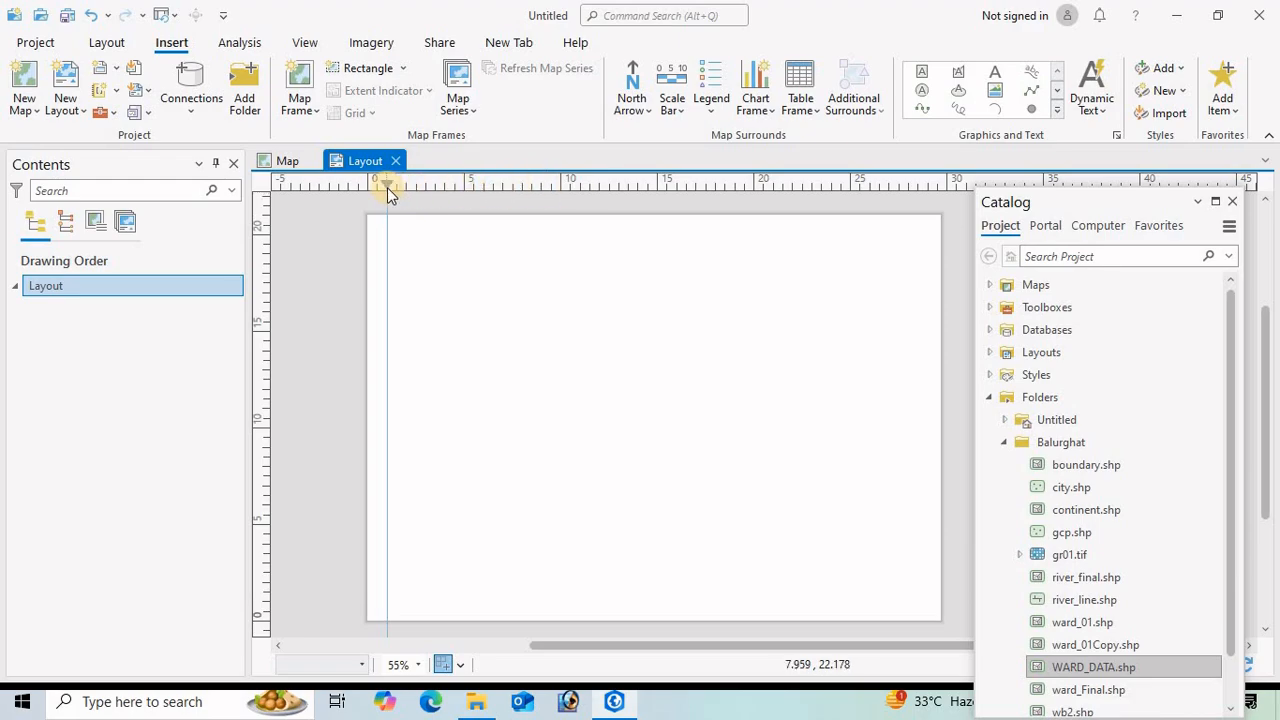
left_click_drag(384, 183, 375, 185)
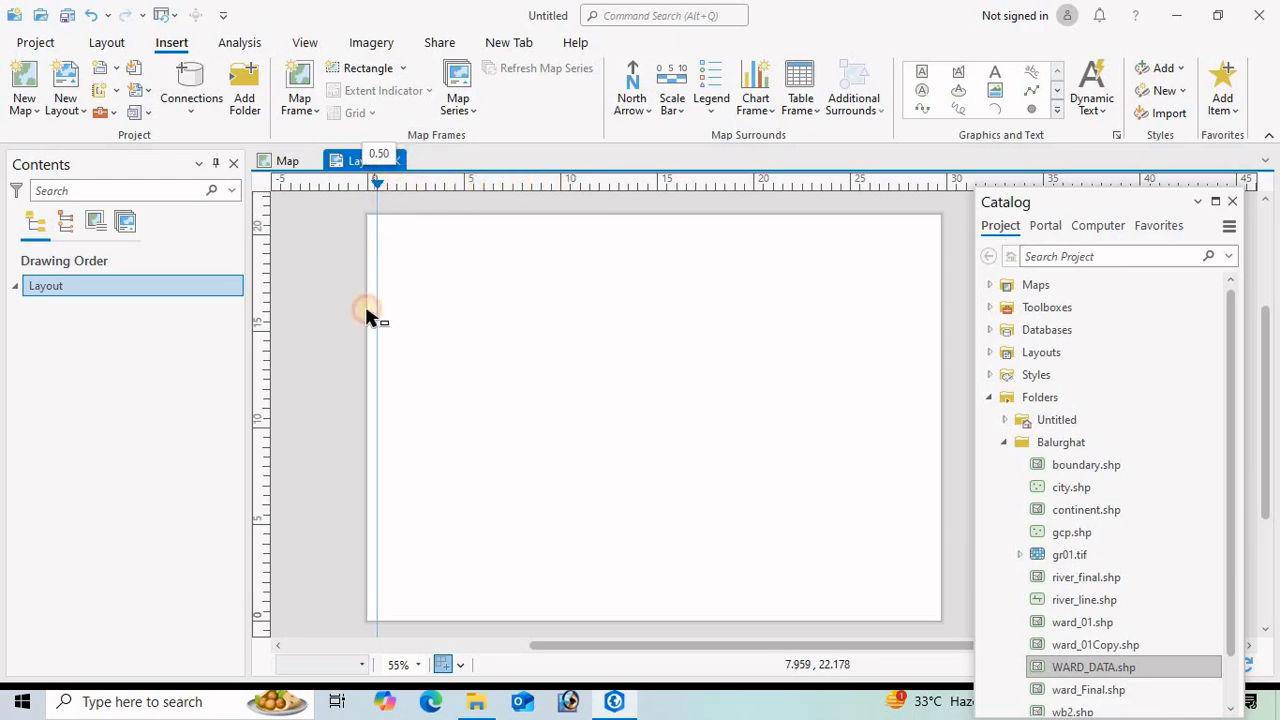
right_click(267, 216)
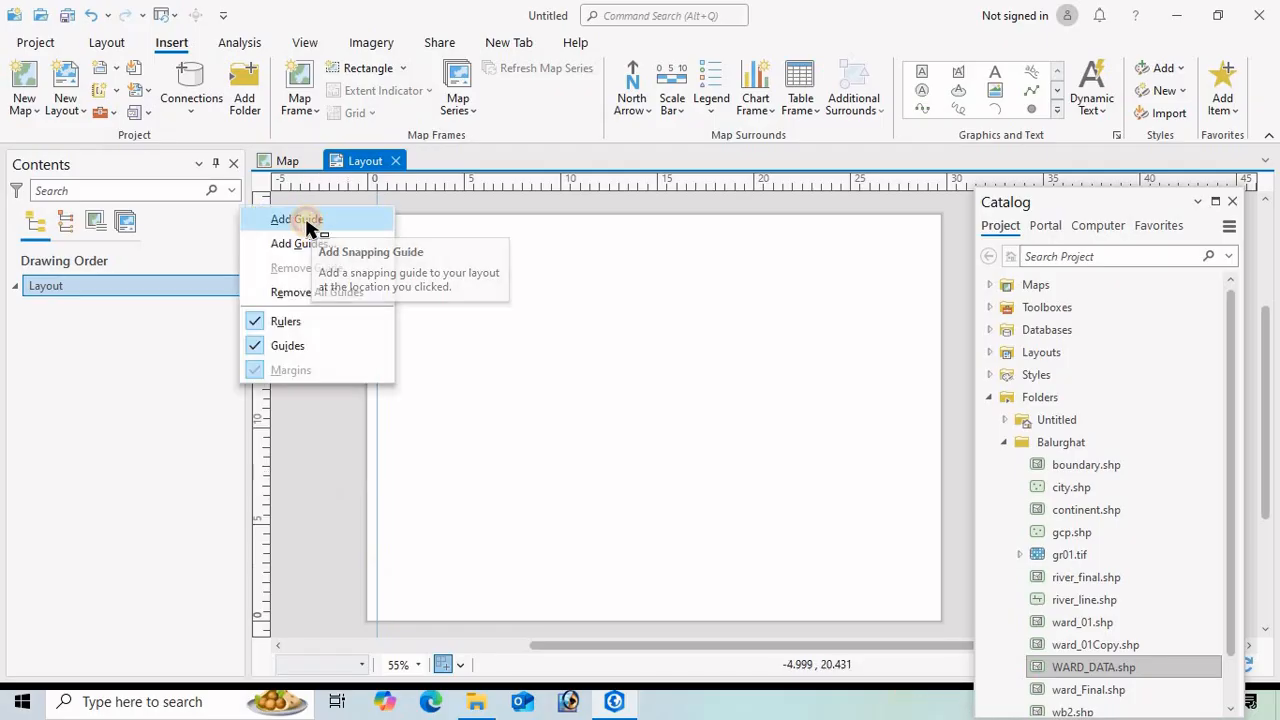
left_click(312, 229)
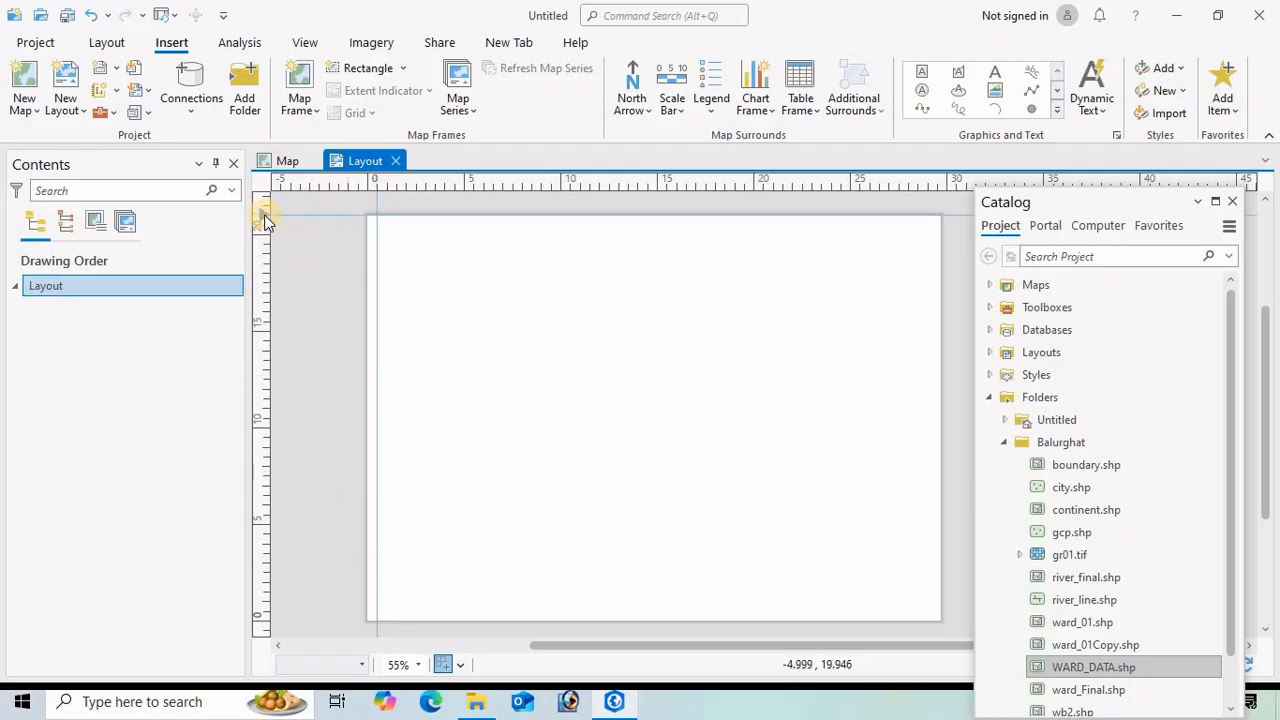
left_click_drag(263, 219, 265, 230)
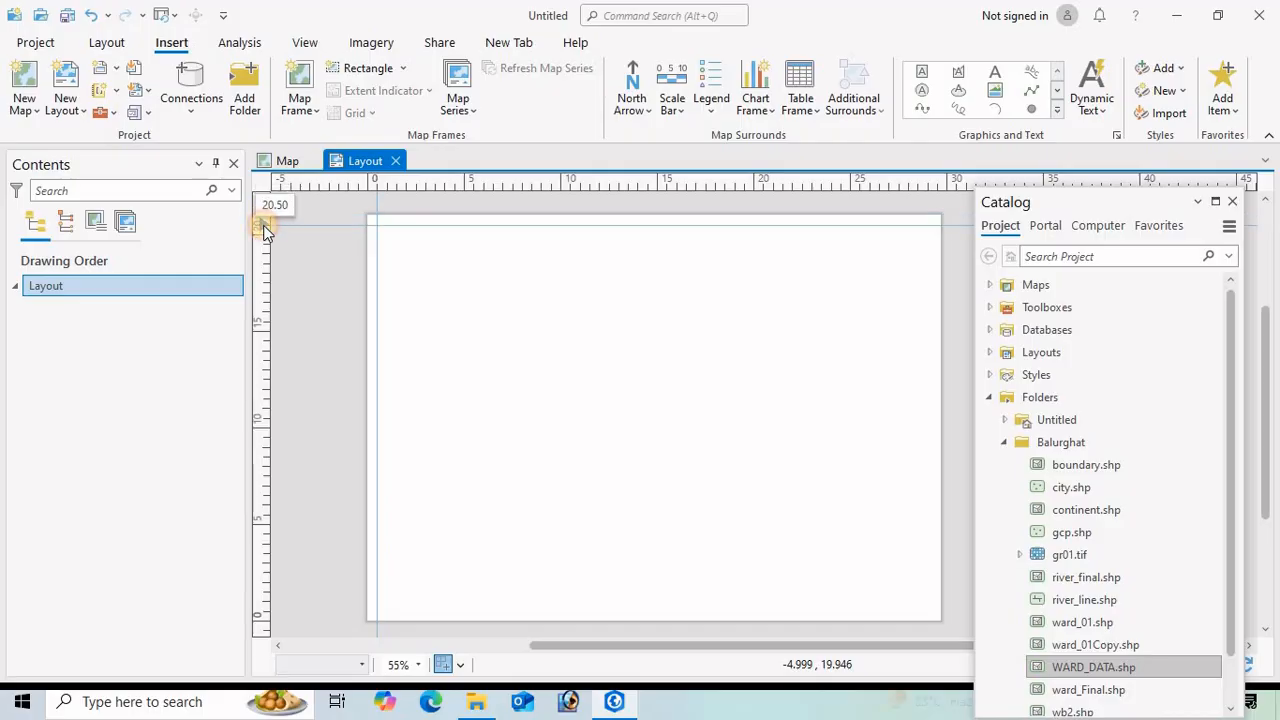
- Add vertical guides at about 29.5 cm and 21 cm and a horizontal guide about 0.5 cm above the page's lower edge
right_click(925, 183)
left_click(951, 188)
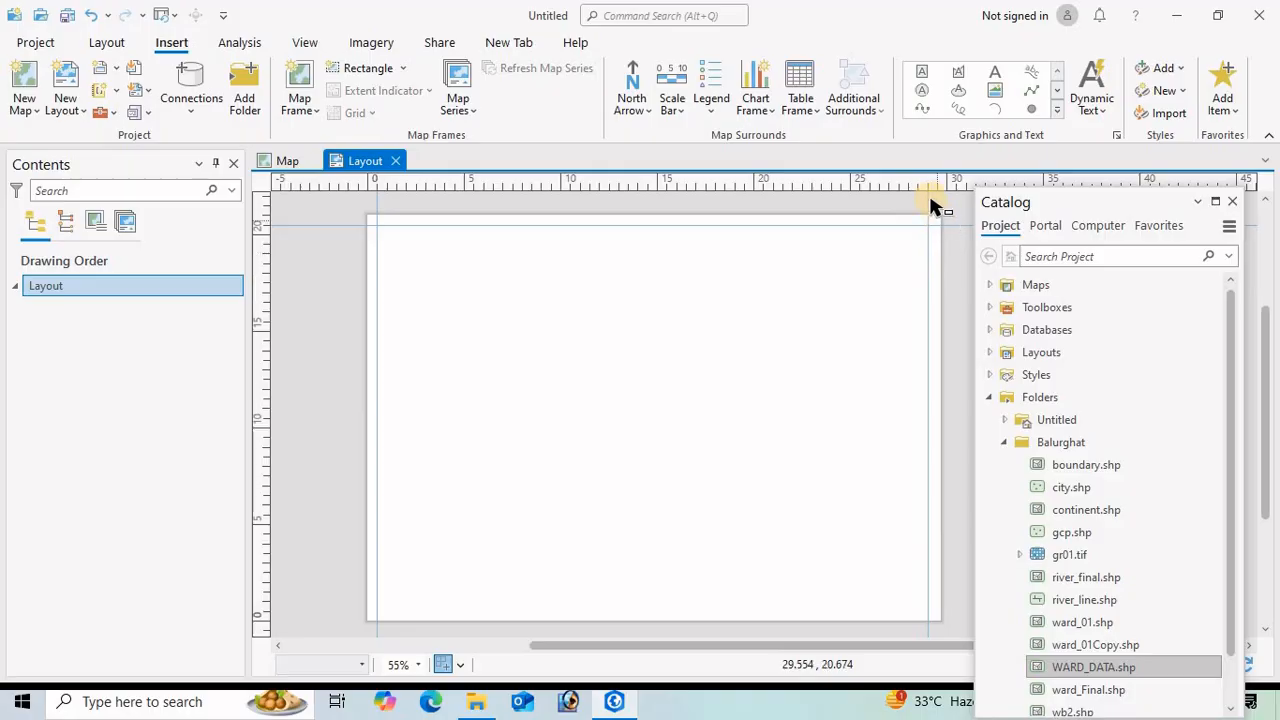
left_click_drag(926, 185, 937, 182)
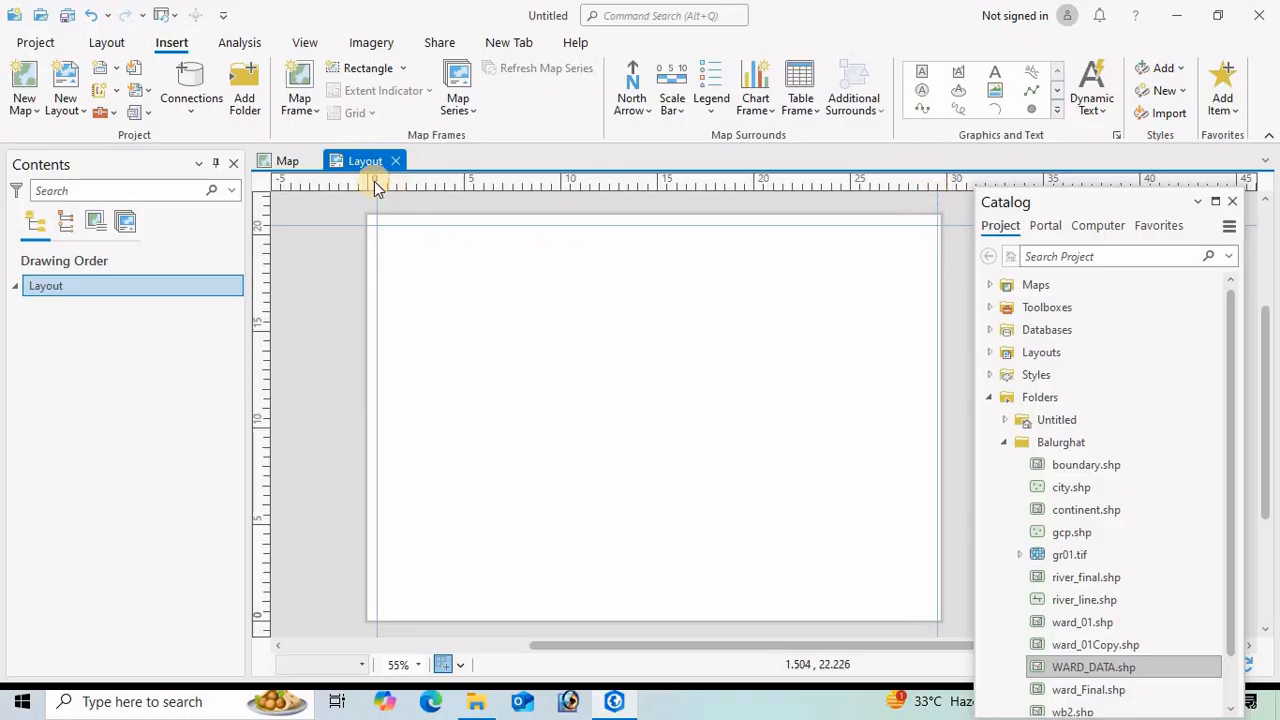
left_click_drag(374, 181, 376, 182)
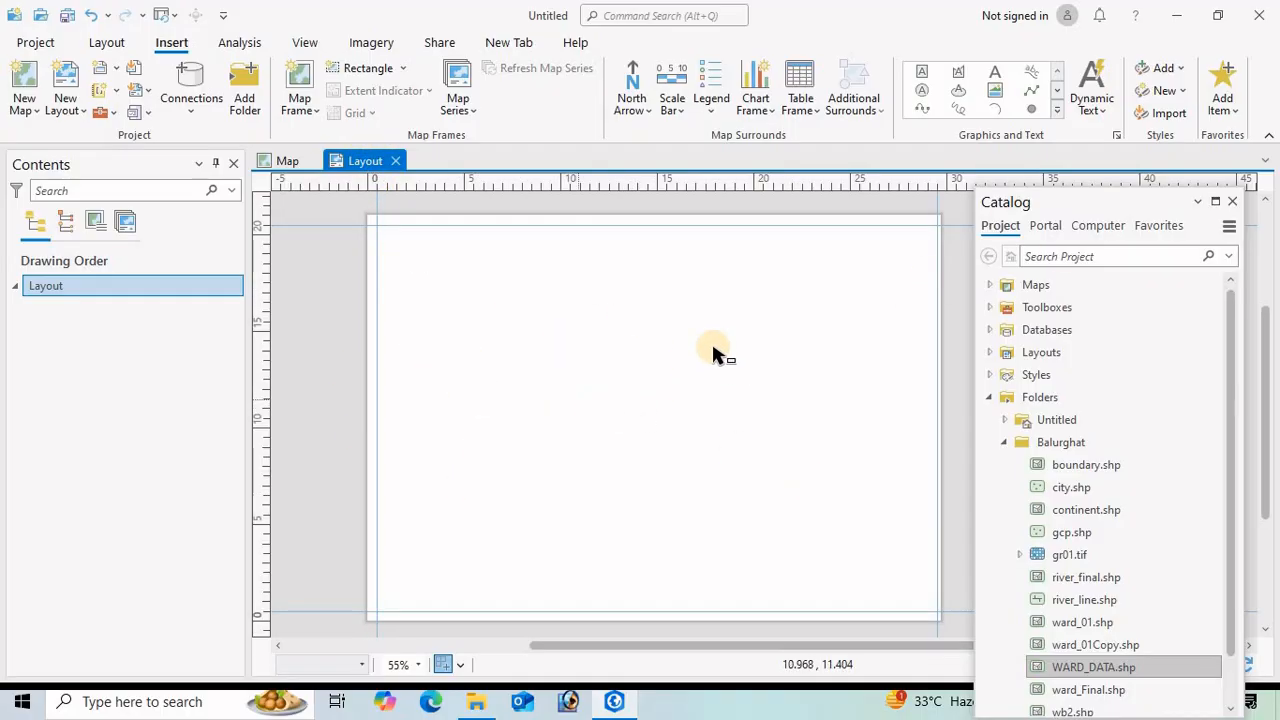
left_click(772, 184)
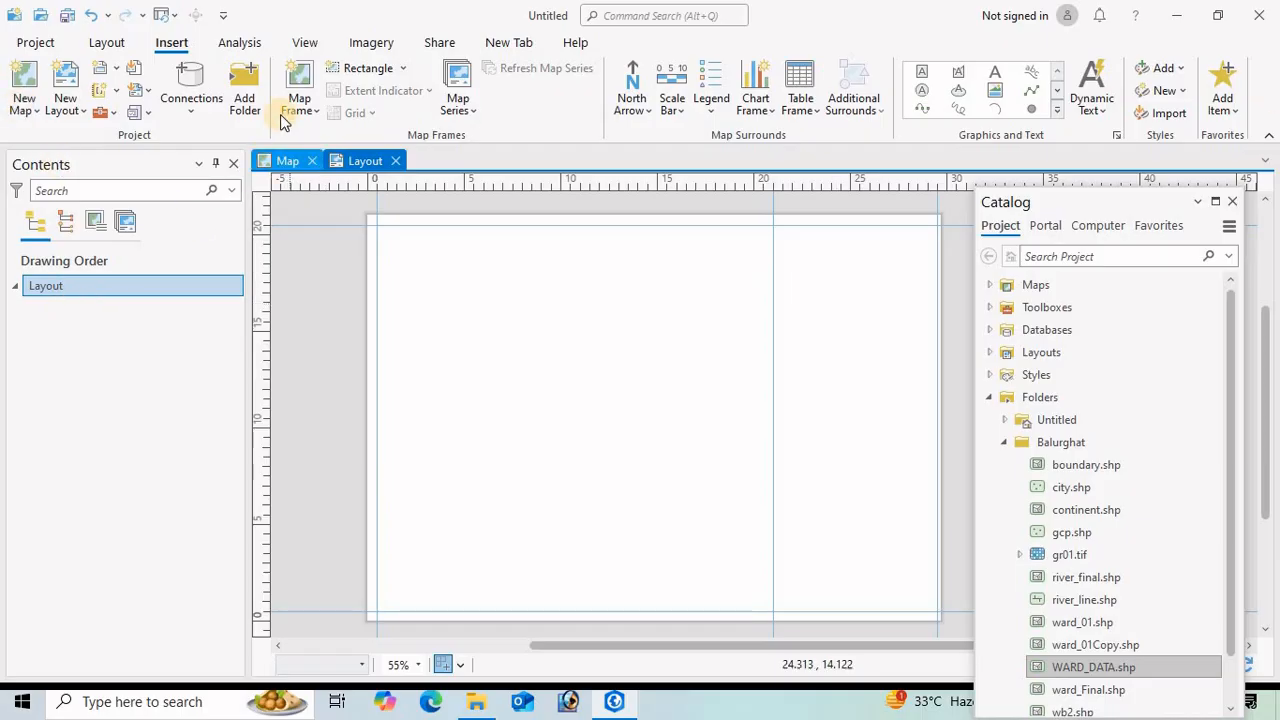
- Draw a lasso-shaped map frame from the 1:38,287 map view on the layout page and delete it
left_click(400, 68)
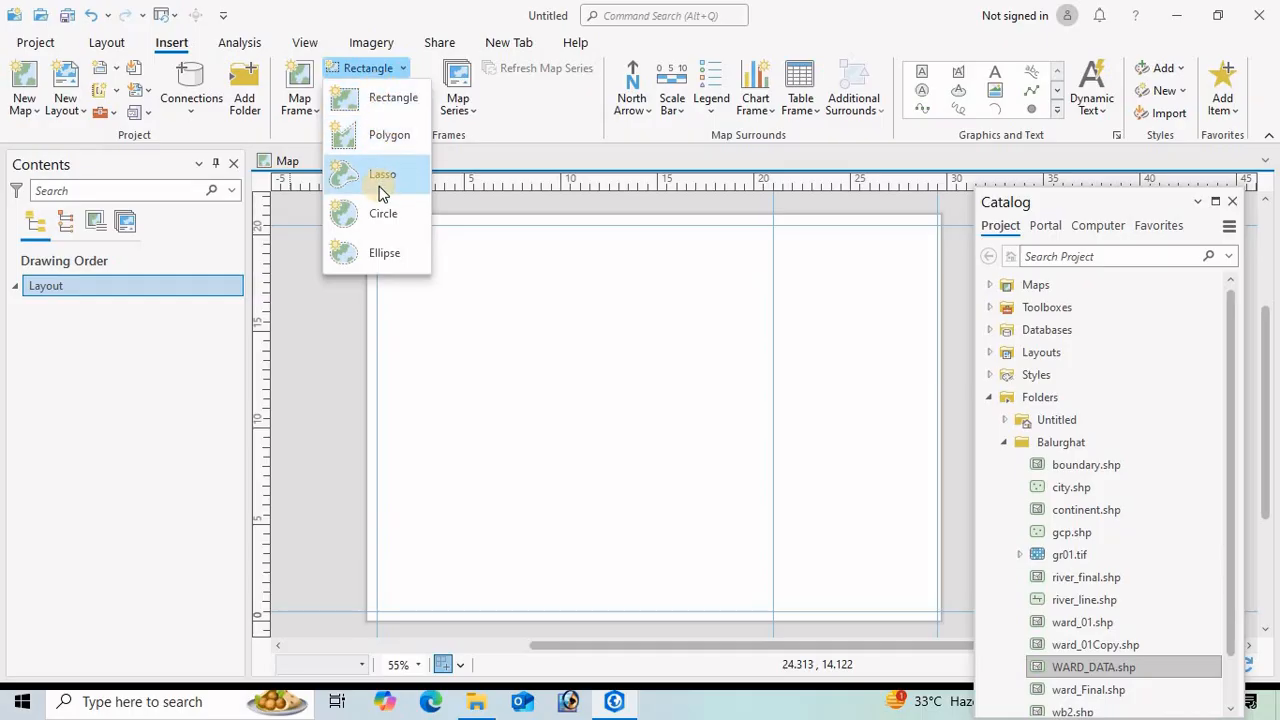
left_click(314, 116)
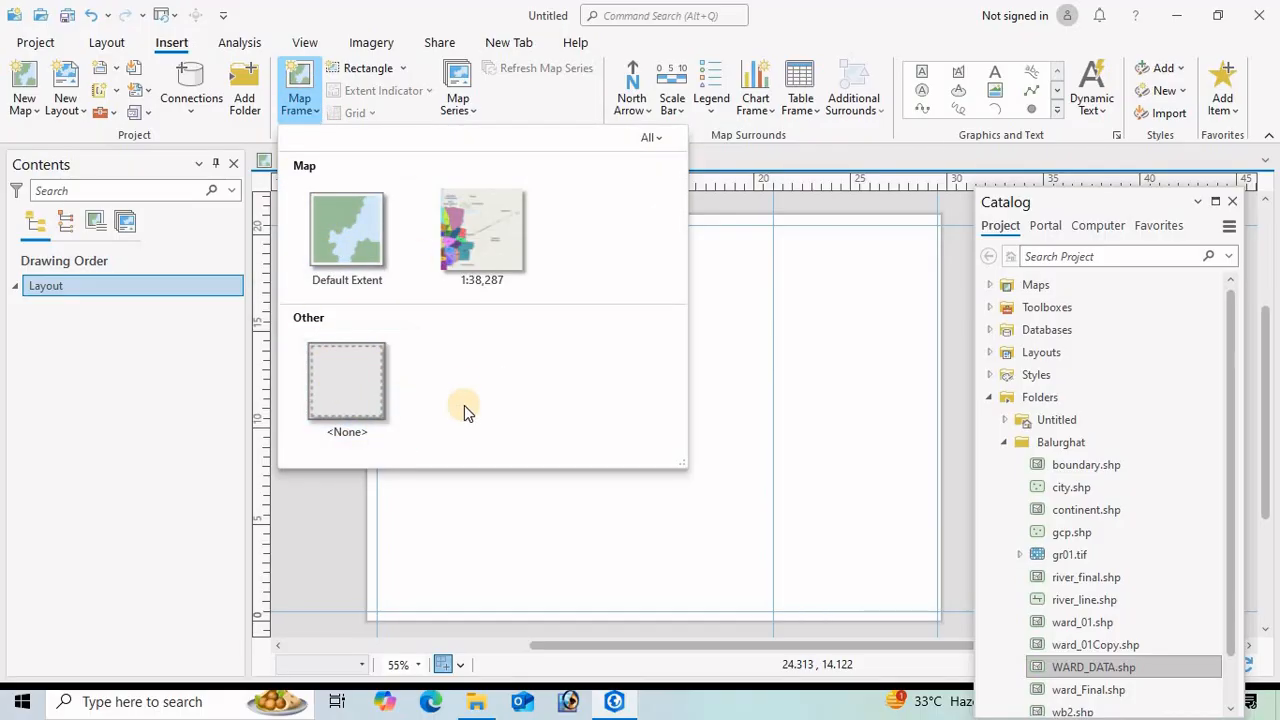
left_click(474, 238)
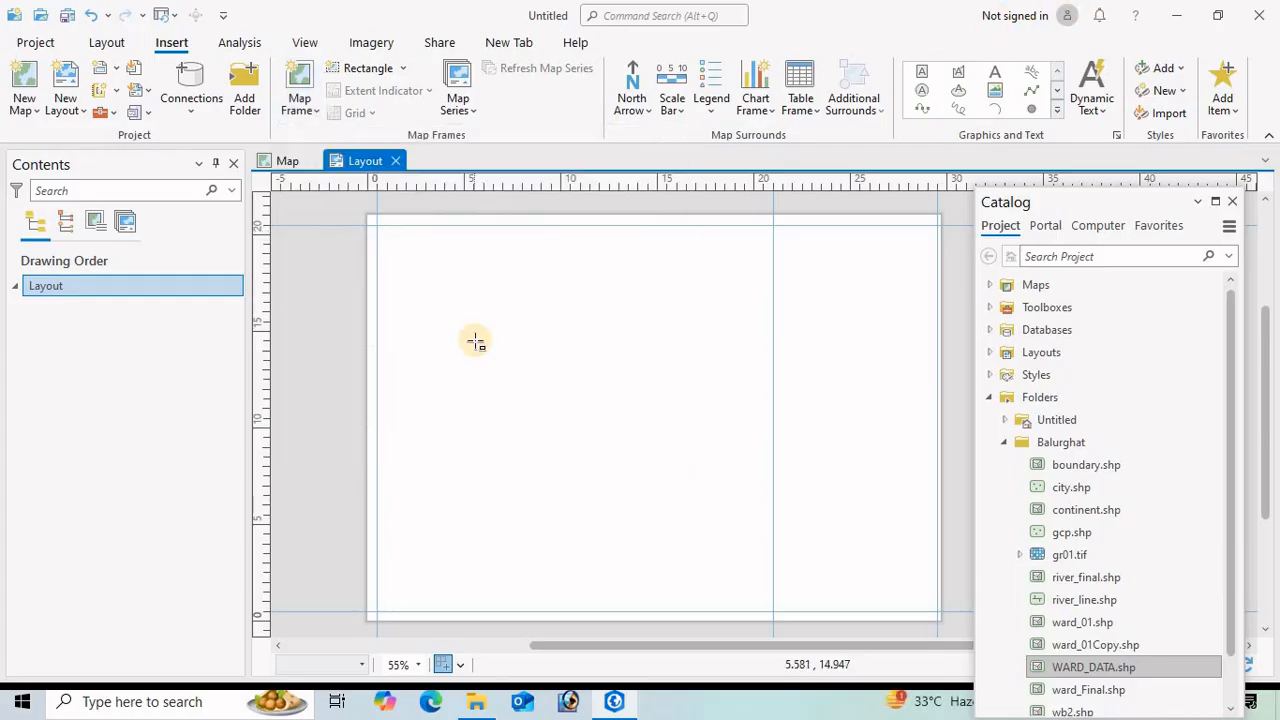
left_click(404, 70)
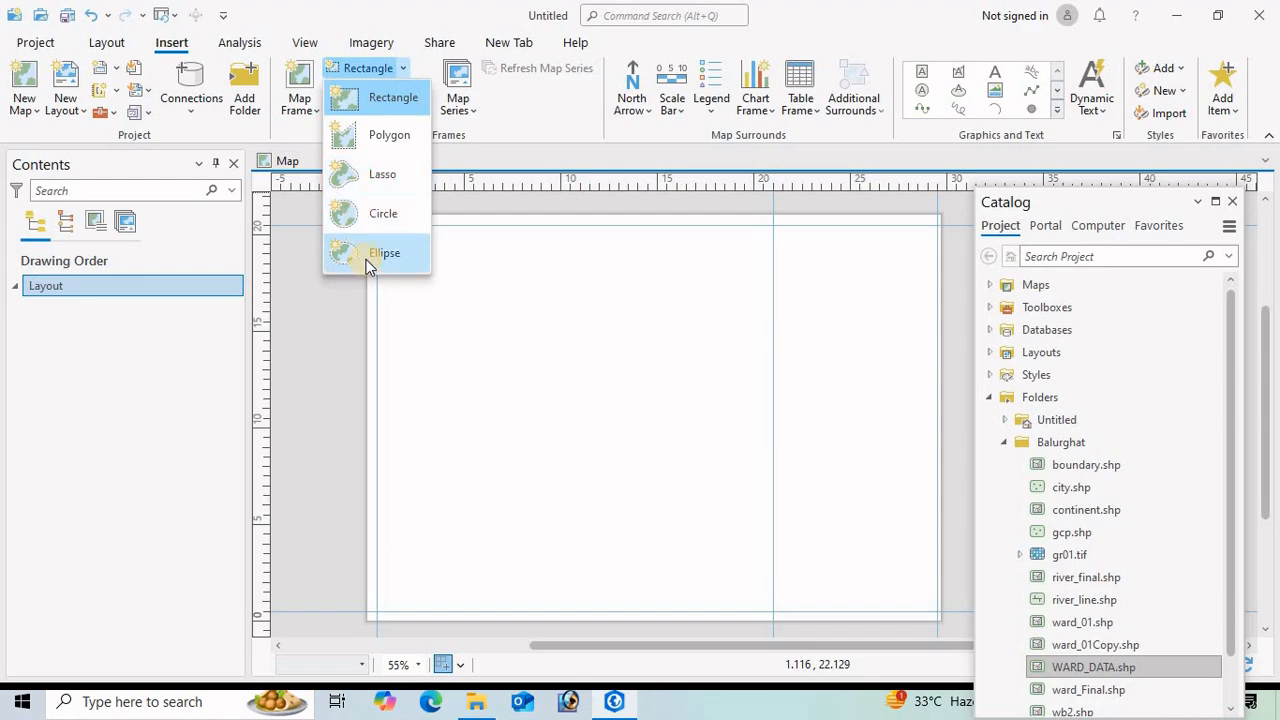
left_click(380, 178)
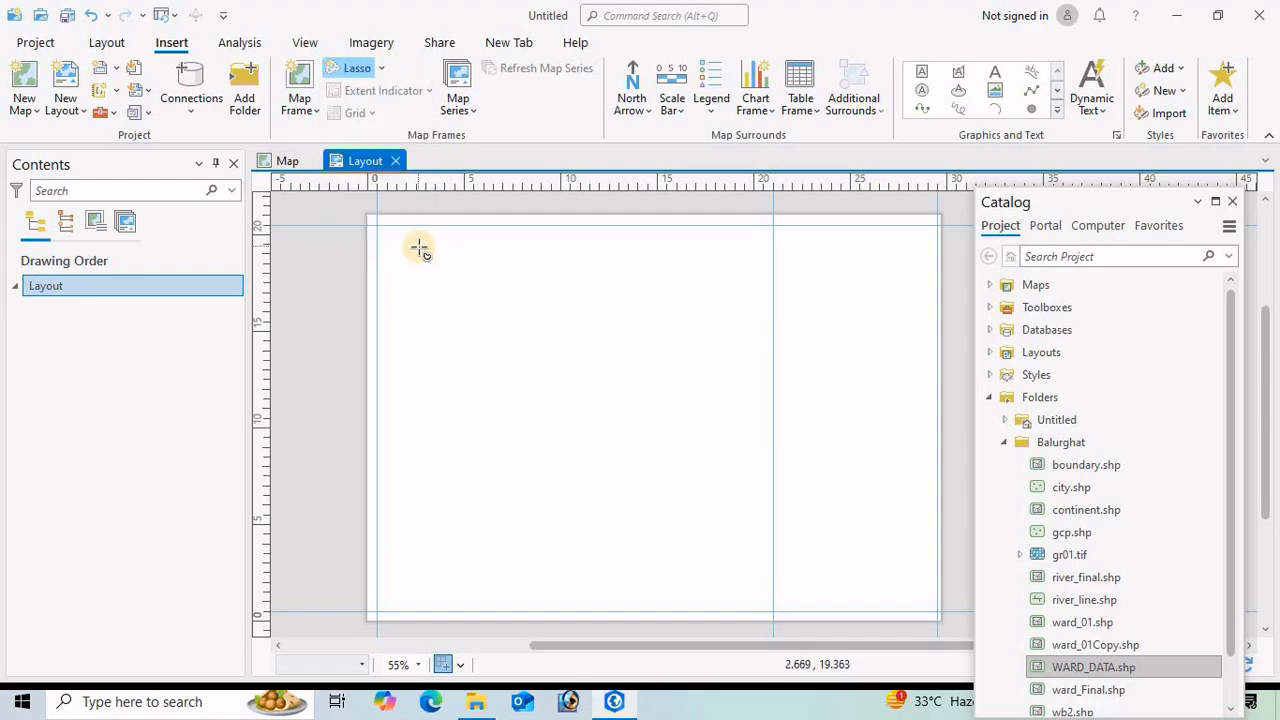
mouse_move(420, 246)
left_mouse_down()
mouse_move(411, 572)
mouse_move(478, 586)
mouse_move(674, 551)
mouse_move(736, 343)
mouse_move(601, 270)
mouse_move(577, 234)
left_mouse_up()
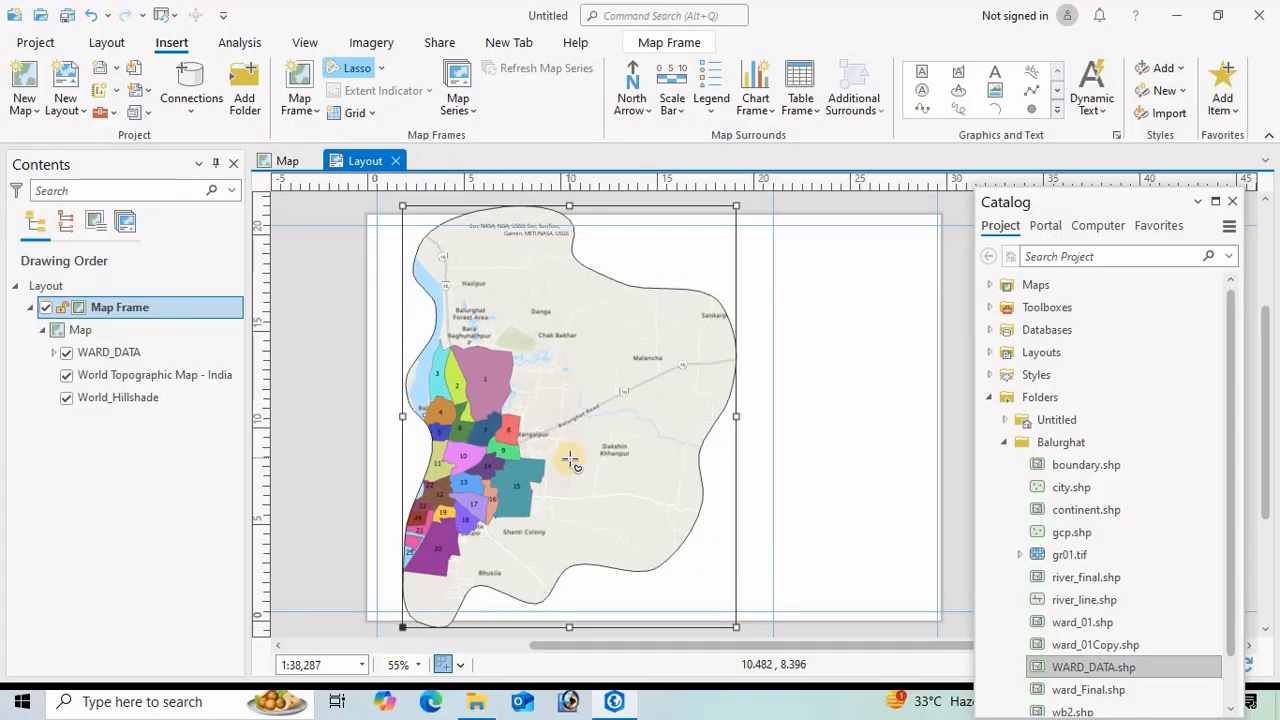
key("Delete")
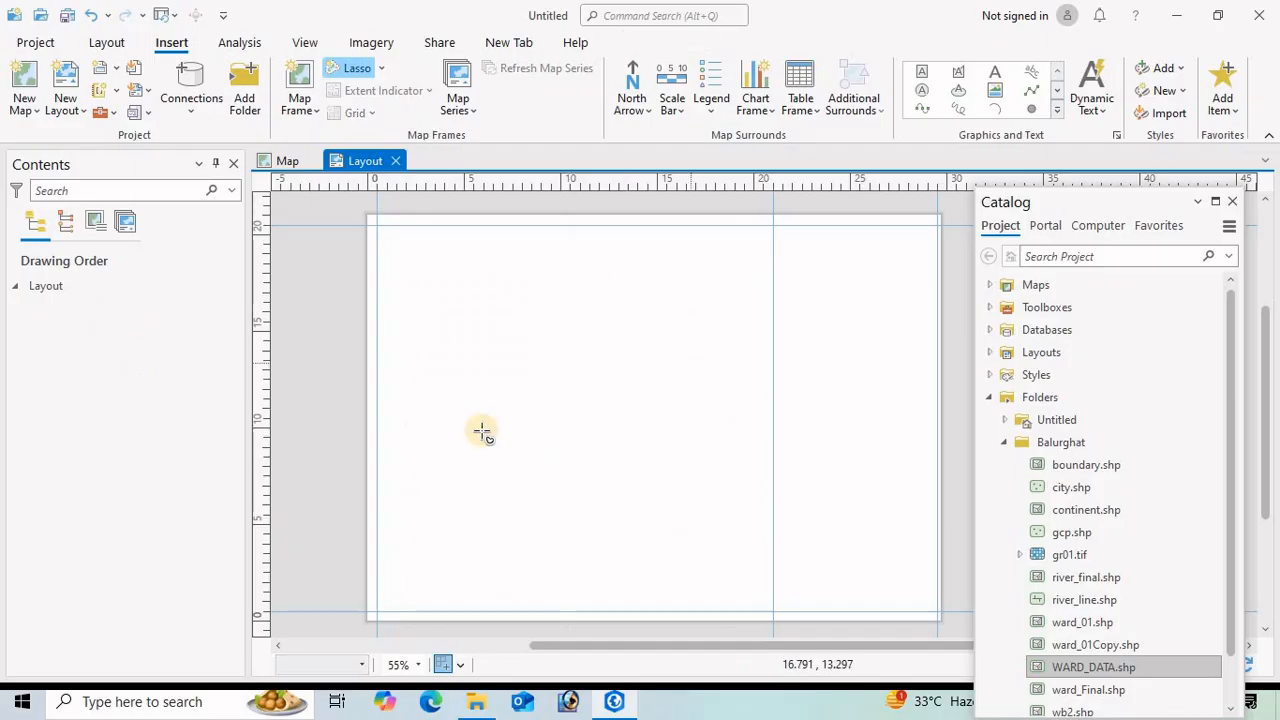
- Draw a circular map frame about 5 cm across in the page's upper-left area and delete it
left_click(380, 68)
left_click(346, 211)
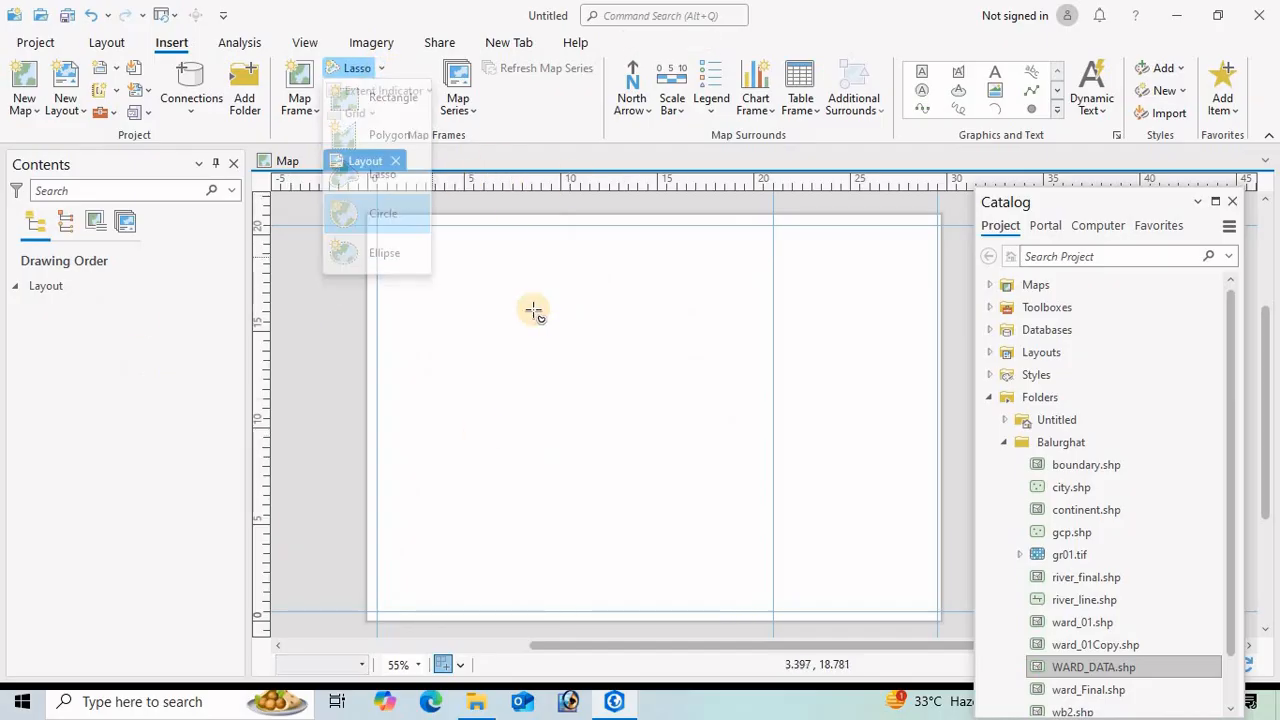
mouse_move(454, 296)
left_mouse_down()
mouse_move(529, 366)
mouse_move(499, 315)
left_mouse_up()
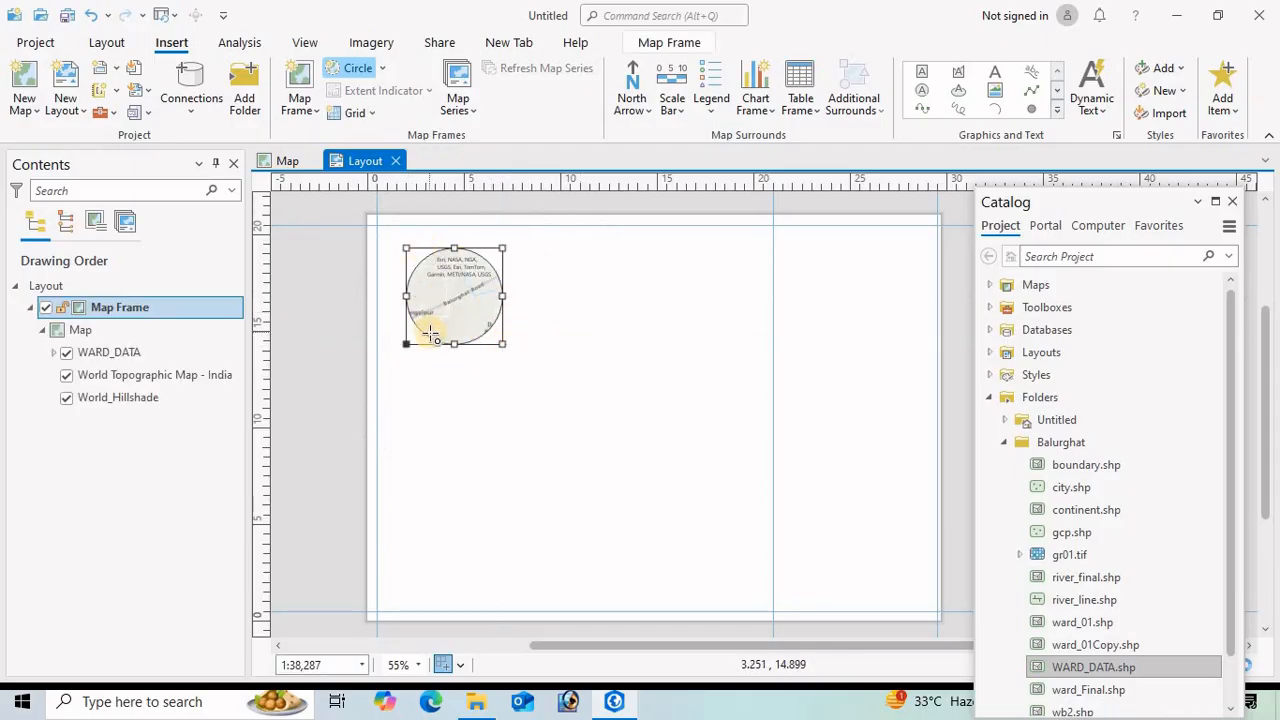
key("Delete")
- Draw a rectangular map frame of the 1:38,287 view, about 18 by 16 cm, inside the guides and move it slightly down
left_click(385, 68)
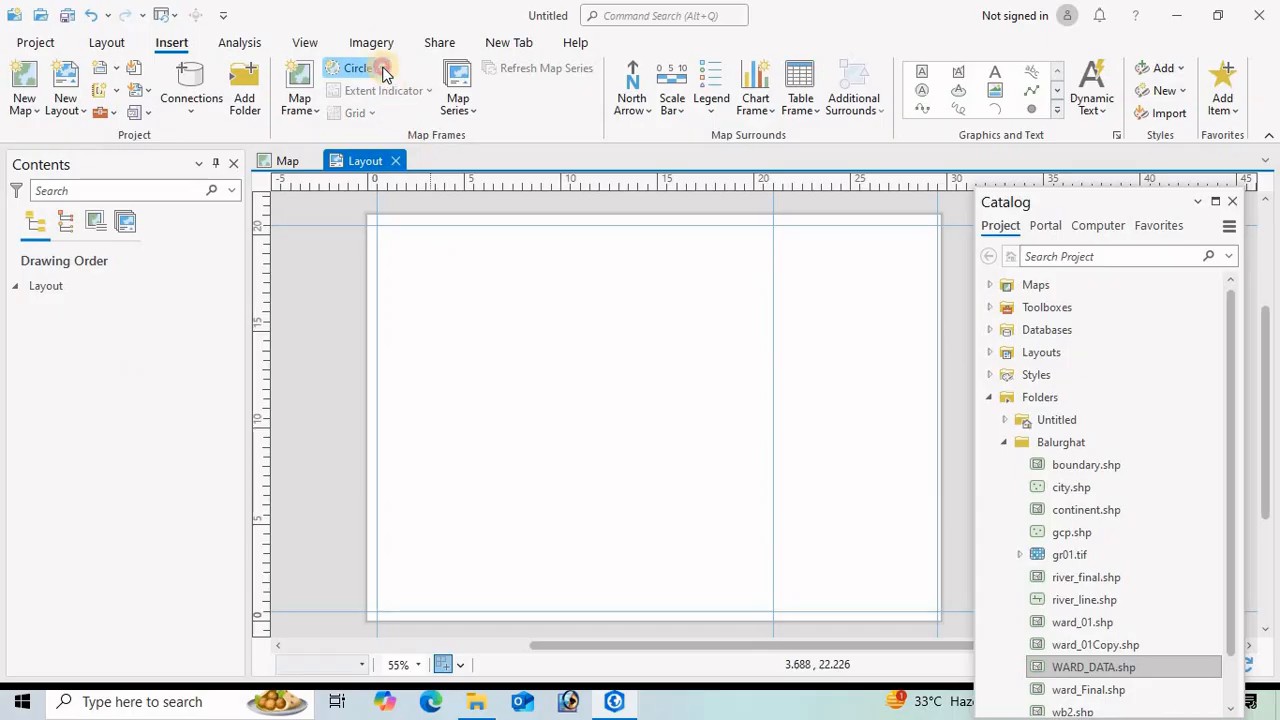
left_click(347, 103)
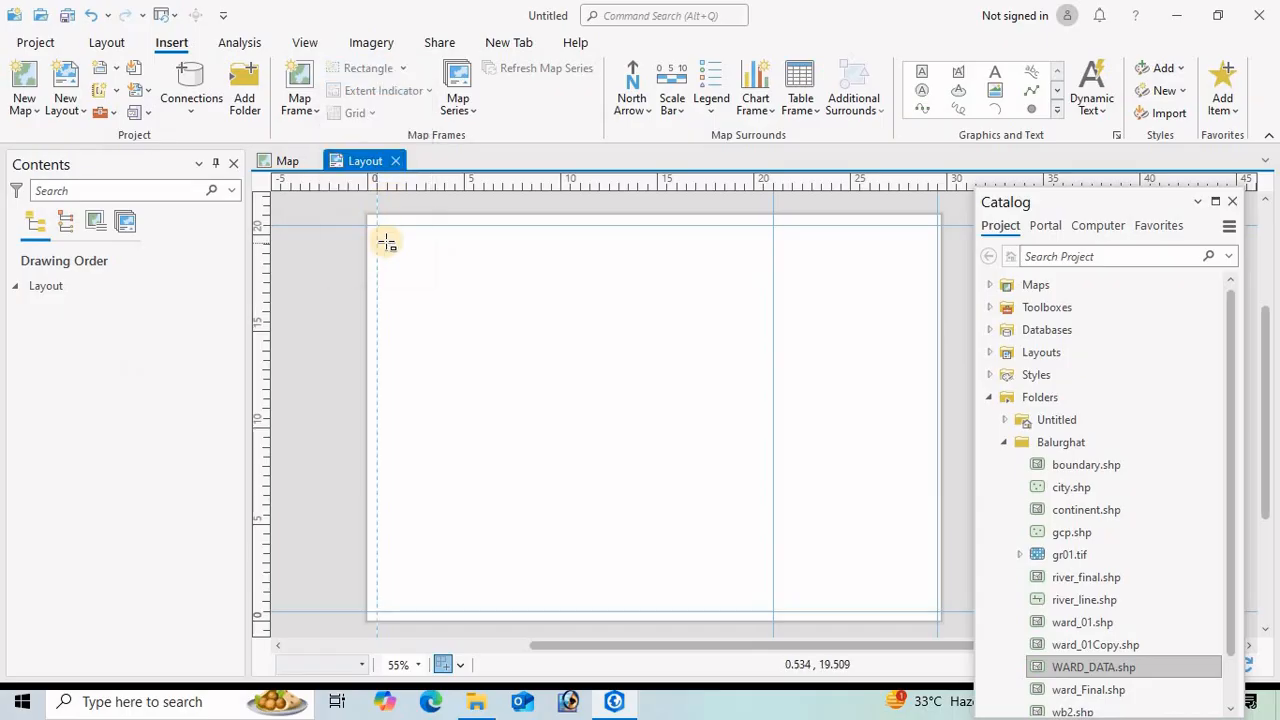
left_click_drag(400, 249, 751, 563)
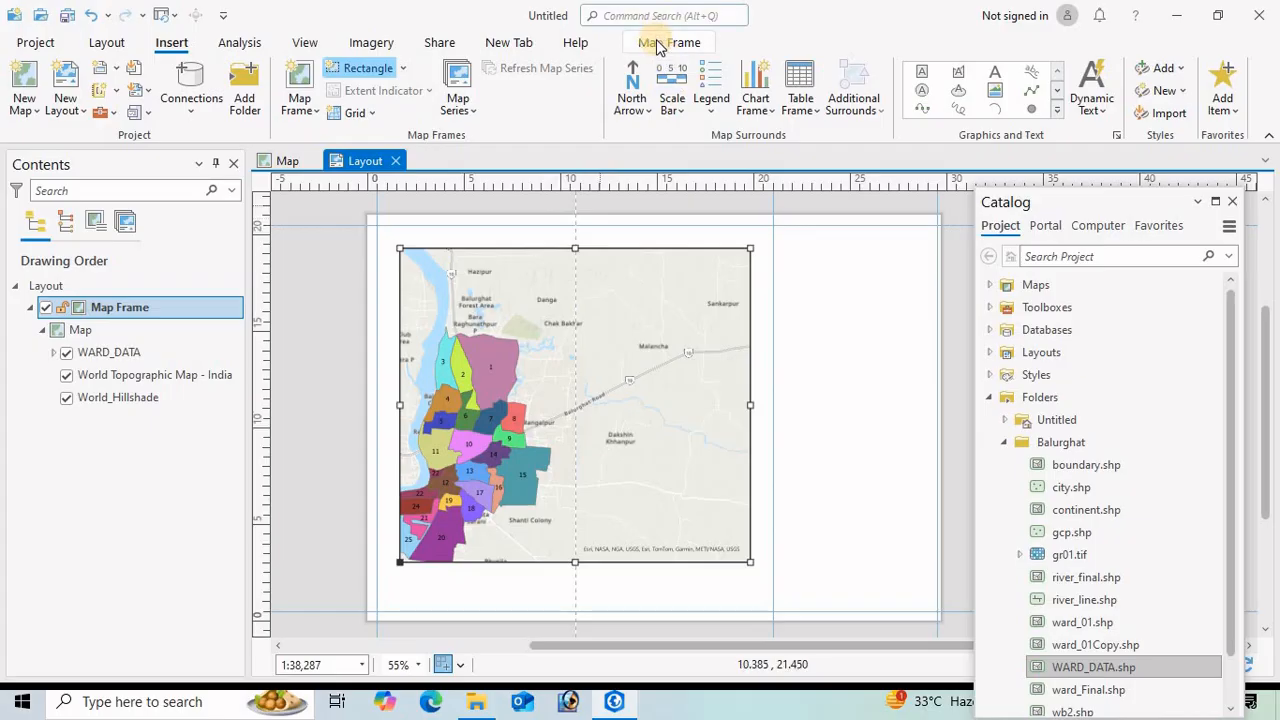
left_click(108, 43)
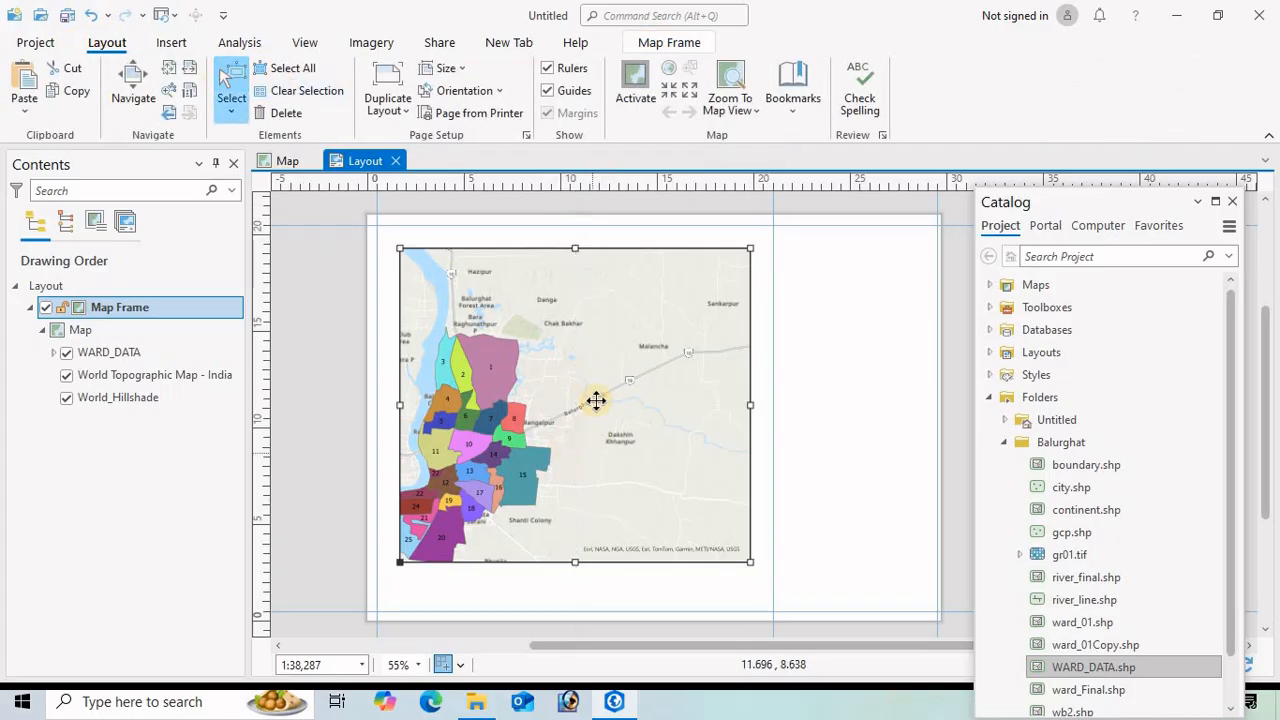
left_click_drag(588, 383, 594, 417)
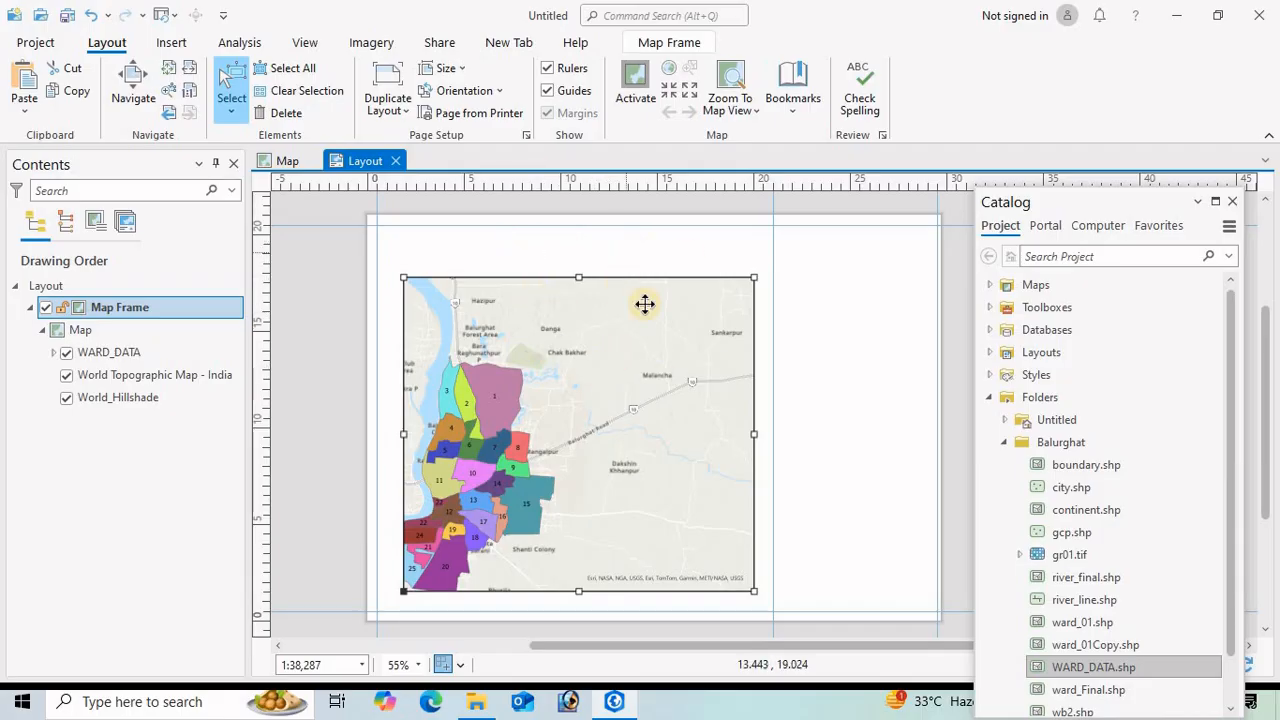
- Activate the map frame, center all the wards in it at a scale of 1:31,906, and close the activation
left_click(636, 80)
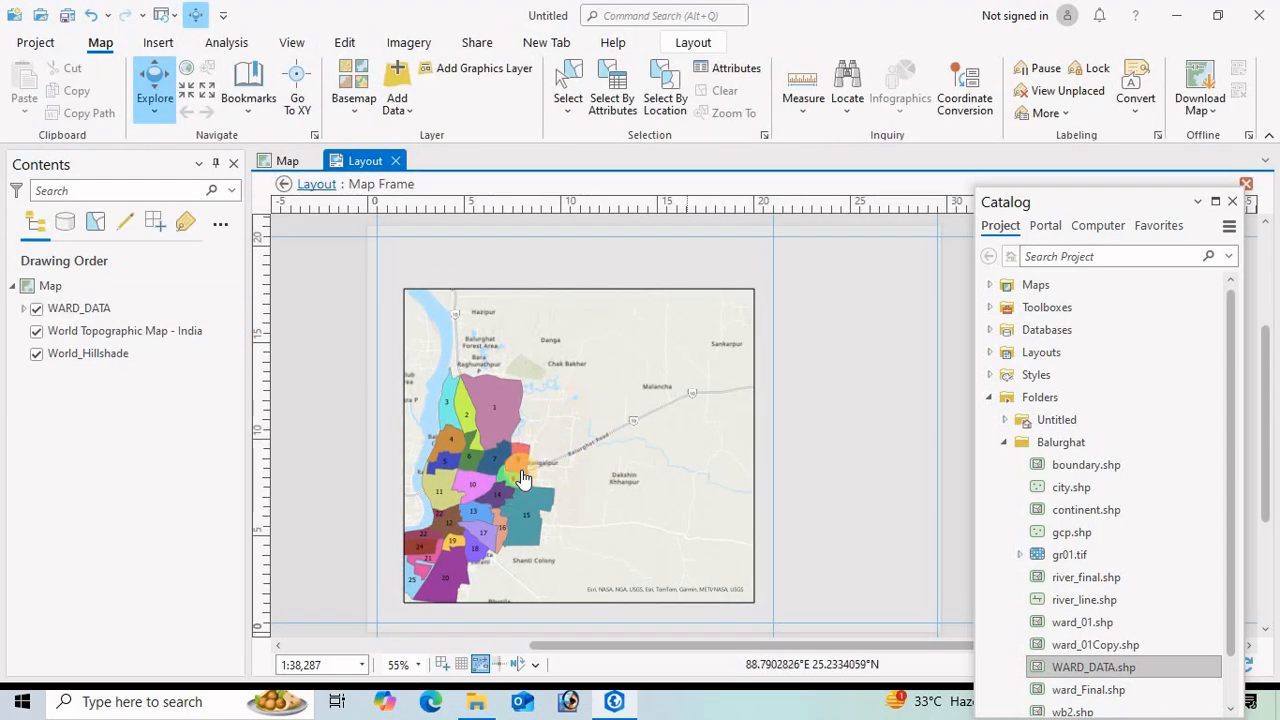
left_click_drag(524, 474, 634, 438)
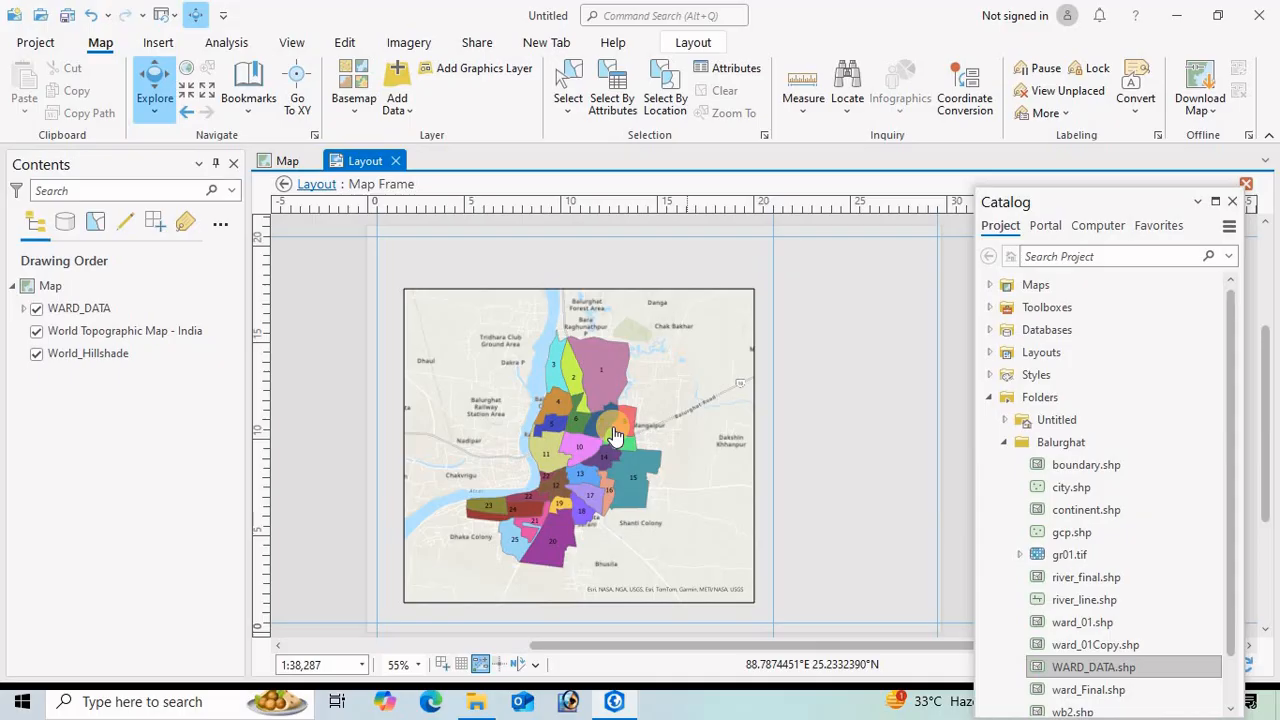
scroll(615, 437, "up", 2)
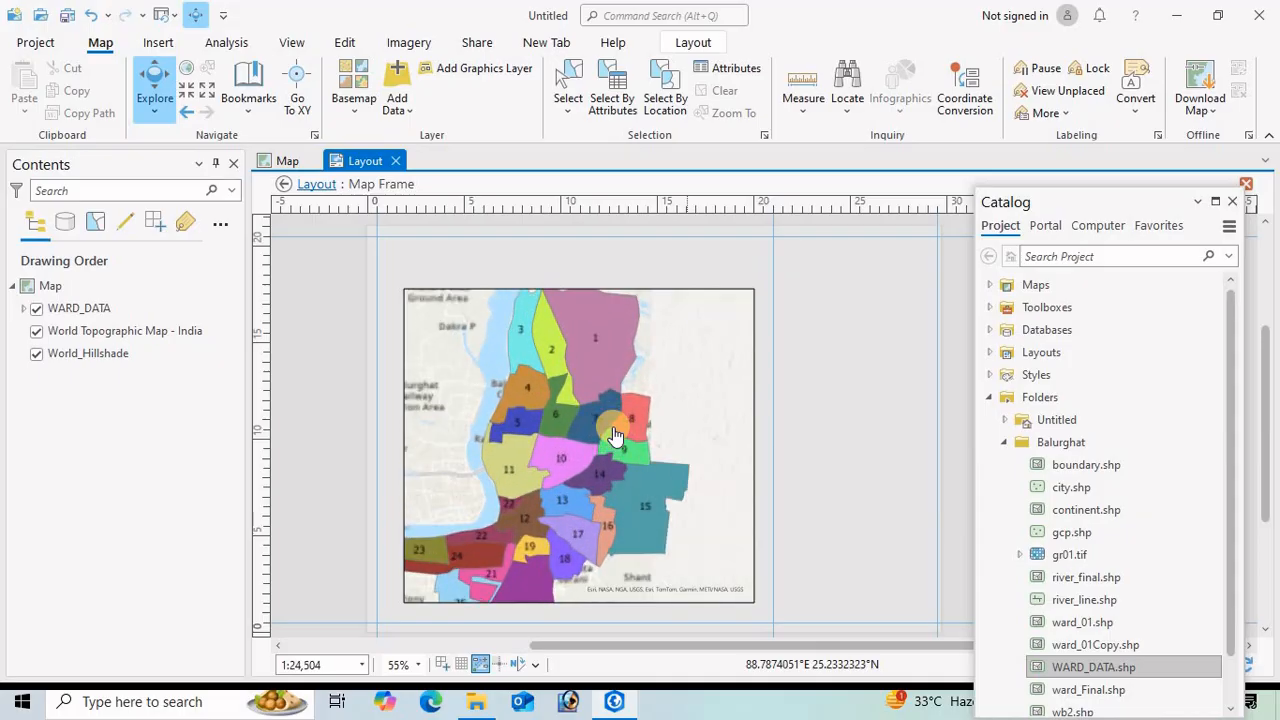
scroll(615, 437, "down", 2)
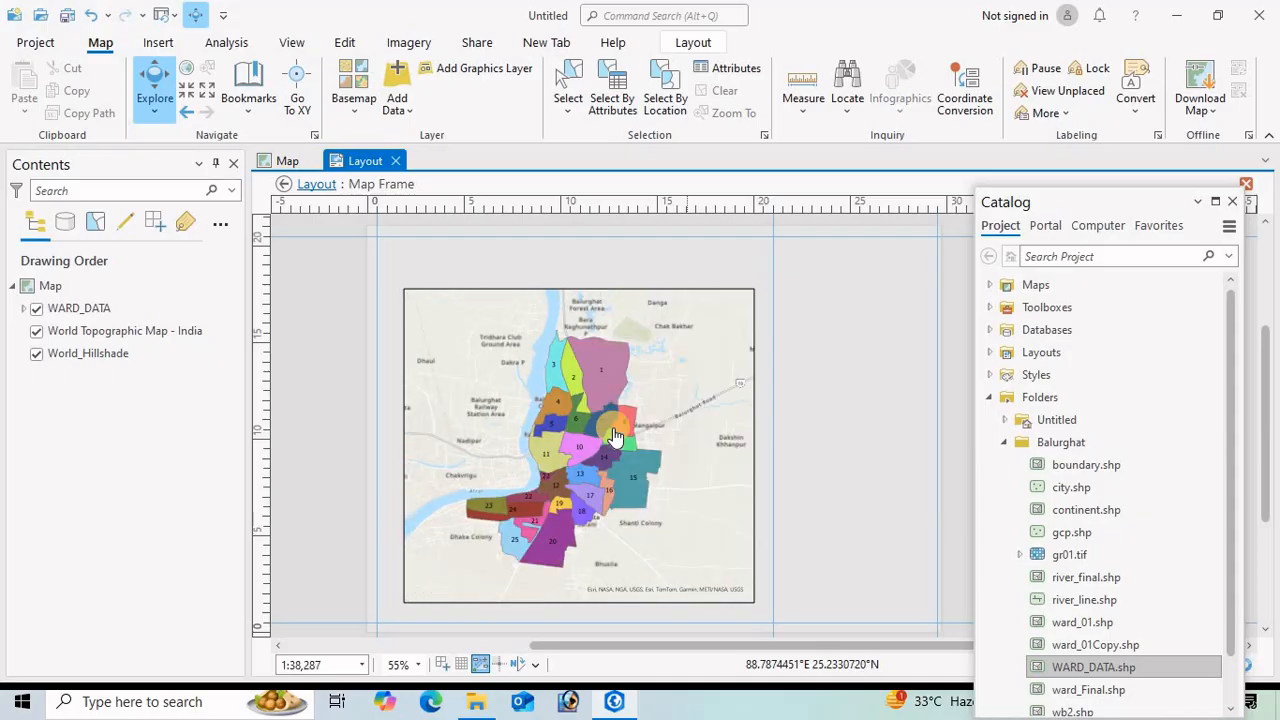
left_click(187, 92)
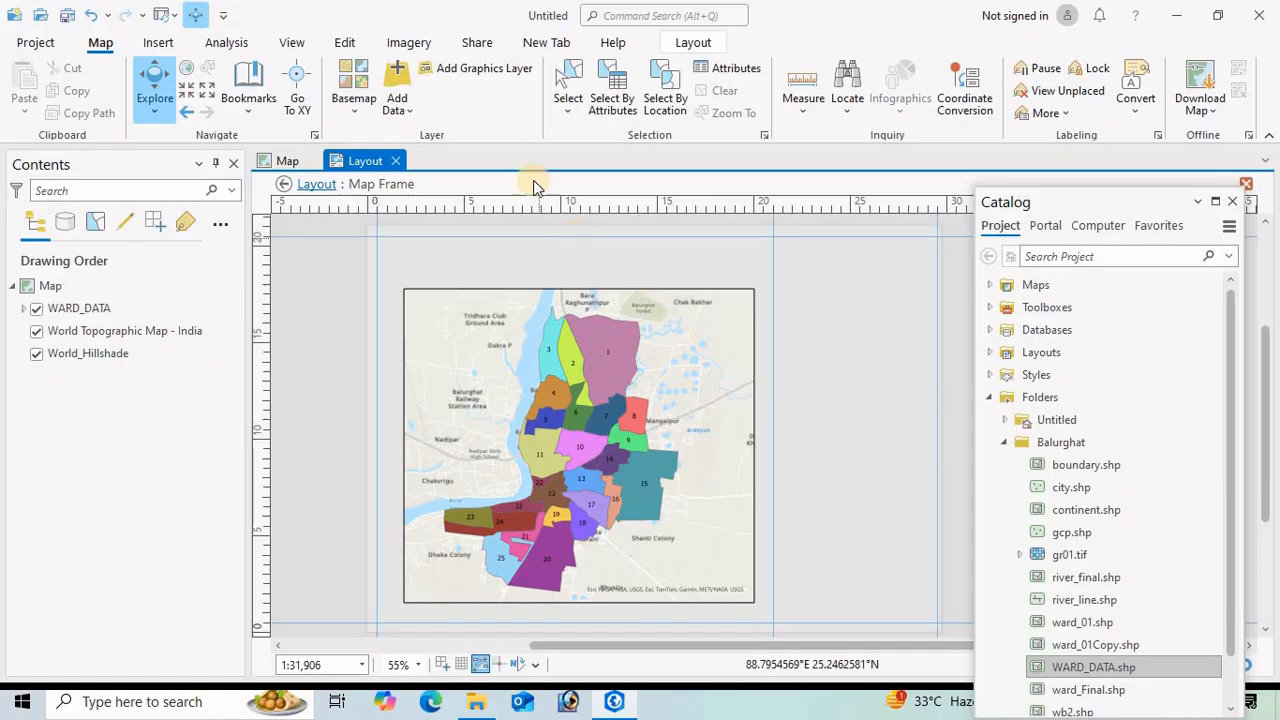
left_click(695, 386)
left_click(692, 42)
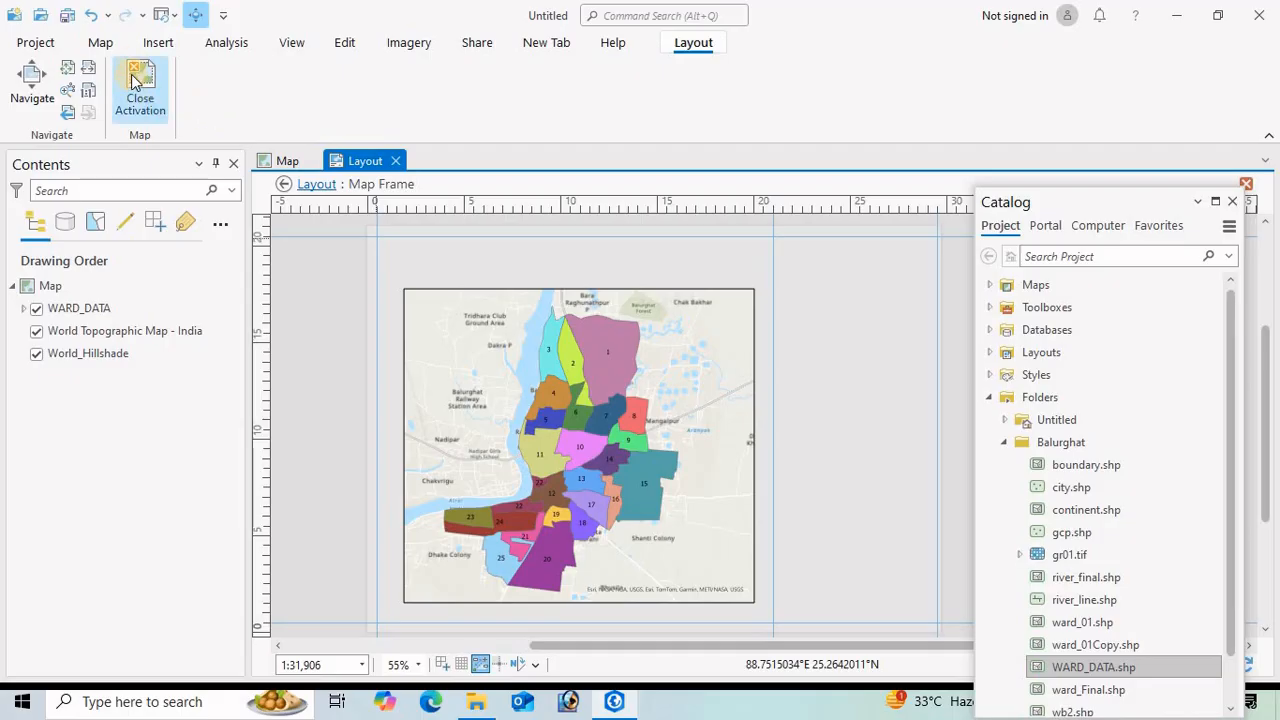
left_click(135, 84)
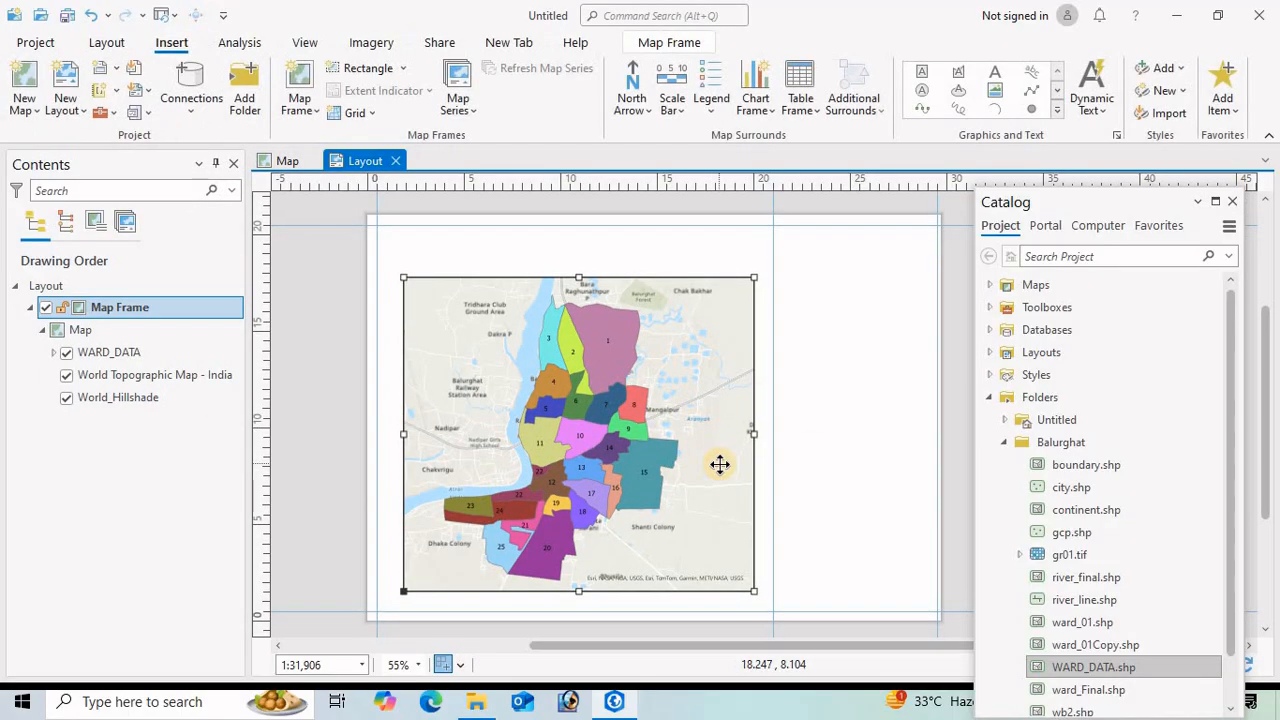
- Constrain the map frame to a fixed center and scale, and enlarge it to reach the inner vertical guide
right_click(93, 311)
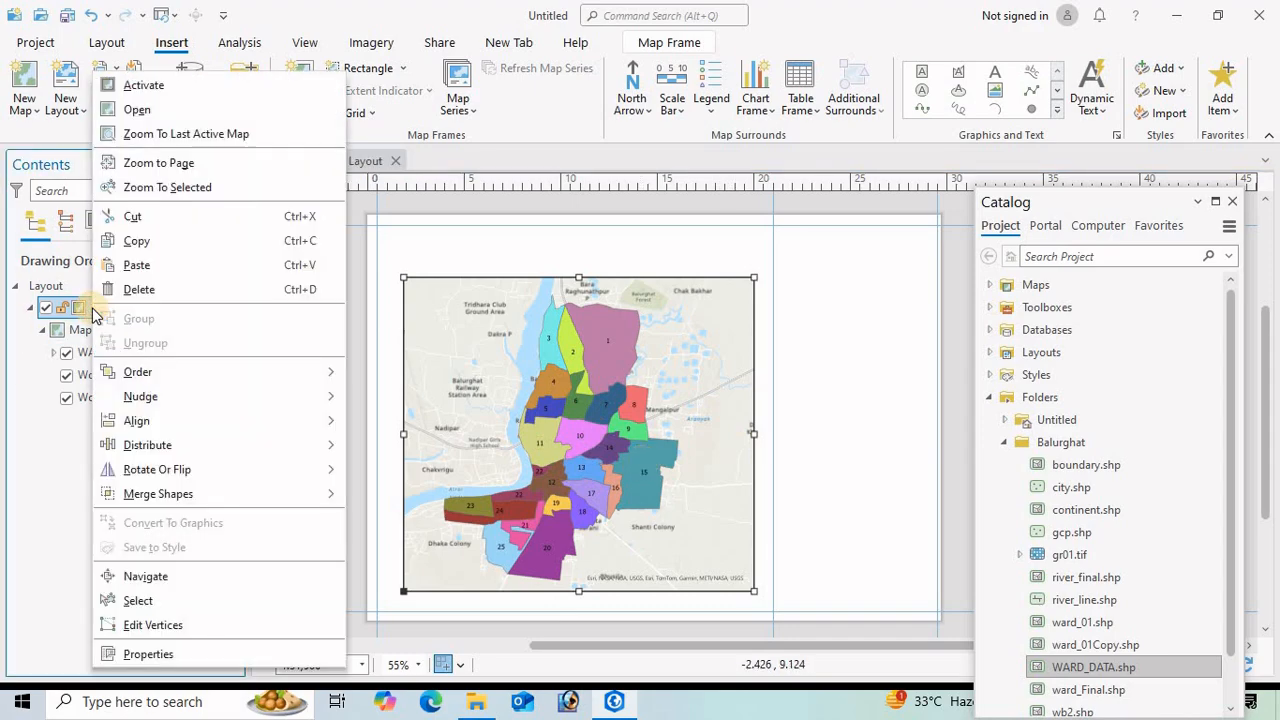
left_click(150, 654)
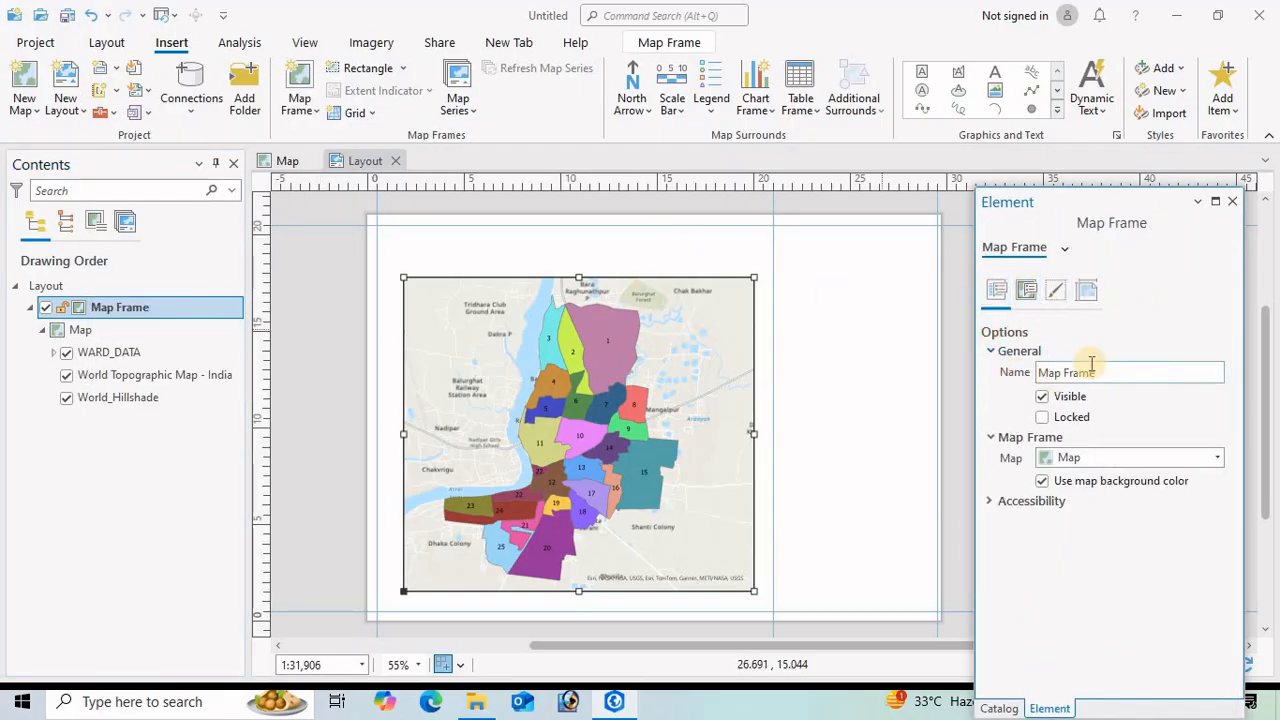
left_click(1028, 292)
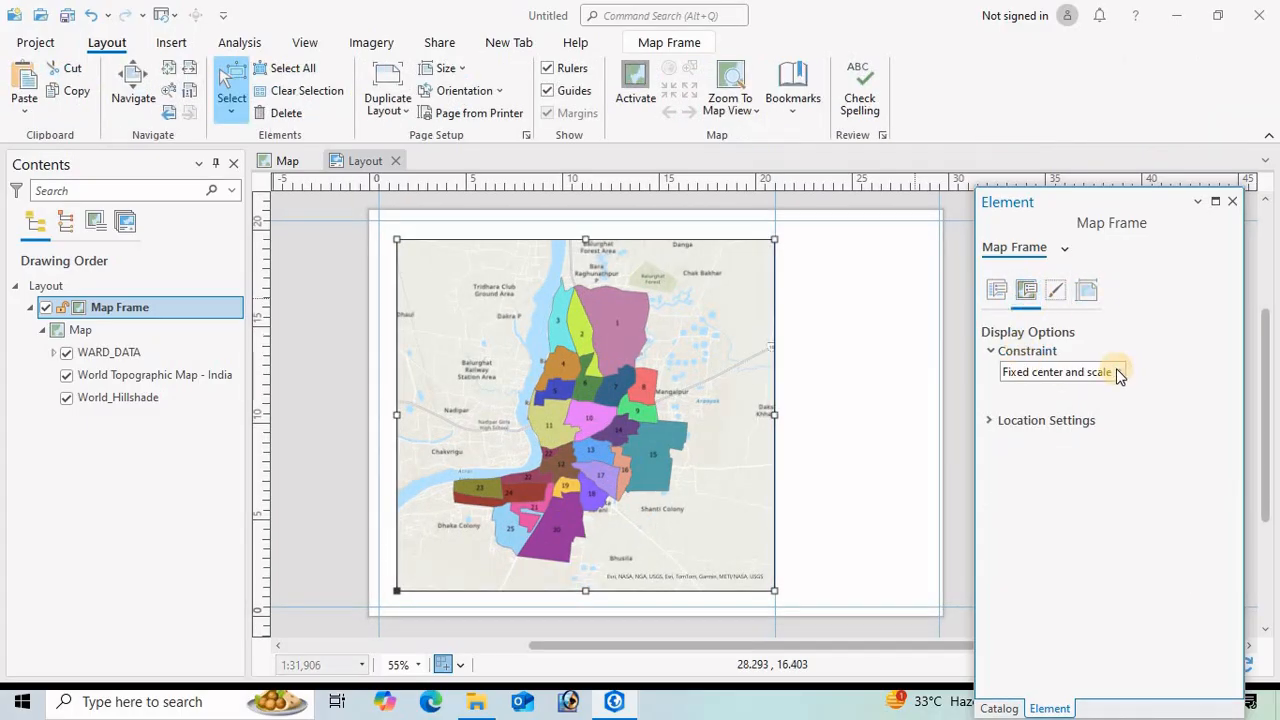
left_click(1117, 371)
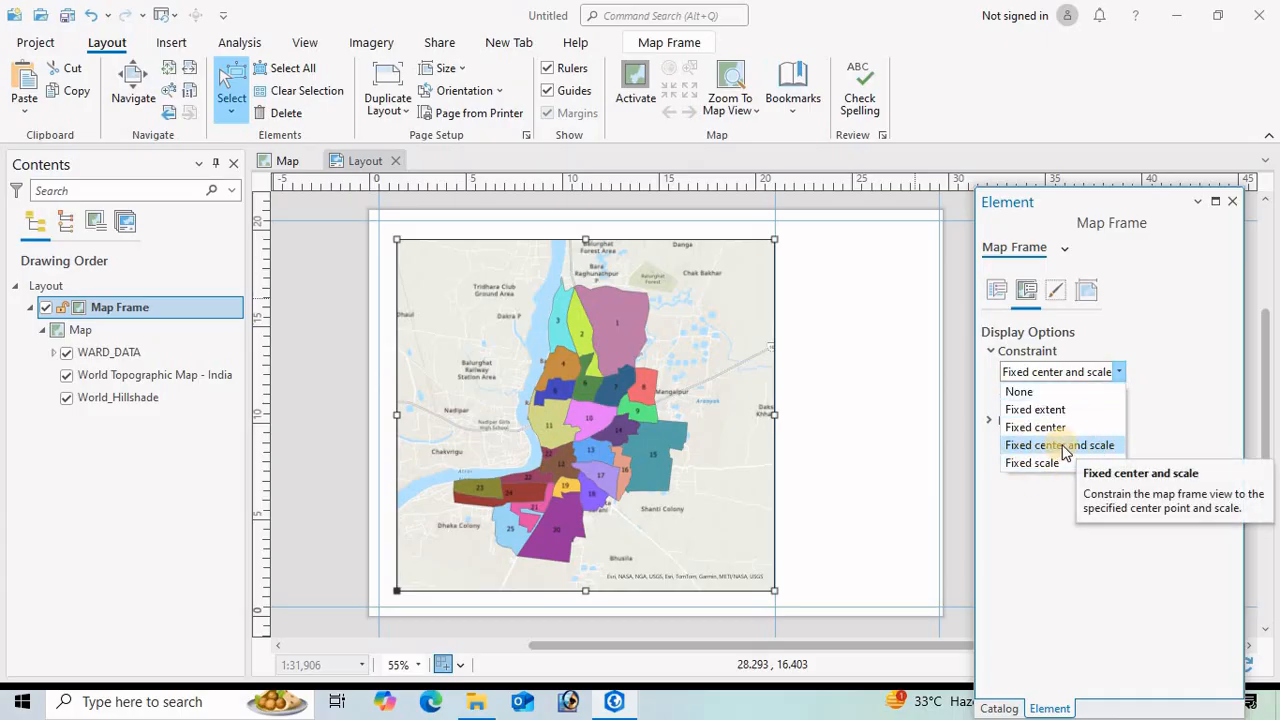
left_click(1060, 446)
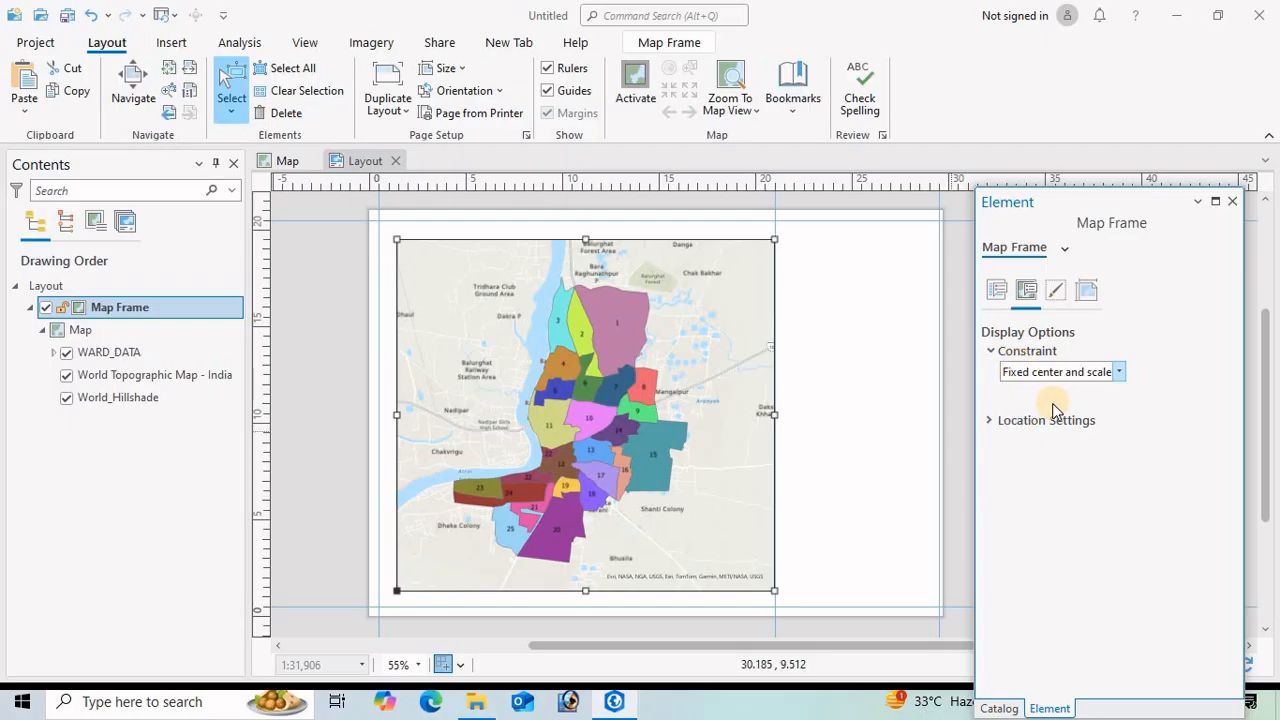
- Add a Black Vertical Label Graticule to the map frame
right_click(675, 350)
left_click(100, 312)
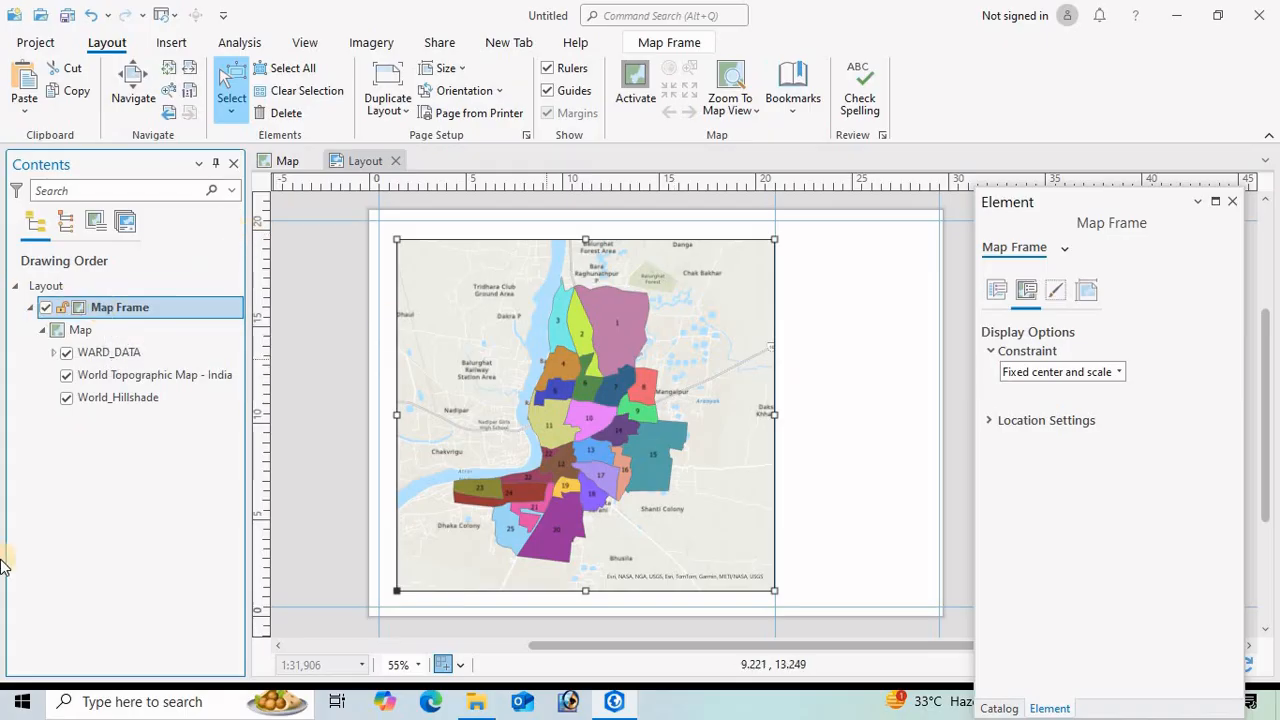
left_click(171, 43)
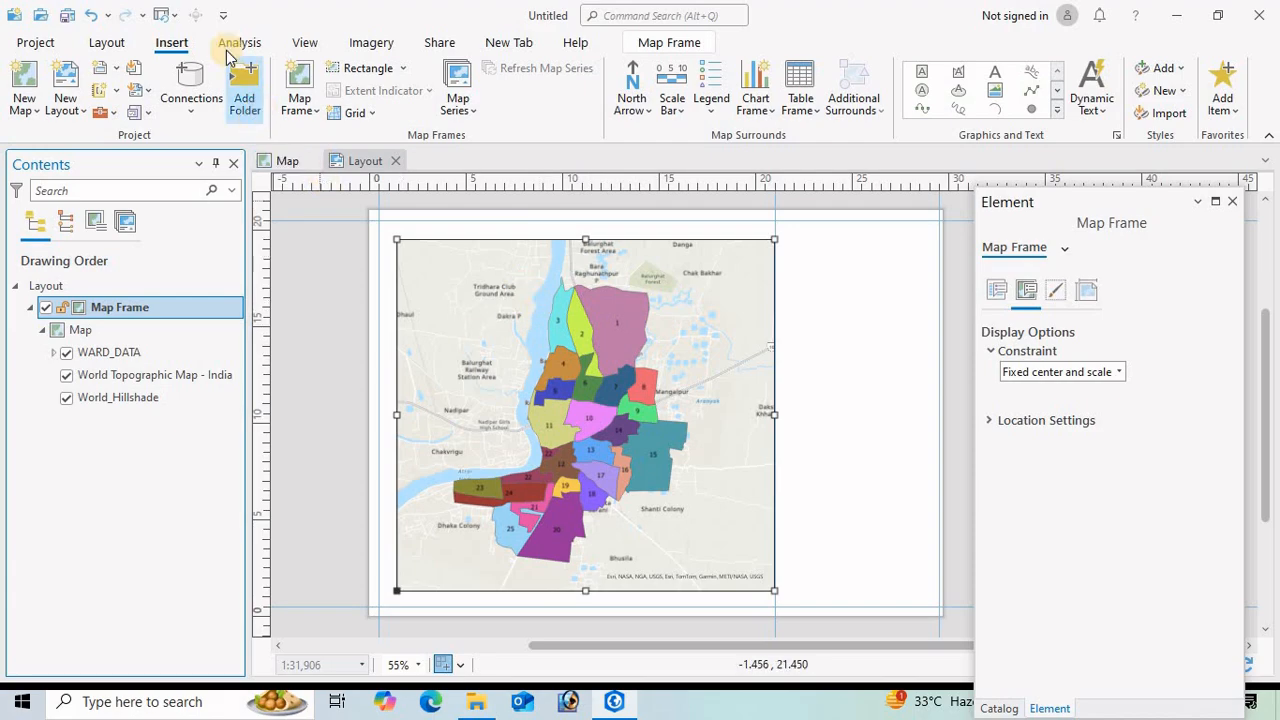
left_click(371, 115)
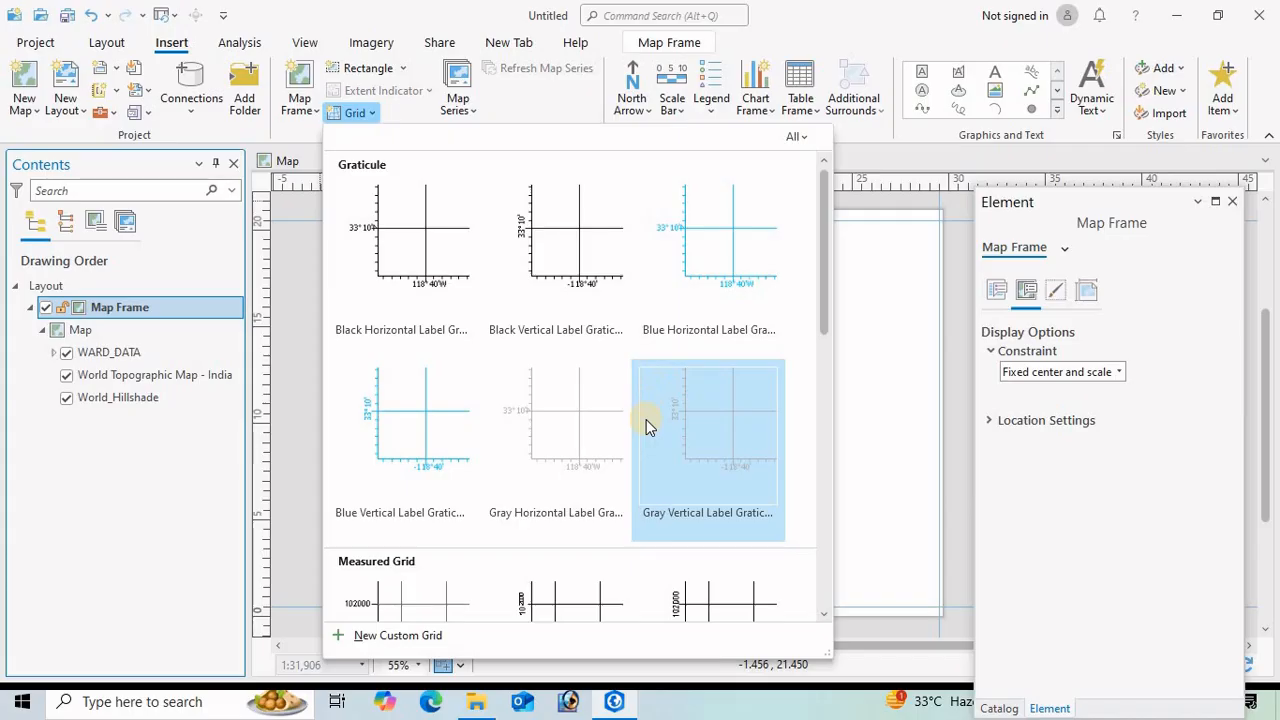
scroll(656, 425, "down", 5)
scroll(680, 343, "up", 5)
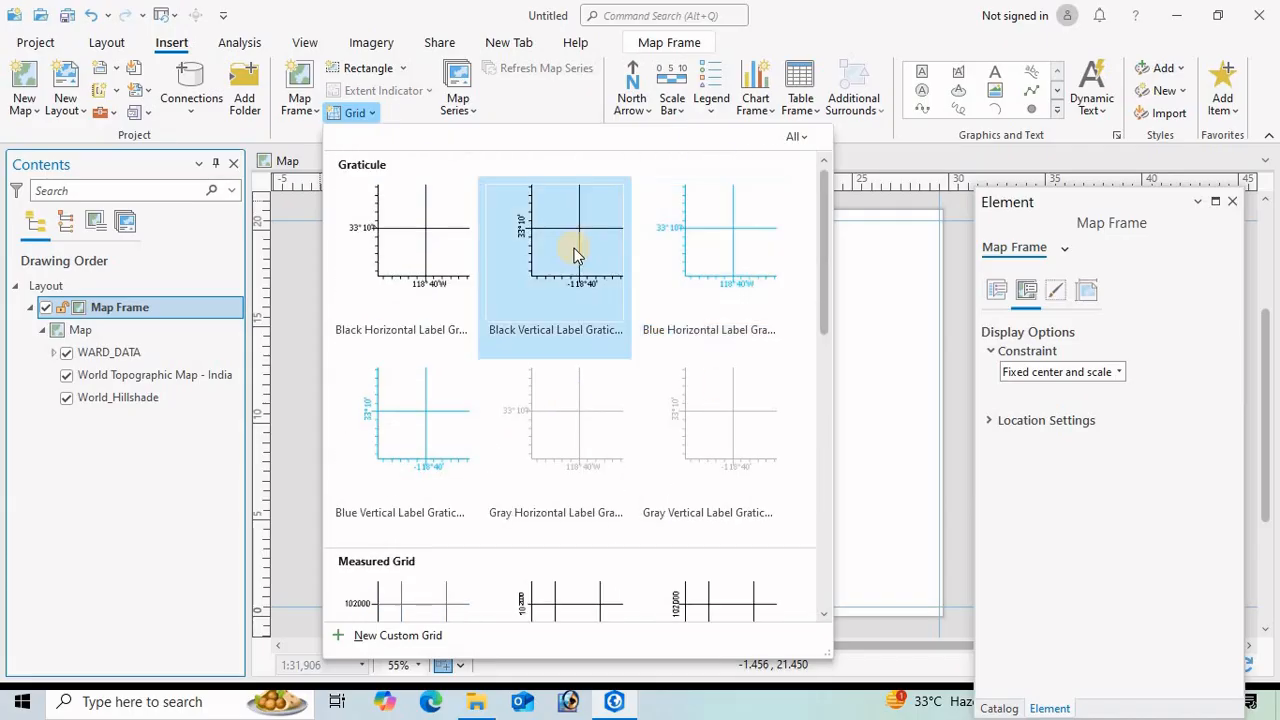
left_click(521, 281)
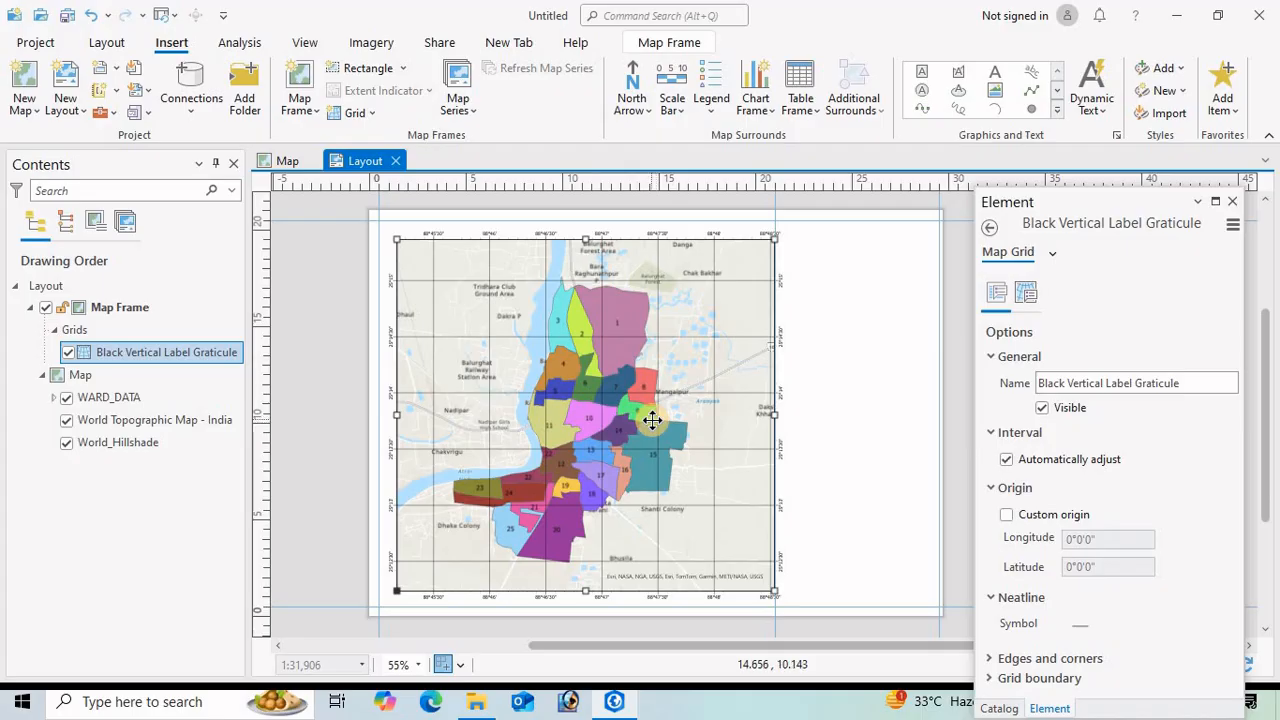
- Turn off the automatic interval adjustment of the Black Vertical Label Graticule
scroll(597, 459, "down", 2)
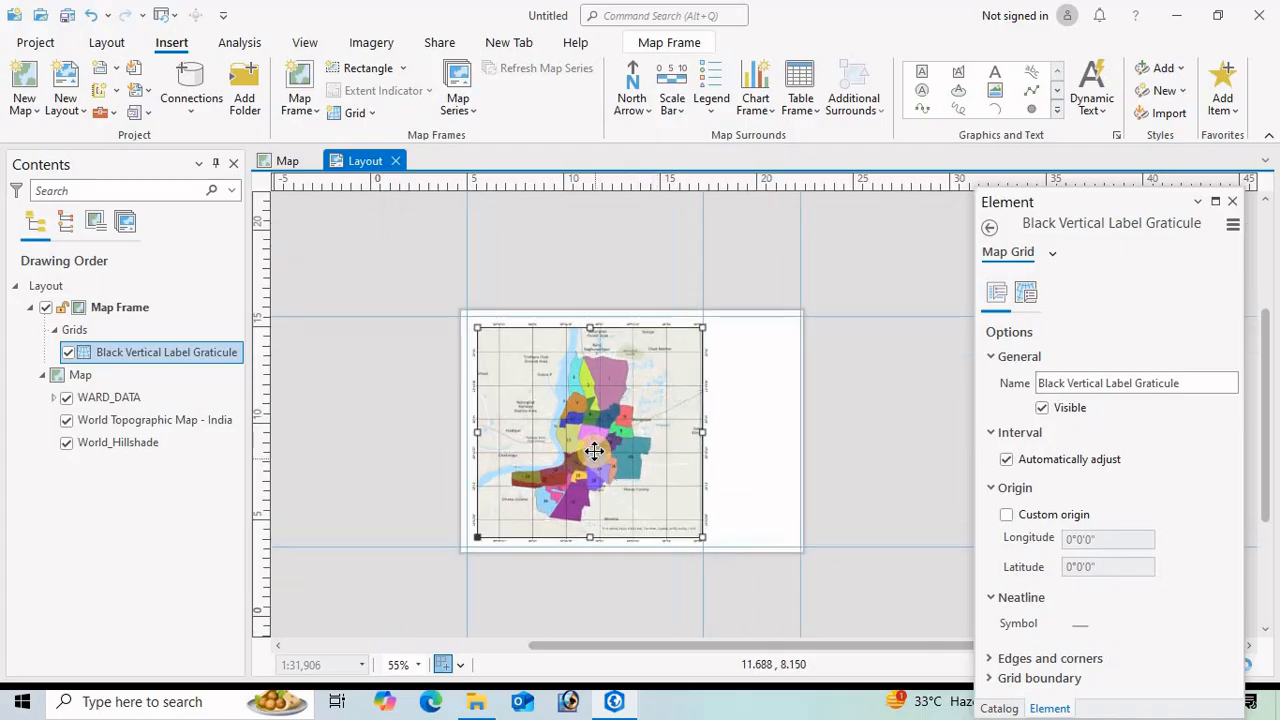
scroll(597, 452, "up", 5)
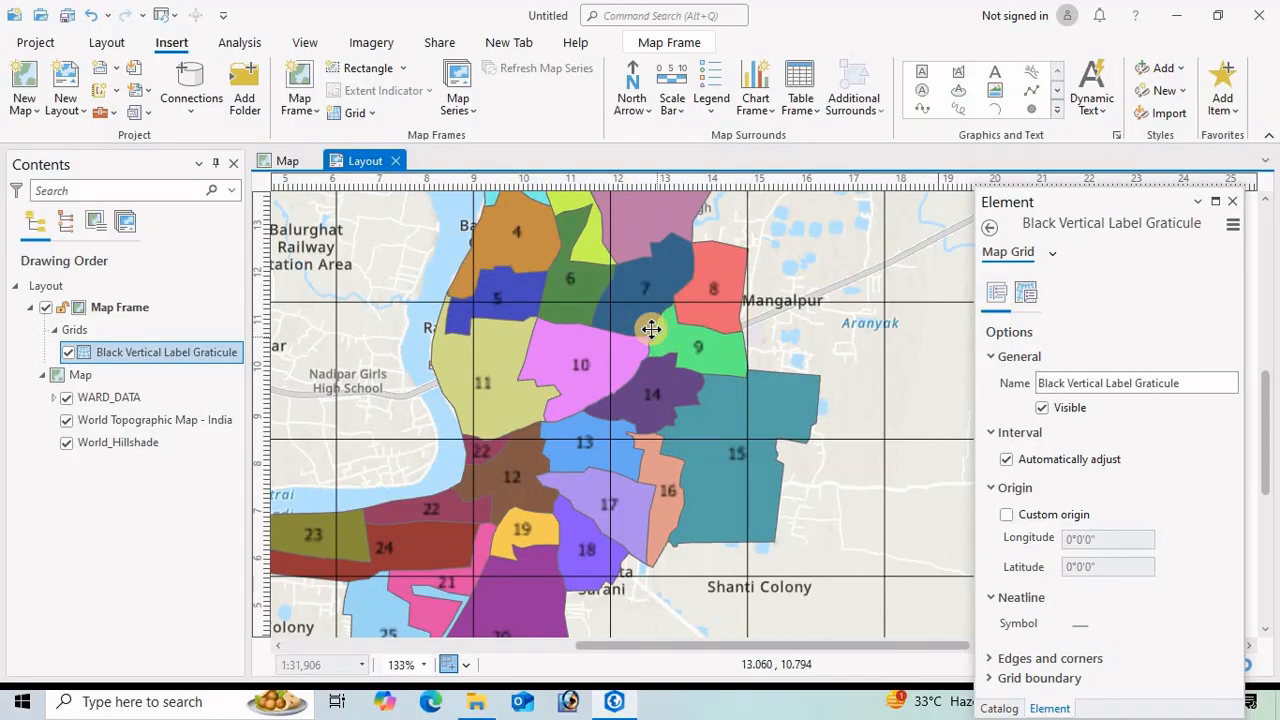
left_click_drag(684, 428, 608, 414)
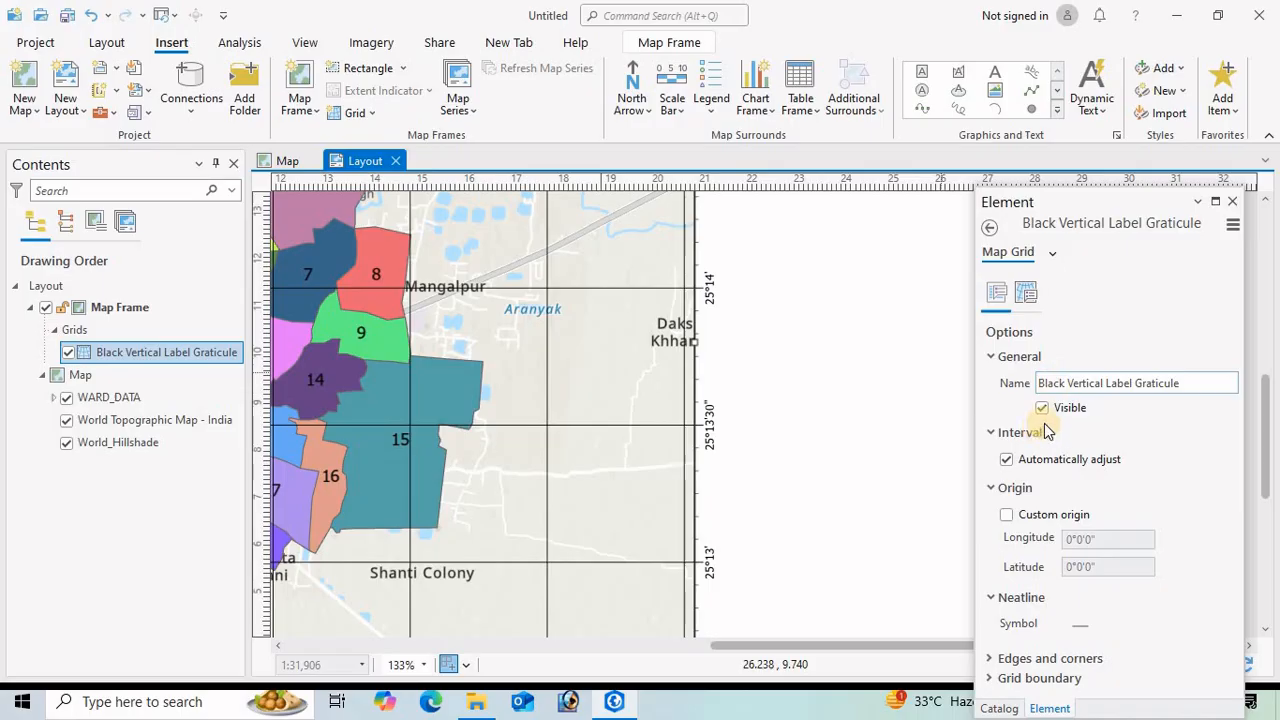
left_click(1008, 461)
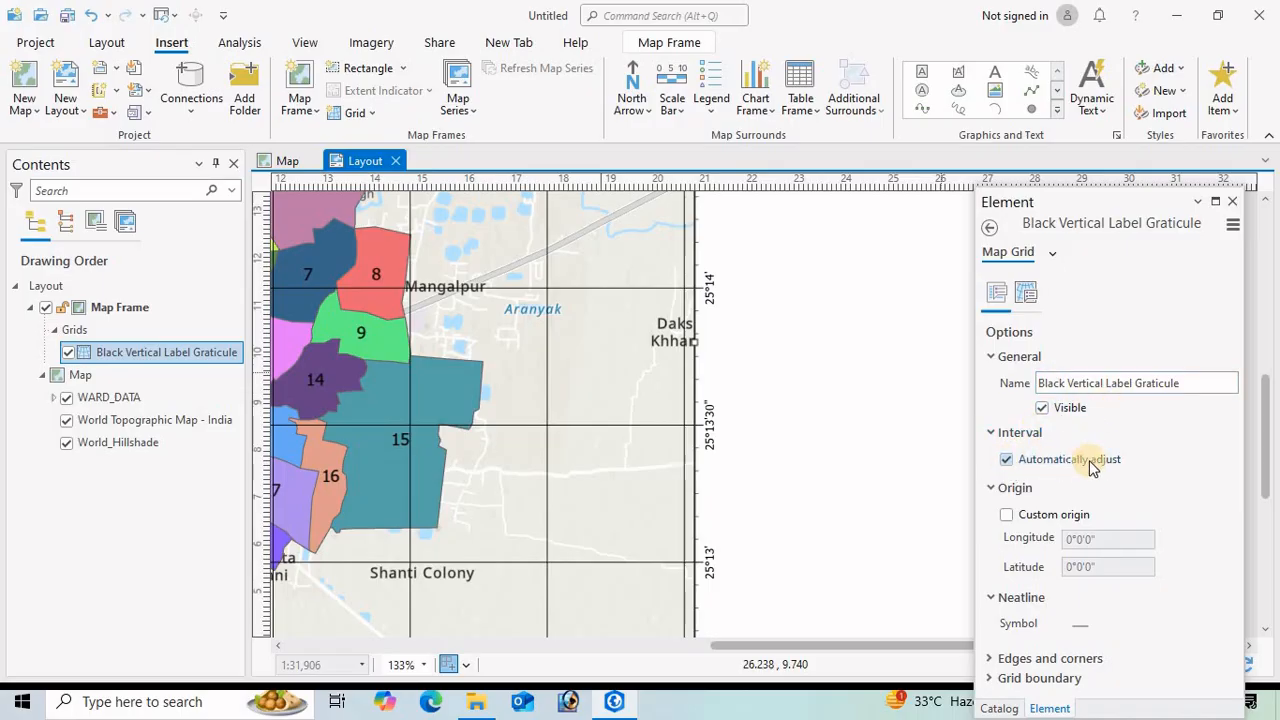
left_click(1006, 461)
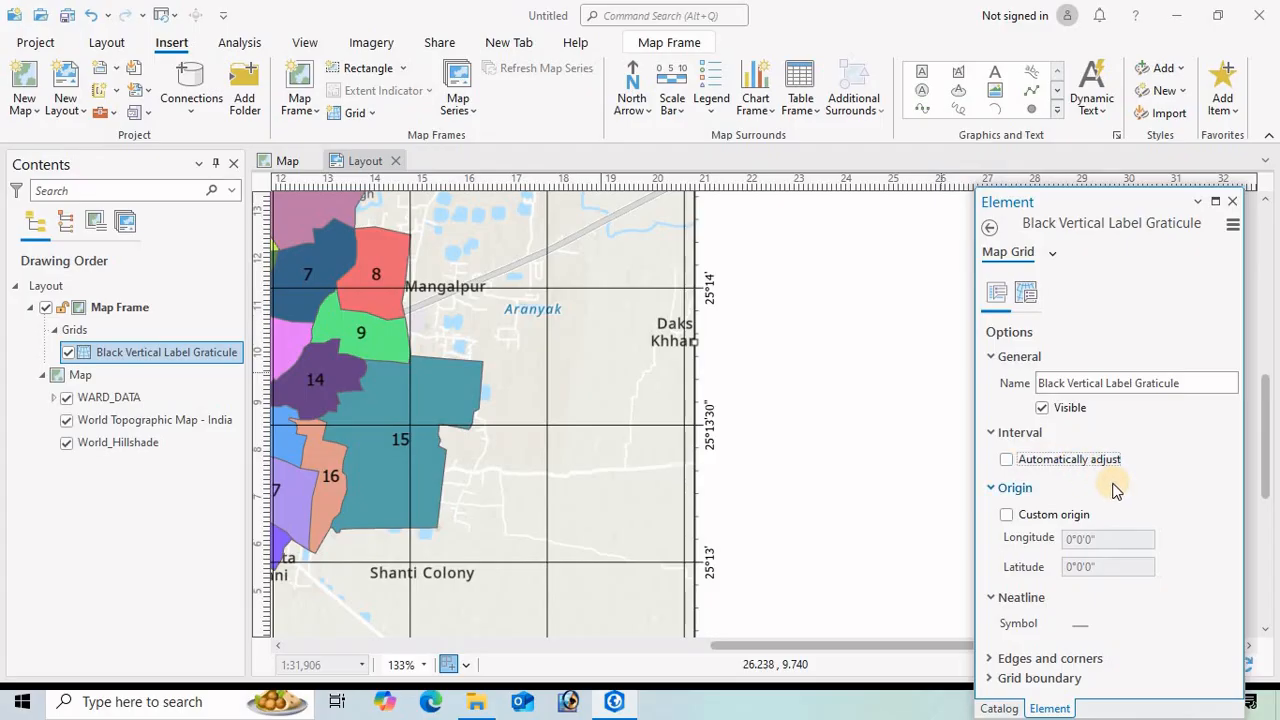
- Remove the Ticks 1 component from the graticule and add a new ticks component
left_click(1029, 296)
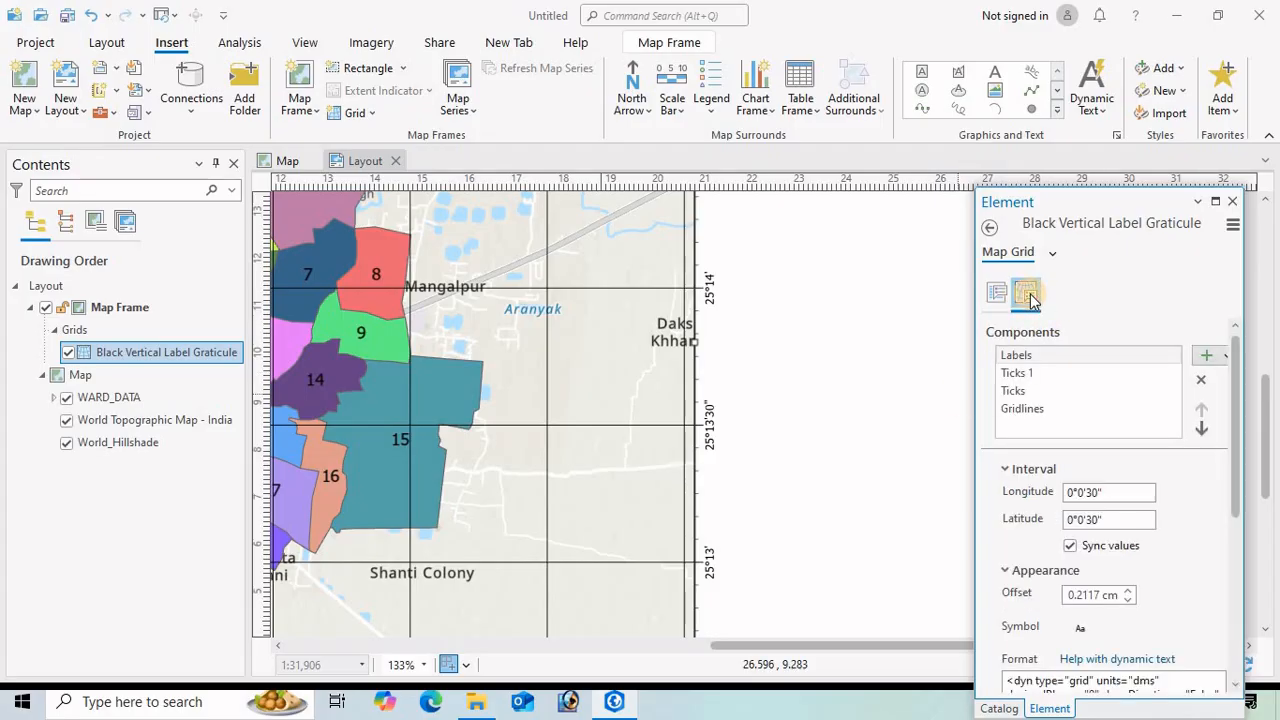
left_click(1047, 376)
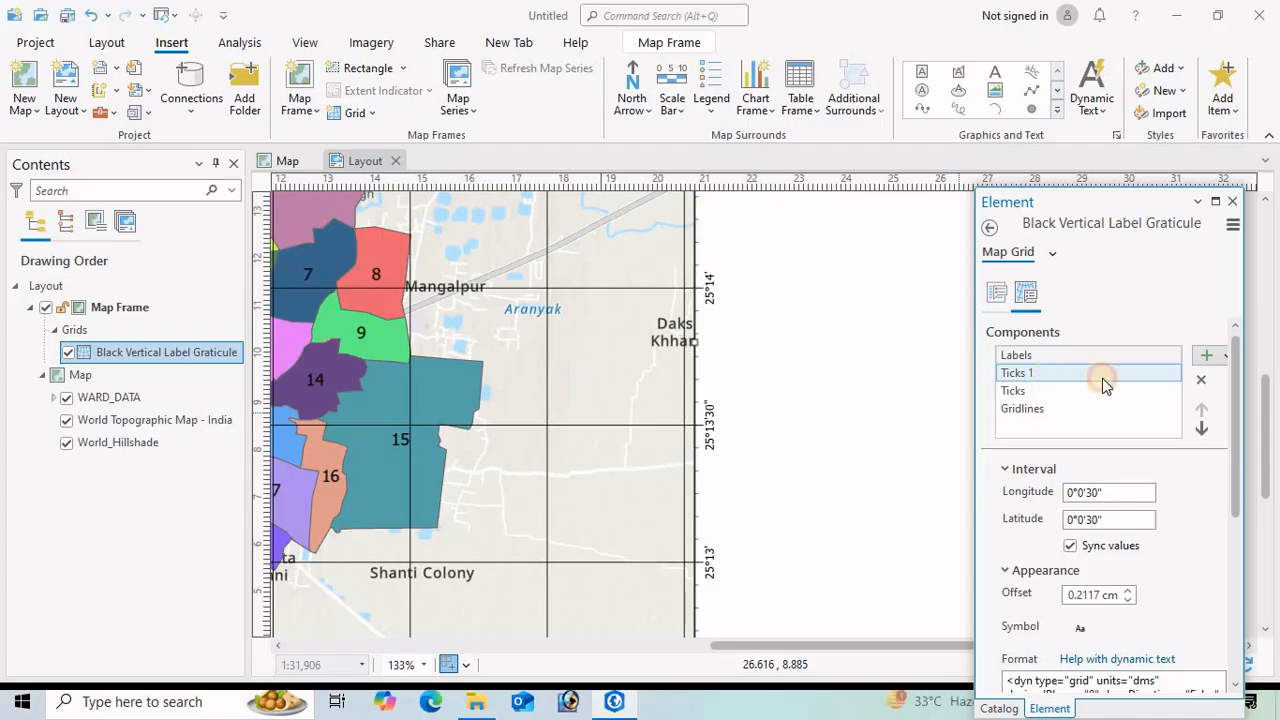
left_click(1201, 382)
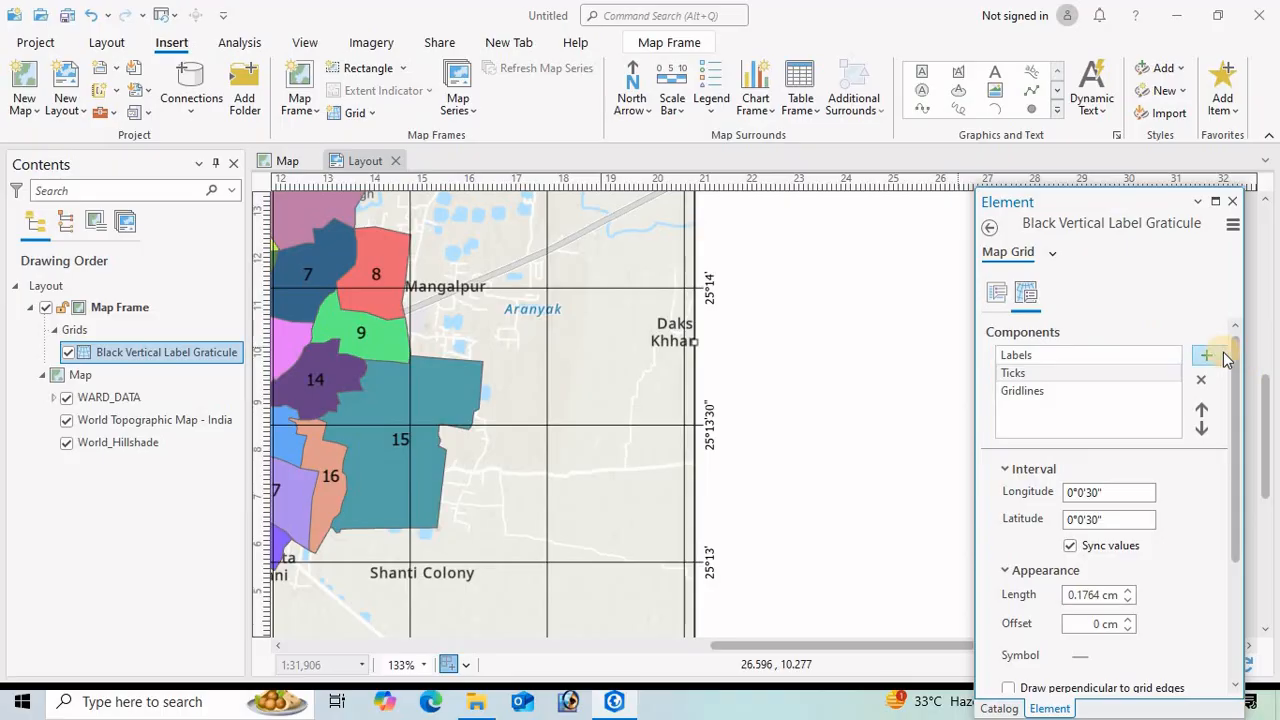
left_click_drag(976, 380, 912, 380)
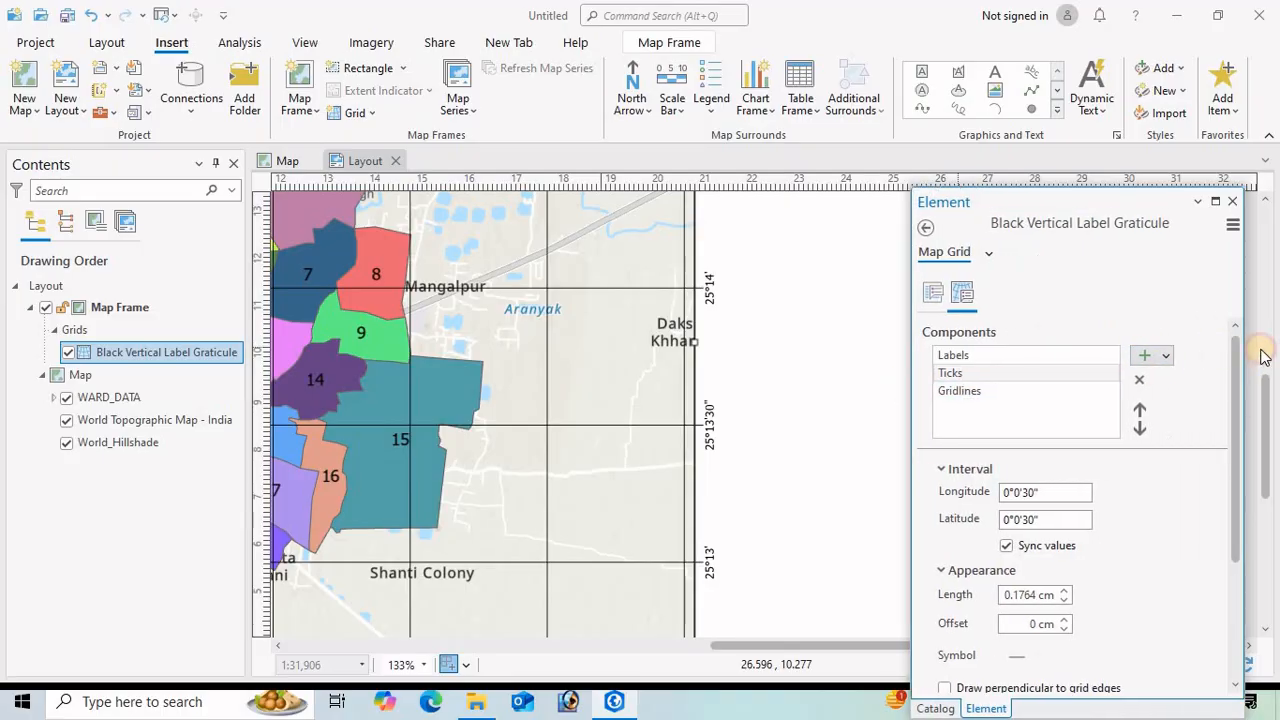
left_click(1168, 357)
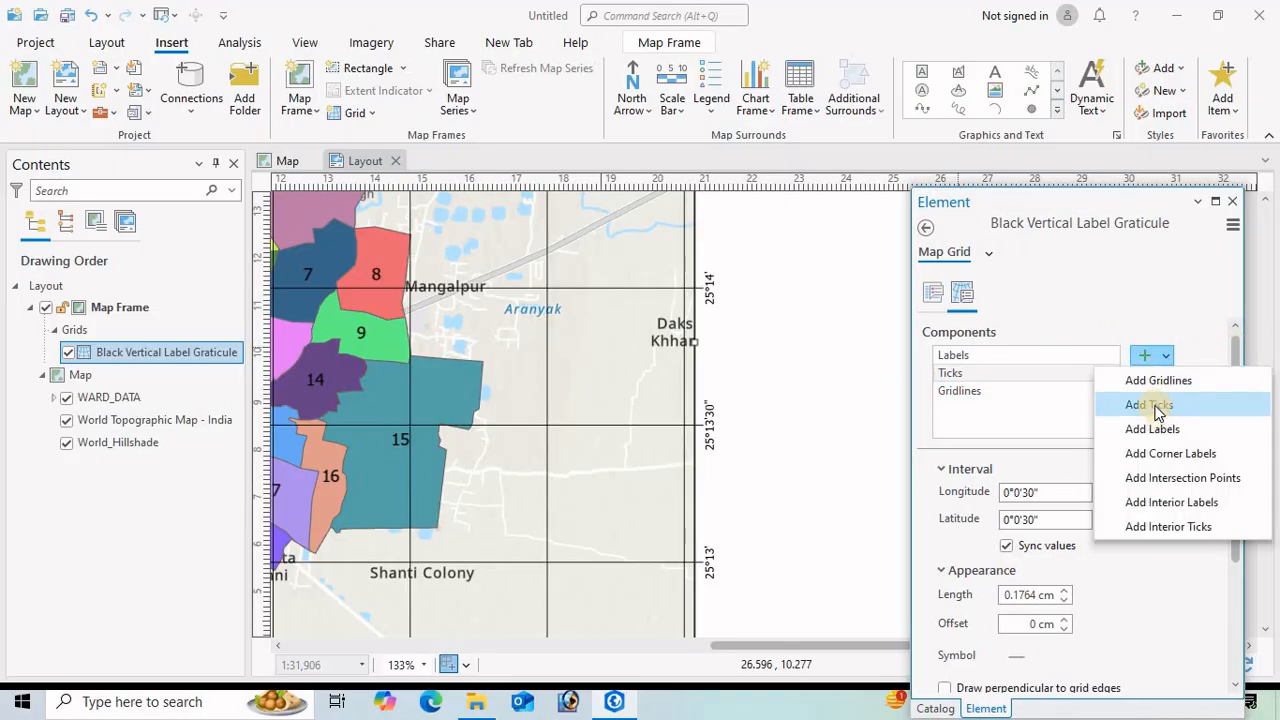
left_click(1152, 406)
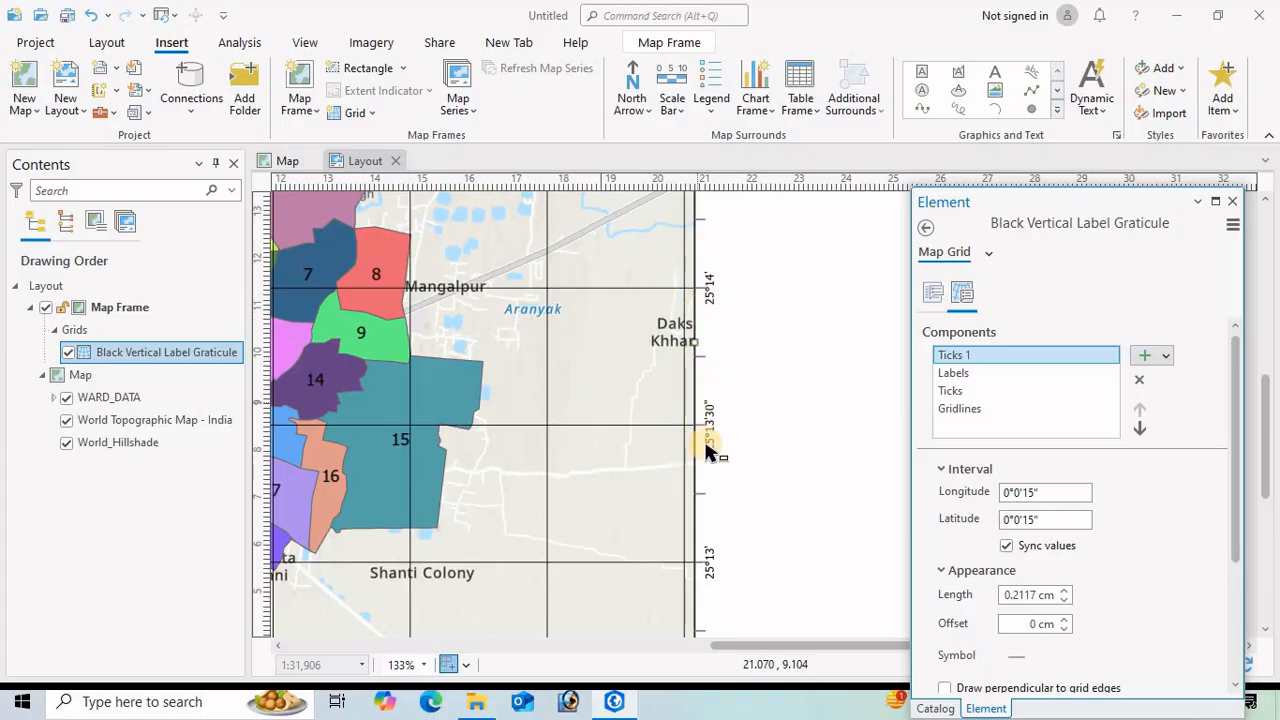
- Remove the original Ticks and Gridlines components from the graticule, keeping the newly added ticks and the labels
left_click(969, 375)
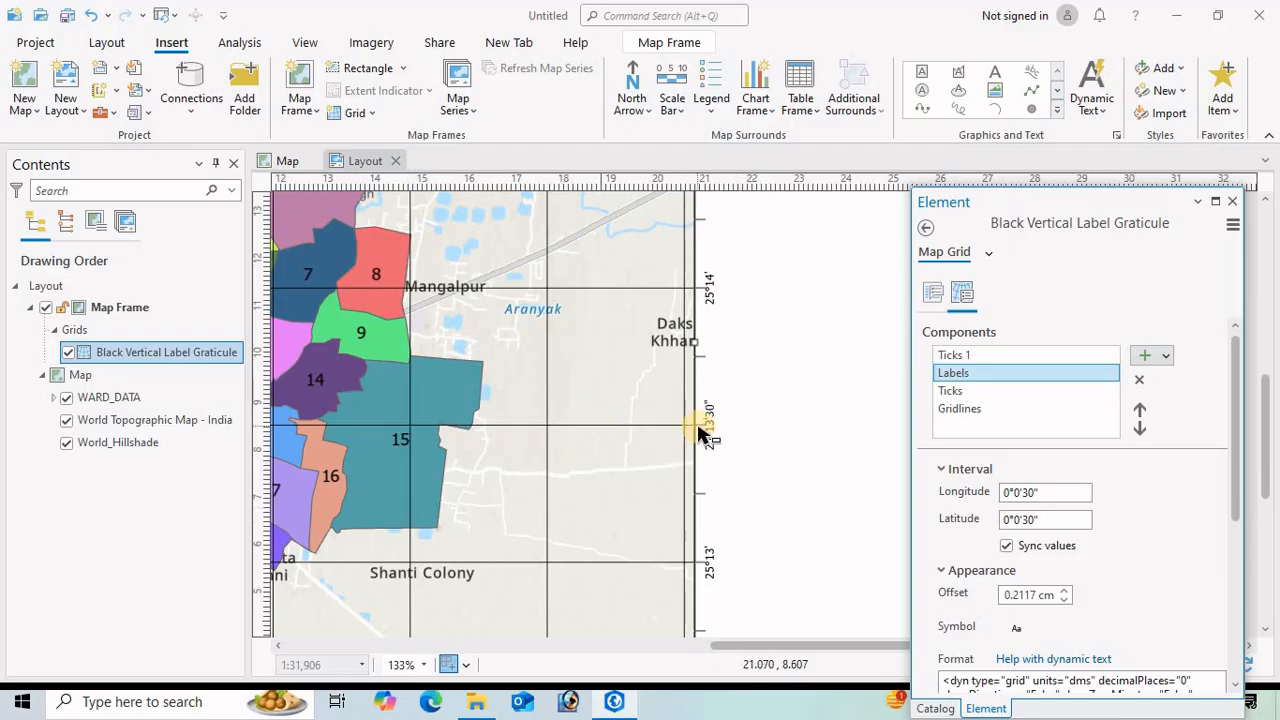
left_click(962, 396)
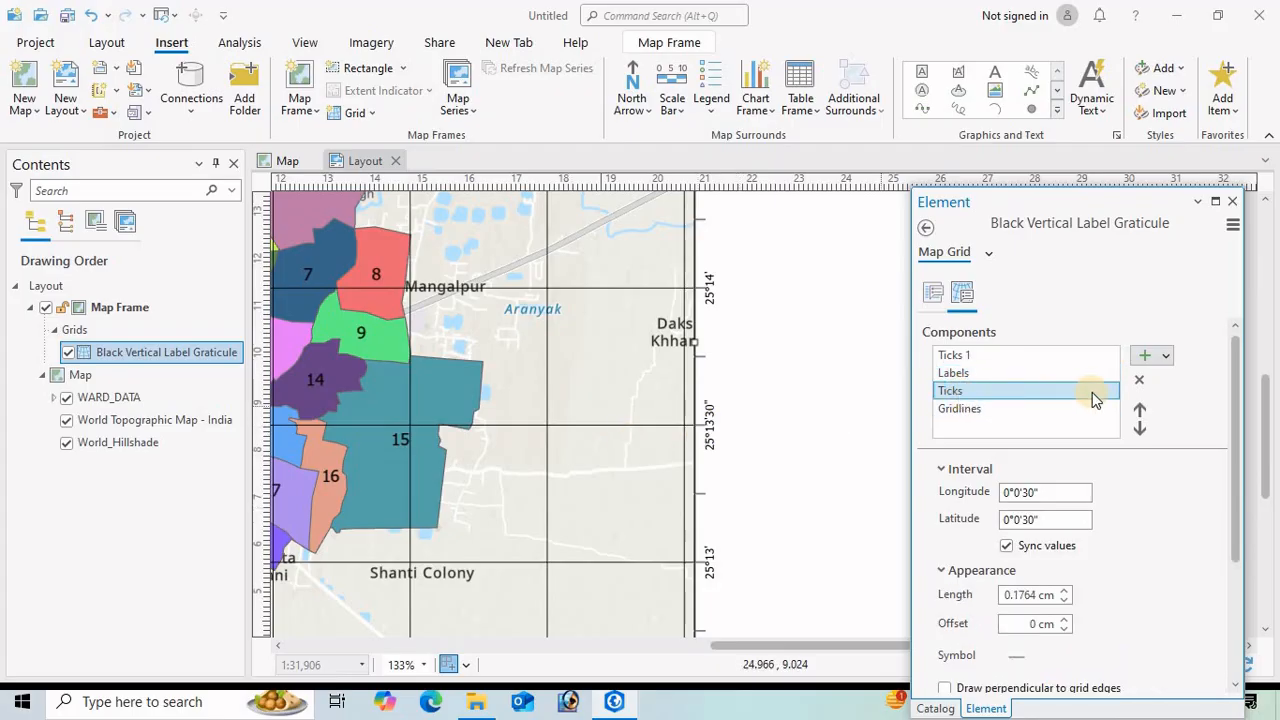
left_click(1139, 382)
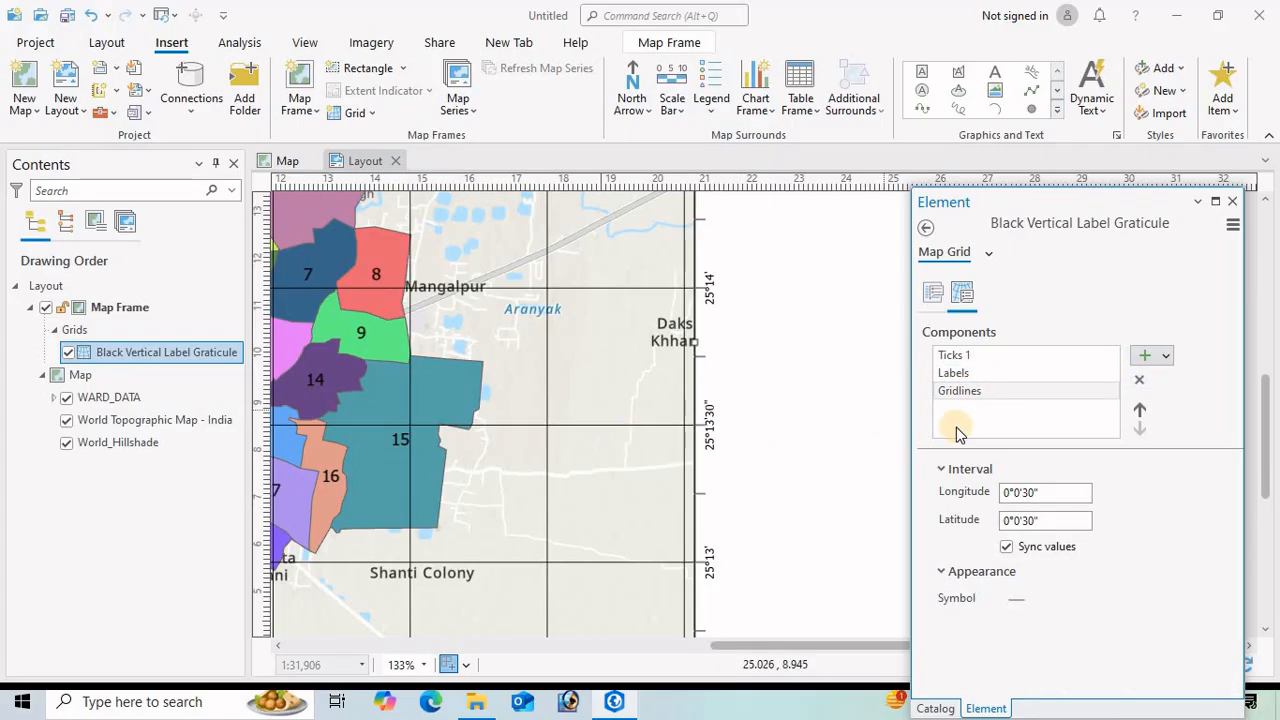
left_click(980, 397)
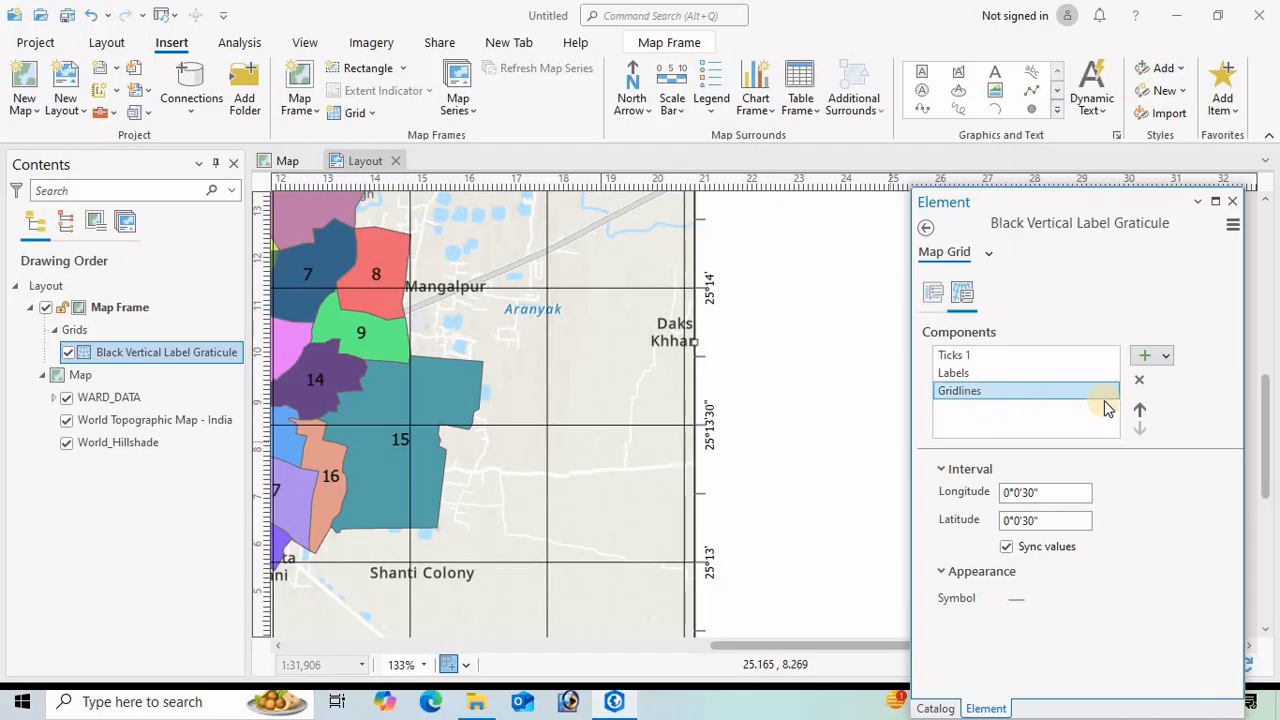
left_click(1140, 383)
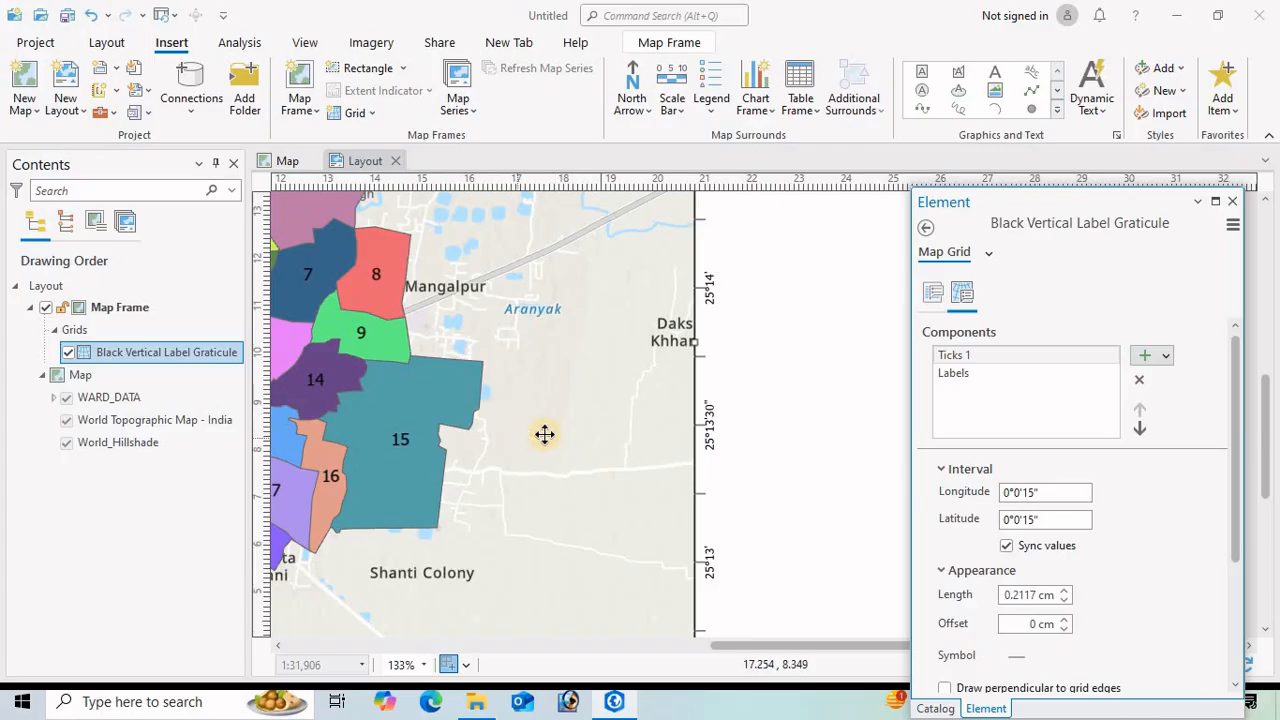
- Add a new gridlines component to the graticule and set its longitude and latitude intervals to 0°1'15"
left_click(1167, 357)
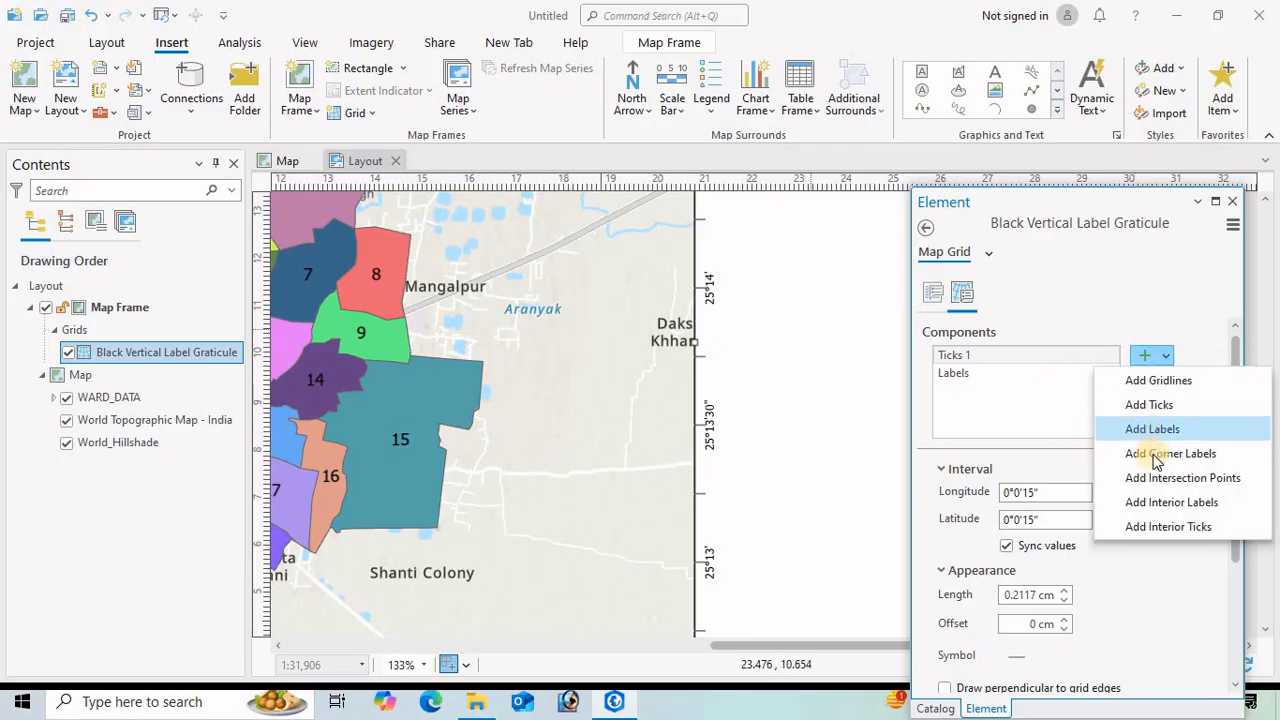
left_click(1170, 381)
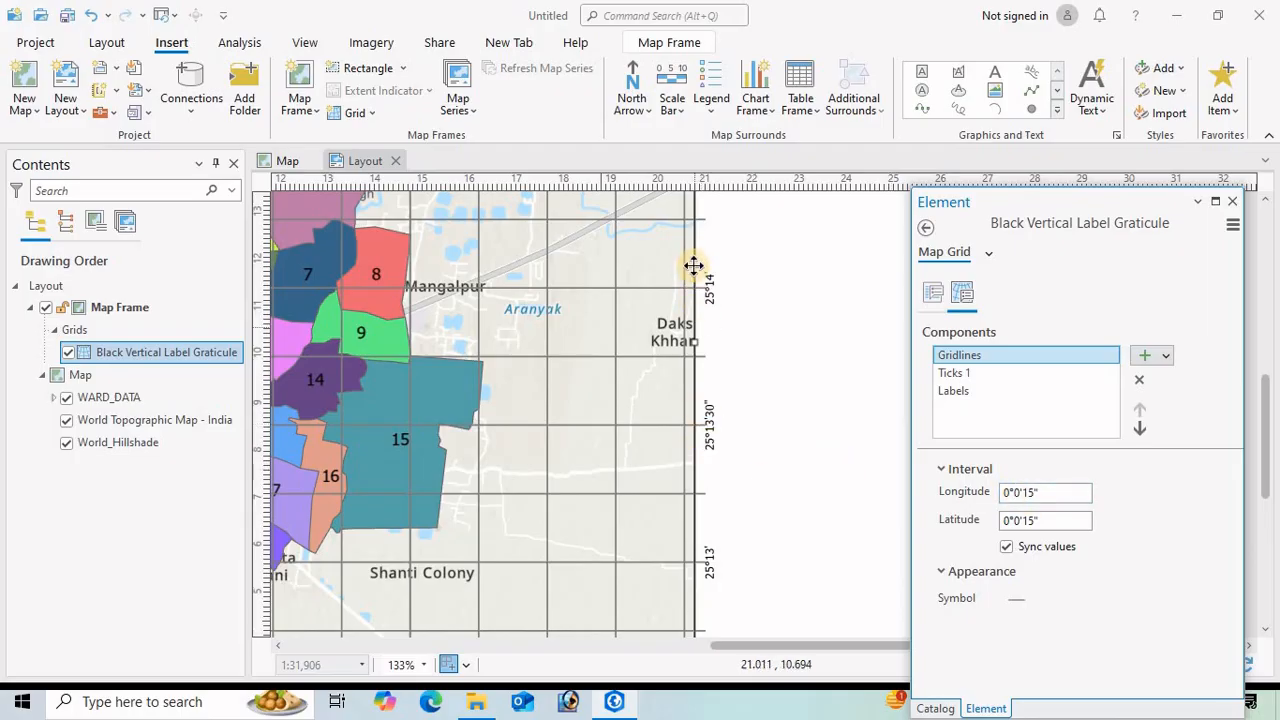
left_click(1020, 491)
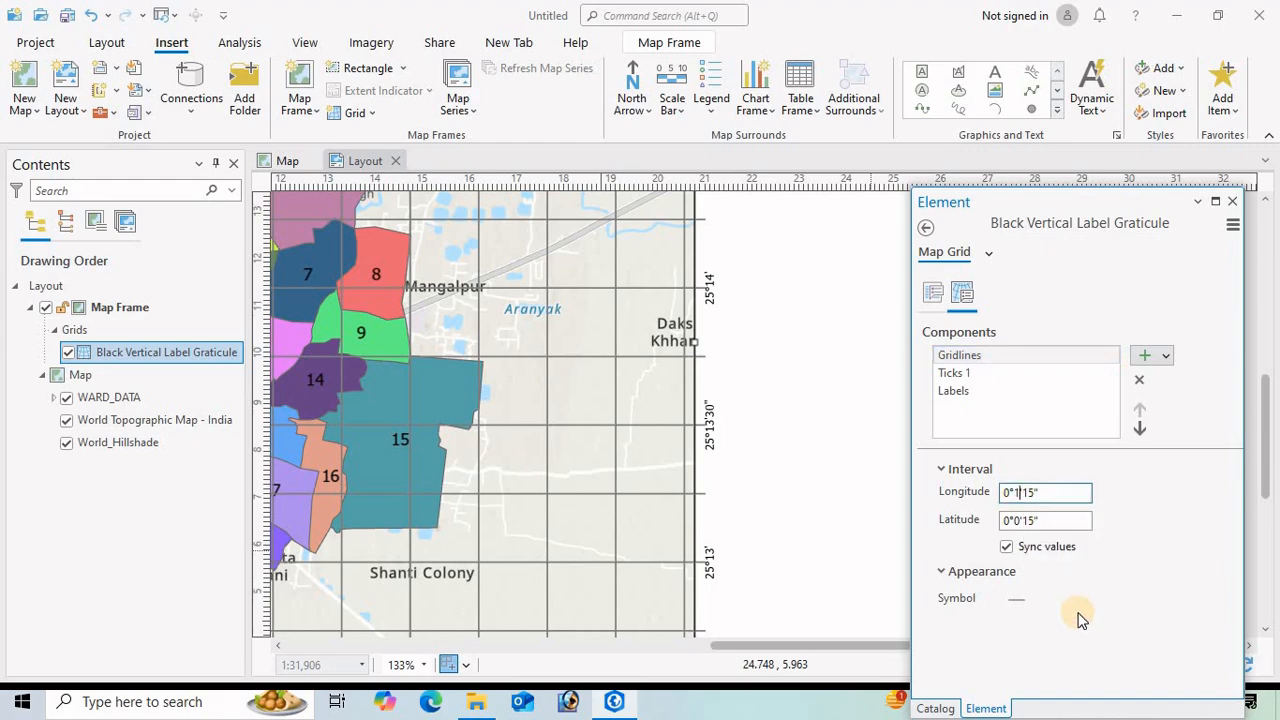
left_click(1020, 521)
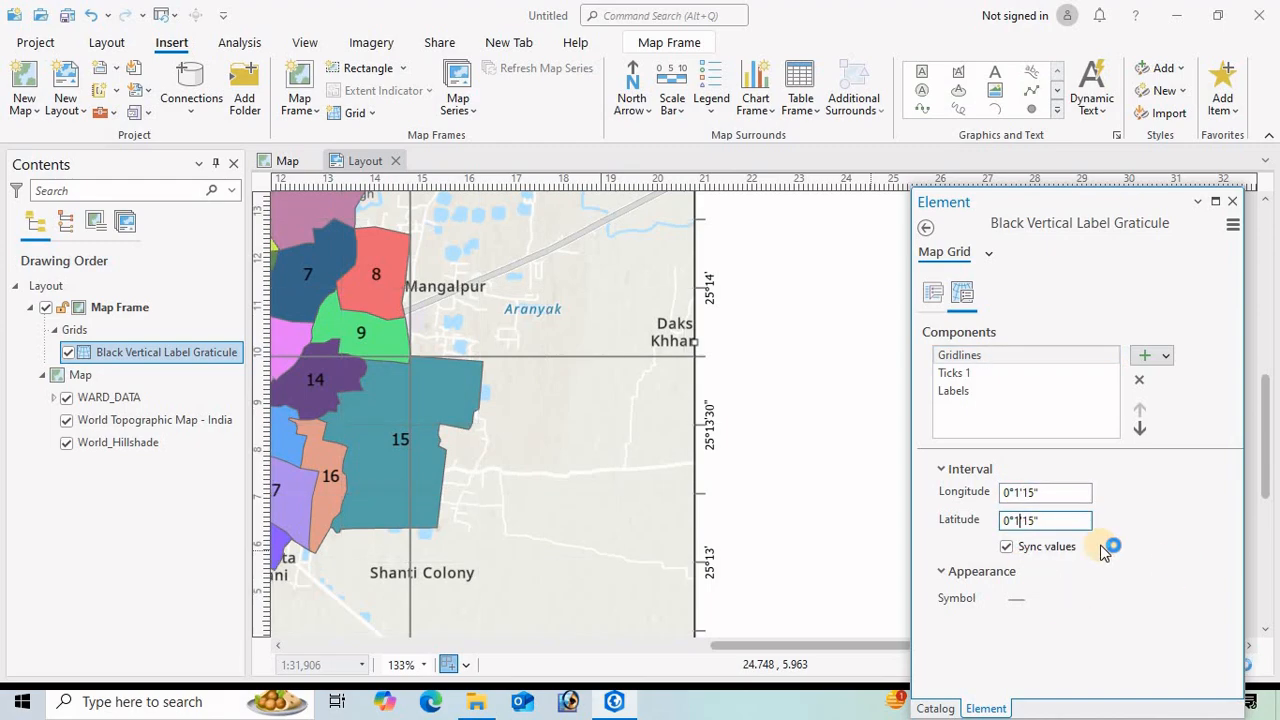
scroll(654, 429, "down", 2)
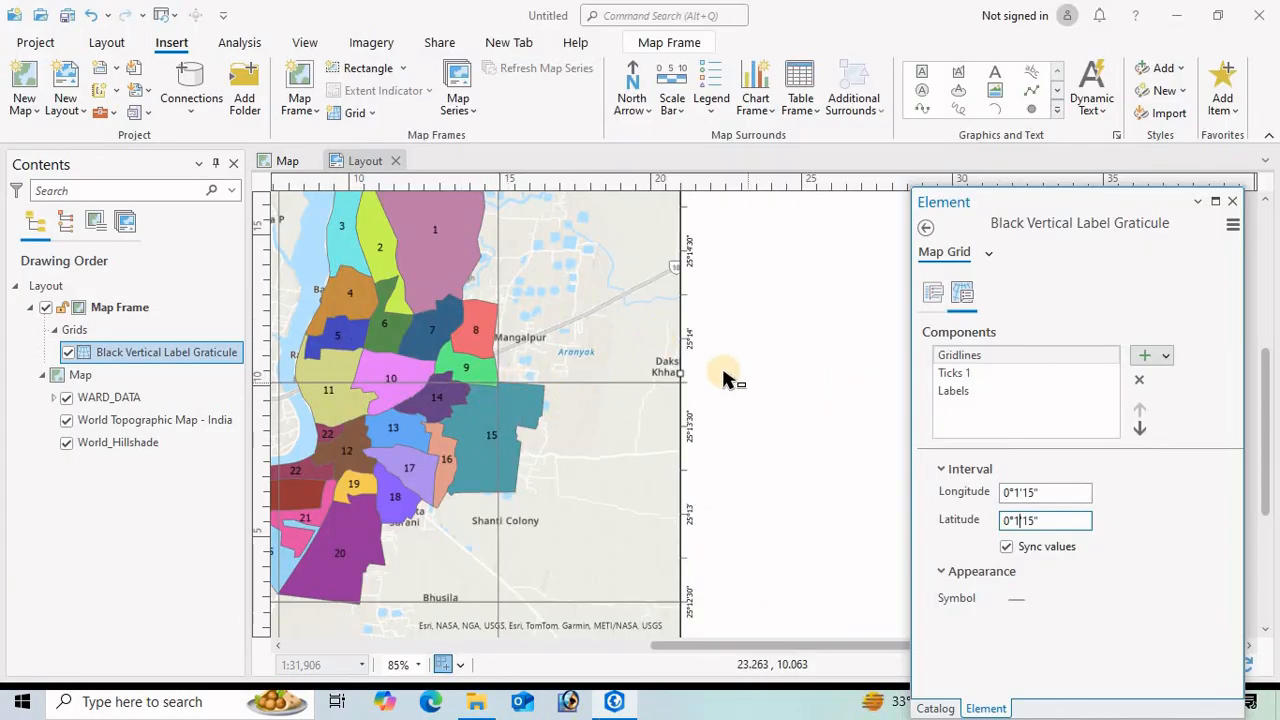
- Set the longitude and latitude intervals of the graticule's Ticks 1 component to 0°1'15"
left_click(958, 373)
left_click(975, 357)
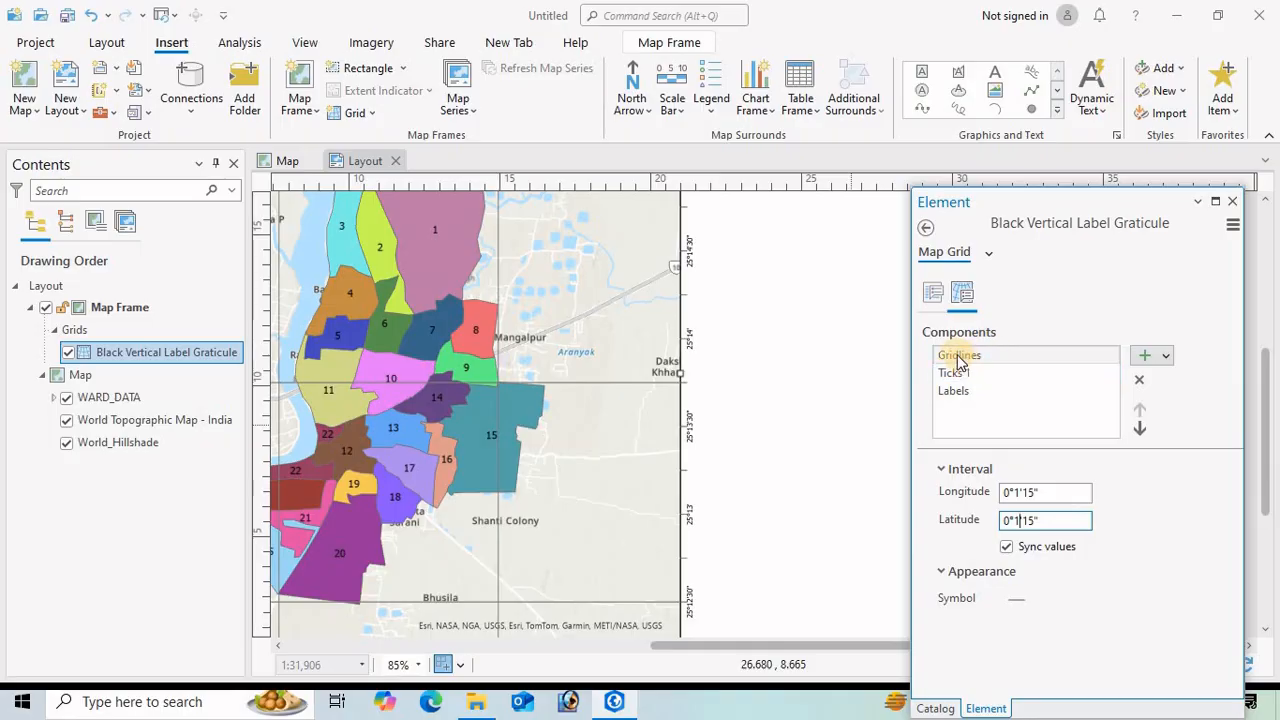
left_click(1045, 519)
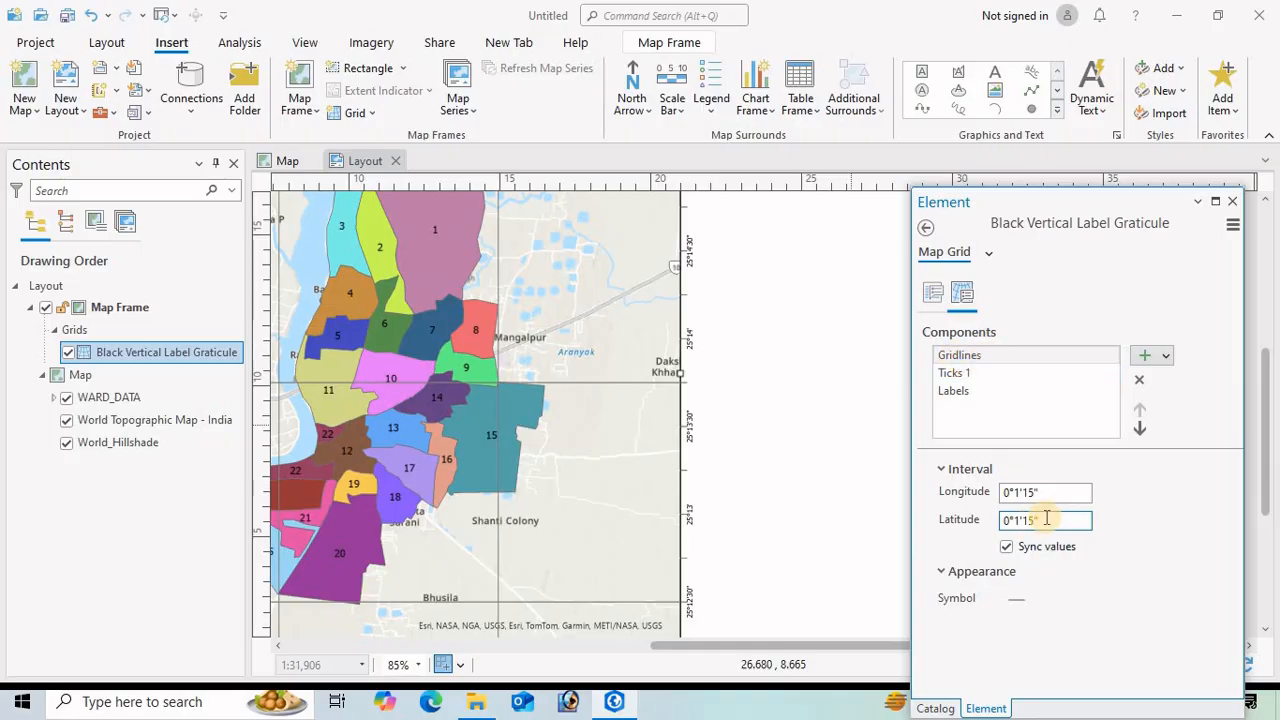
left_click(950, 375)
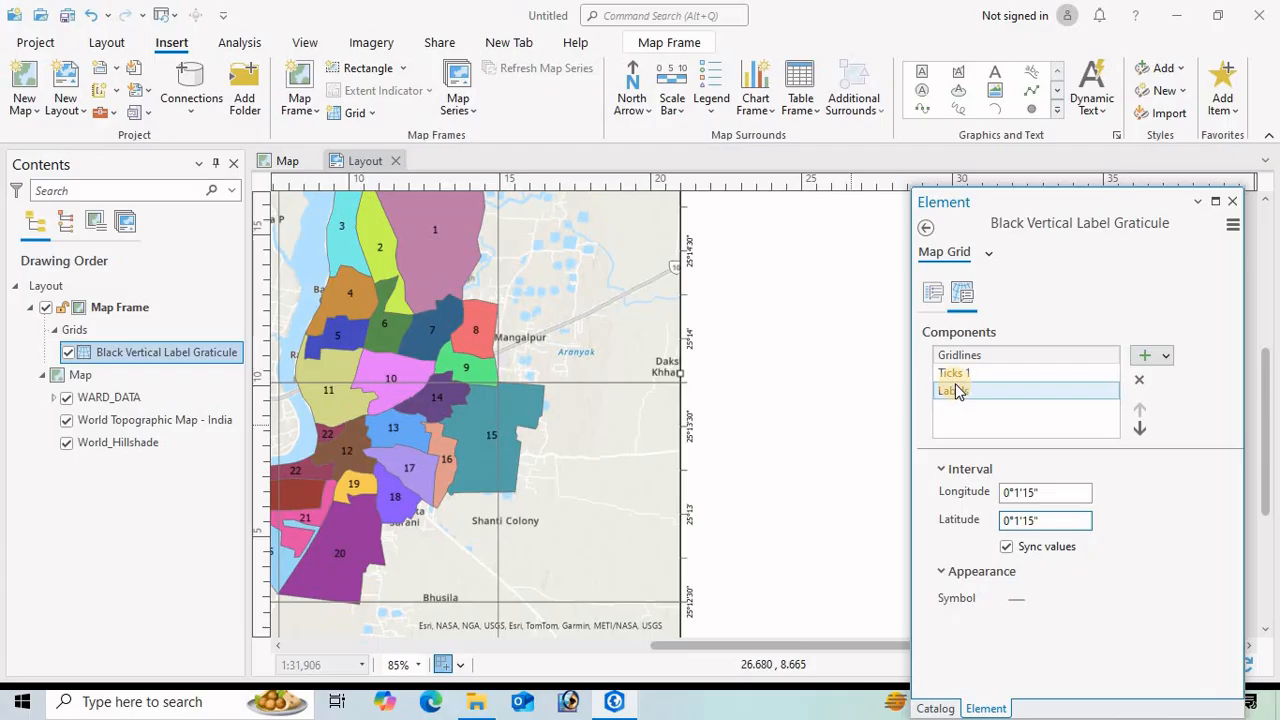
left_click(957, 376)
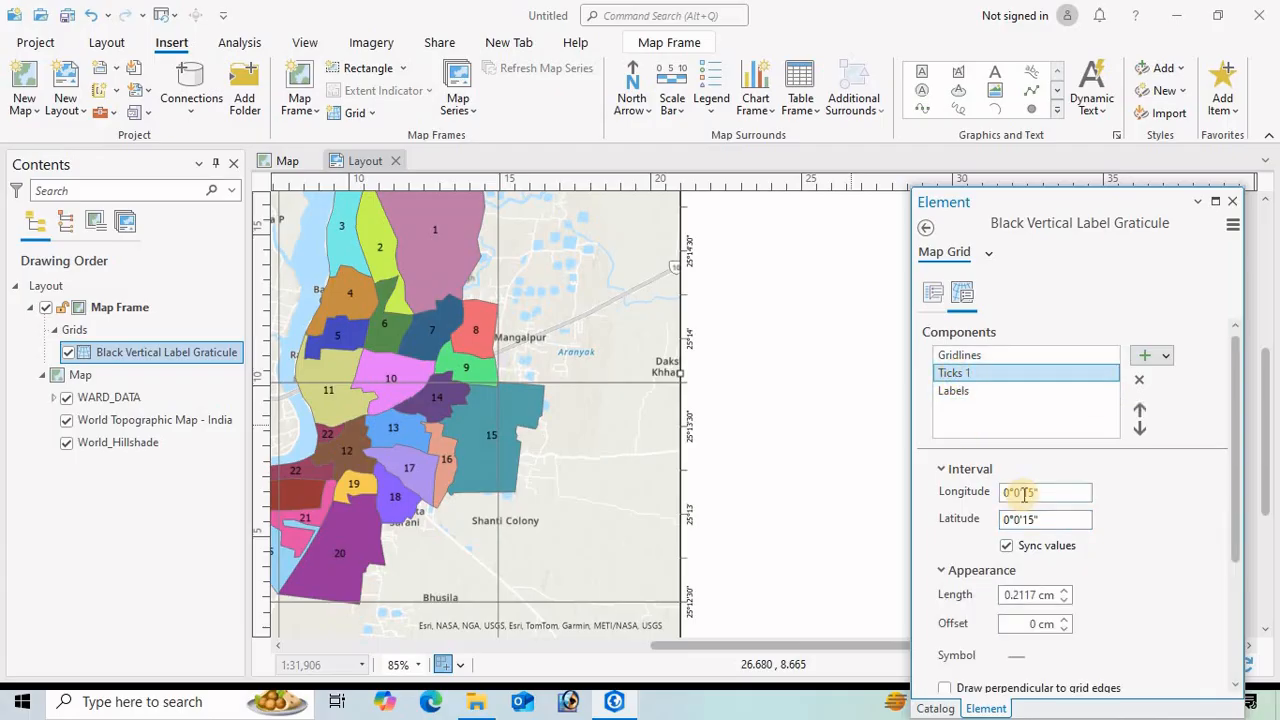
type("1")
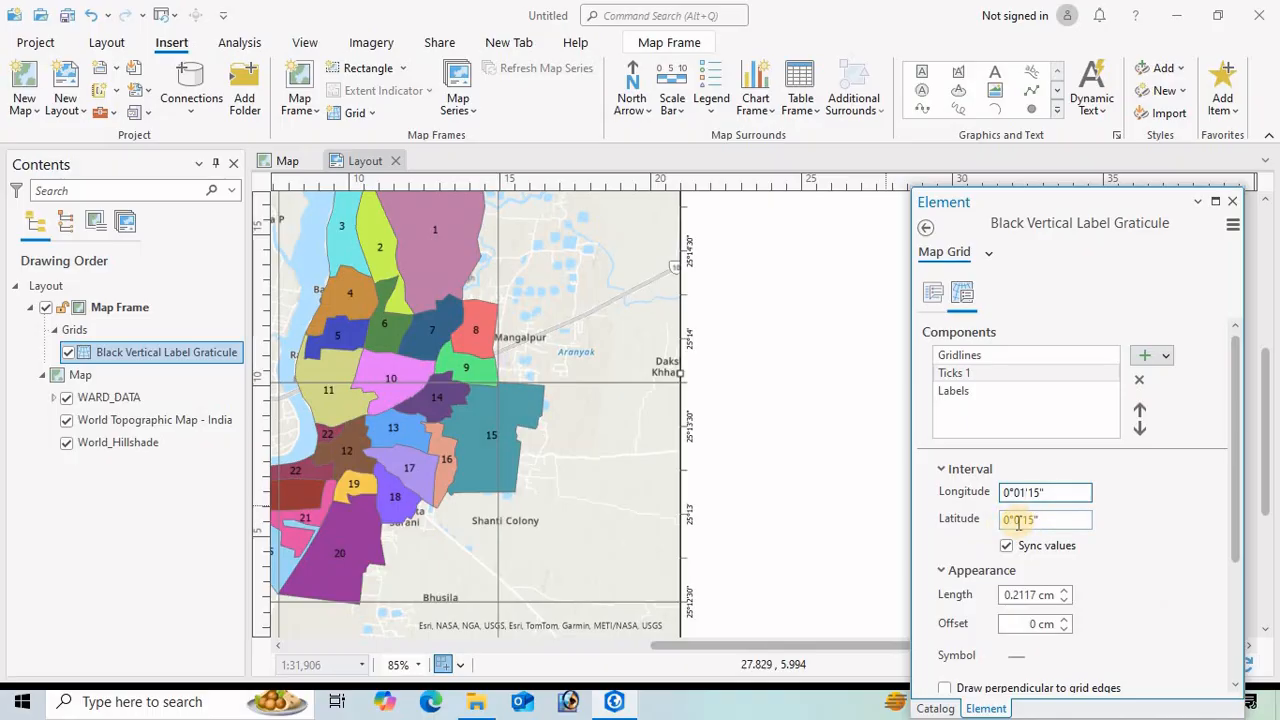
left_click(1018, 520)
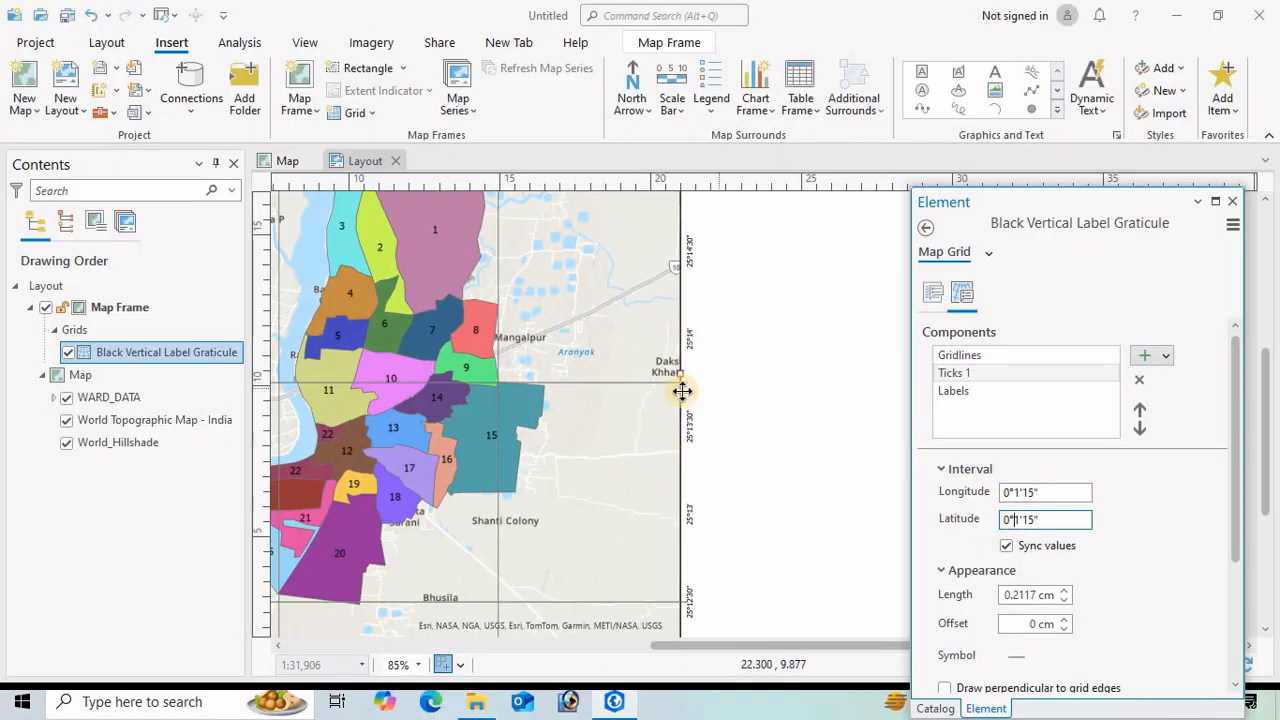
- Set the longitude and latitude intervals of the graticule's Labels component to 0°1'15"
left_click(961, 398)
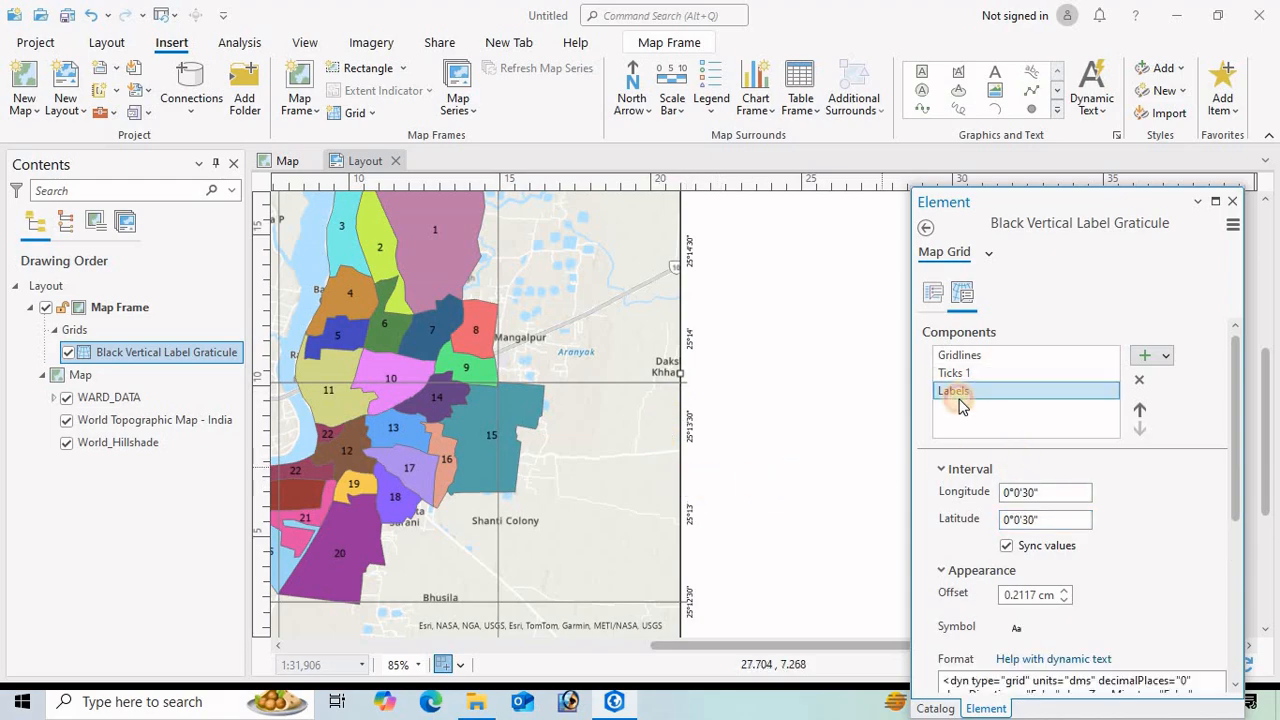
left_click(1020, 492)
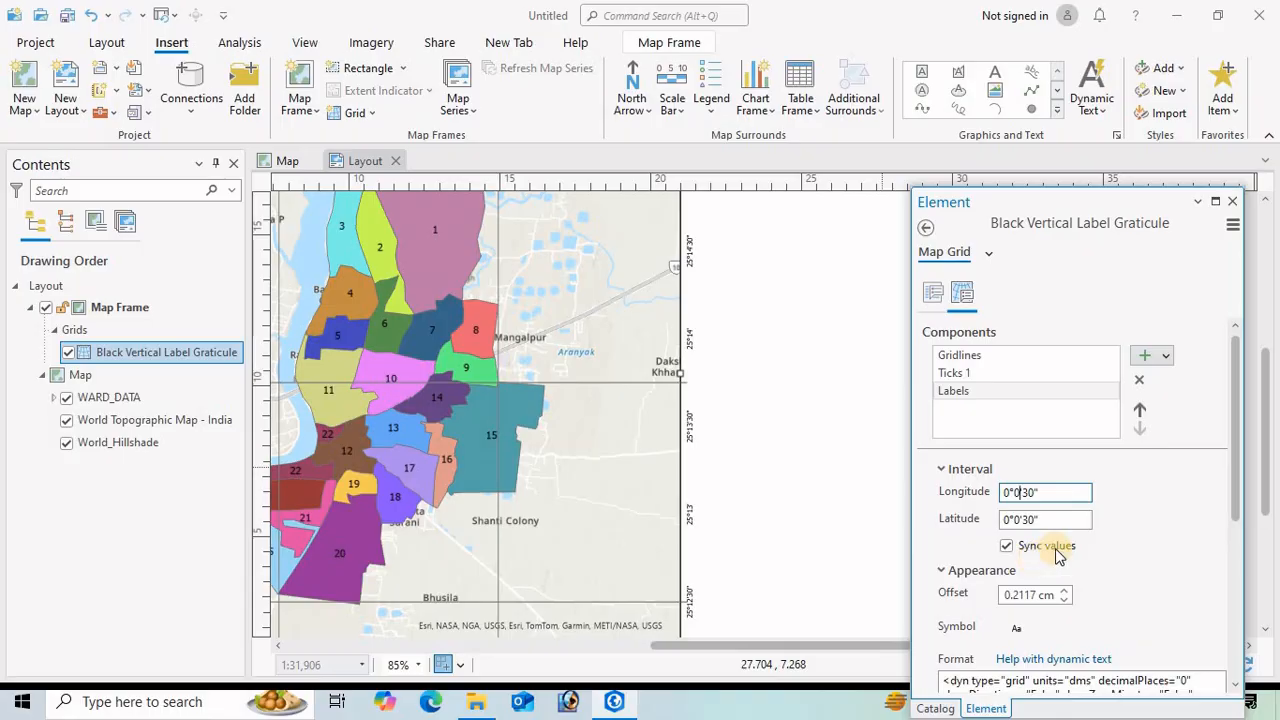
type("1")
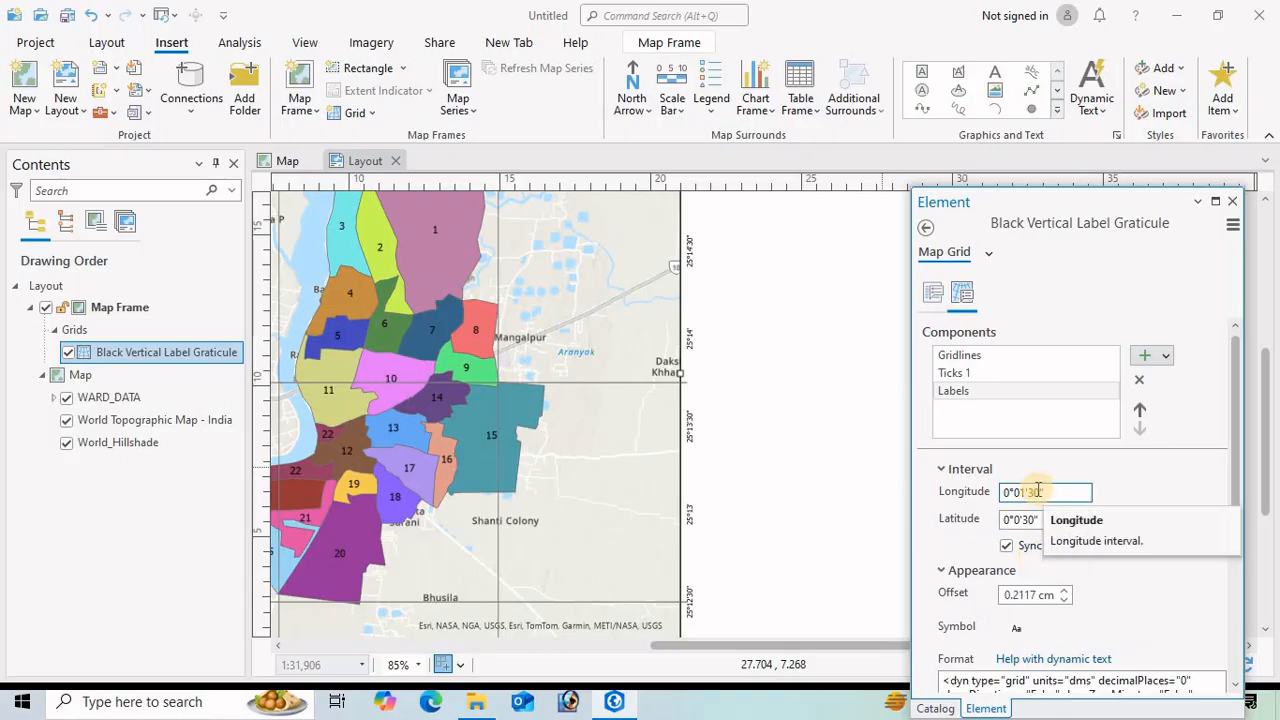
left_click(1035, 491)
key("BackSpace")
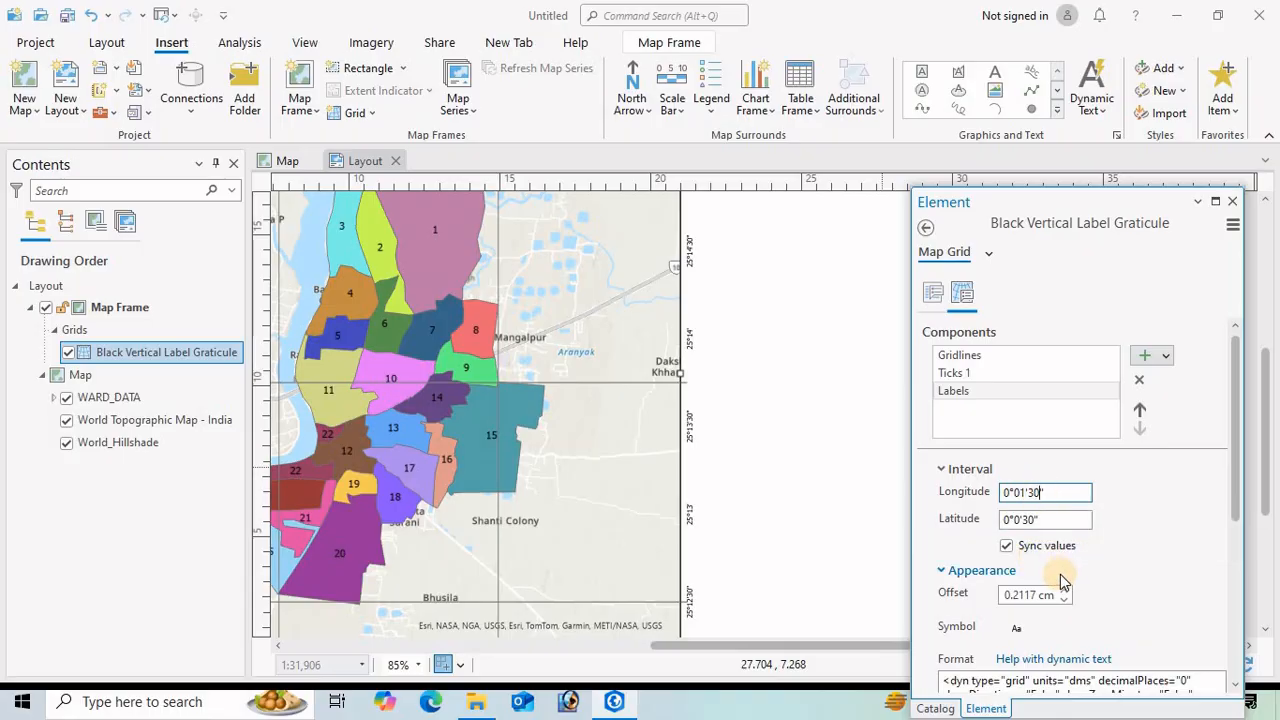
key("Delete")
key("Delete")
type("15\"")
left_click(1068, 527)
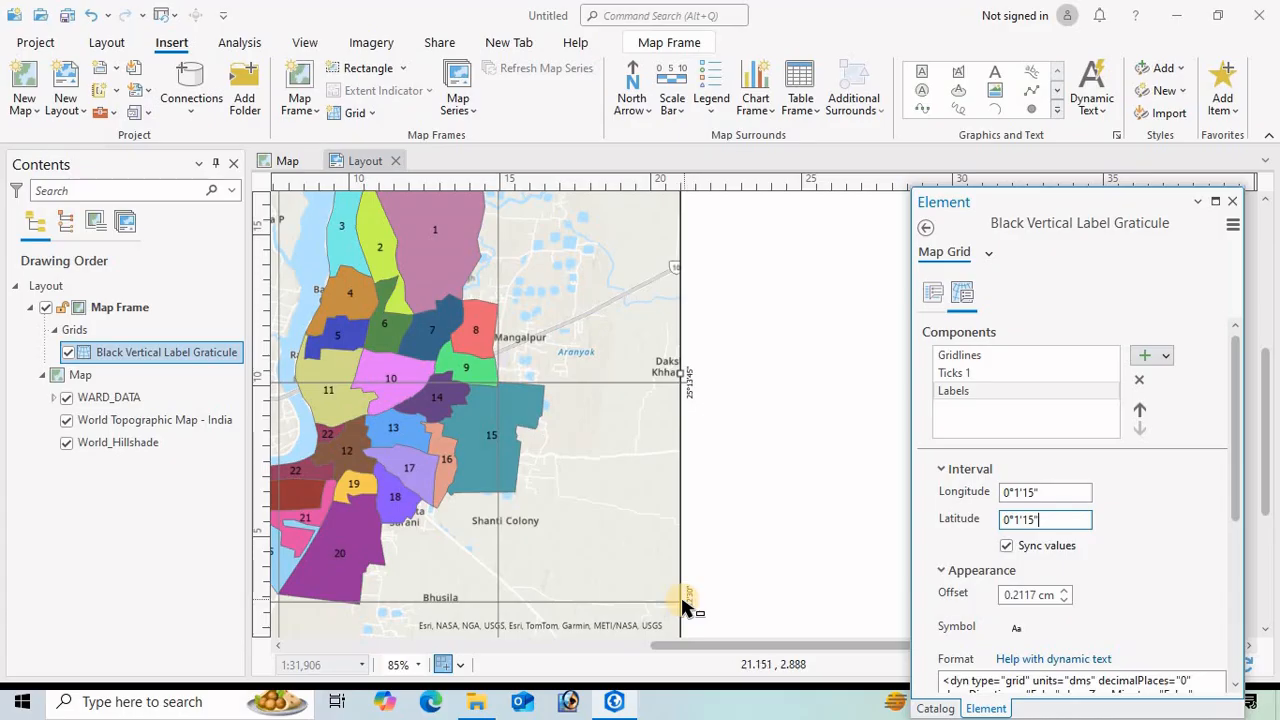
- Review the graticule's component list and examine the gridlines and coordinate labels along the map frame's edges and upper corners
left_click(966, 358)
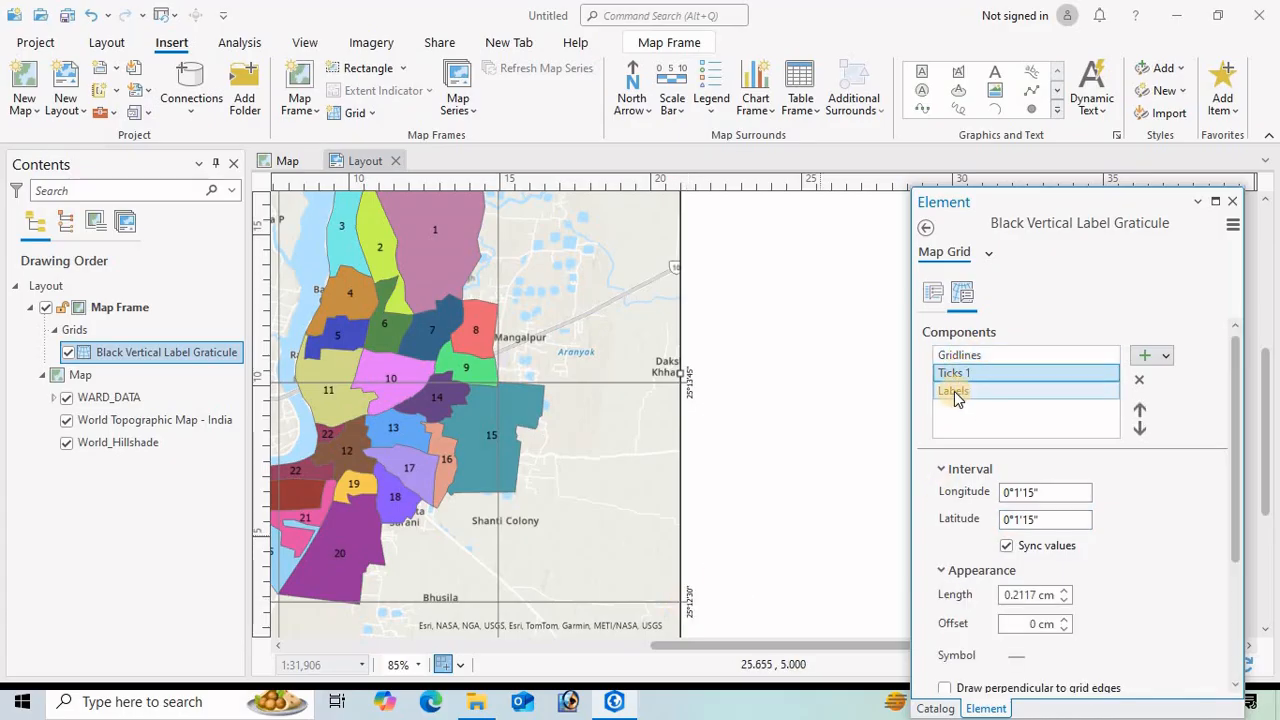
left_click(954, 391)
scroll(630, 398, "down", 4)
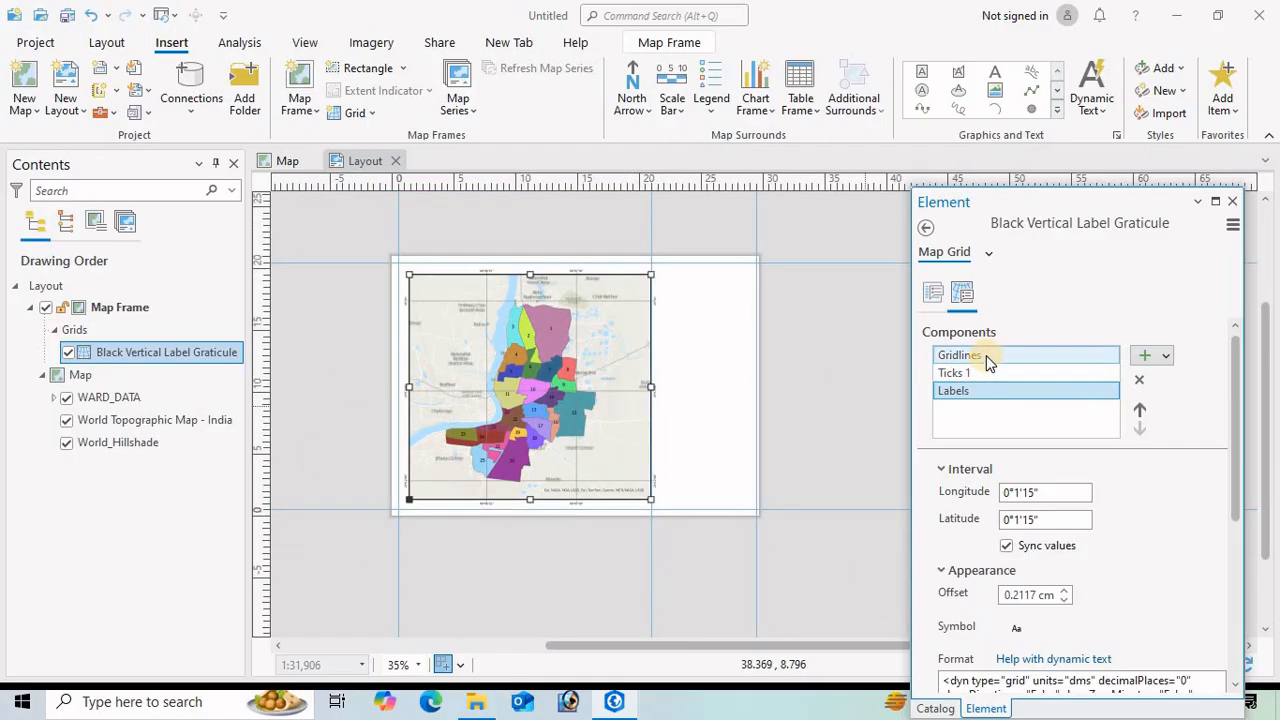
left_click(1033, 360)
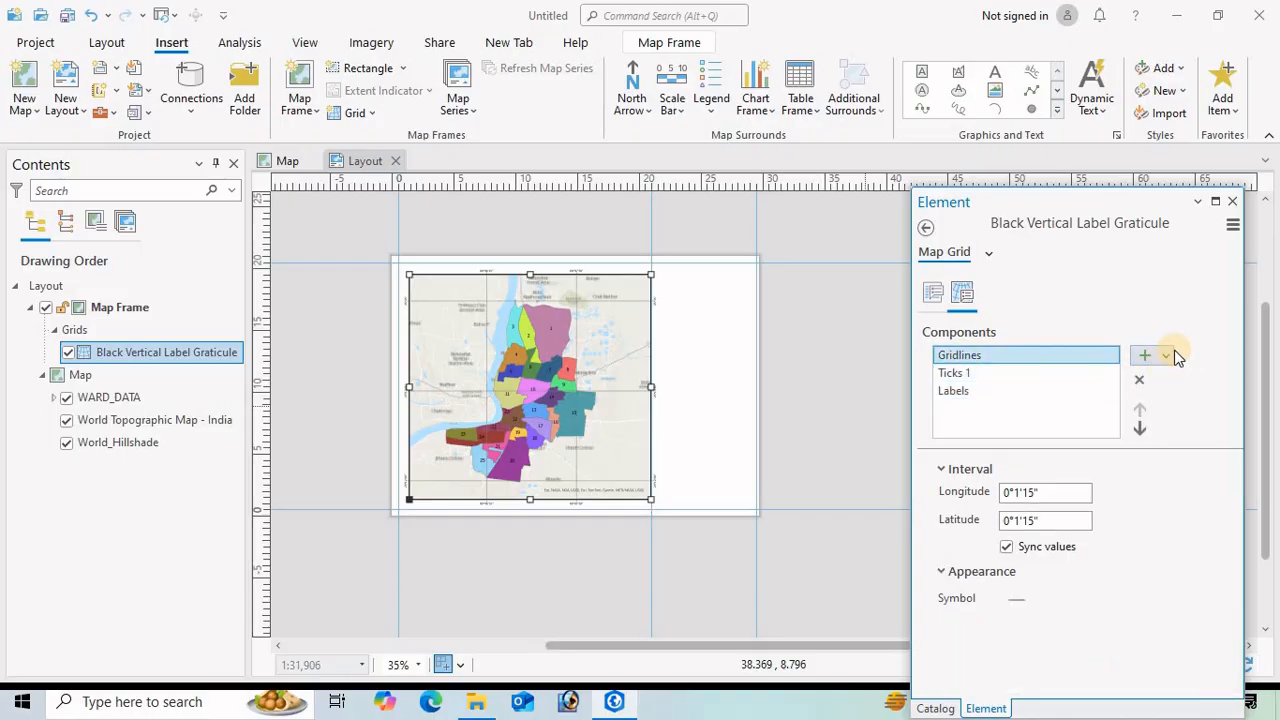
left_click(1166, 358)
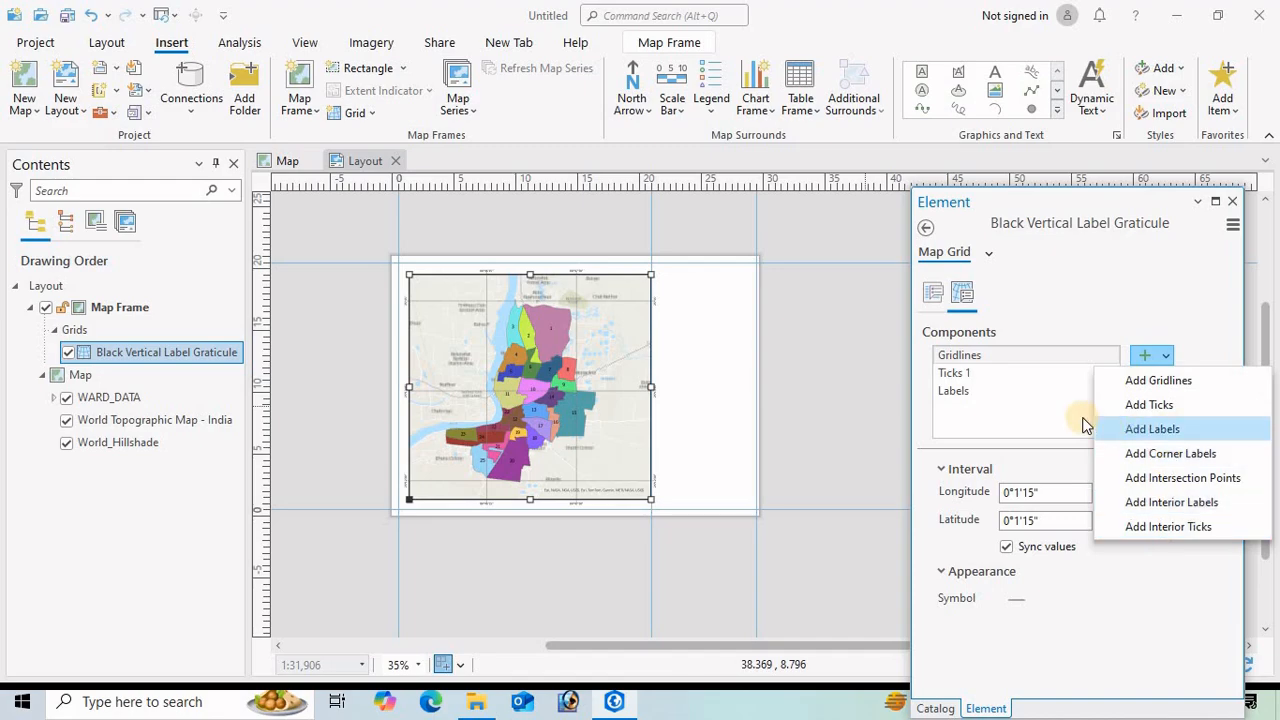
left_click(1041, 403)
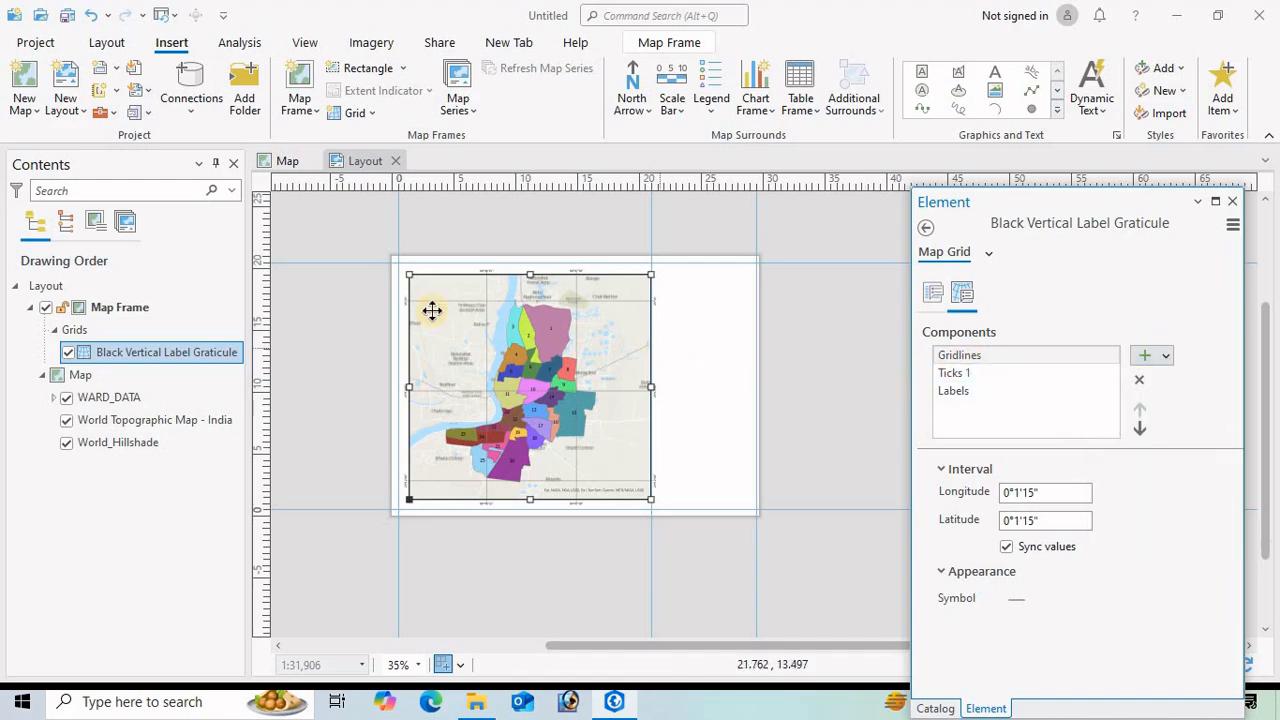
left_click_drag(485, 347, 561, 387)
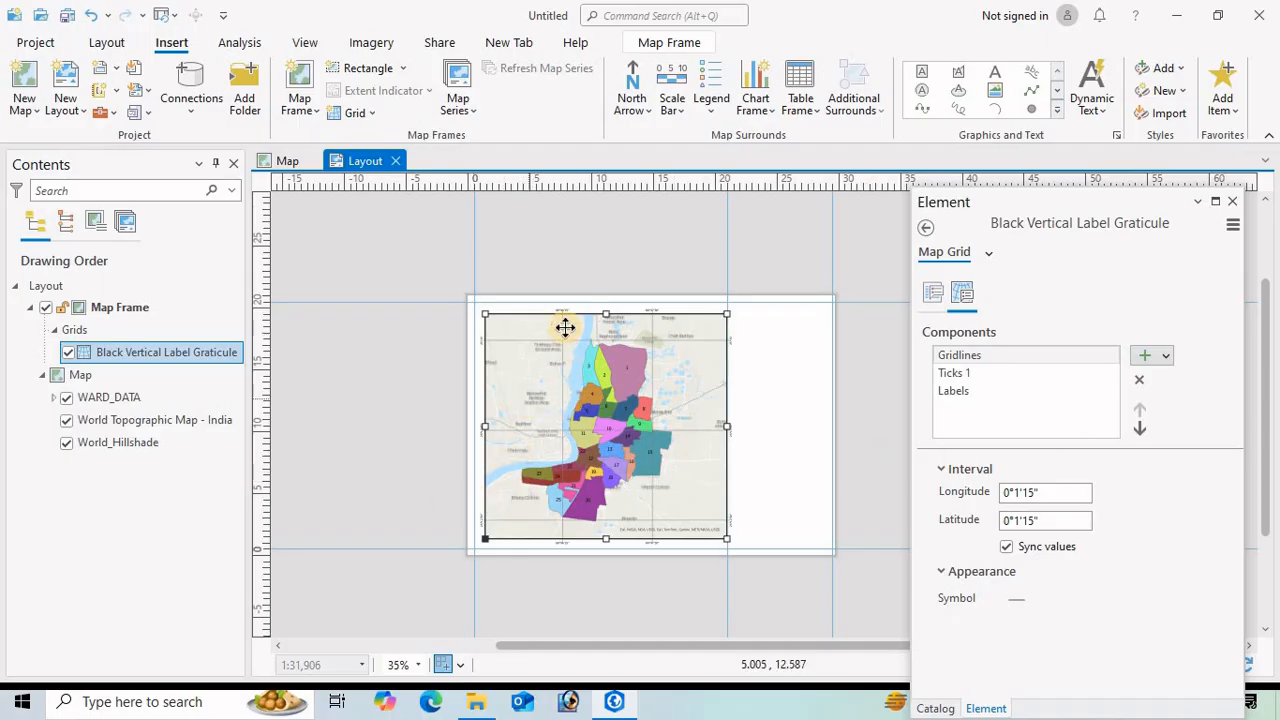
scroll(563, 328, "up", 4)
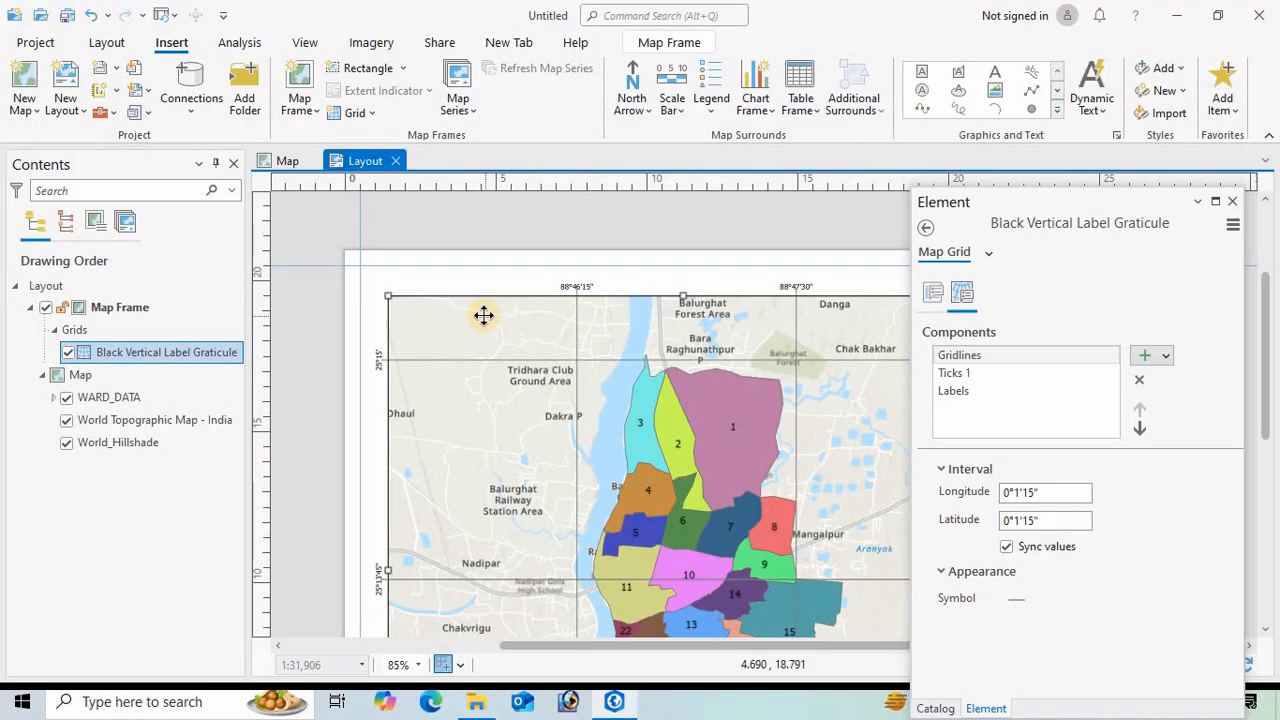
scroll(410, 311, "up", 2)
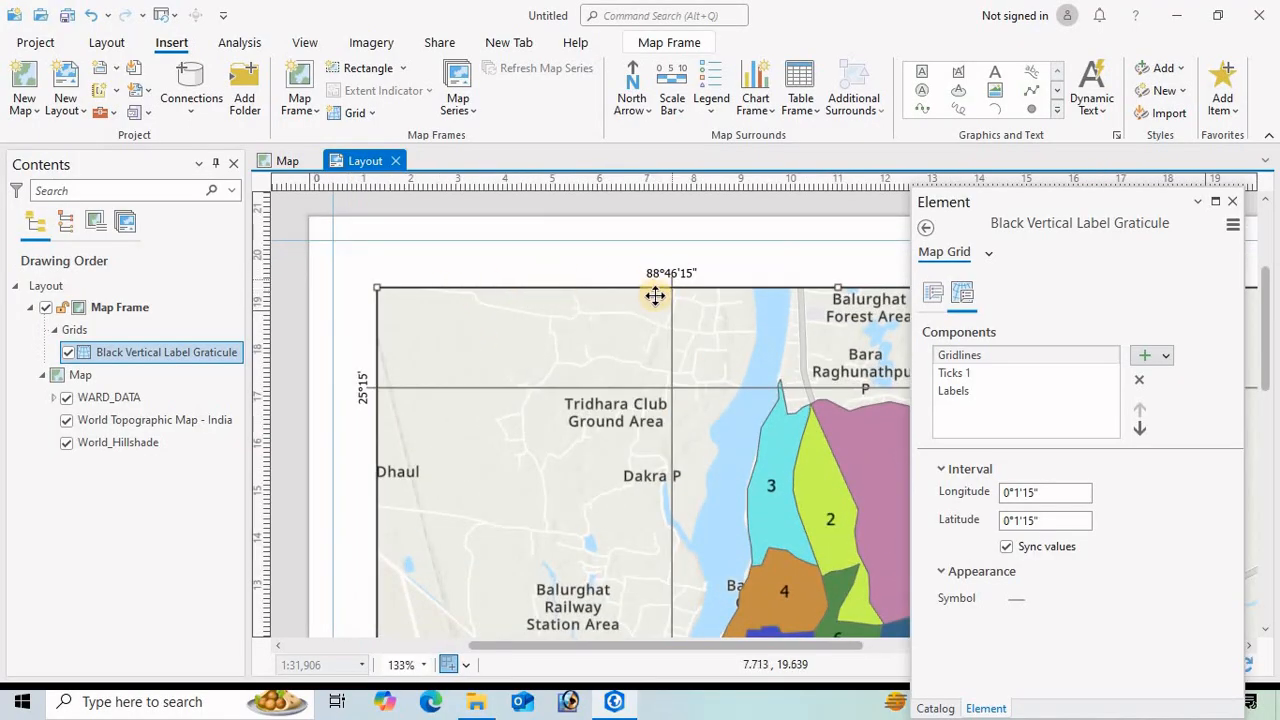
scroll(654, 294, "down", 1)
scroll(766, 349, "down", 1)
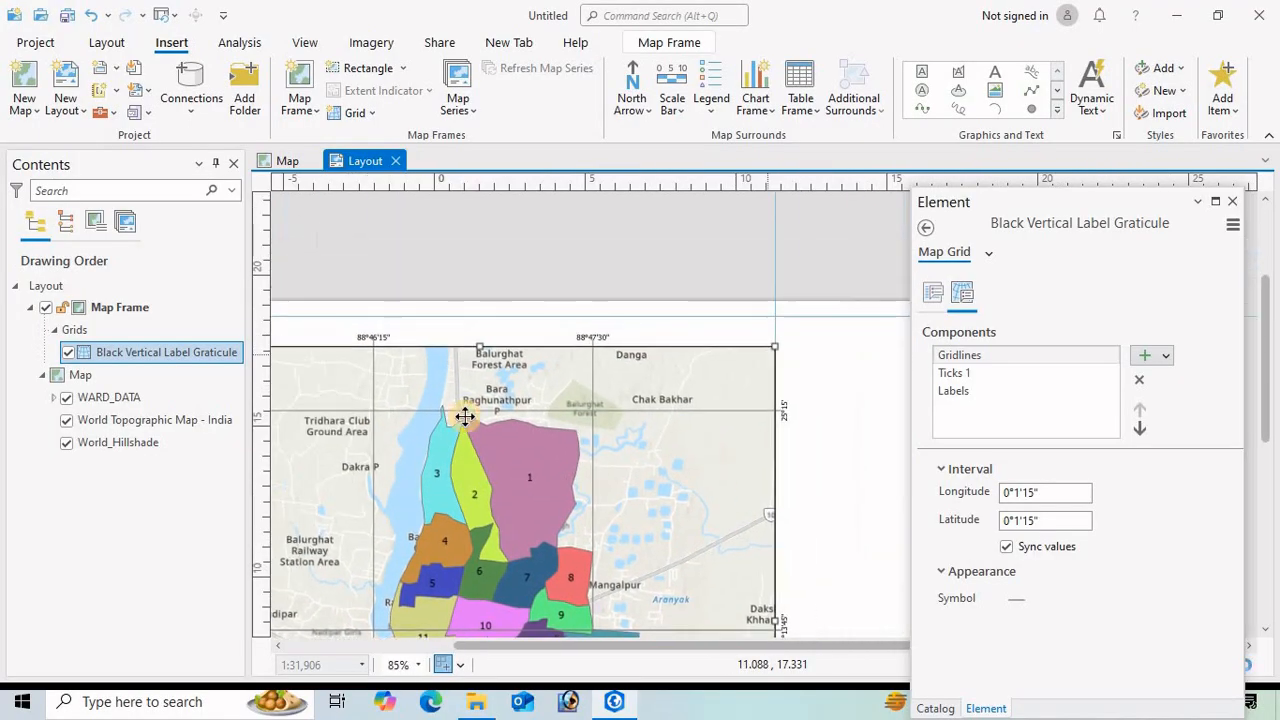
scroll(700, 346, "up", 2)
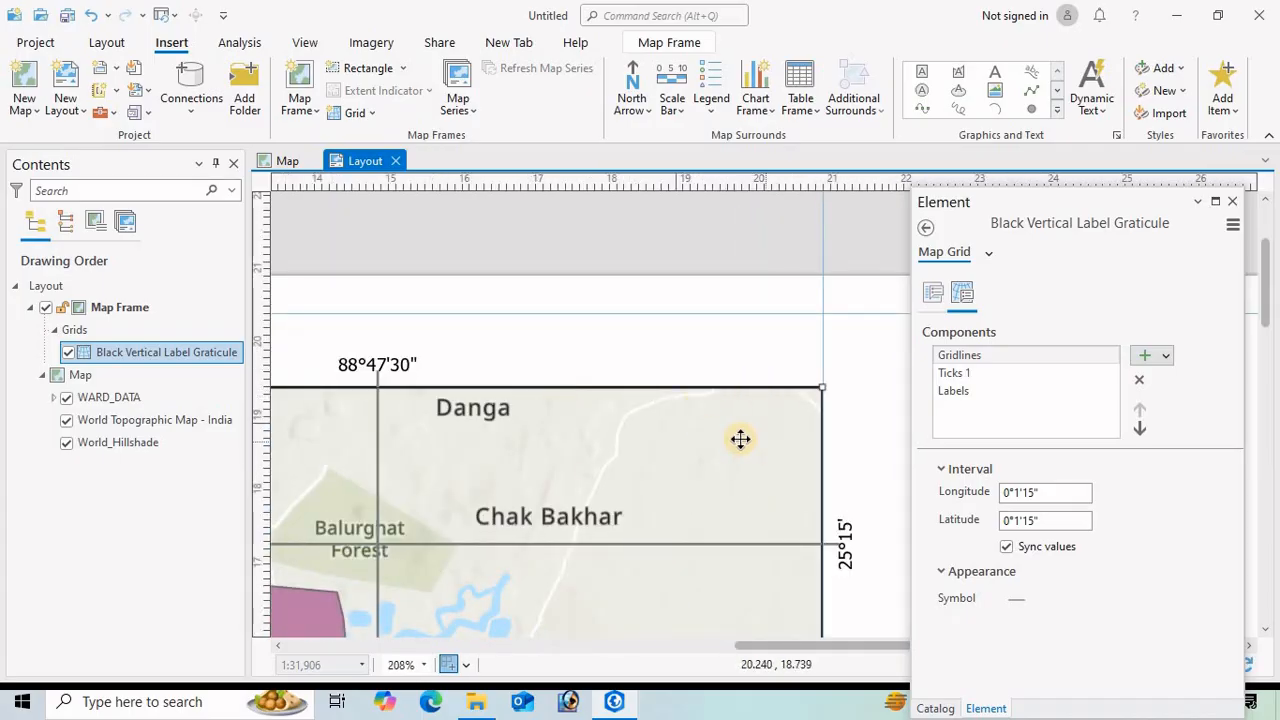
scroll(663, 434, "down", 1)
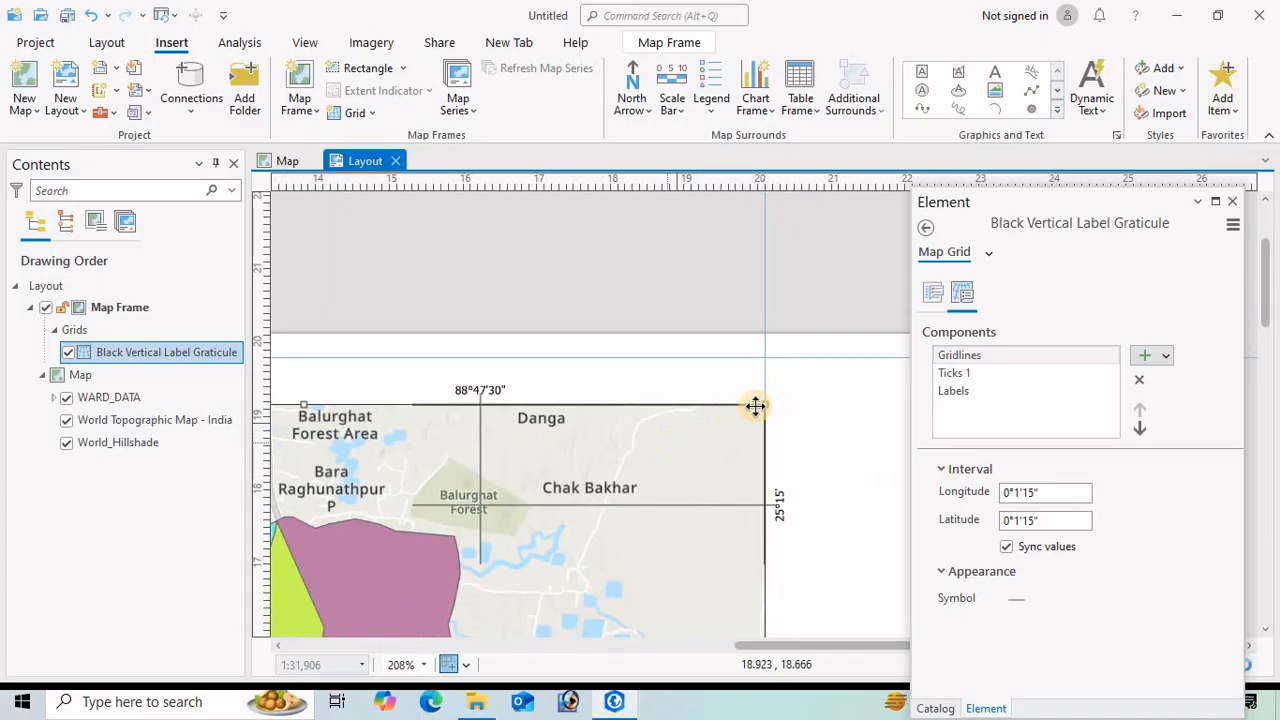
left_click(600, 425)
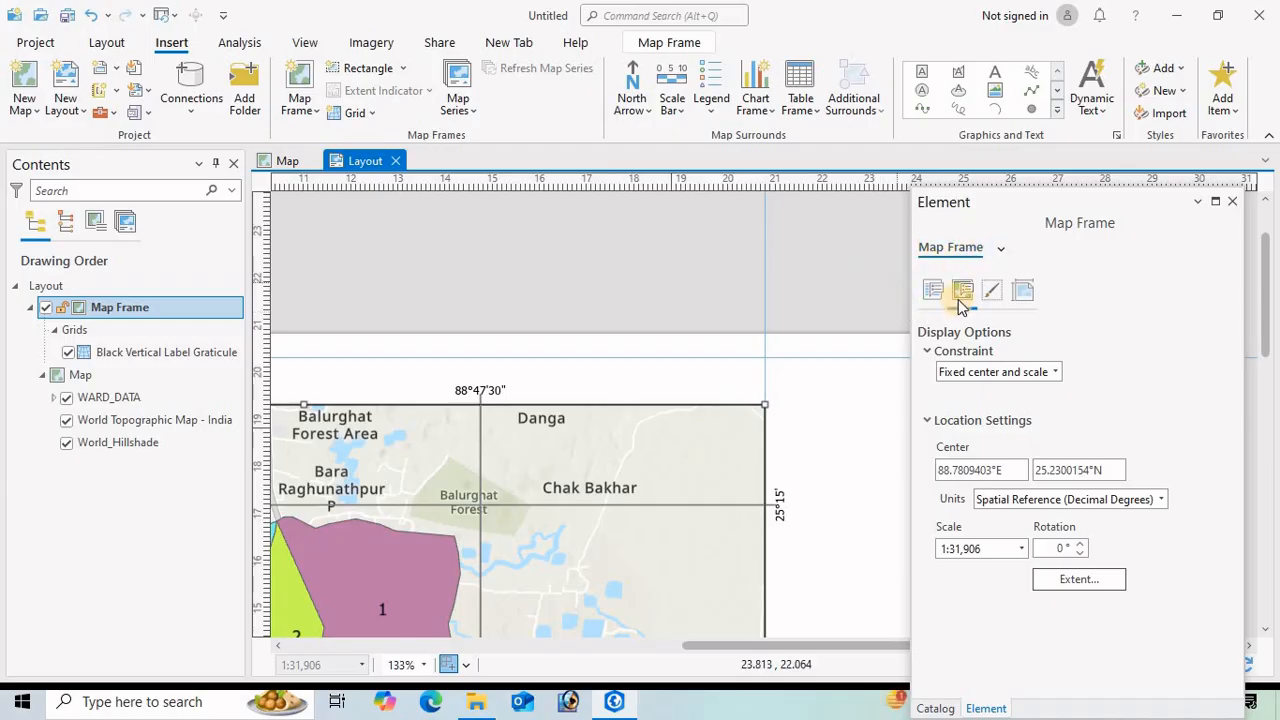
left_click(990, 292)
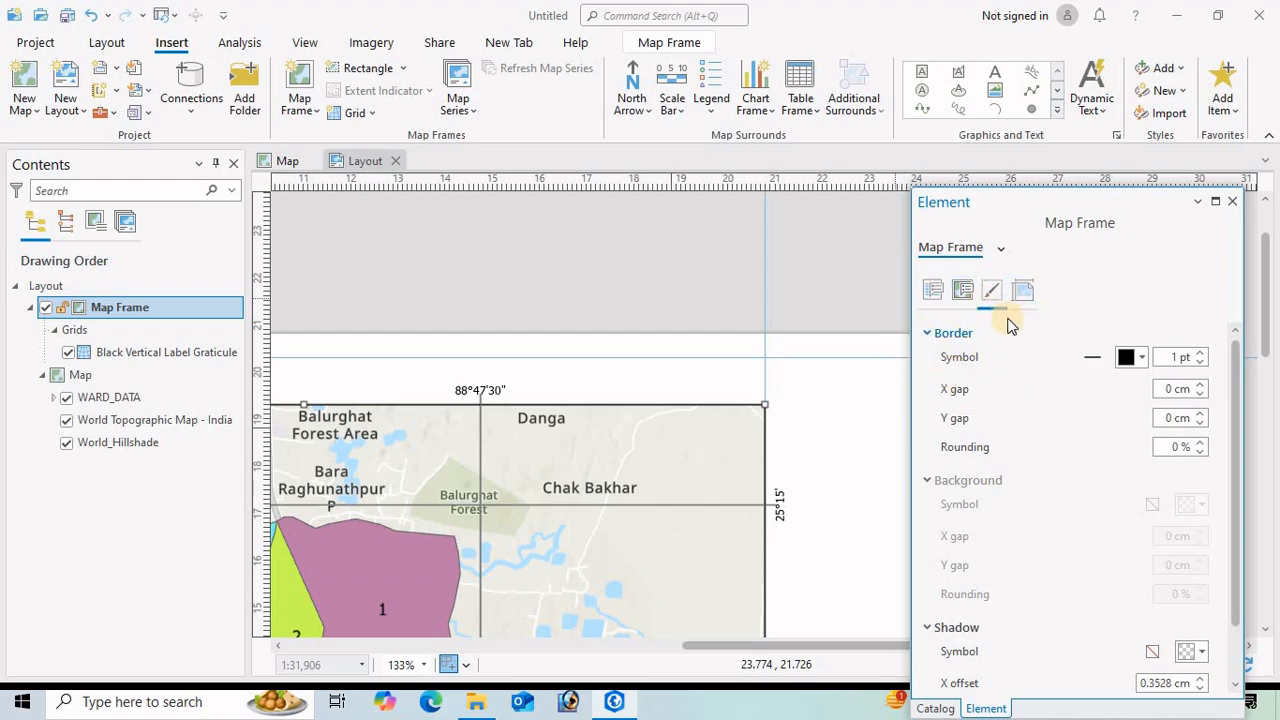
left_click(714, 437)
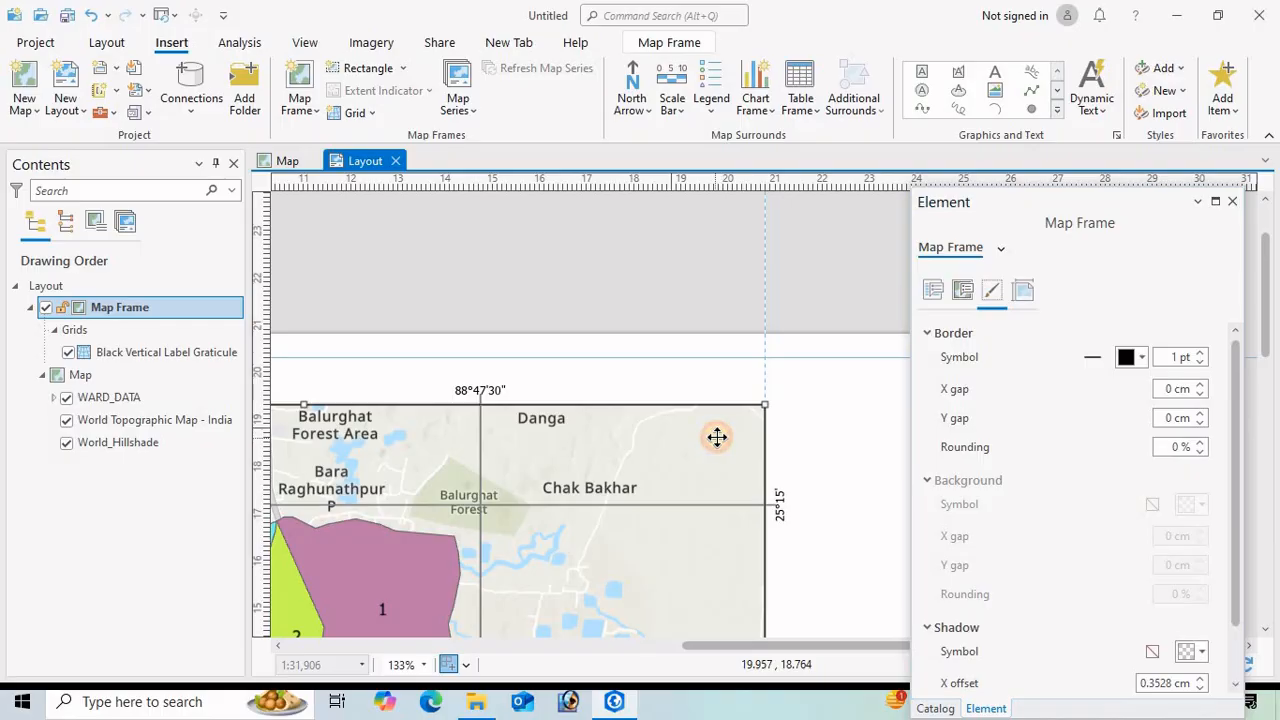
left_click(1233, 203)
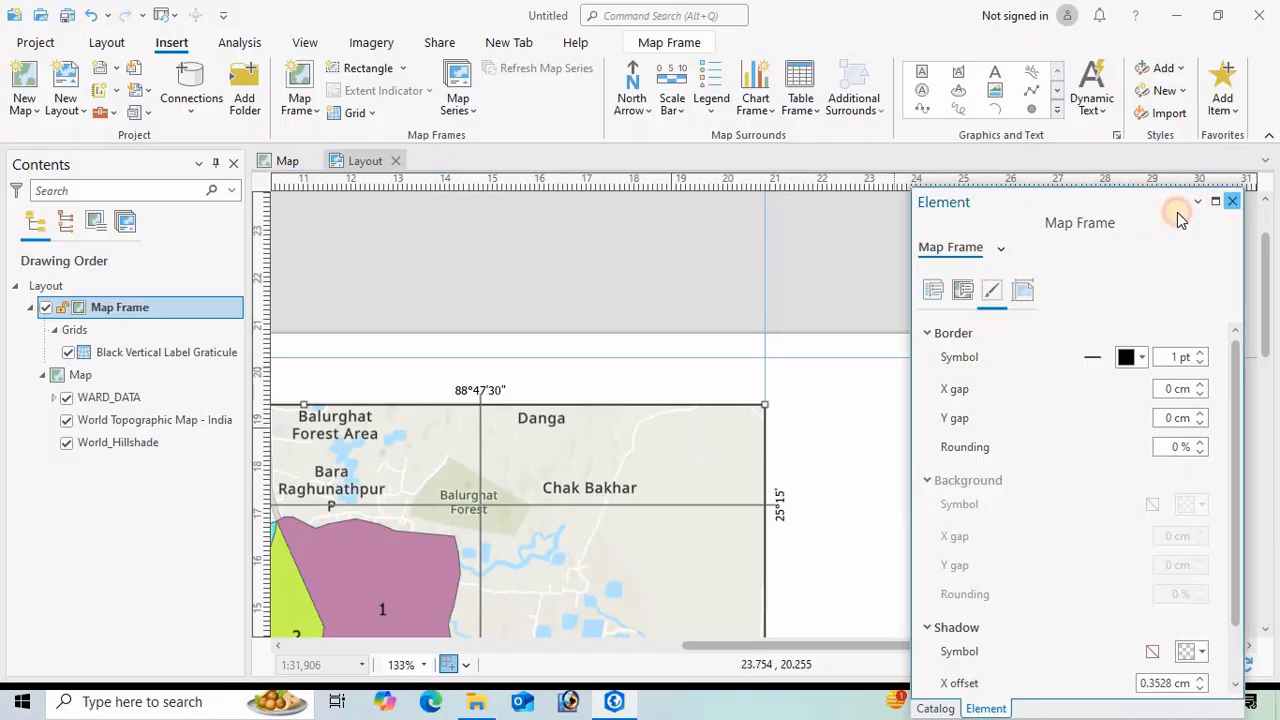
- Replace the map frame's border symbol with the double nautical line style
left_click(714, 437)
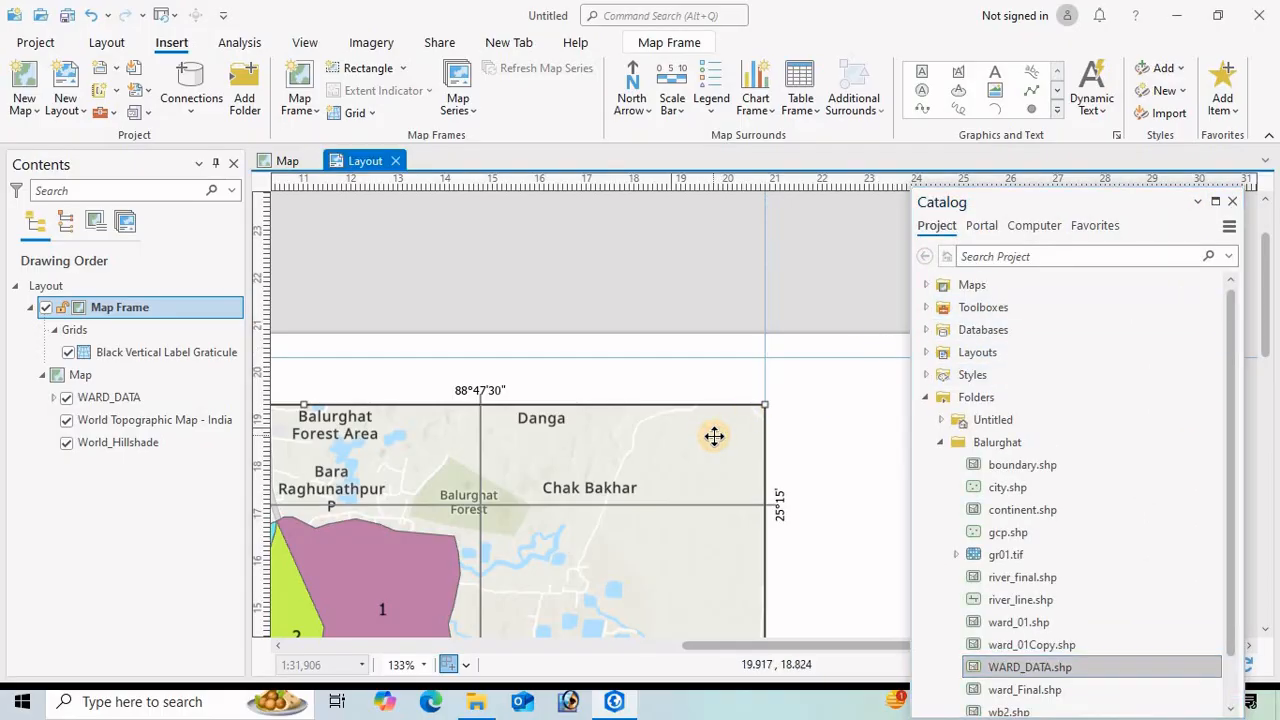
left_click(662, 43)
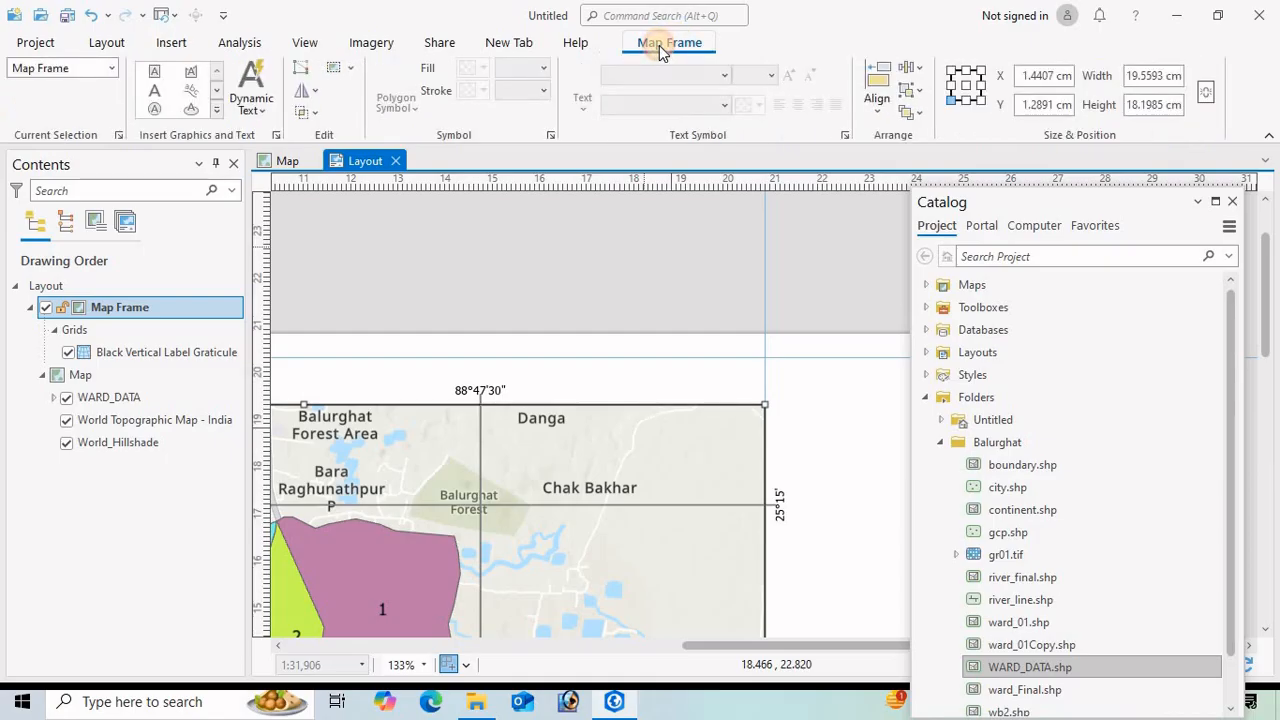
left_click(110, 70)
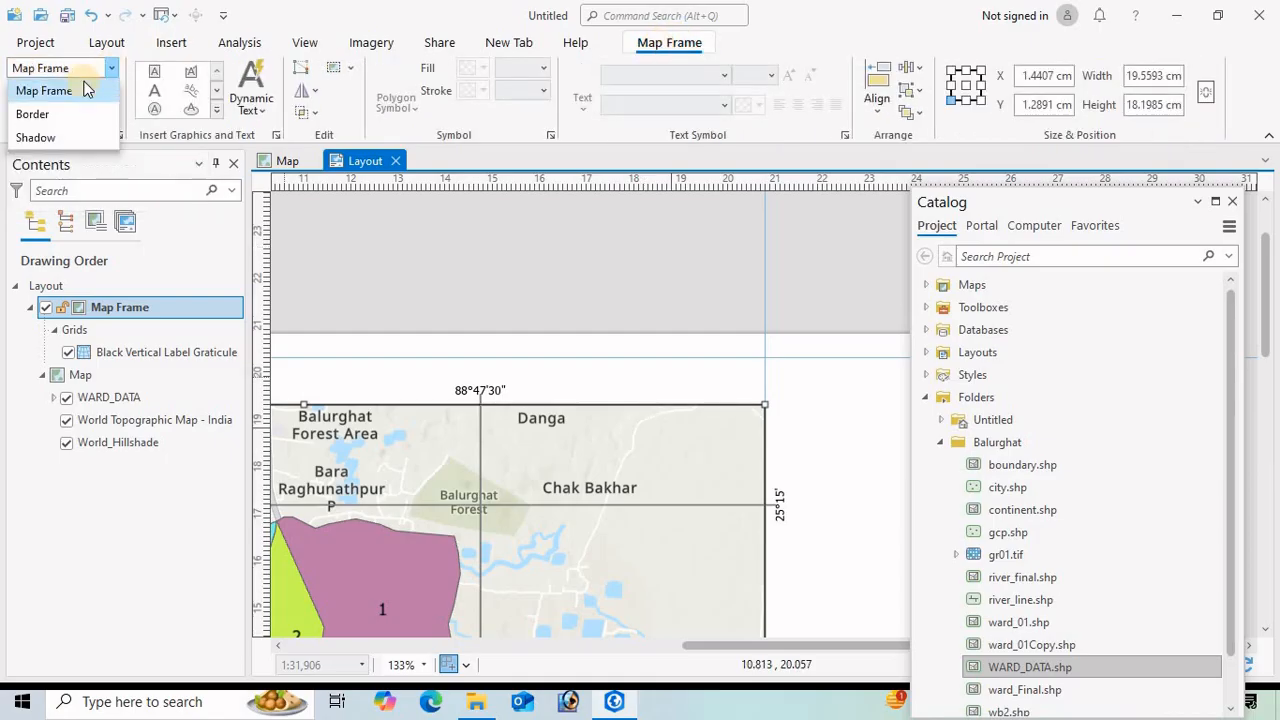
left_click(33, 114)
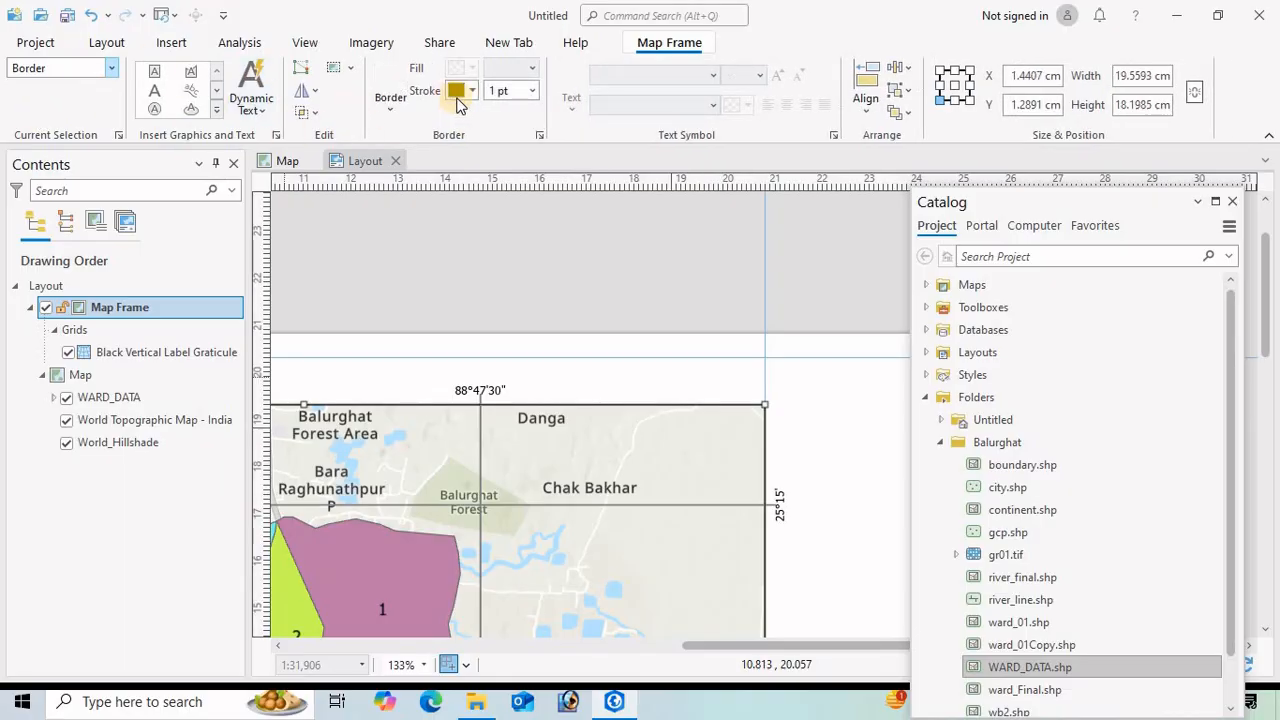
left_click(392, 117)
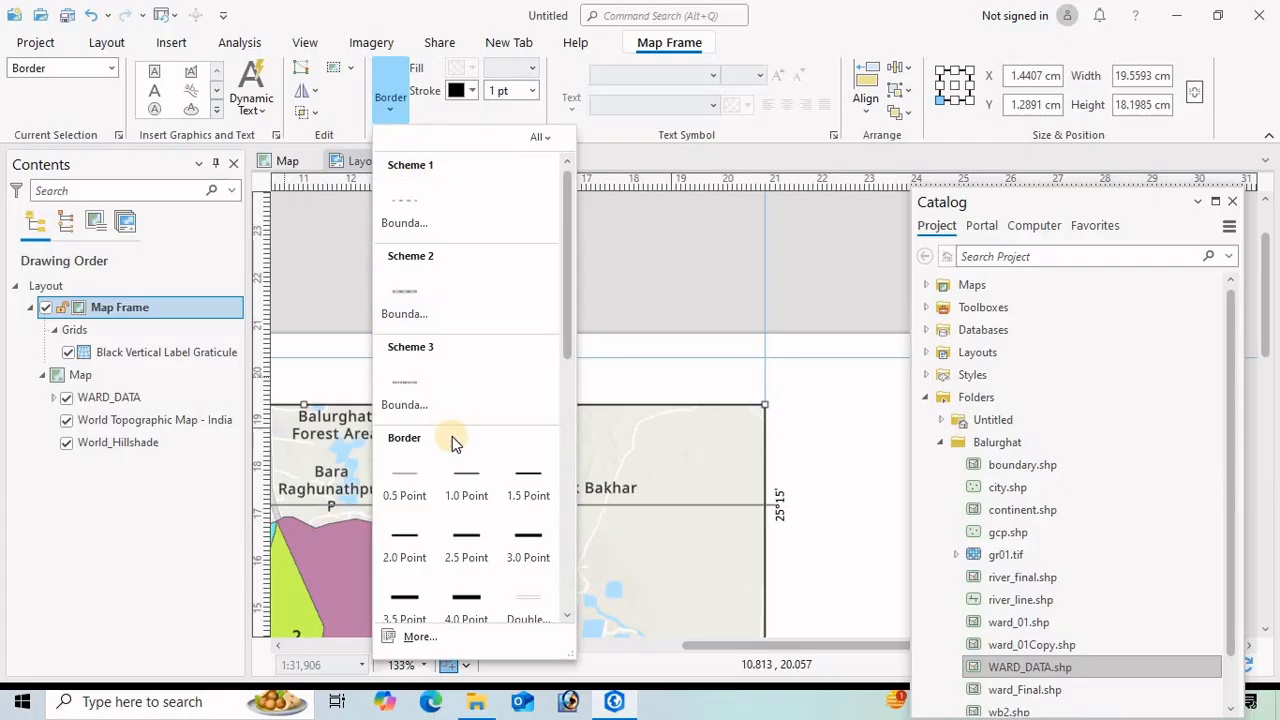
scroll(451, 437, "down", 3)
left_click(420, 638)
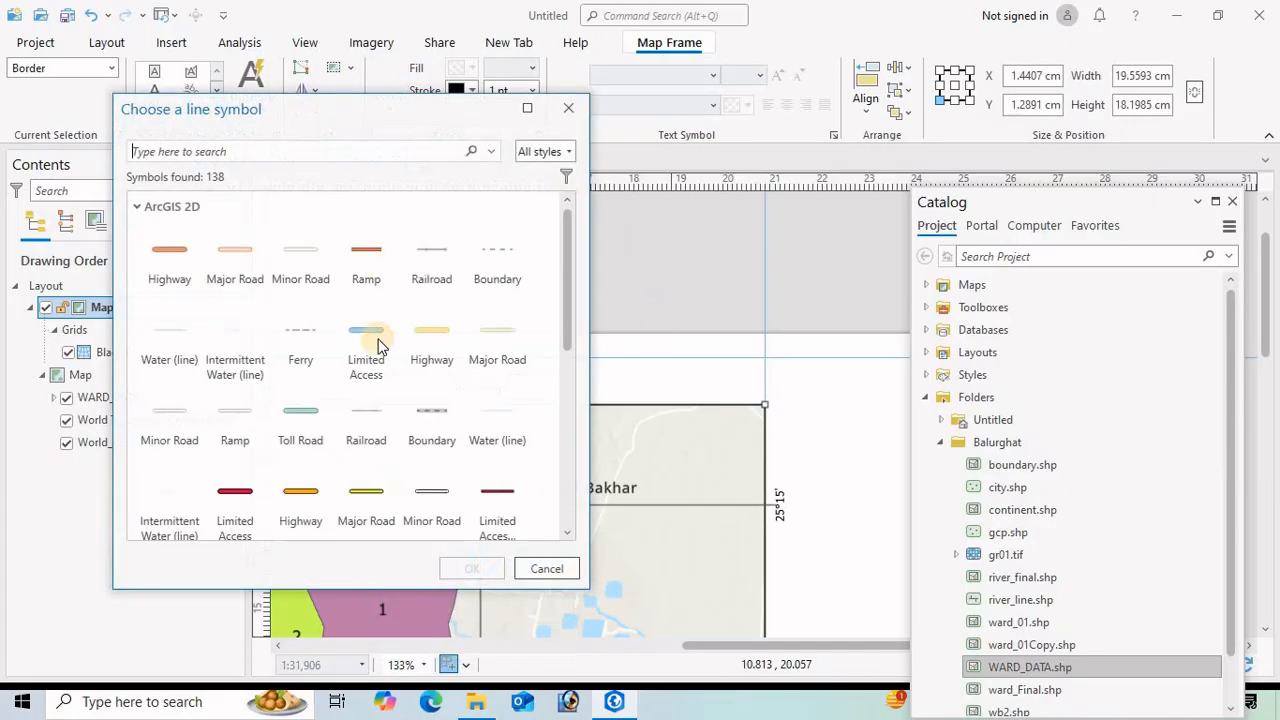
scroll(433, 415, "down", 6)
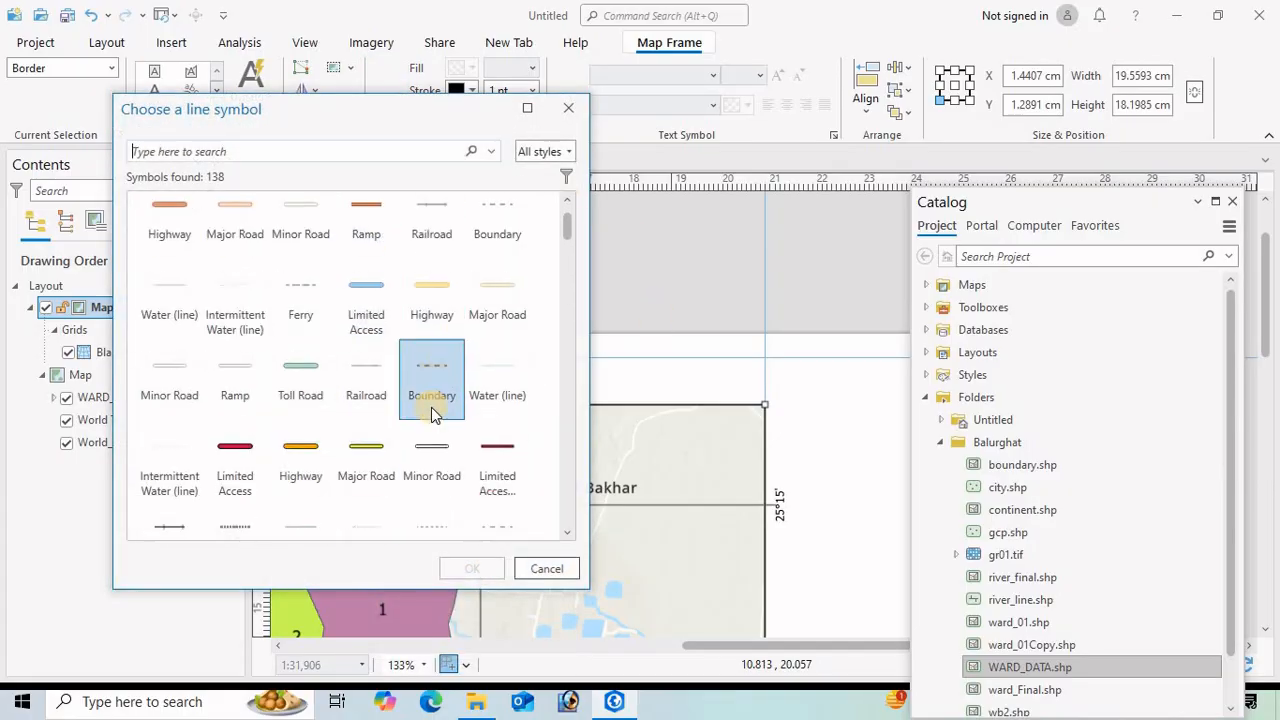
scroll(380, 428, "down", 7)
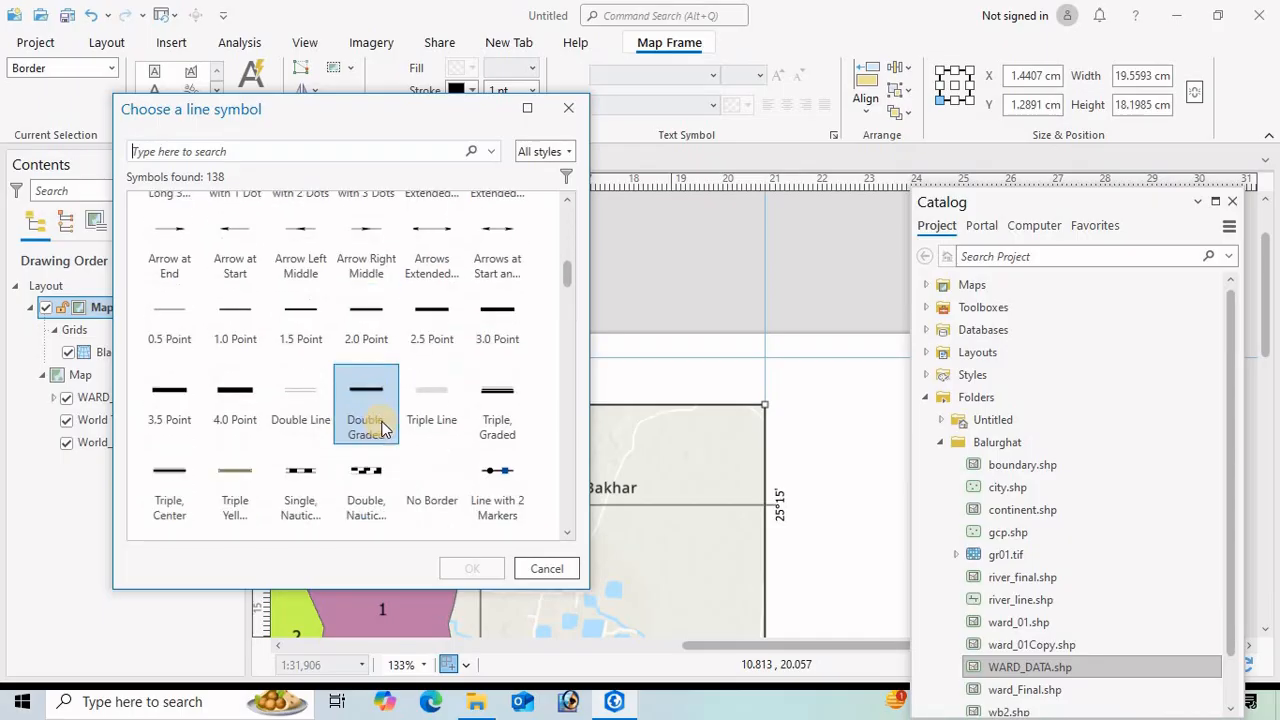
left_click(369, 481)
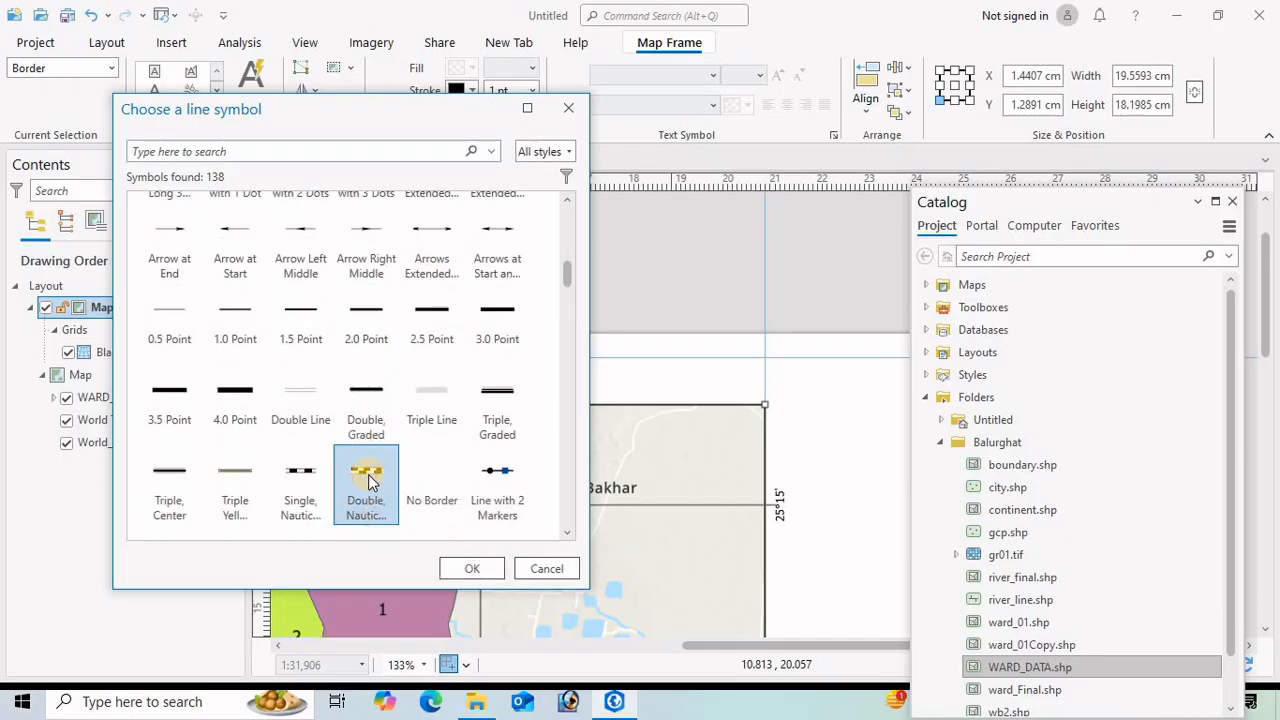
left_click(474, 569)
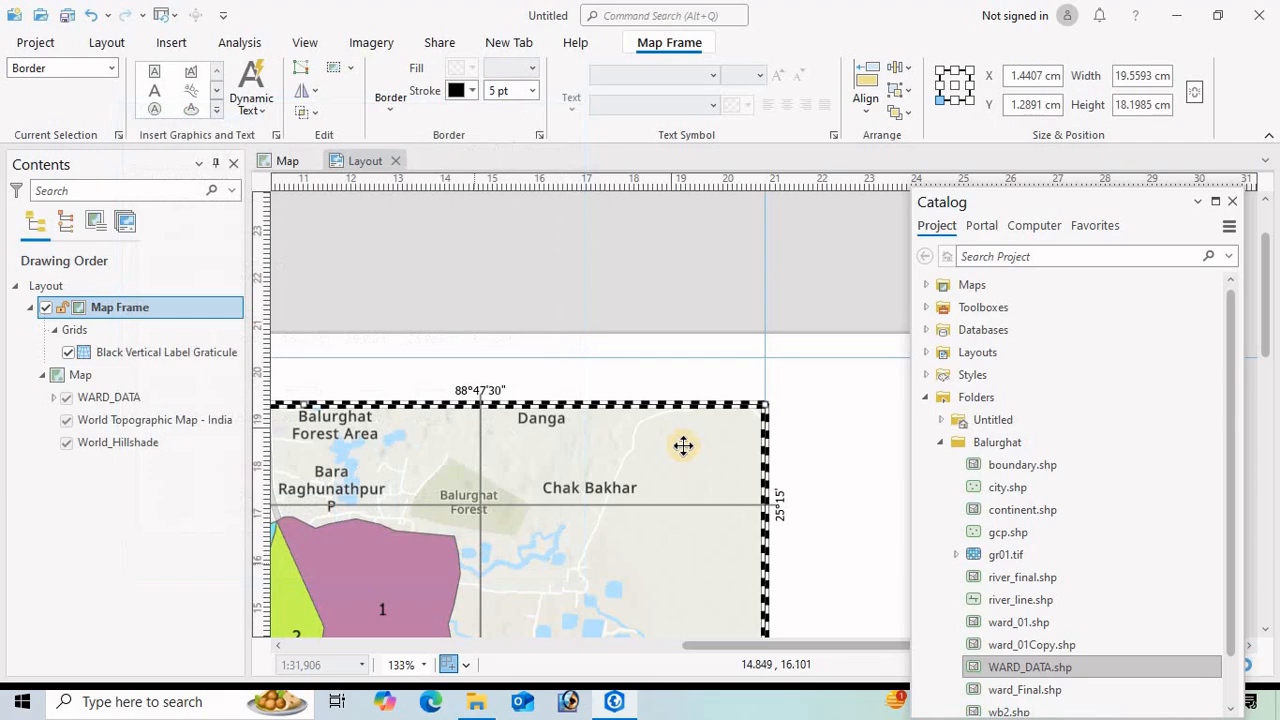
- Open the symbol layers of the map frame's border and expand the dash effect settings of the first solid stroke
scroll(645, 415, "up", 5)
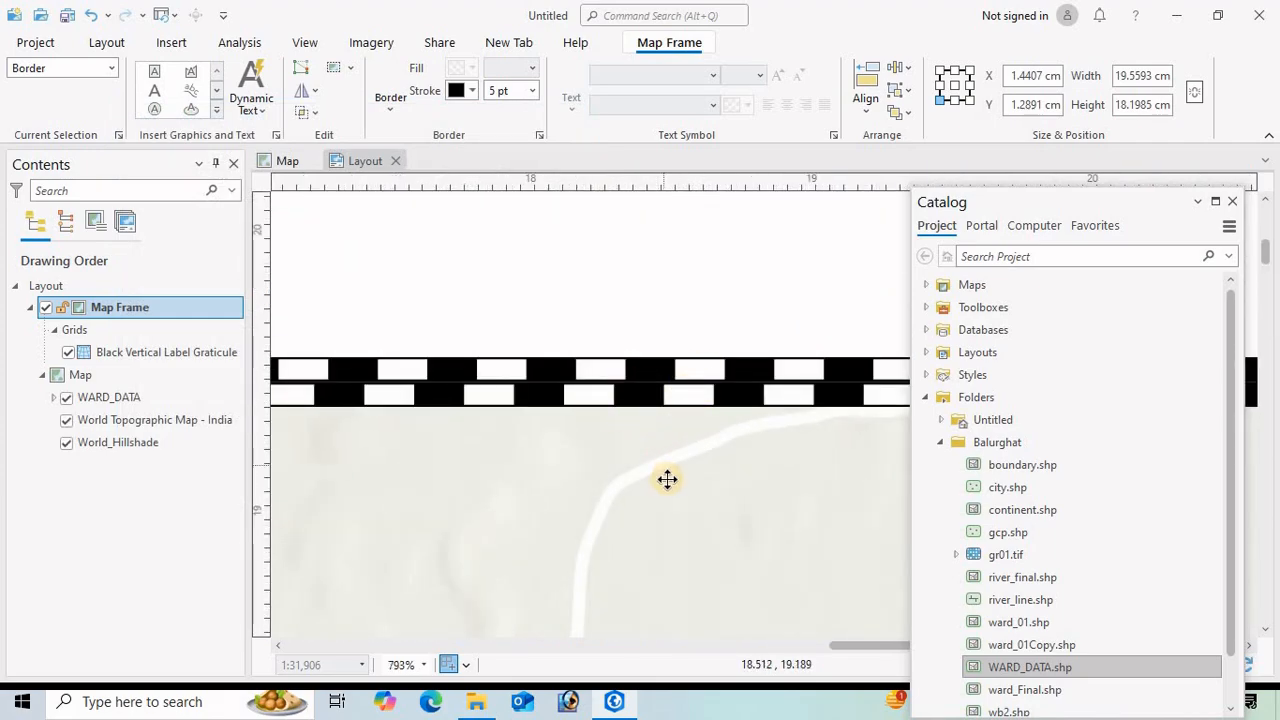
left_click_drag(610, 451, 580, 431)
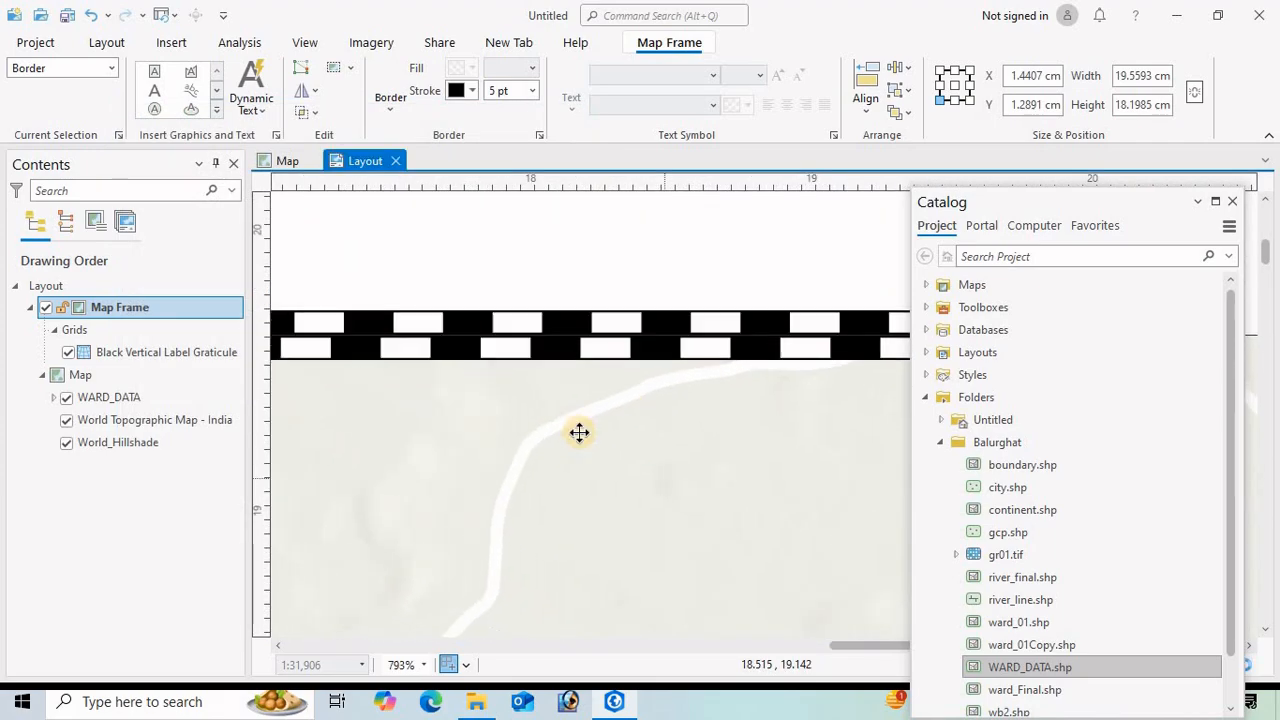
scroll(634, 366, "up", 2)
right_click(634, 366)
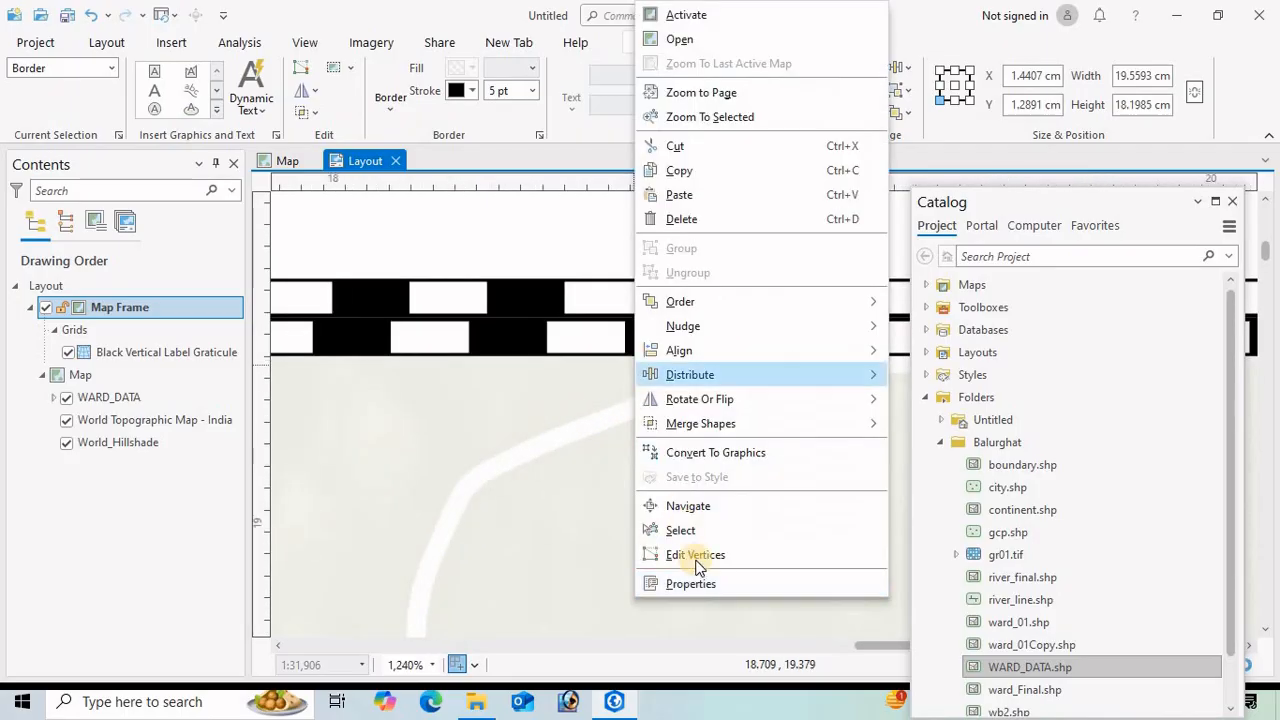
left_click(700, 586)
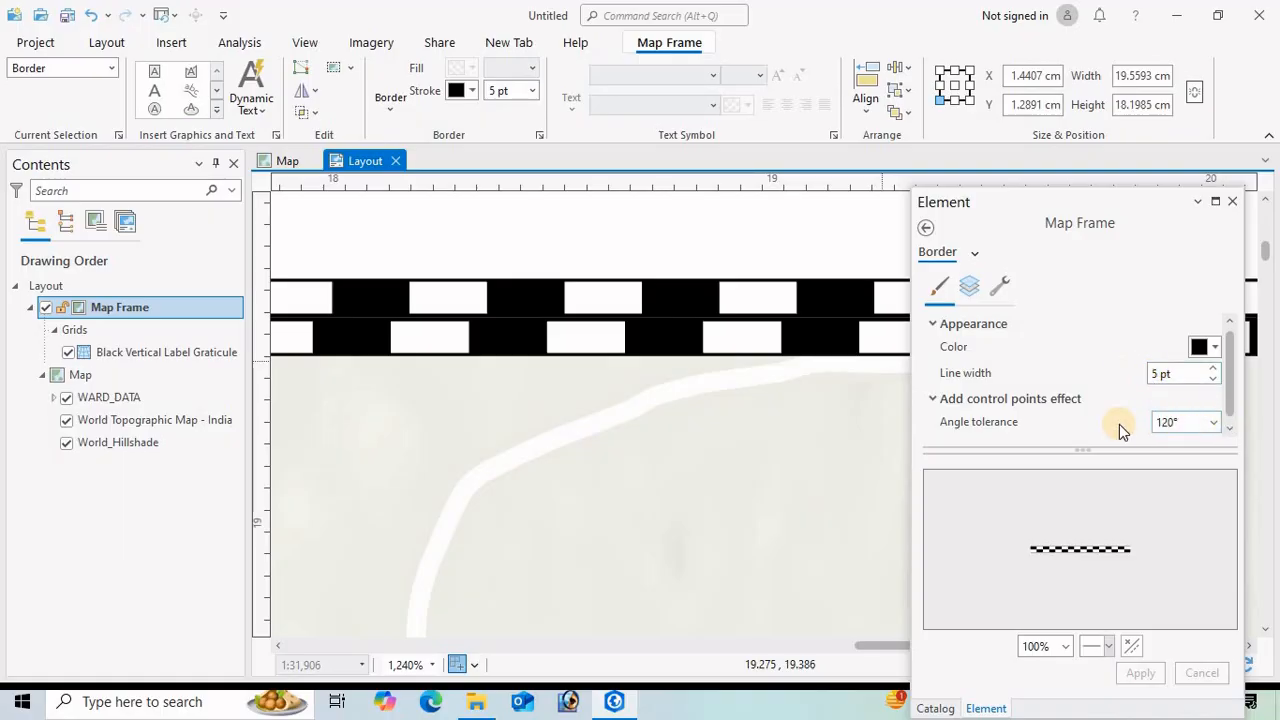
left_click(967, 290)
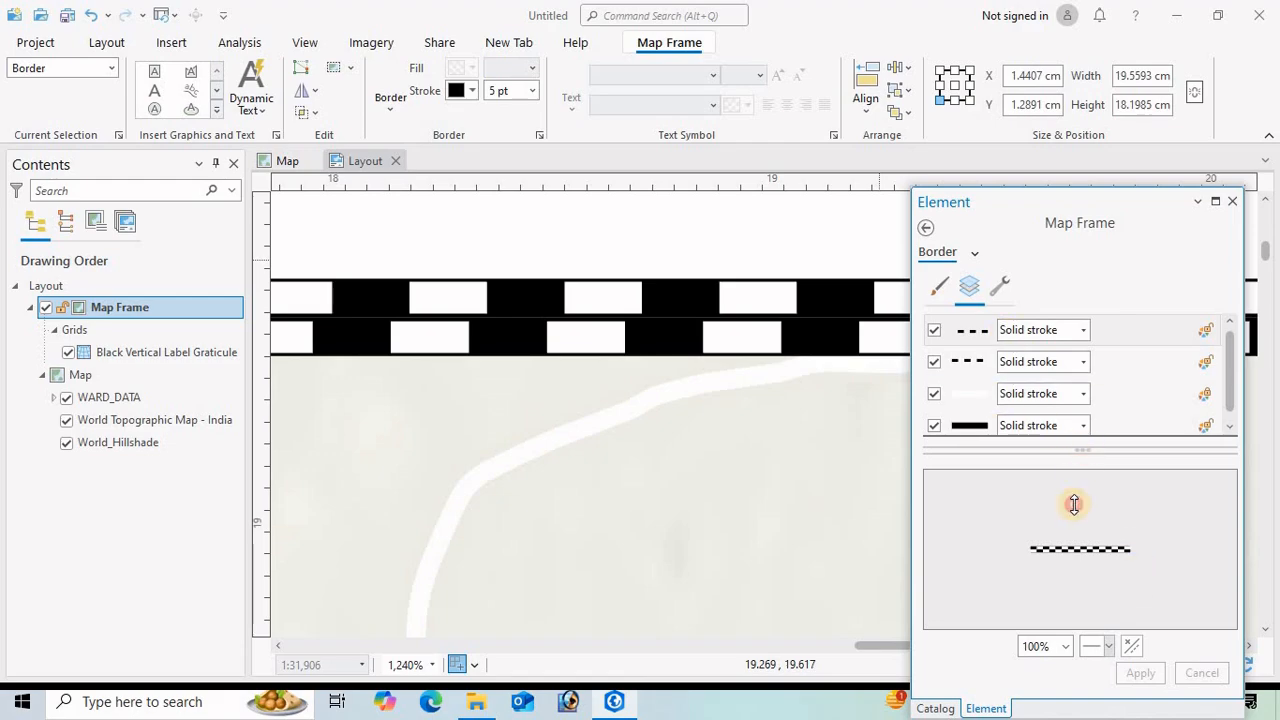
left_click_drag(1073, 504, 1063, 557)
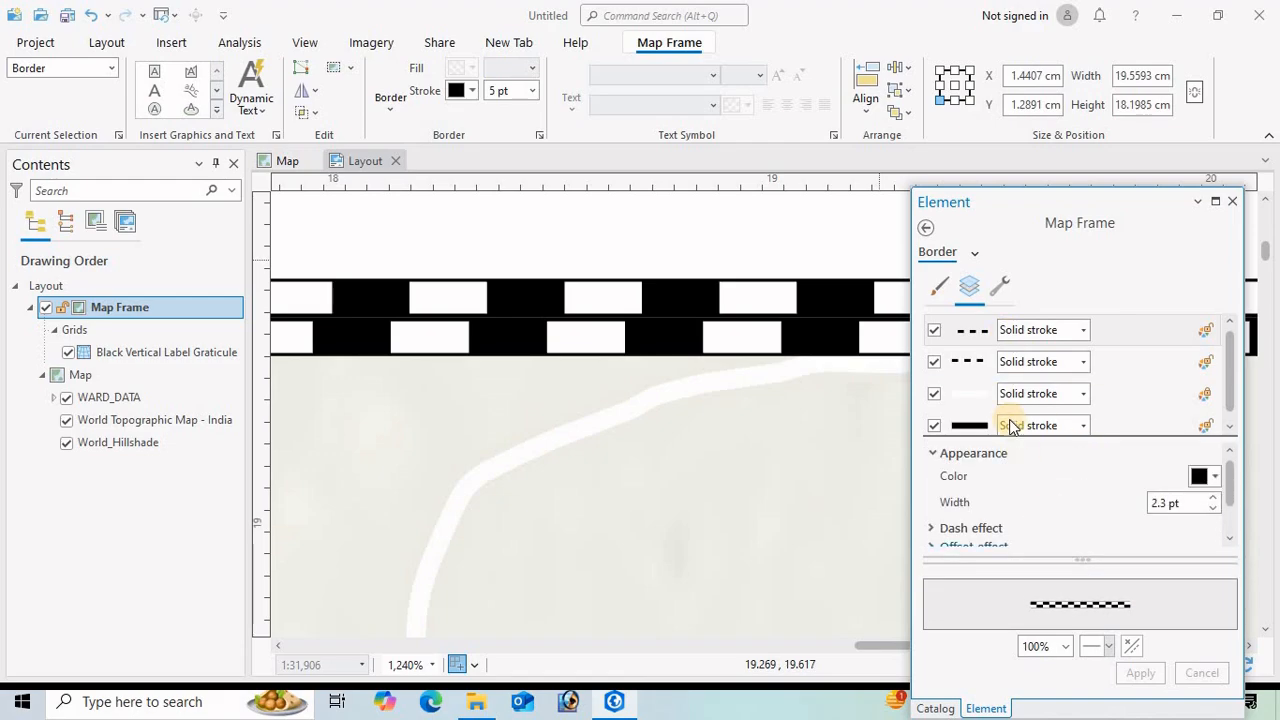
left_click(931, 529)
scroll(1041, 491, "down", 3)
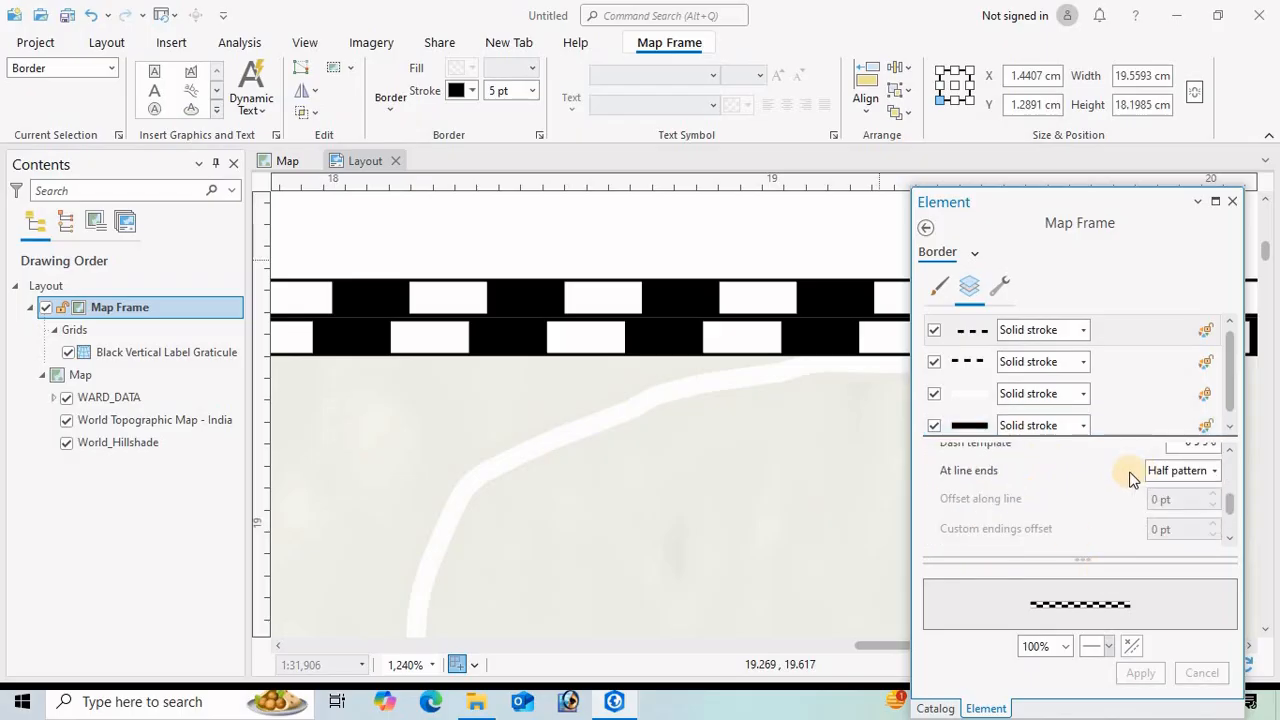
scroll(1100, 485, "up", 3)
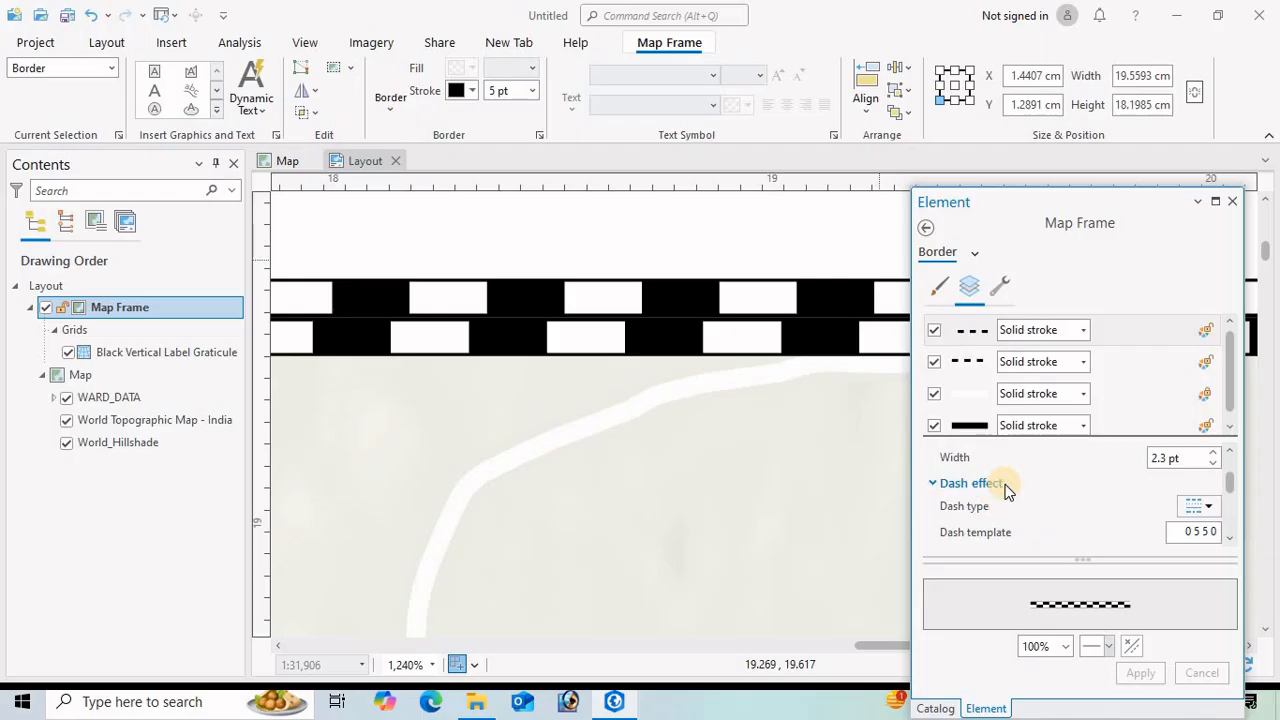
- Set the first solid stroke's dash template to 50 and its line ends to Full gap
left_click(967, 335)
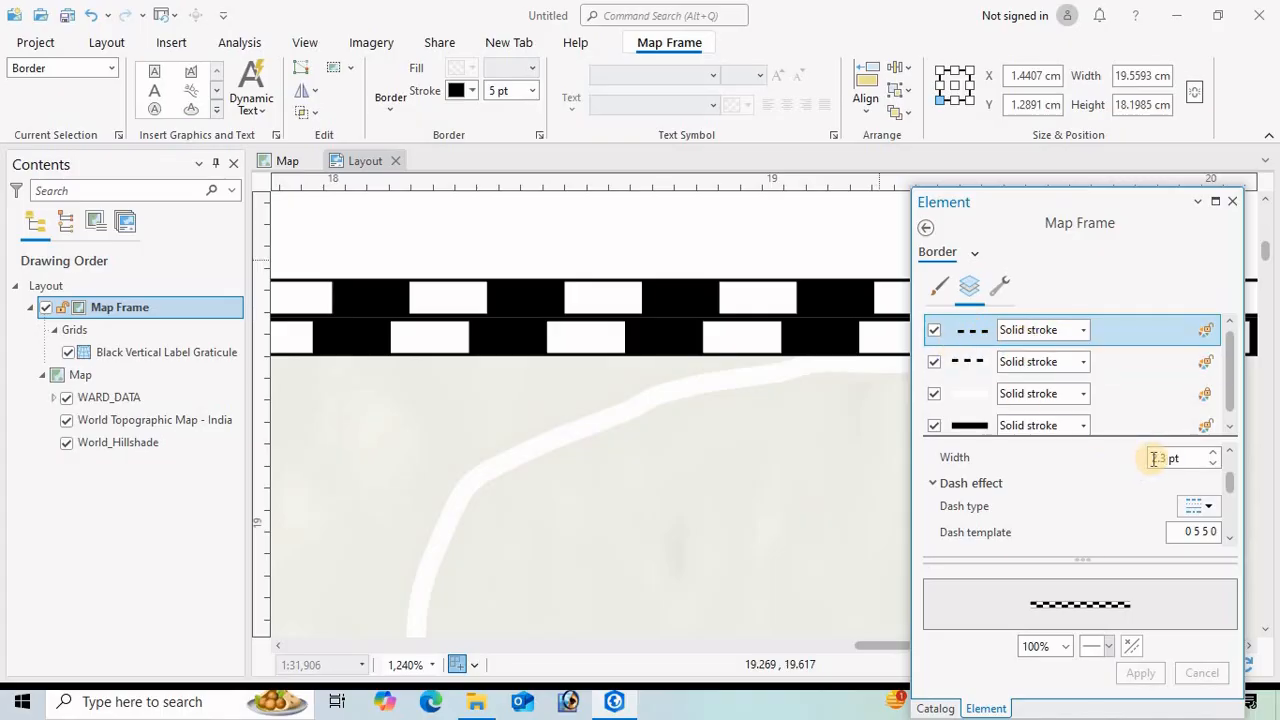
left_click(967, 336)
left_click(1058, 334)
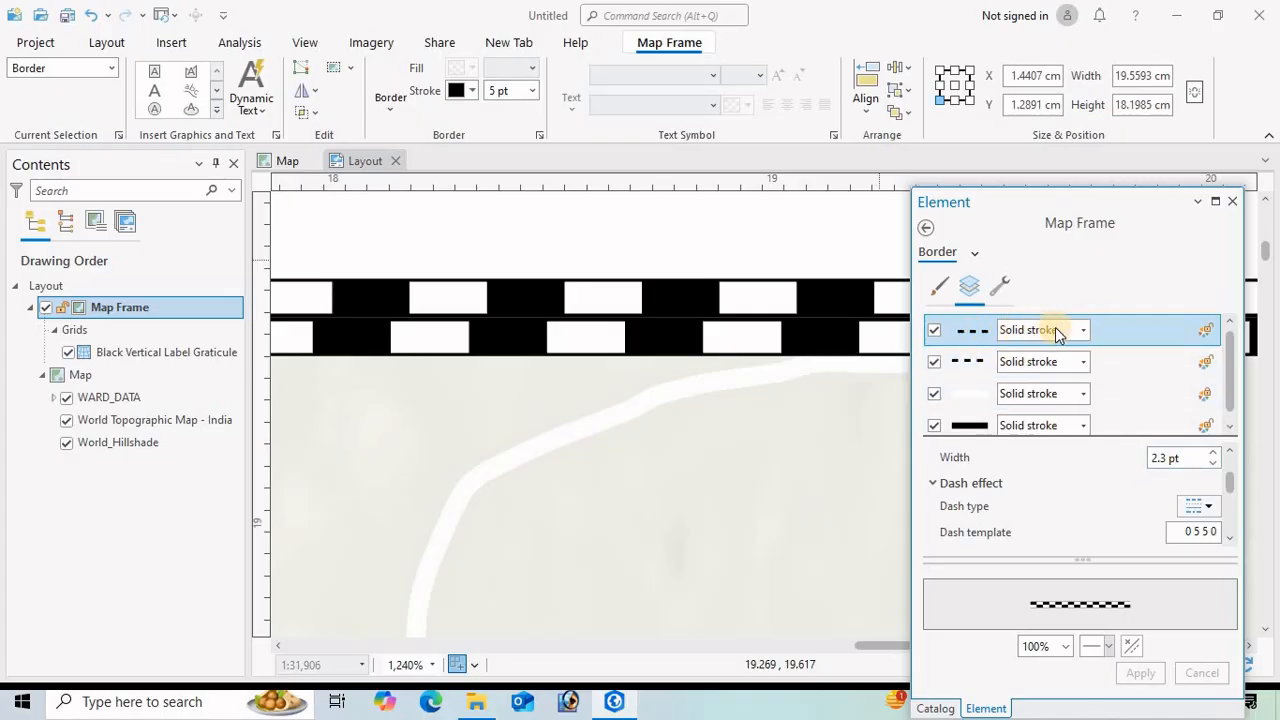
left_click(1210, 532)
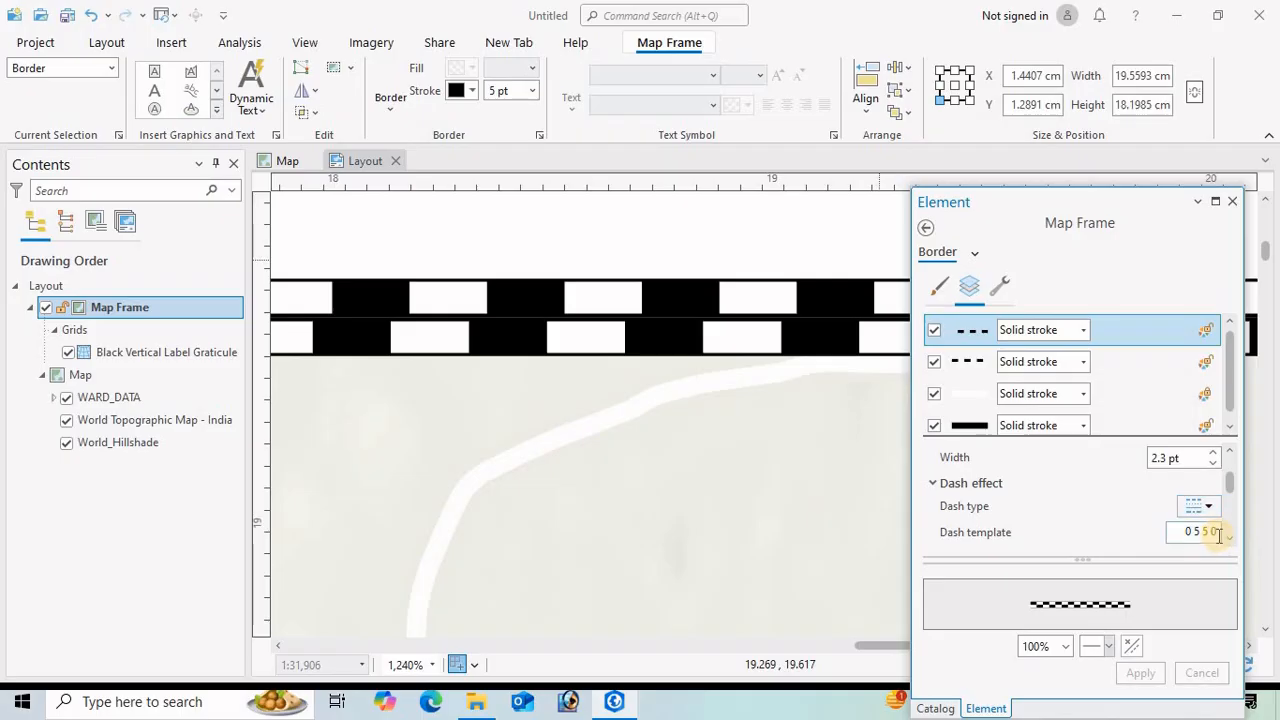
left_click_drag(1210, 534, 1130, 540)
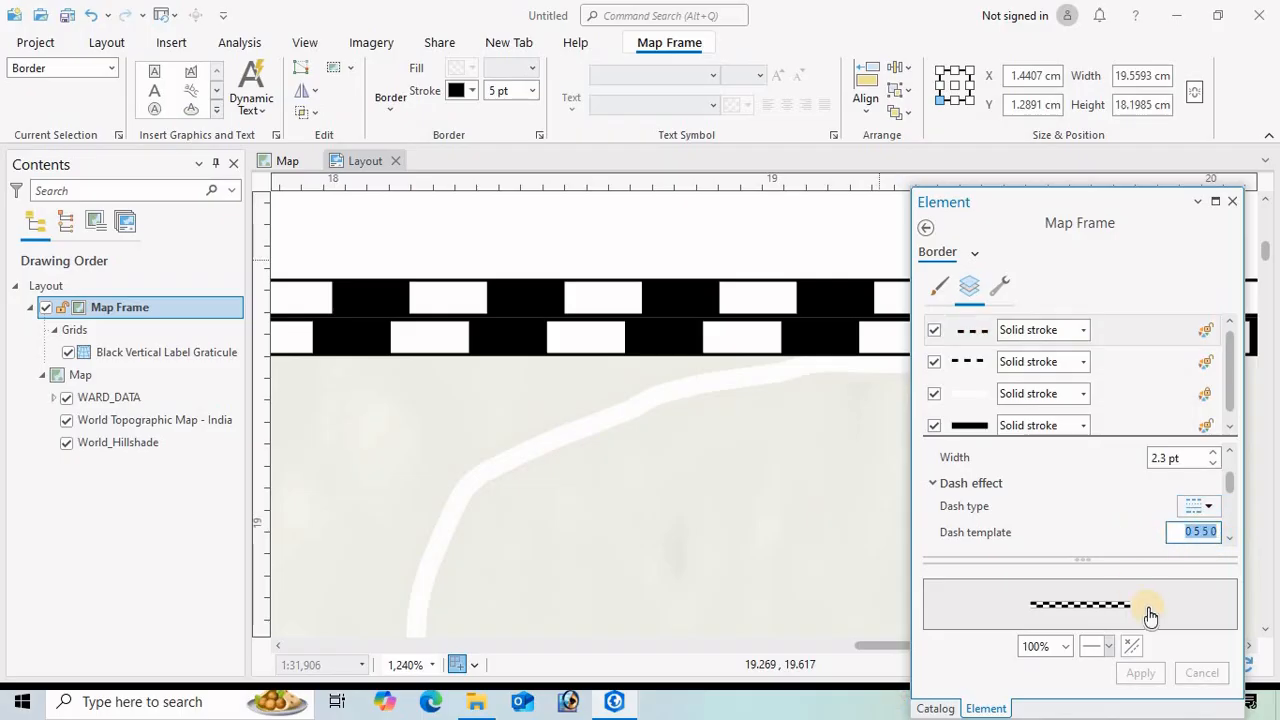
scroll(1015, 518, "down", 1)
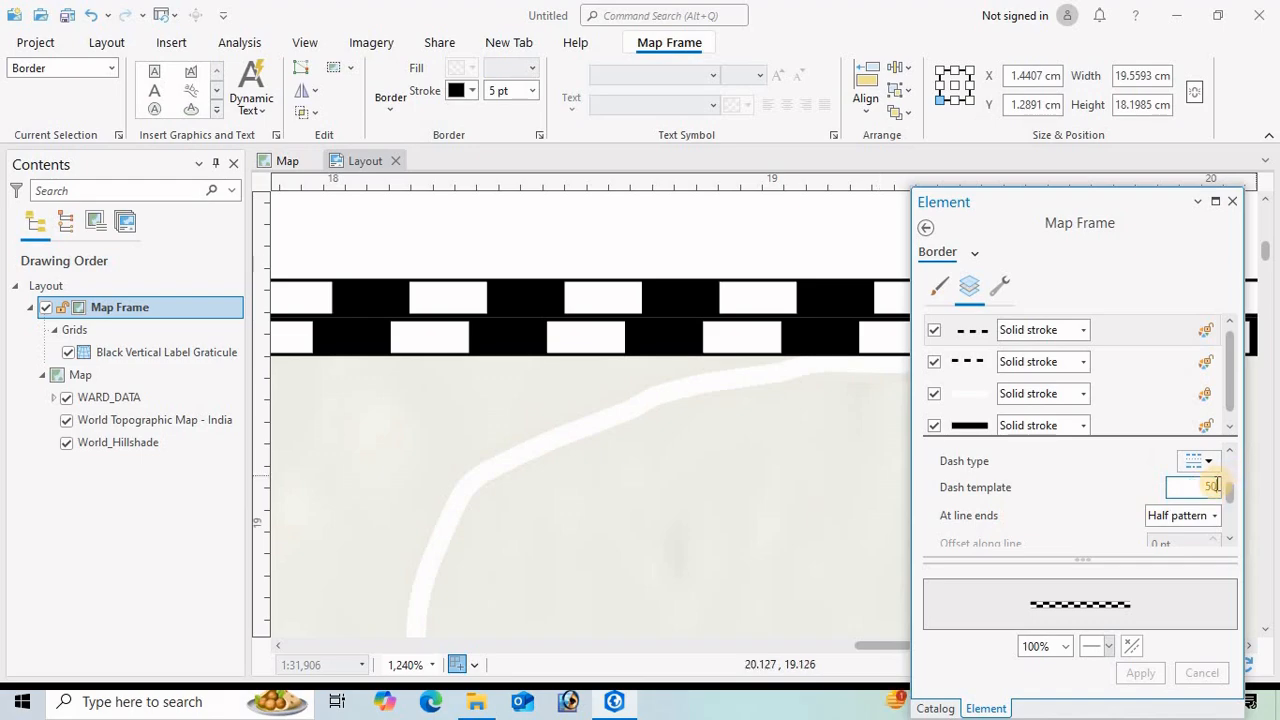
left_click(1214, 516)
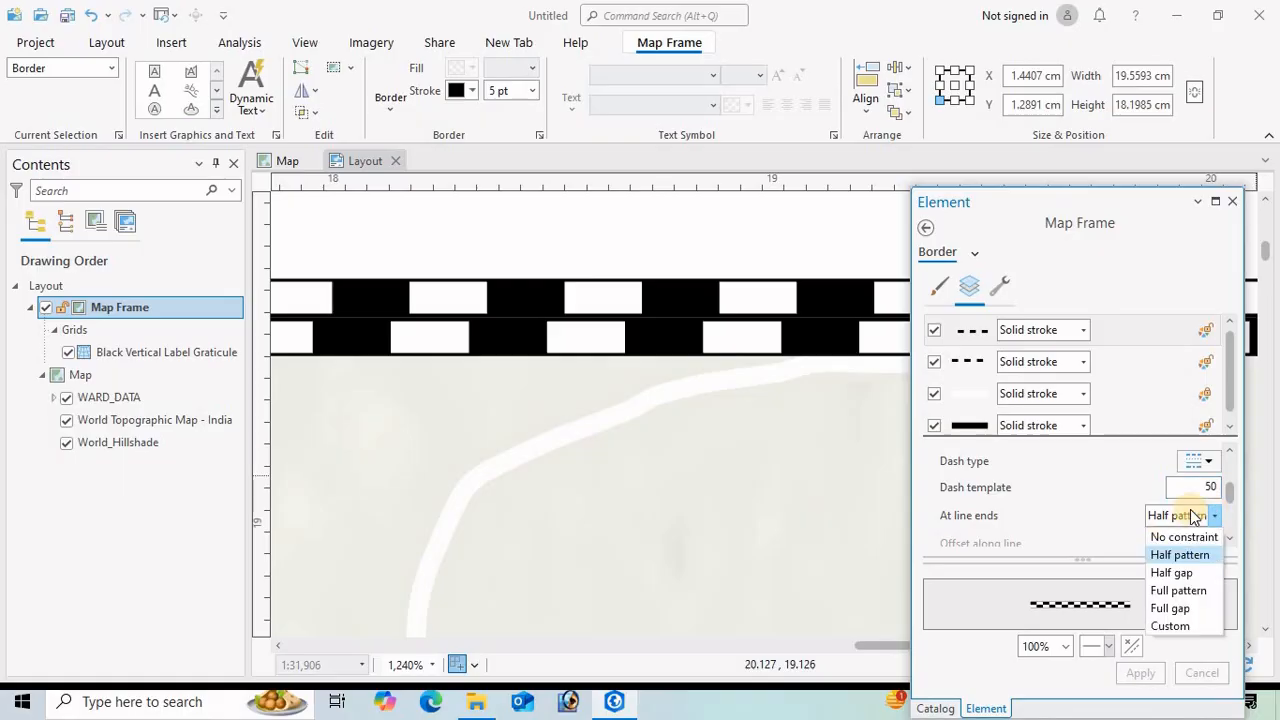
left_click(1178, 610)
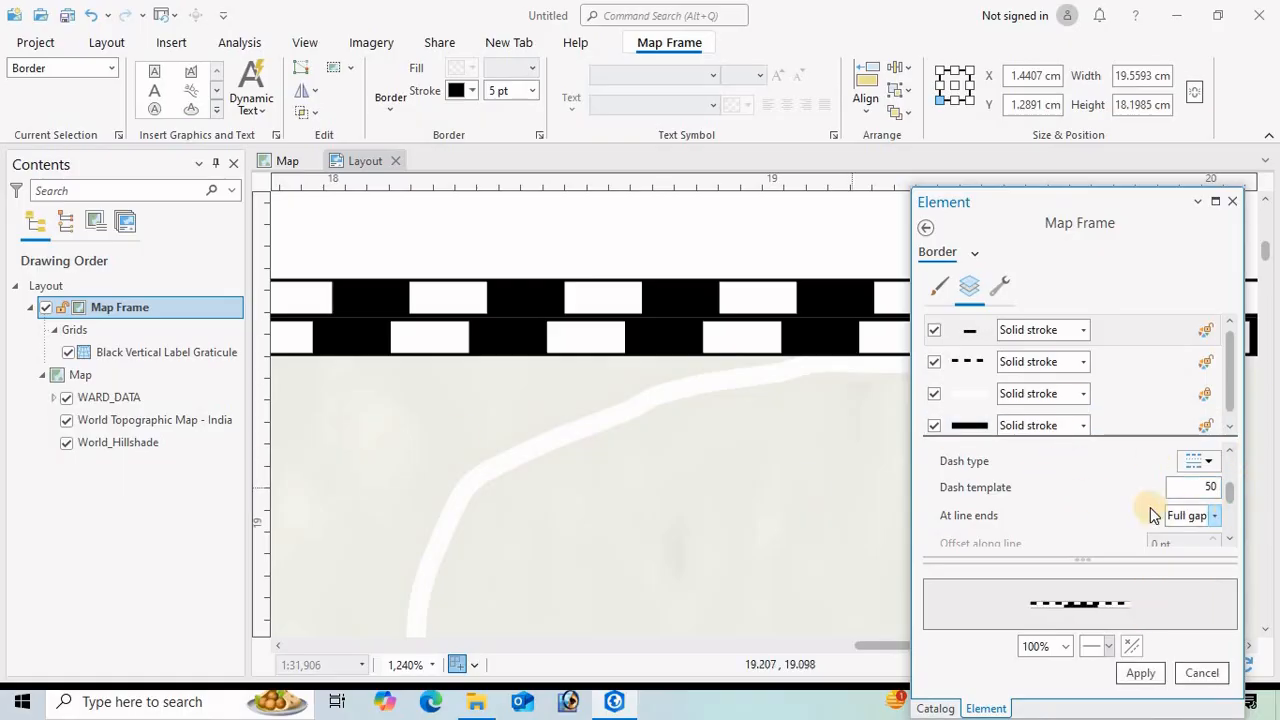
left_click(1094, 500)
scroll(1094, 505, "down", 2)
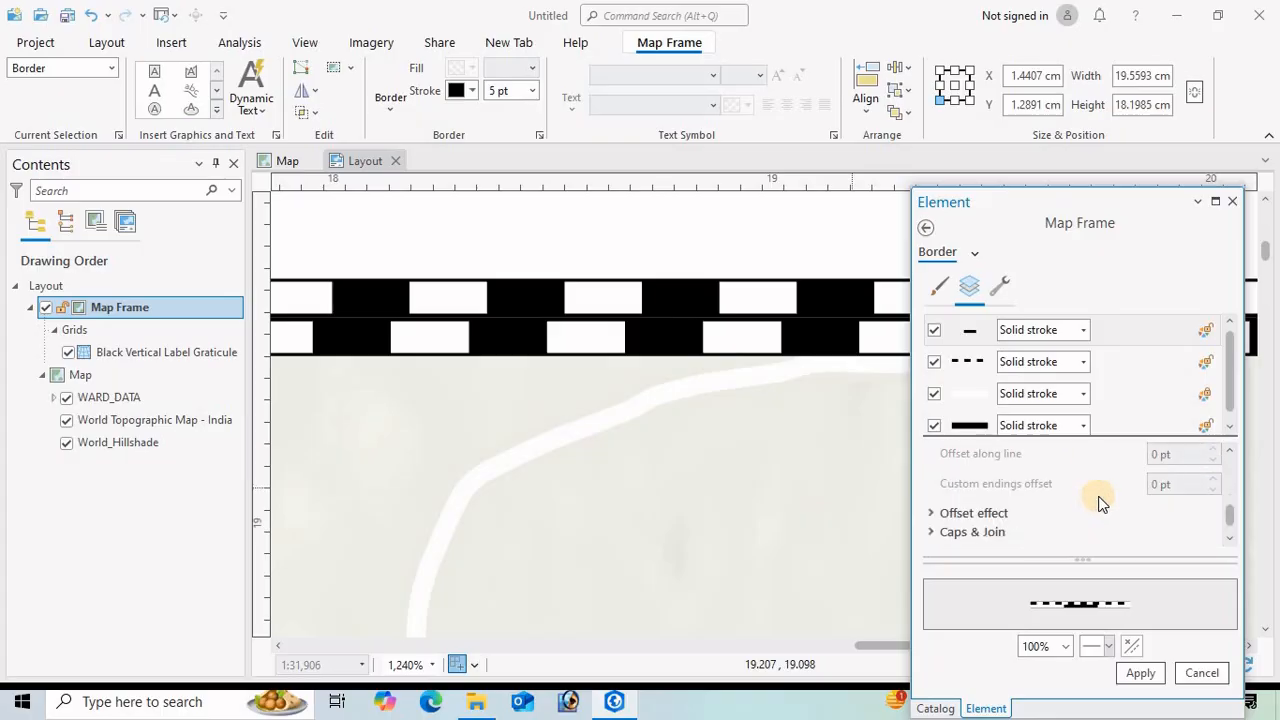
scroll(1094, 505, "up", 2)
- Set the second solid stroke's dash template to 50 and its line ends to Full pattern
left_click(967, 368)
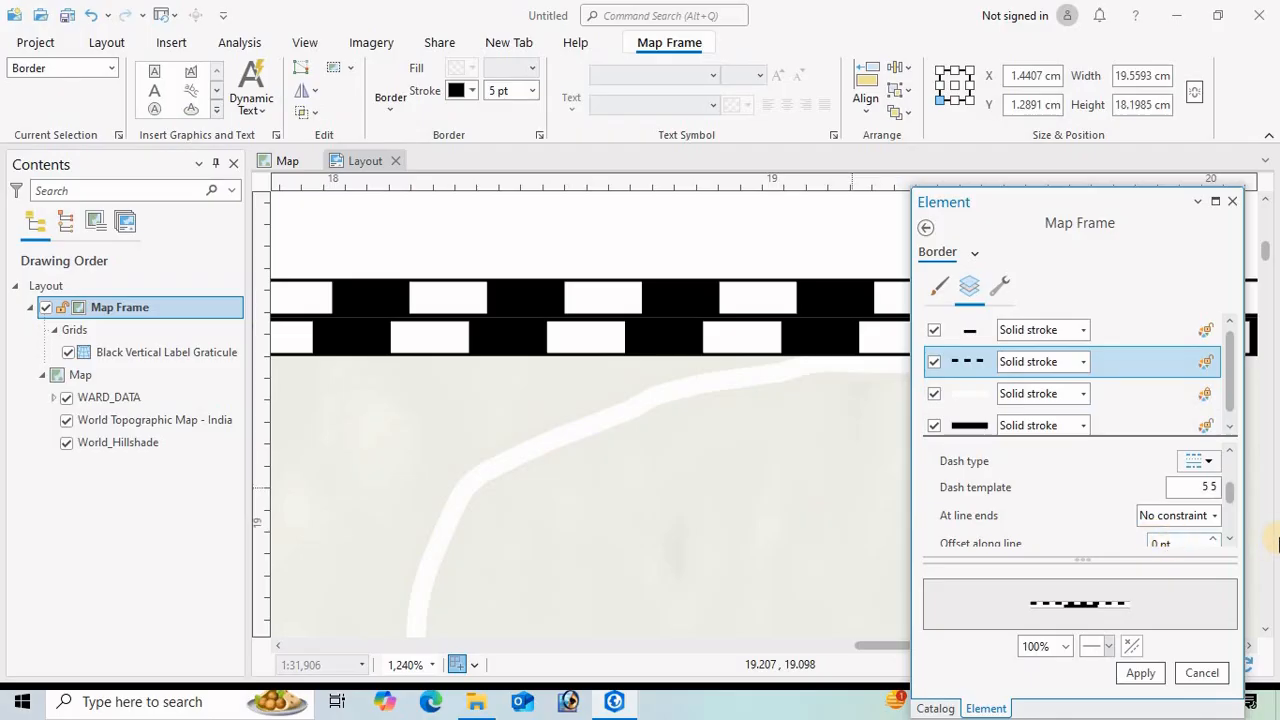
left_click(1226, 489)
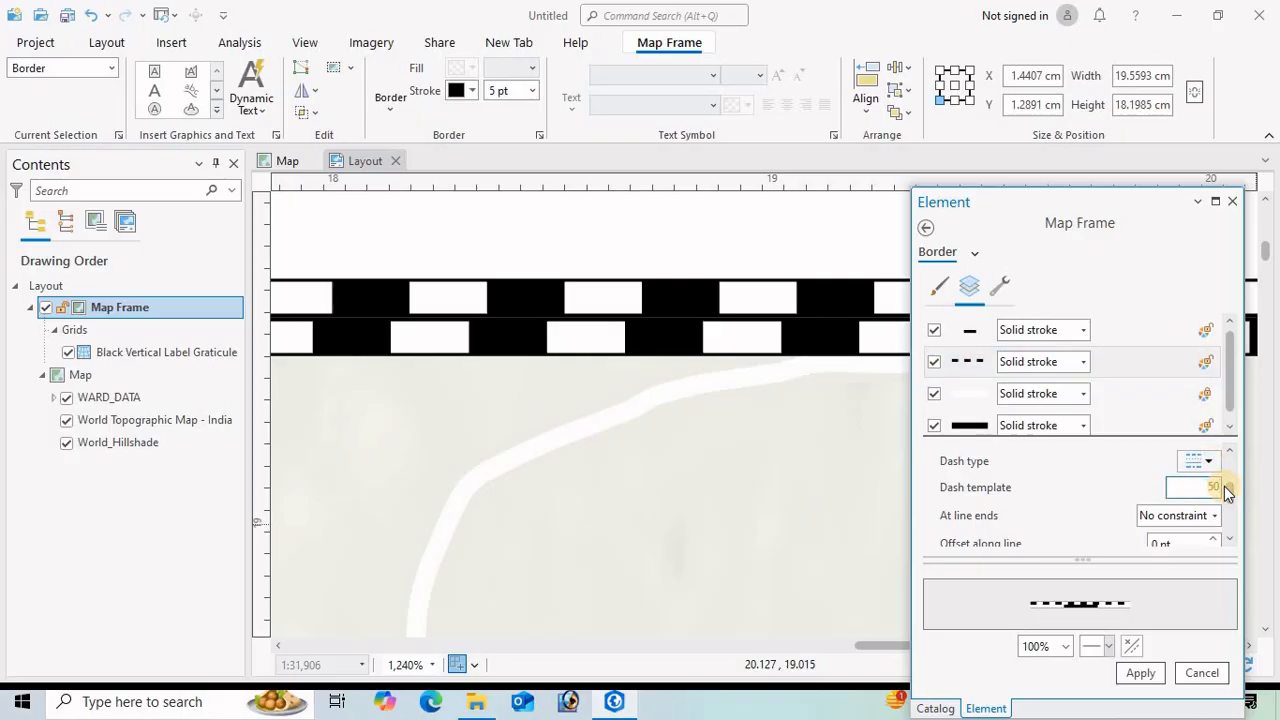
type("50")
left_click(1216, 518)
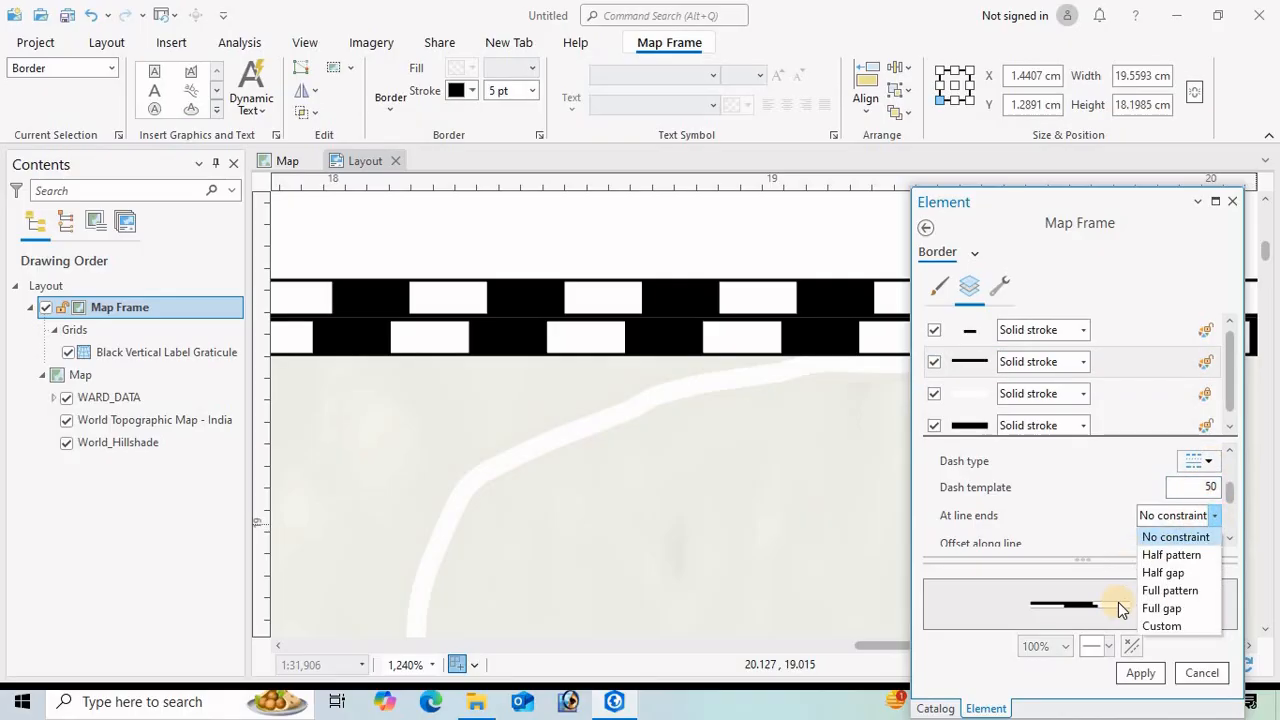
left_click(1169, 591)
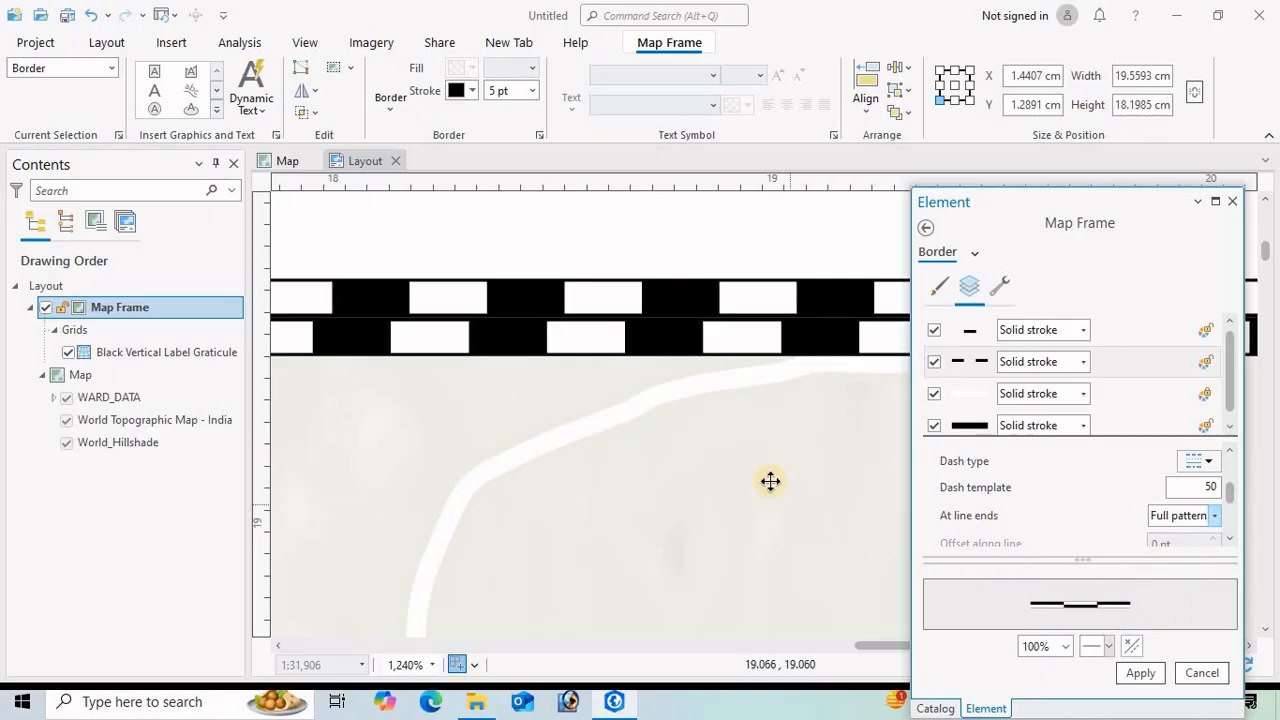
- Apply the uncommitted border symbol formatting and examine the border along the map frame's top edge and upper-right corner
scroll(770, 481, "down", 8)
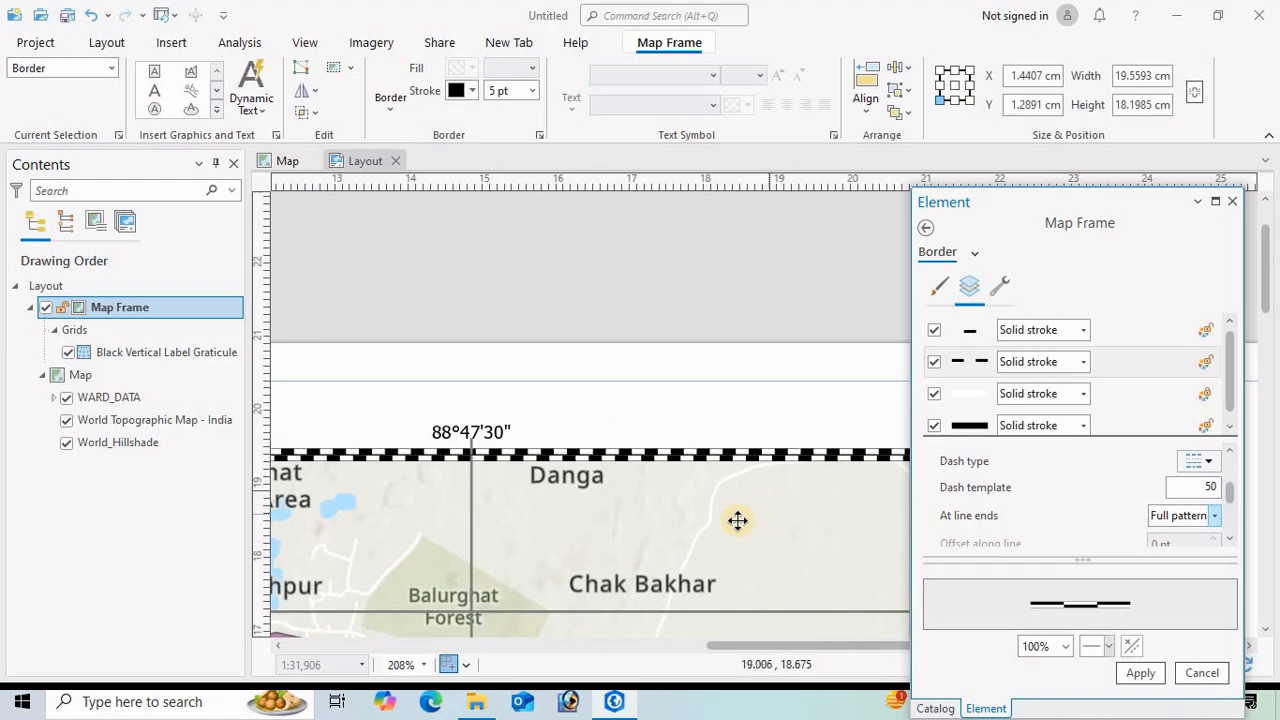
left_click(789, 531)
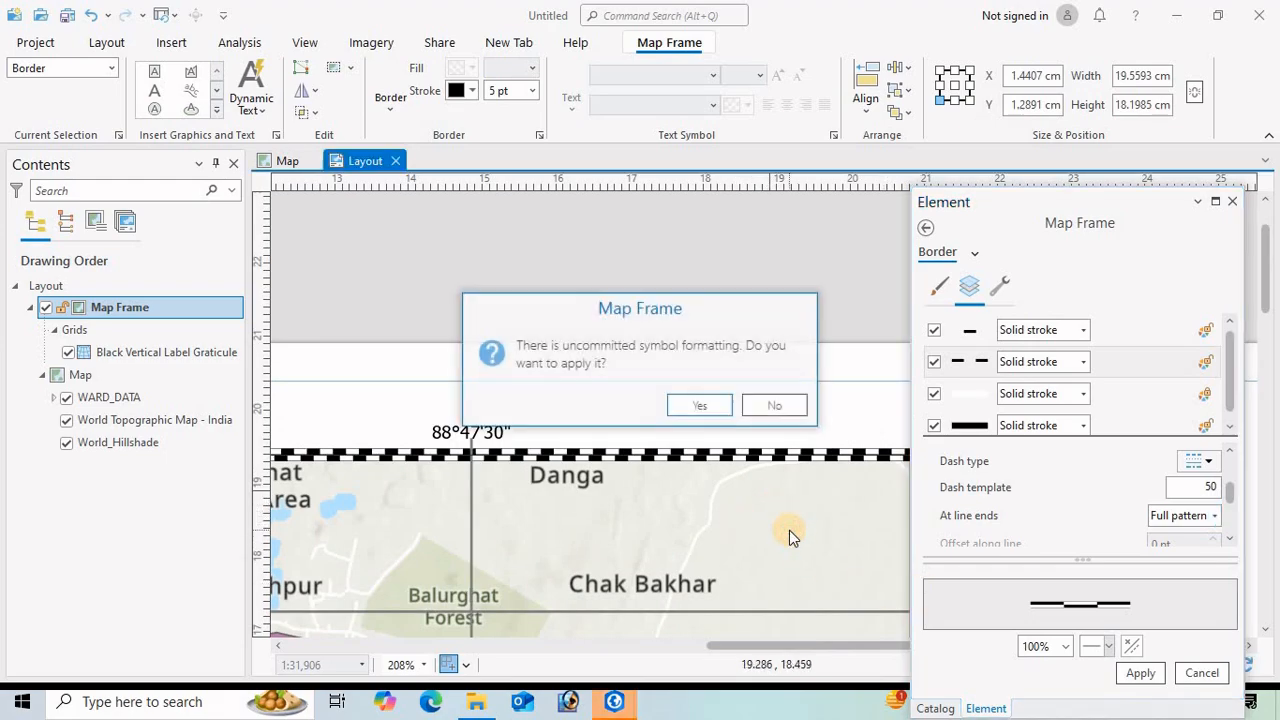
left_click(700, 403)
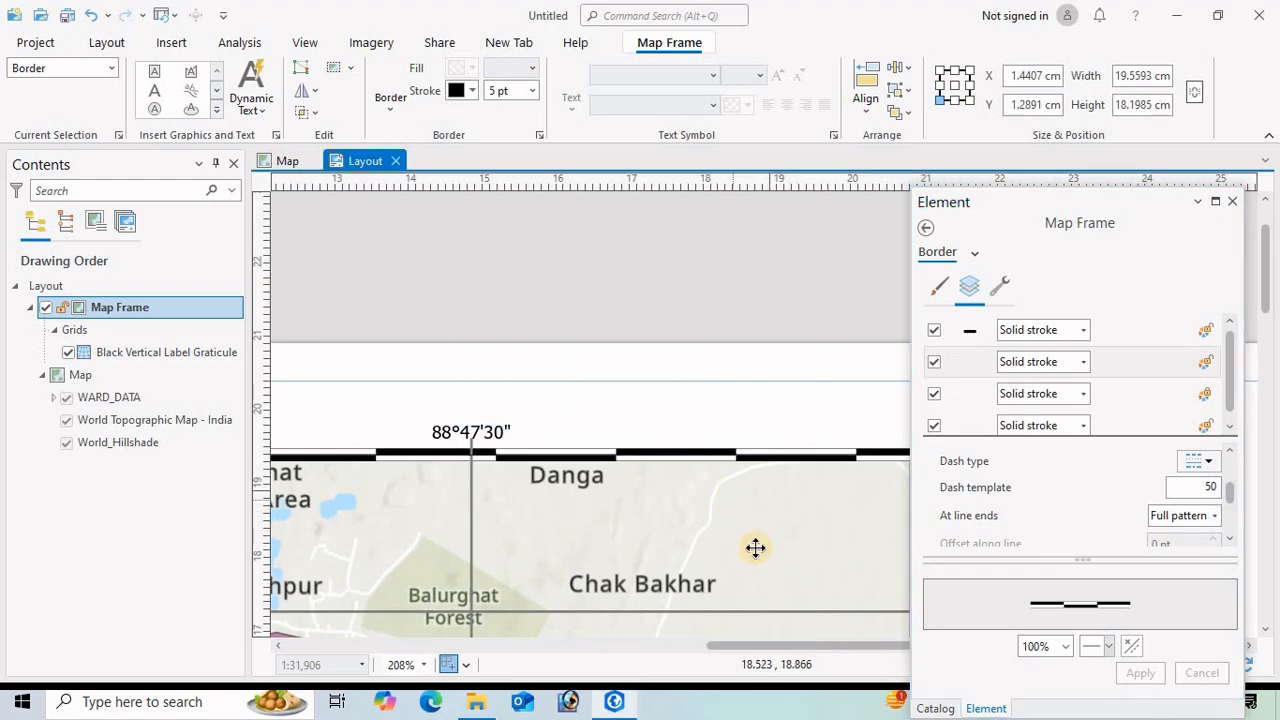
left_click_drag(752, 548, 691, 415)
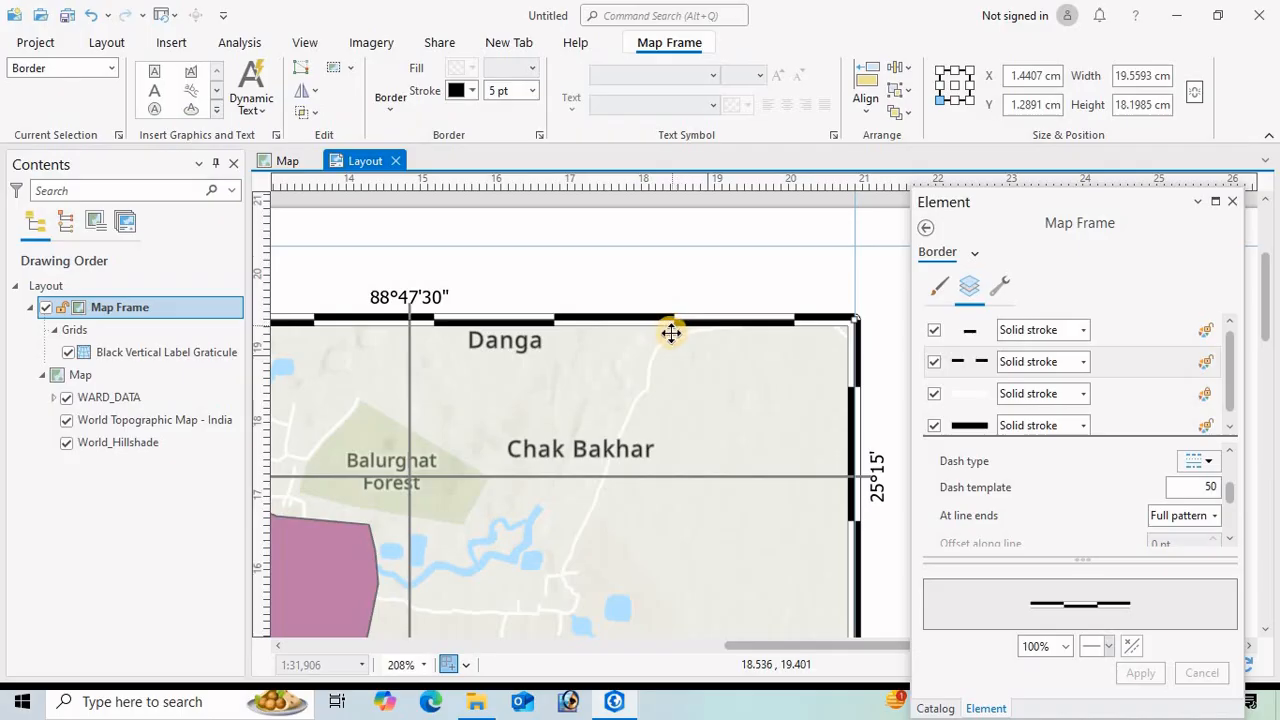
scroll(671, 333, "down", 3)
scroll(572, 418, "down", 2)
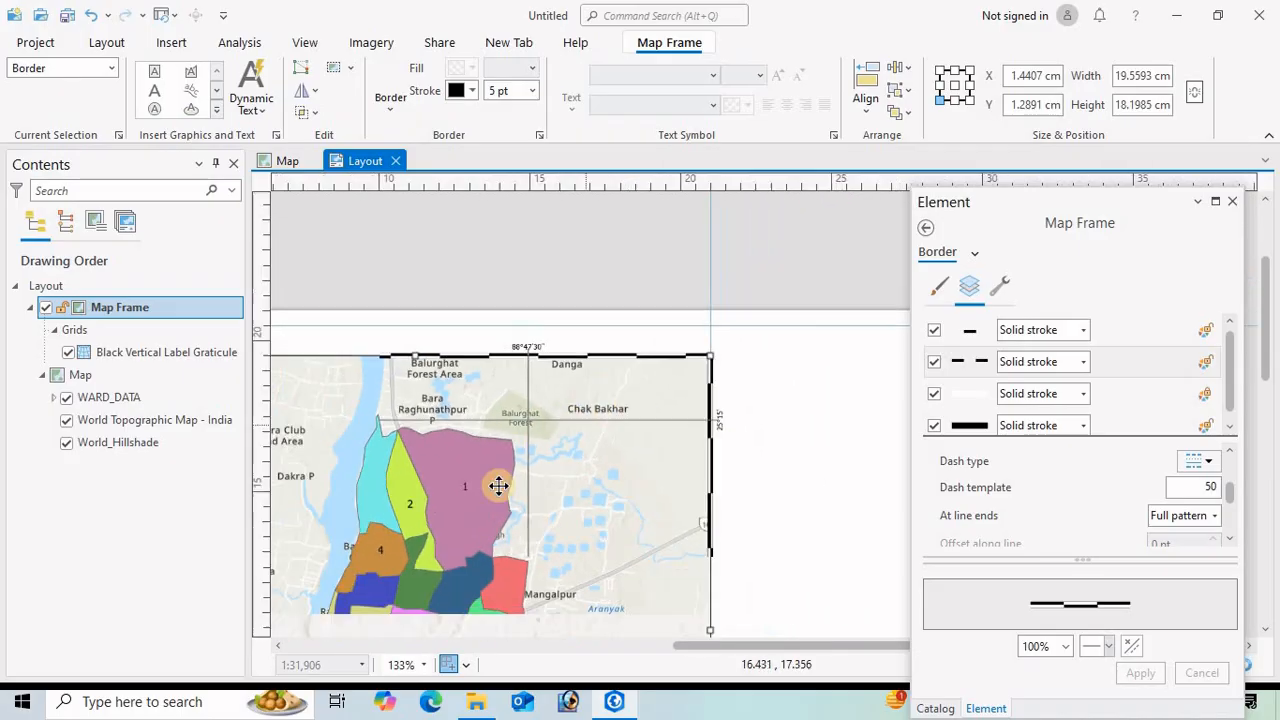
- Reposition the map frame on the page to about X 1.44 cm, Y 1.48 cm and close its border settings
left_click_drag(443, 491, 740, 435)
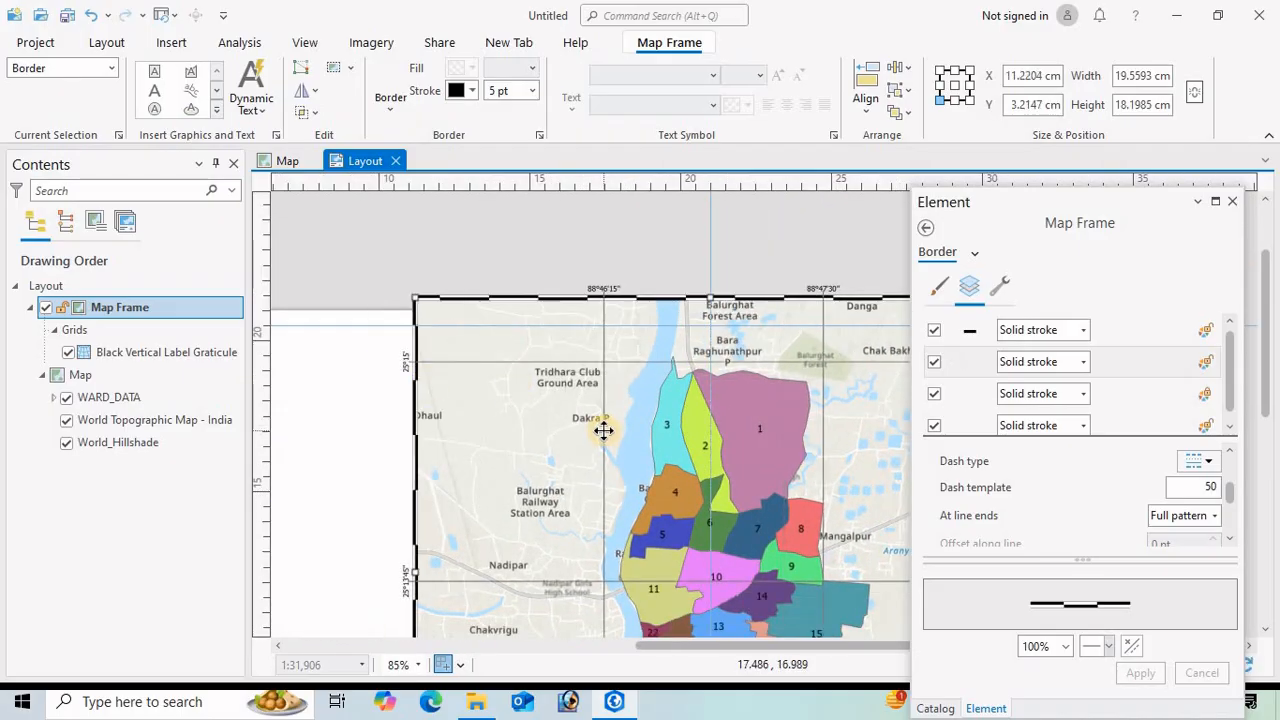
left_click_drag(600, 424, 446, 469)
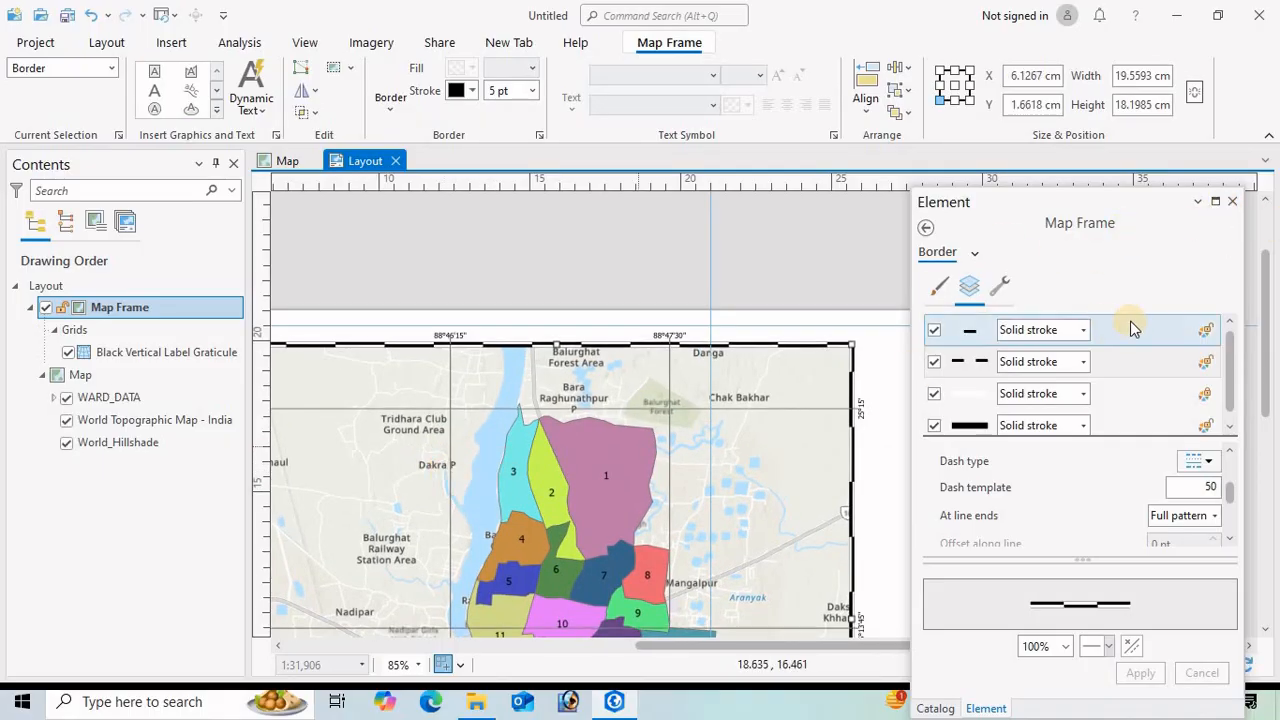
left_click(1233, 201)
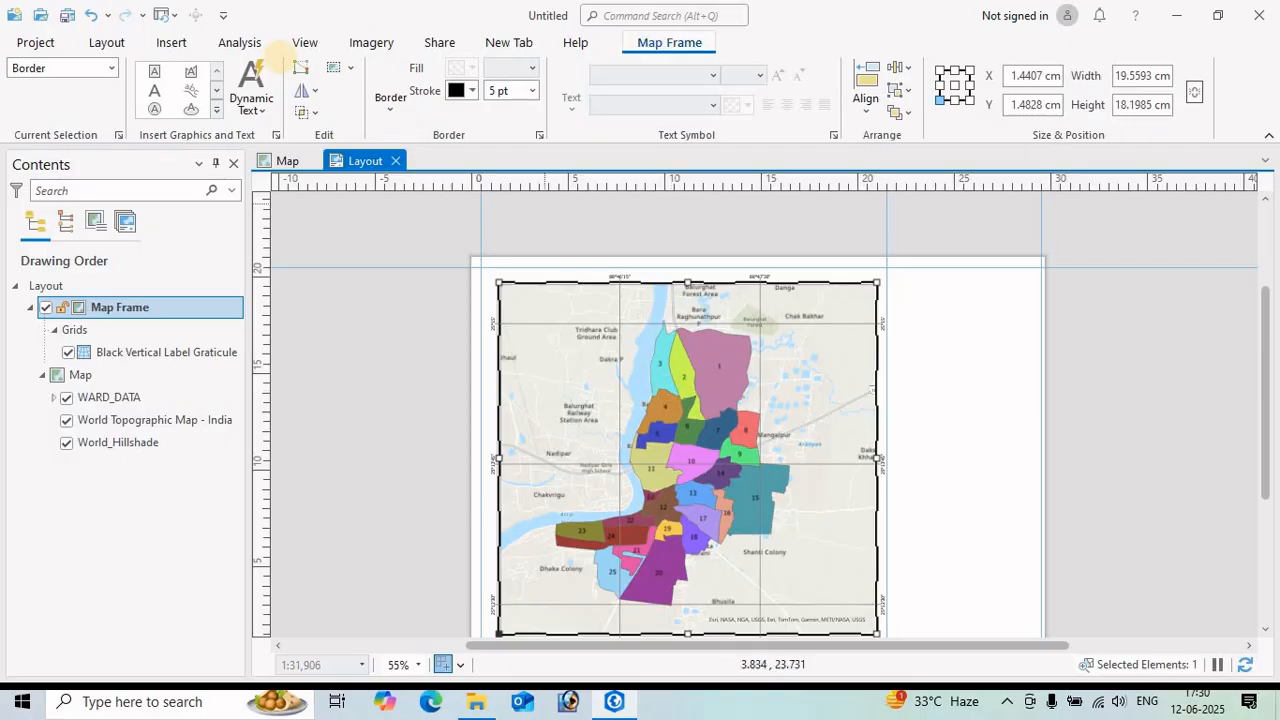
- Insert the second north arrow style of the gallery's first row, about 1.11 by 2.57 cm, inside the map frame's upper-left corner
left_click(107, 44)
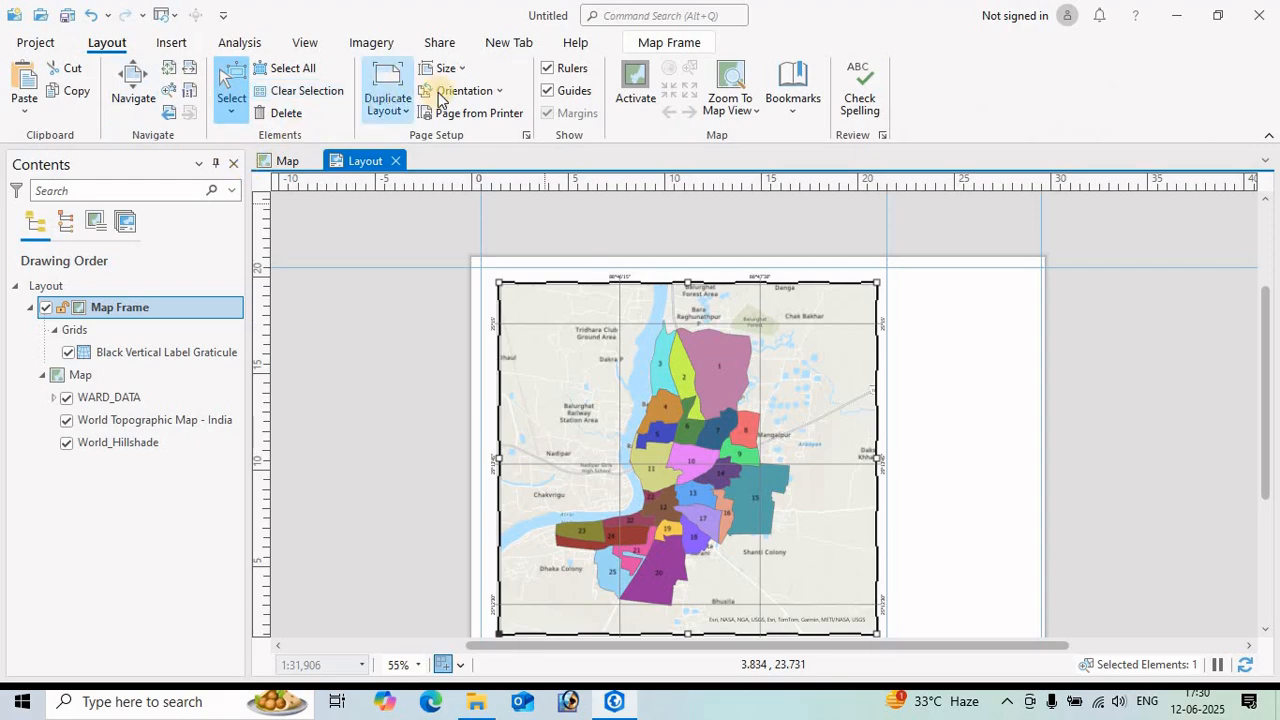
left_click(170, 42)
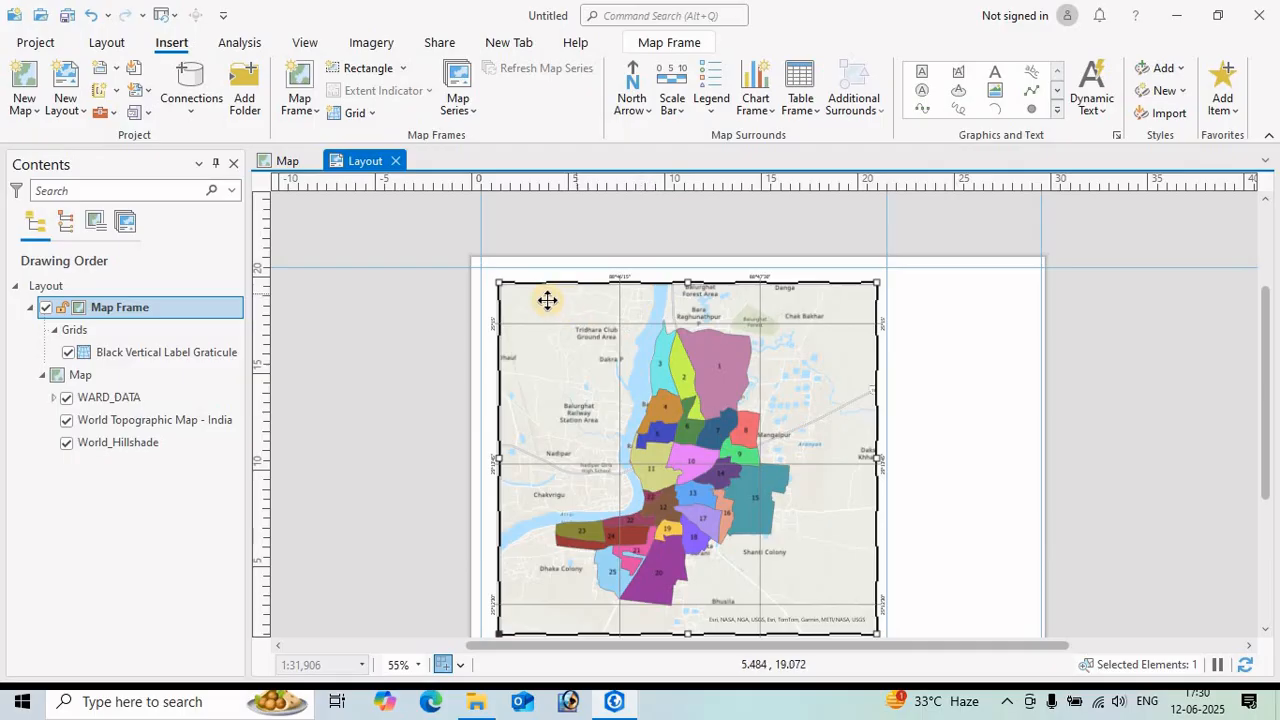
left_click(946, 353)
left_click(817, 362)
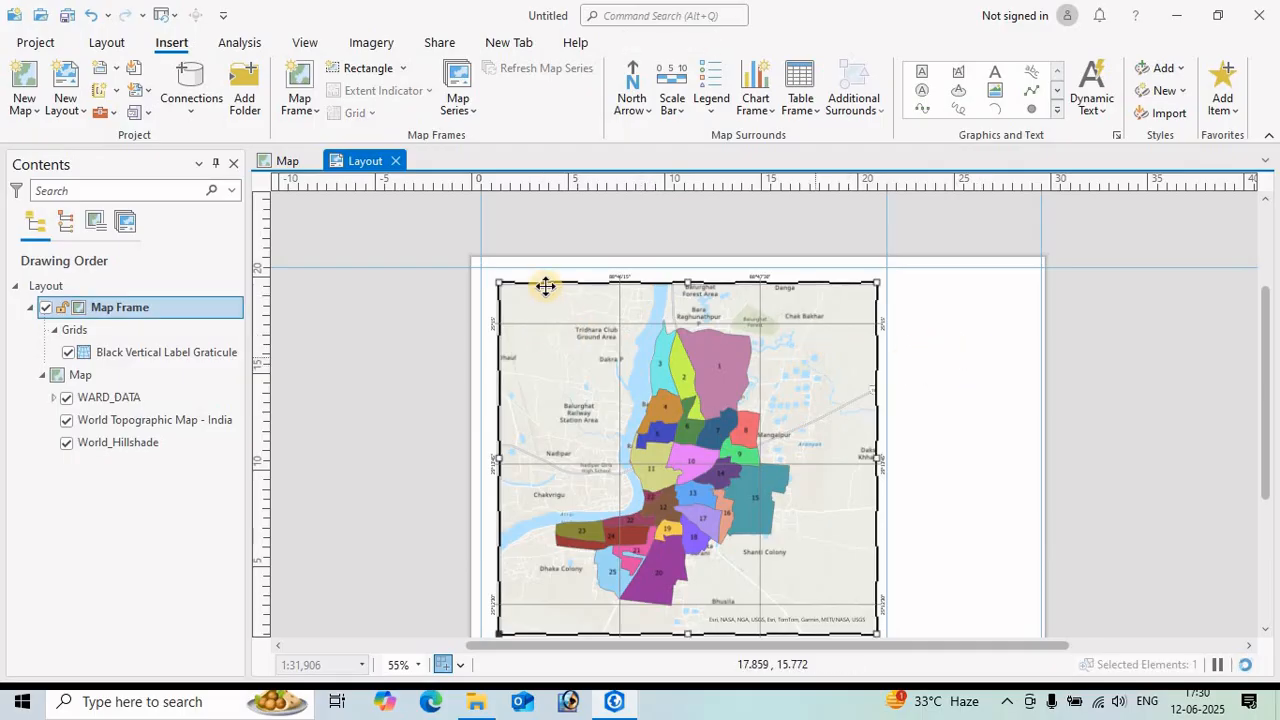
left_click(634, 108)
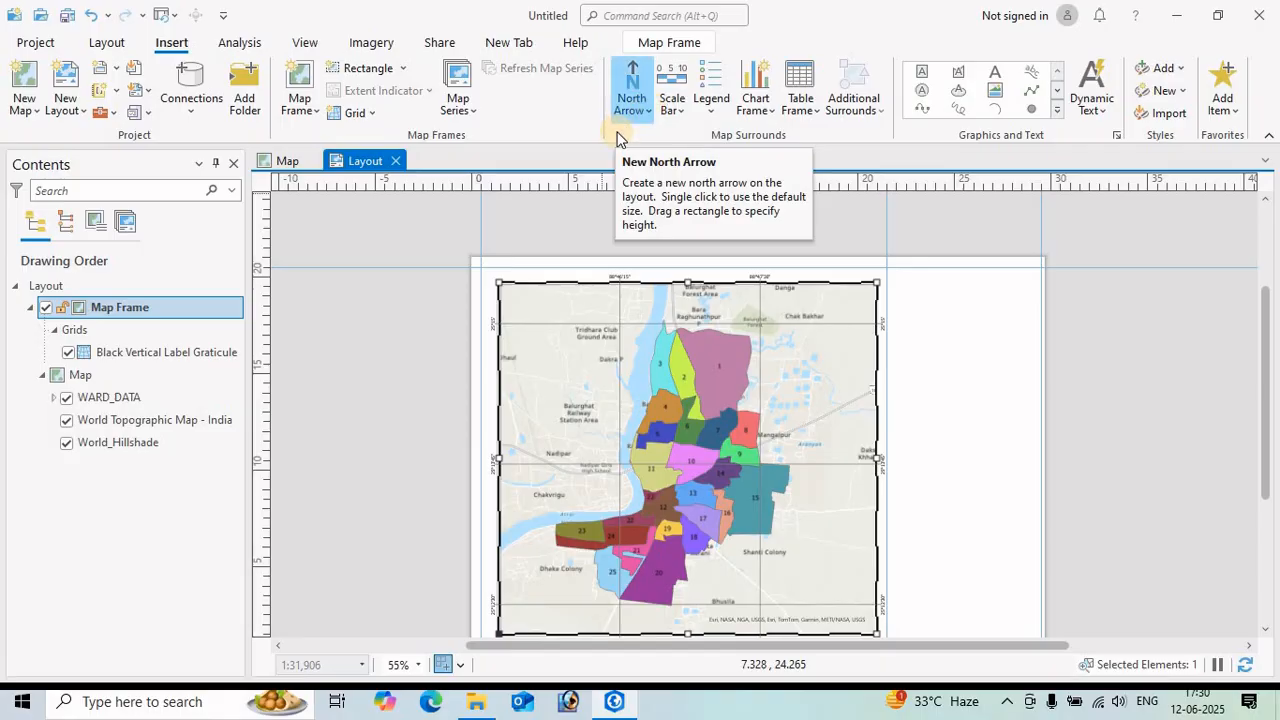
scroll(655, 375, "down", 3)
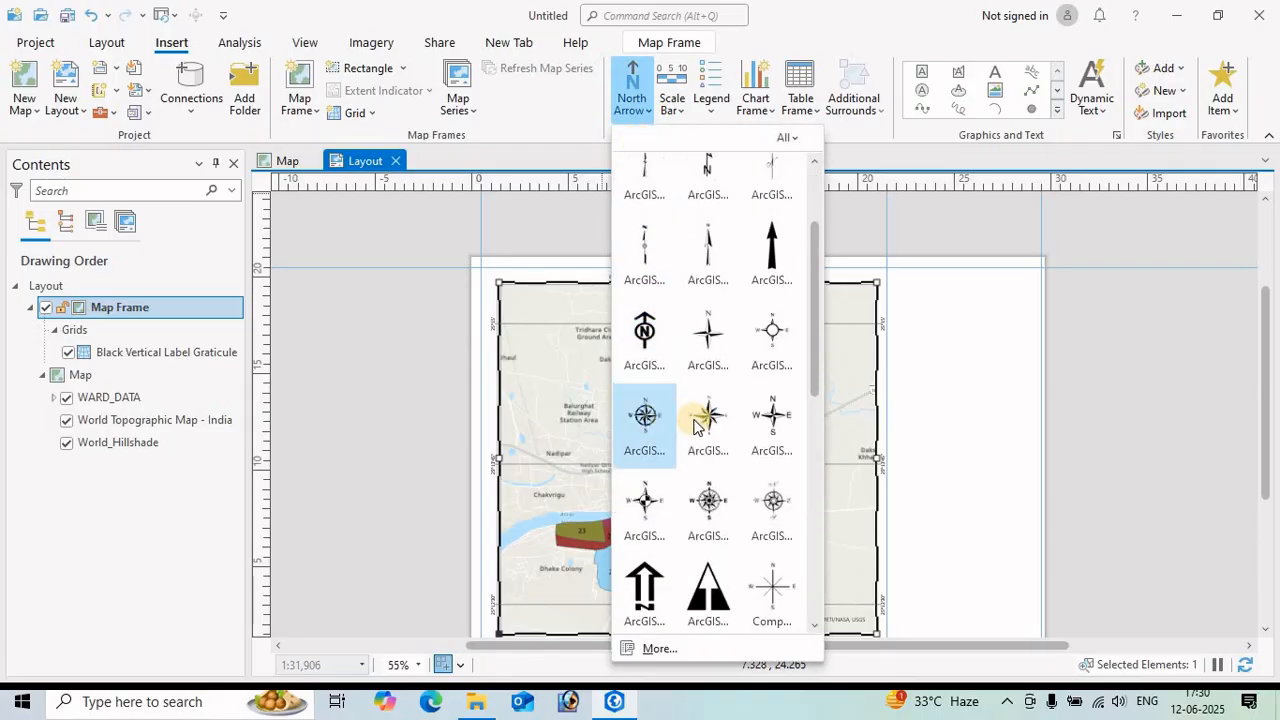
scroll(768, 270, "up", 2)
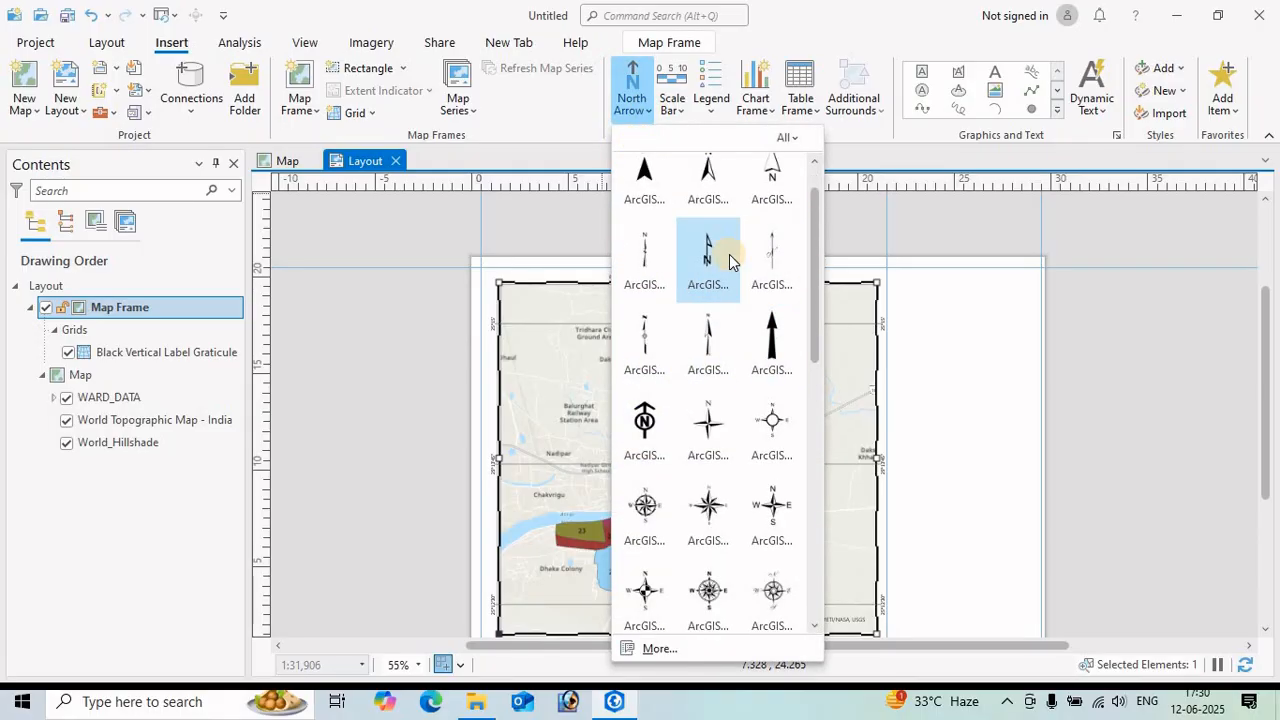
scroll(711, 226, "up", 1)
left_click(705, 216)
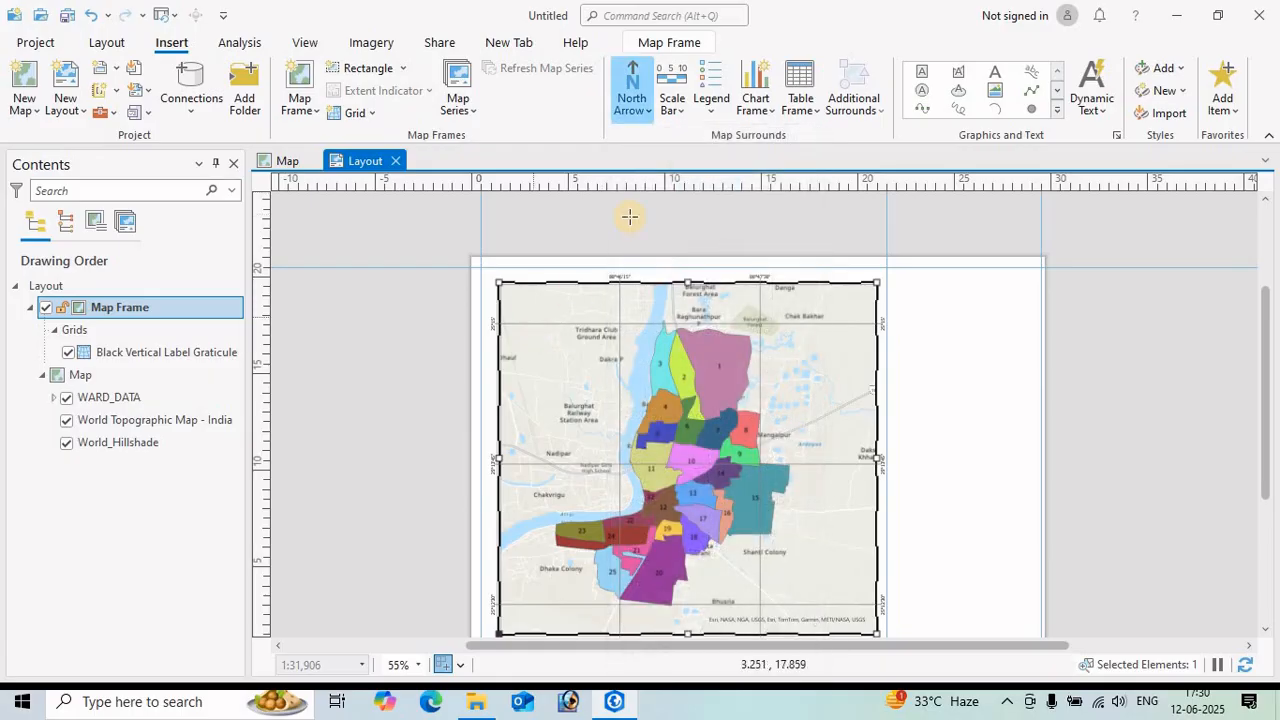
mouse_move(527, 301)
left_mouse_down()
mouse_move(530, 337)
mouse_move(551, 354)
left_mouse_up()
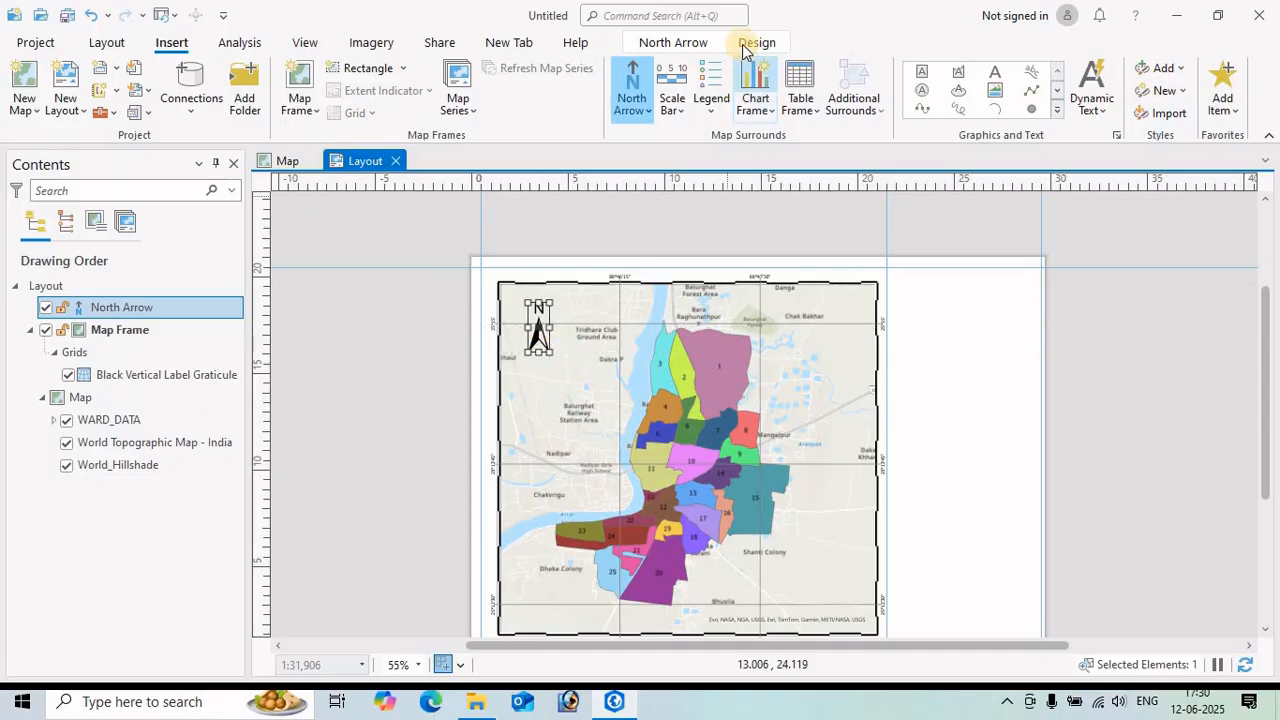
left_click(672, 44)
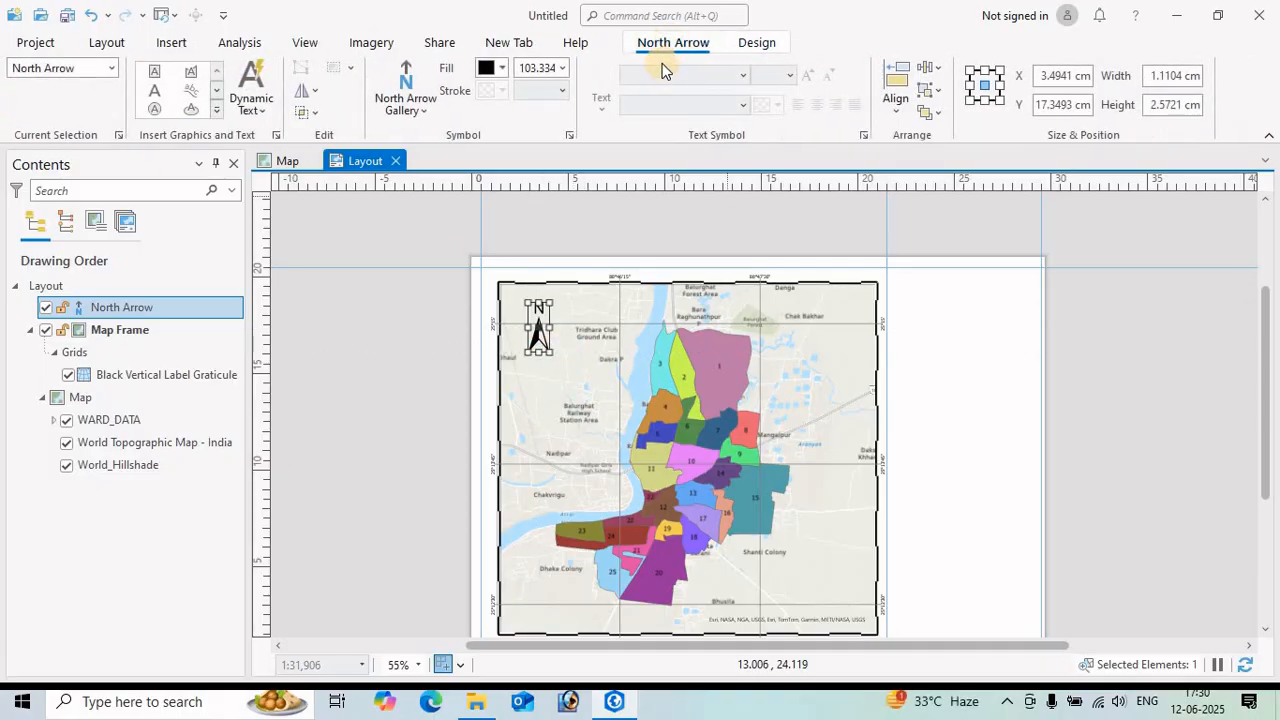
left_click(425, 112)
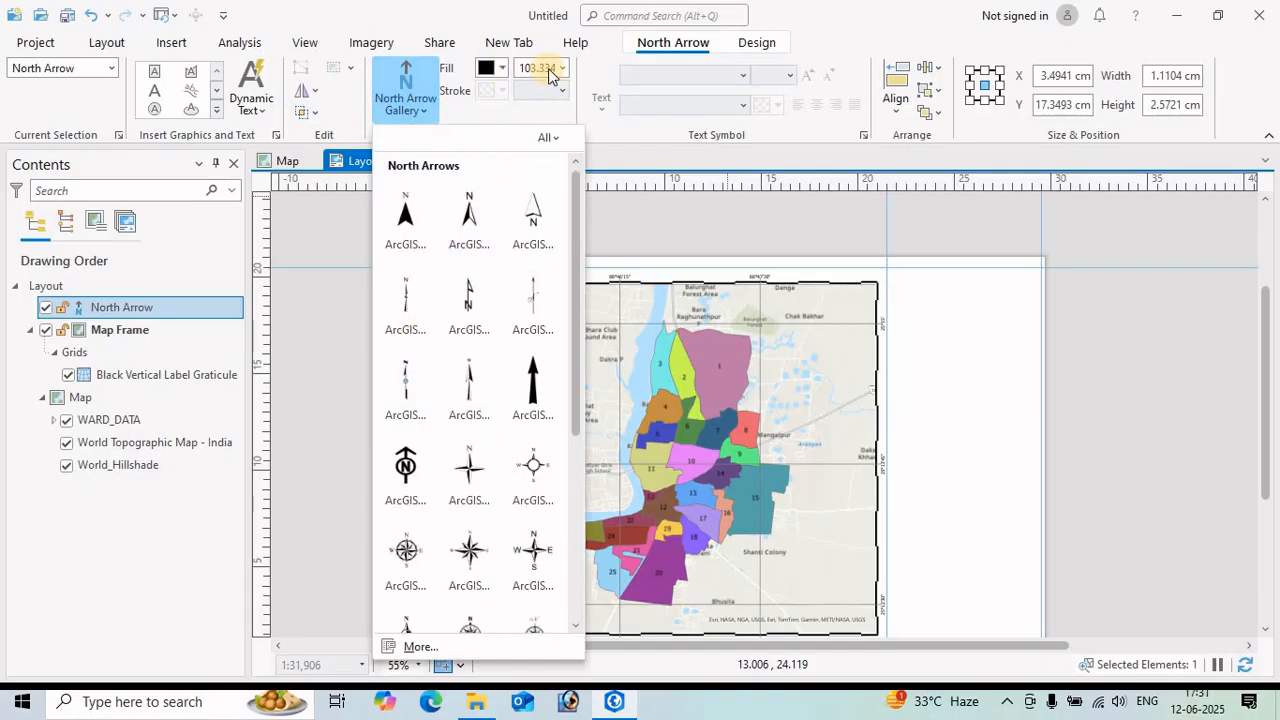
left_click(660, 275)
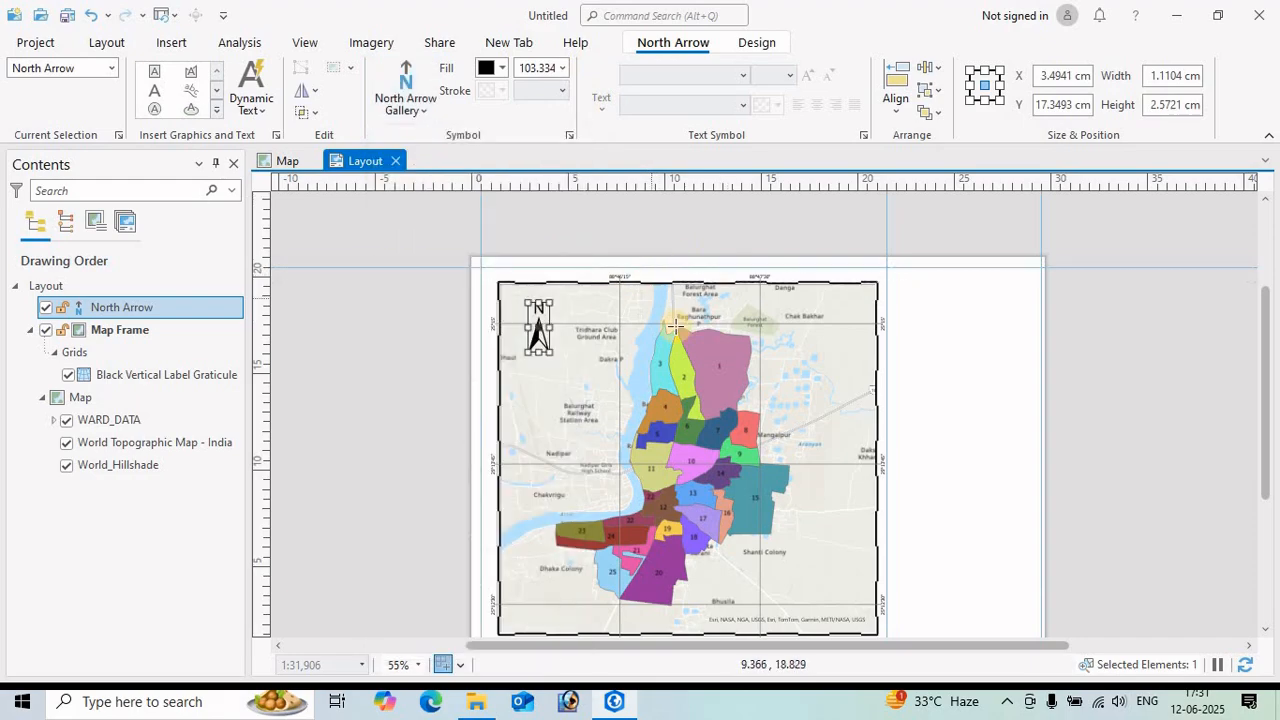
- Move the north arrow slightly closer to the map frame's upper-left corner and deselect it
left_click(97, 44)
left_click(231, 85)
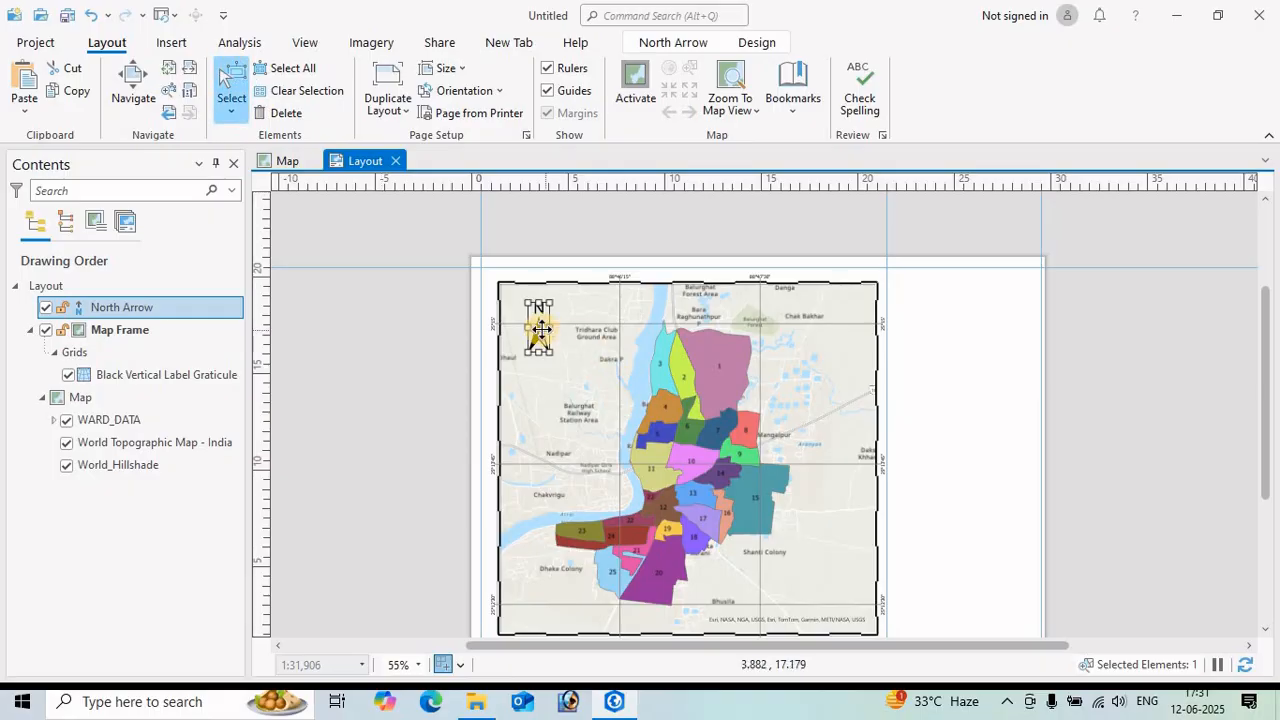
left_click_drag(538, 353, 515, 318)
left_click(488, 388)
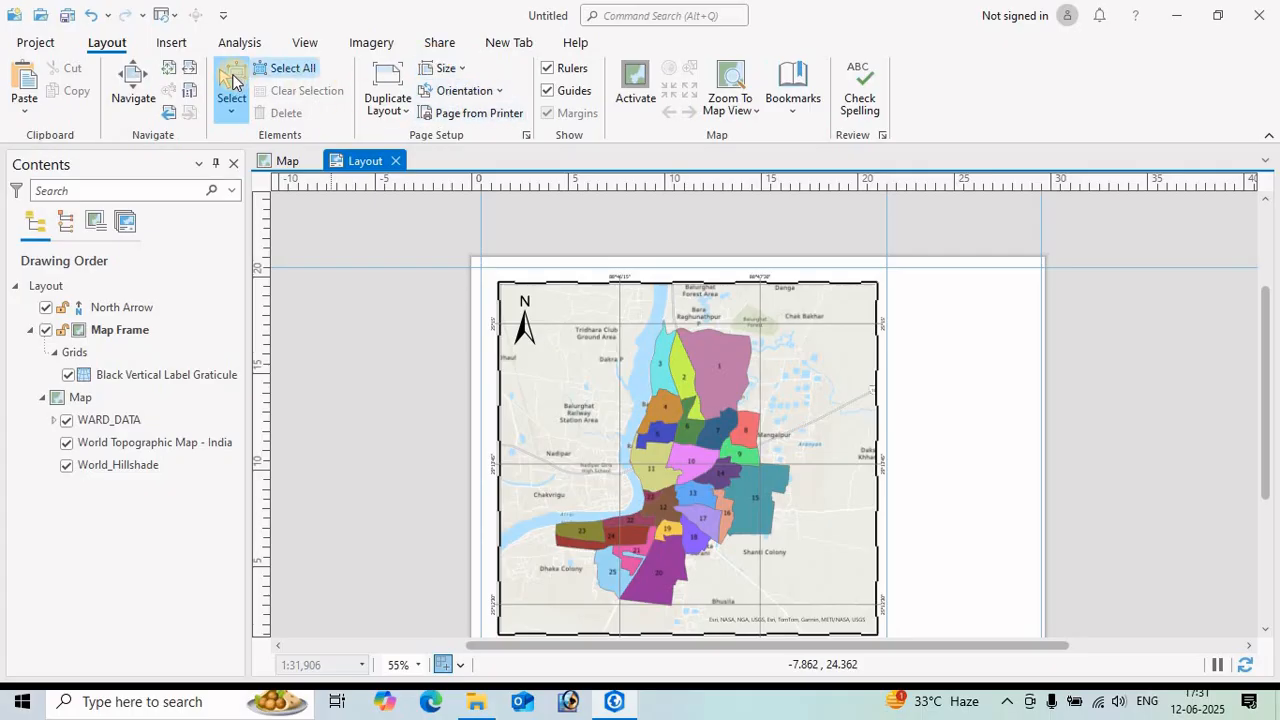
- Insert an imperial double alternating scale bar about 4.7 cm wide in the map frame's lower-left corner, below Dhaka Colony
left_click(172, 43)
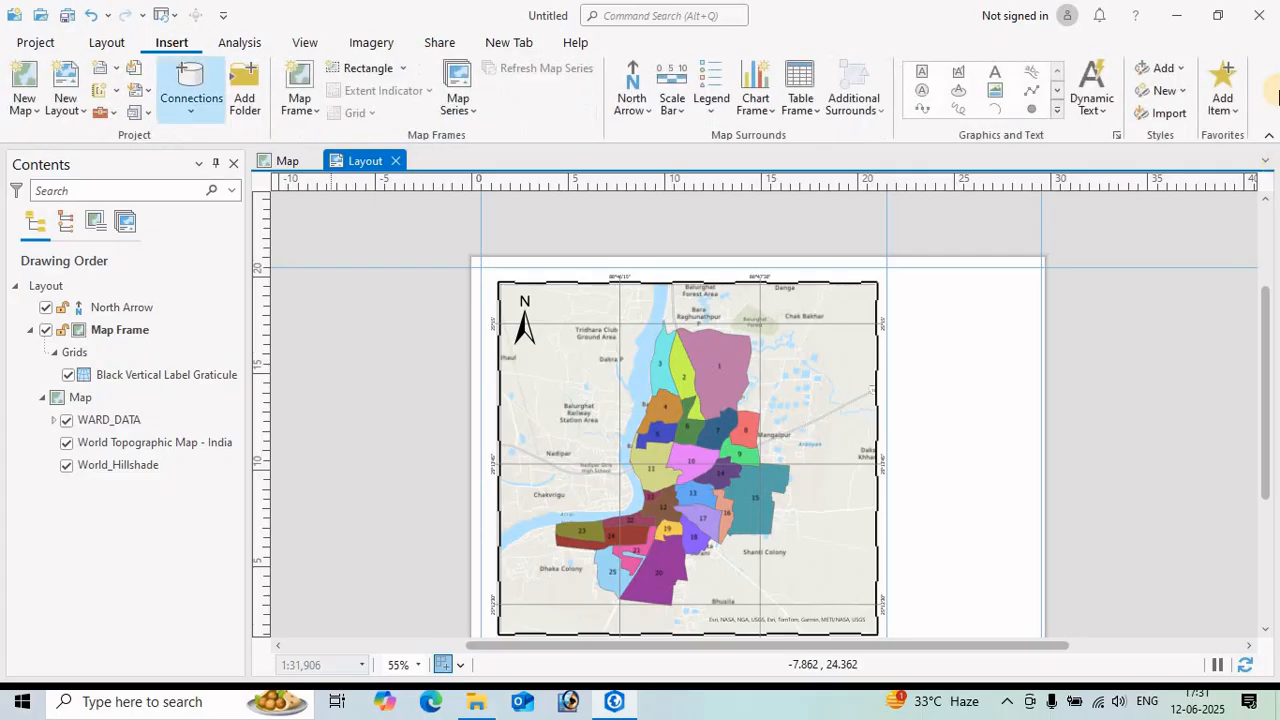
left_click(674, 84)
left_click(681, 112)
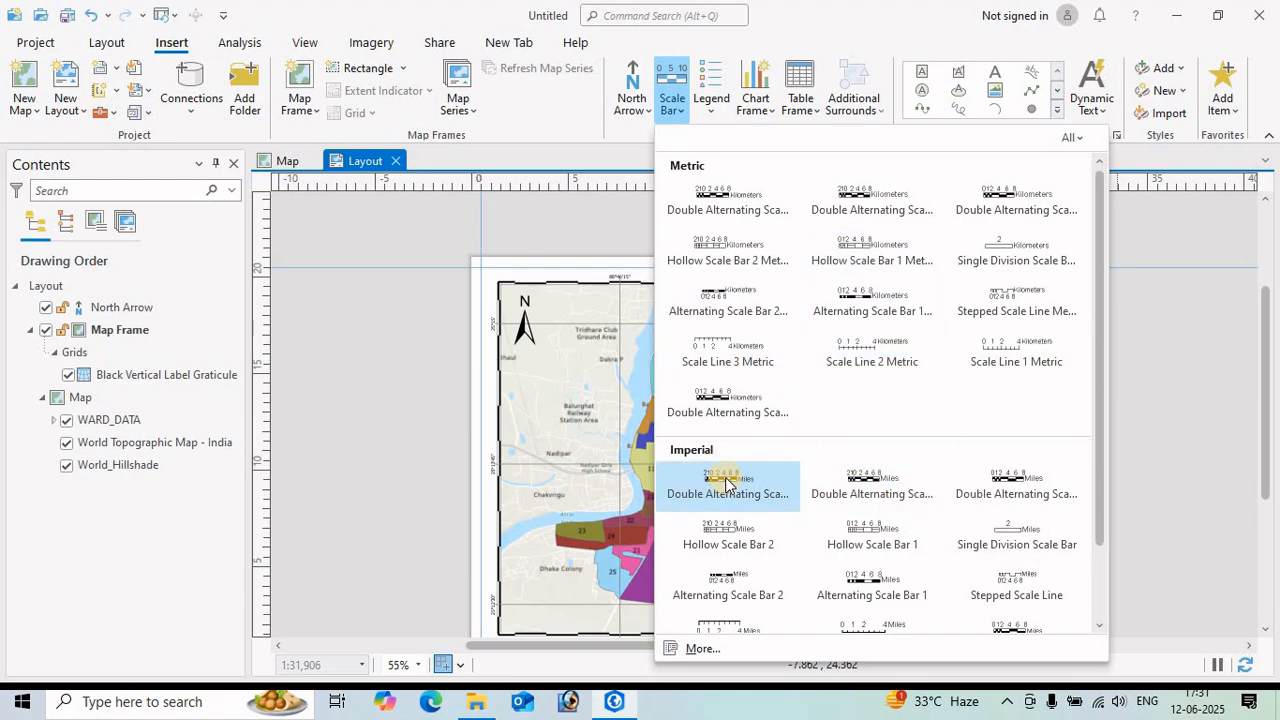
left_click(860, 480)
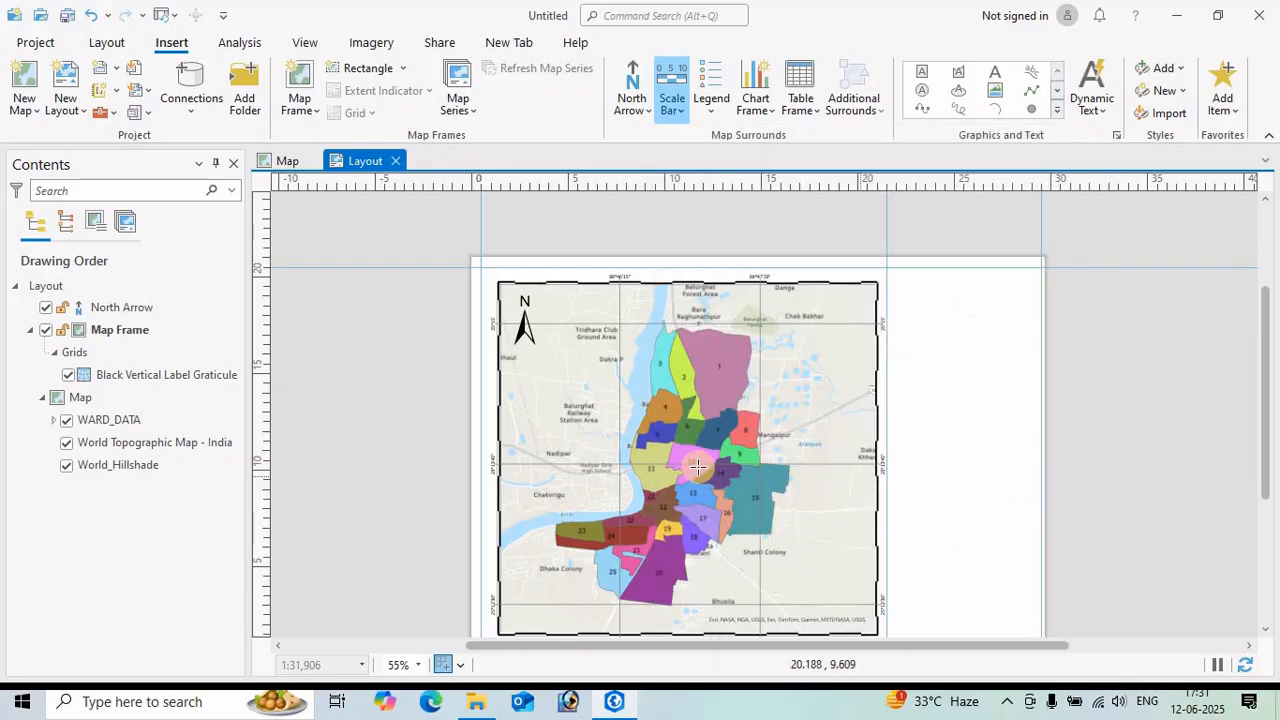
scroll(549, 631, "down", 2)
scroll(543, 623, "up", 10)
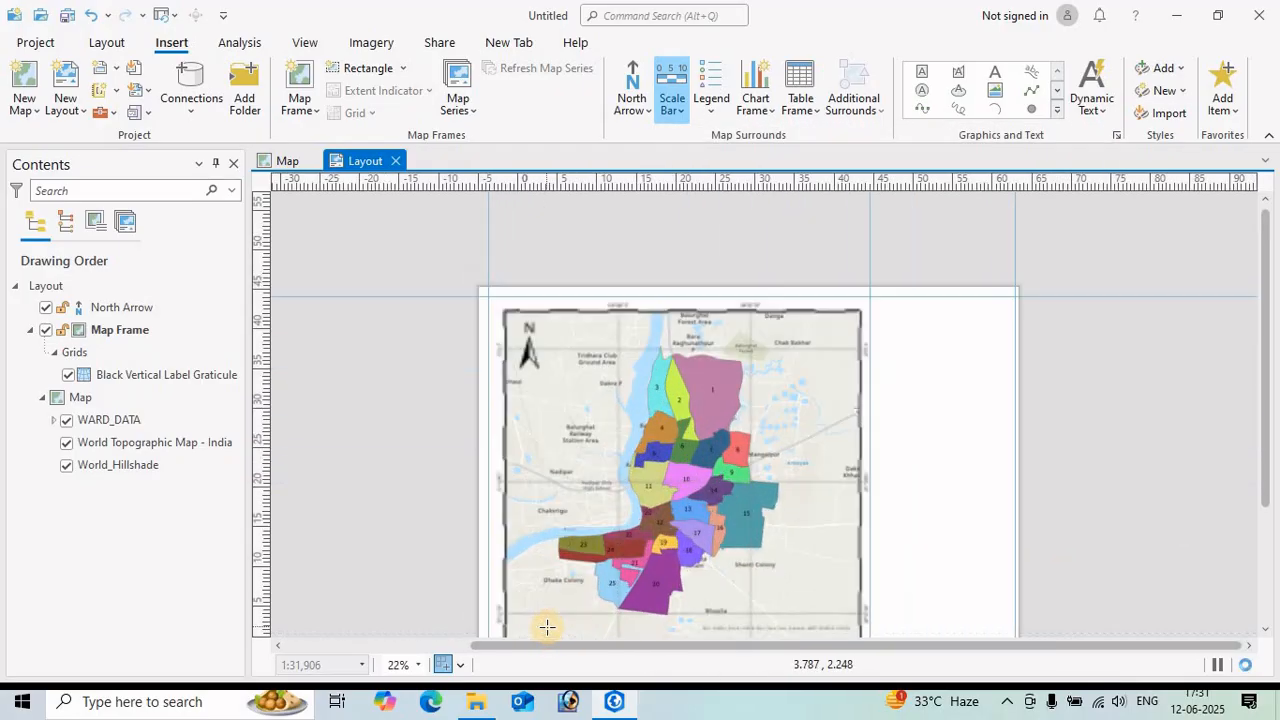
scroll(465, 560, "down", 5)
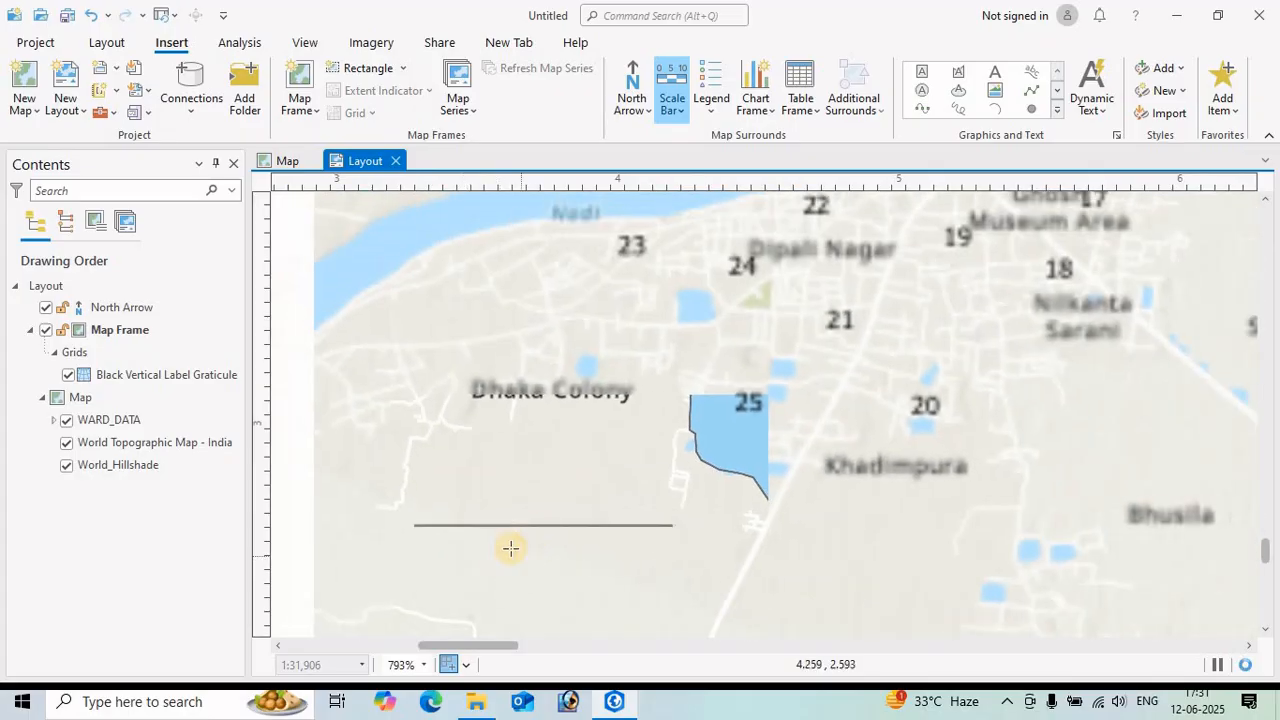
left_click_drag(365, 550, 714, 606)
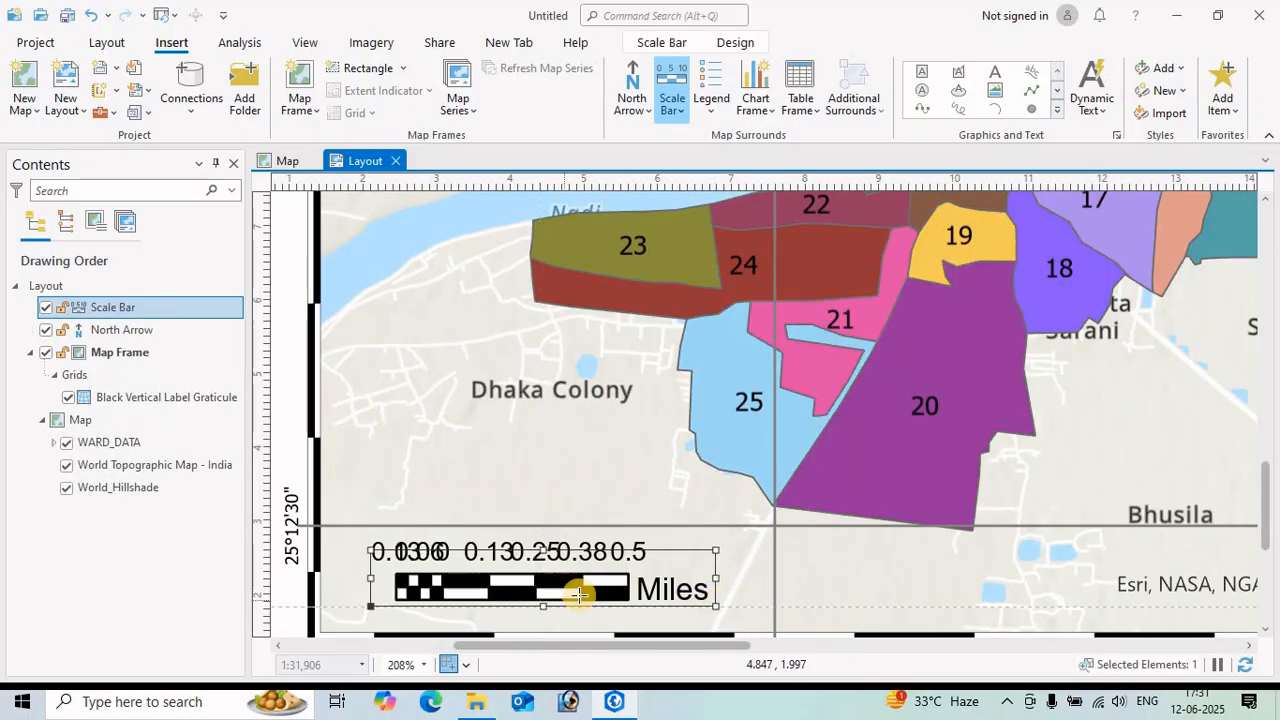
scroll(586, 586, "down", 3)
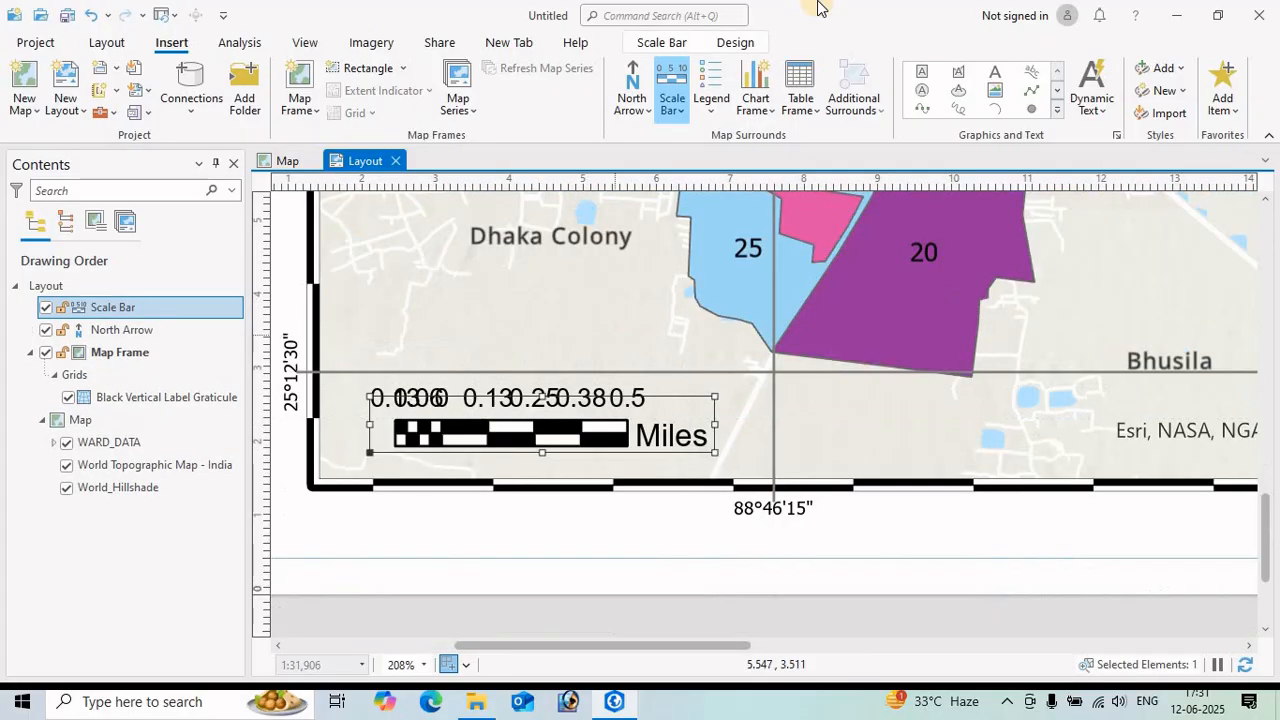
- Open the scale bar's properties and set its map units to Kilometers
left_click(105, 42)
left_click(230, 84)
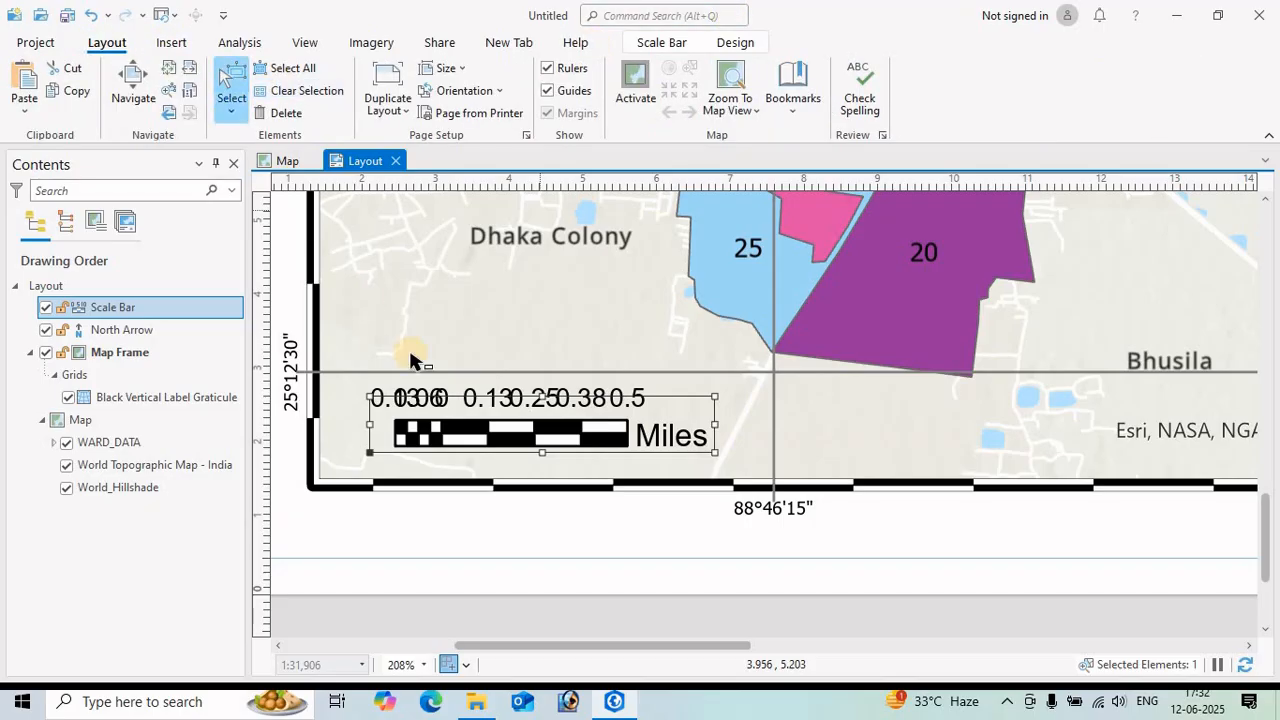
right_click(487, 425)
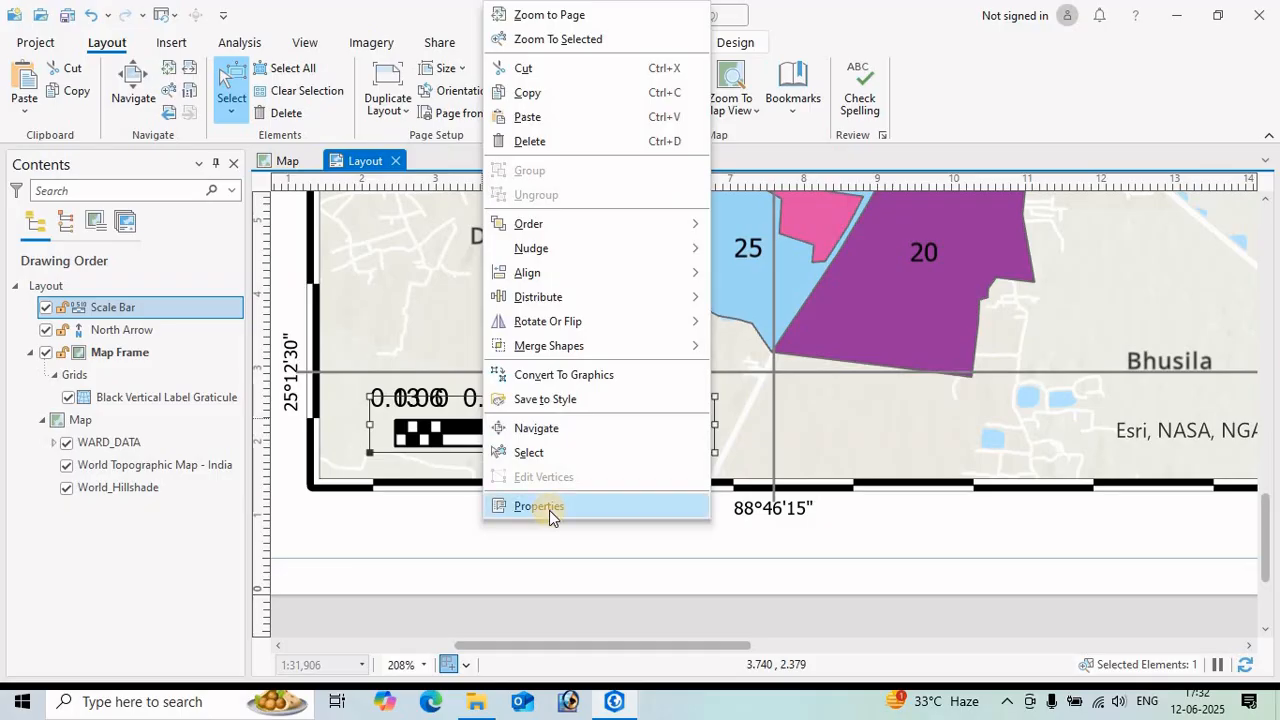
left_click(549, 507)
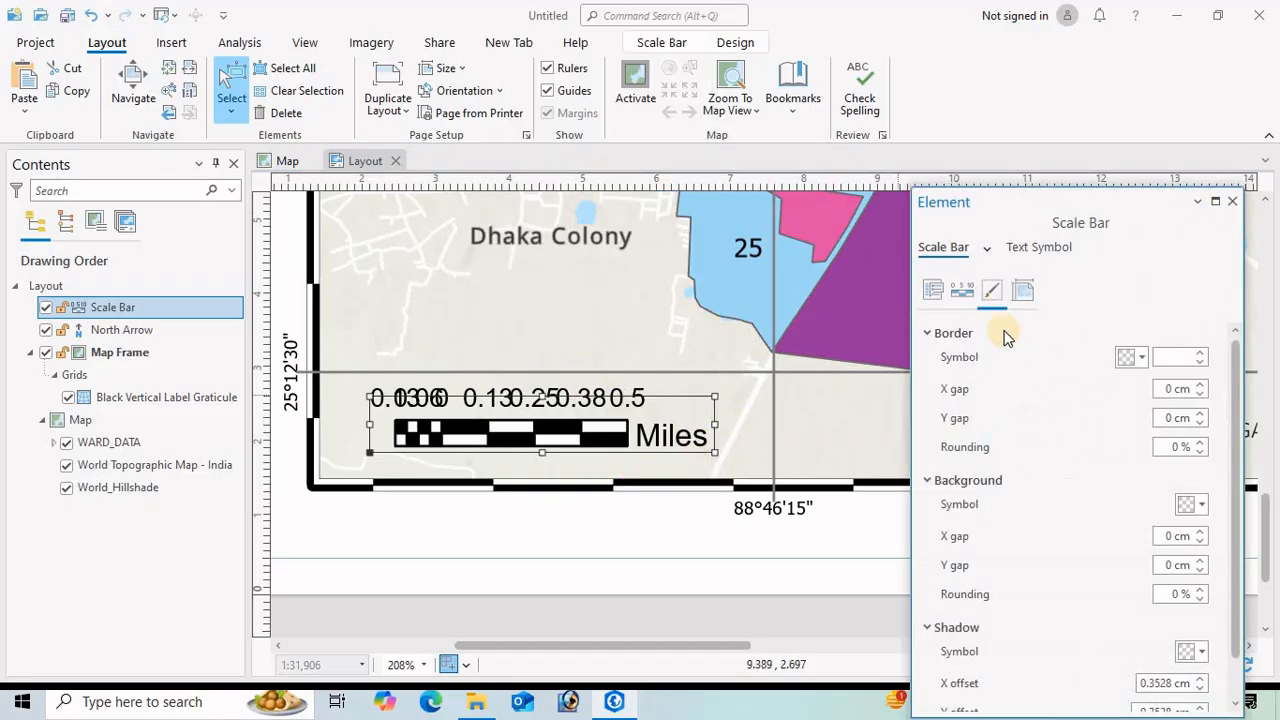
left_click(934, 293)
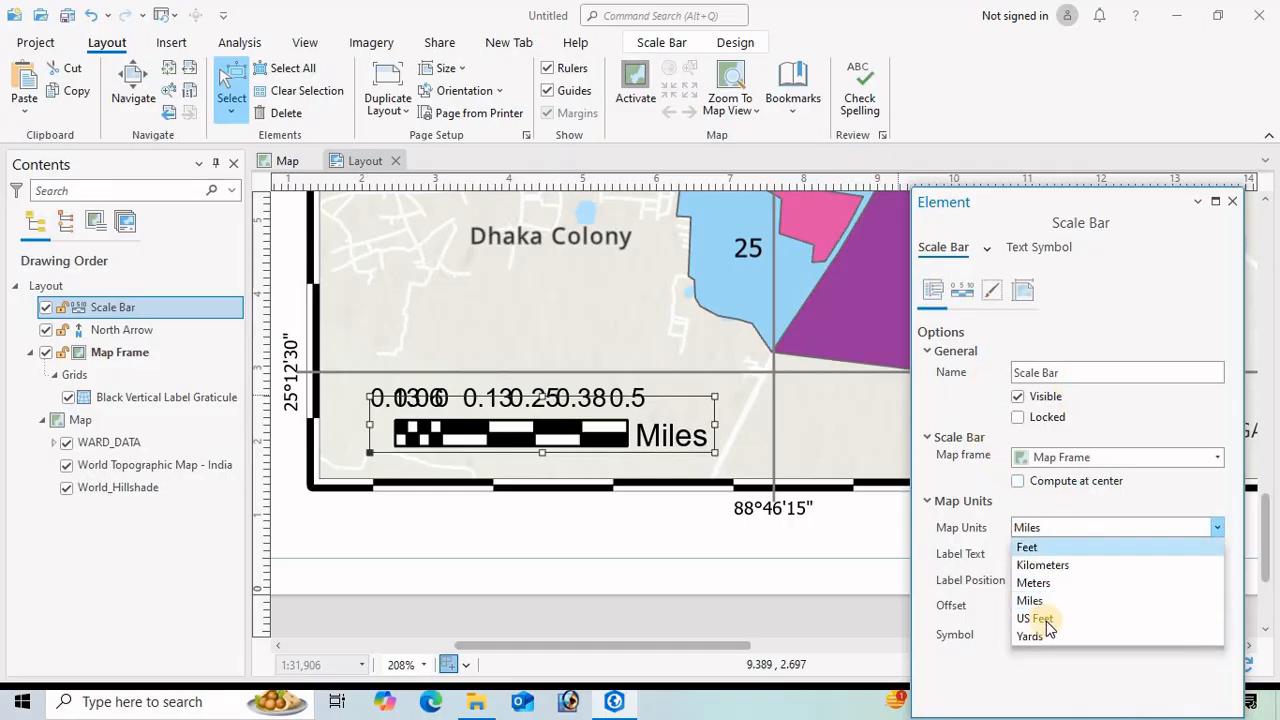
left_click(1037, 563)
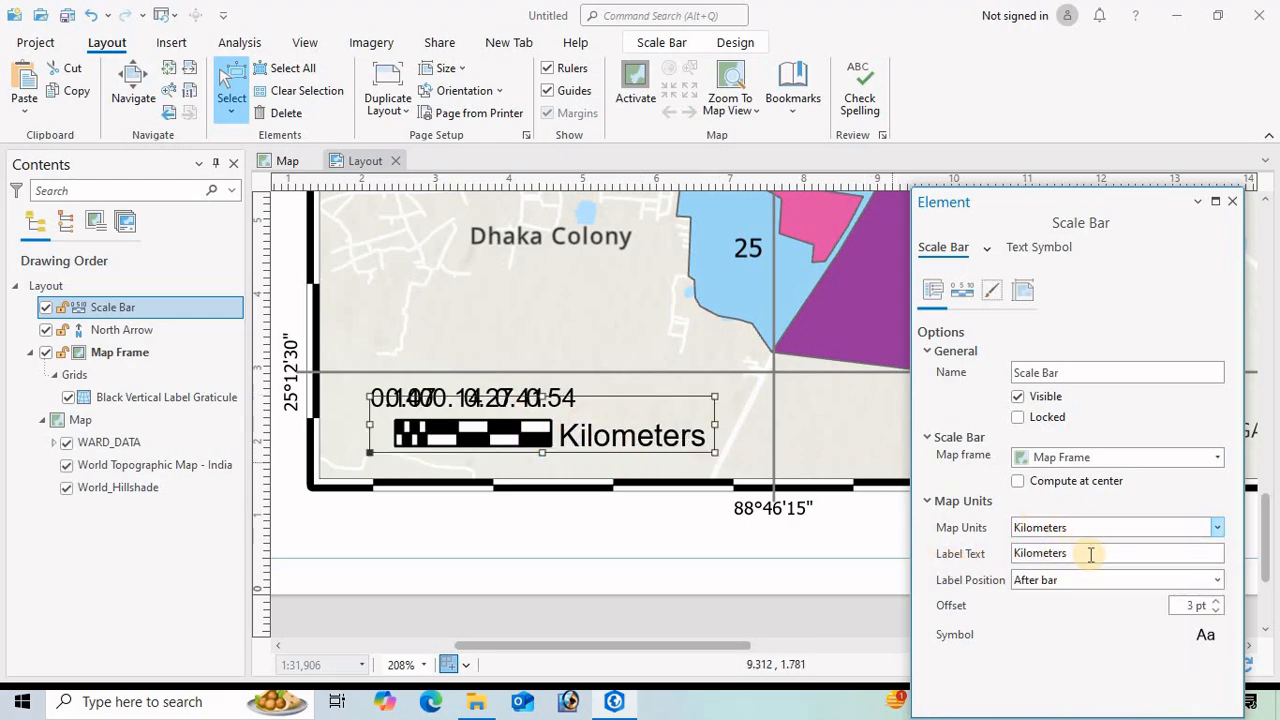
- Set the scale bar's unit label text to km and its label position to Below both ends
left_click_drag(1085, 556, 965, 562)
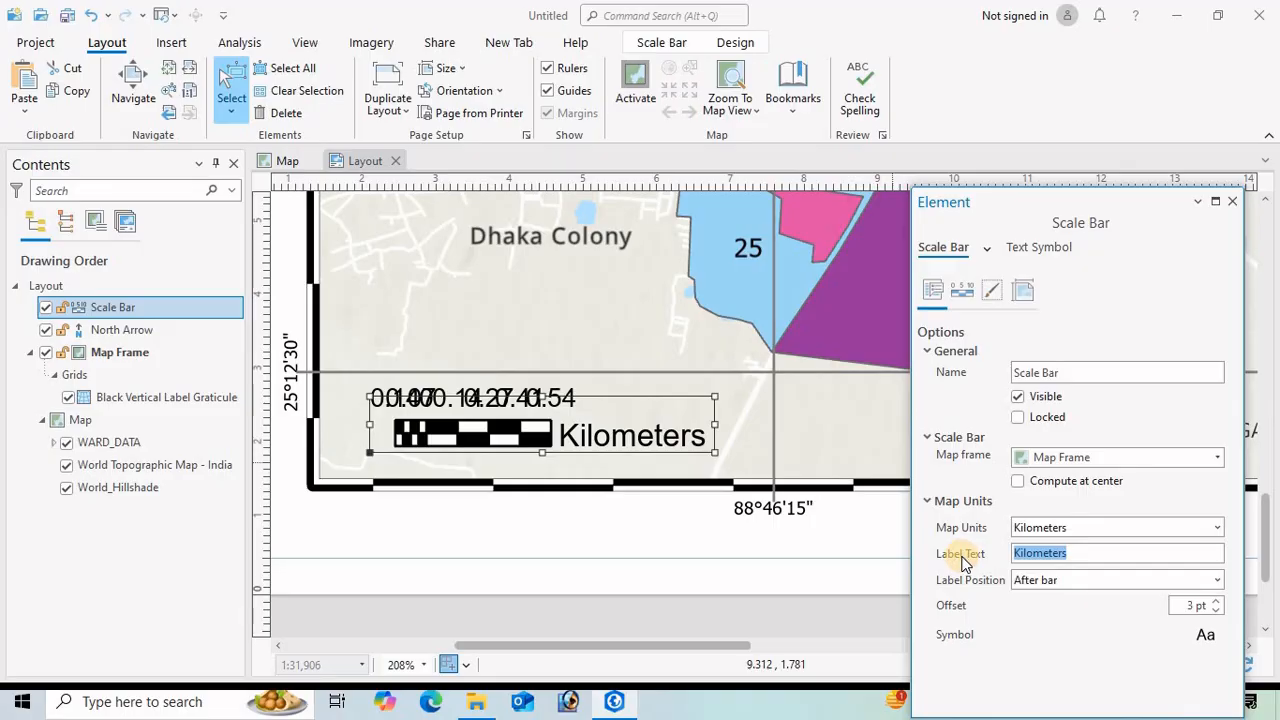
key("BackSpace")
type("km")
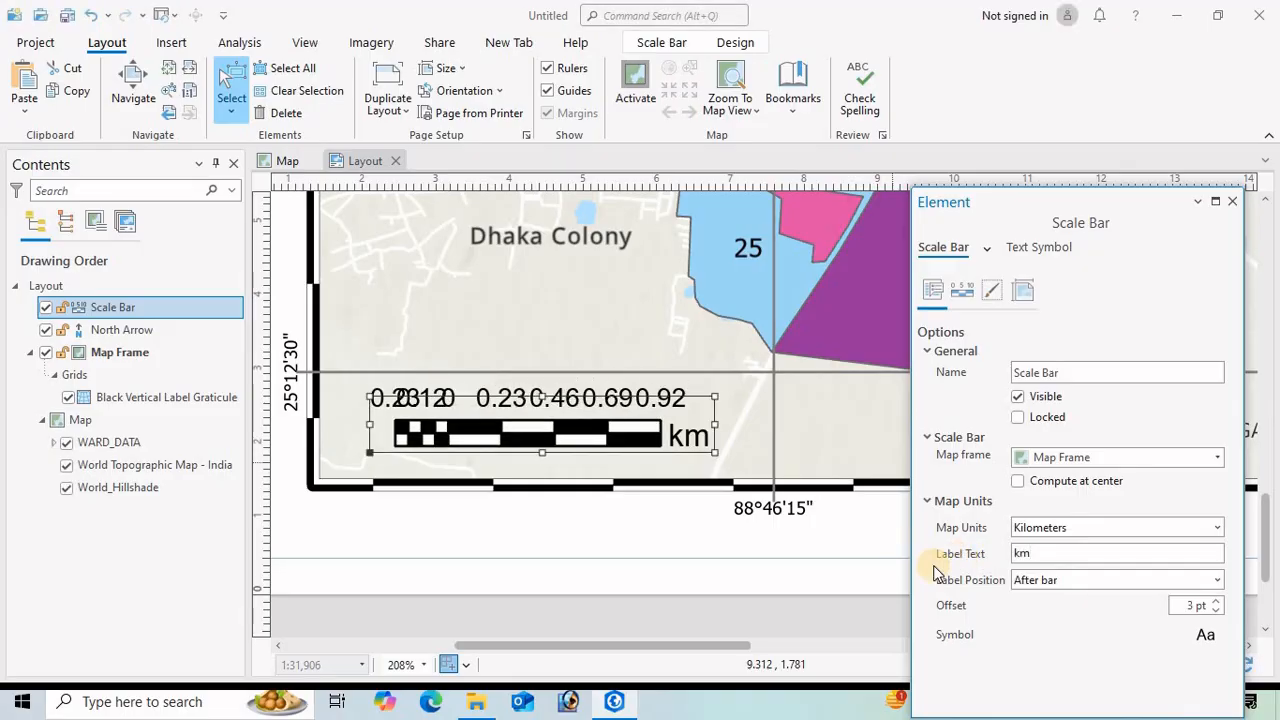
left_click(1068, 582)
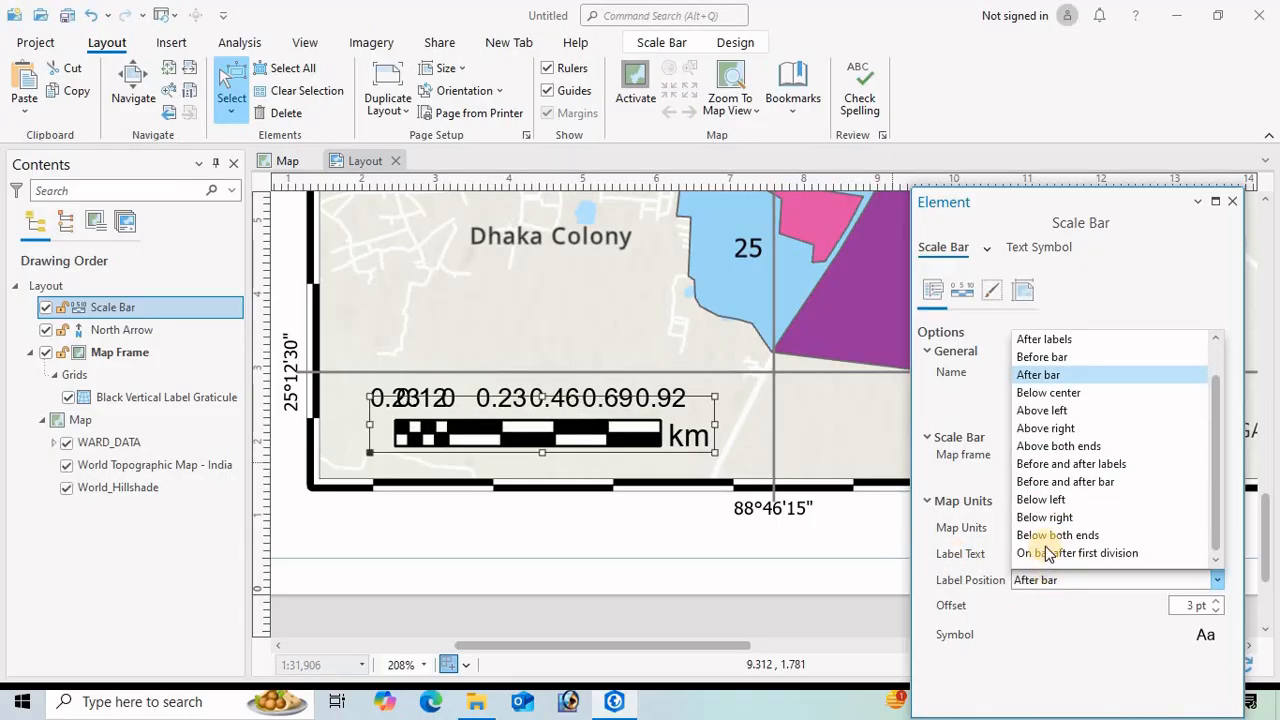
left_click(1048, 537)
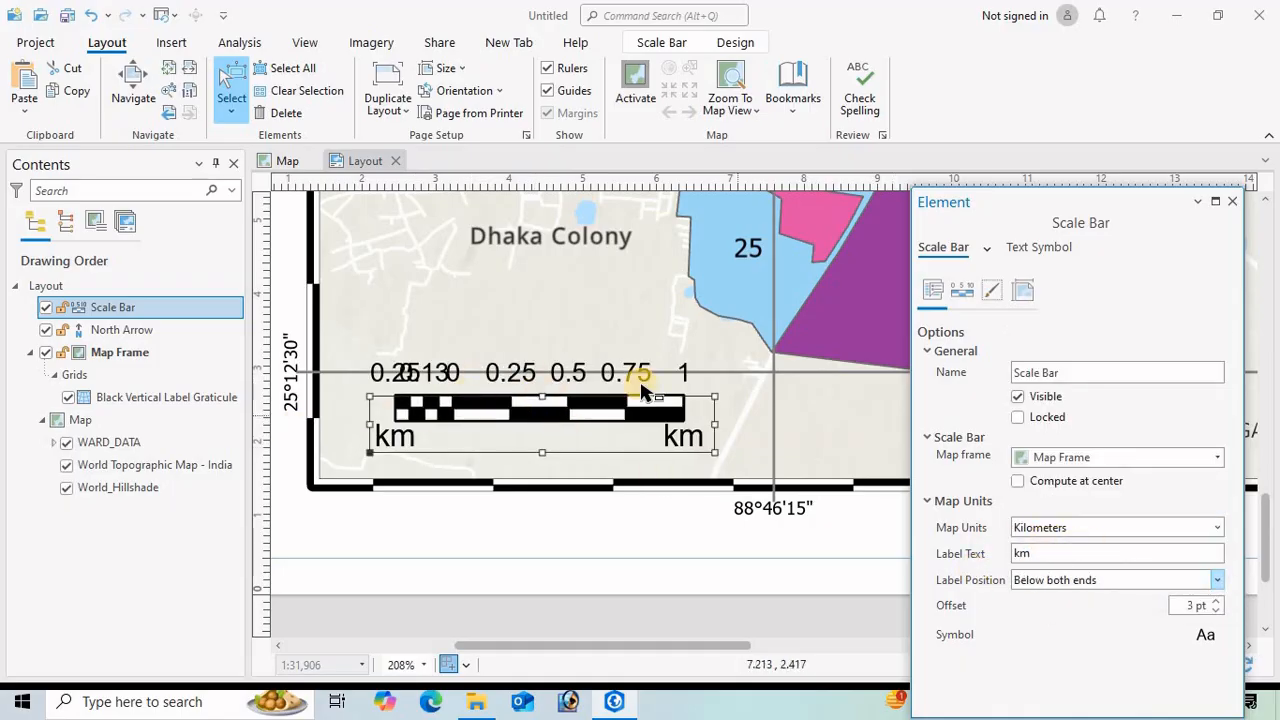
- Set the scale bar to 3 divisions and 2 subdivisions
left_click(958, 290)
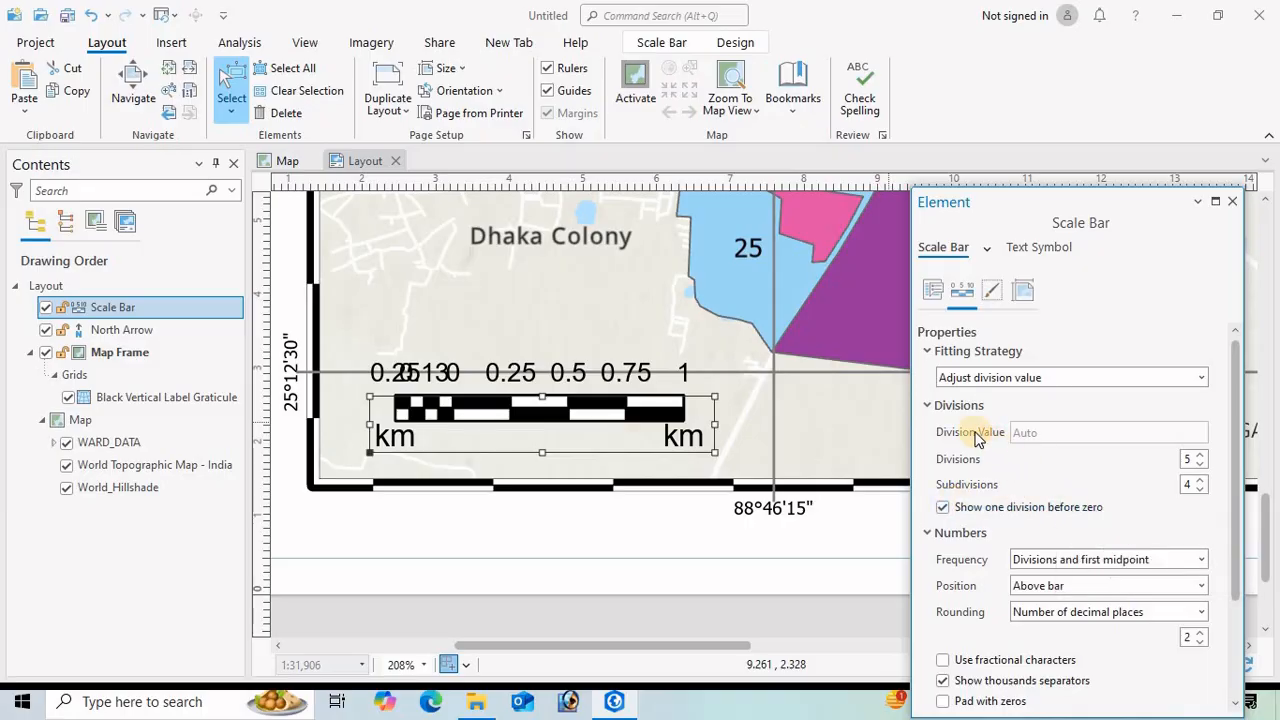
left_click(1200, 464)
left_click(1200, 464)
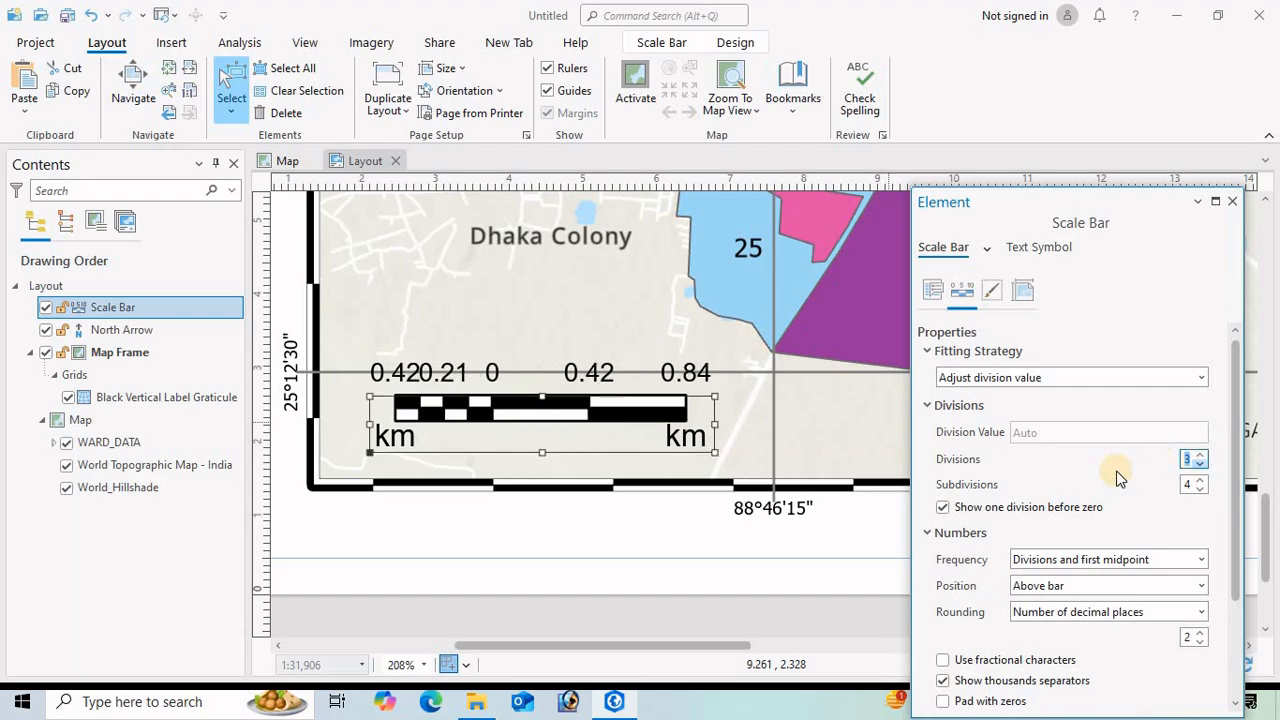
left_click(1200, 489)
left_click(1200, 489)
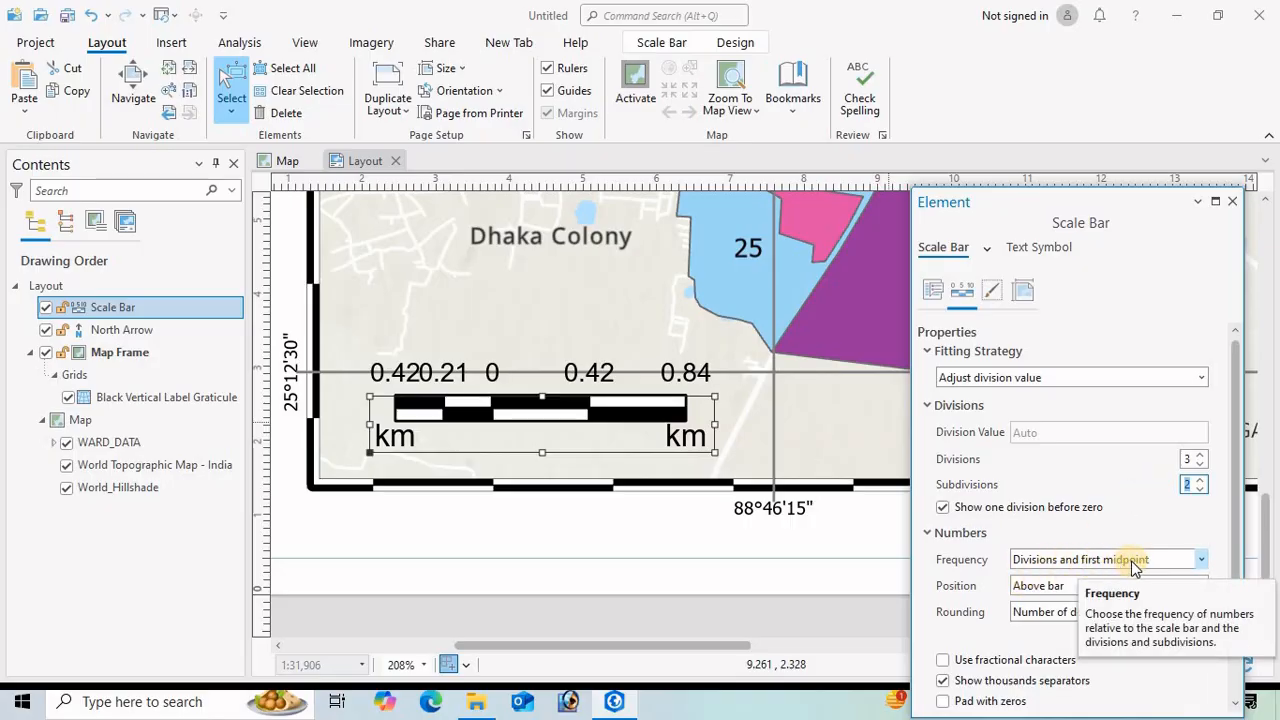
- Round the scale bar's numbers to 1 decimal place
left_click_drag(1237, 509, 1237, 568)
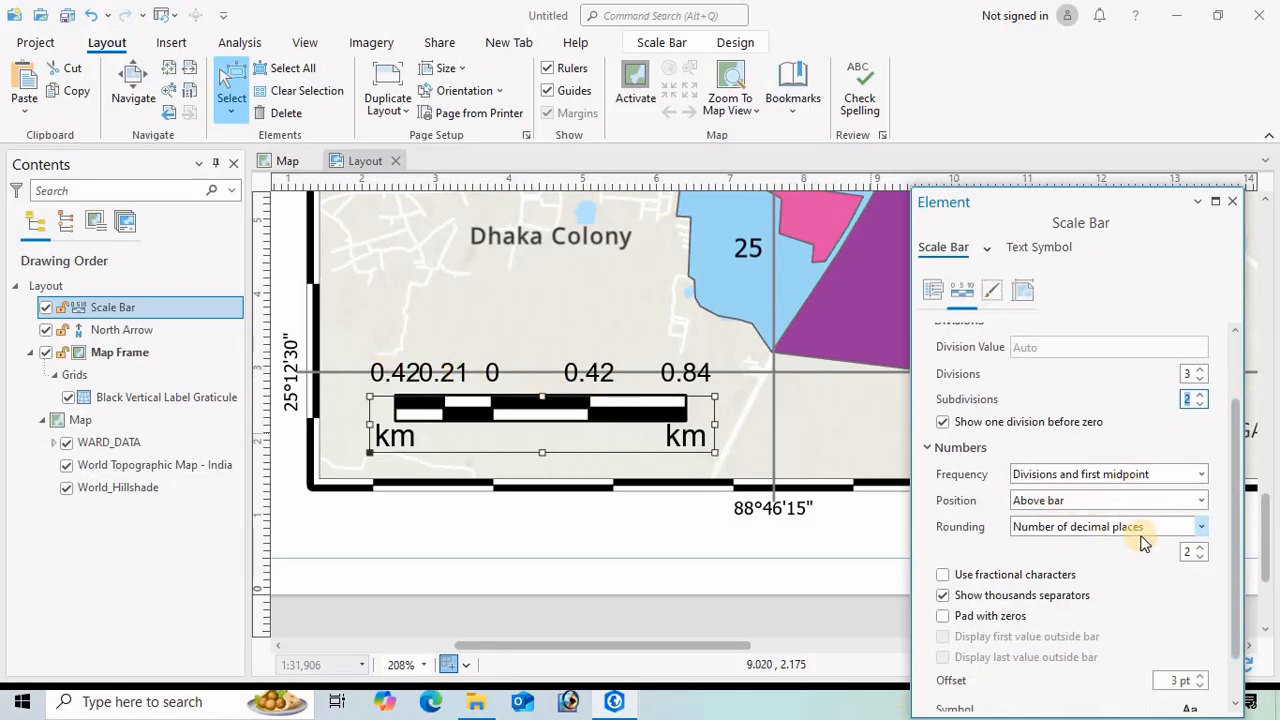
left_click(1200, 528)
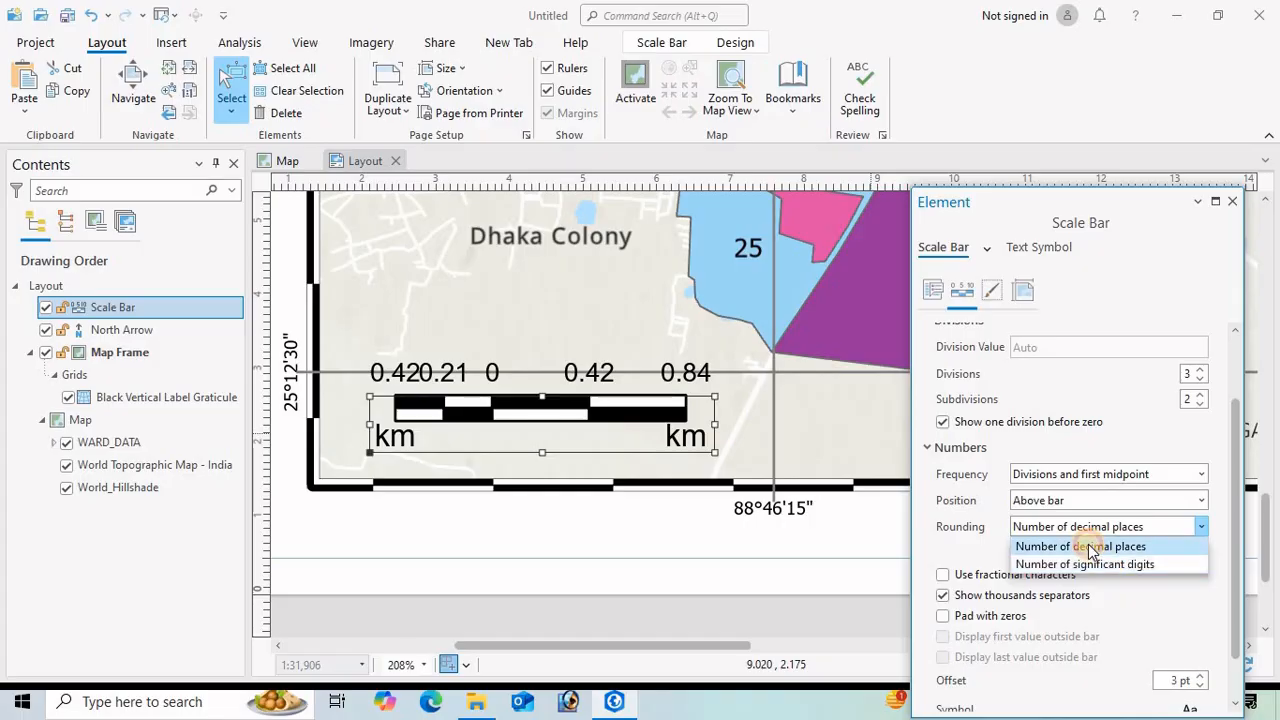
left_click(1089, 548)
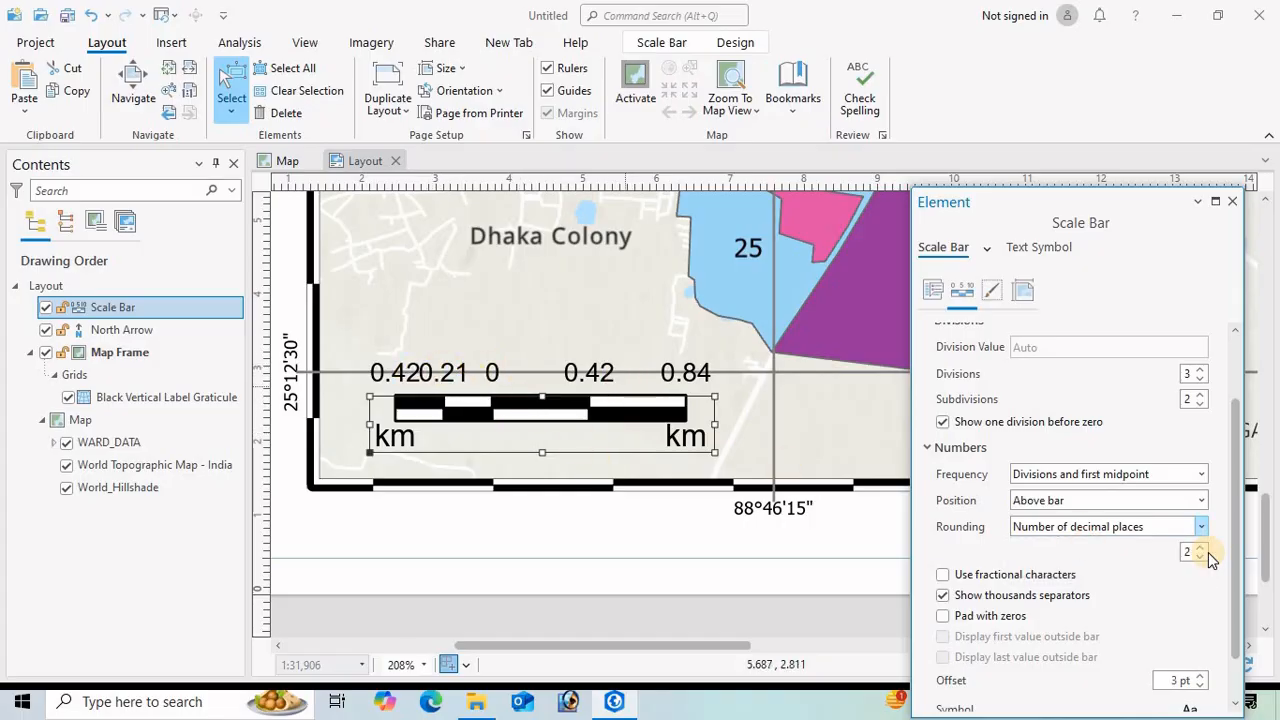
left_click_drag(1190, 552, 1180, 551)
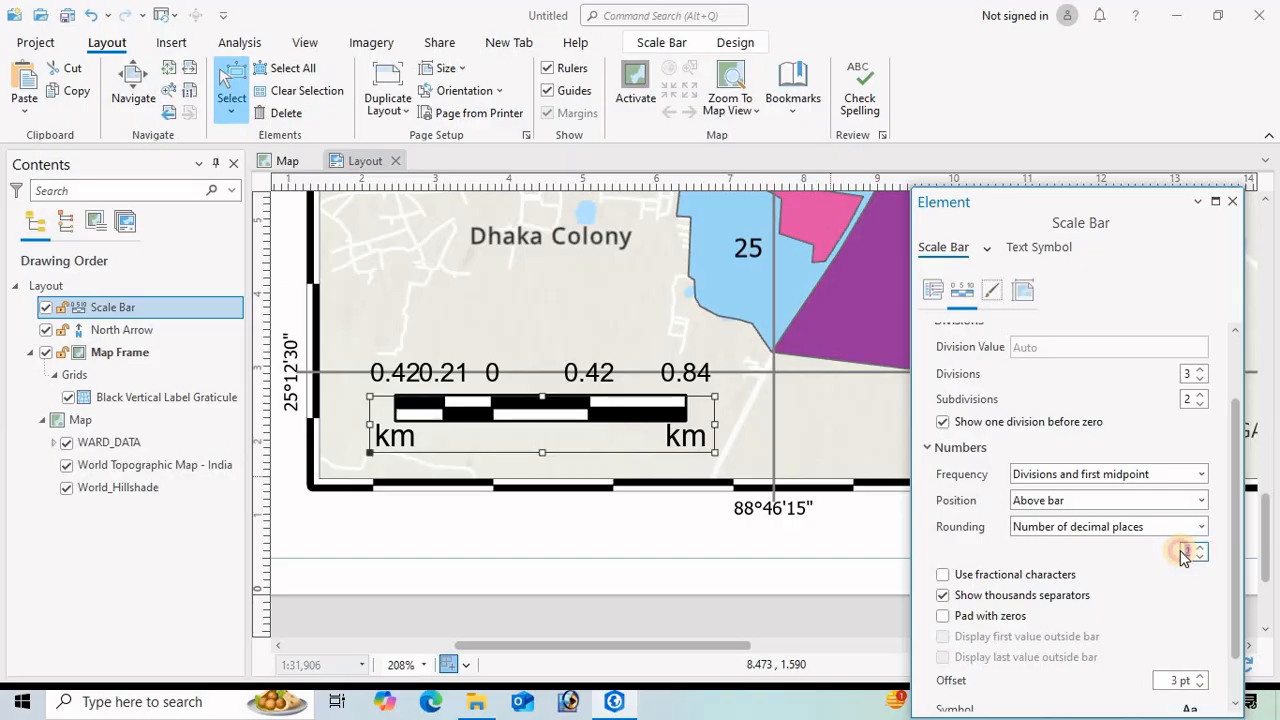
type("1")
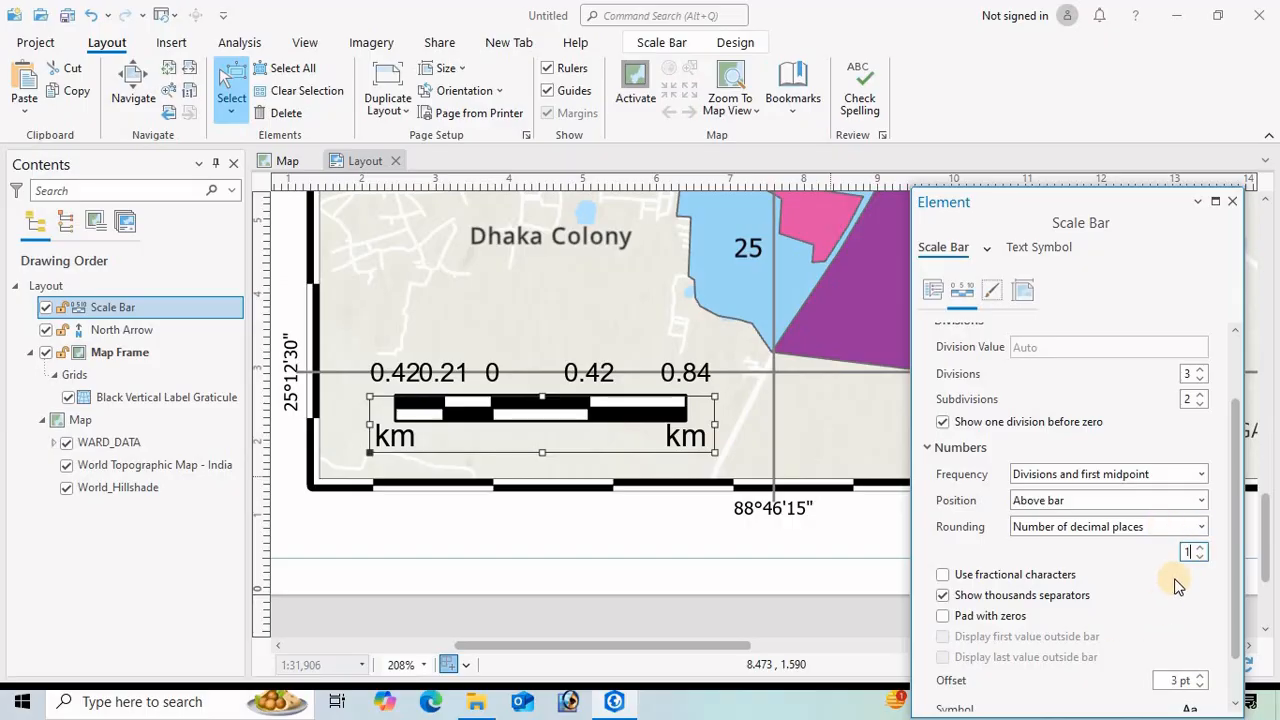
key("Return")
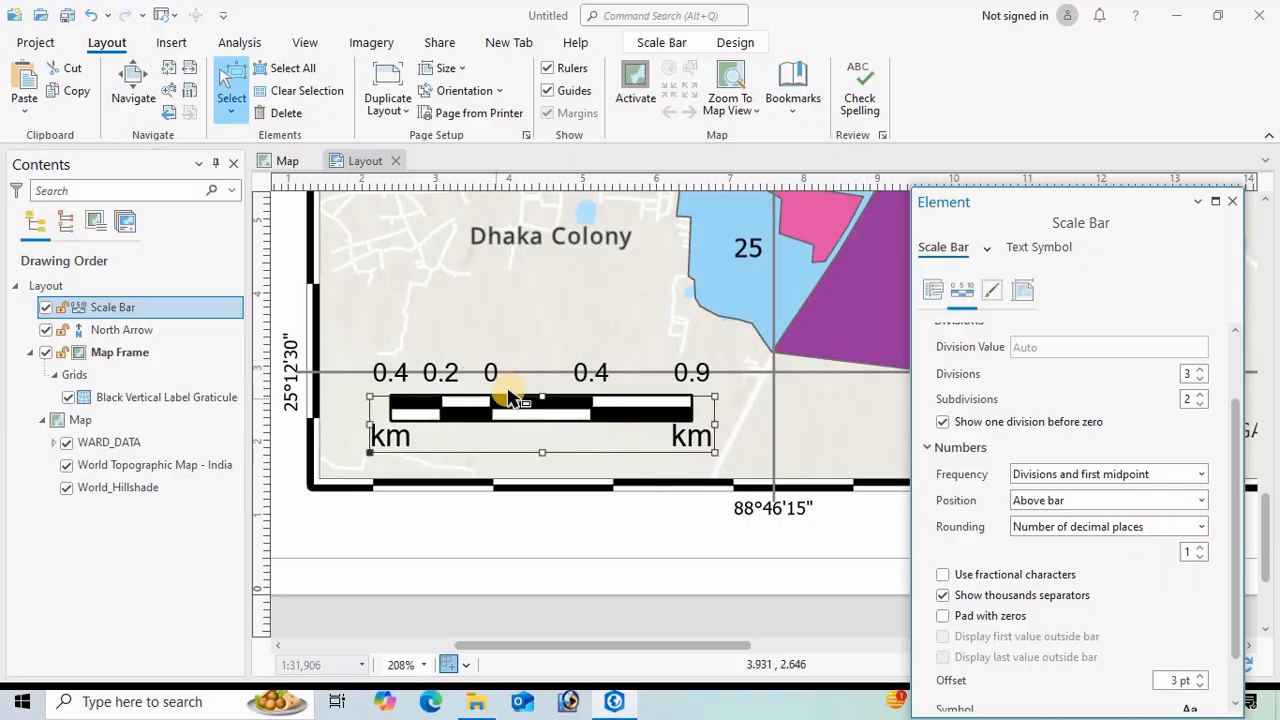
- Set the scale bar's border X gap and Y gap to 2 cm in its display properties
scroll(1047, 580, "down", 1)
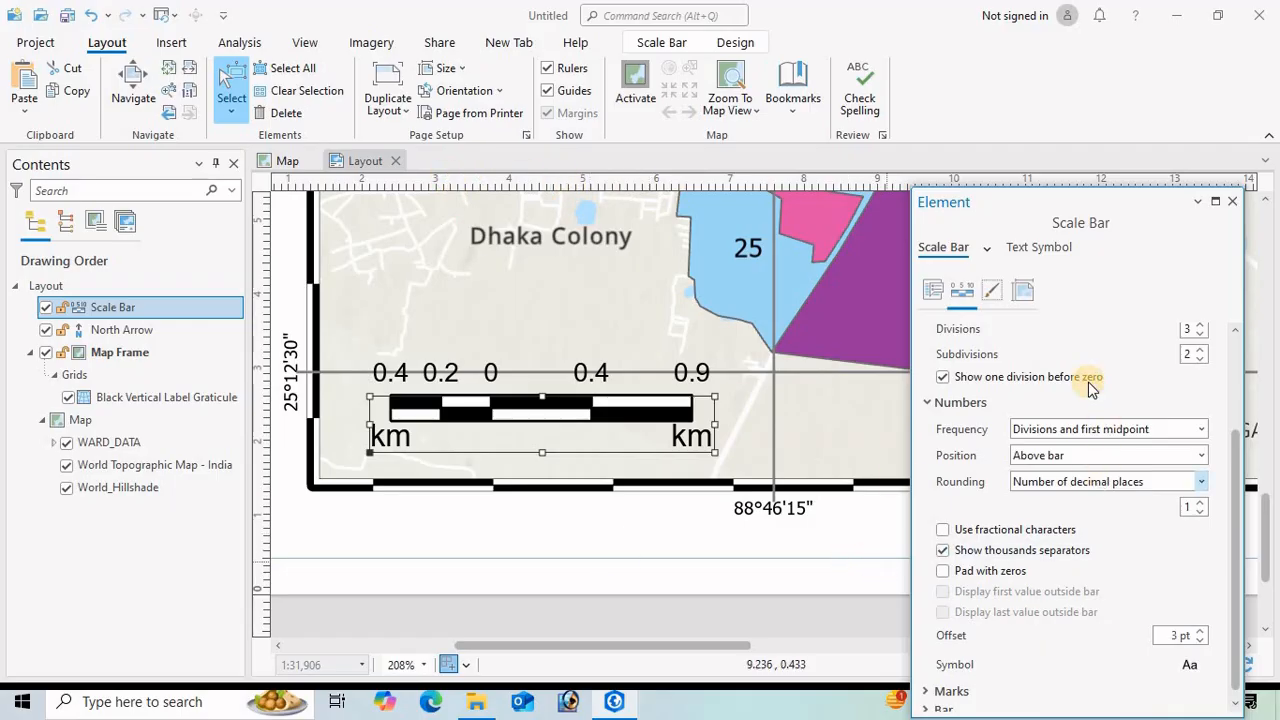
left_click(991, 293)
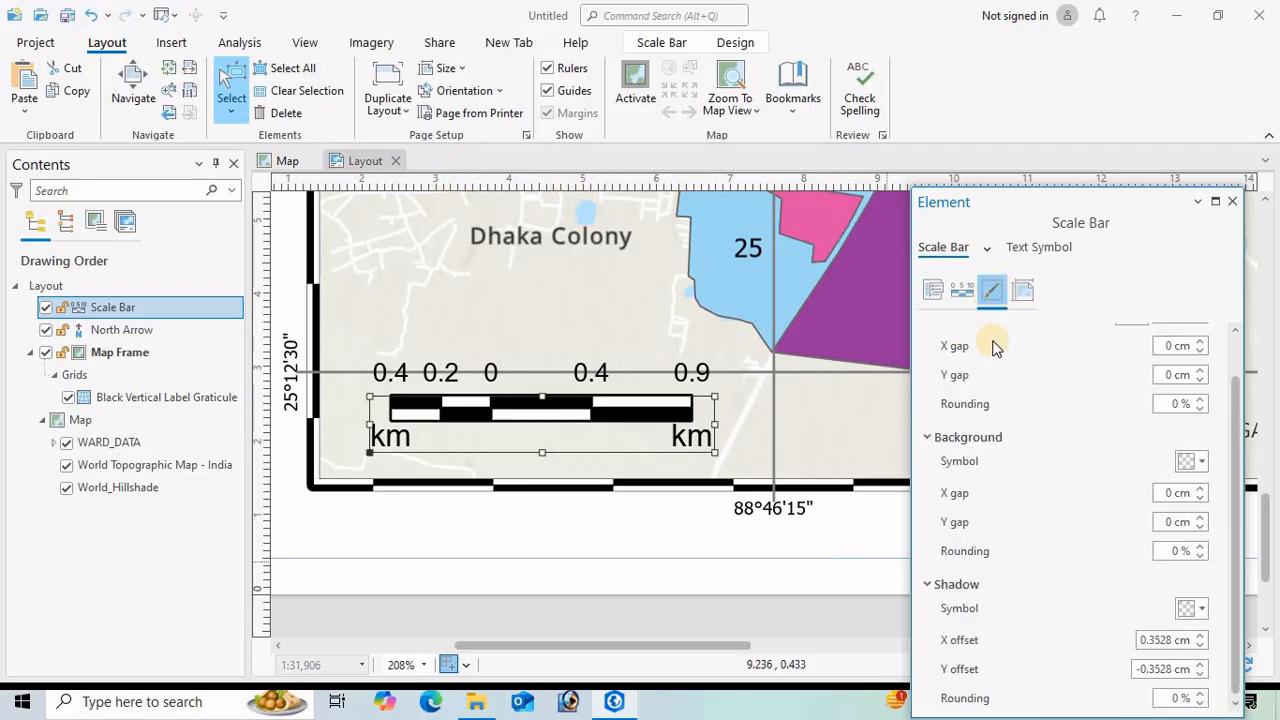
scroll(1122, 424, "up", 1)
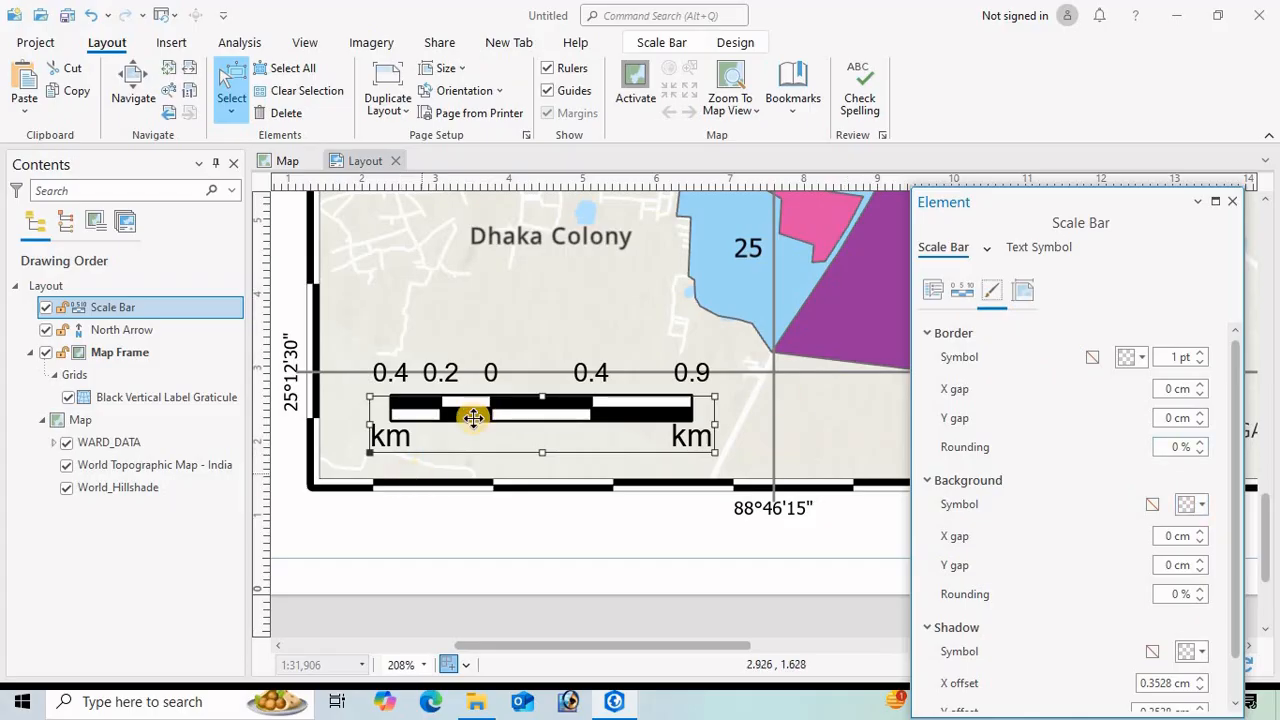
left_click(1201, 387)
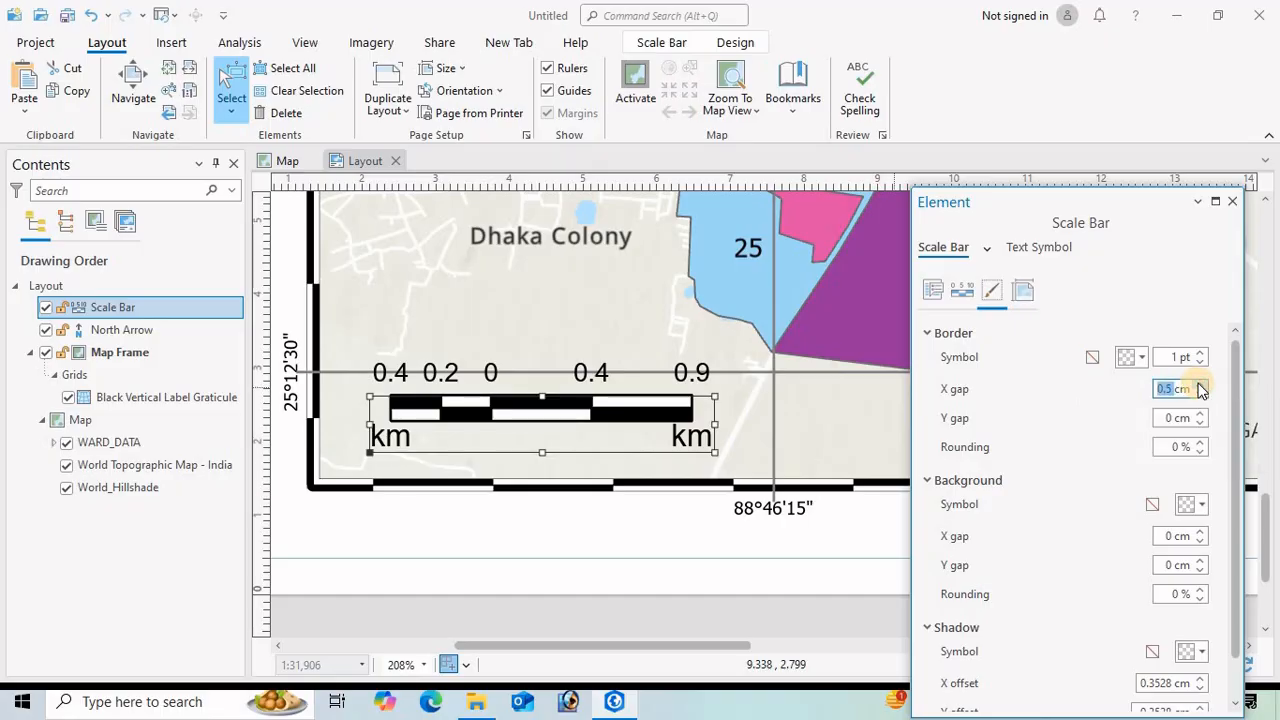
left_click(1201, 386)
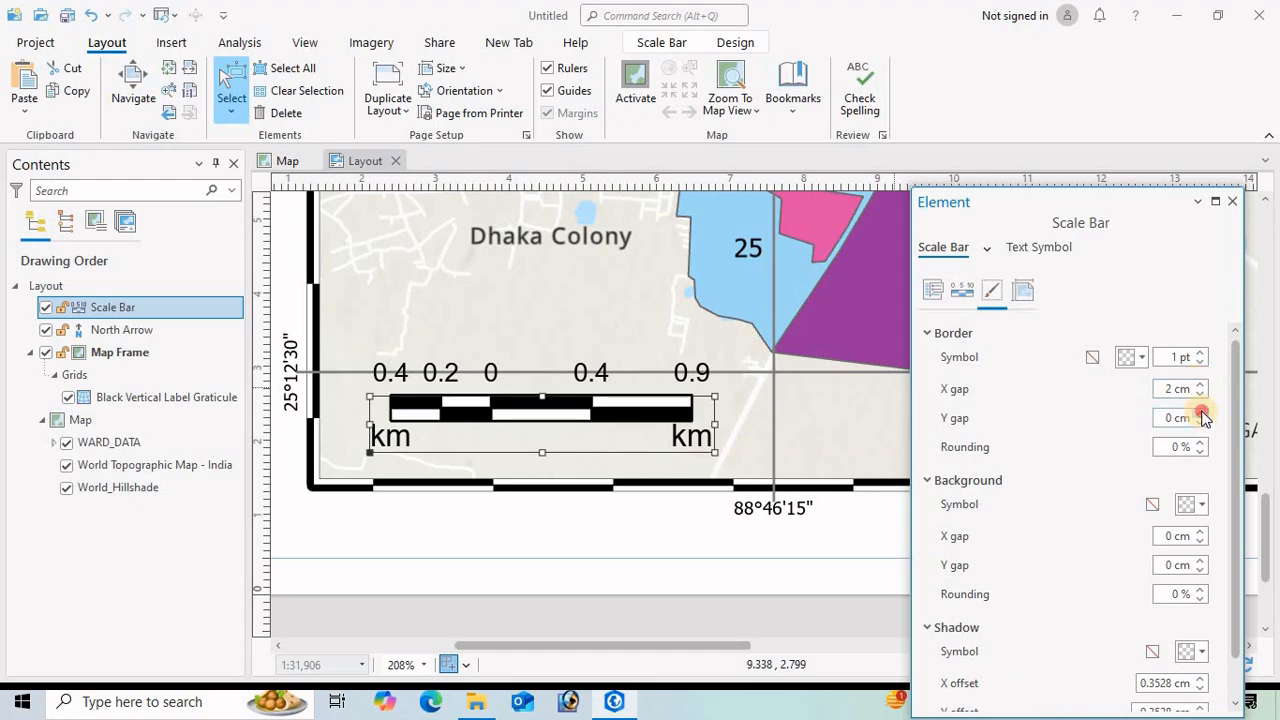
left_click(1201, 413)
left_click(1201, 413)
left_click(1201, 413)
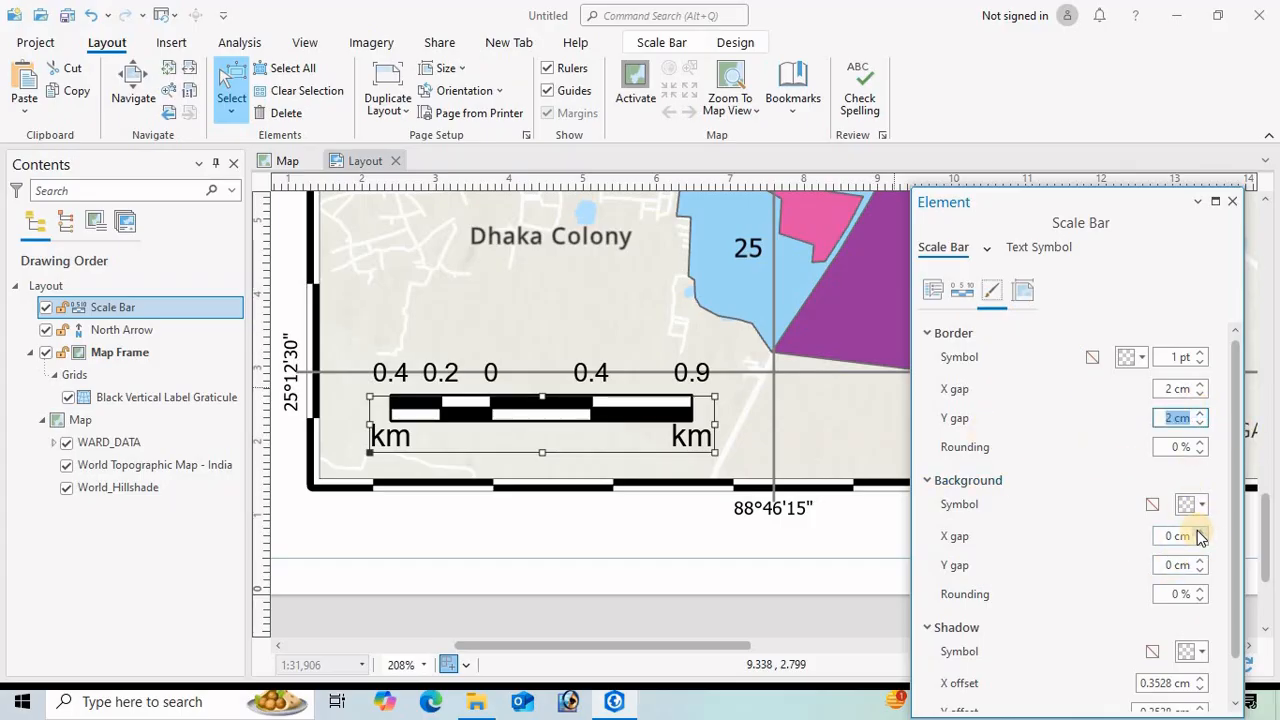
- Set the scale bar's background X gap and Y gap to 2 cm
left_click(1201, 532)
left_click(1201, 532)
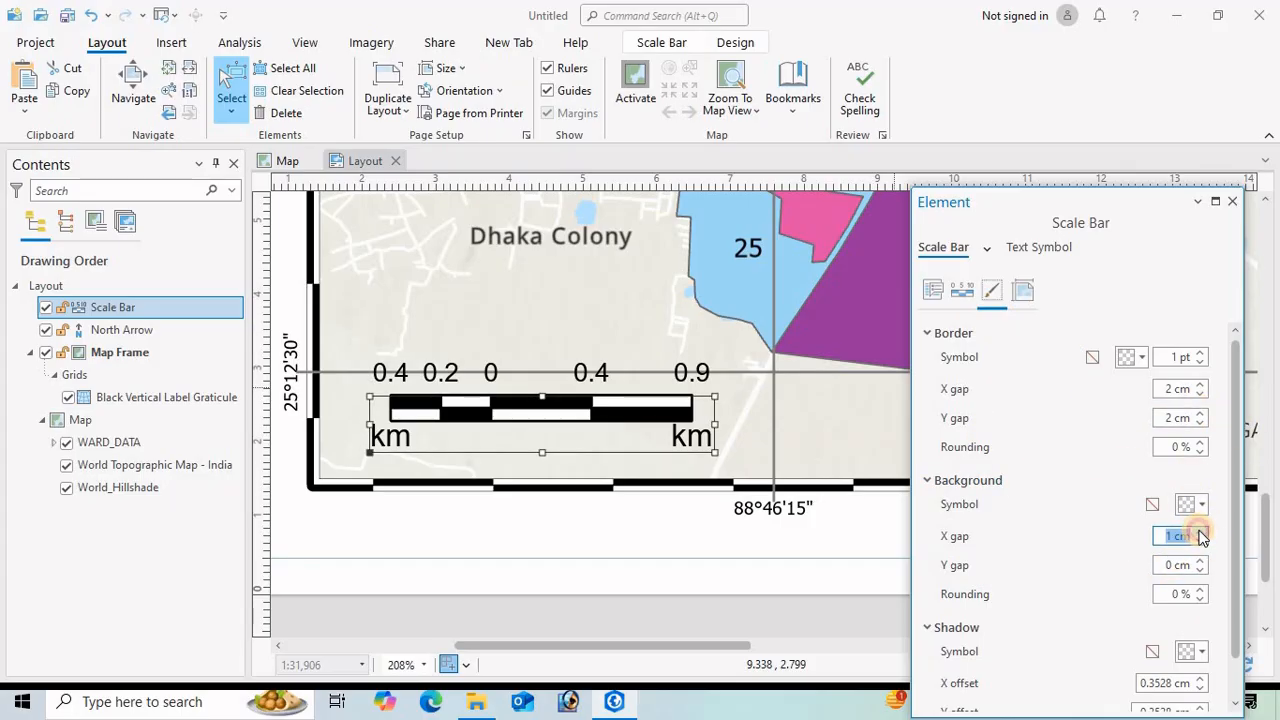
left_click(1201, 532)
left_click(1201, 532)
left_click(1201, 532)
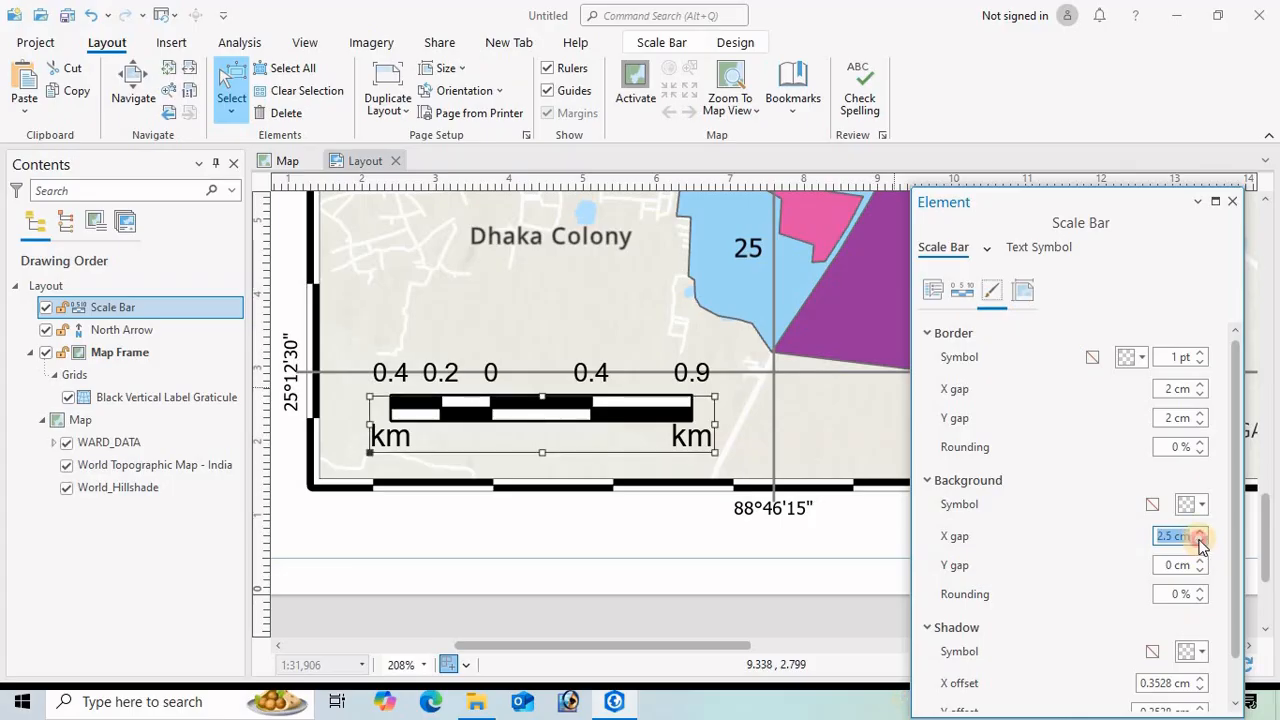
left_click(1201, 541)
left_click(1201, 561)
left_click(1201, 561)
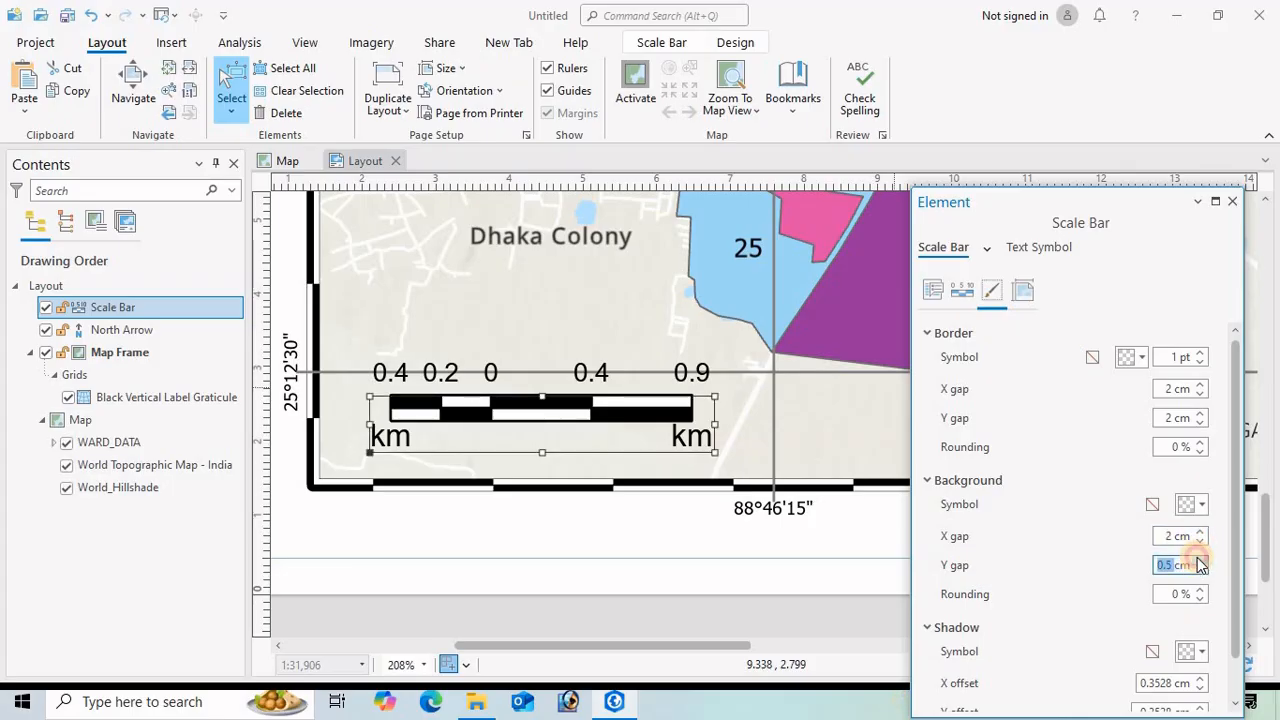
left_click(1201, 561)
left_click(1201, 561)
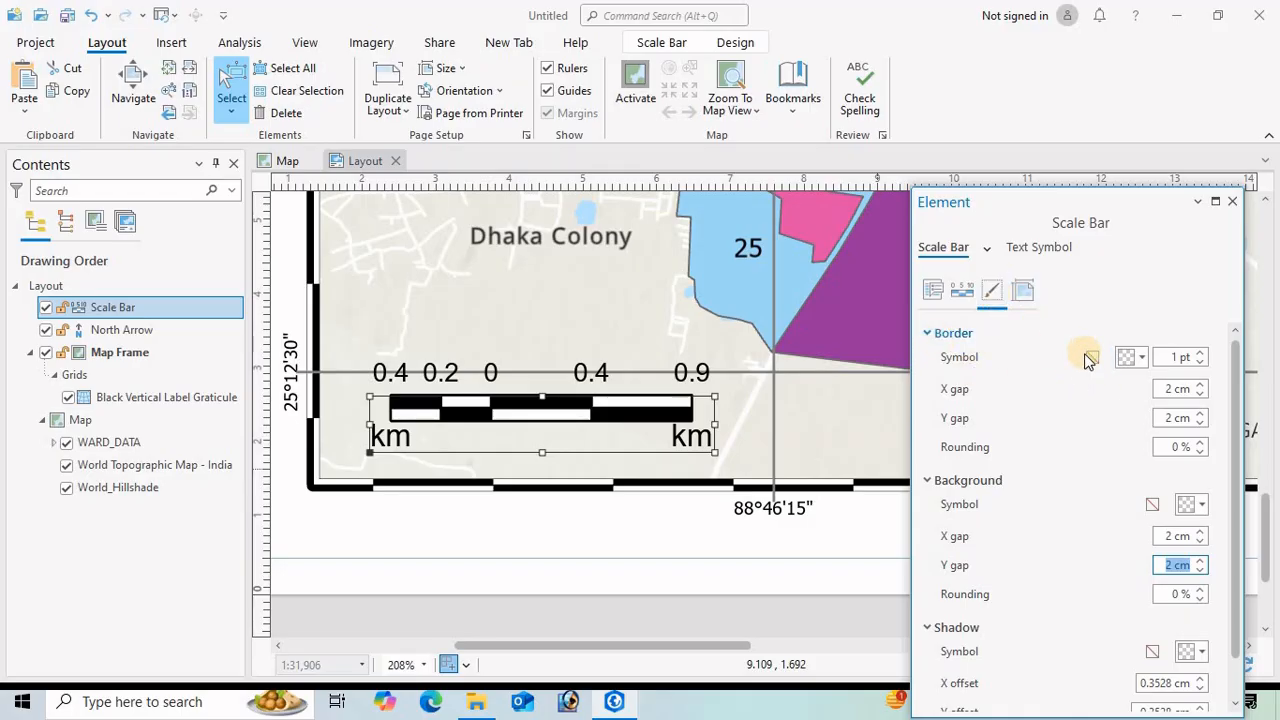
- Colour the scale bar's border black and set its X gap and Y gap to 0.5 cm
left_click(1141, 358)
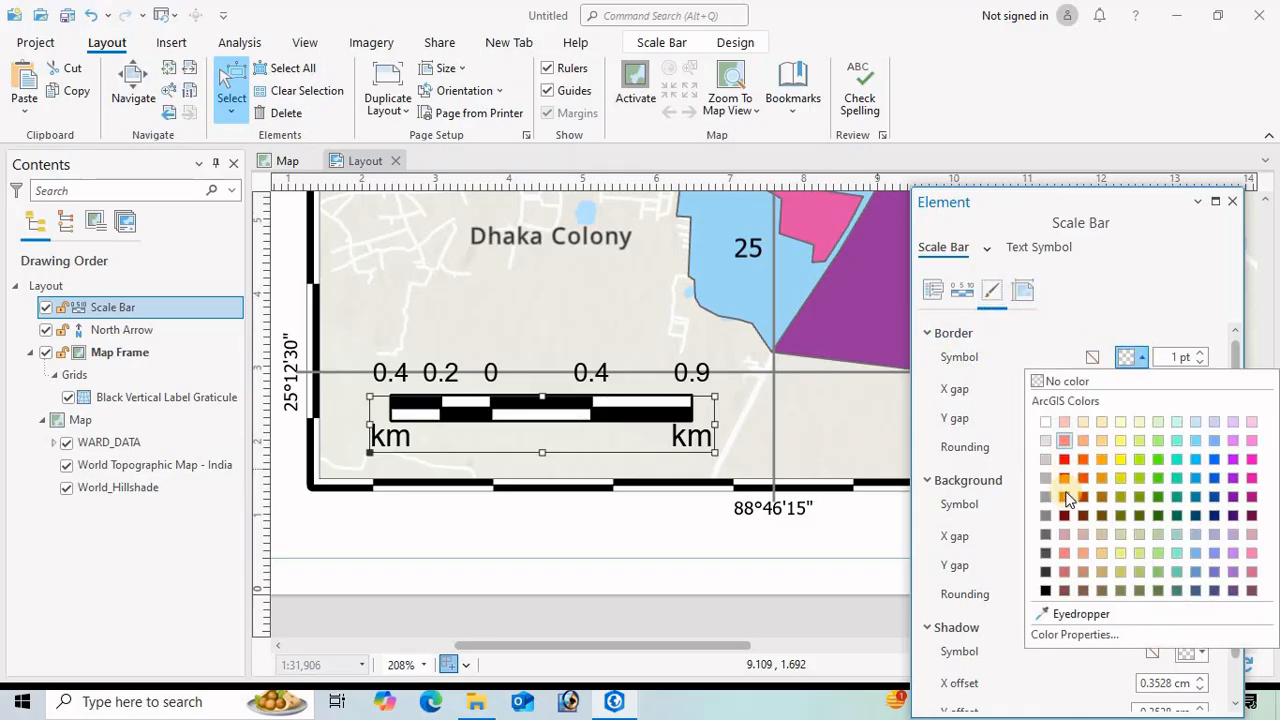
left_click(1044, 593)
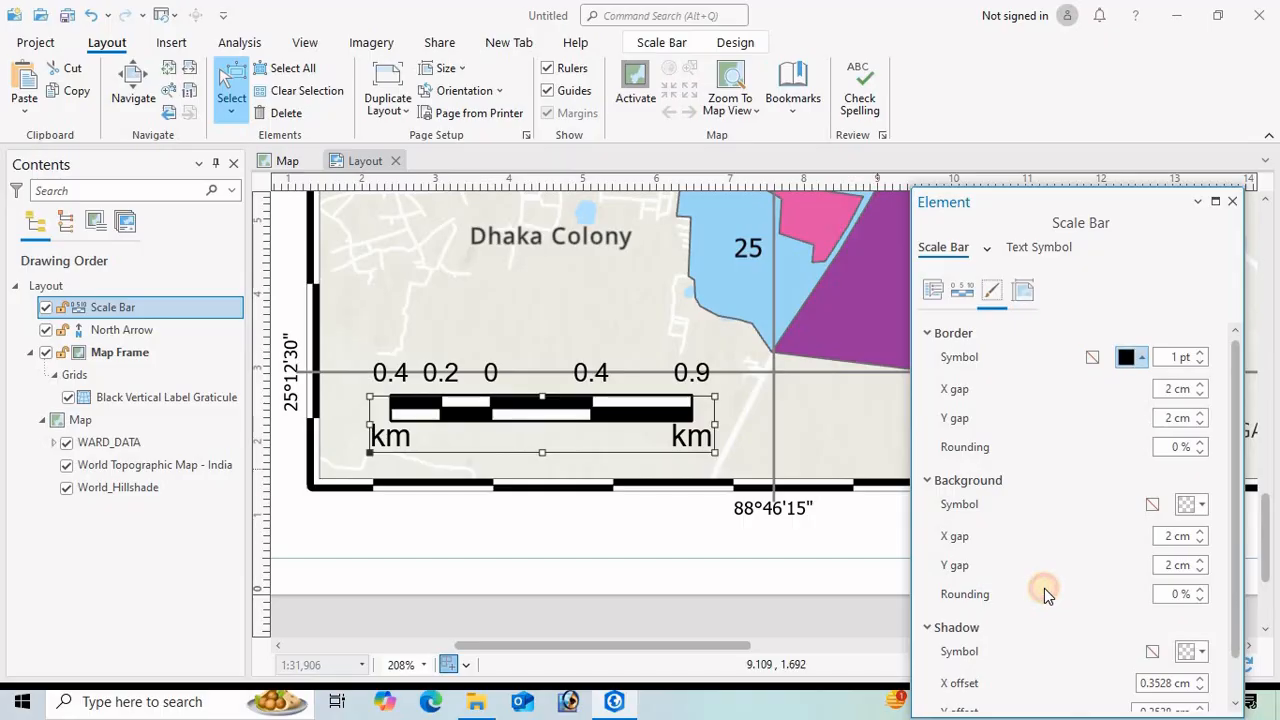
scroll(763, 417, "down", 3)
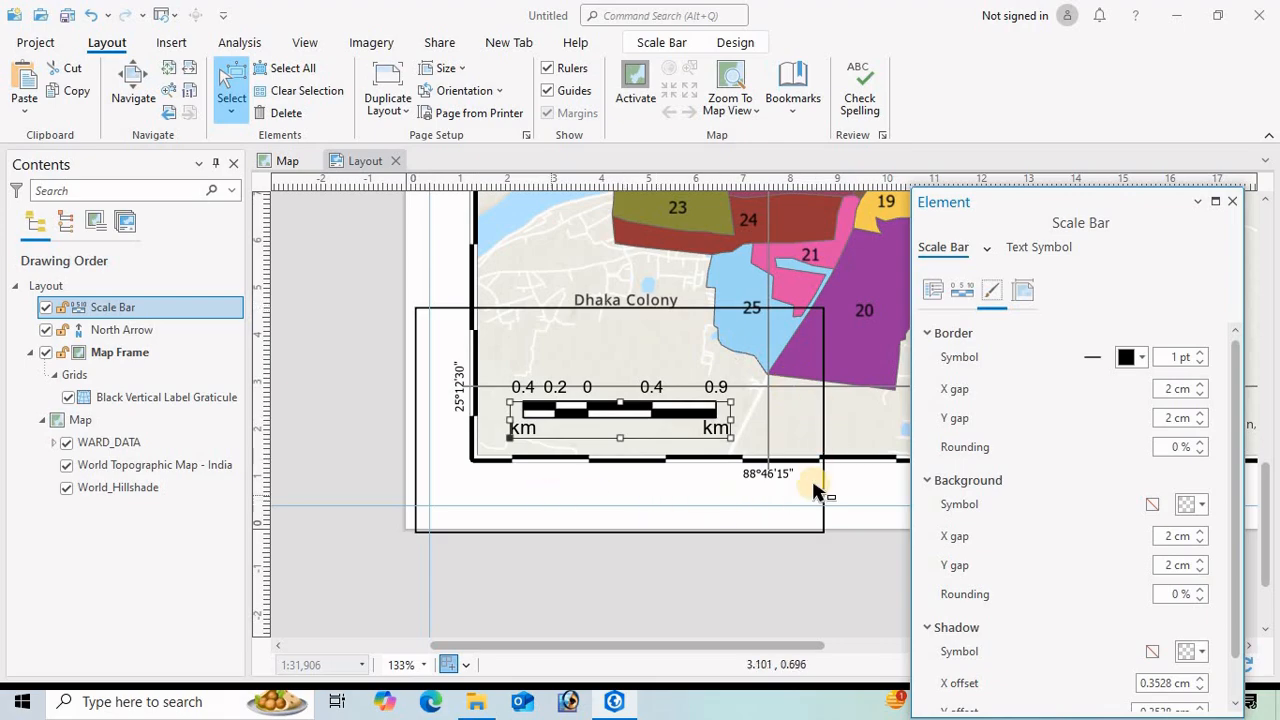
left_click(1166, 390)
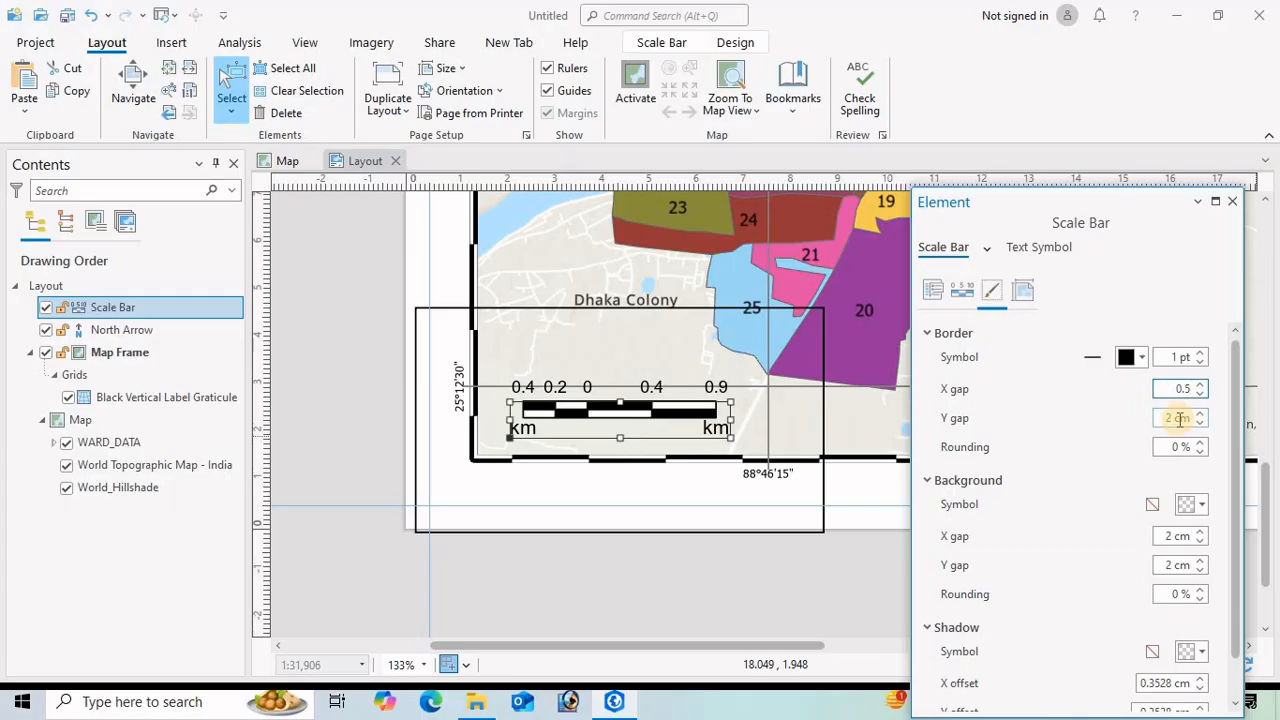
left_click(1175, 419)
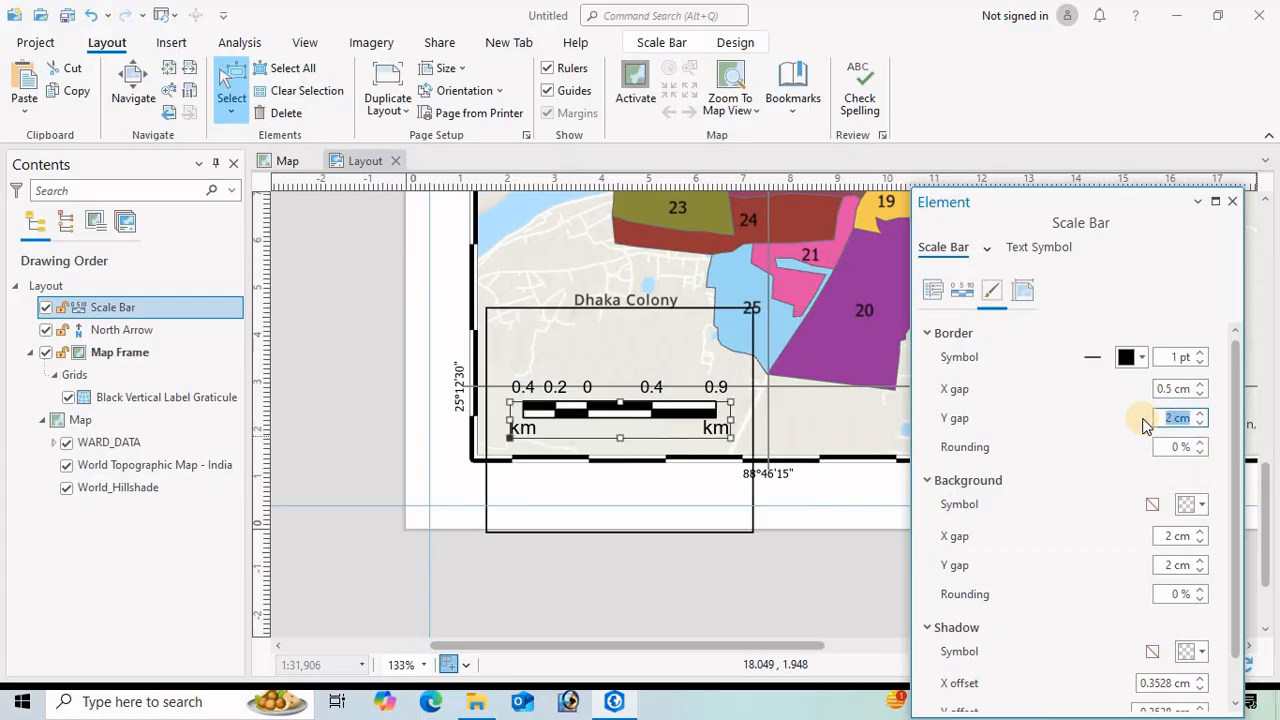
left_click(1180, 418)
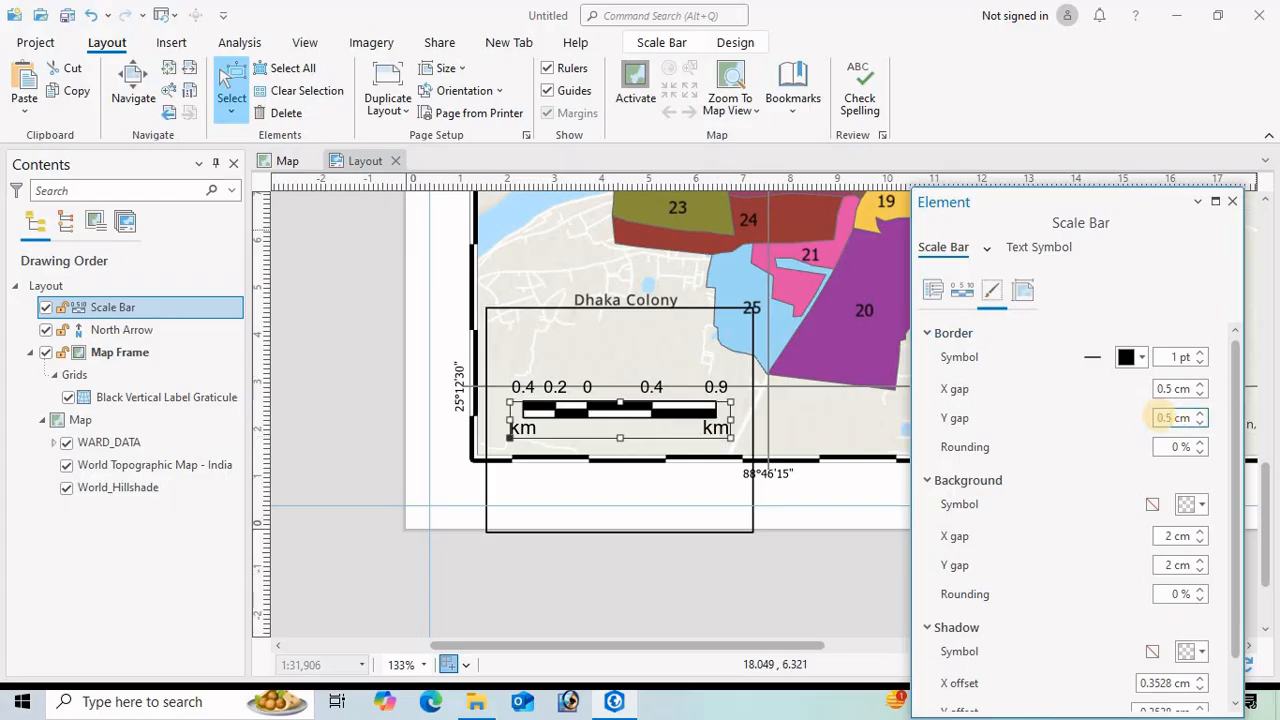
left_click(1145, 443)
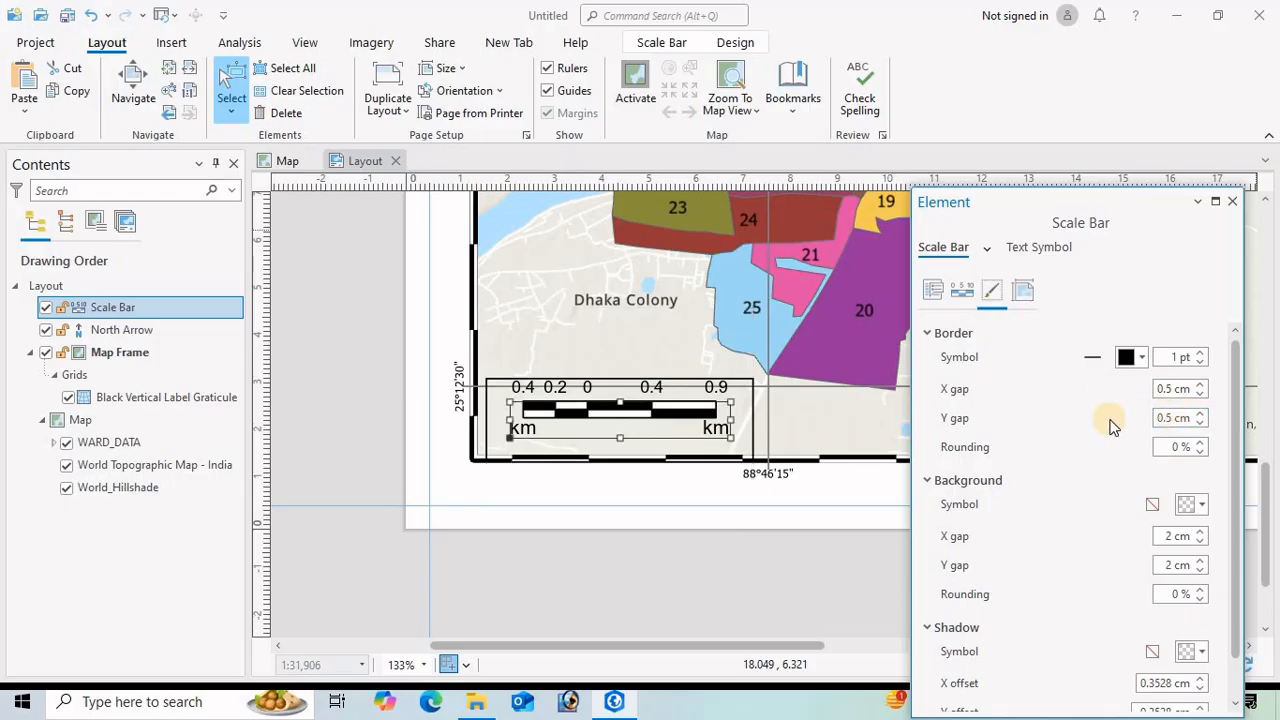
- Set the scale bar's background X gap and Y gap to 0.5 cm and fill the background with light green
left_click(1163, 537)
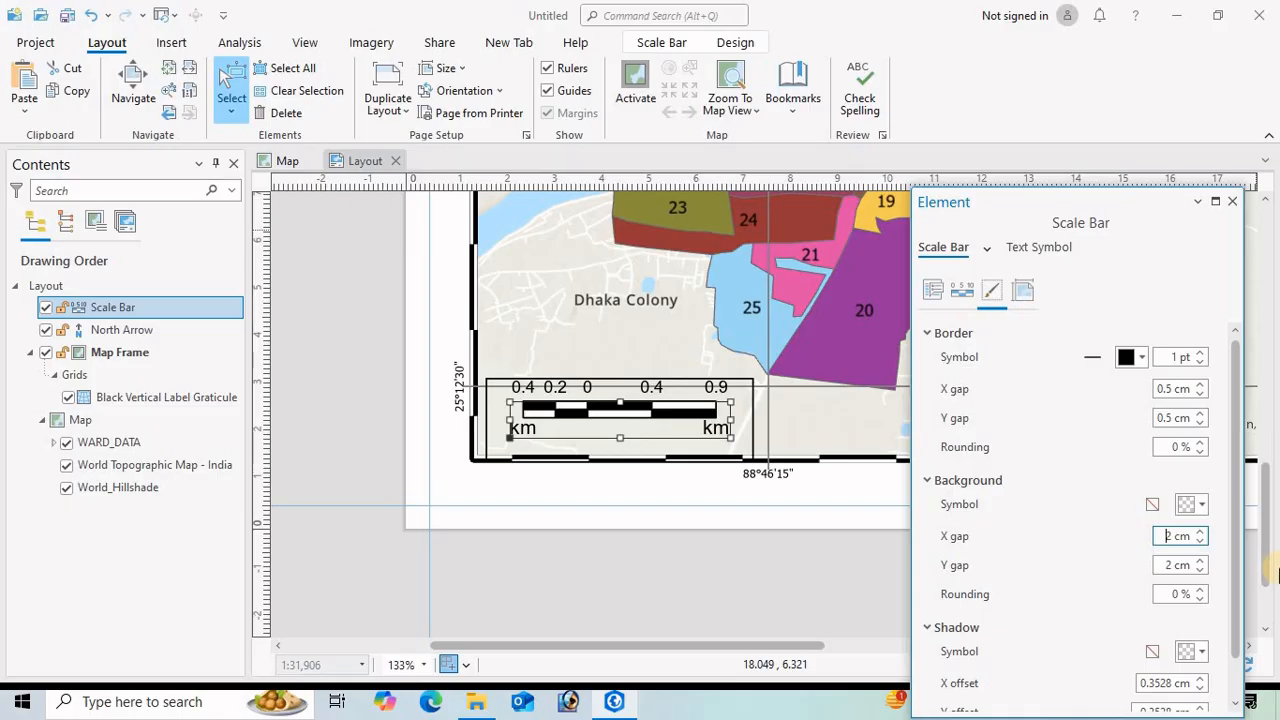
left_click(1202, 540)
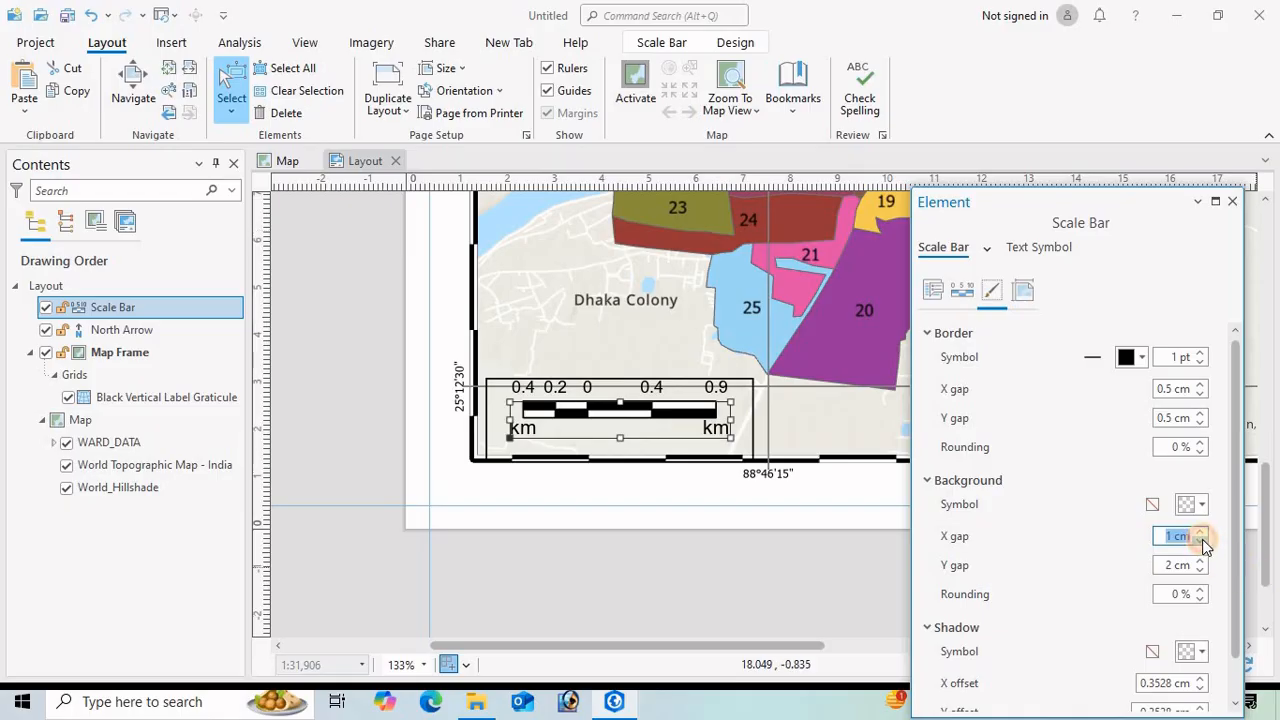
left_click(1202, 541)
left_click(1201, 570)
left_click(1201, 570)
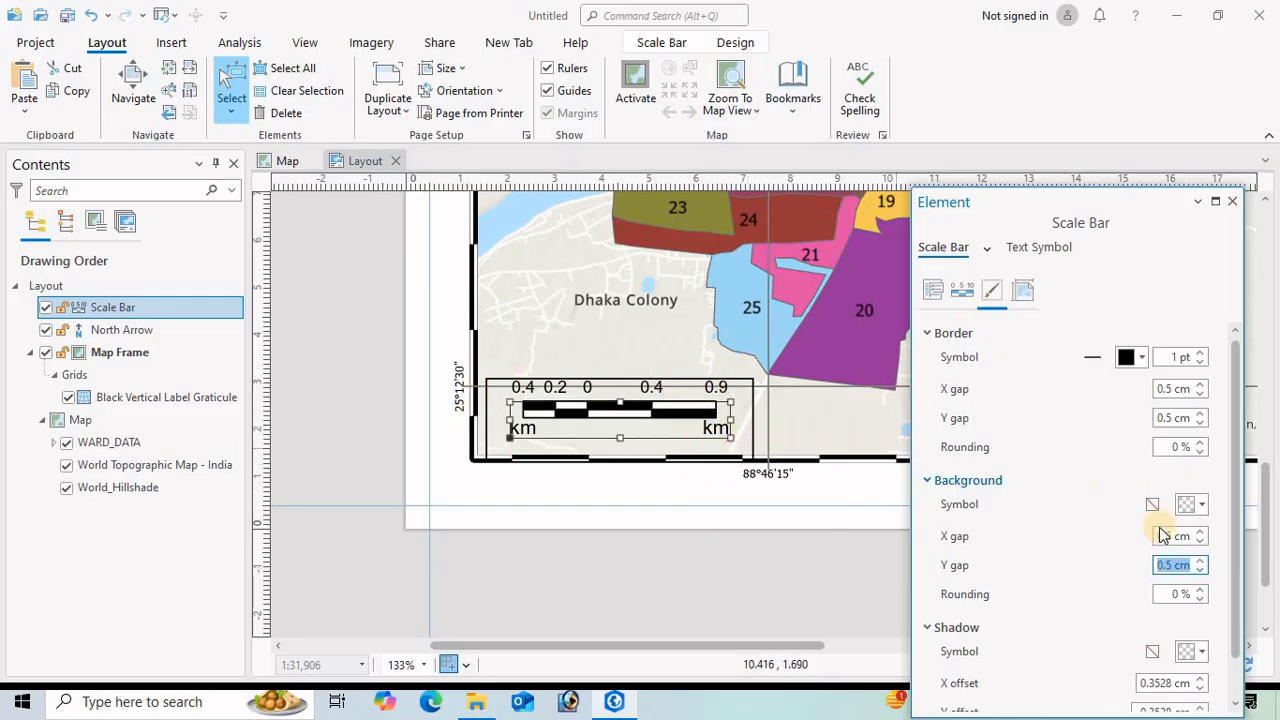
left_click(1186, 506)
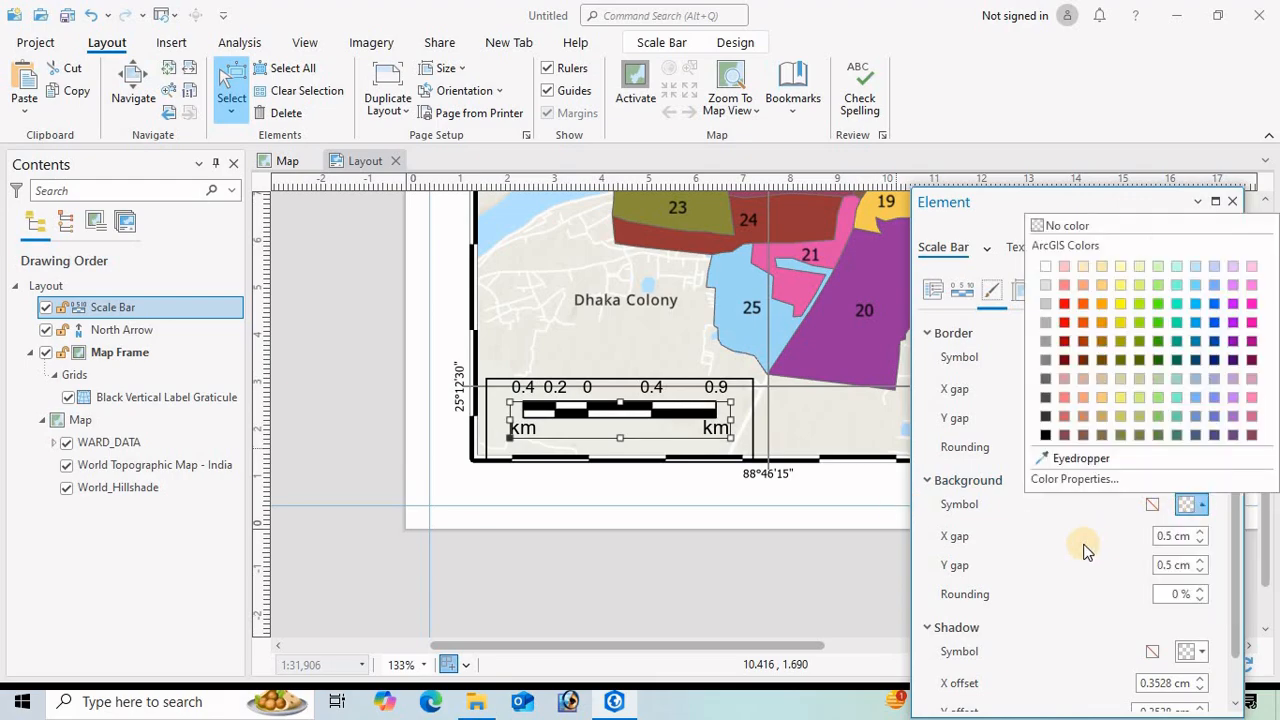
left_click(1159, 269)
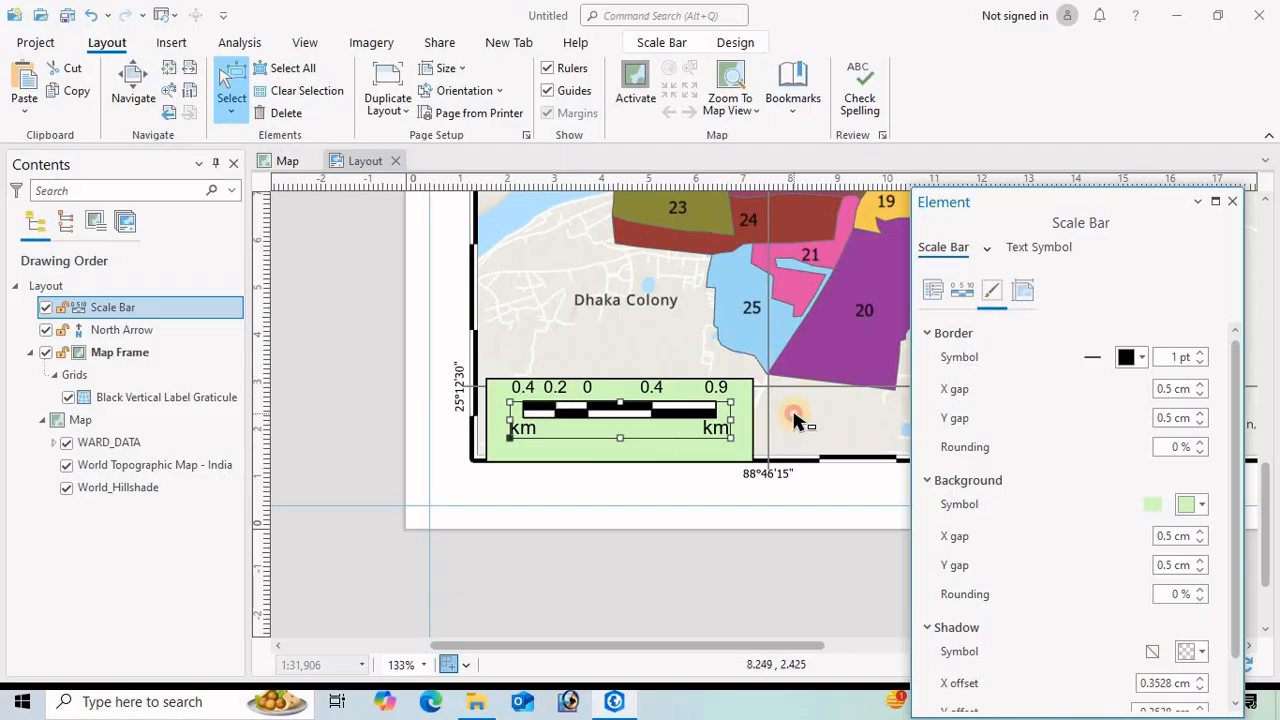
- Set the scale bar's border line width to 0.5 pt
left_click(795, 420)
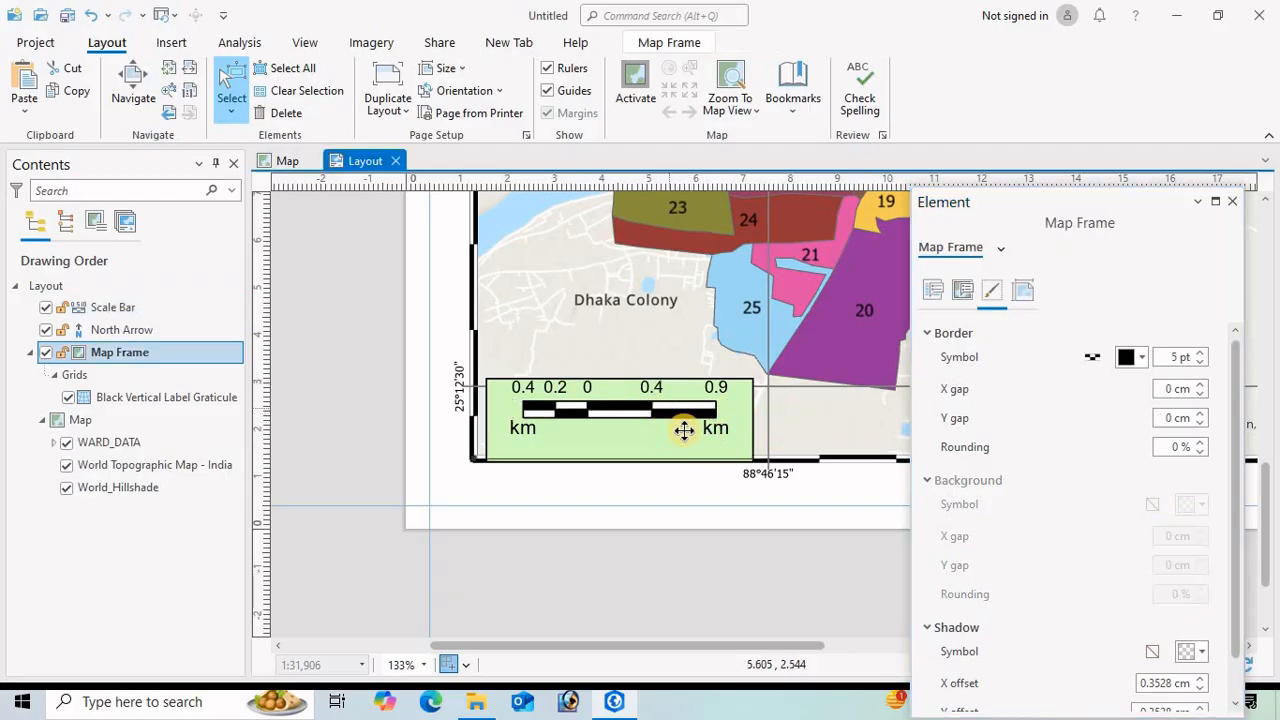
left_click(576, 441)
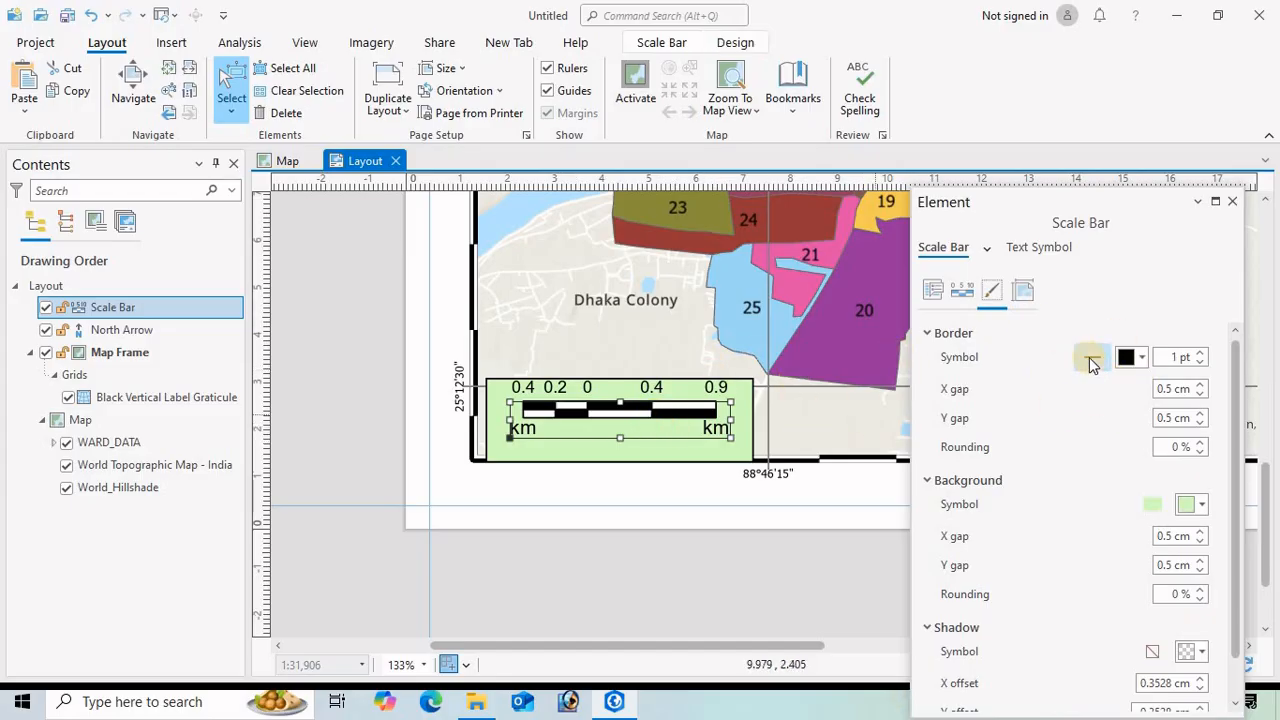
left_click(1177, 356)
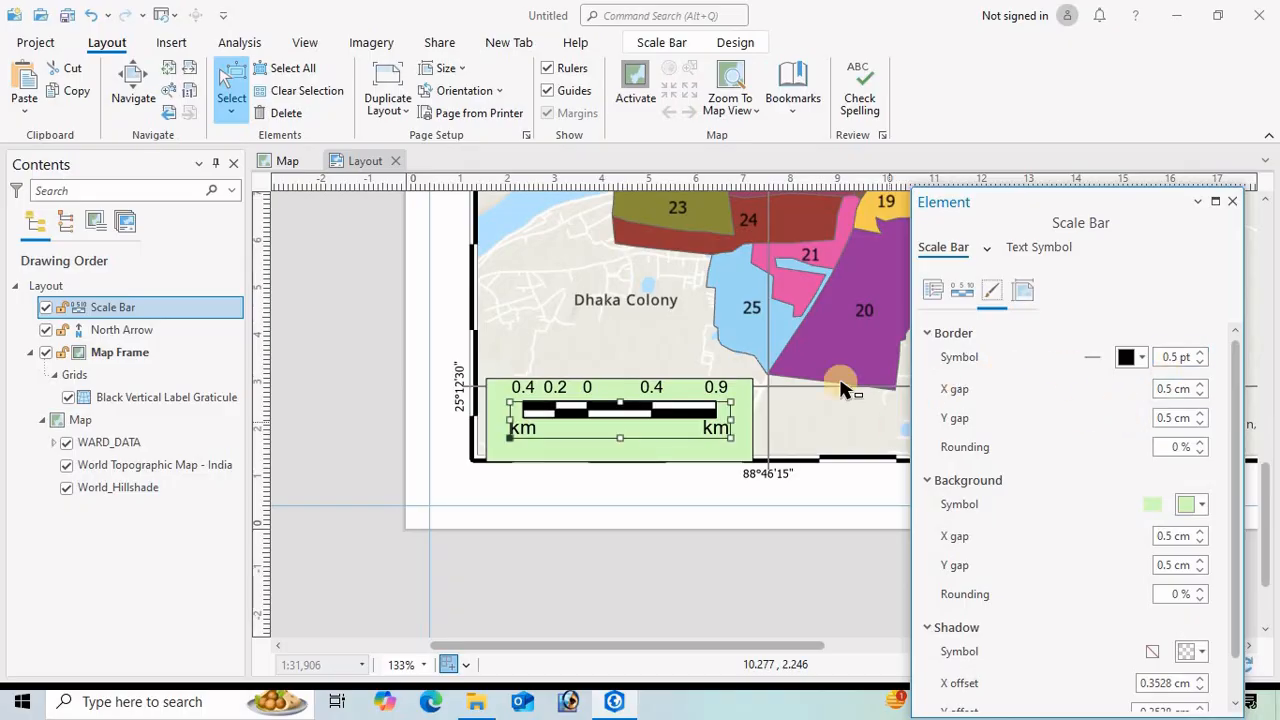
- Set the scale bar's width to 6 cm in its placement properties
left_click(1023, 292)
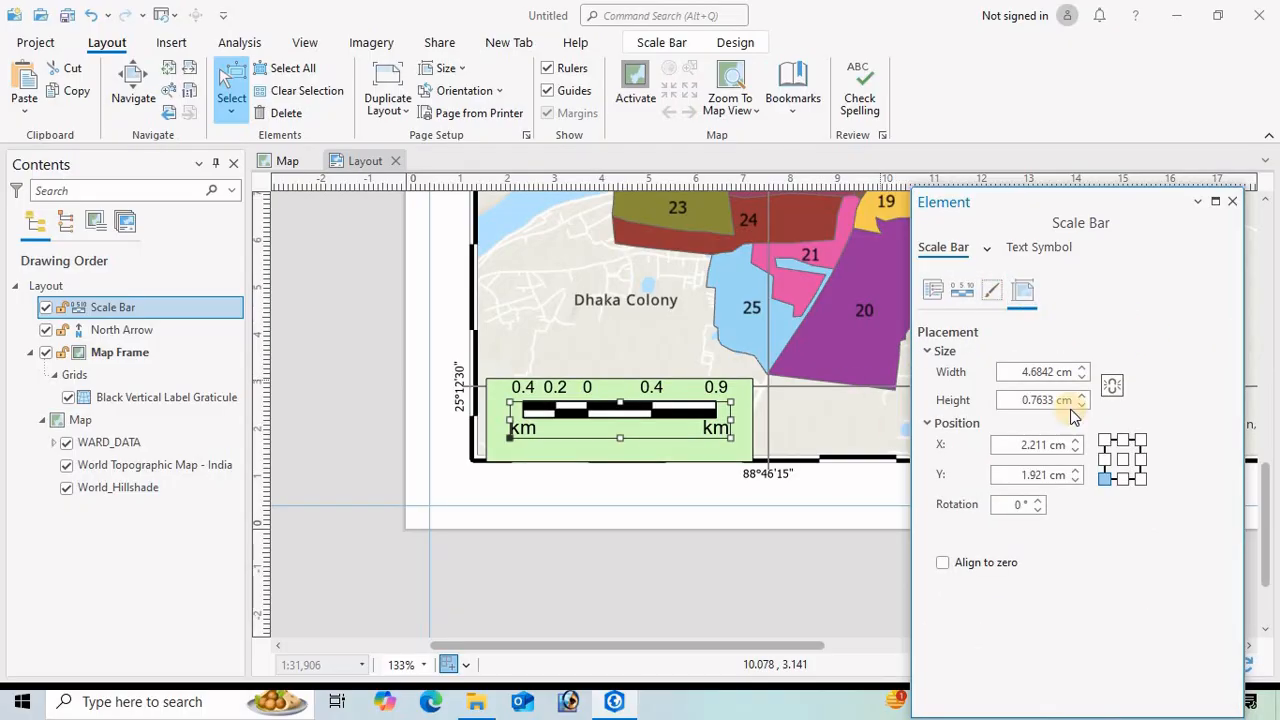
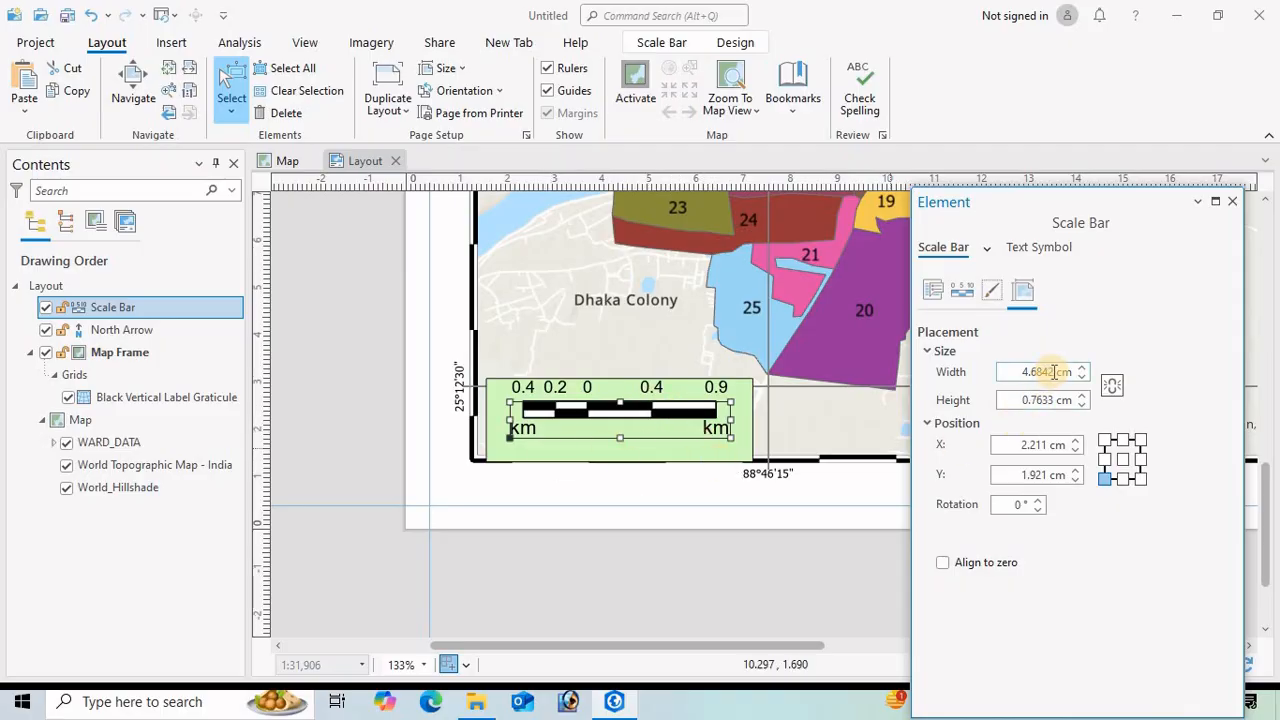
left_click_drag(1054, 372, 993, 385)
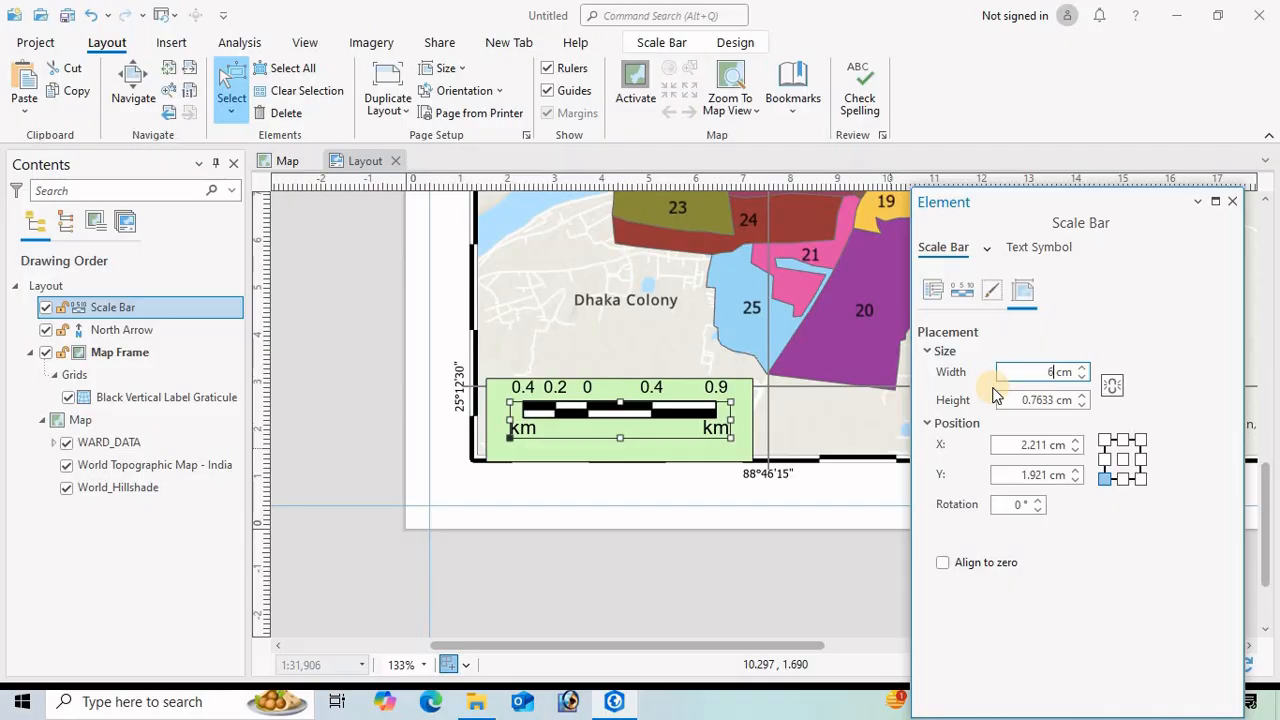
left_click(1105, 343)
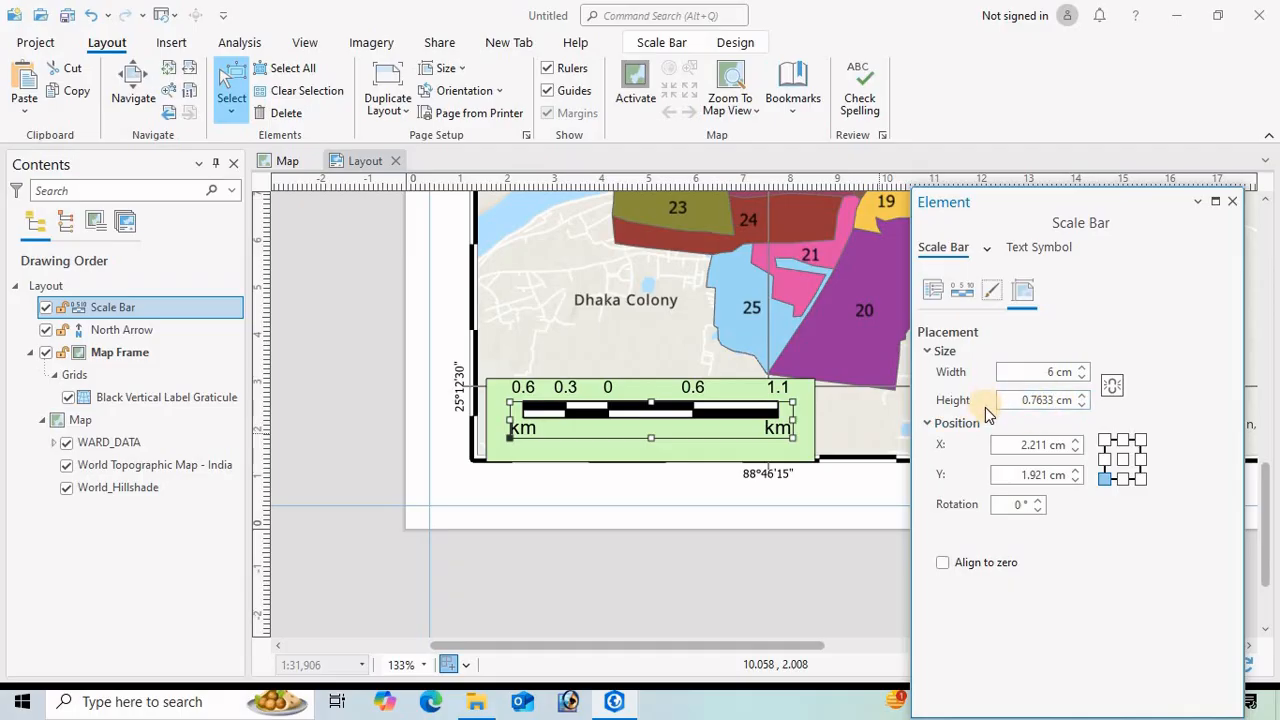
- Lock the scale bar's aspect ratio, anchor its position at the centre point and close its properties
left_click(1112, 388)
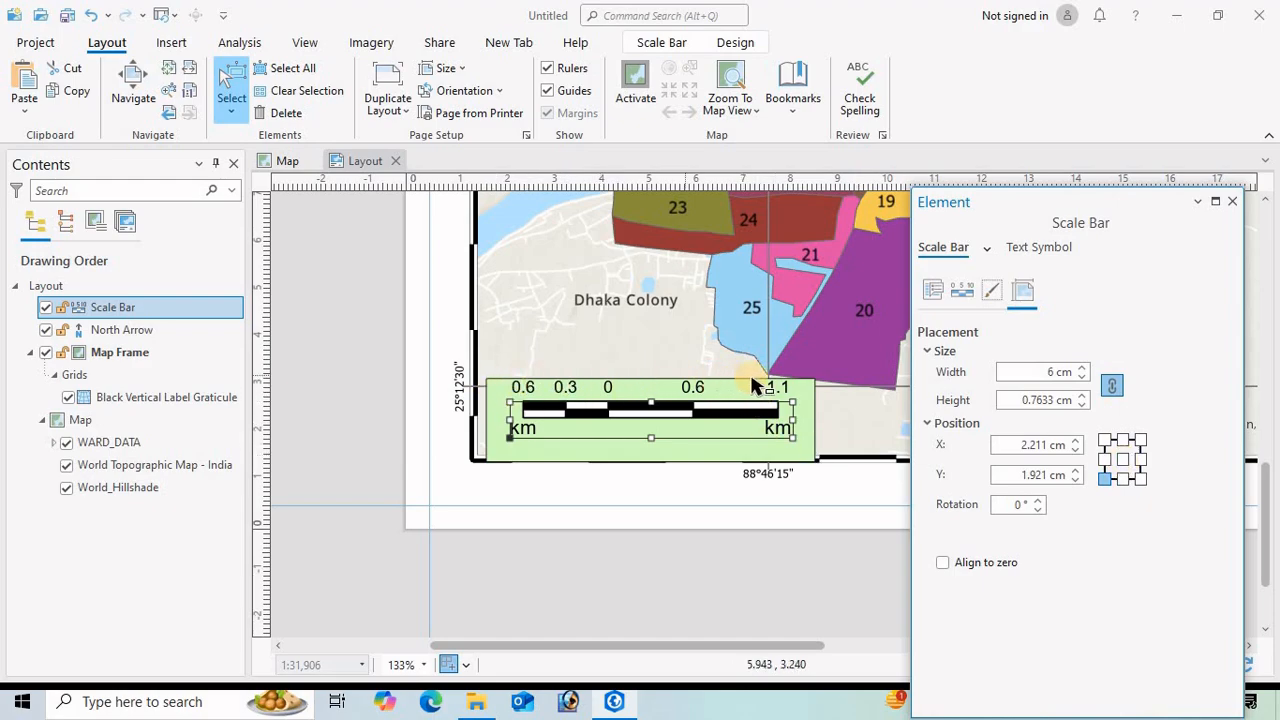
left_click(1123, 460)
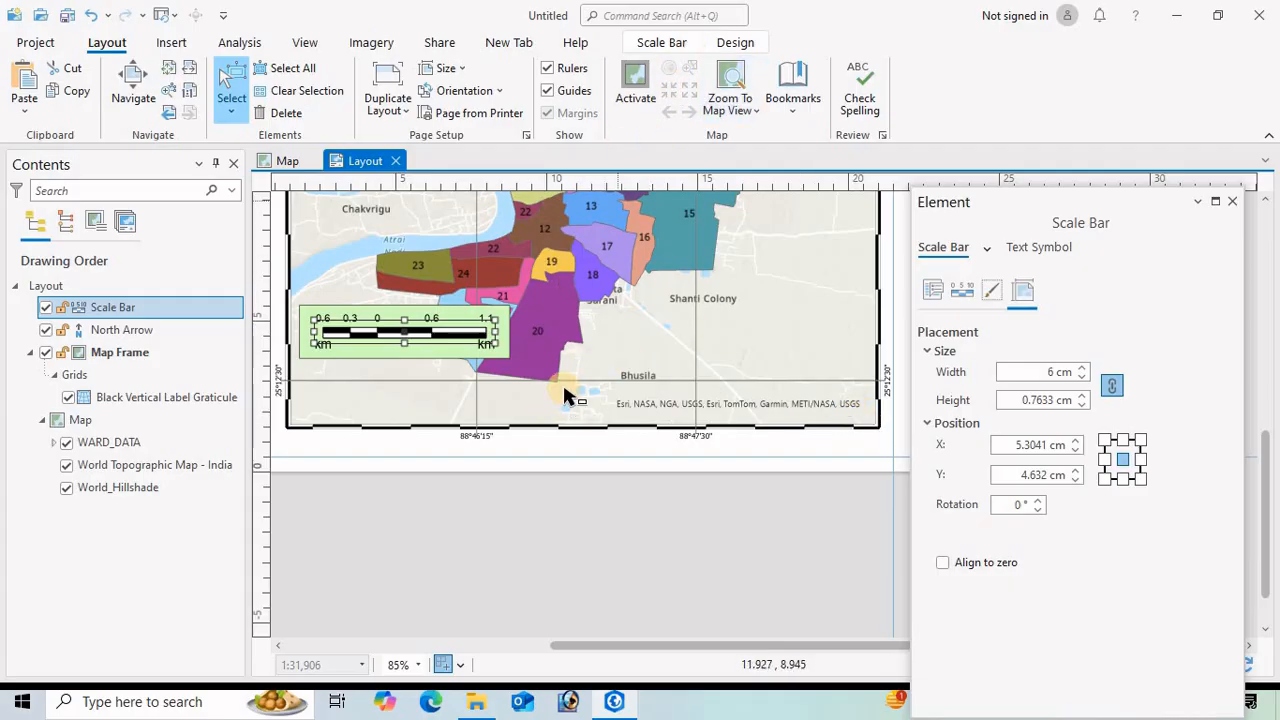
left_click(108, 46)
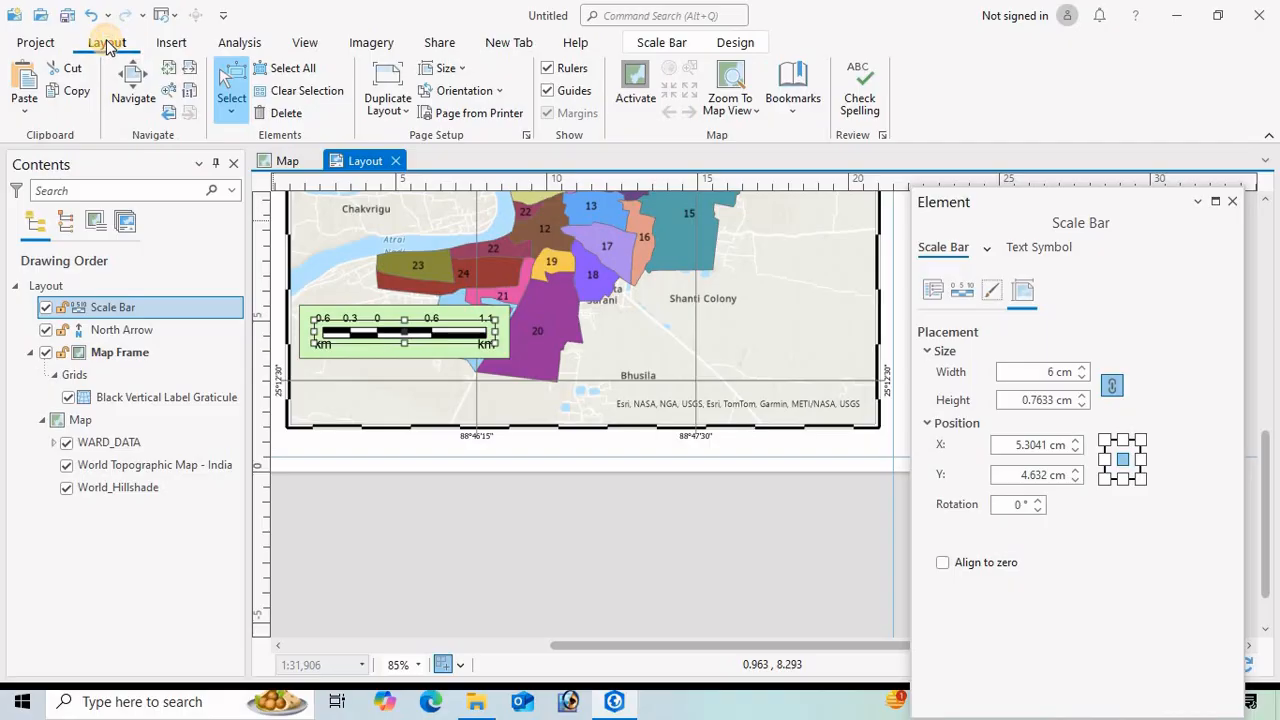
left_click(1058, 249)
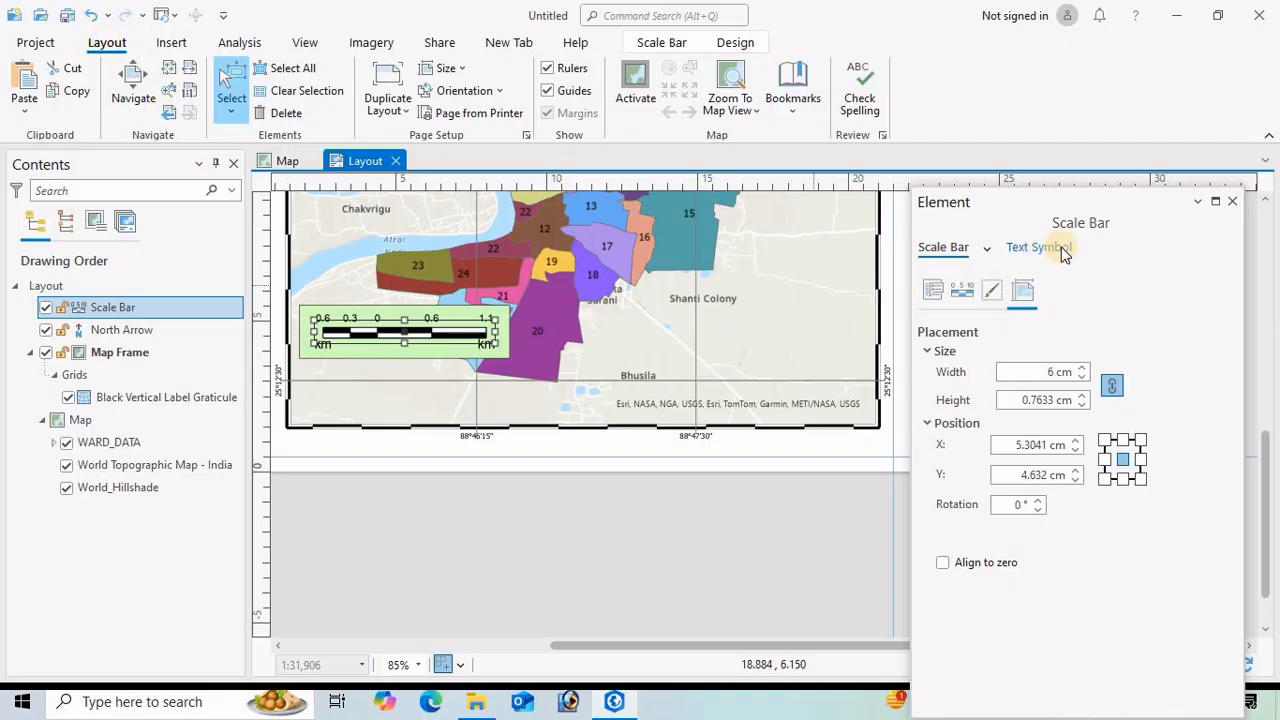
left_click(1234, 205)
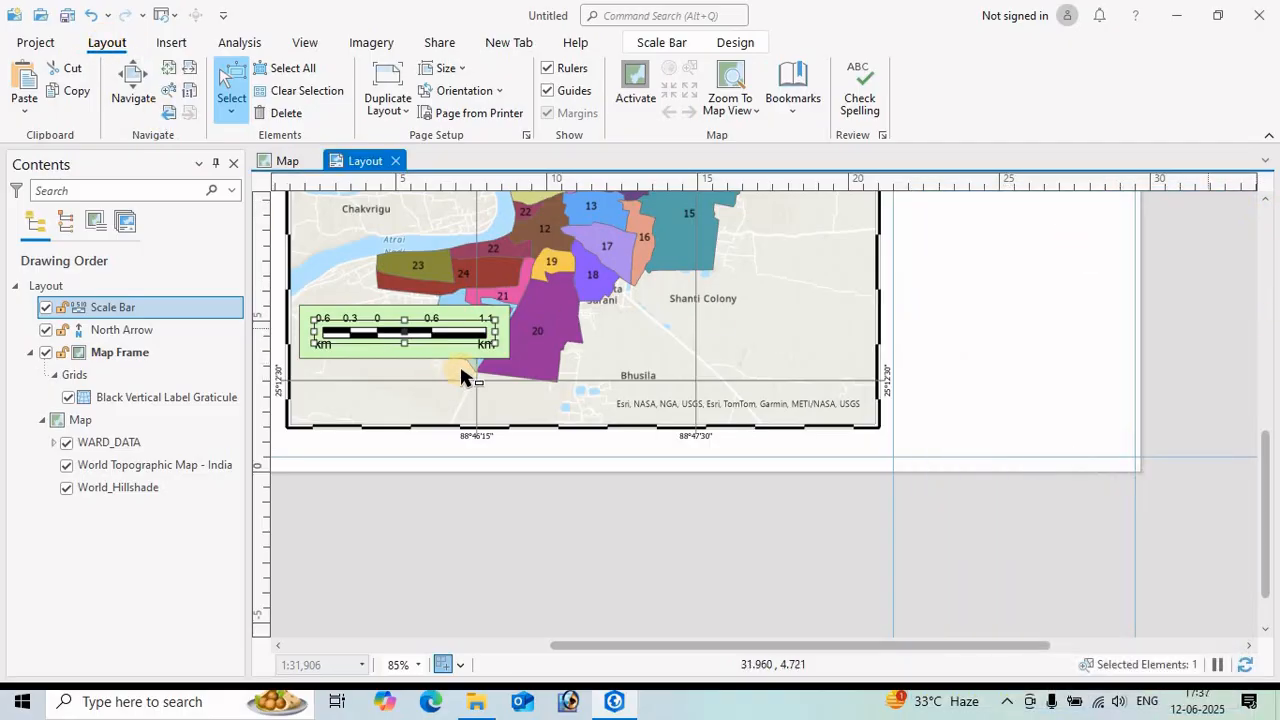
- Insert the Service Layer Credits dynamic text for the map frame onto the layout, near the map's lower edge
left_click(716, 344)
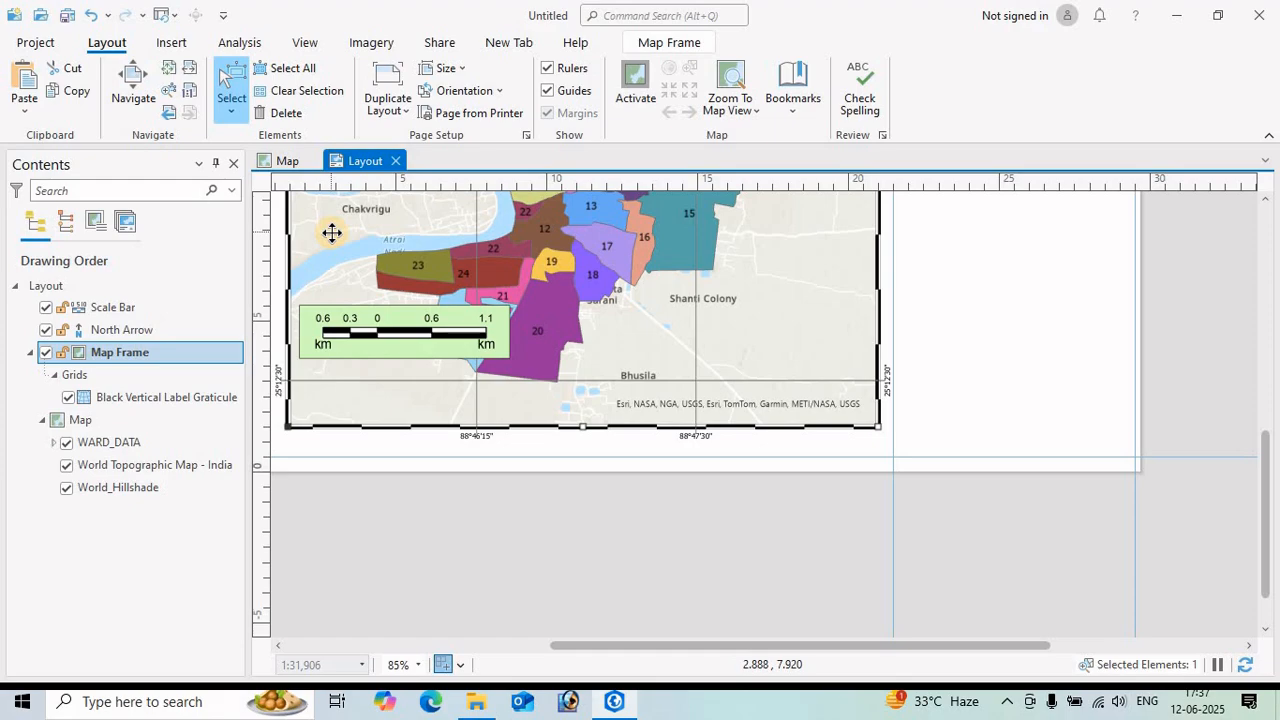
left_click(669, 44)
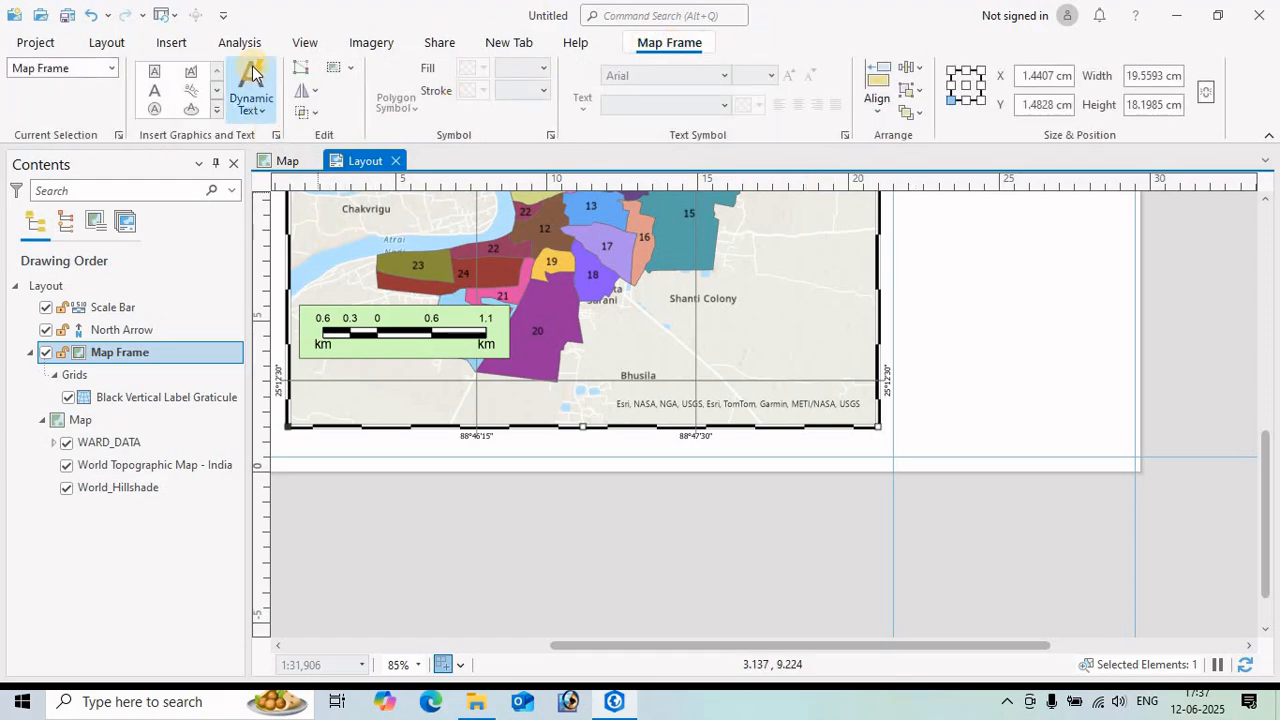
left_click(260, 118)
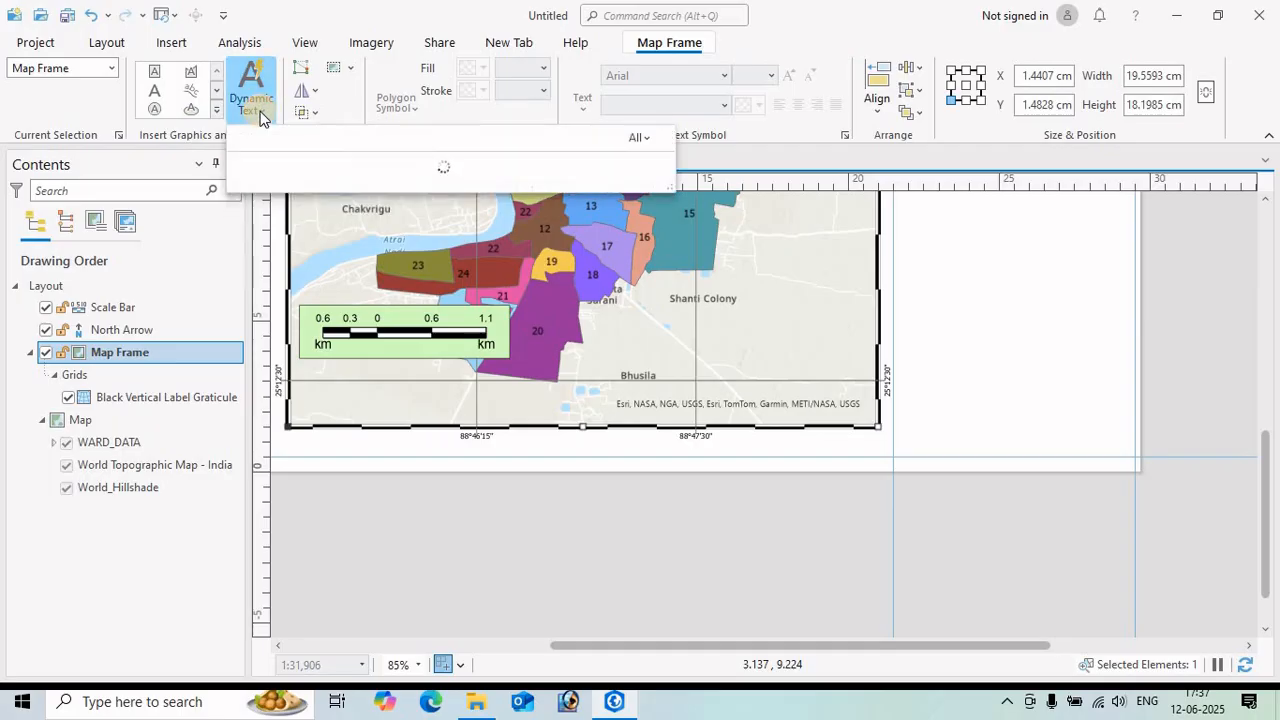
scroll(432, 420, "down", 6)
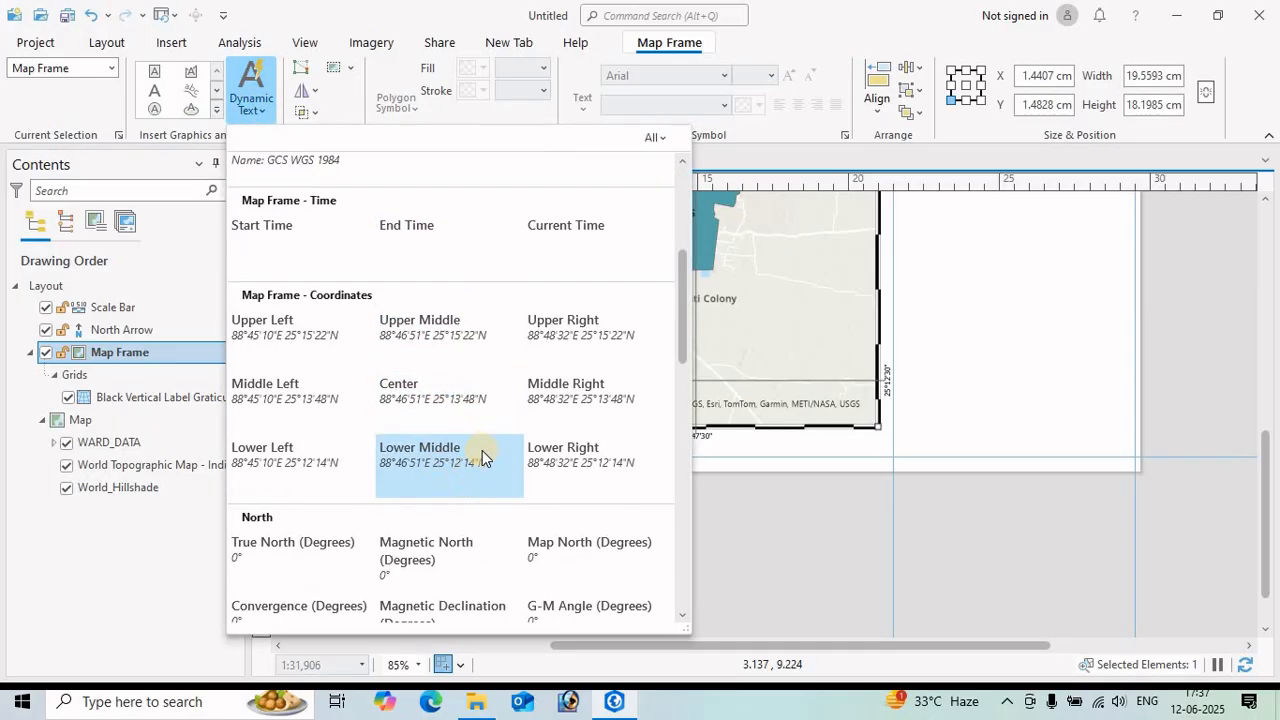
scroll(466, 490, "down", 2)
scroll(472, 455, "down", 3)
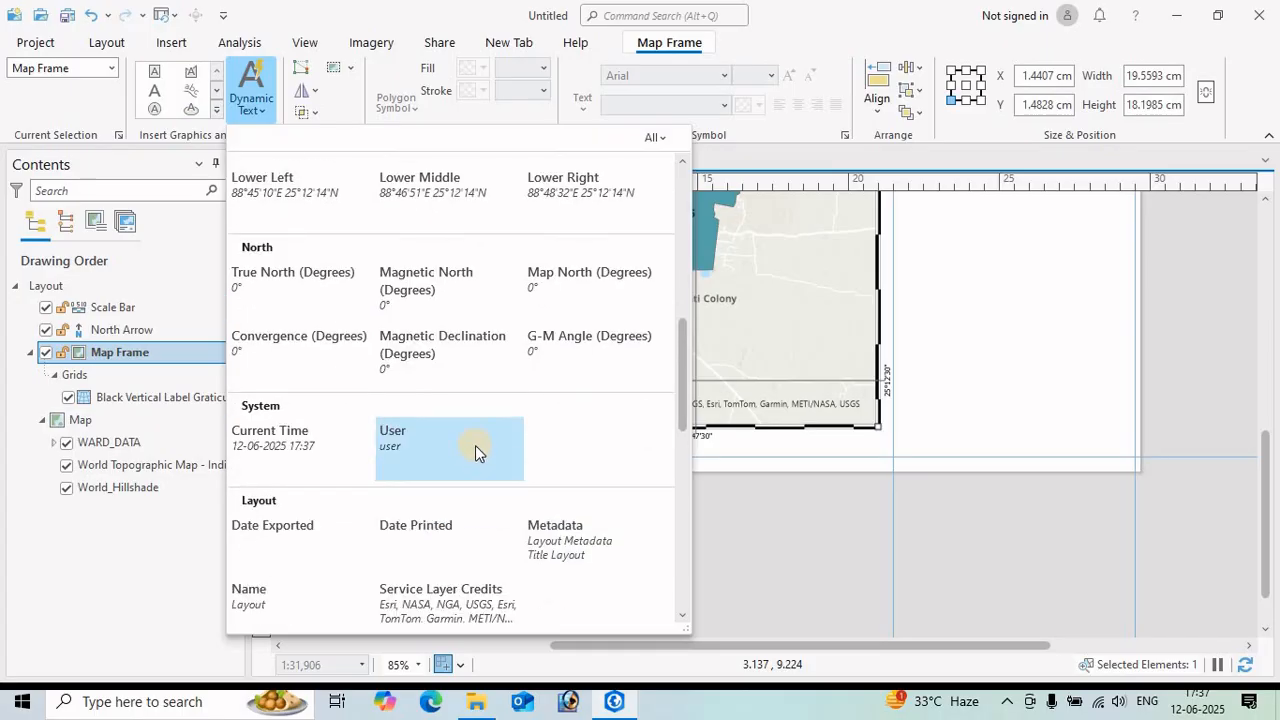
scroll(470, 448, "down", 2)
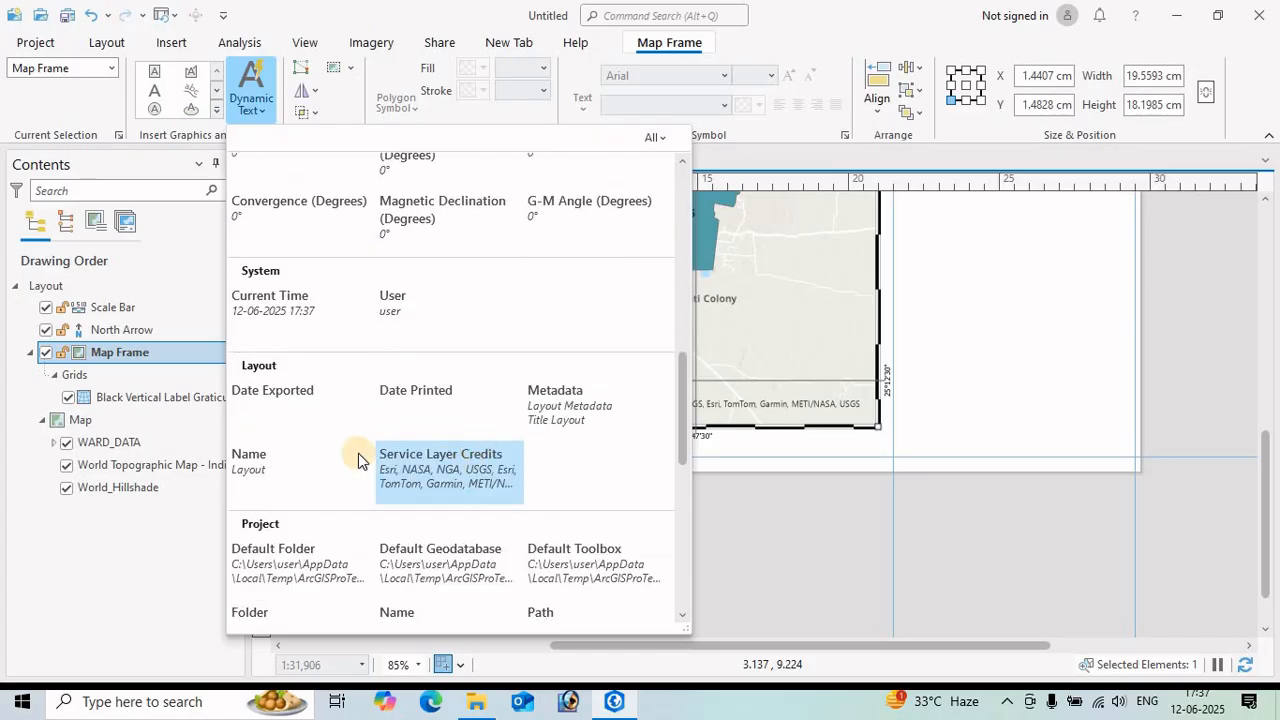
left_click(430, 462)
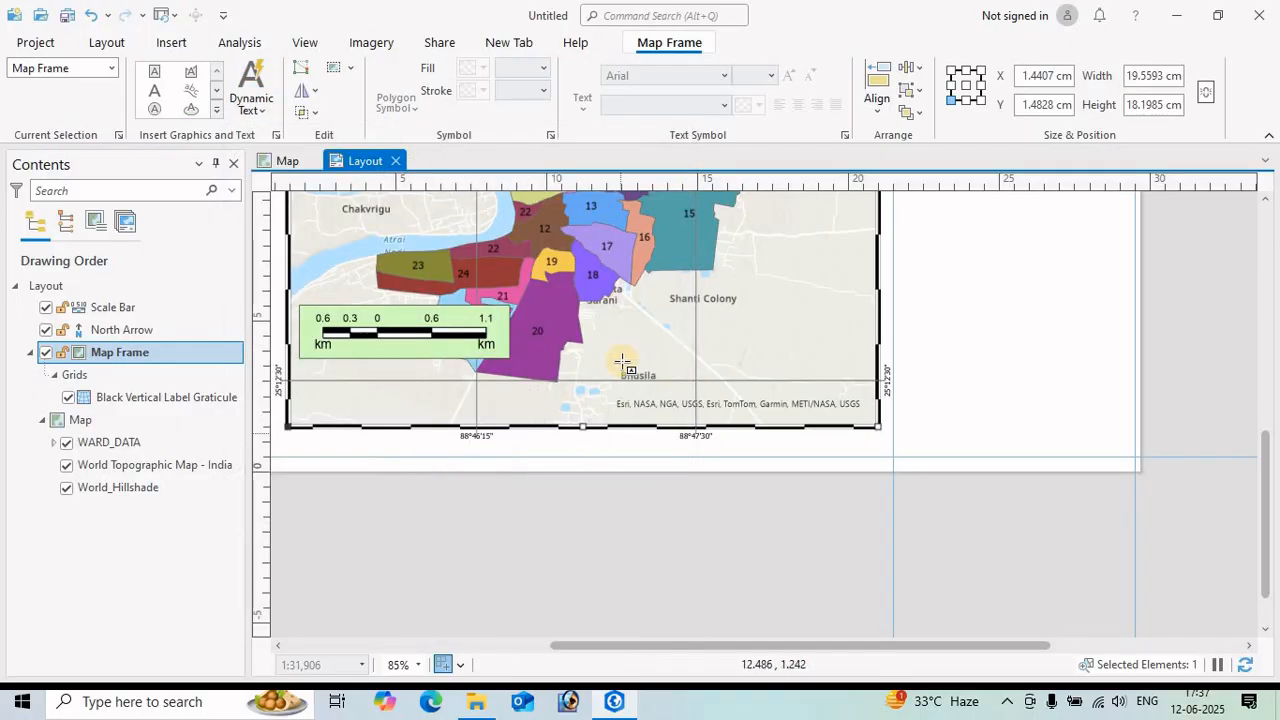
left_click(611, 385)
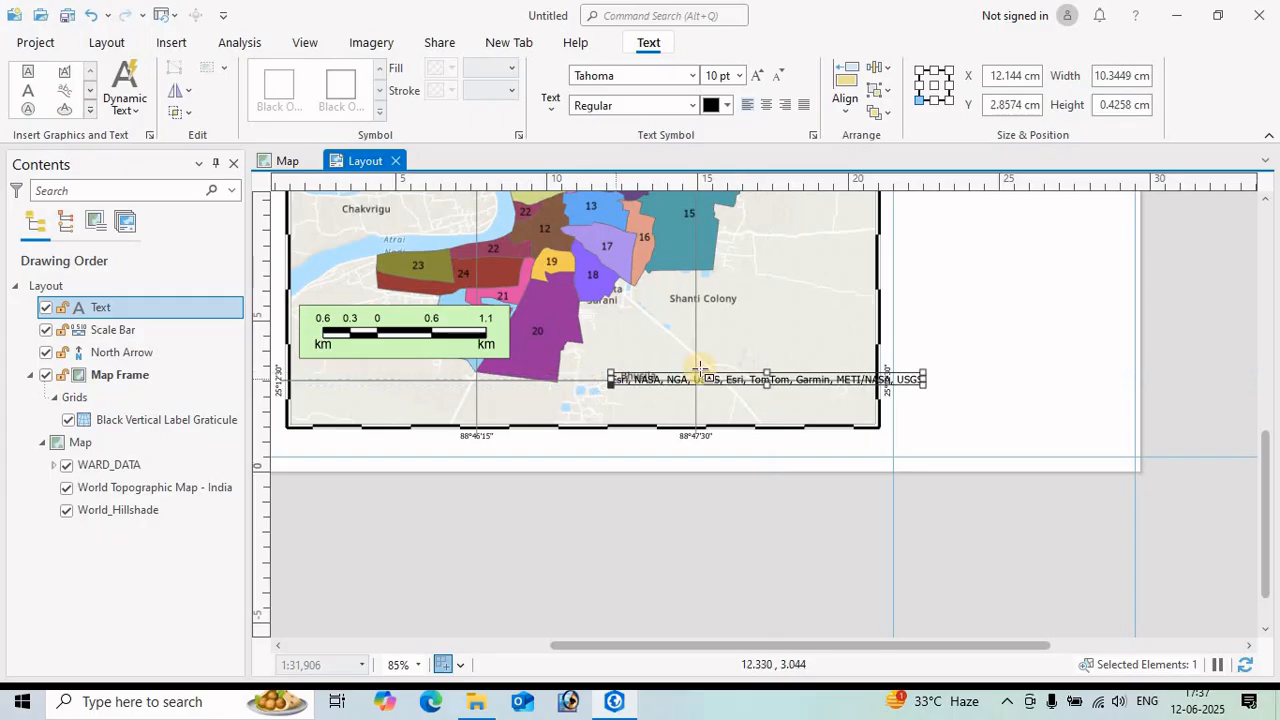
- Move the service layer credits text off the page below the map and hide it
left_click(97, 45)
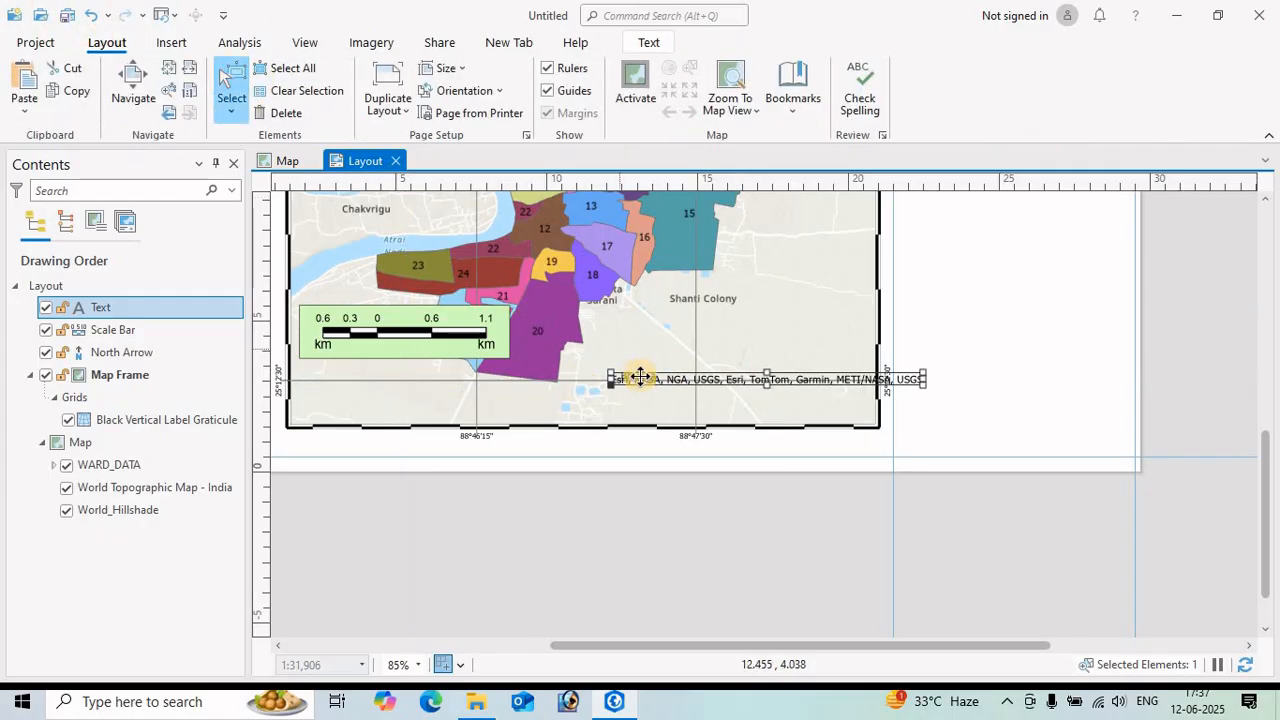
left_click_drag(640, 379, 894, 551)
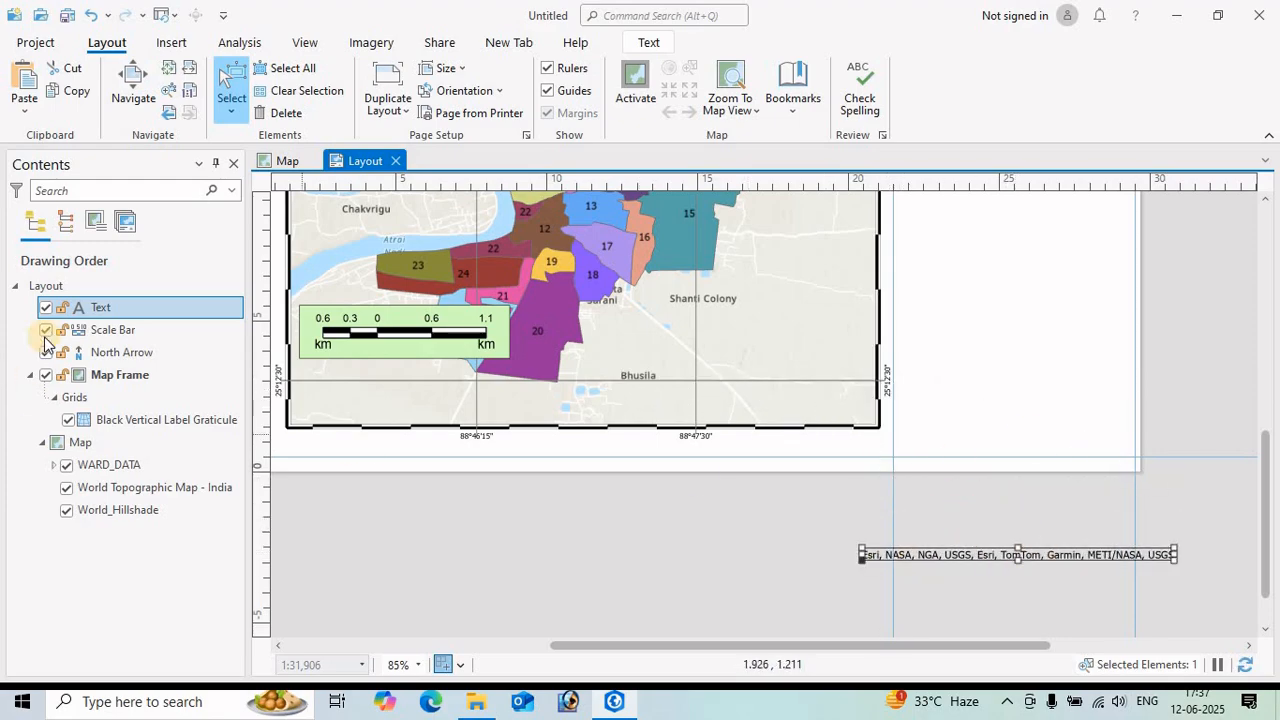
left_click(117, 314)
left_click(46, 312)
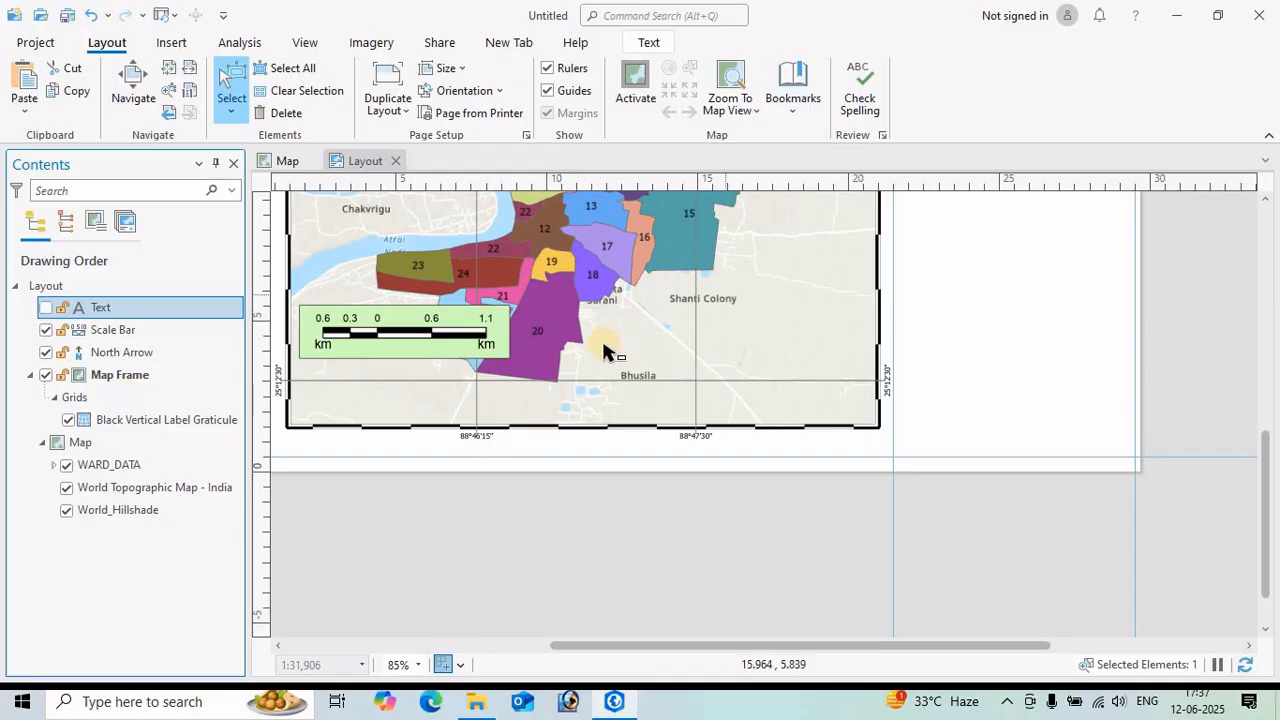
- Move the scale bar to the lower-right corner of the map frame
left_click(467, 325)
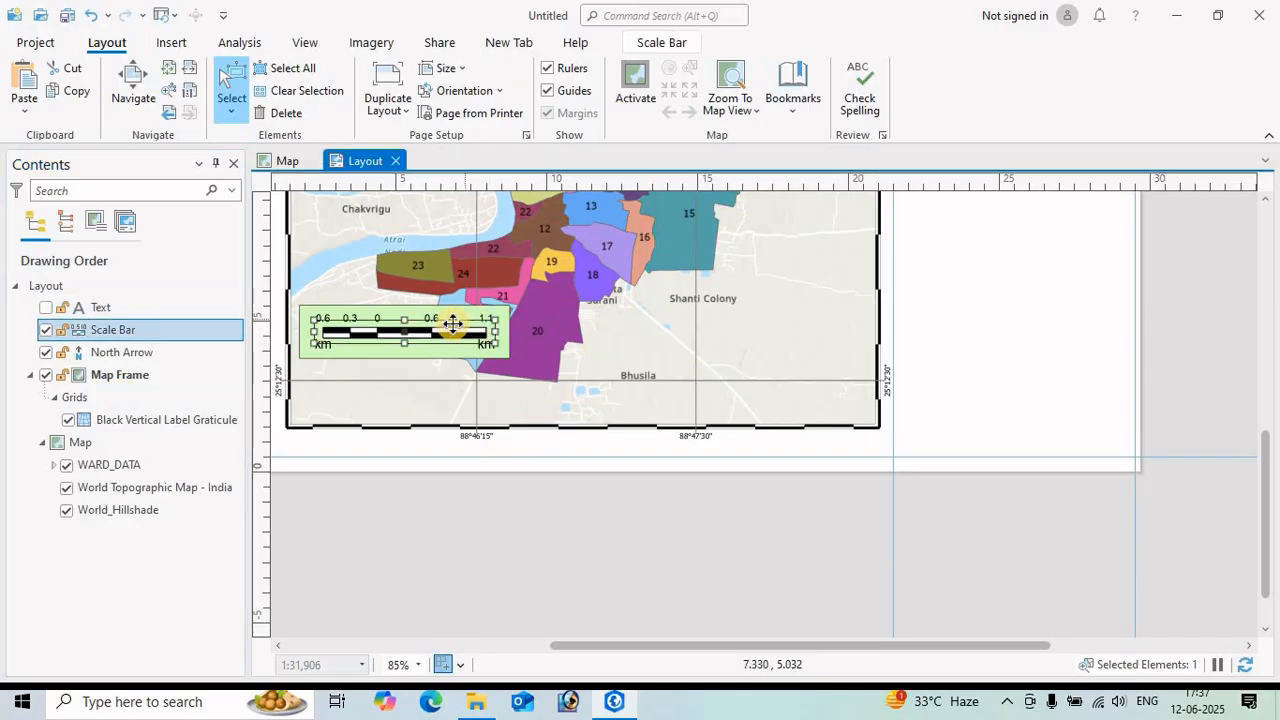
left_click_drag(453, 323, 779, 387)
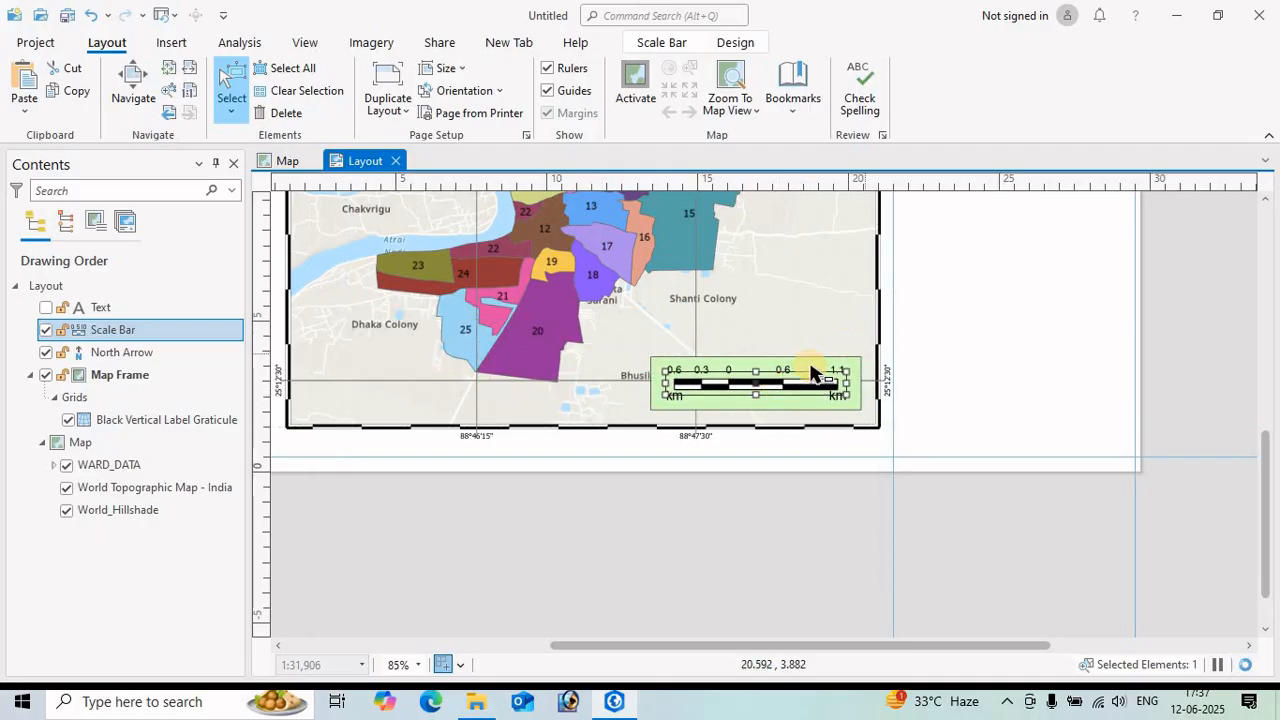
left_click(883, 417)
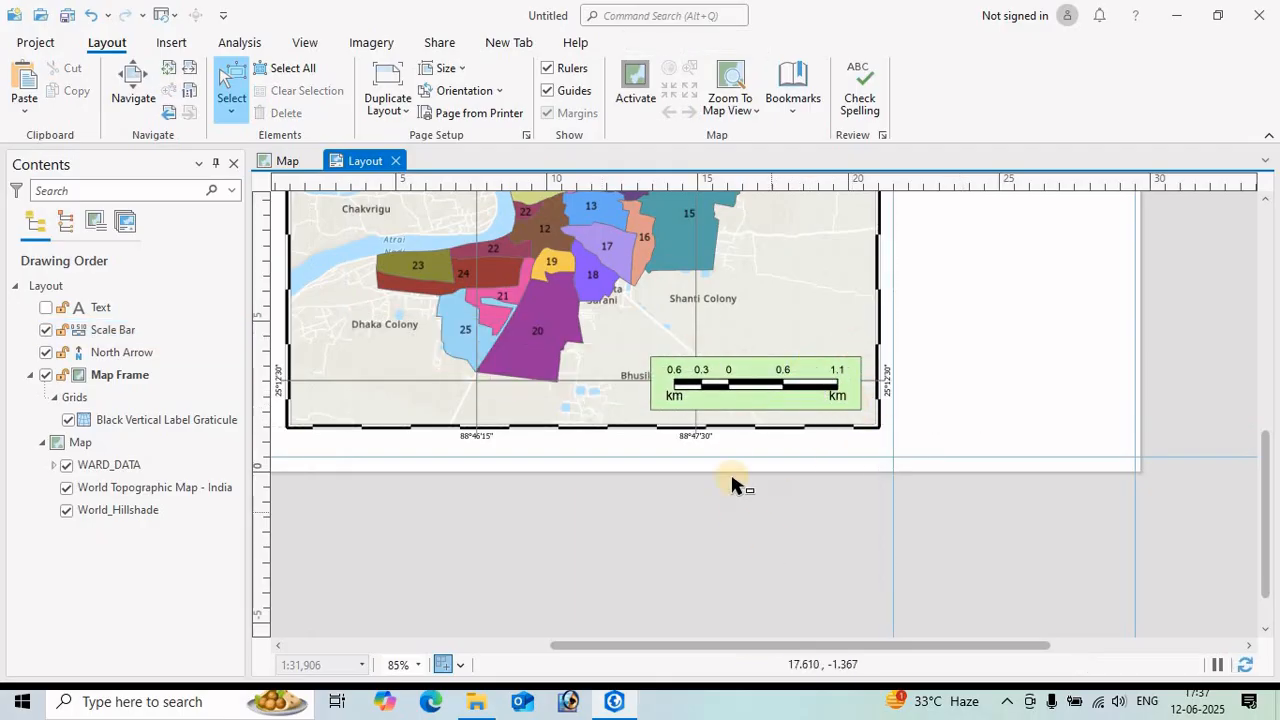
- Add the text "scale" centred beneath the bar inside the scale bar's green background
scroll(752, 435, "down", 3)
scroll(752, 443, "up", 8)
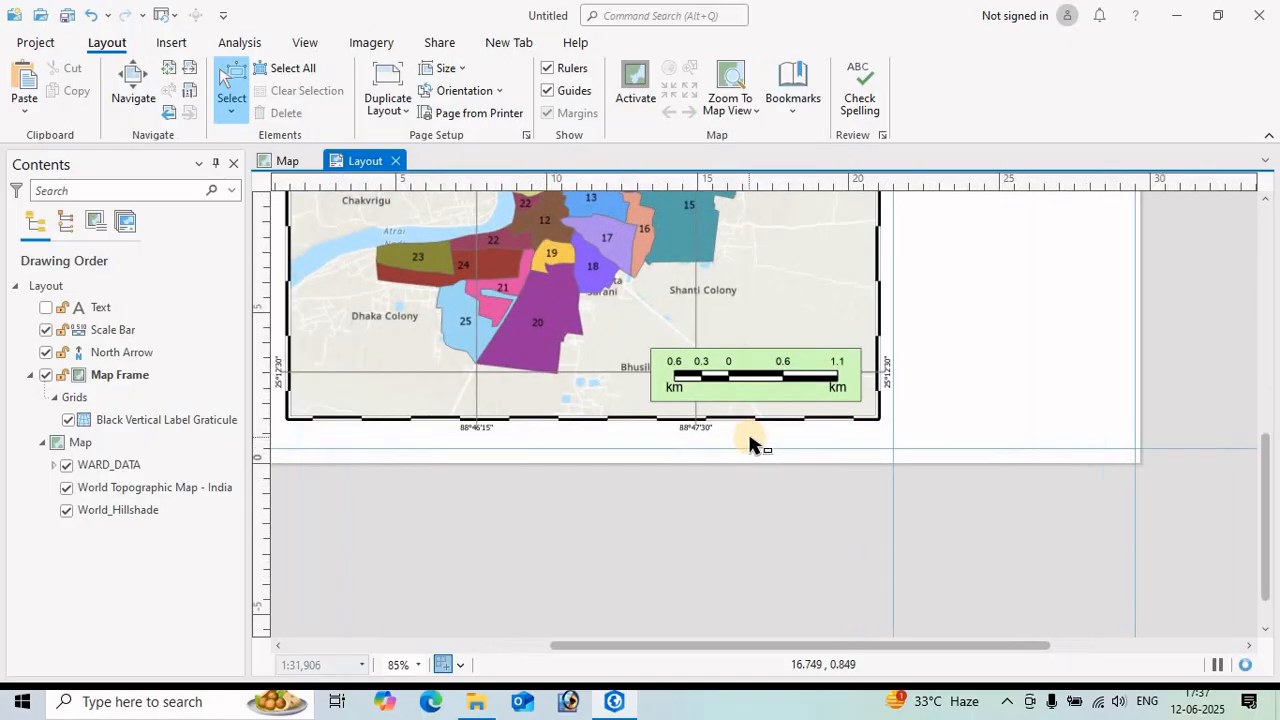
scroll(757, 327, "down", 2)
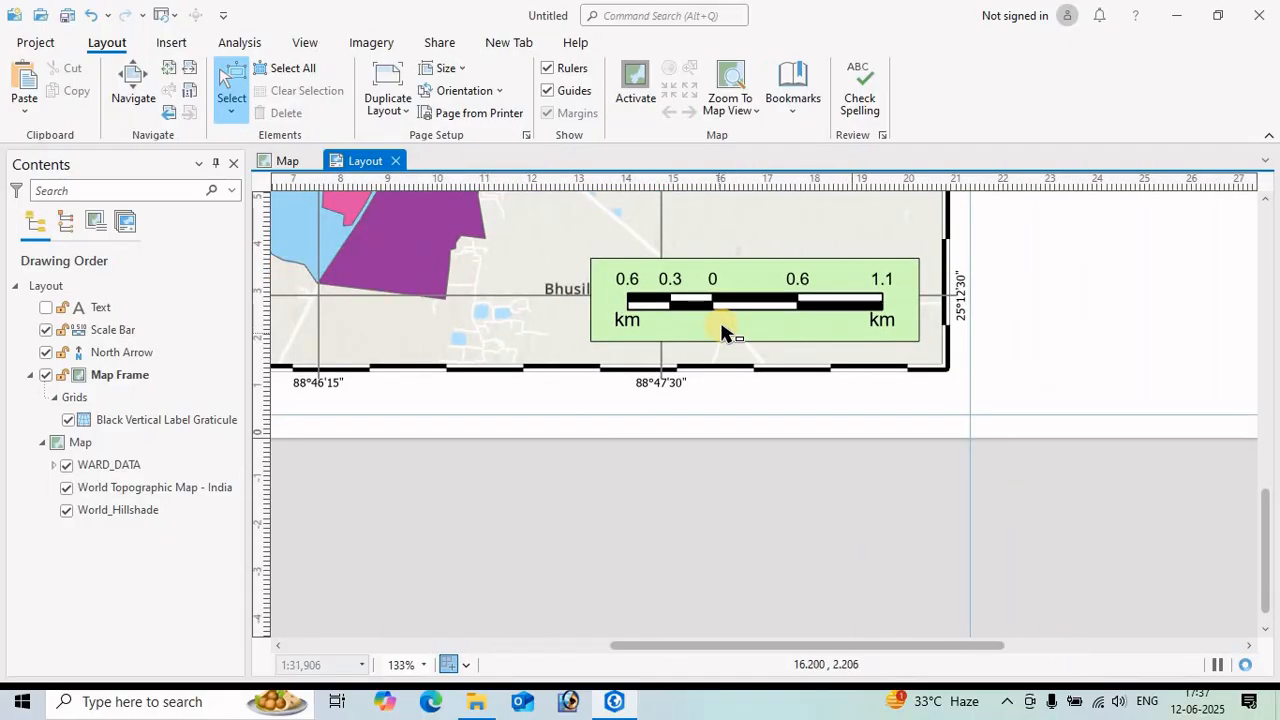
left_click(165, 44)
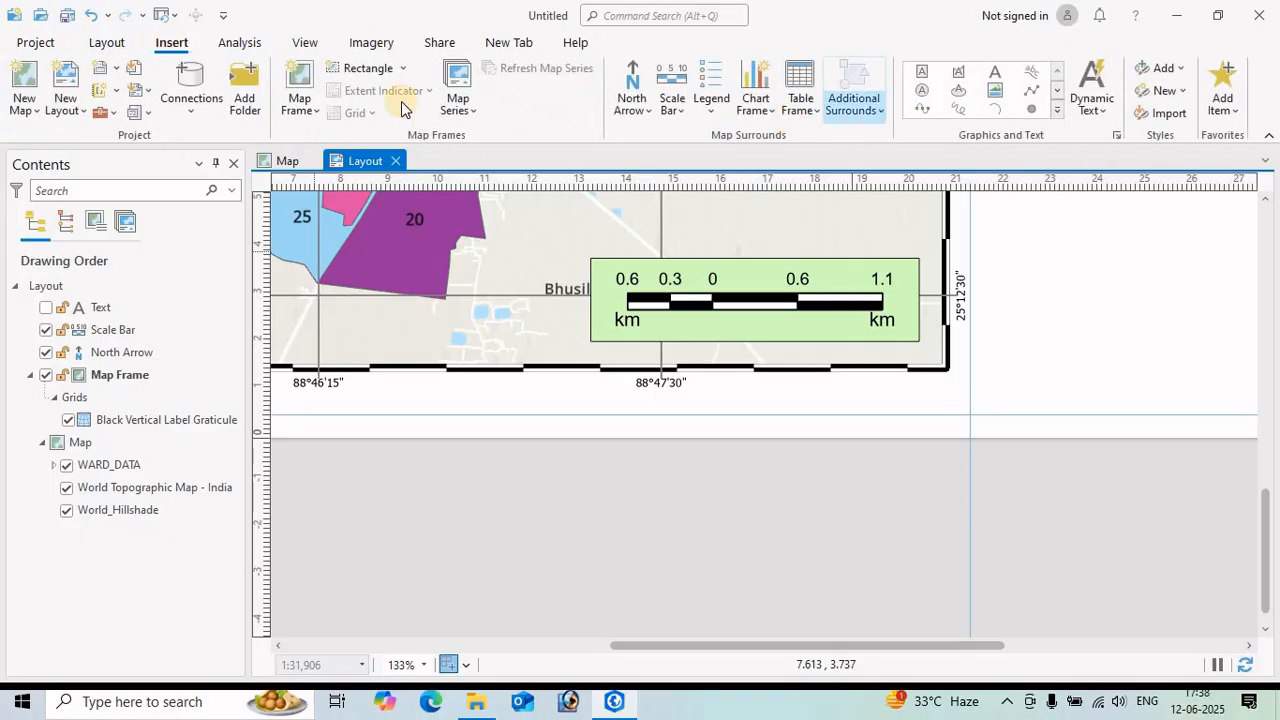
left_click(993, 76)
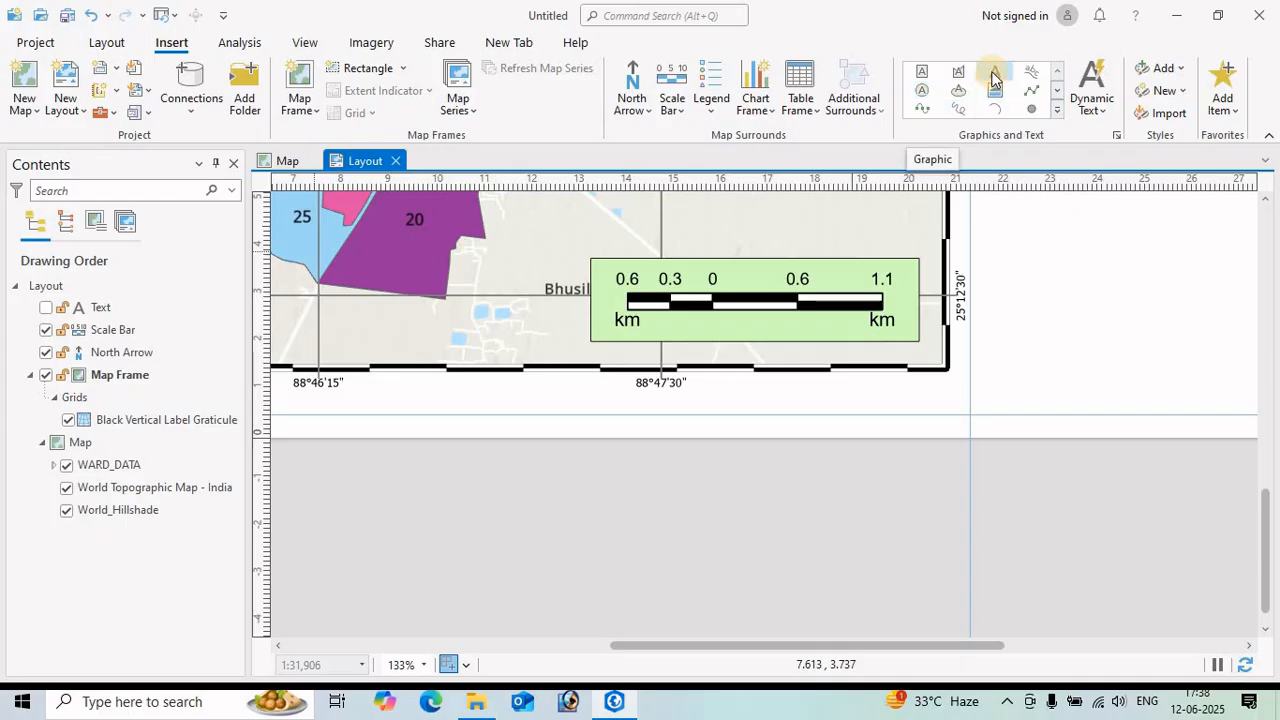
left_click(744, 327)
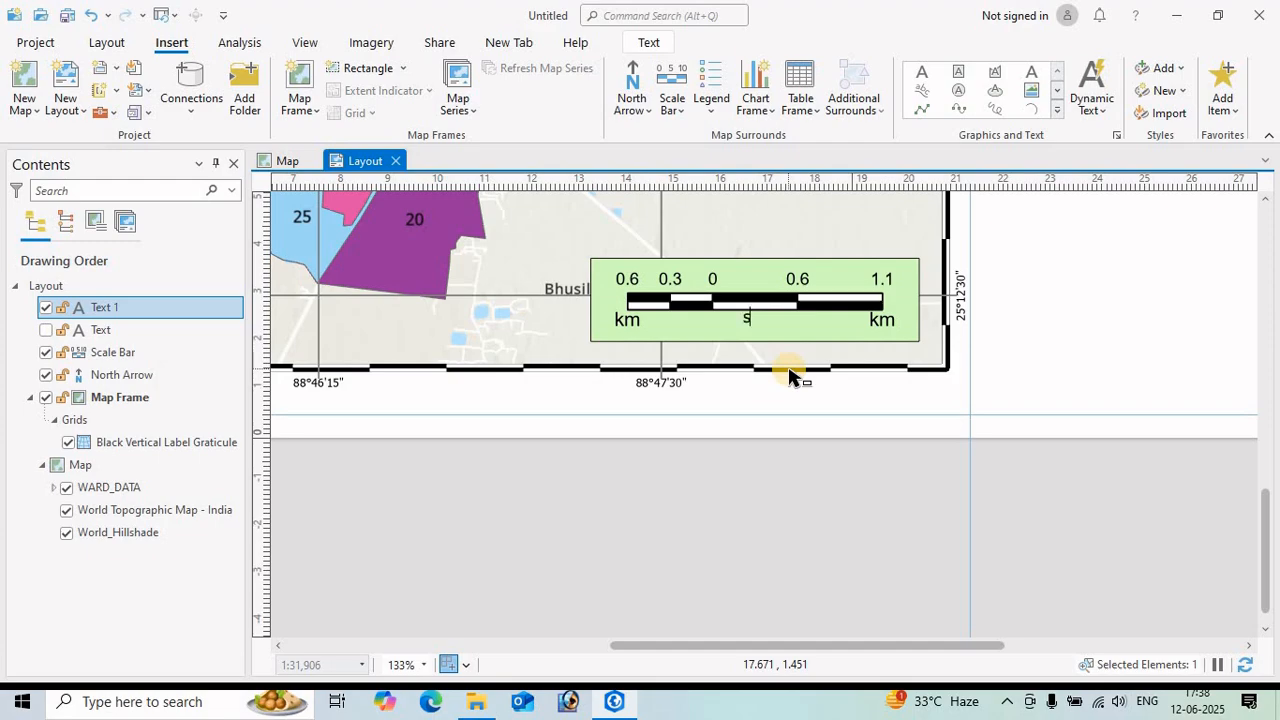
type("sCA")
key("BackSpace")
key("BackSpace")
type("cale")
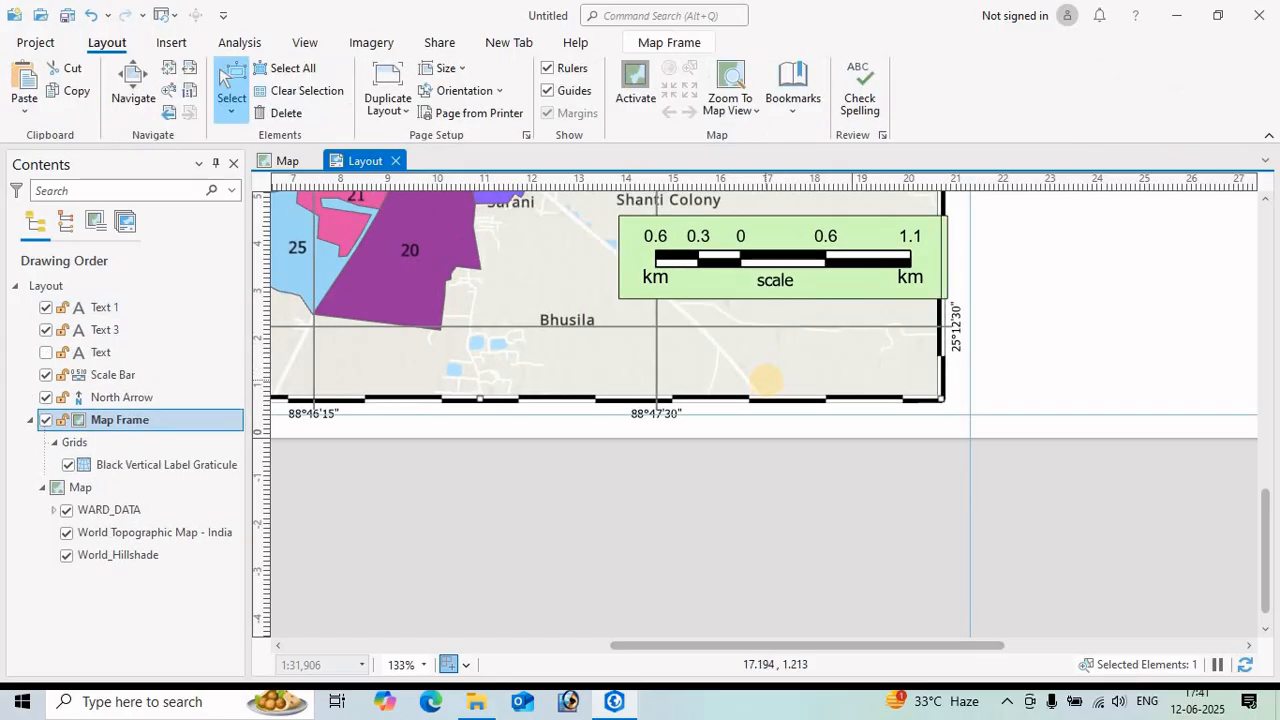
- Group the "scale" text with the scale bar and move the group down into the map frame's lower-right corner
left_click(782, 281)
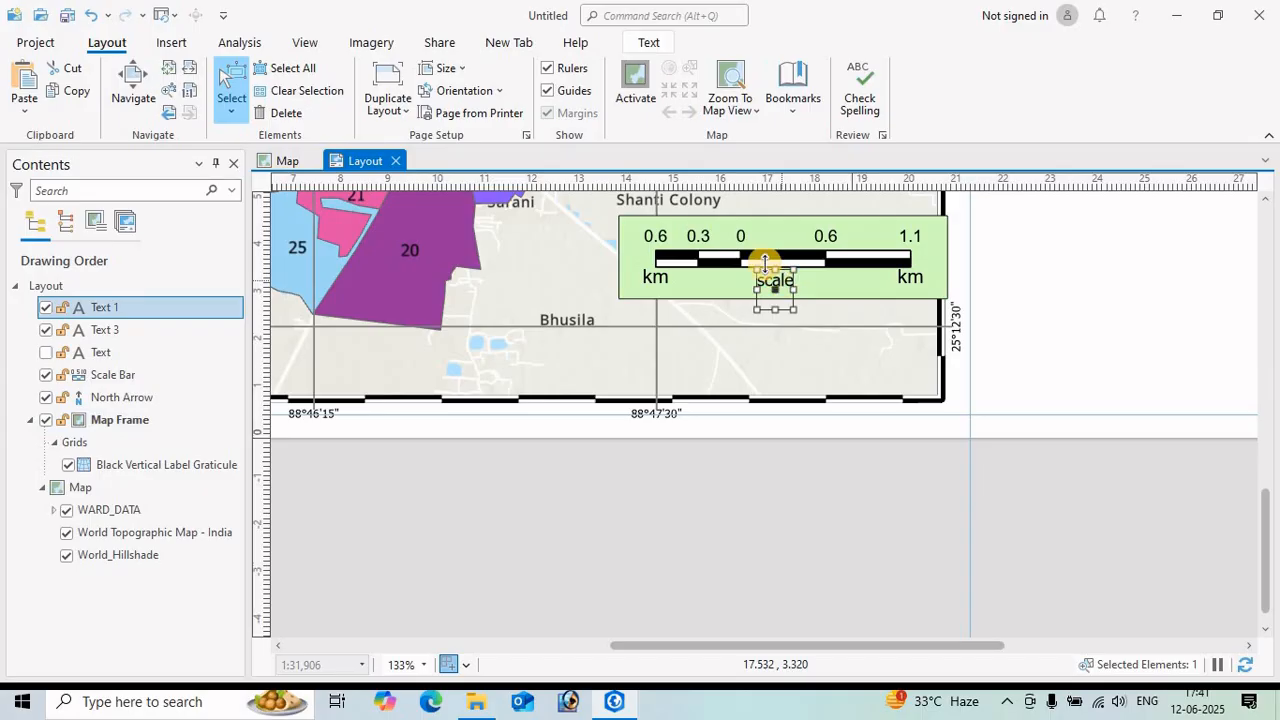
left_click(703, 243, "shift")
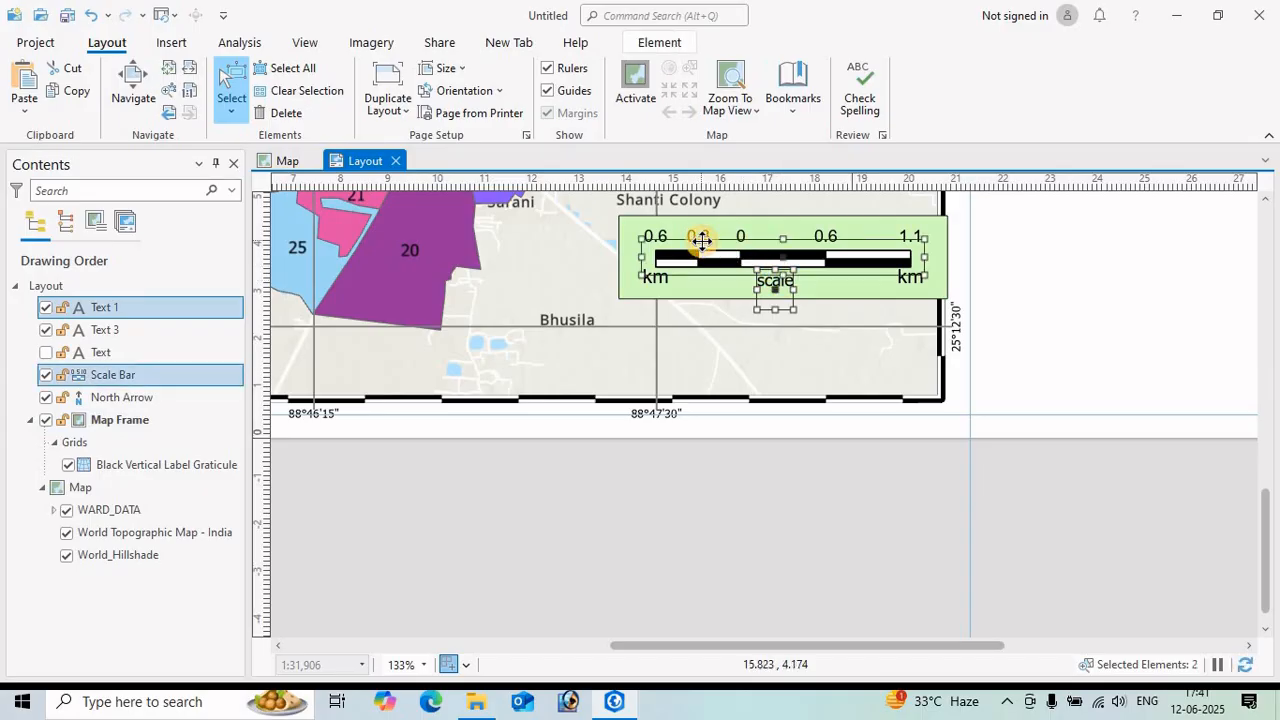
right_click(832, 262)
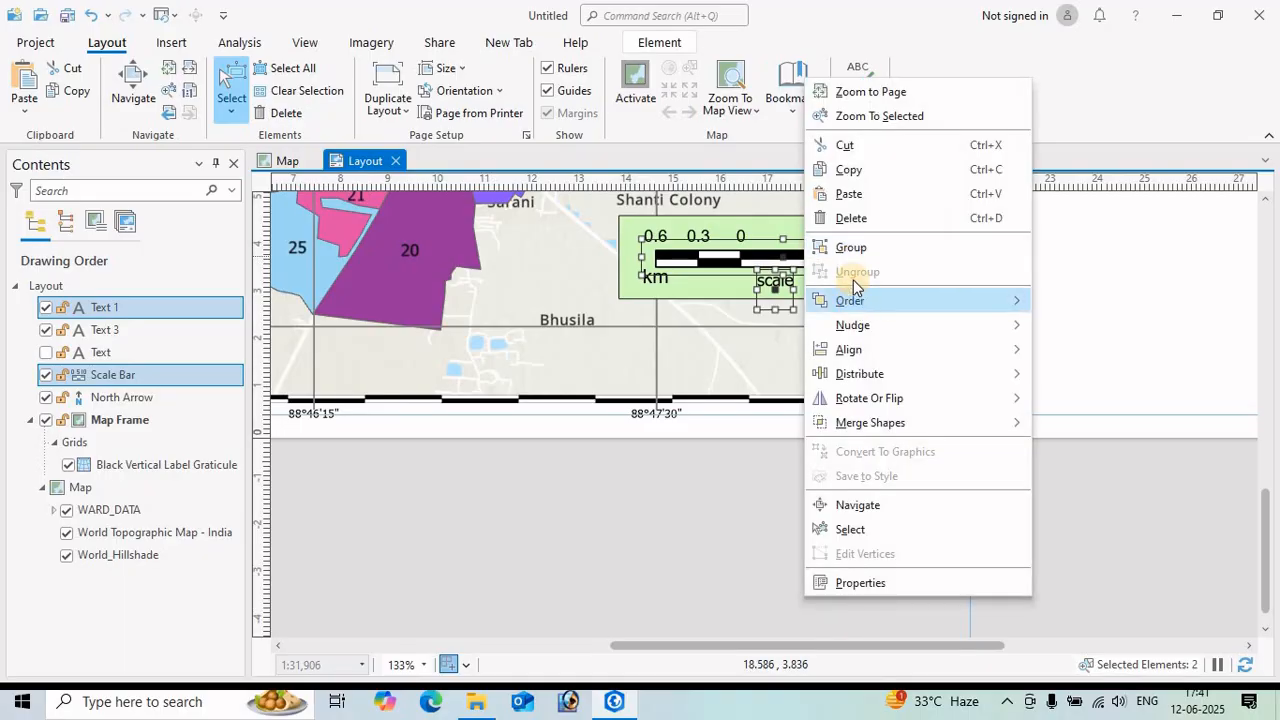
left_click(851, 248)
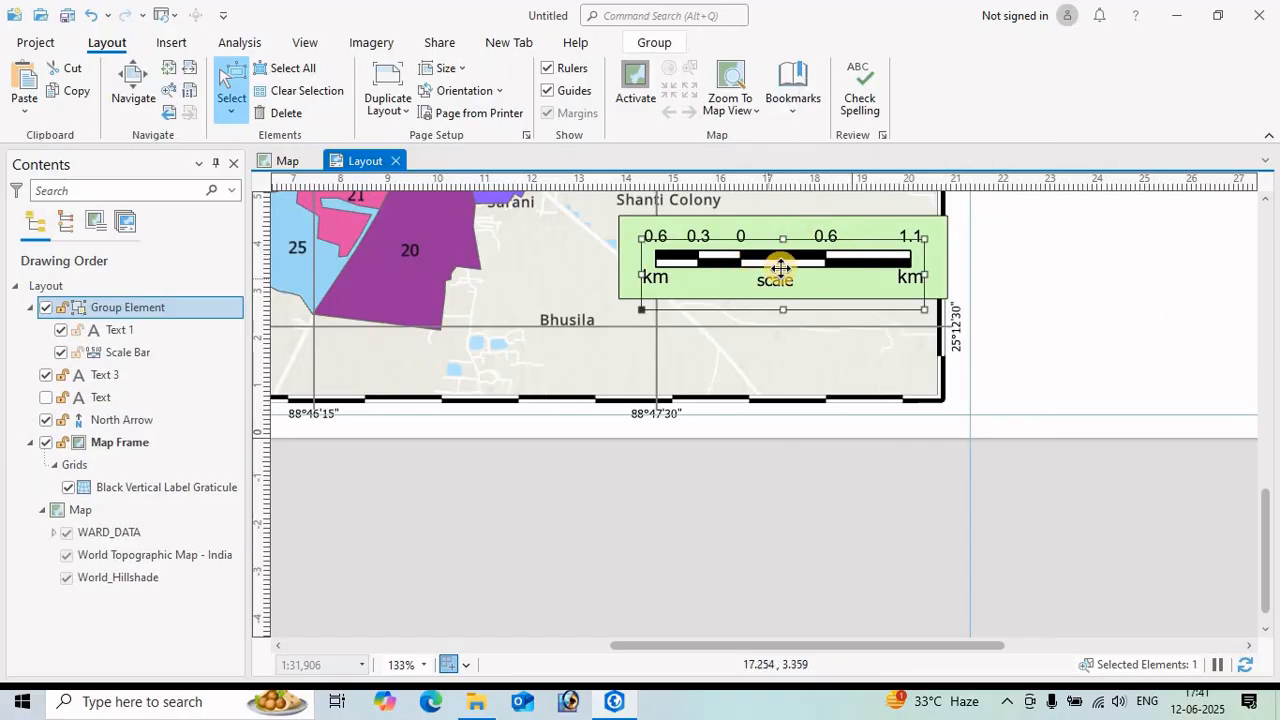
left_click_drag(803, 262, 800, 341)
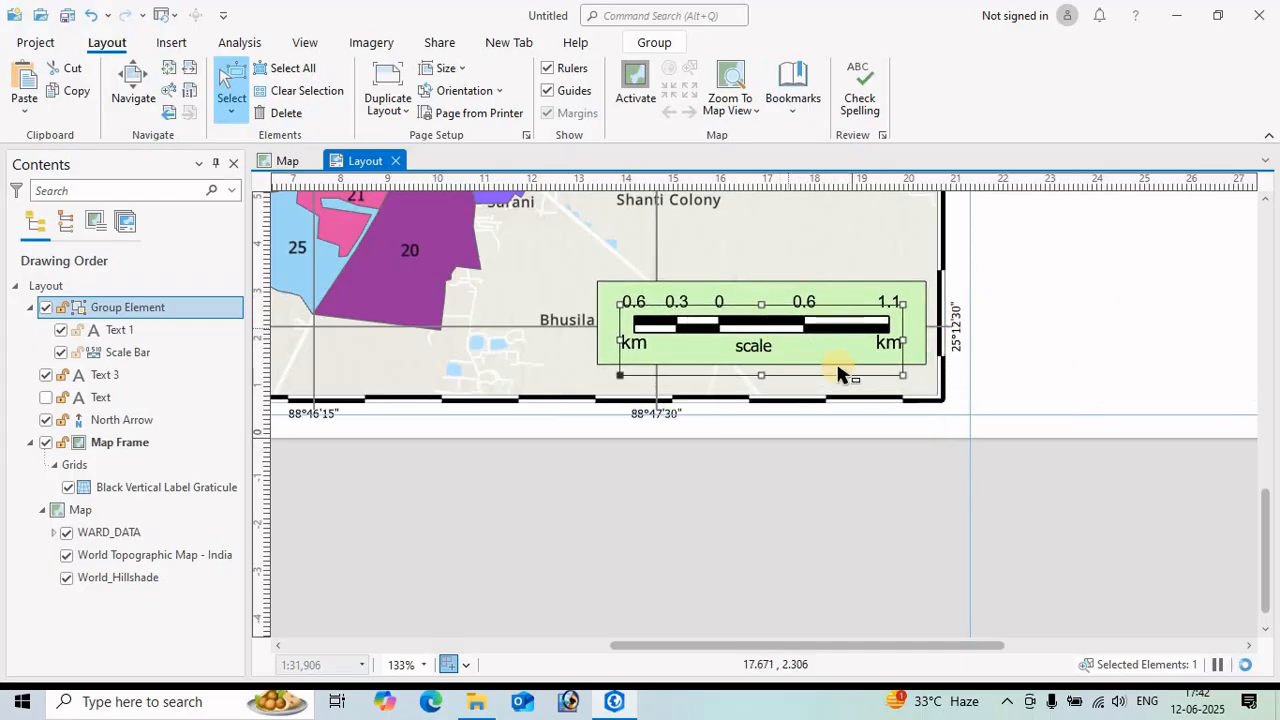
left_click(771, 500)
- Add the text "Source : GIS RS in Bangla" and position it in the map frame's lower-left corner
scroll(768, 494, "down", 2)
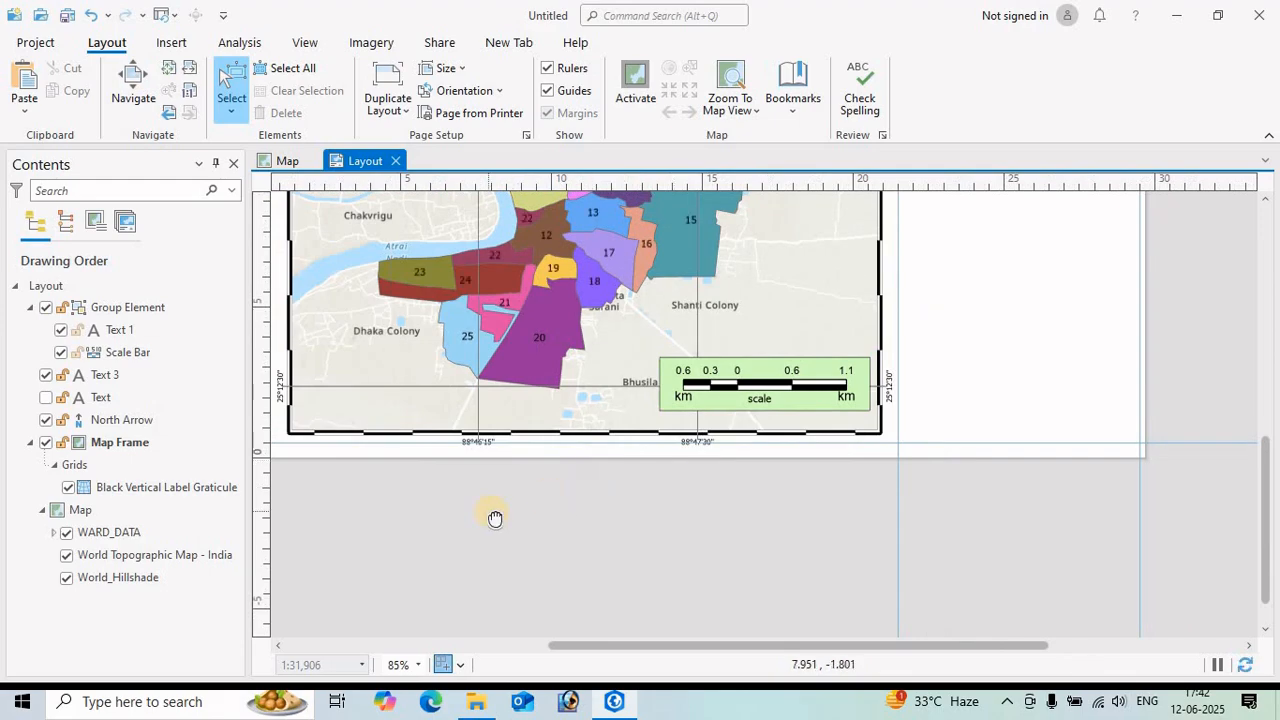
left_click_drag(494, 518, 806, 505)
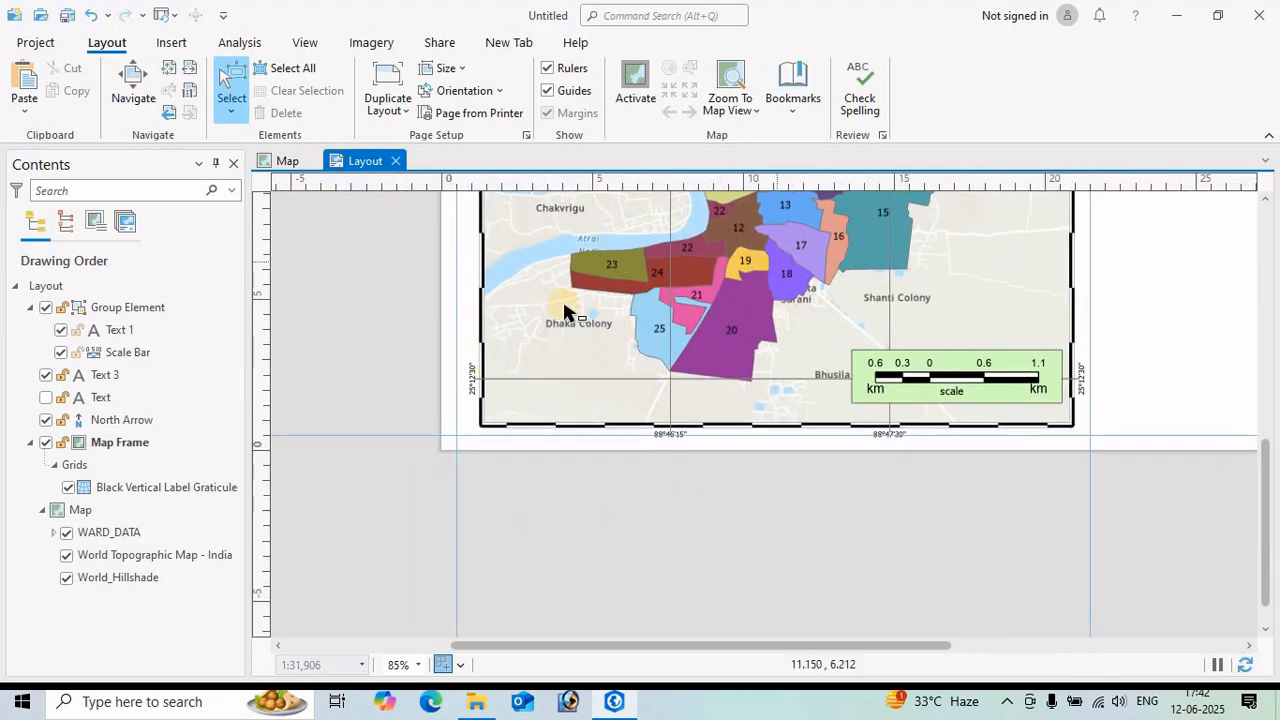
left_click(172, 44)
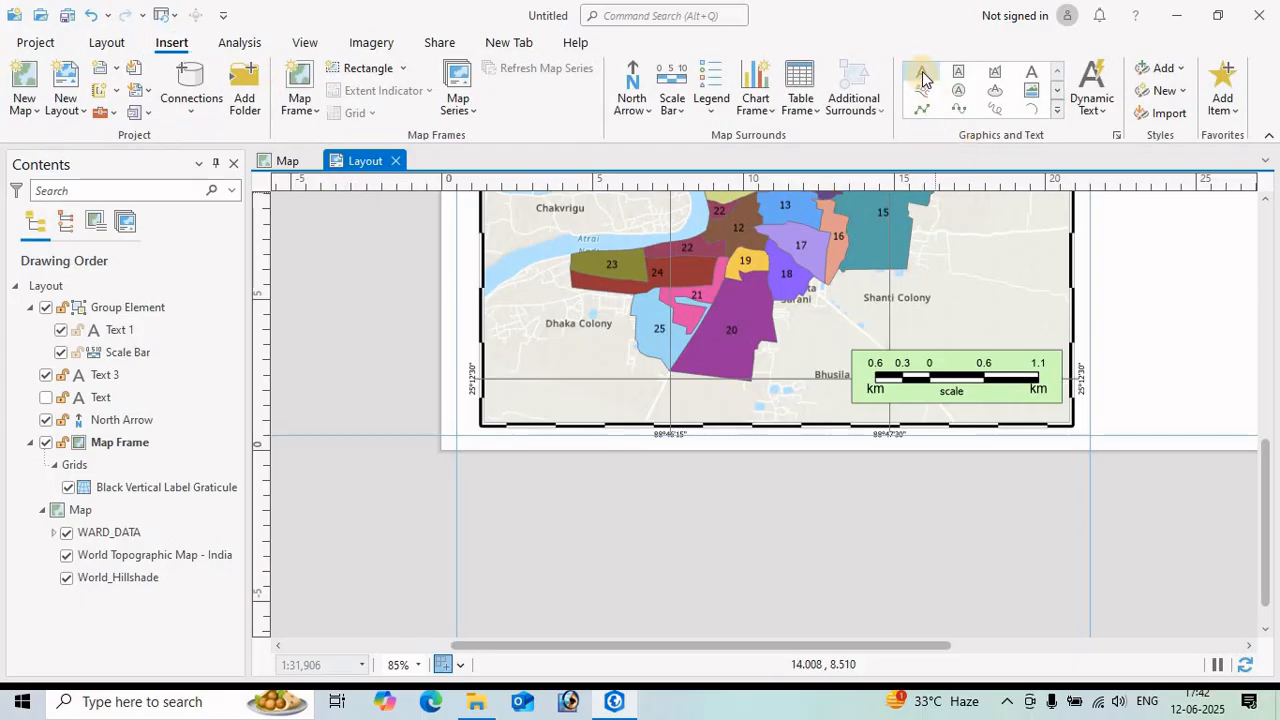
left_click(1032, 78)
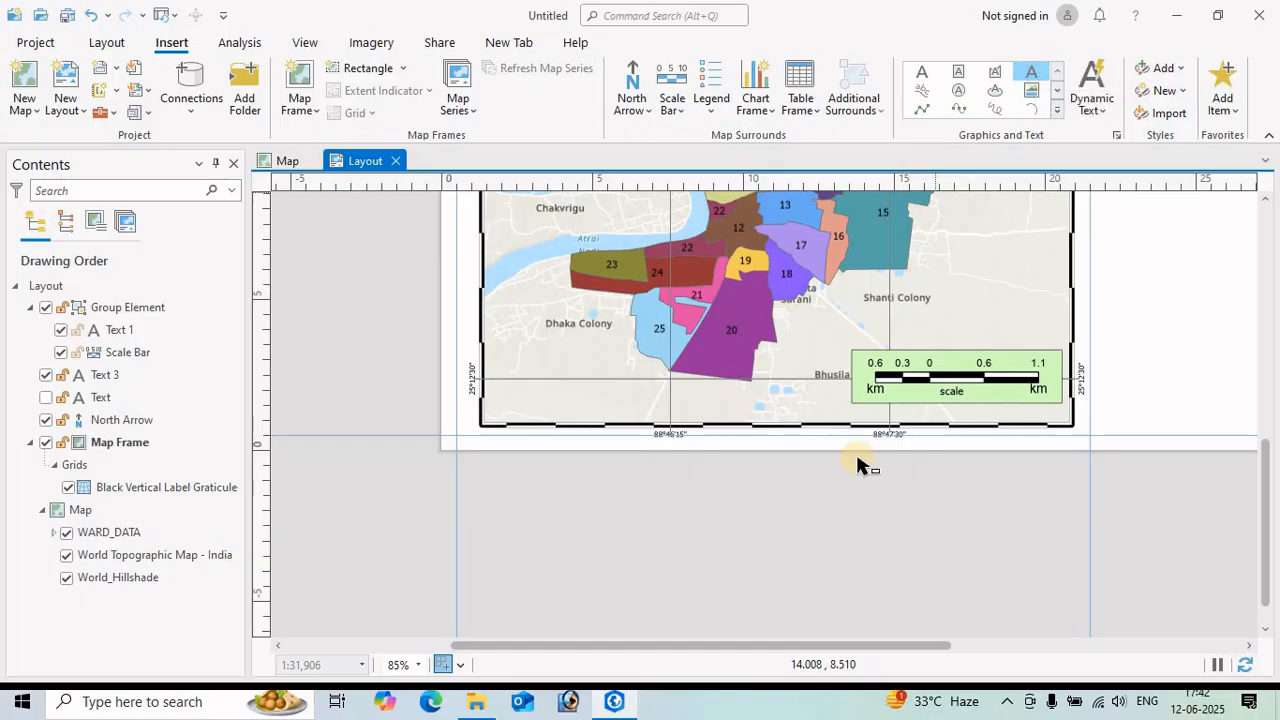
left_click(508, 402)
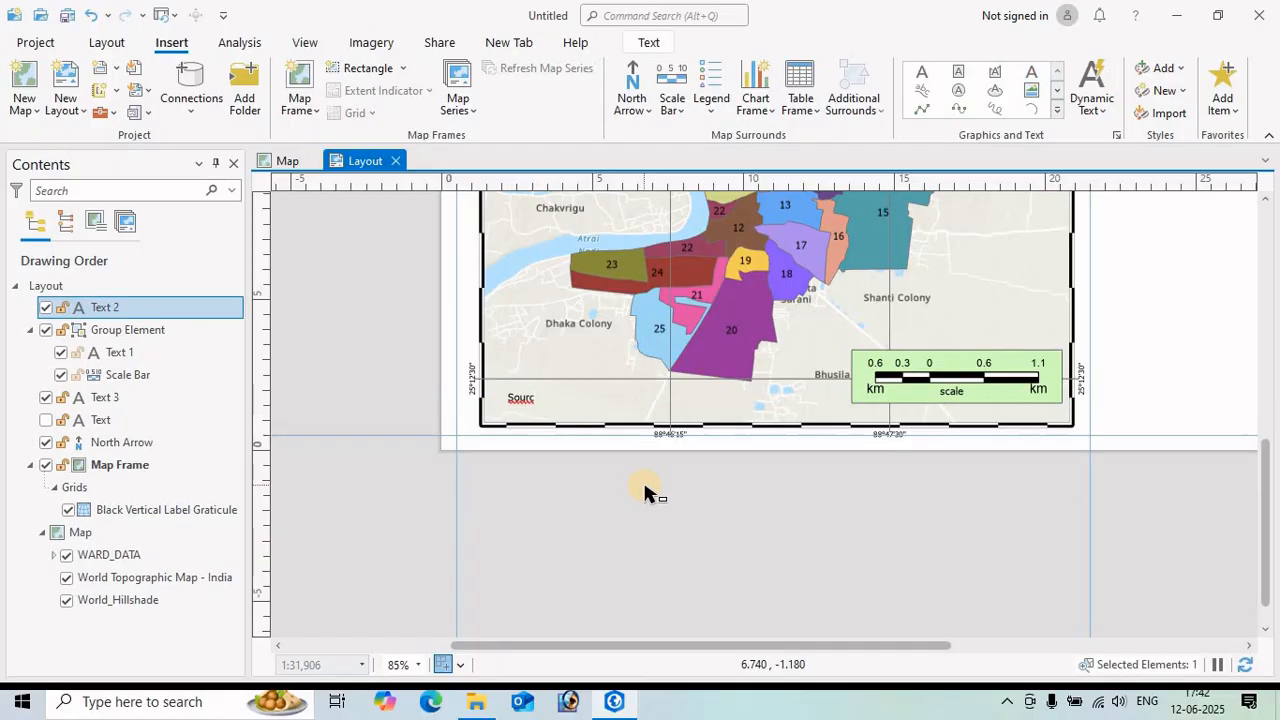
key("ctrl+v")
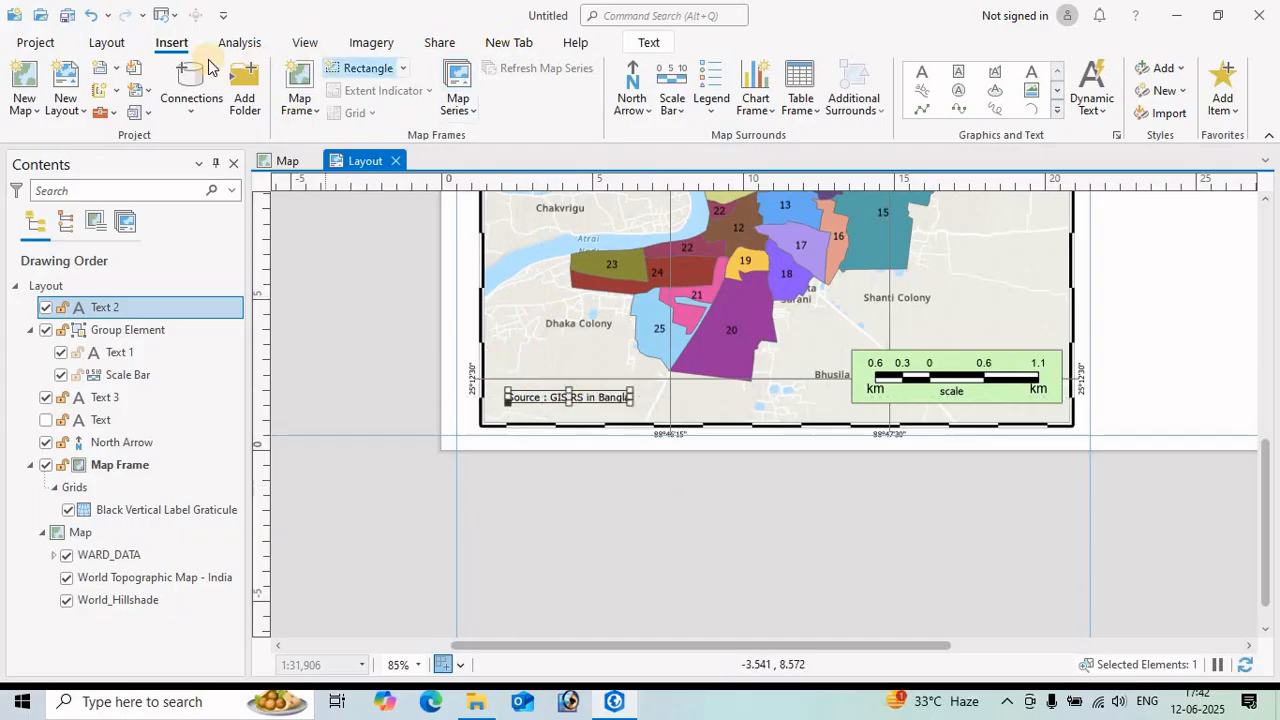
left_click(107, 42)
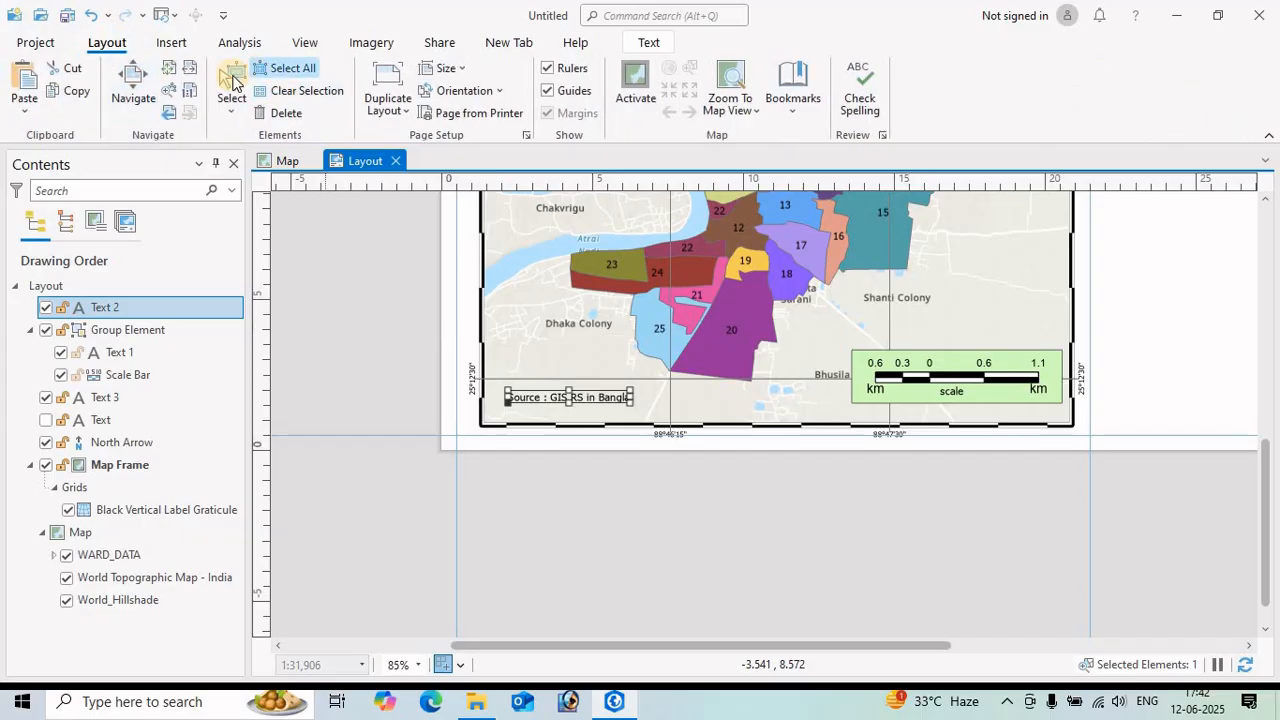
left_click(231, 85)
left_click_drag(557, 399, 537, 411)
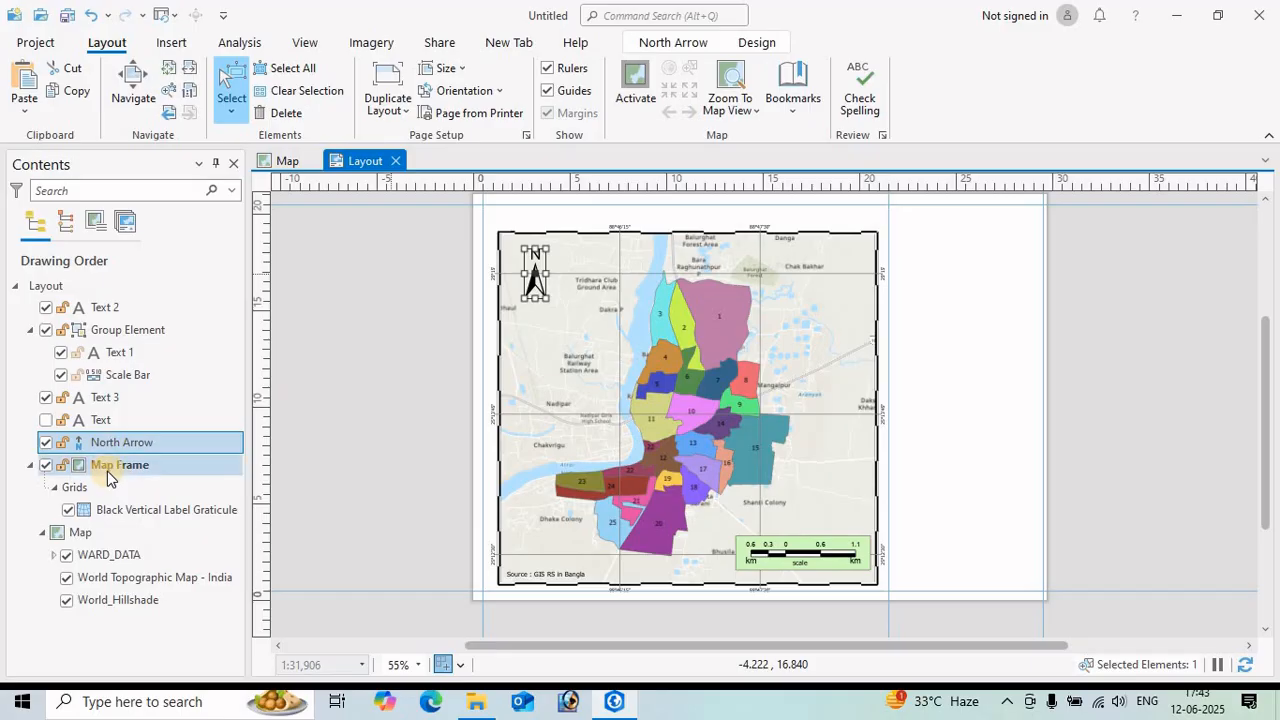
- Open the attribute table of the WARD_DATA layer
right_click(101, 556)
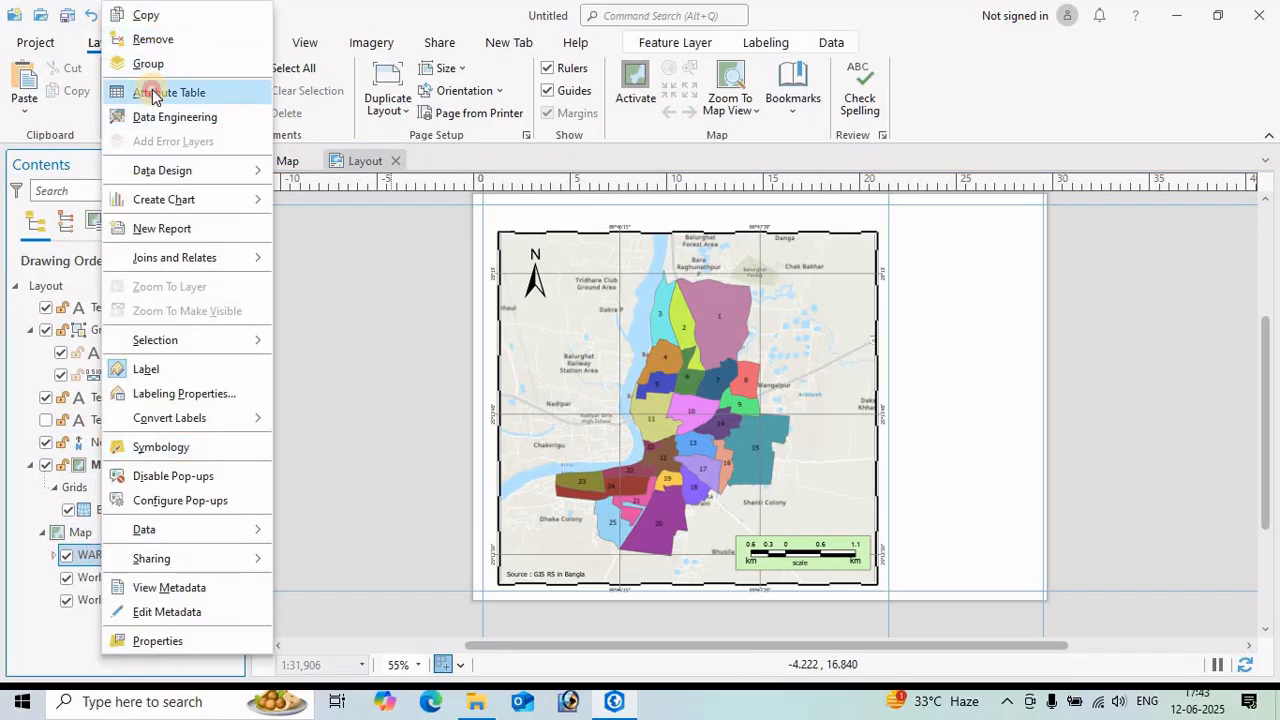
left_click(152, 92)
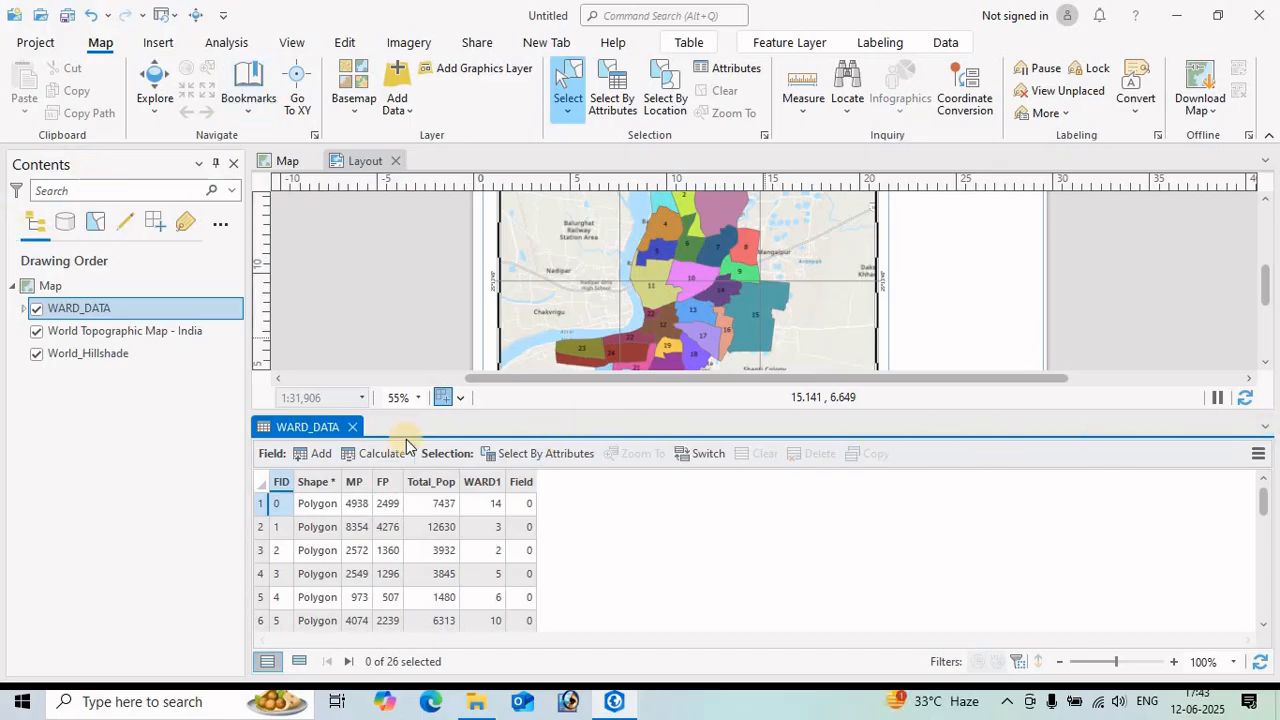
- Close the attribute table and create a pie chart from the WARD_DATA layer
left_click(352, 427)
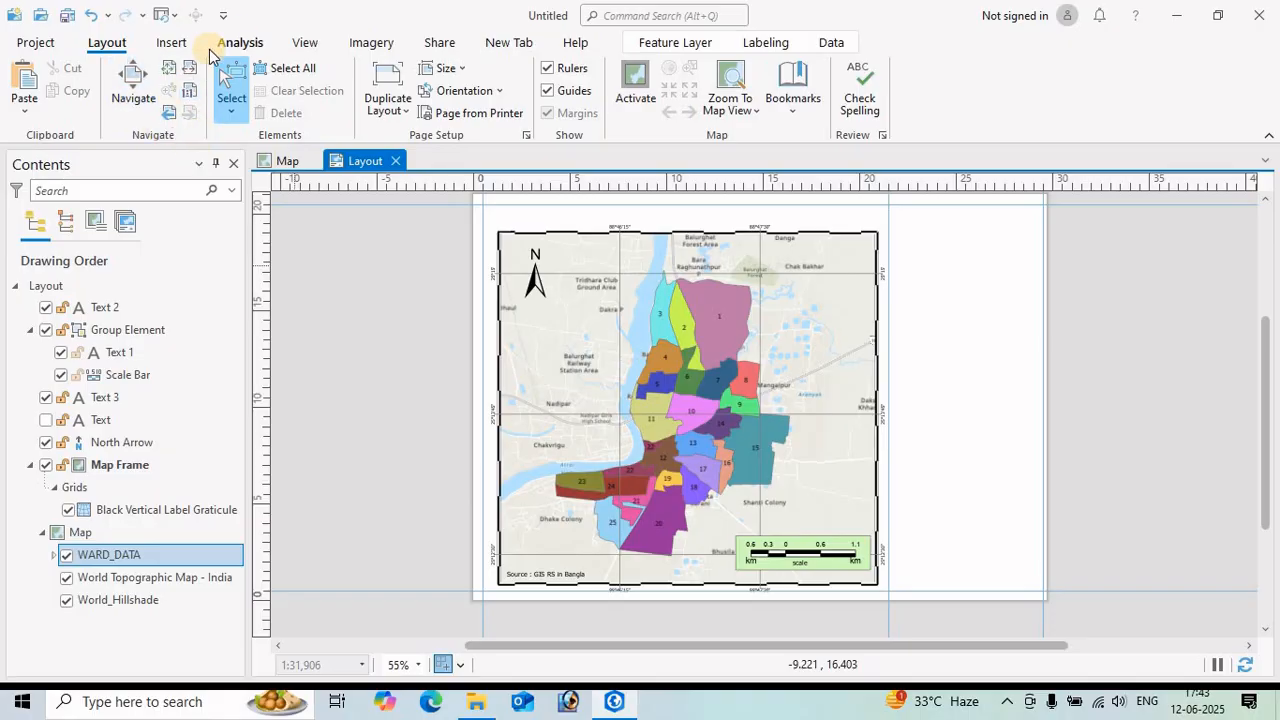
right_click(97, 560)
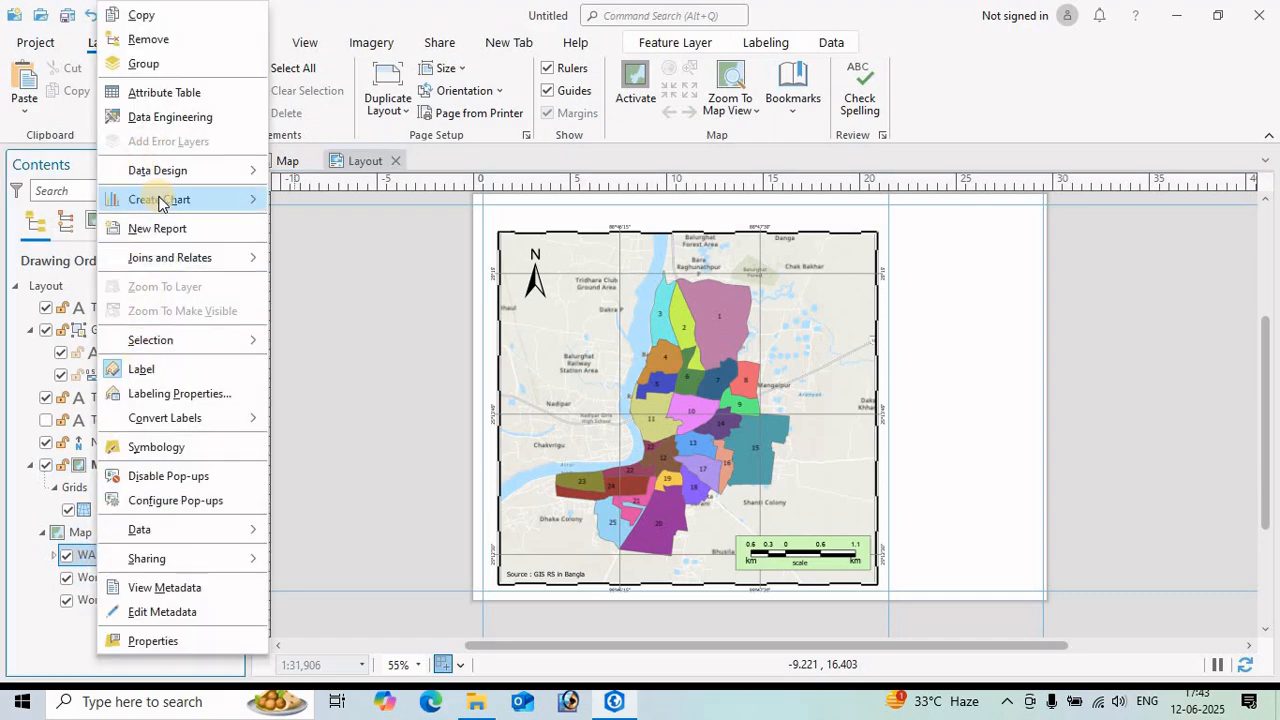
mouse_move(160, 203)
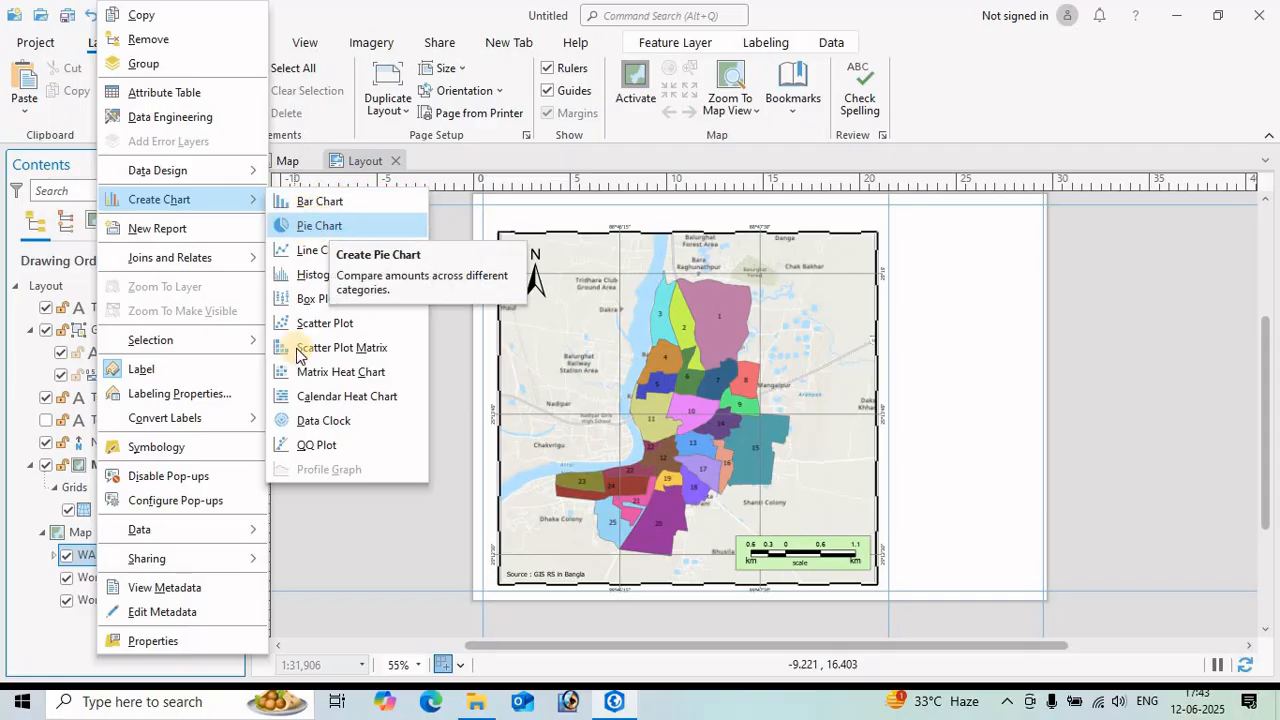
left_click(309, 223)
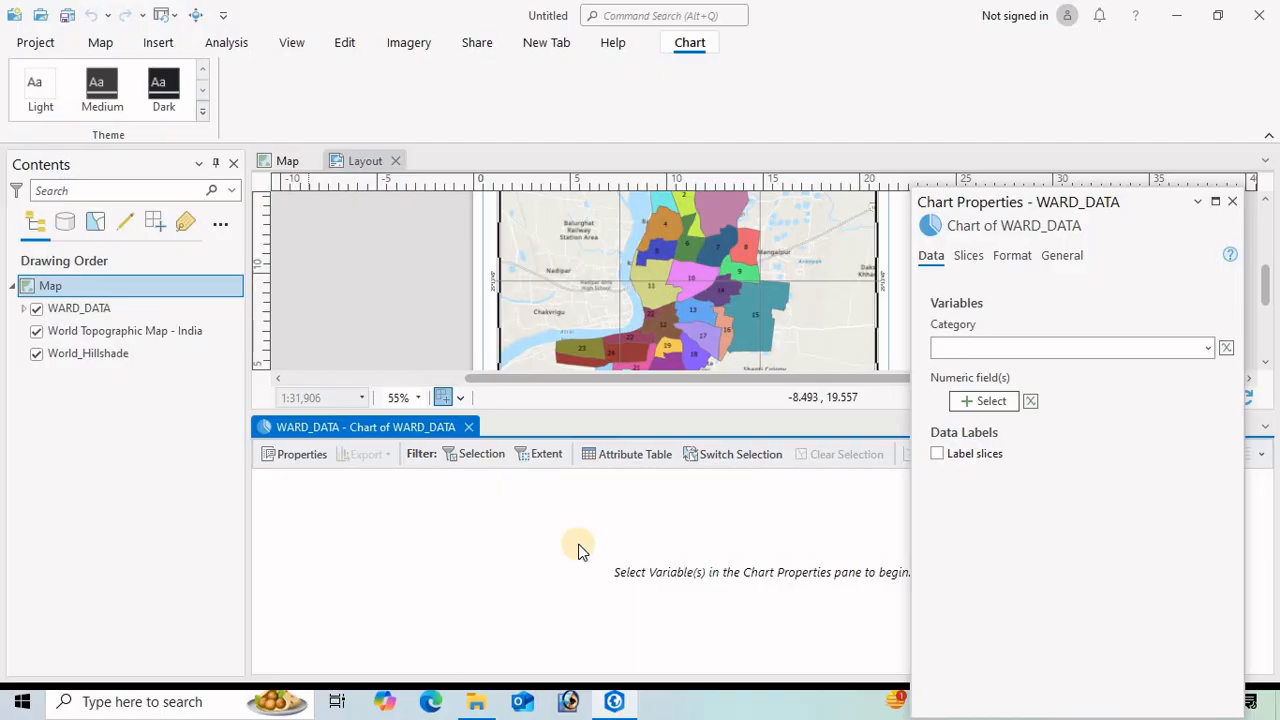
- Choose WARD1 as the pie chart's category and apply MP and FP as its numeric fields
left_click(1211, 348)
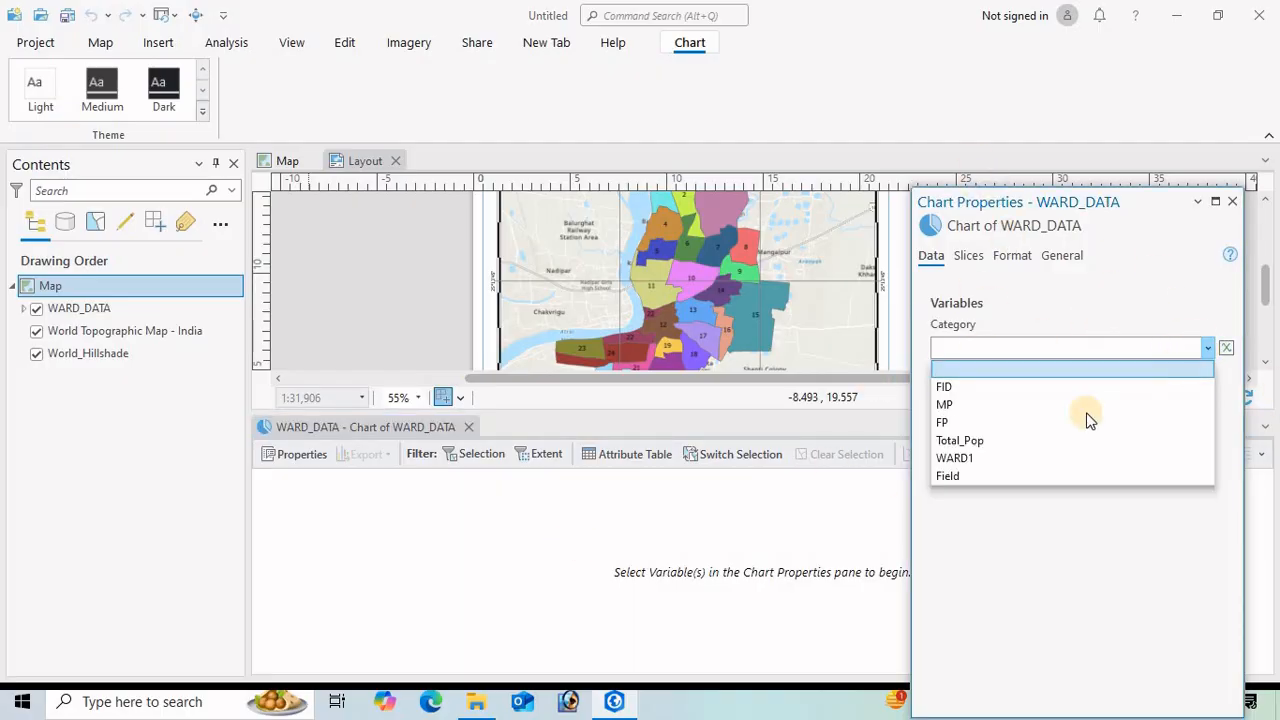
left_click(953, 456)
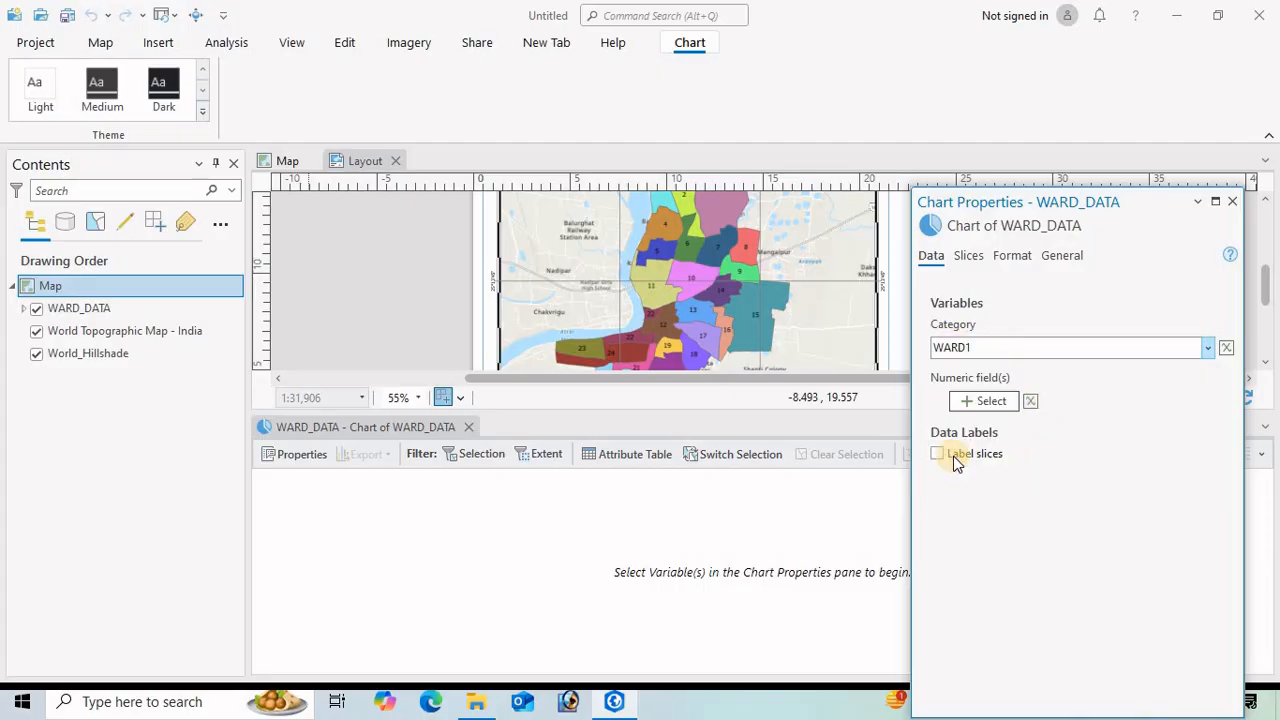
left_click(980, 403)
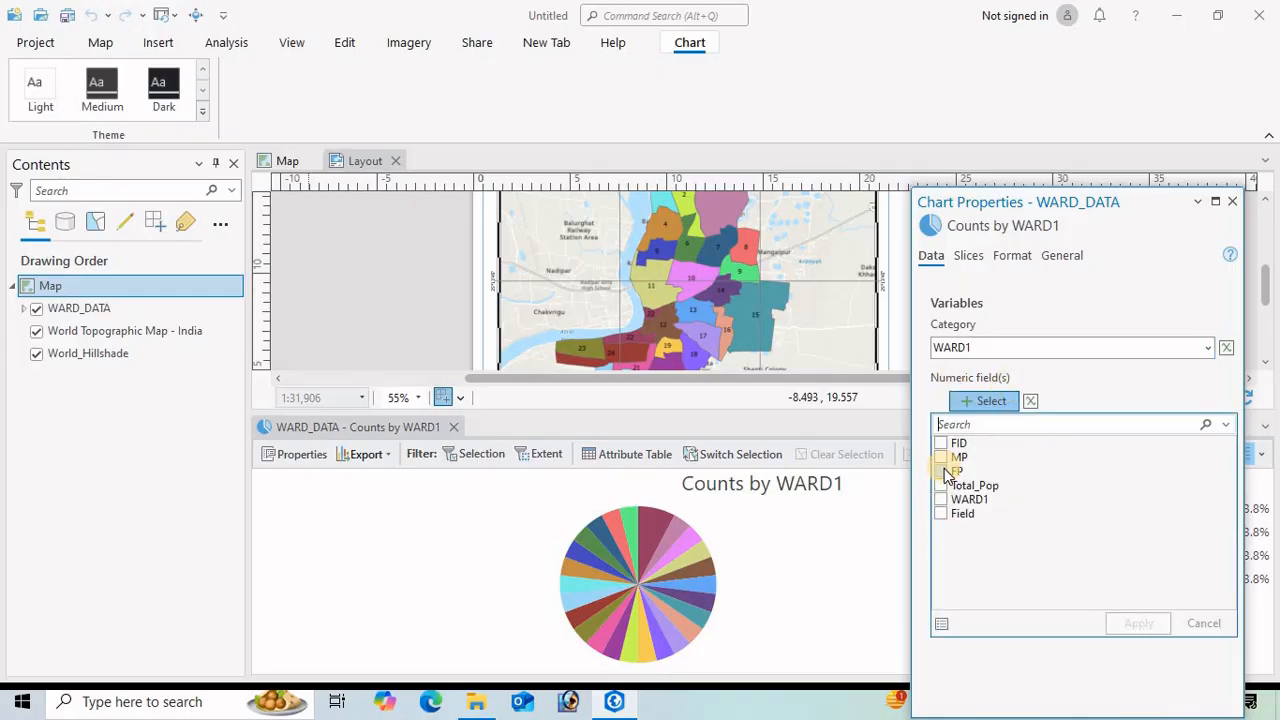
left_click(941, 458)
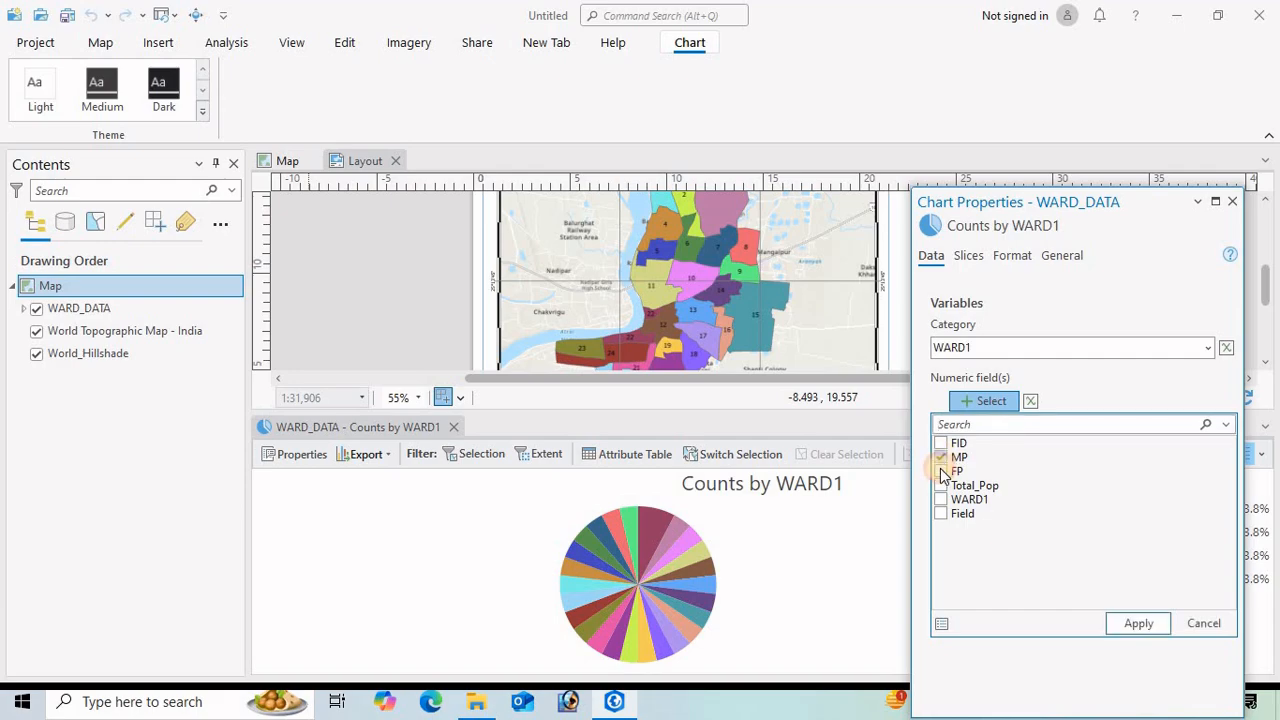
left_click(941, 471)
left_click(1136, 625)
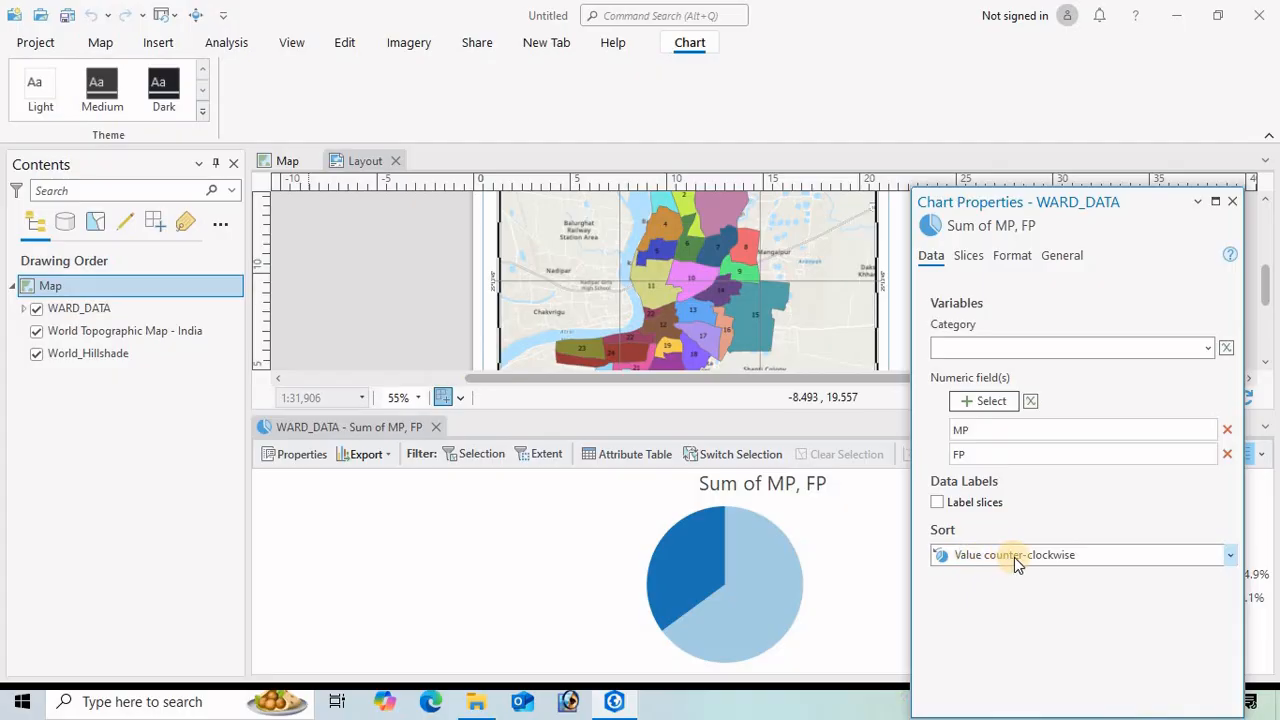
- Sort the pie chart's slices by value clockwise
left_click(1070, 556)
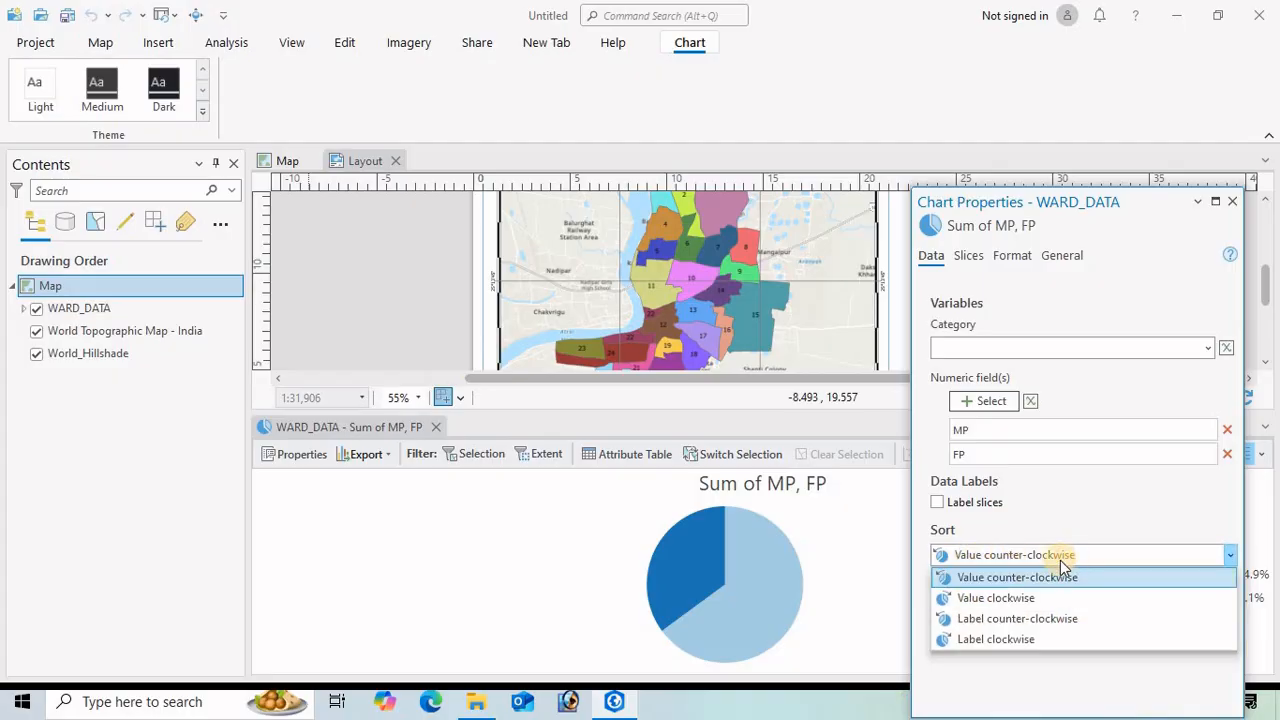
left_click(1008, 600)
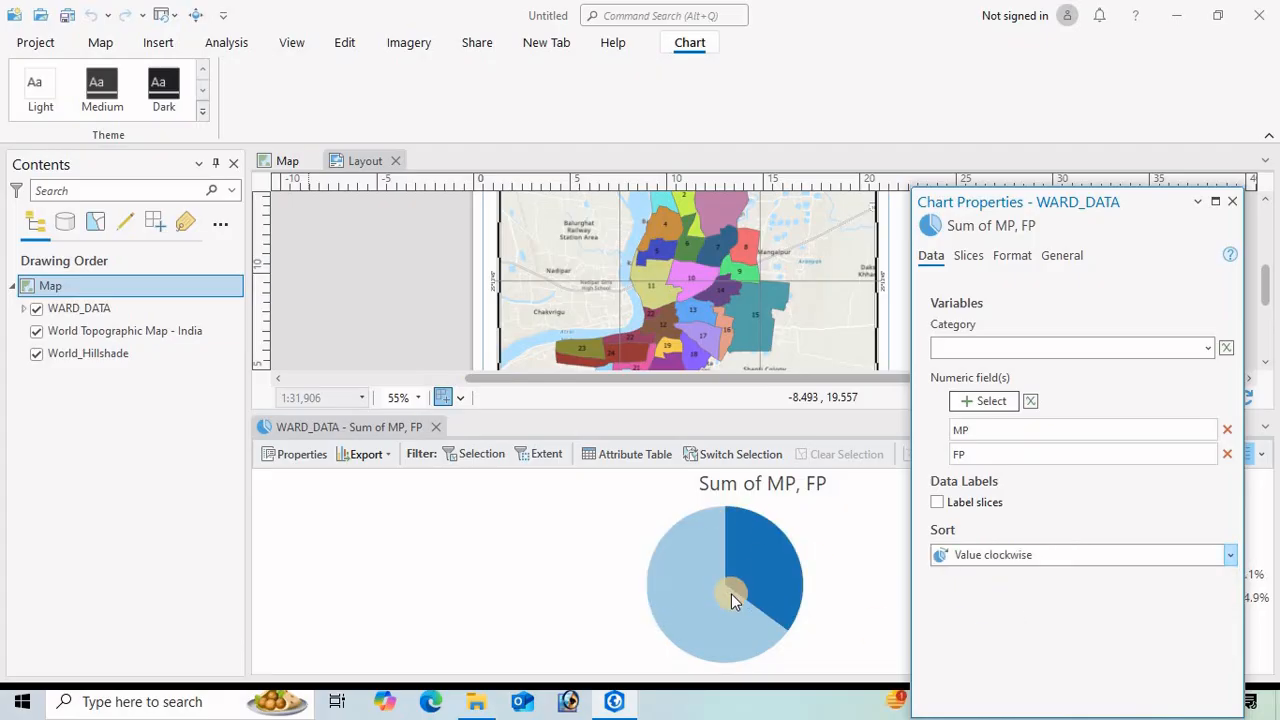
mouse_move(738, 568)
- Reshape the pie into a donut with a small central hole and display the slice figures as values
left_click_drag(1136, 198, 951, 177)
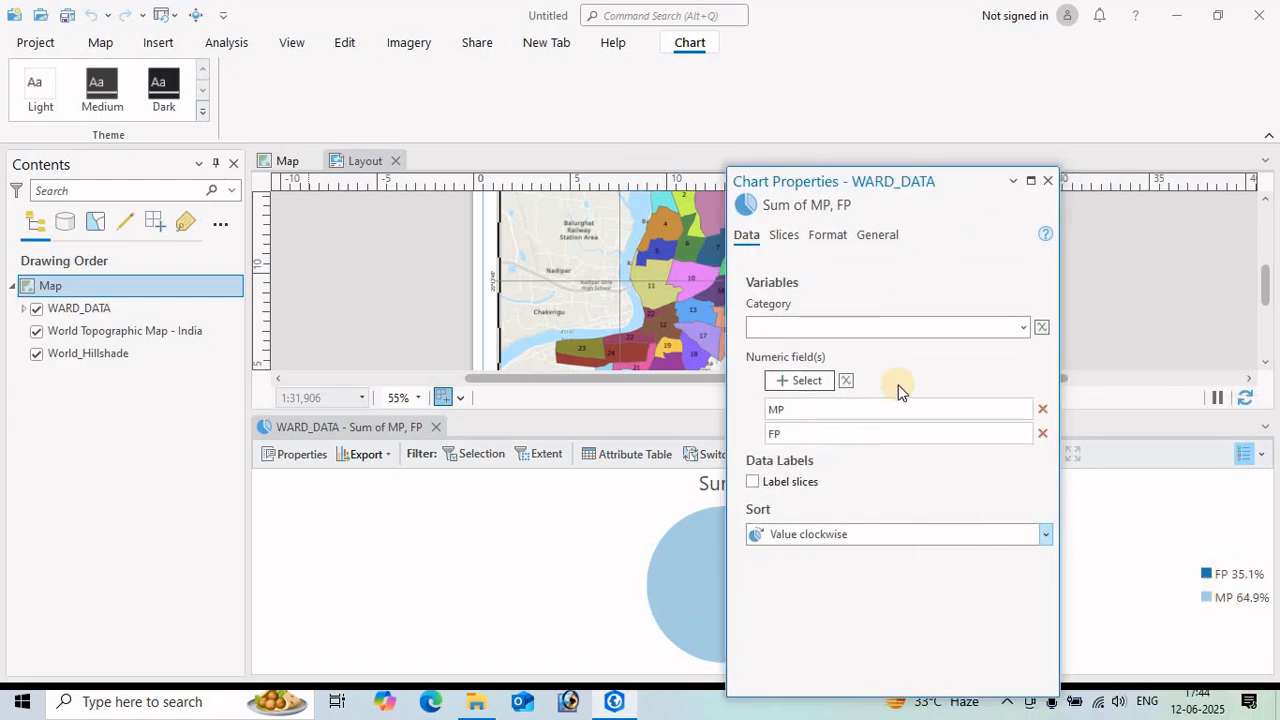
left_click(787, 240)
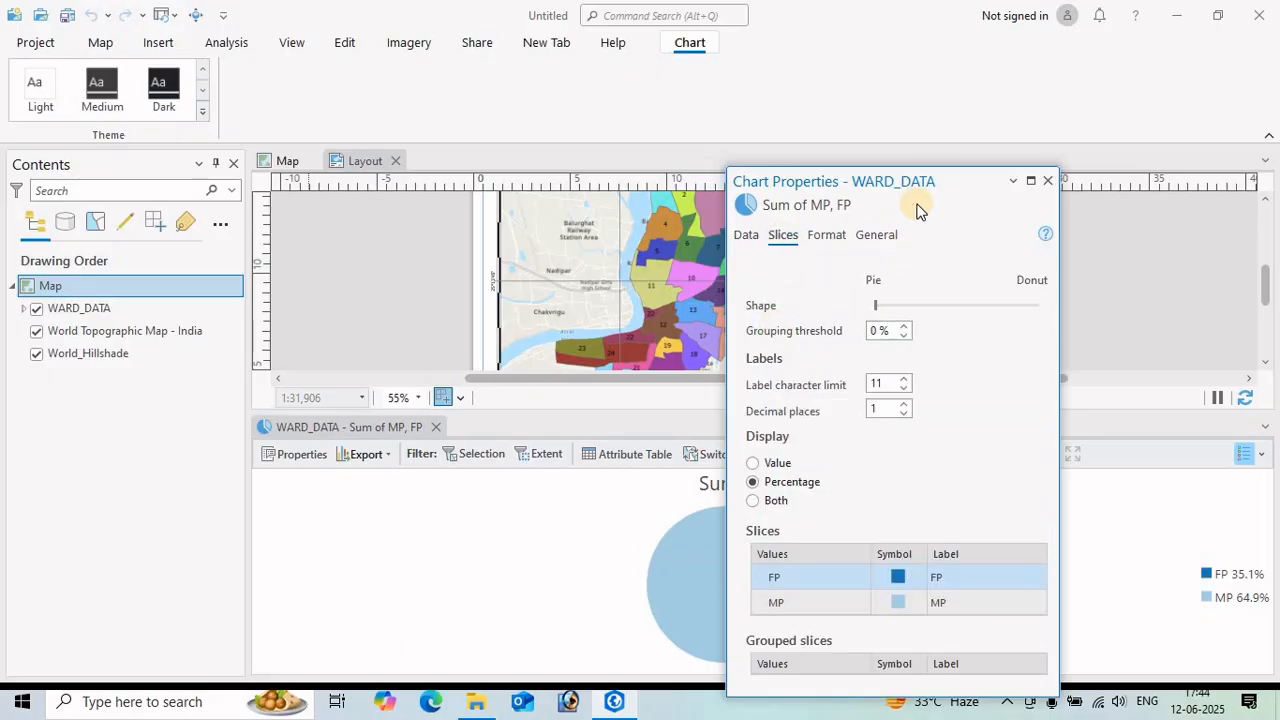
left_click_drag(960, 180, 1125, 102)
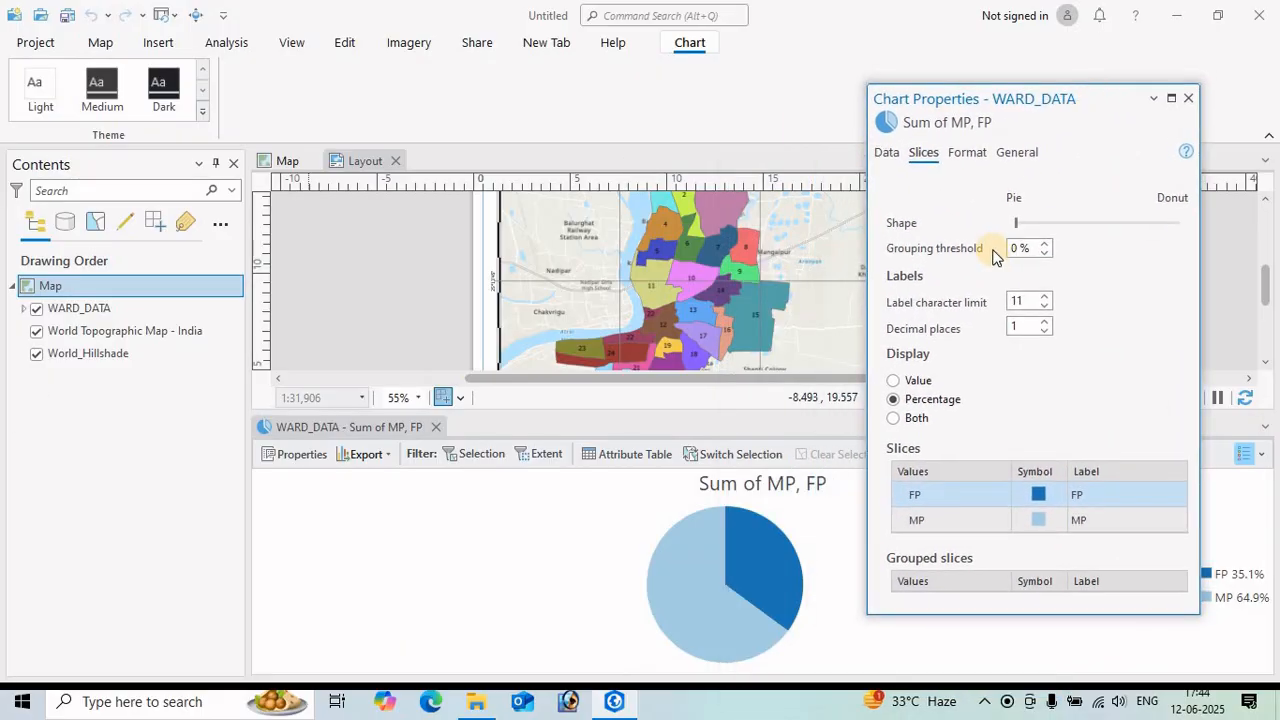
left_click_drag(1016, 223, 1072, 223)
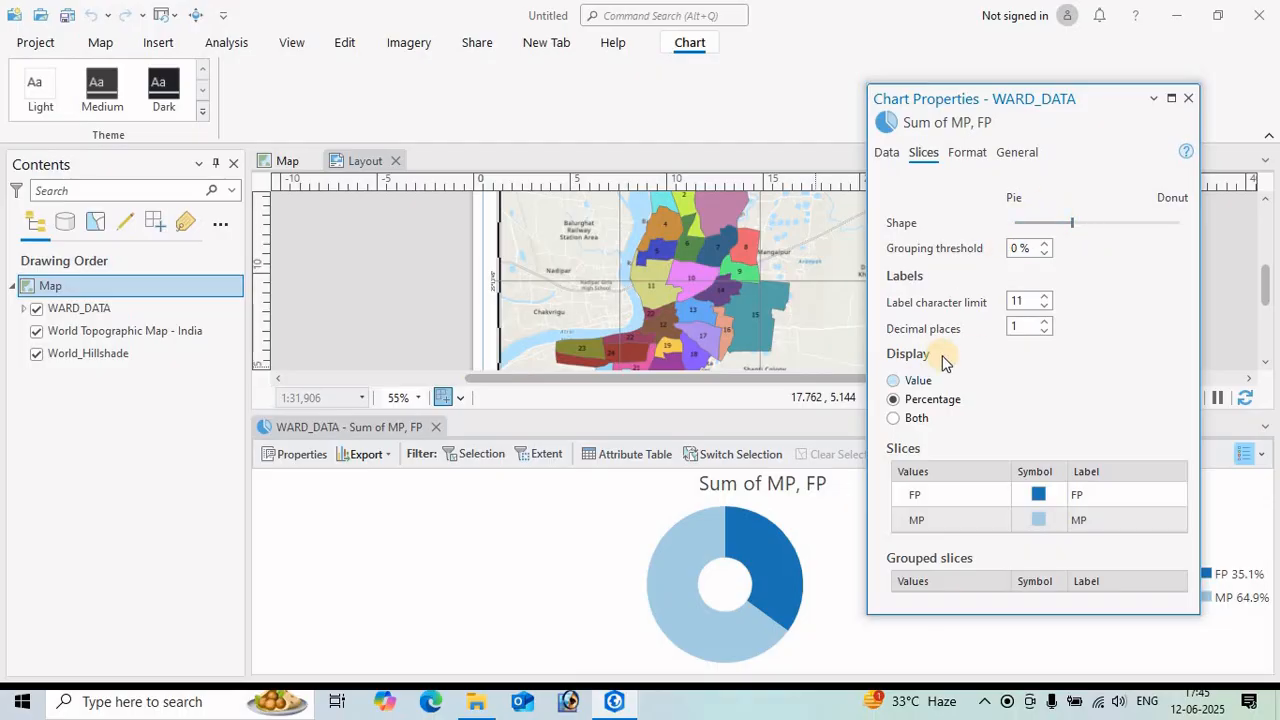
left_click(895, 382)
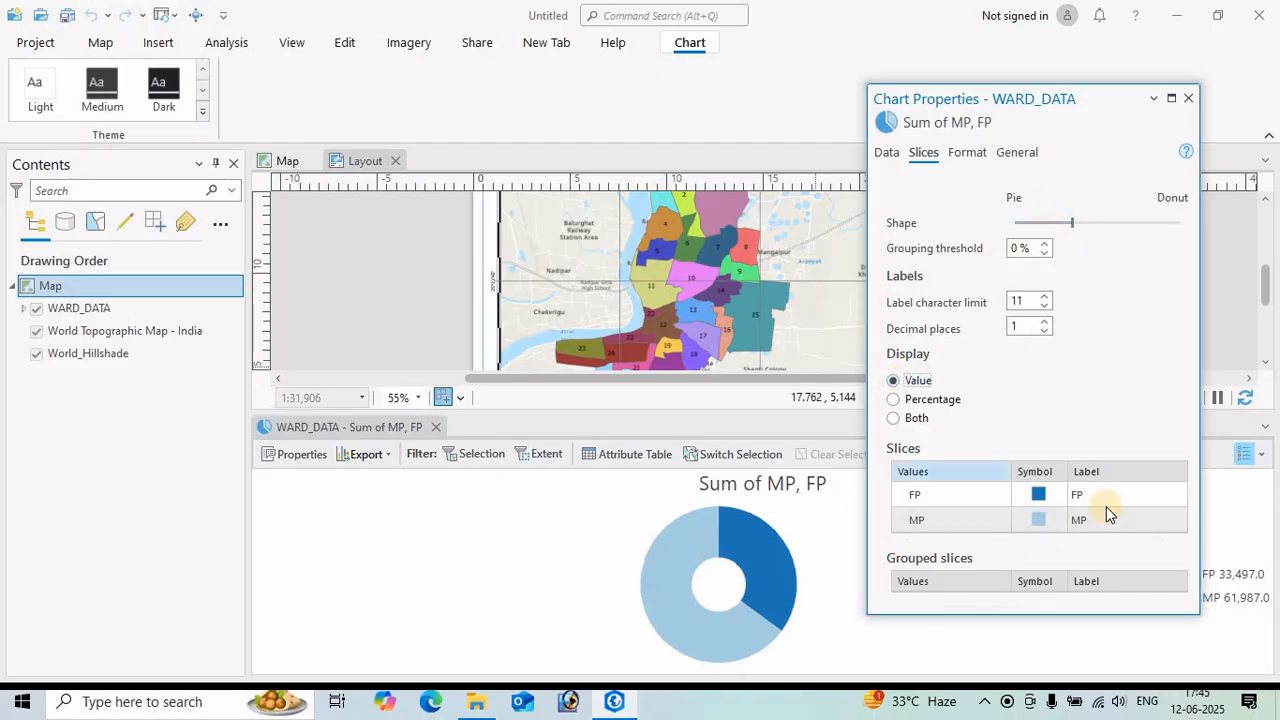
- Recolour the chart slices, making MP red and FP yellow after trying green for FP
left_click(935, 520)
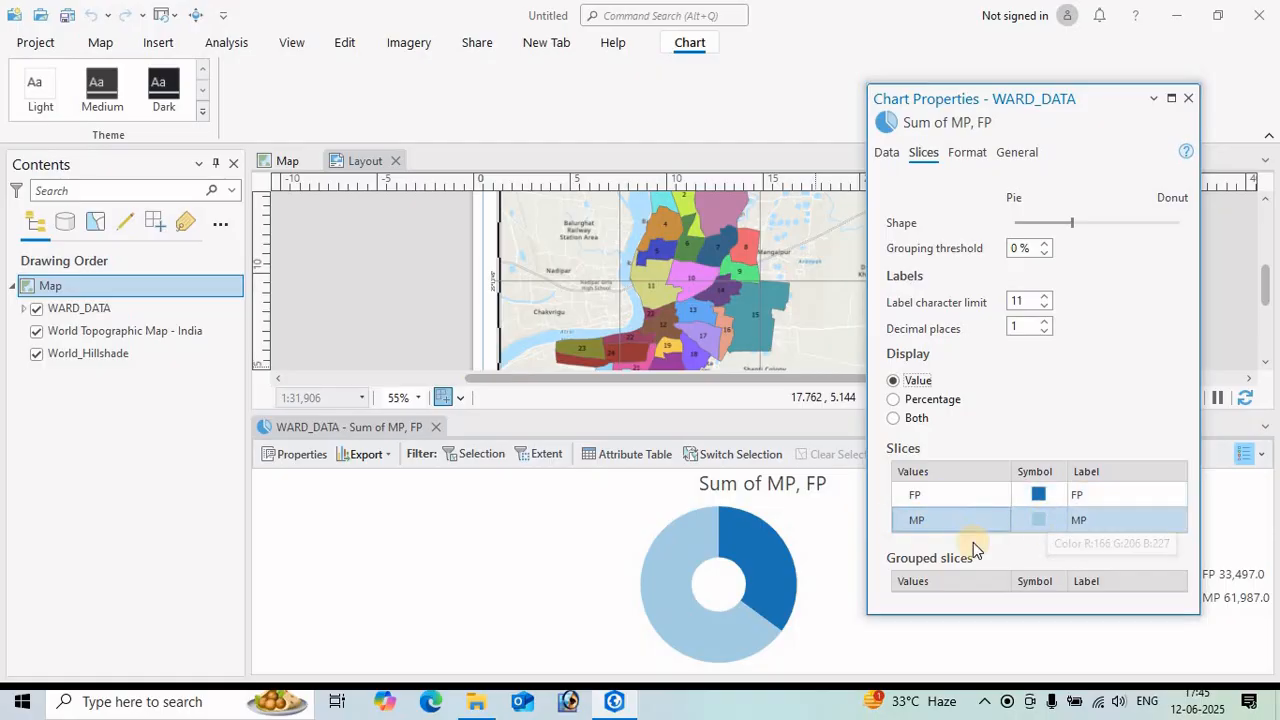
left_click(1037, 492)
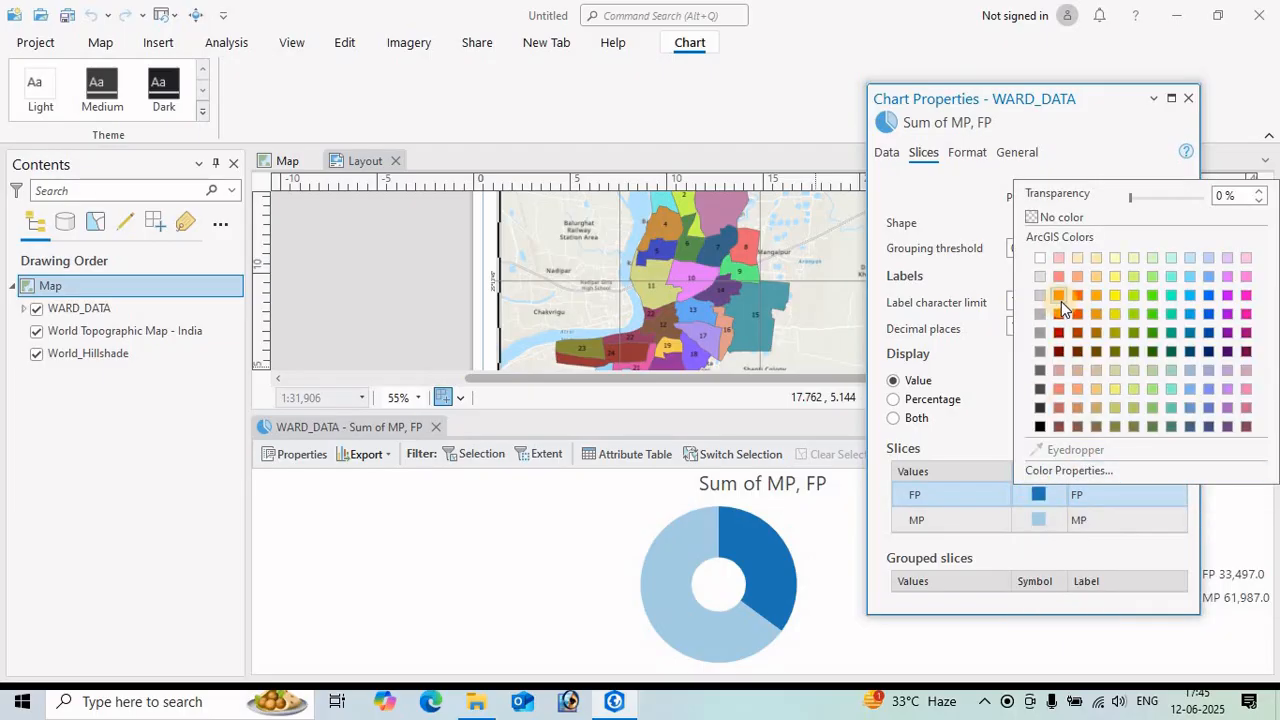
left_click(1151, 316)
left_click(1040, 521)
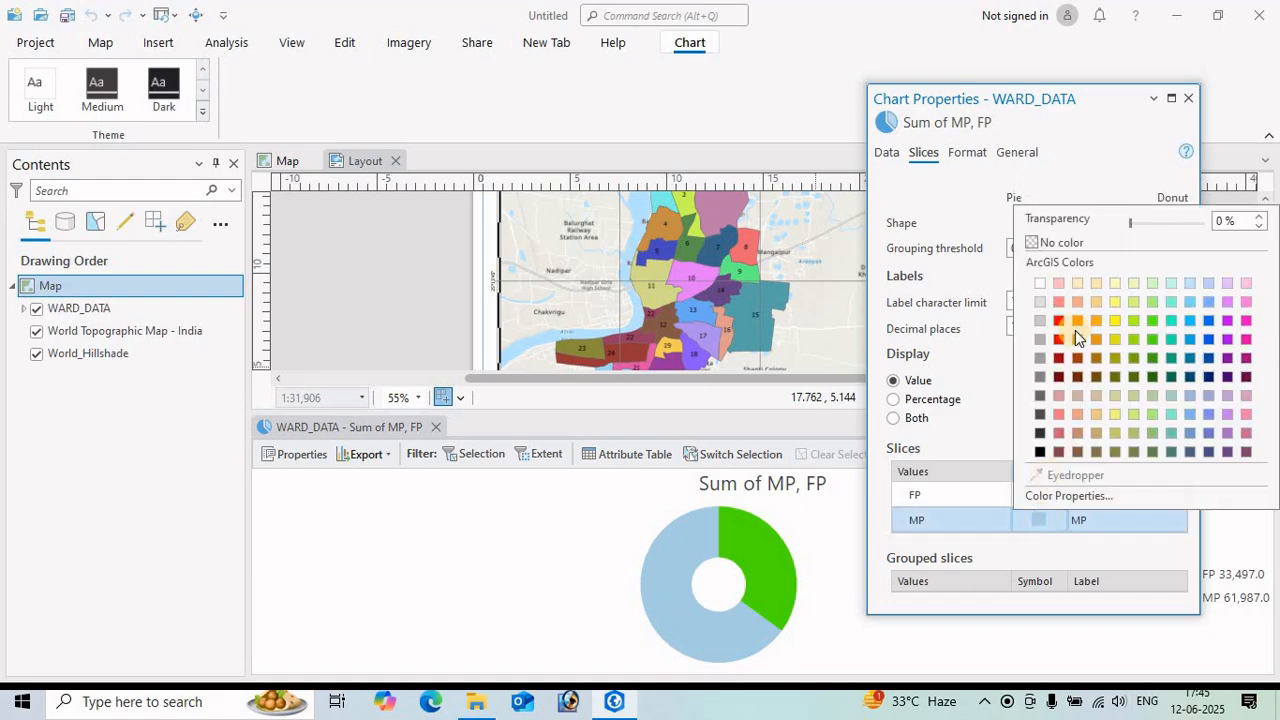
left_click(1060, 320)
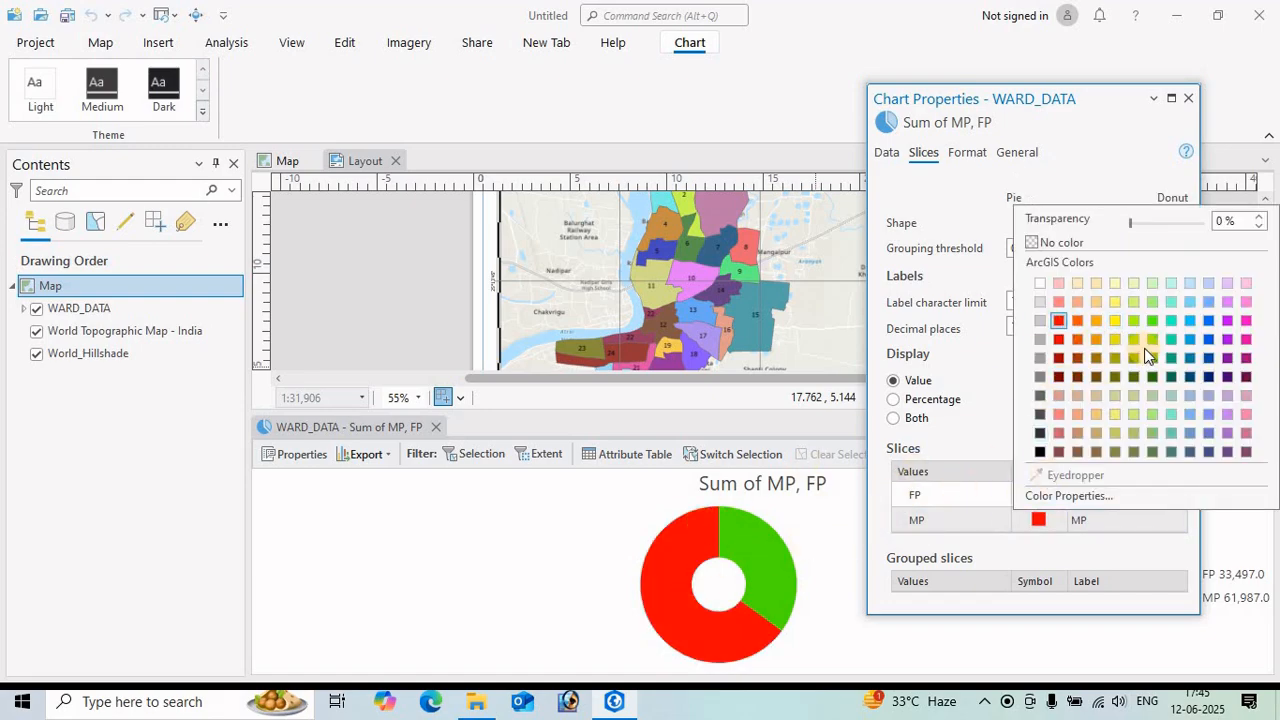
left_click(981, 533)
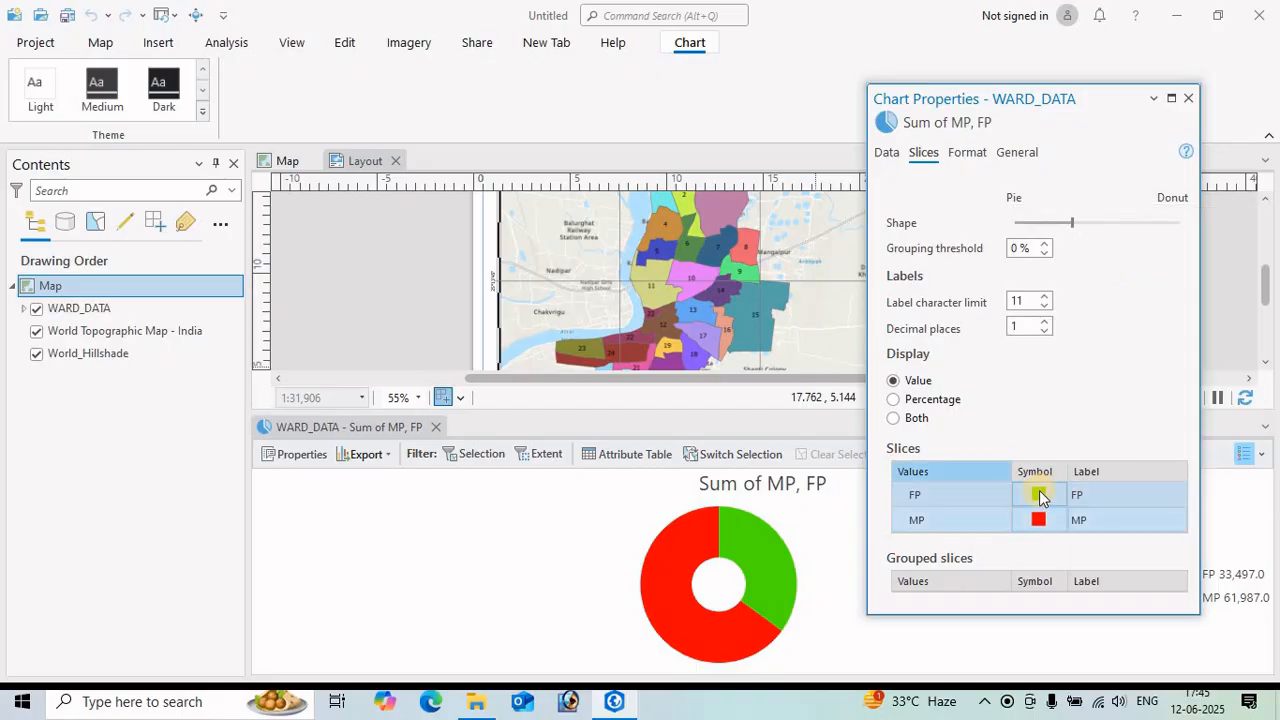
left_click(1038, 494)
left_click(1115, 294)
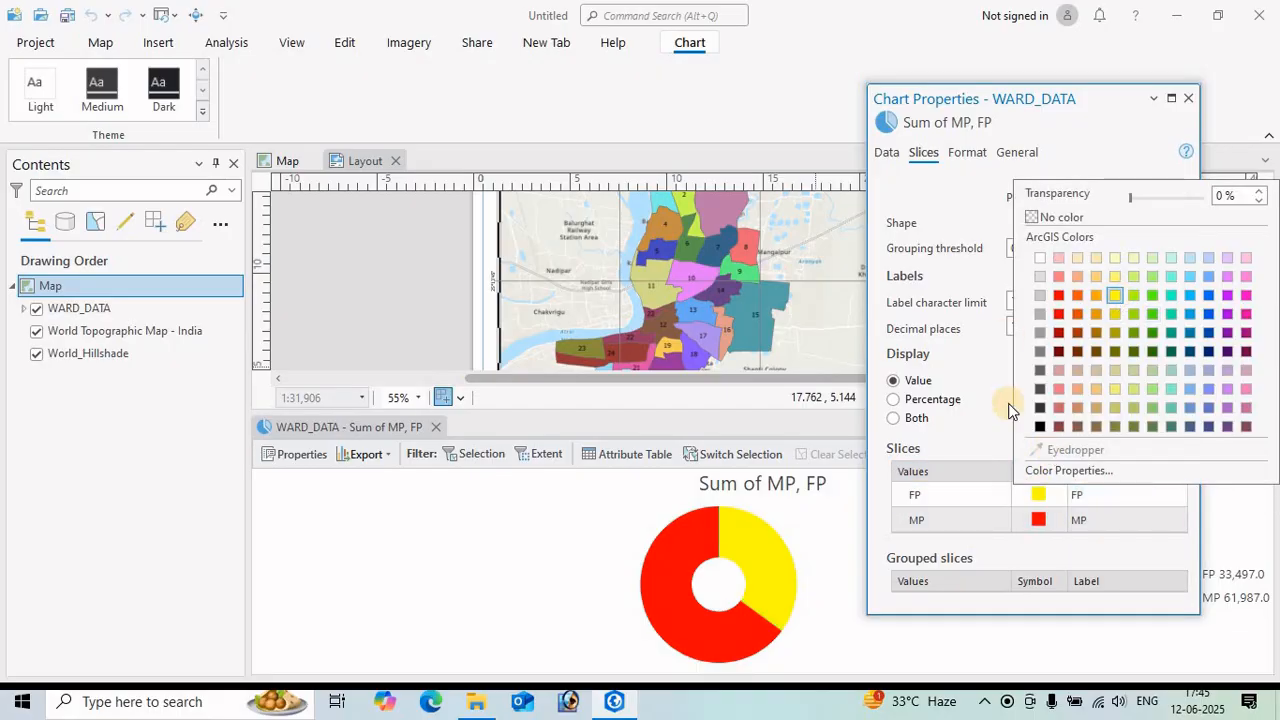
left_click(971, 427)
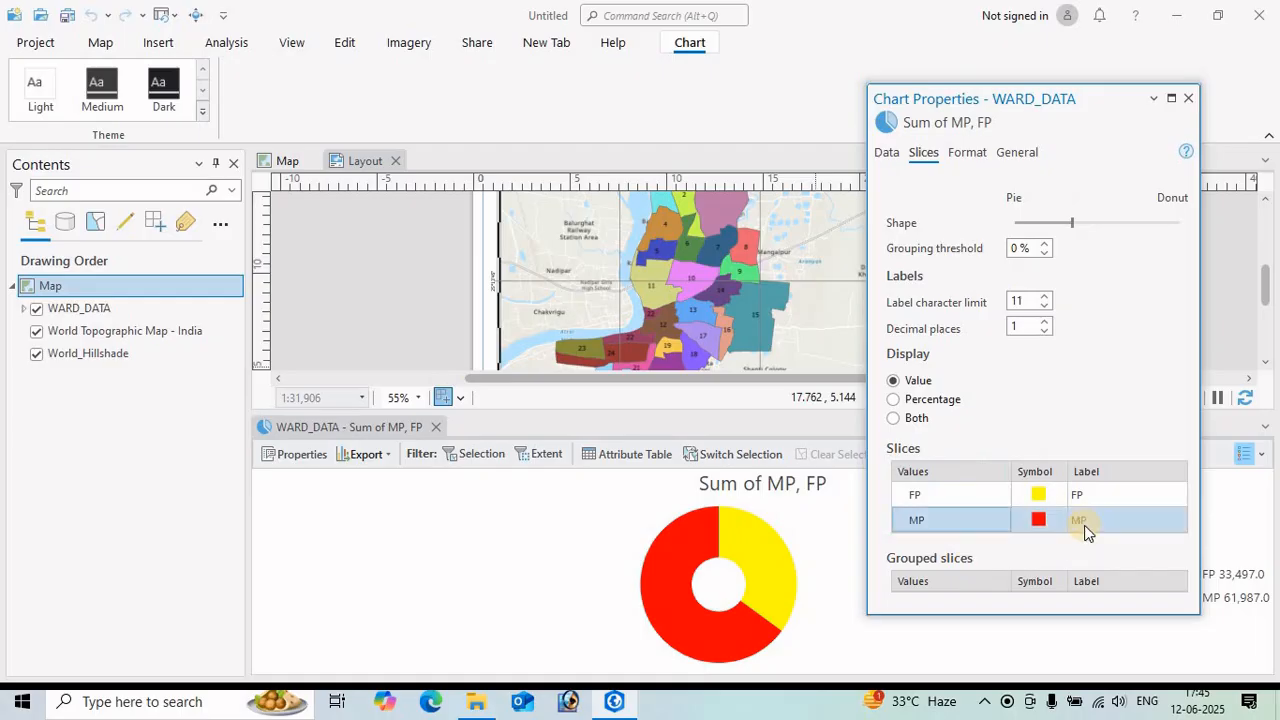
- Apply the Dark theme to the chart and set its title to "Male & Female POP"
left_click(968, 153)
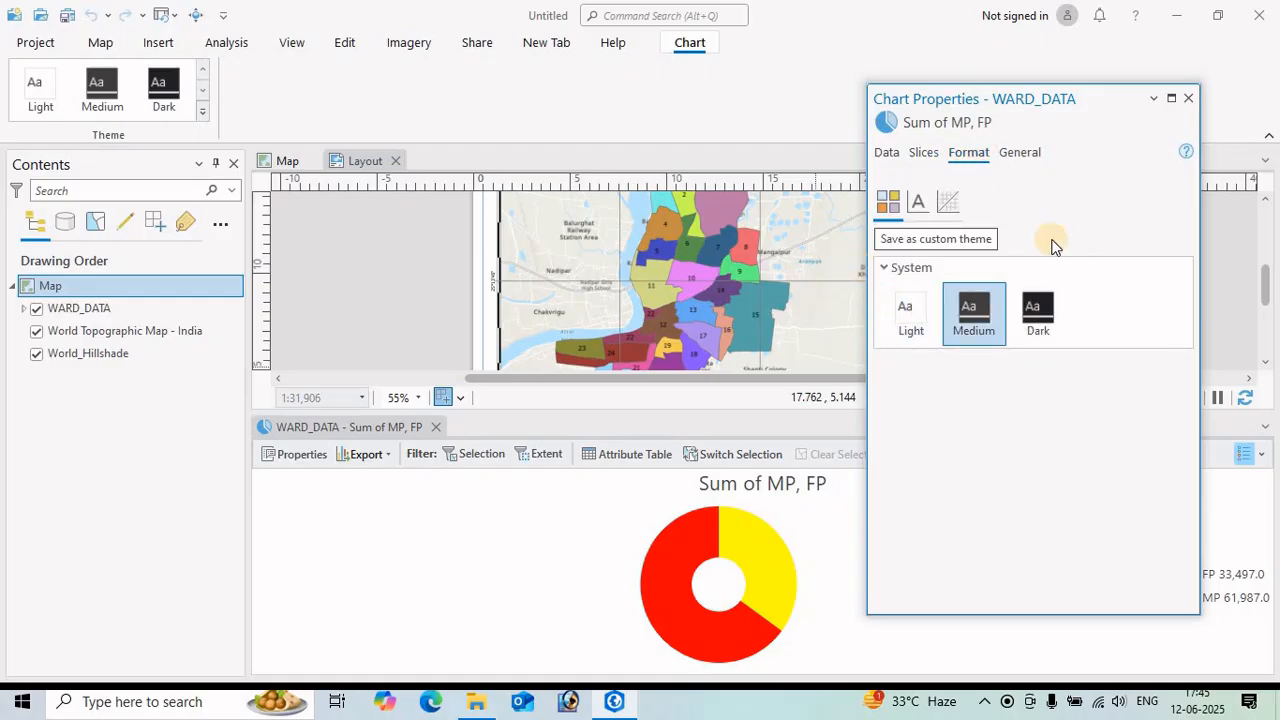
left_click(1038, 313)
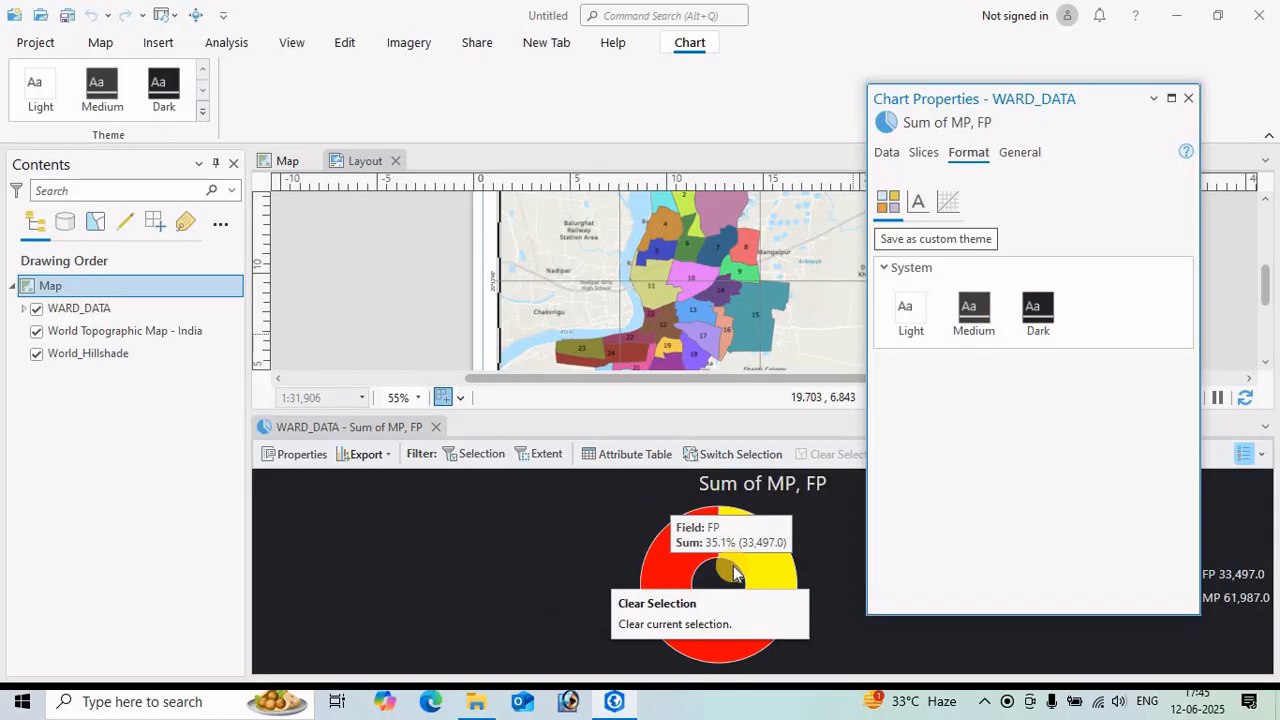
left_click(1020, 156)
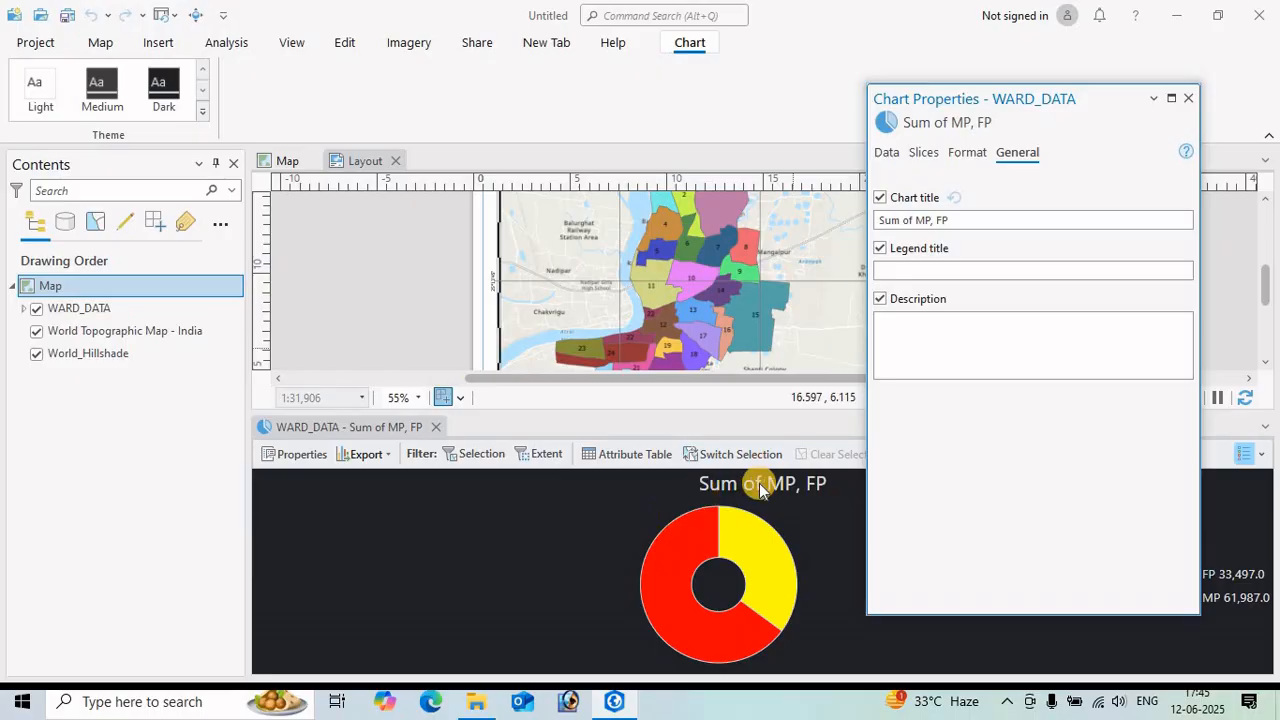
left_click_drag(951, 219, 840, 226)
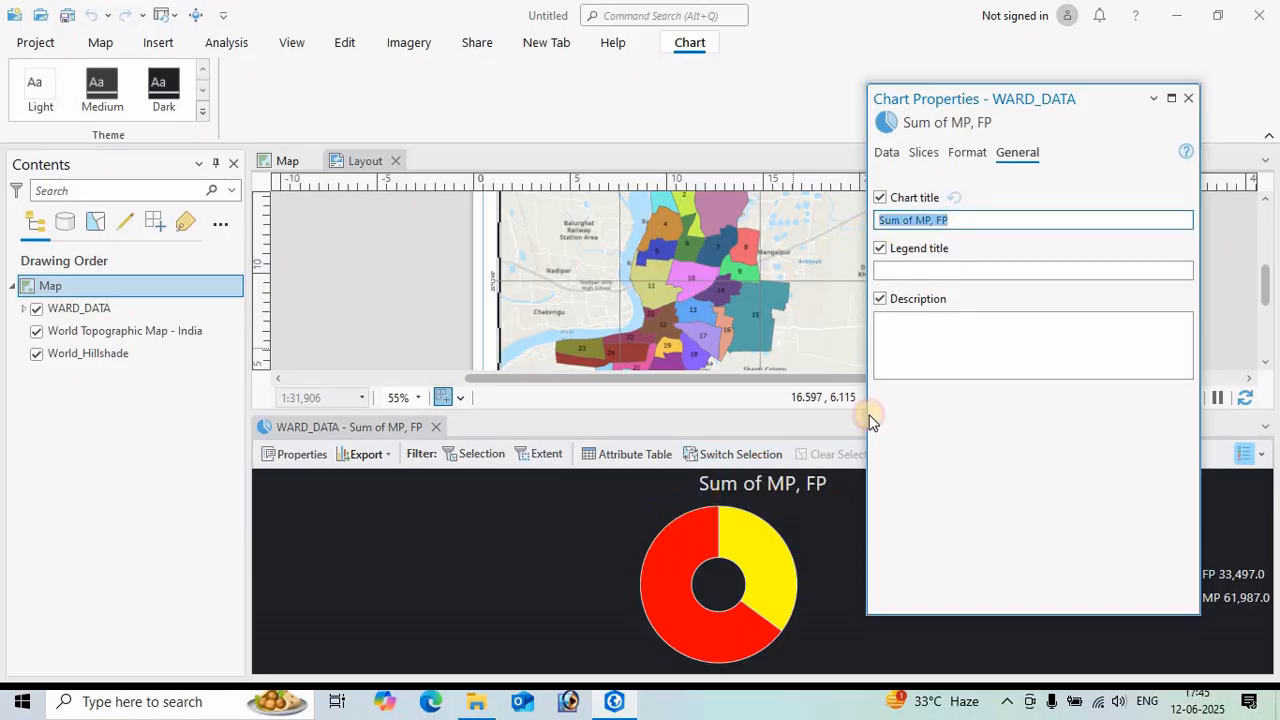
key("BackSpace")
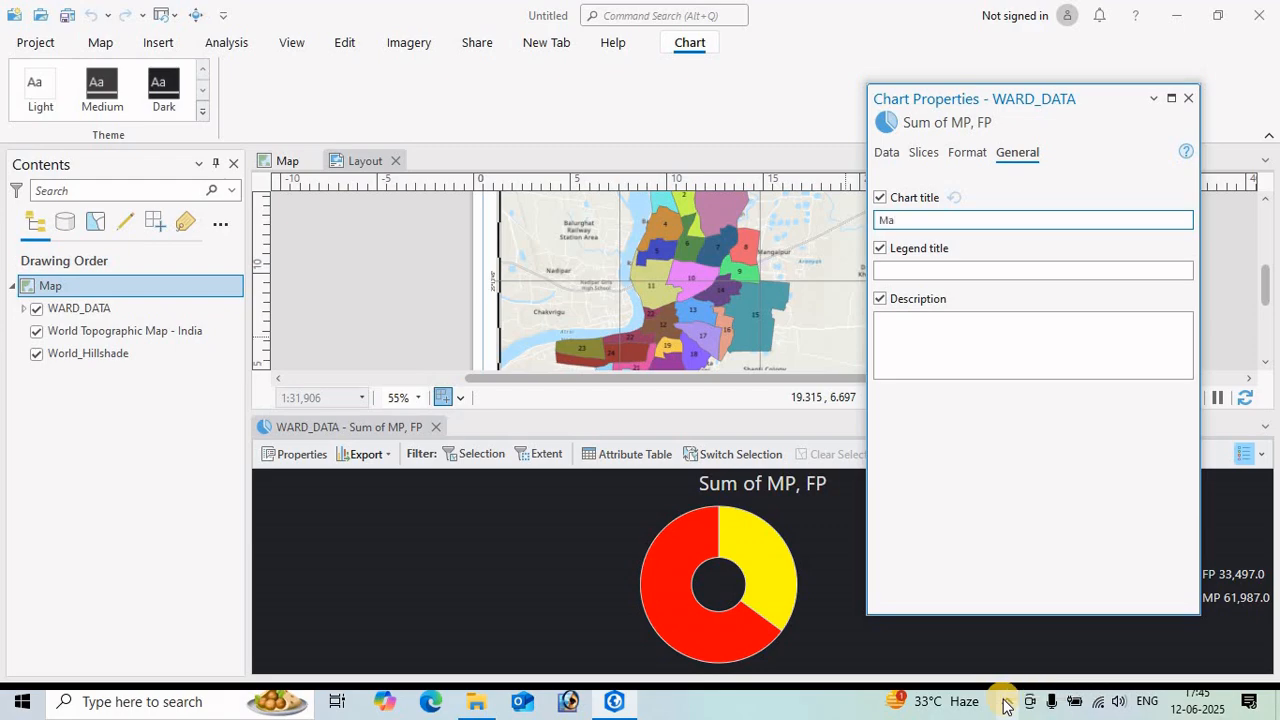
type("Male & Female POP")
- Set the chart's legend title to "Index" and its description to "According to 2001 data", and close the chart properties
left_click(925, 272)
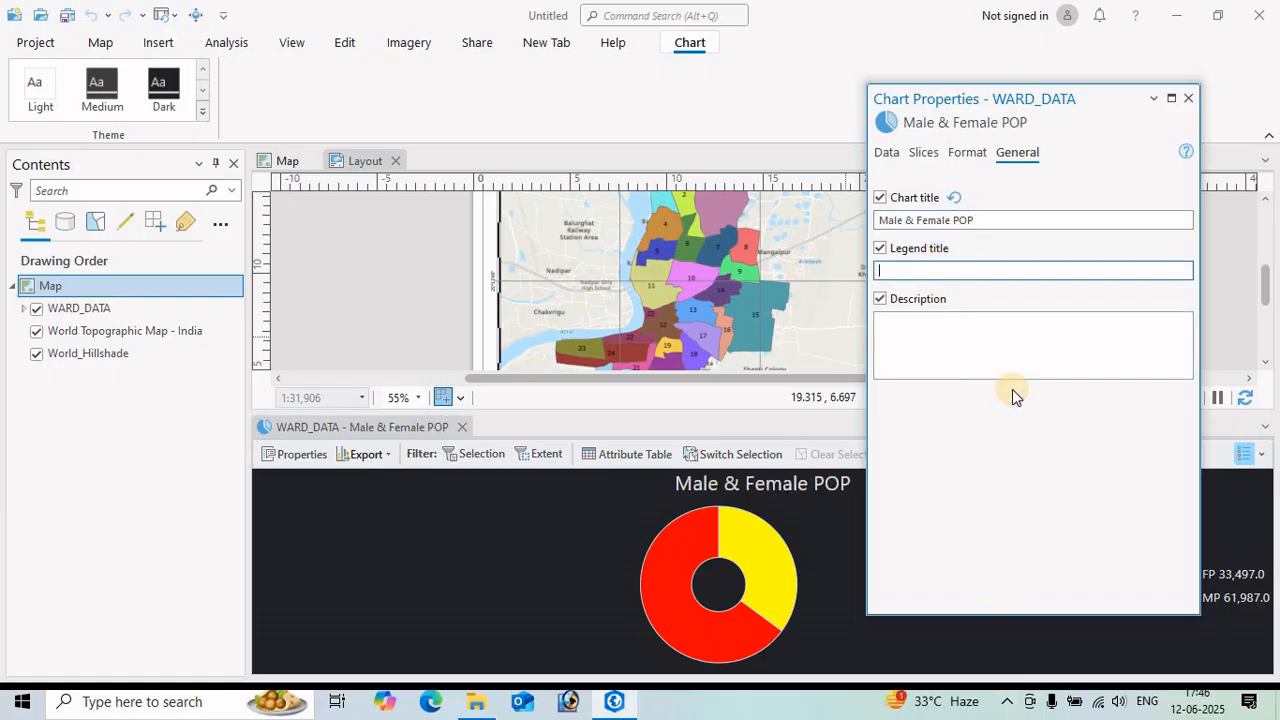
type("Index")
left_click_drag(1109, 97, 891, 95)
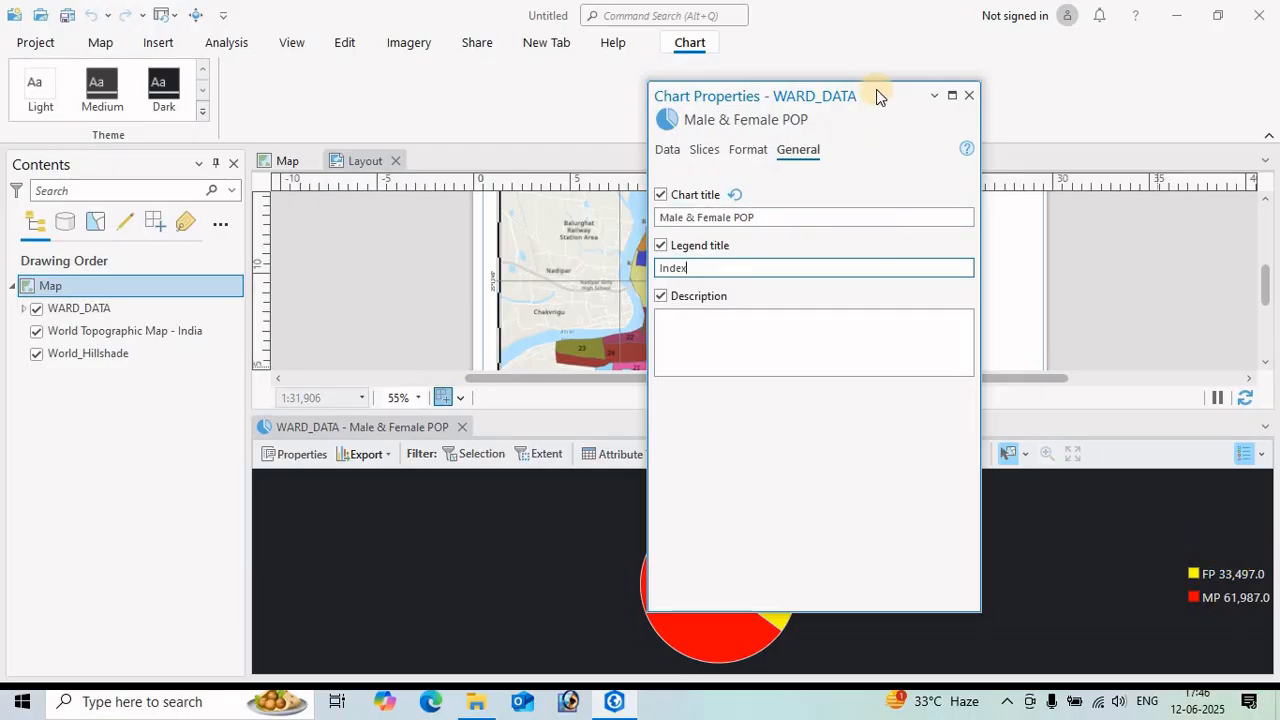
left_click_drag(877, 96, 1040, 84)
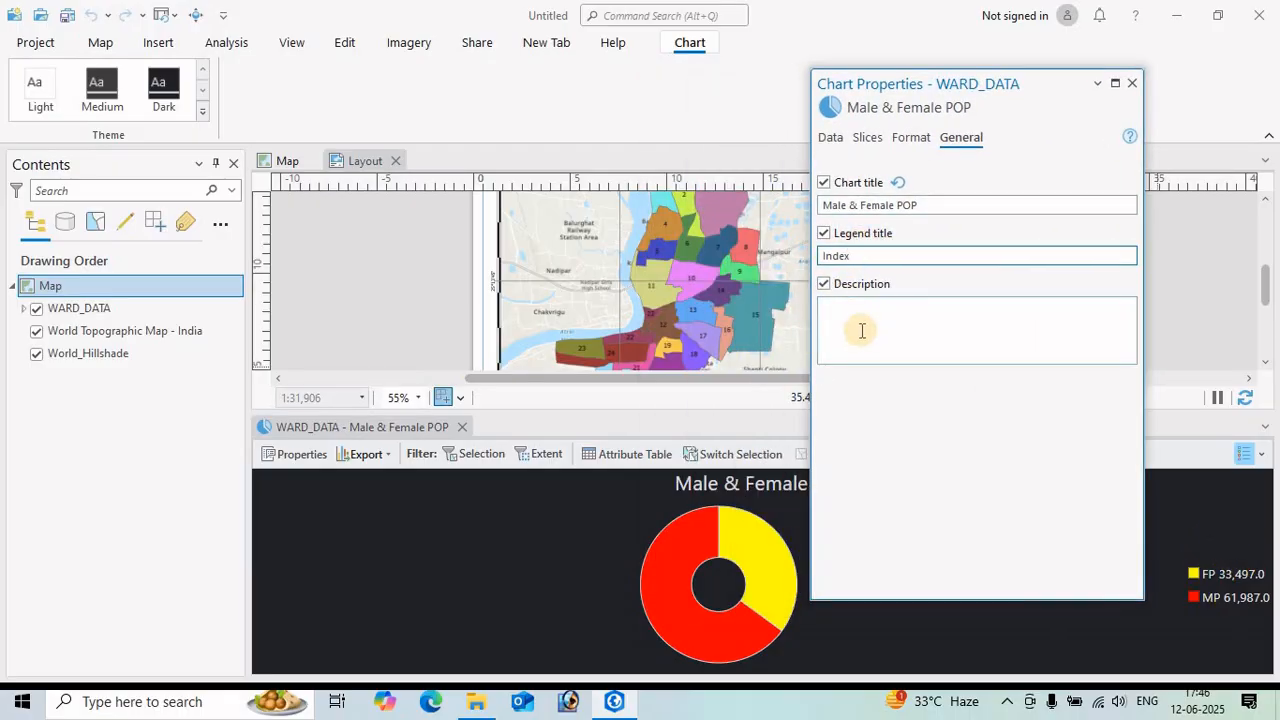
left_click(861, 329)
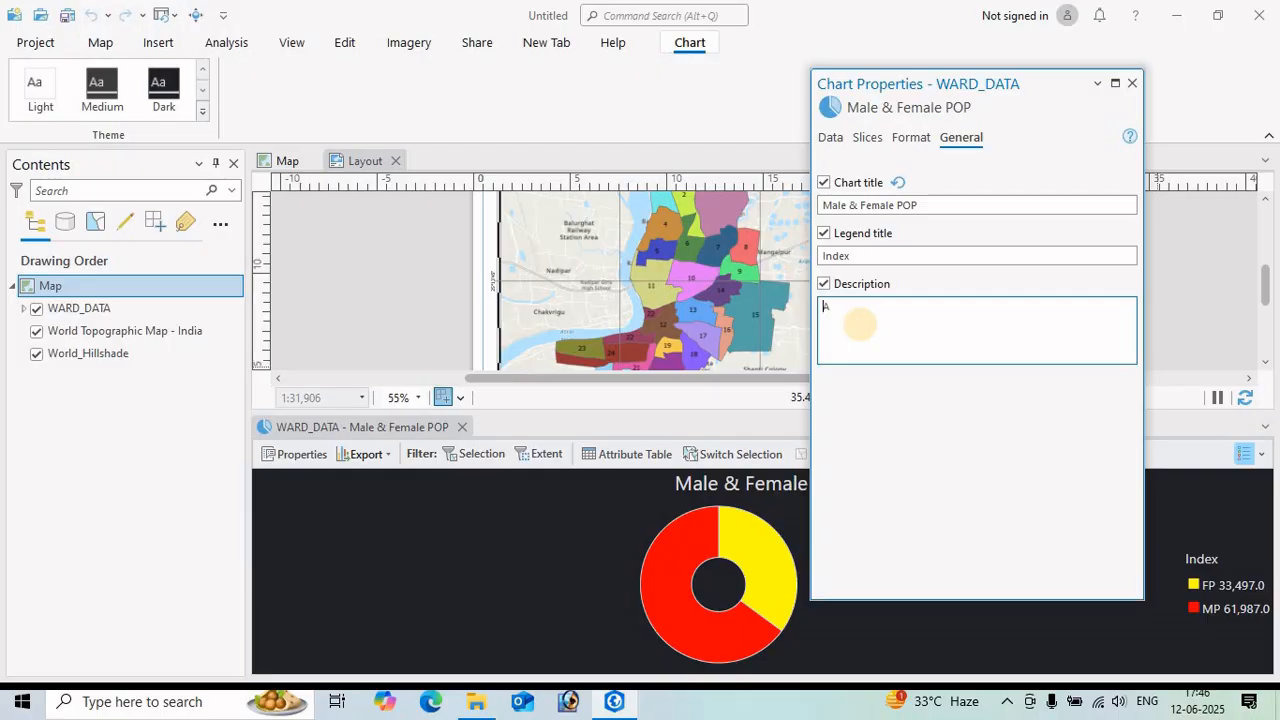
type("cording to 2001 data")
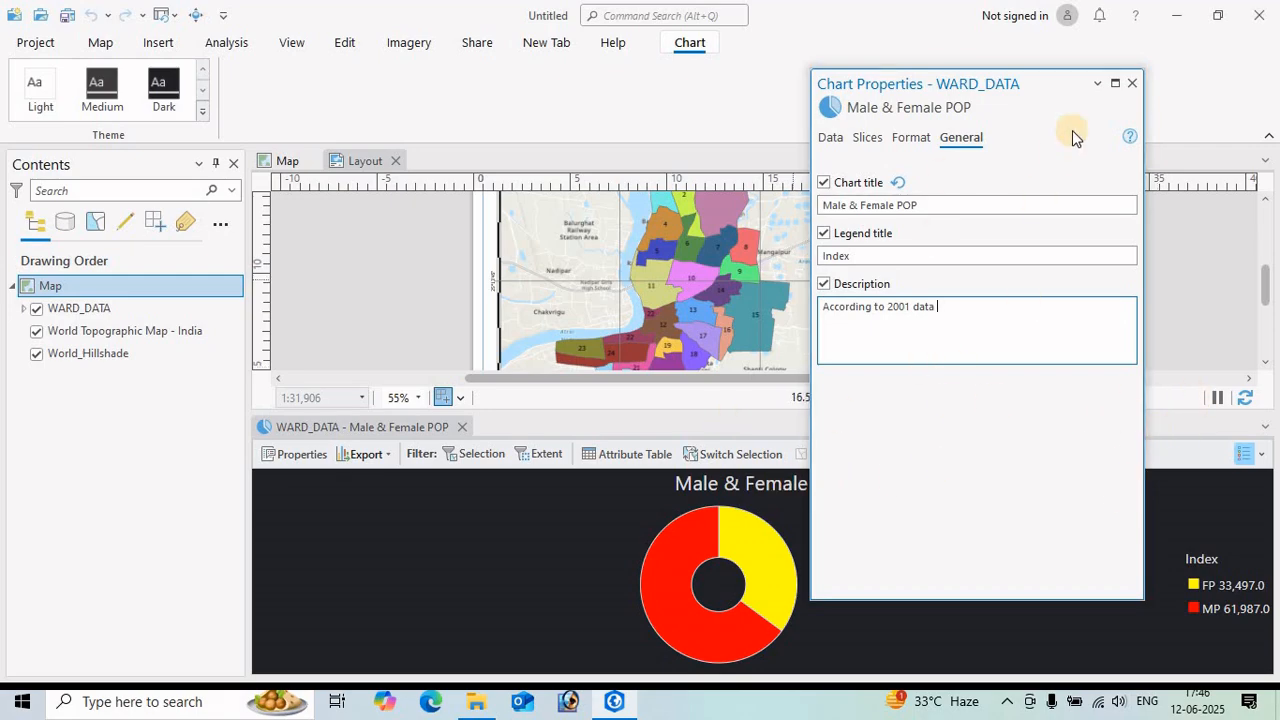
left_click(911, 137)
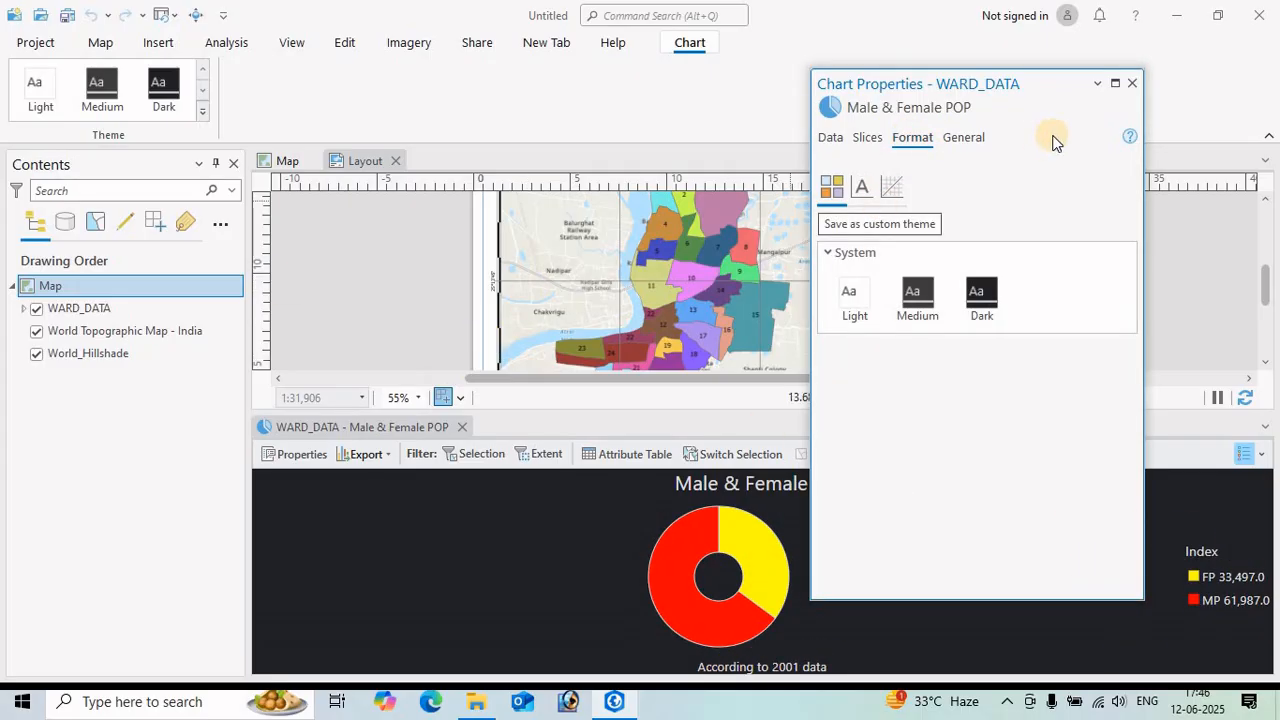
left_click(1133, 83)
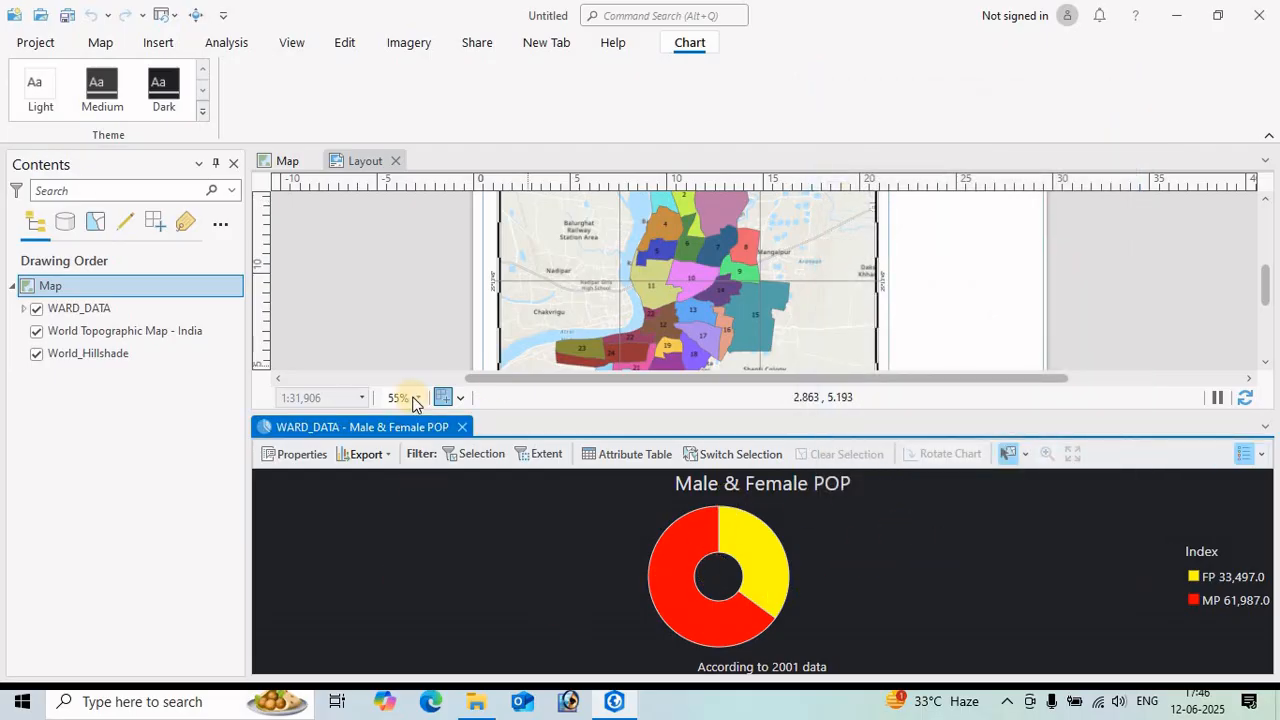
- Close the chart view and insert the Male & Female POP chart frame, about 6.8 by 6.4 cm, beside the map frame's upper right corner
left_click(463, 428)
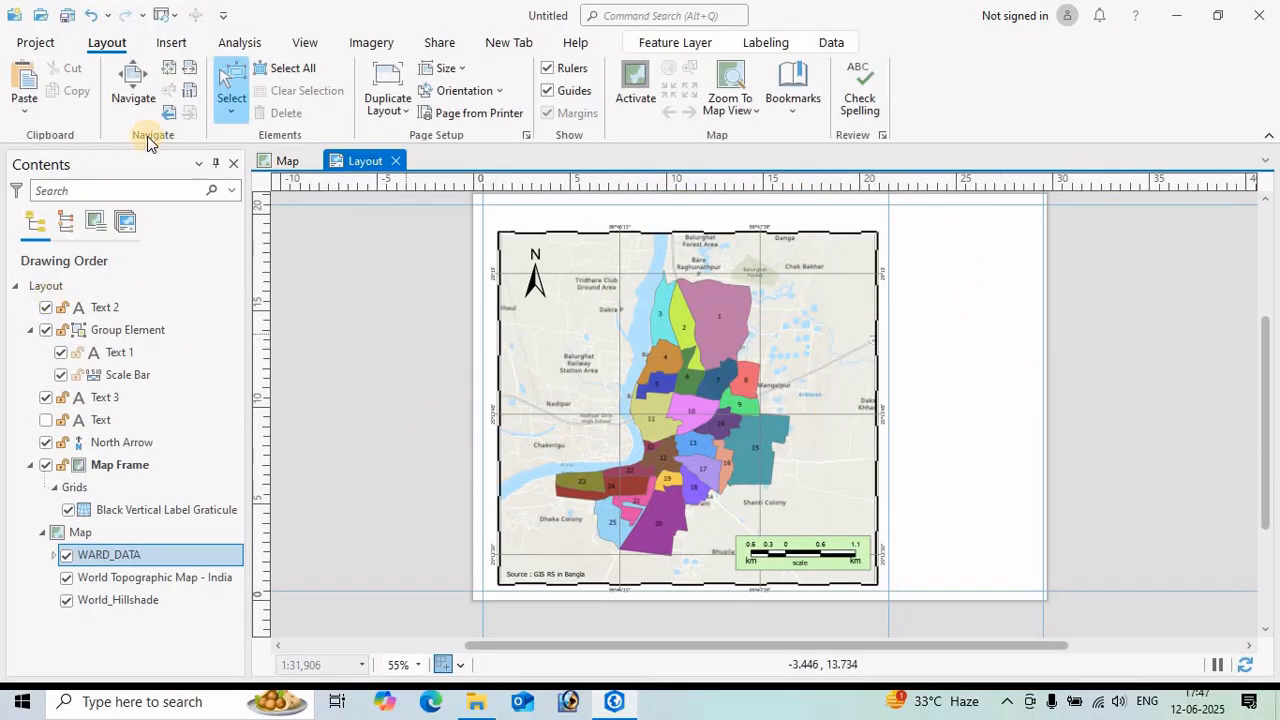
left_click(162, 42)
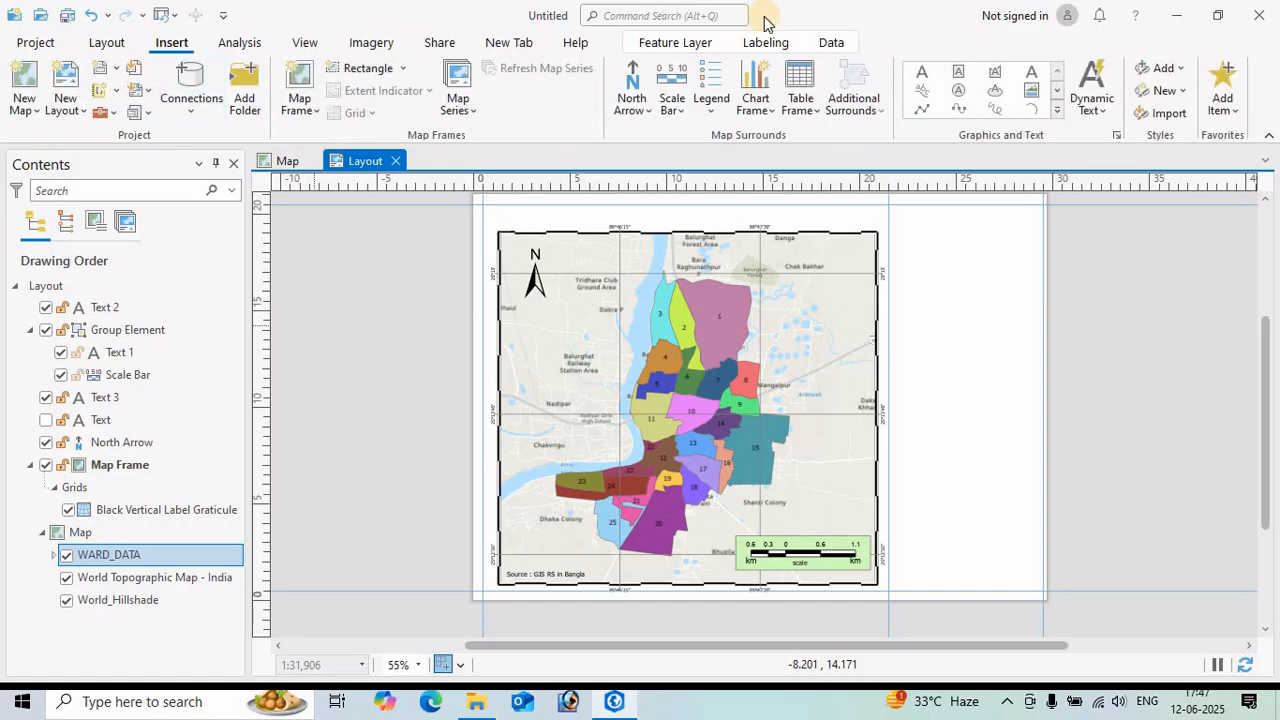
left_click(770, 118)
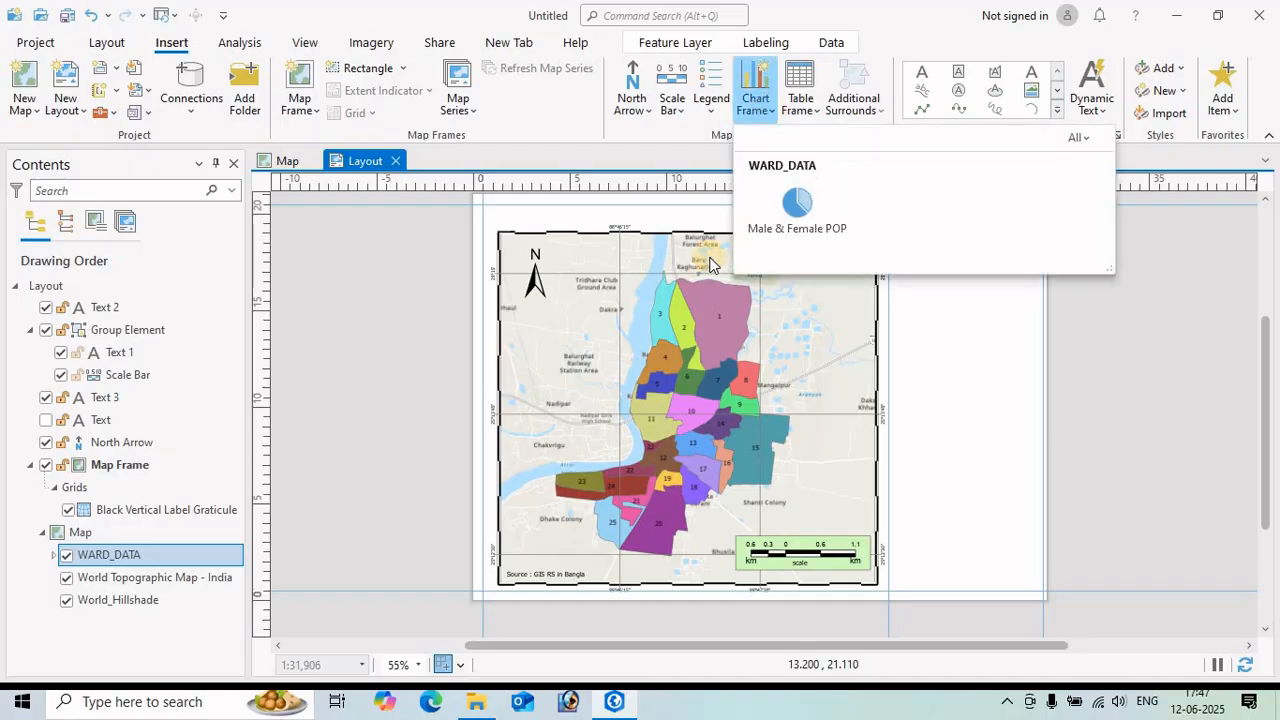
left_click(802, 210)
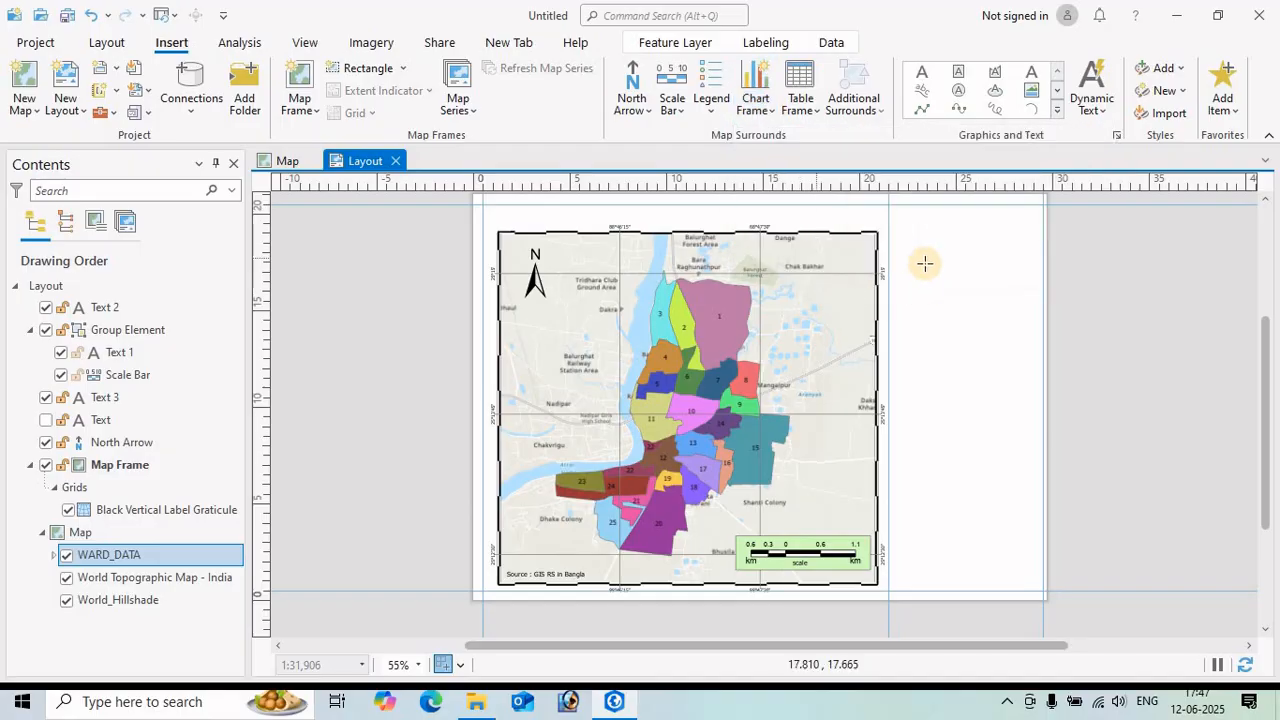
left_click_drag(900, 231, 1031, 355)
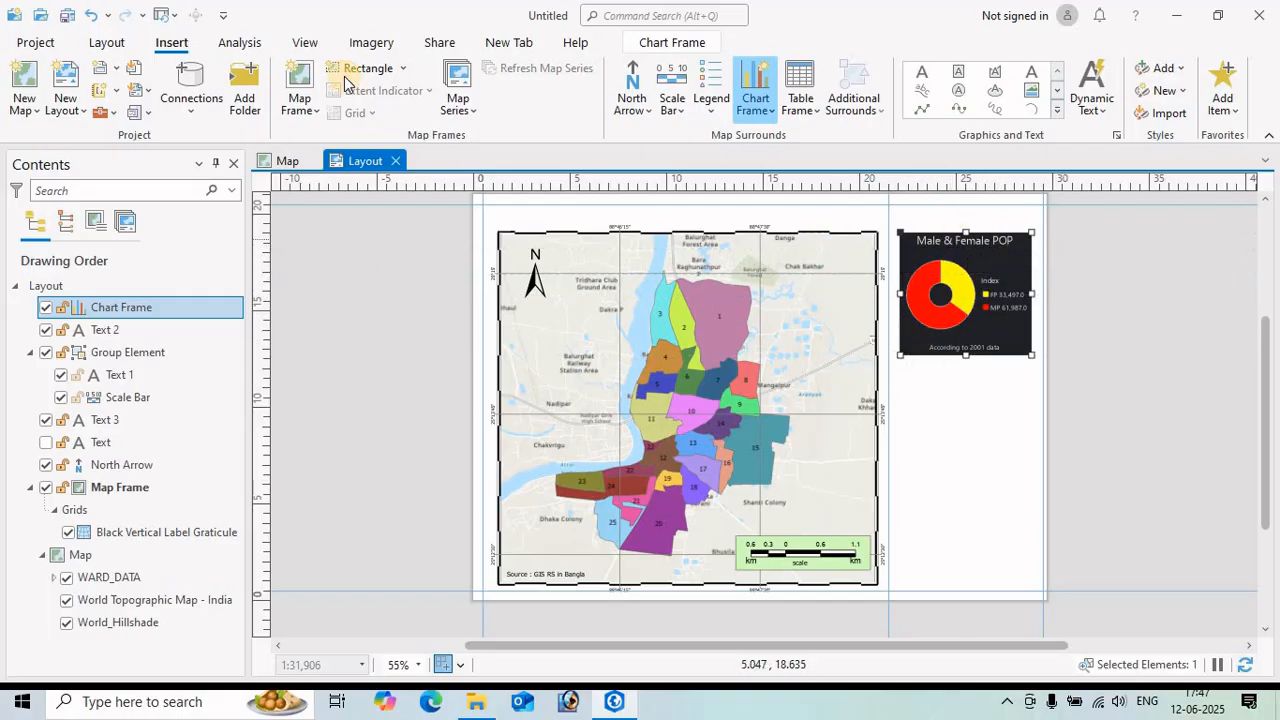
- Set the chart frame's placement anchor to its centre point, look over its display and general options, and close its properties
left_click(95, 45)
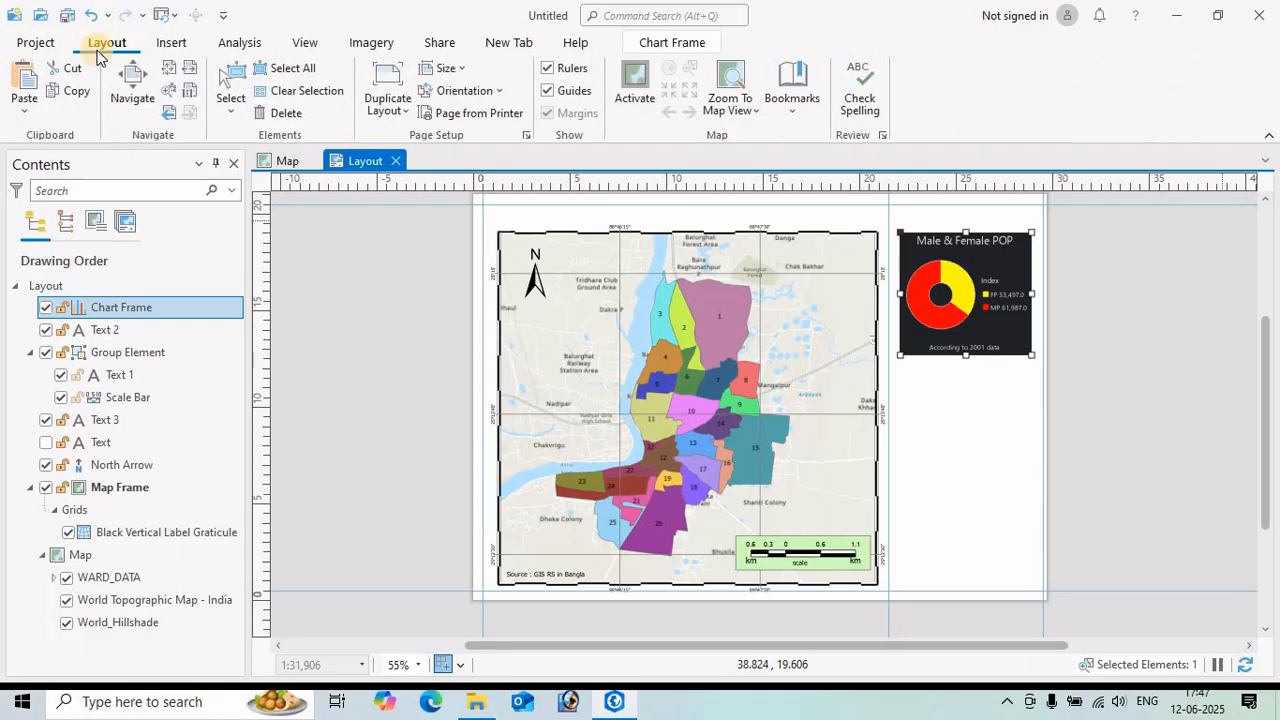
left_click(231, 85)
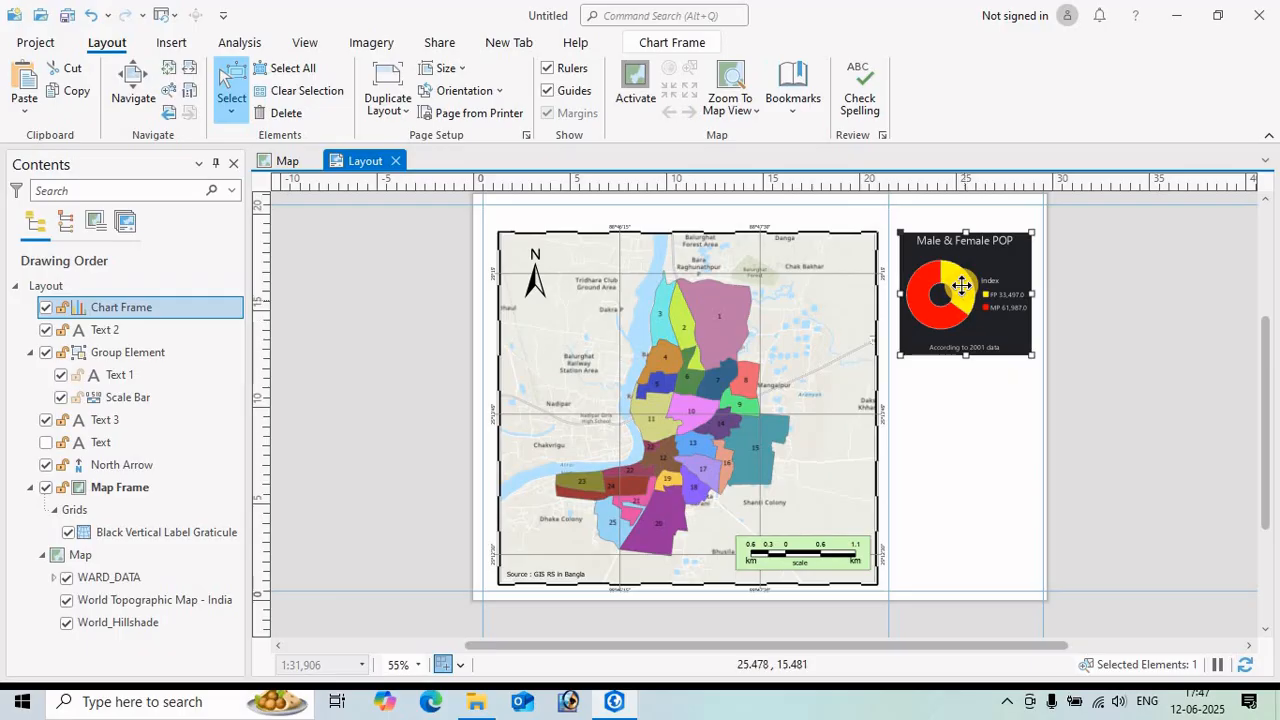
right_click(962, 292)
left_click(1006, 651)
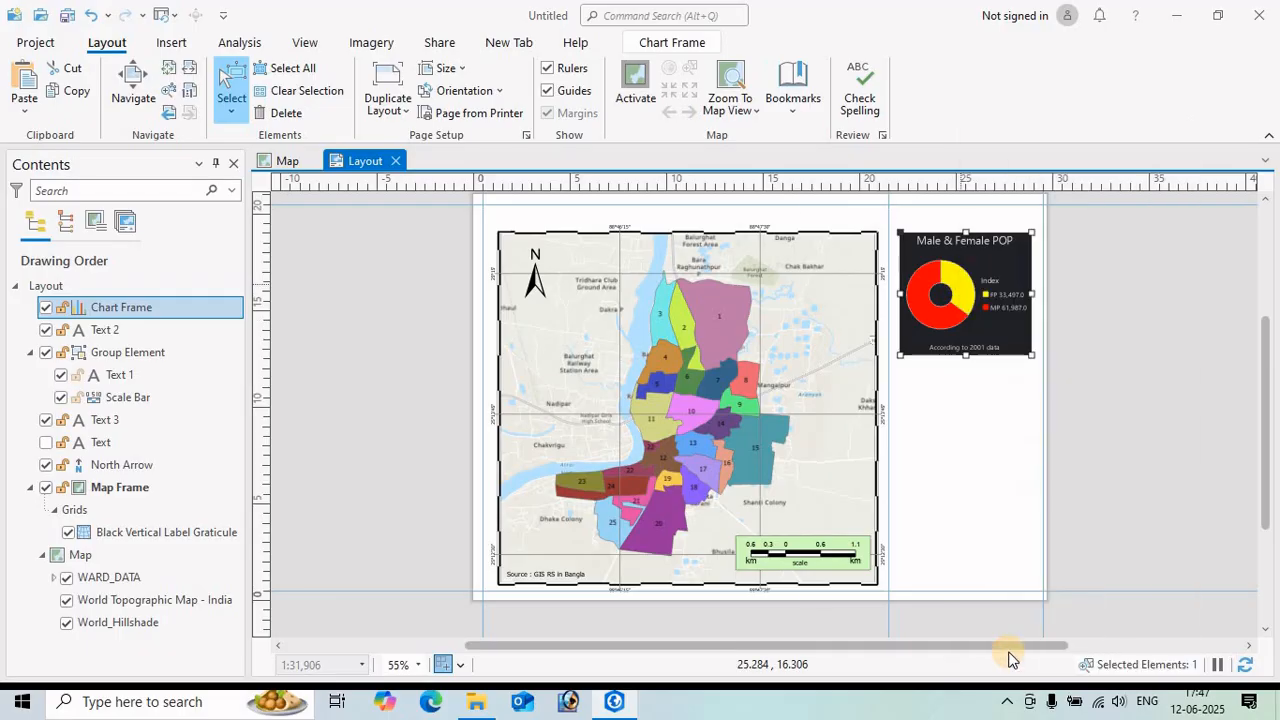
left_click_drag(951, 86, 484, 100)
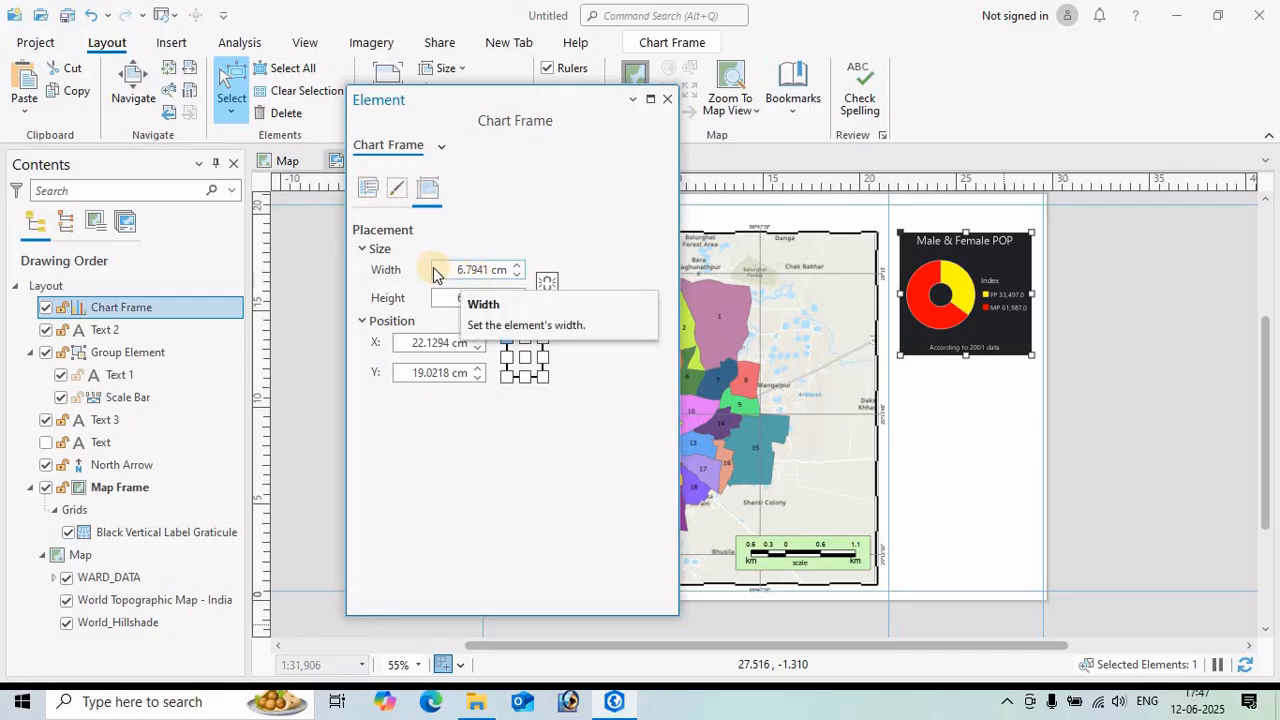
left_click(477, 295)
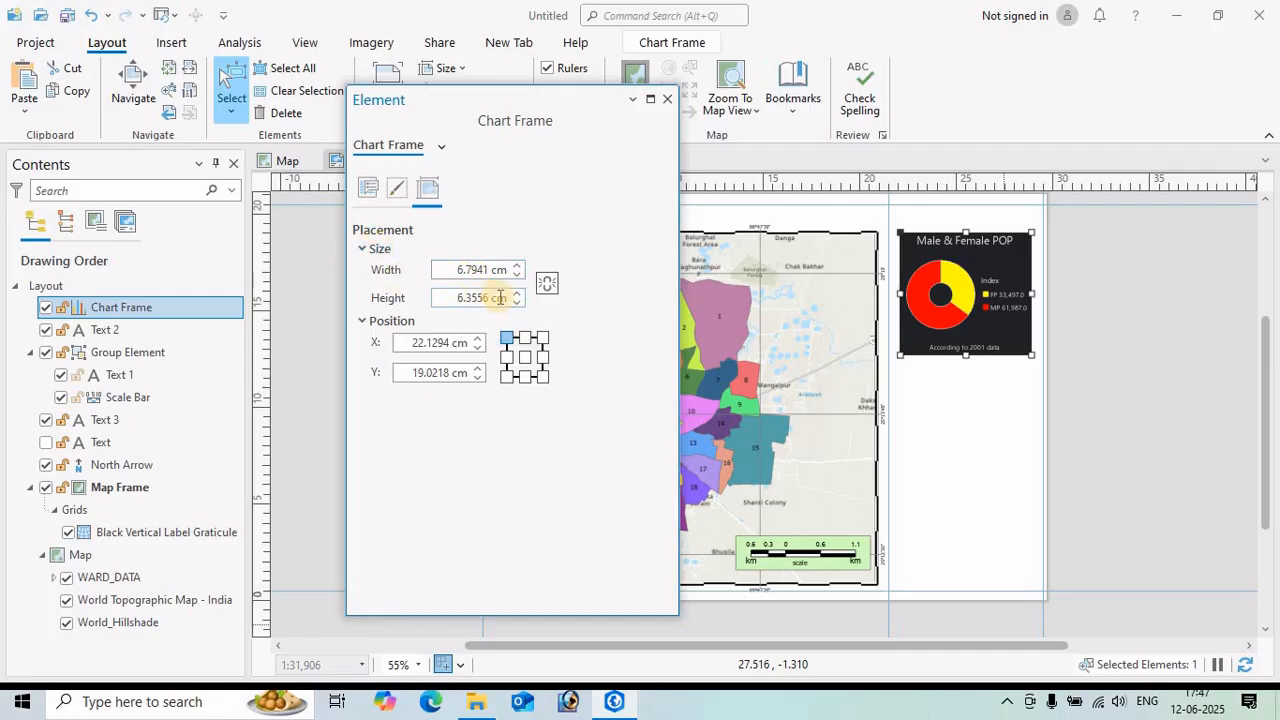
left_click(525, 357)
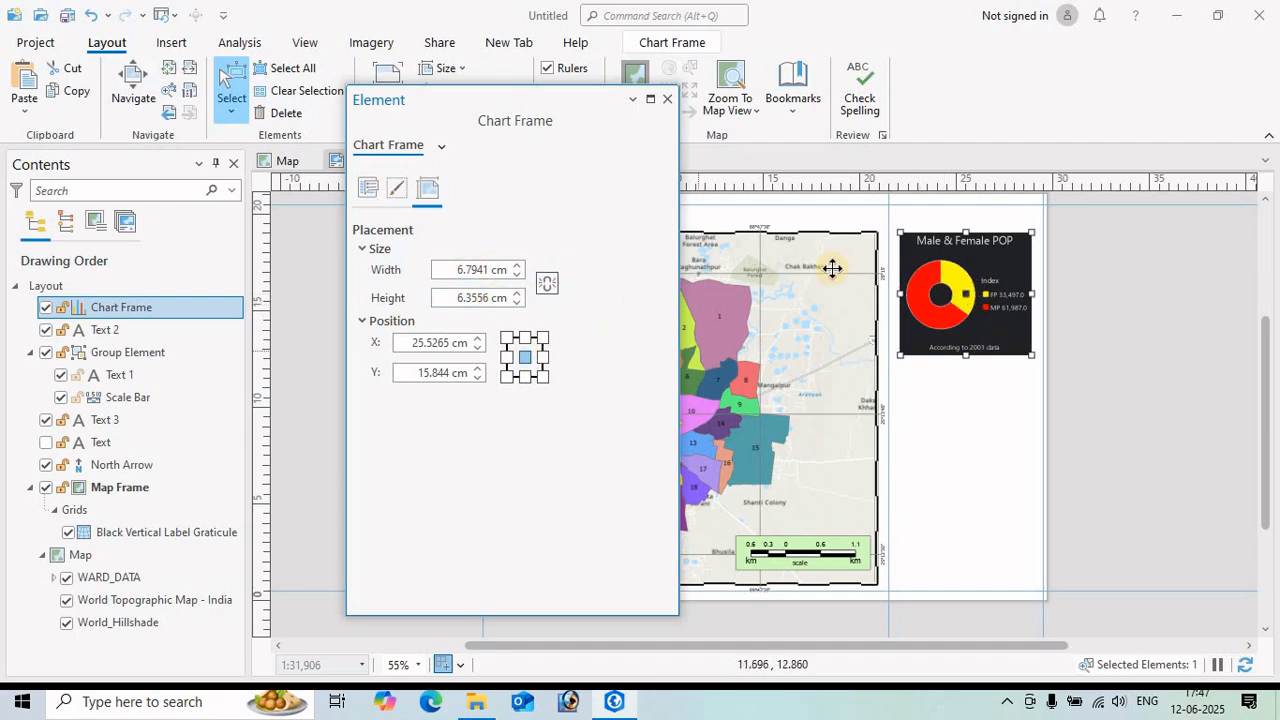
left_click(548, 289)
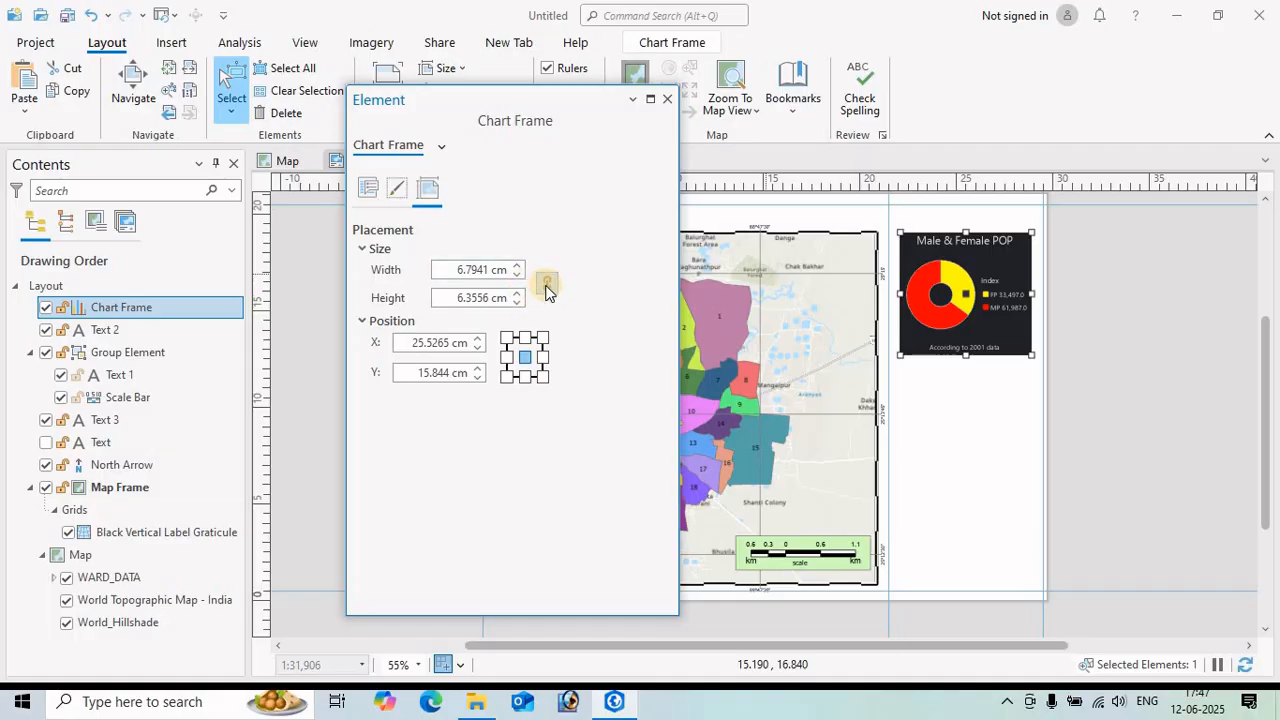
left_click(396, 187)
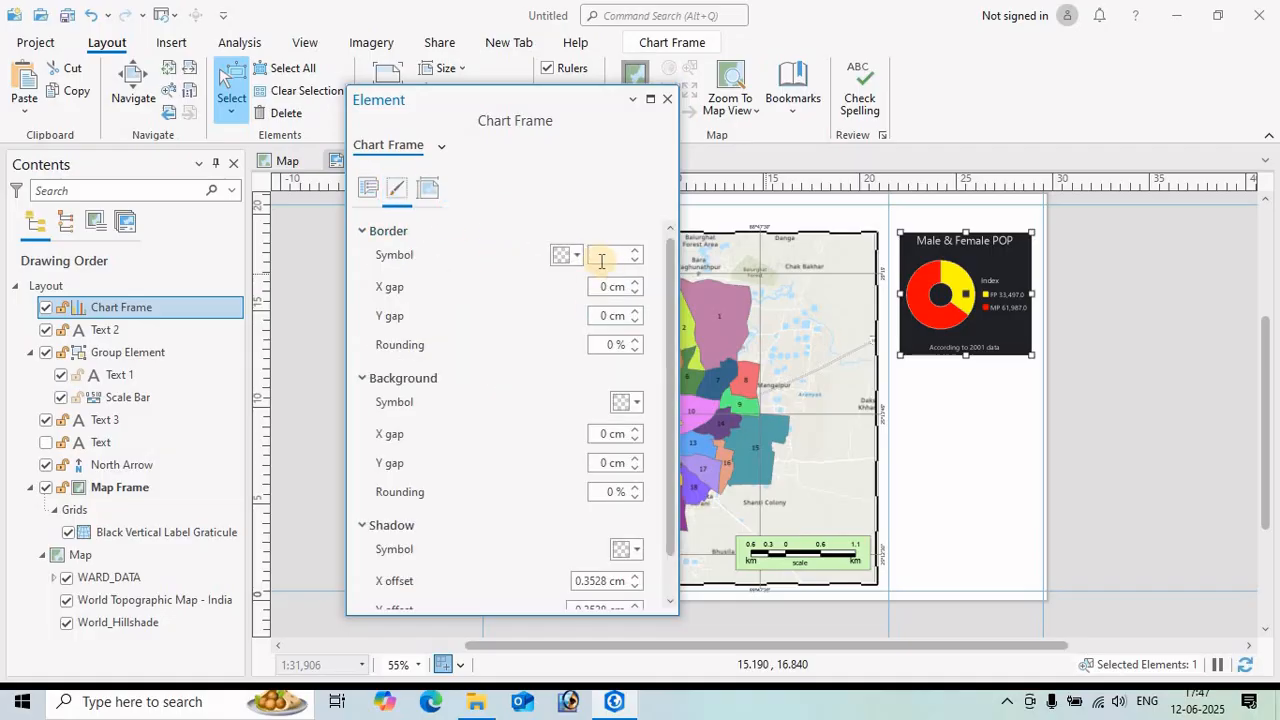
left_click(367, 192)
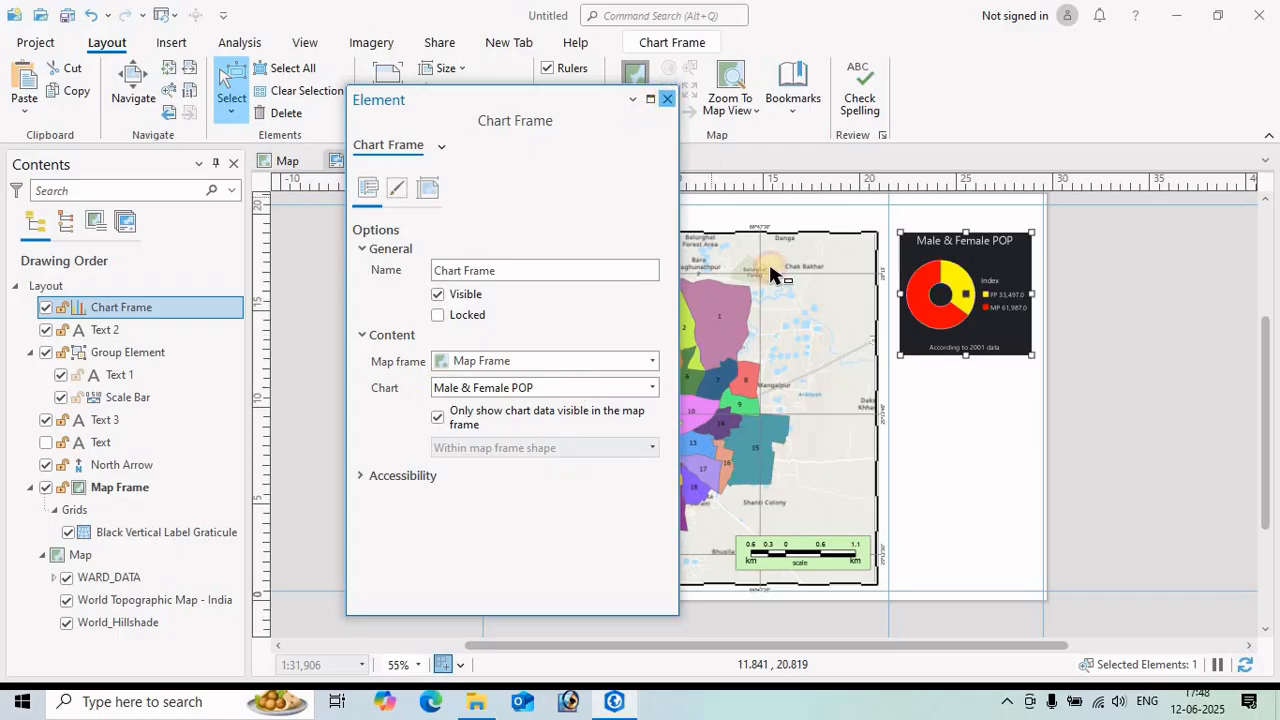
left_click(666, 100)
left_click(943, 395)
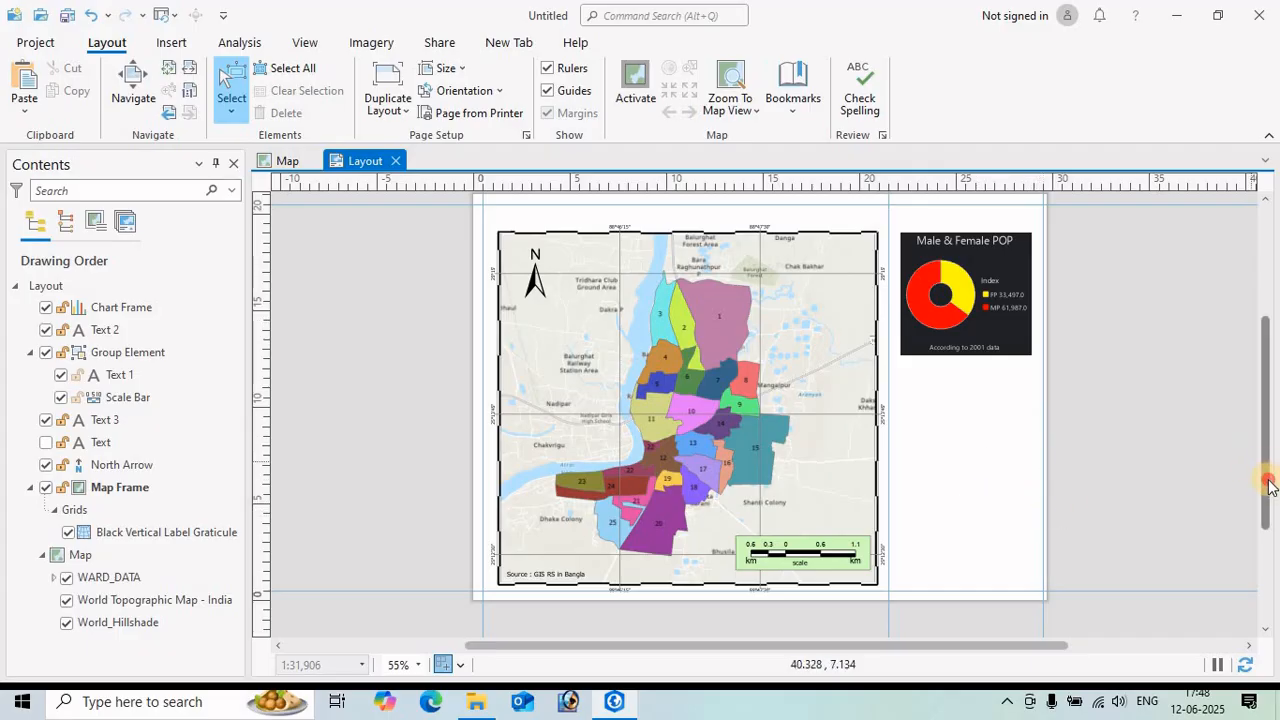
- Insert a Blue Alternating Rows table frame for WARD_DATA, about 12.7 by 33.8 cm, in the empty area outside the page
scroll(830, 475, "down", 2)
scroll(1020, 465, "down", 4)
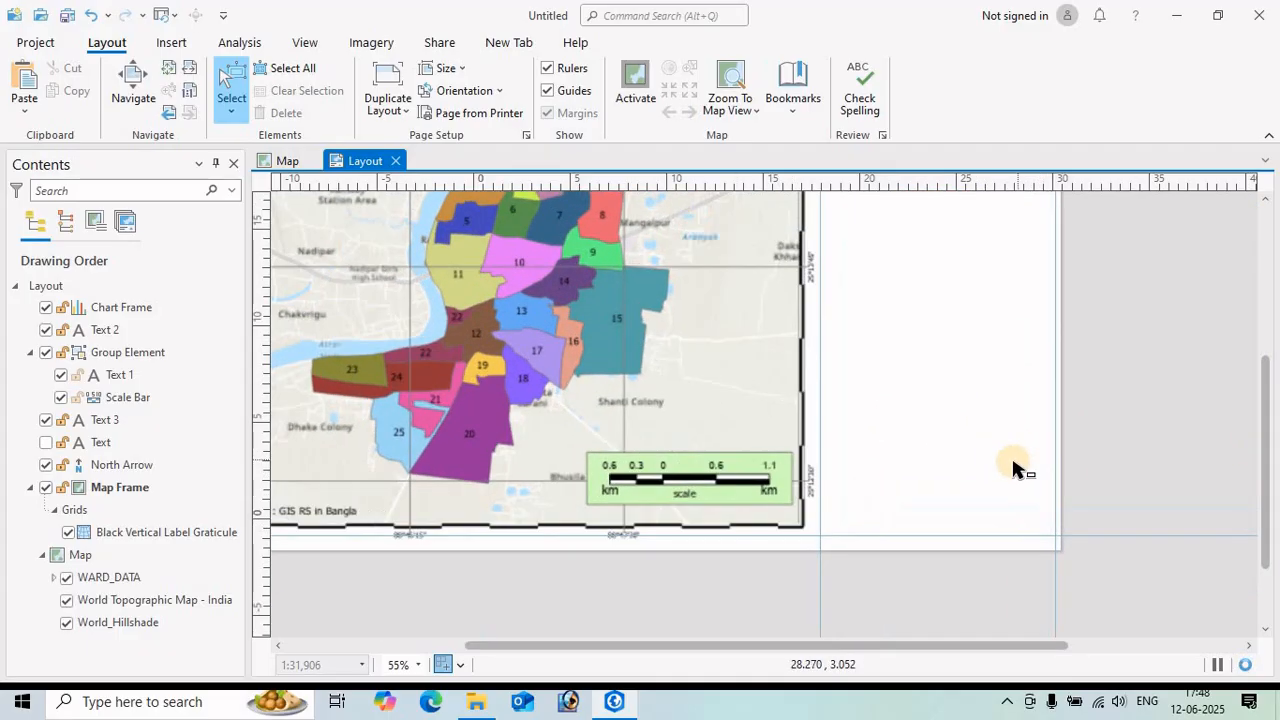
left_click_drag(889, 427, 873, 419)
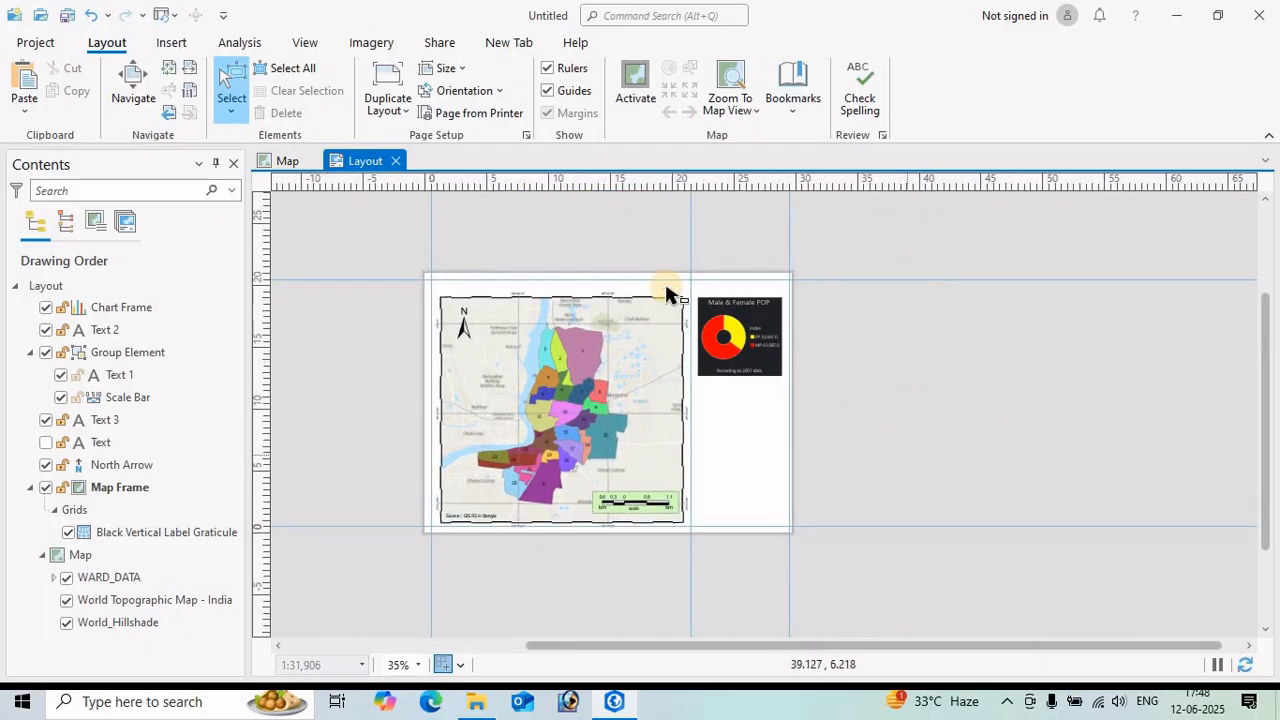
left_click(173, 45)
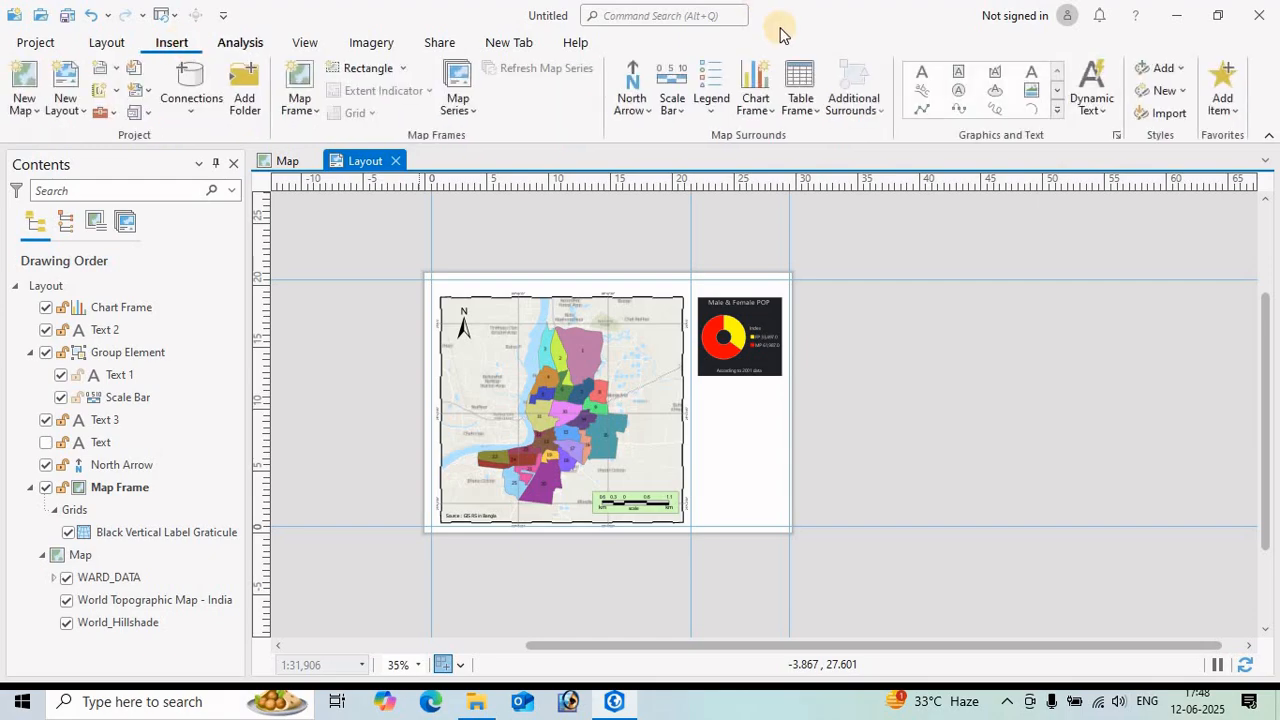
left_click(817, 116)
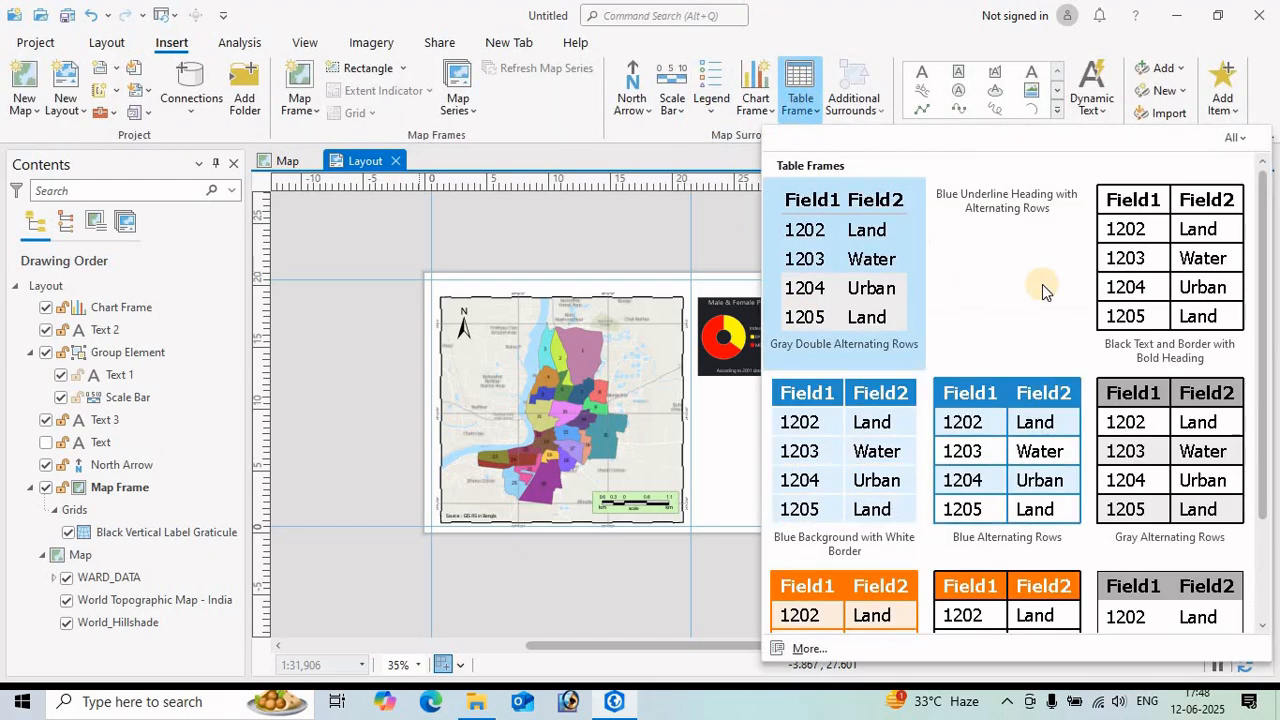
scroll(1000, 460, "down", 3)
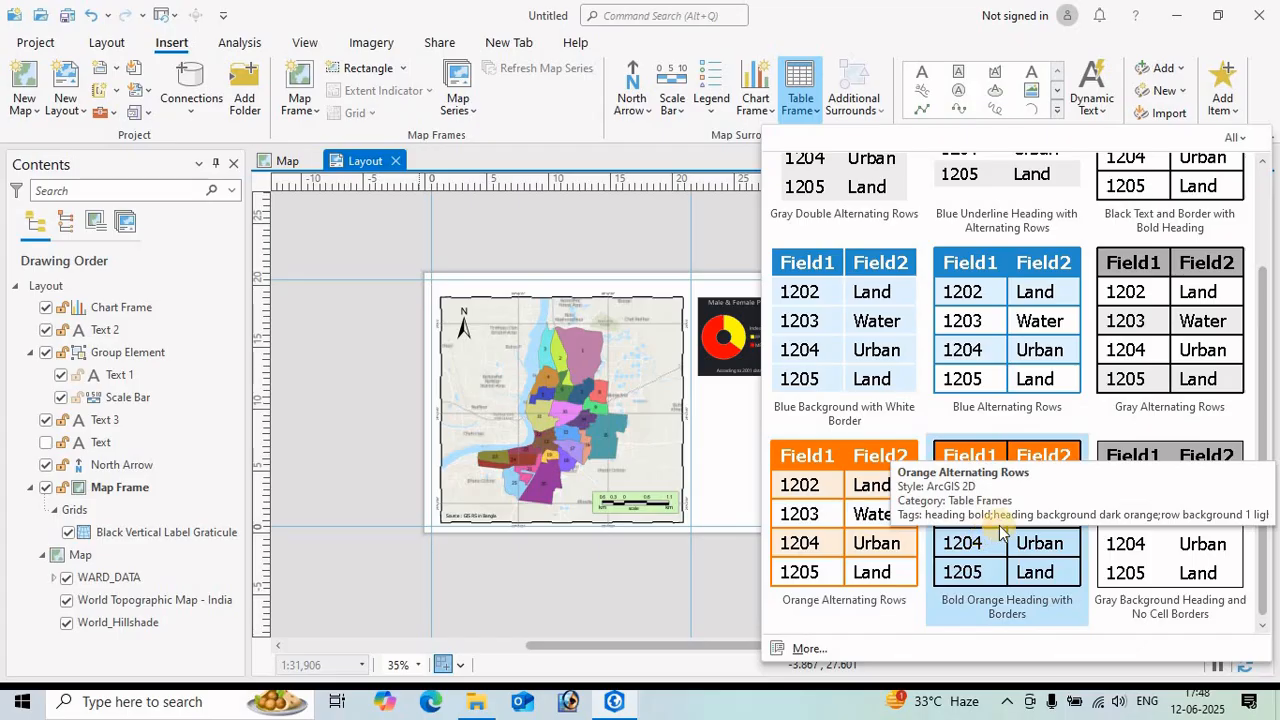
left_click(118, 578)
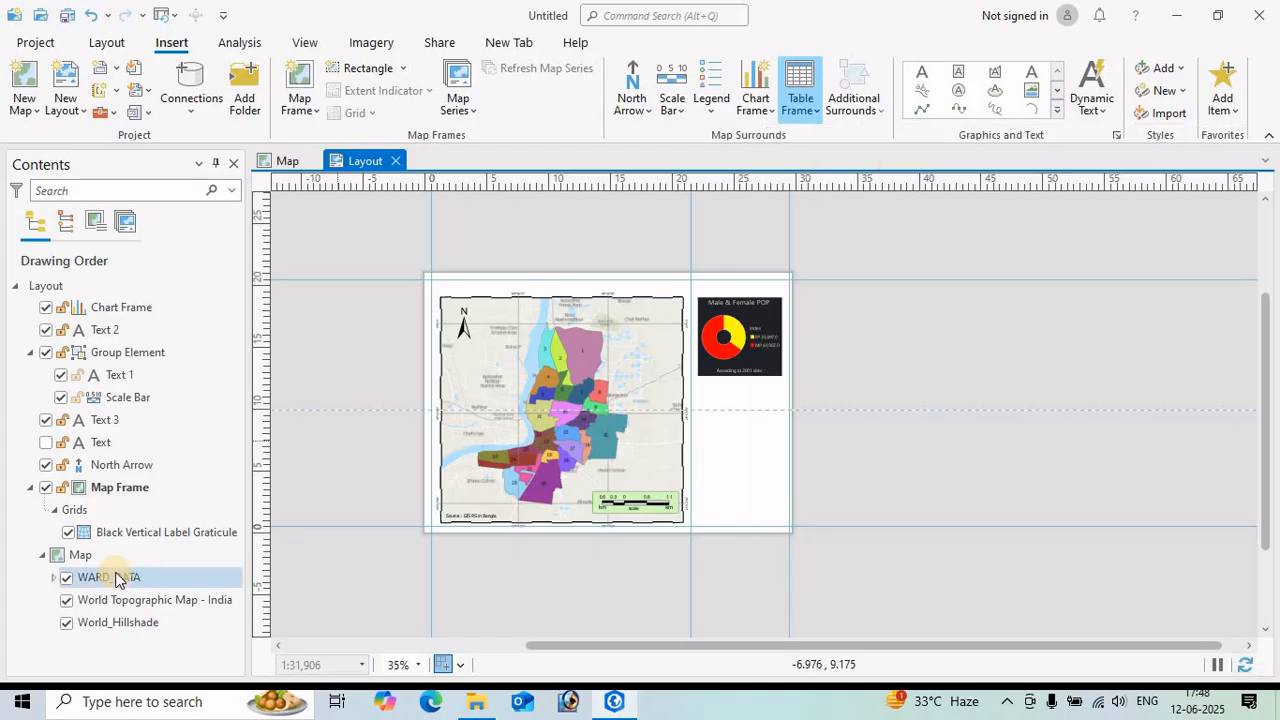
left_click(110, 584)
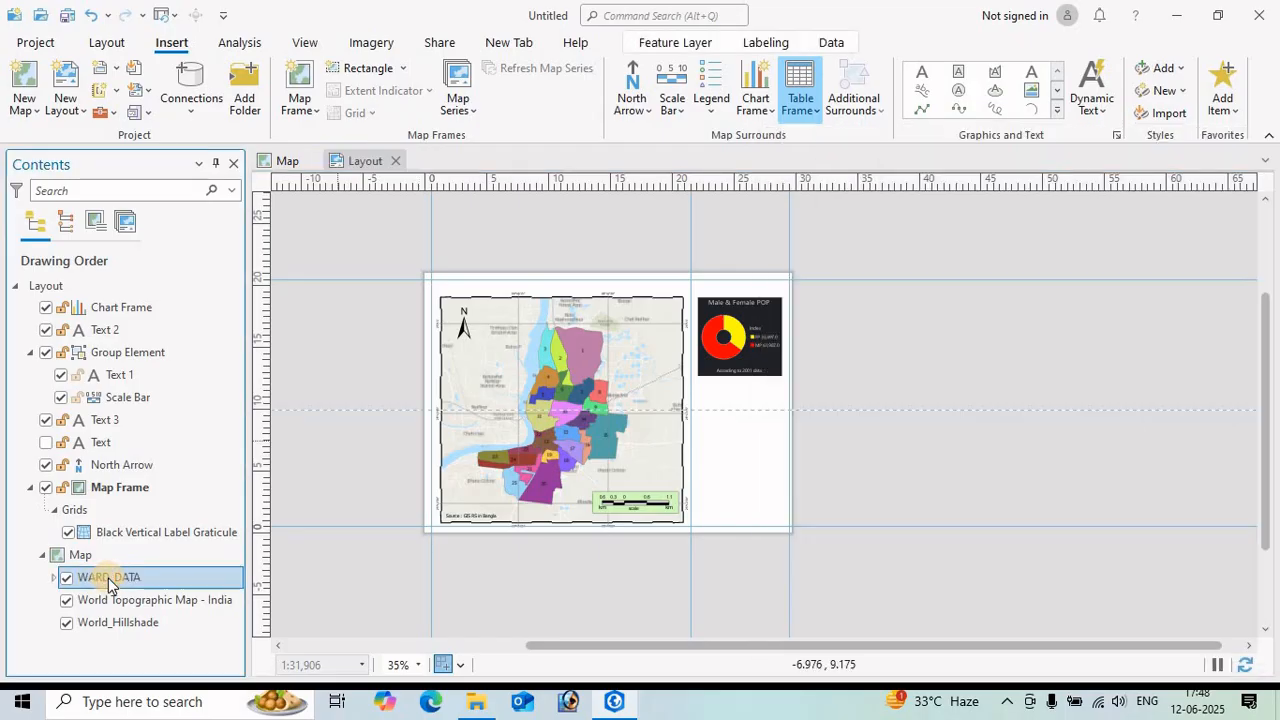
left_click(812, 105)
left_click(998, 342)
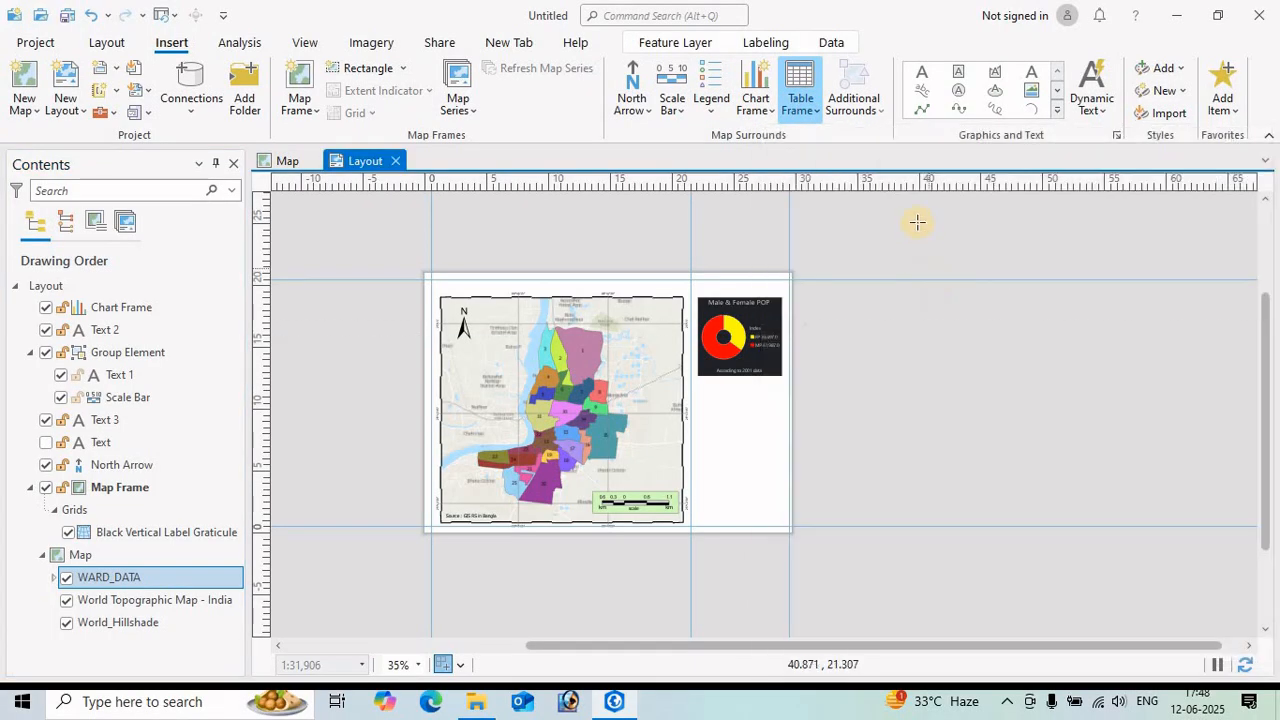
left_click_drag(991, 449, 1069, 623)
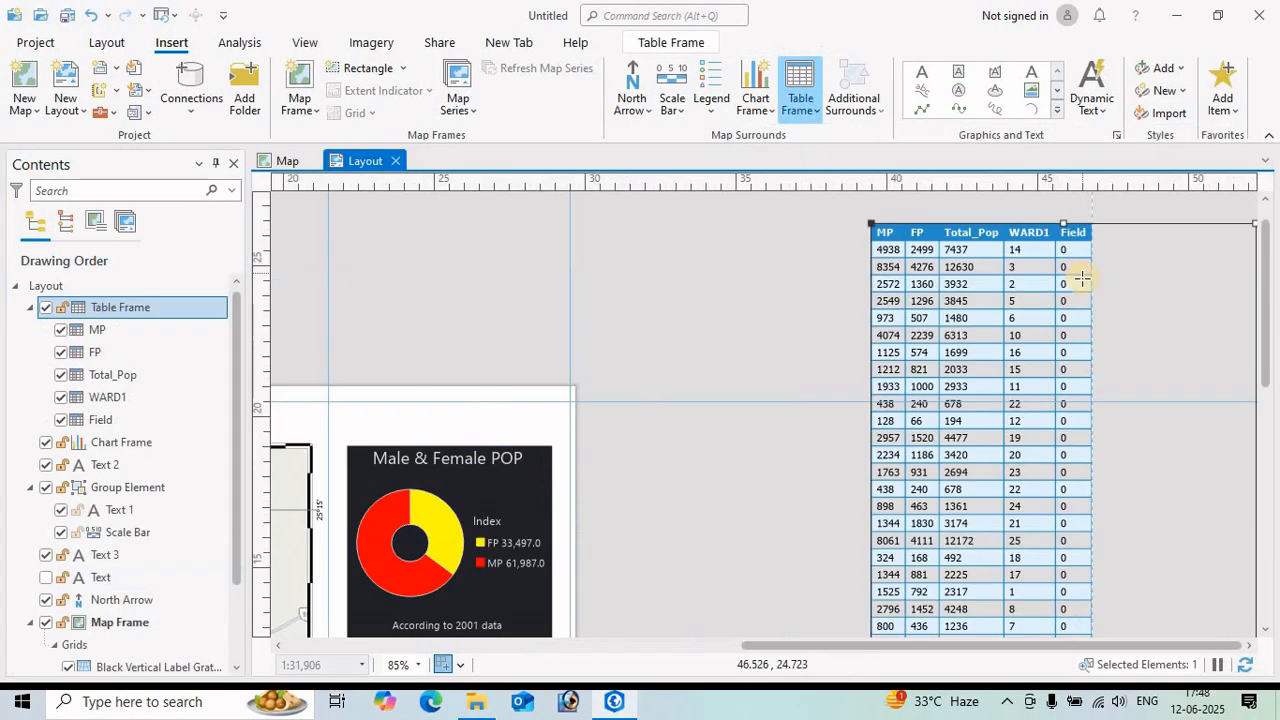
- Open the table frame's properties and set its placement anchor to the centre point
scroll(1078, 284, "down", 5)
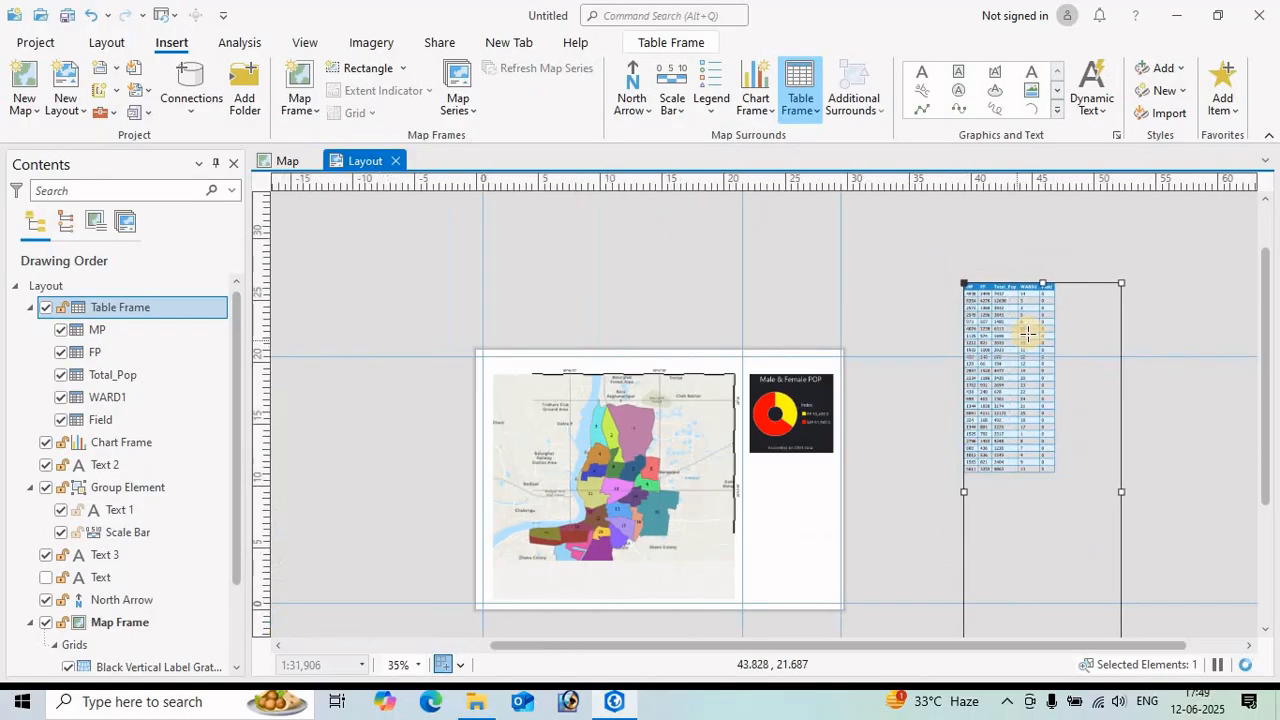
scroll(1020, 333, "up", 5)
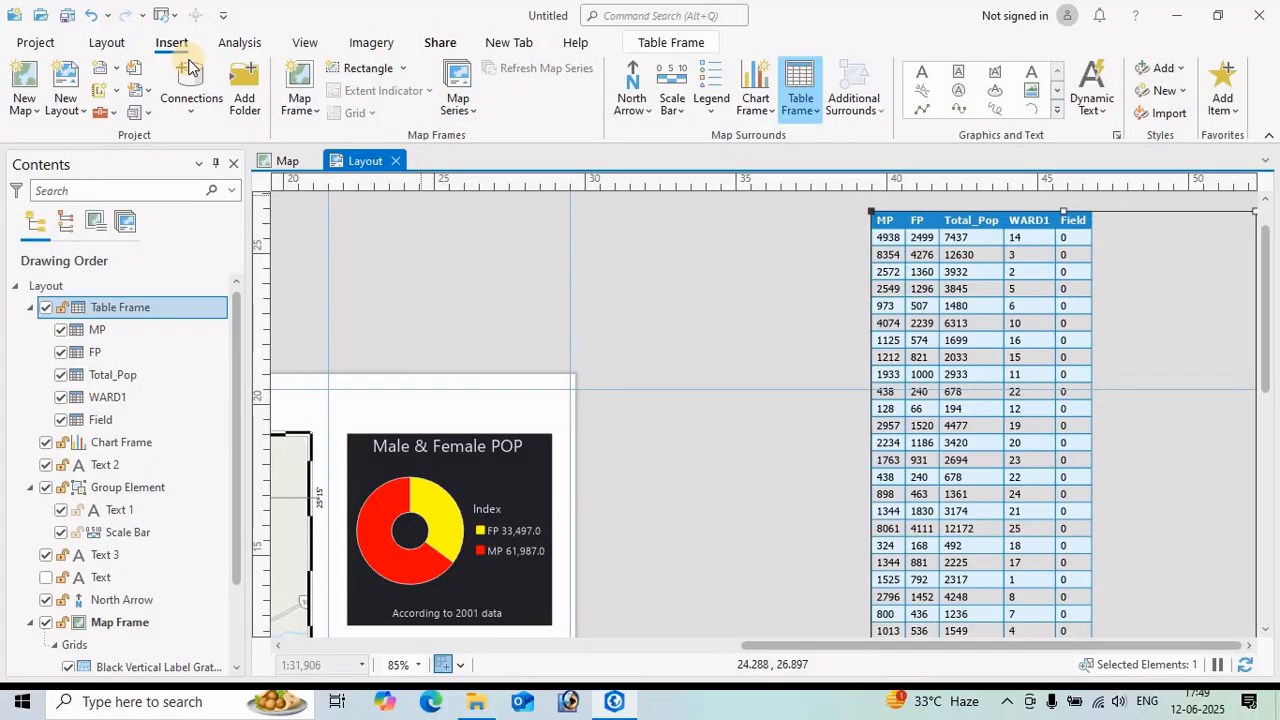
left_click(107, 44)
left_click(236, 88)
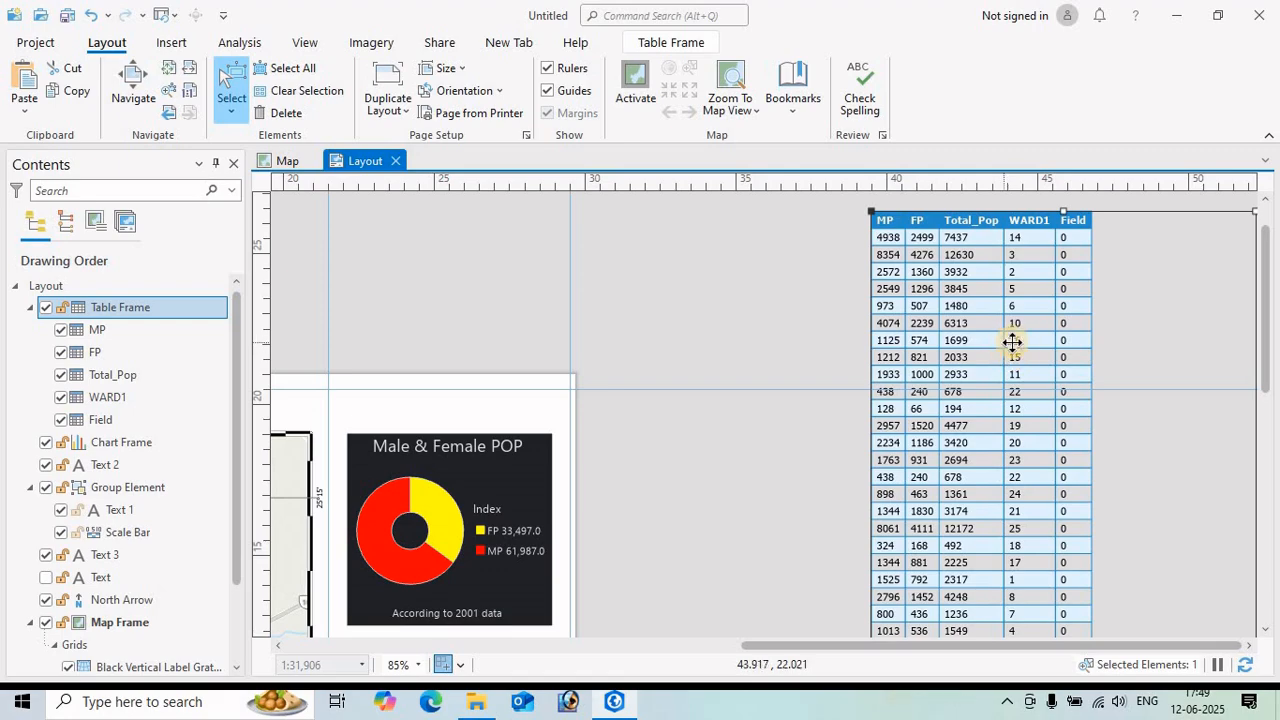
right_click(997, 348)
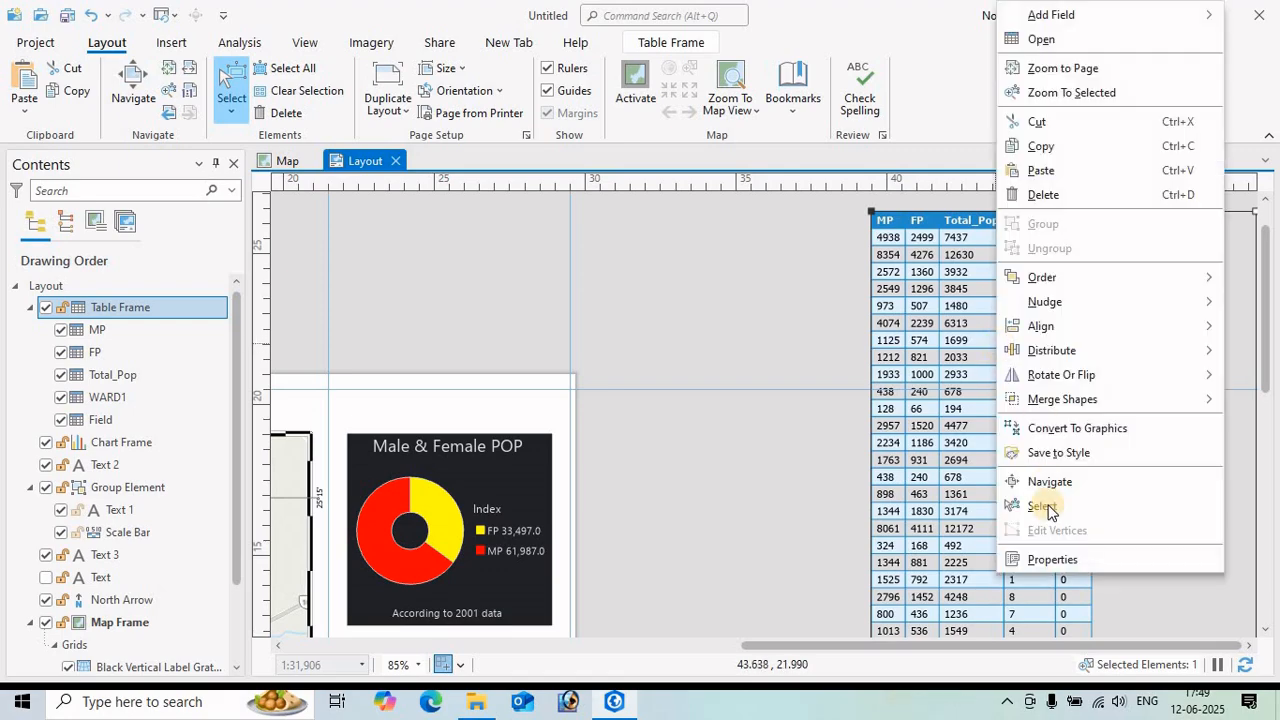
left_click(1043, 561)
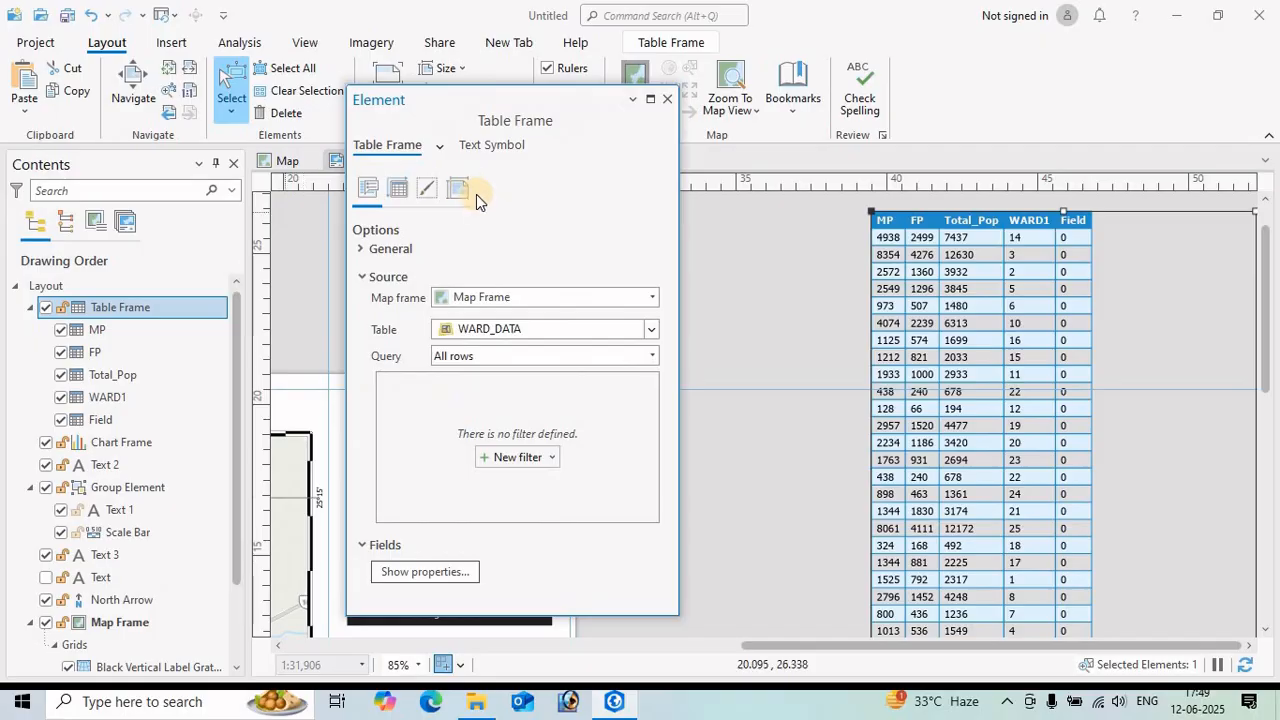
left_click(457, 189)
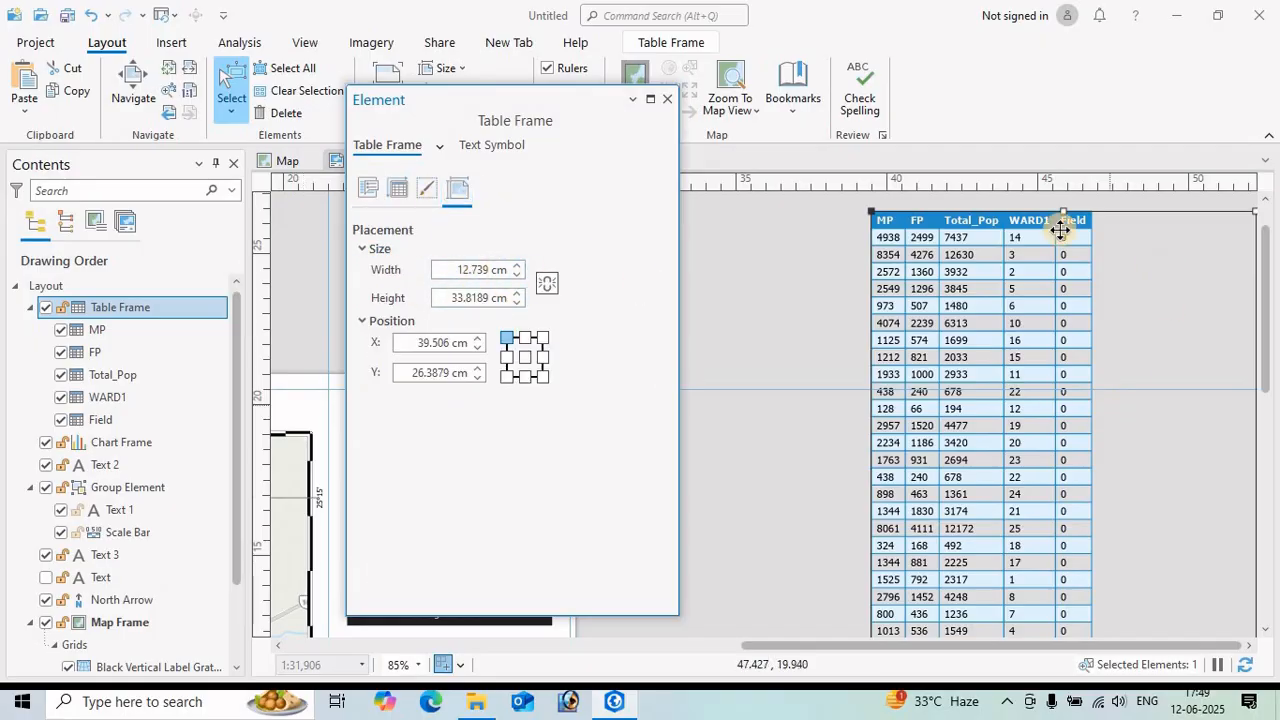
left_click(529, 361)
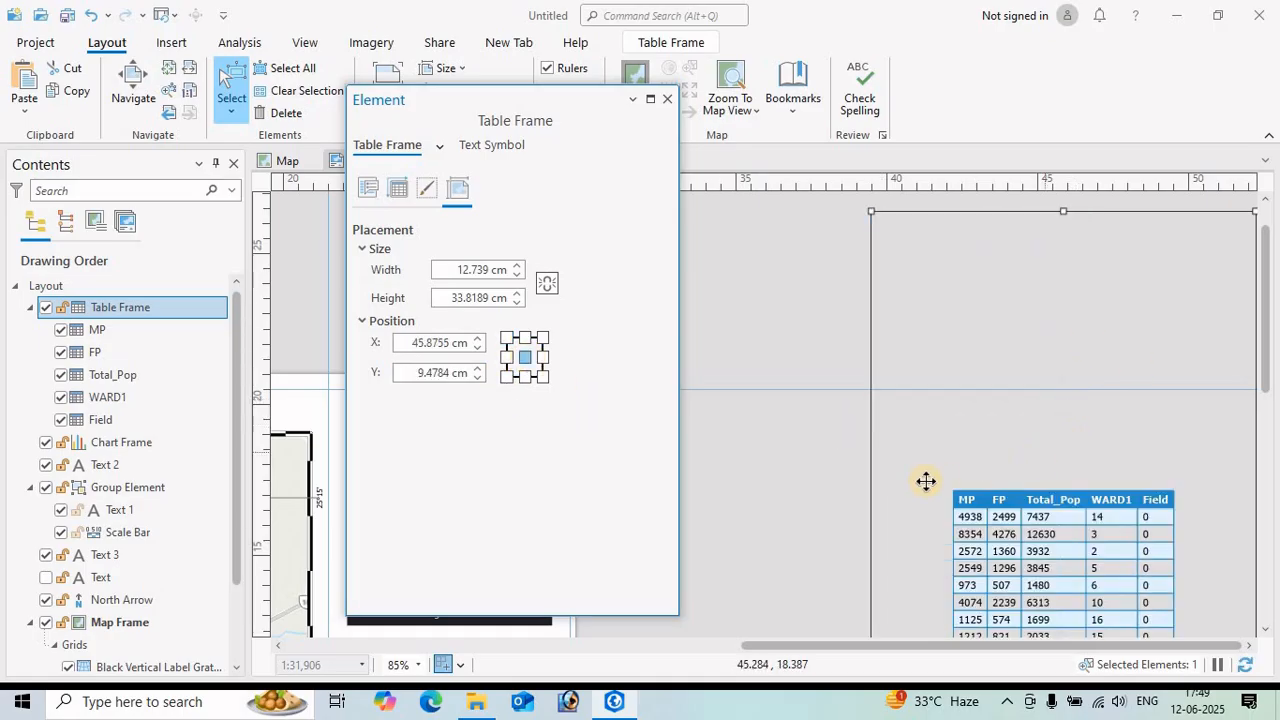
scroll(926, 481, "down", 5)
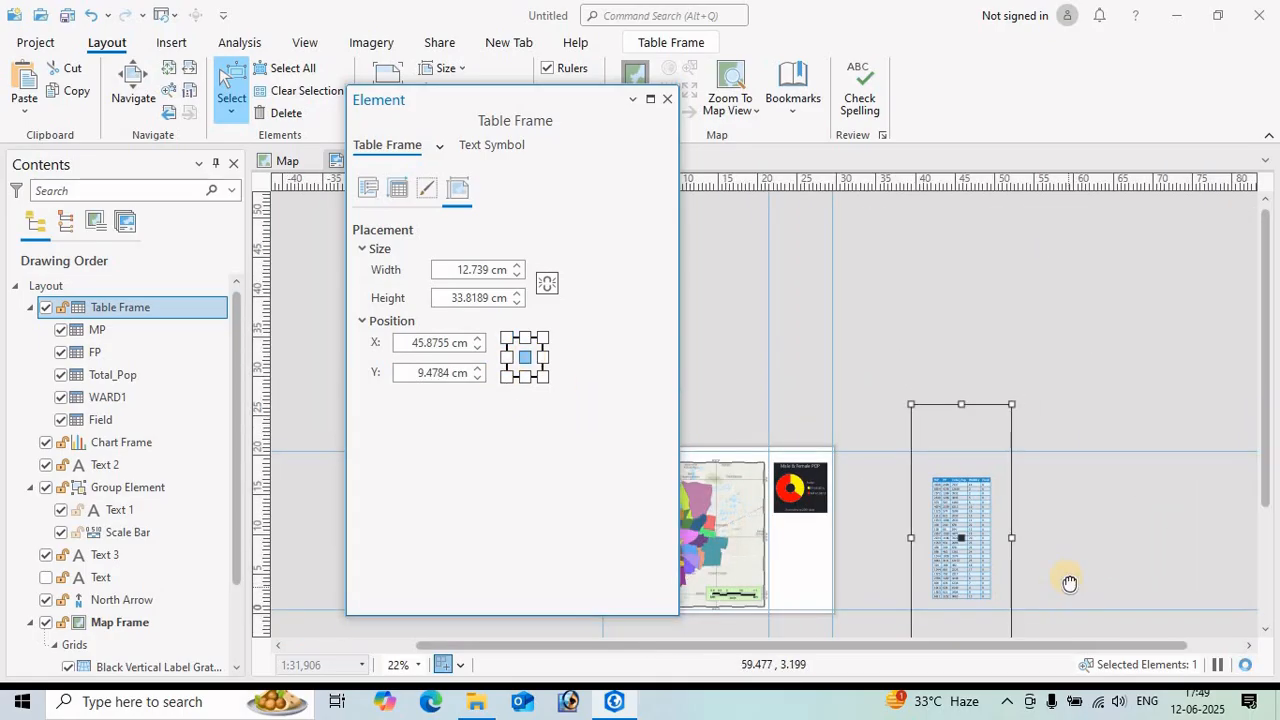
left_click_drag(1069, 583, 1086, 457)
scroll(1006, 426, "up", 3)
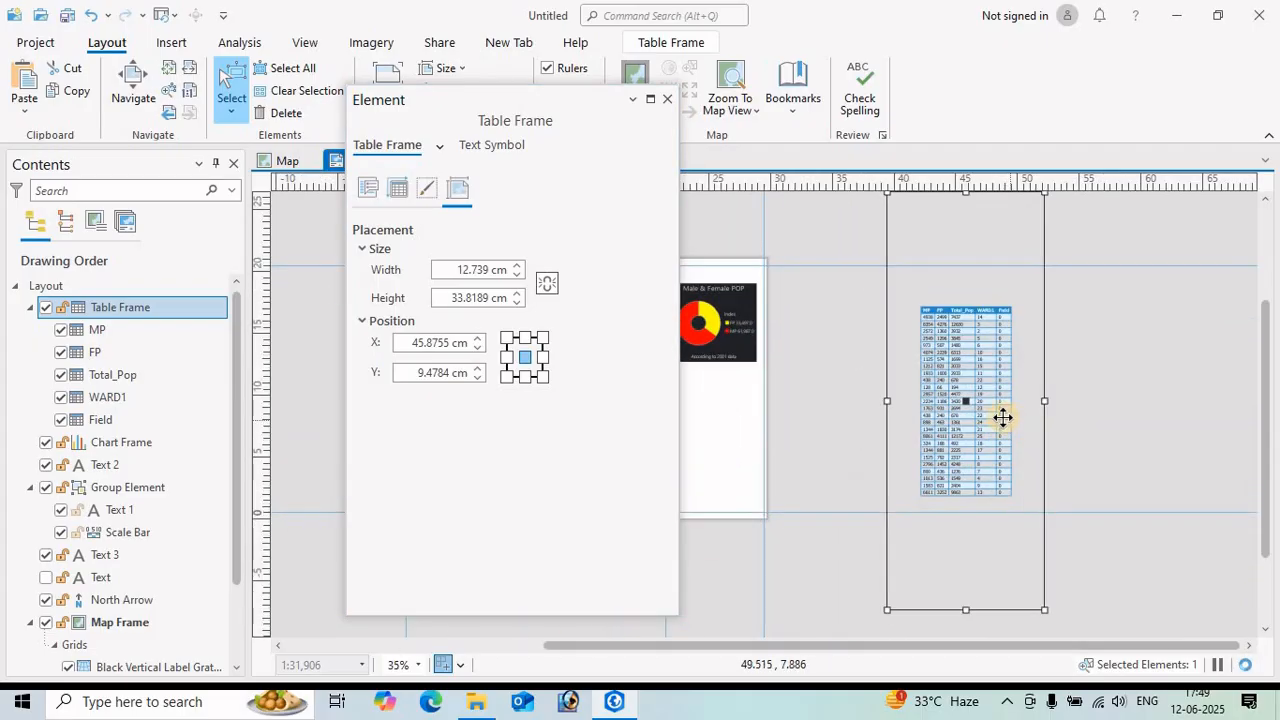
scroll(1003, 417, "up", 2)
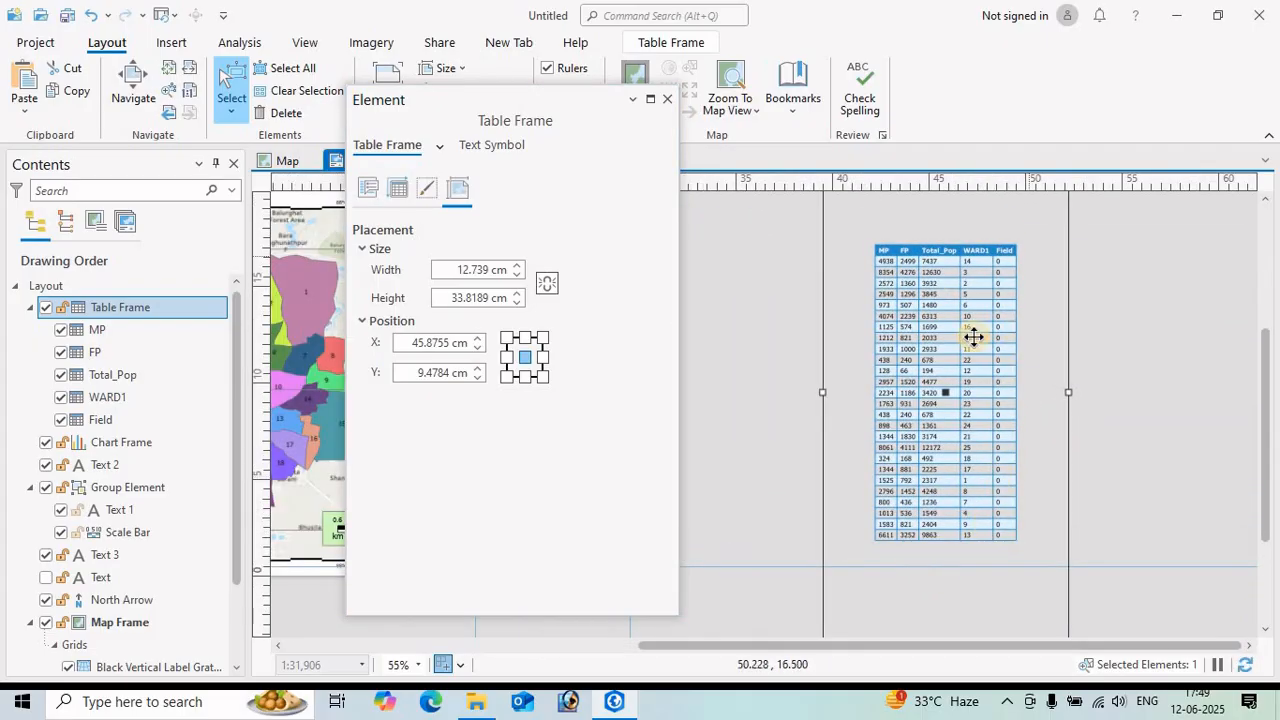
scroll(937, 343, "up", 2)
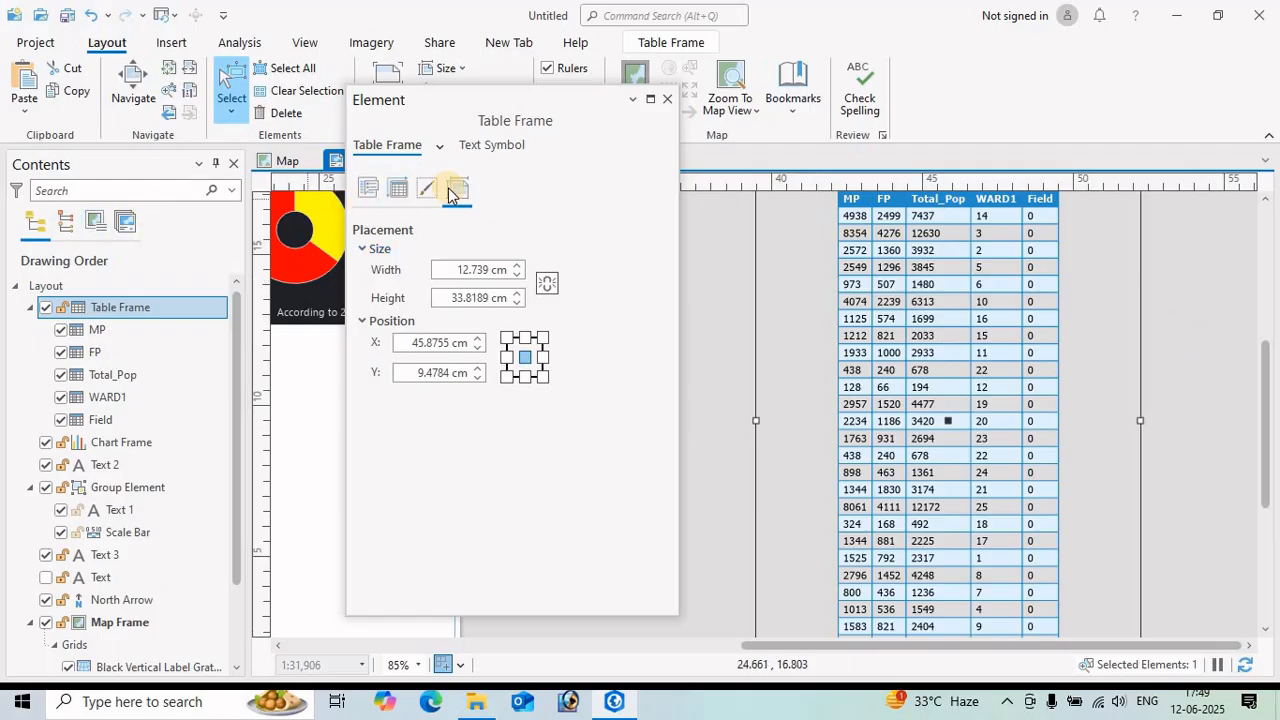
- Try to clear the backgrounds and borders of the table frame in its display settings
left_click(427, 190)
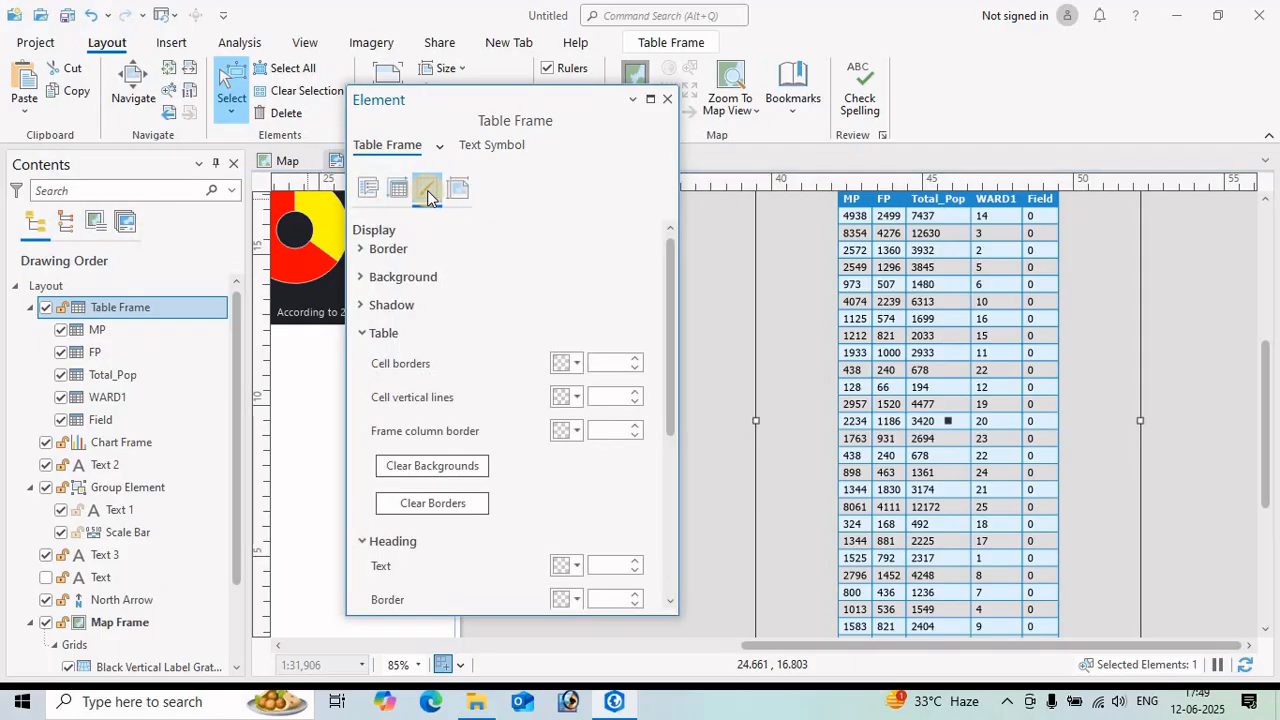
left_click(435, 470)
left_click(428, 503)
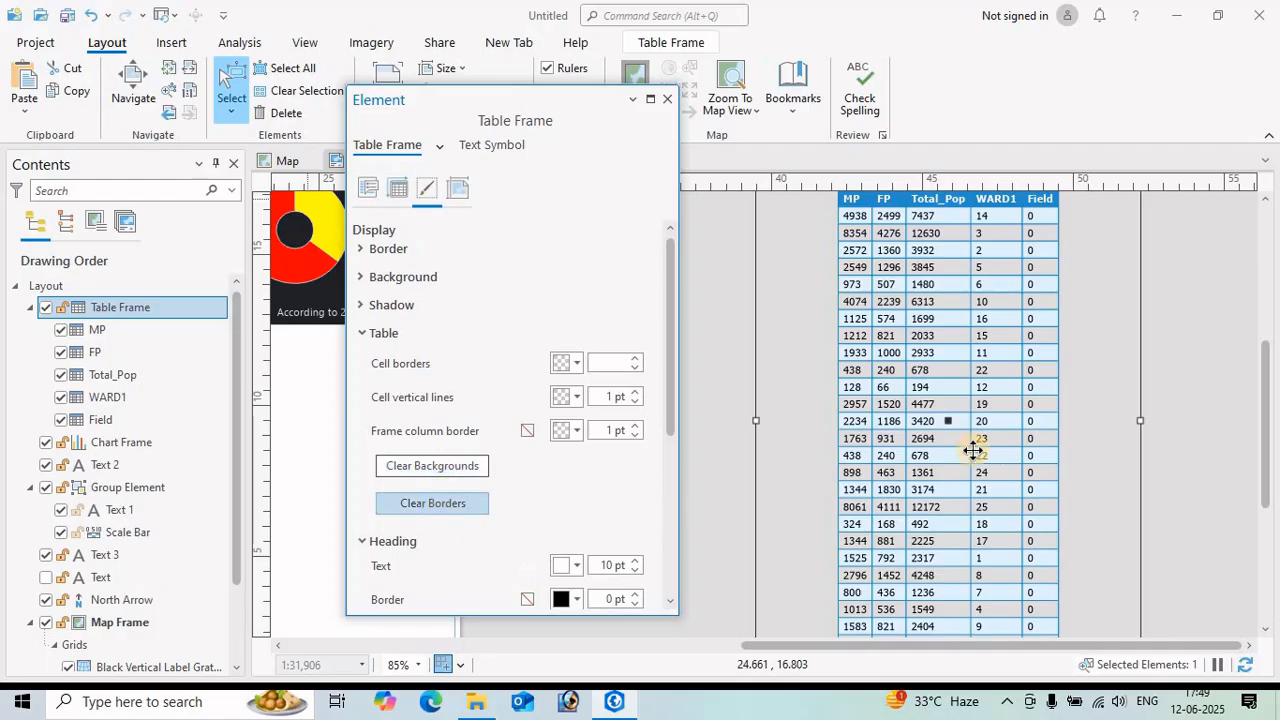
left_click(358, 541)
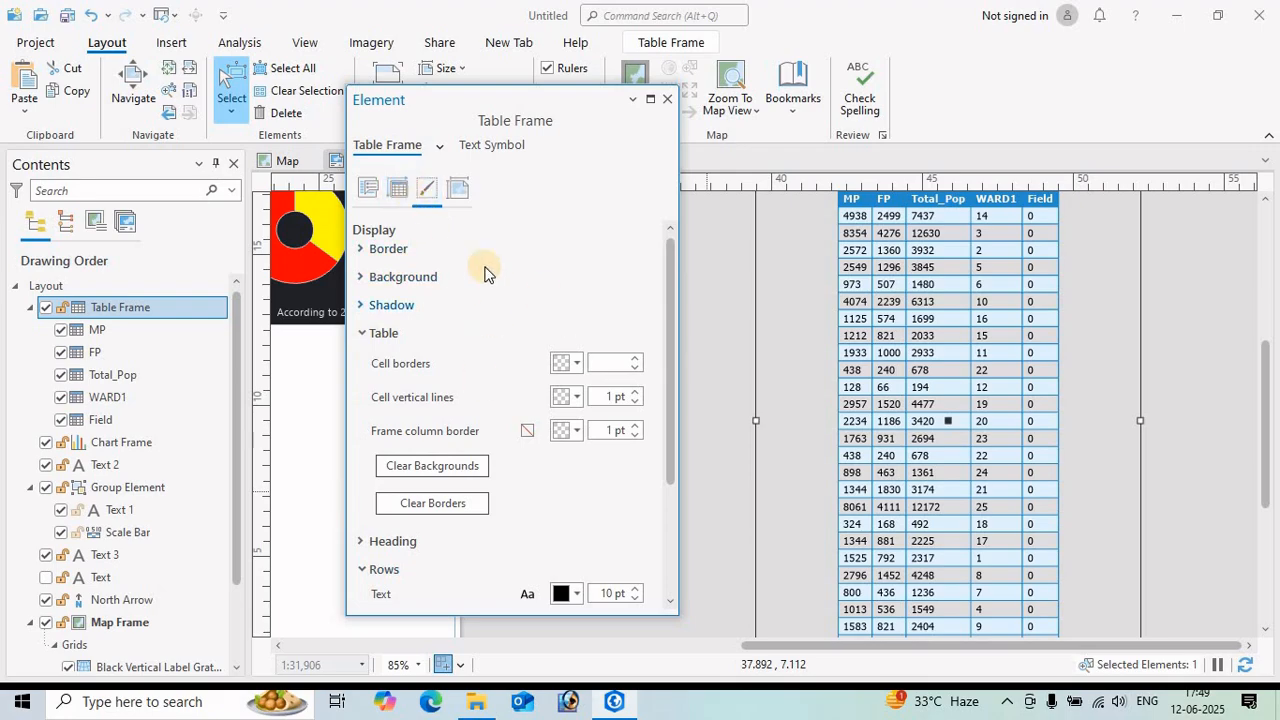
- Set the table frame's minimum font size to 8 pt and sort its rows by WARD1 in ascending order
left_click(397, 189)
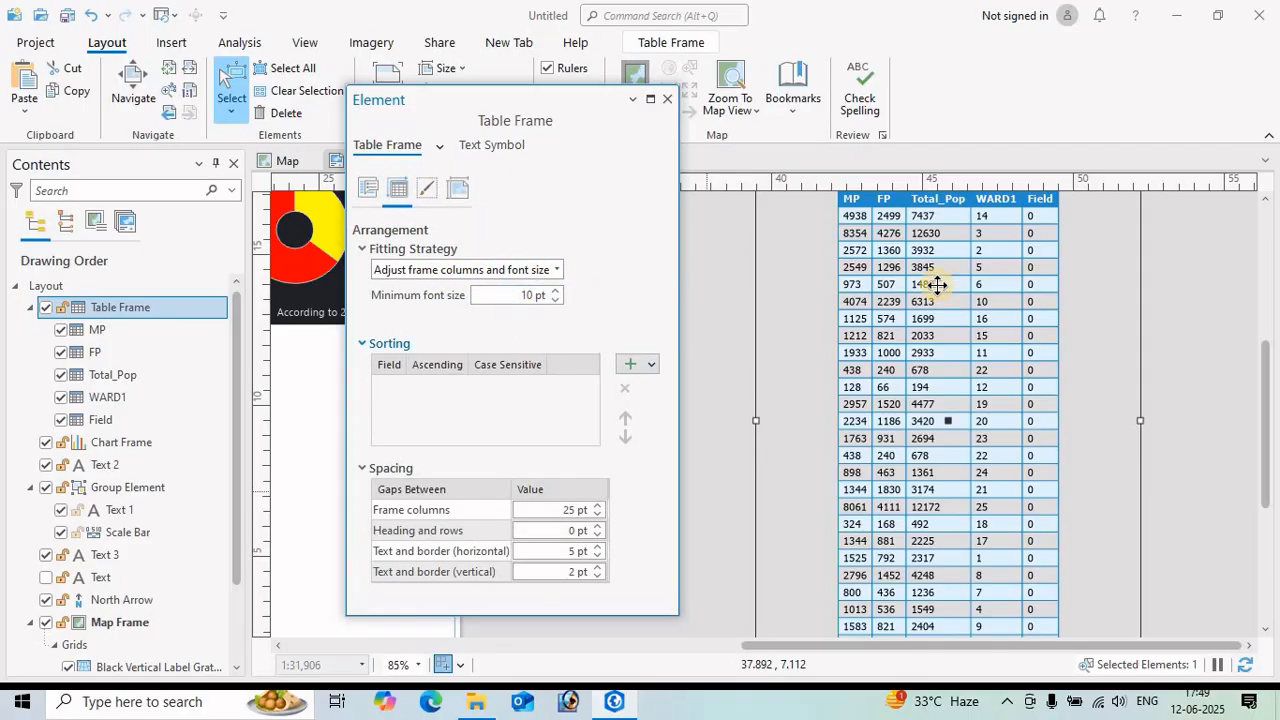
left_click(507, 297)
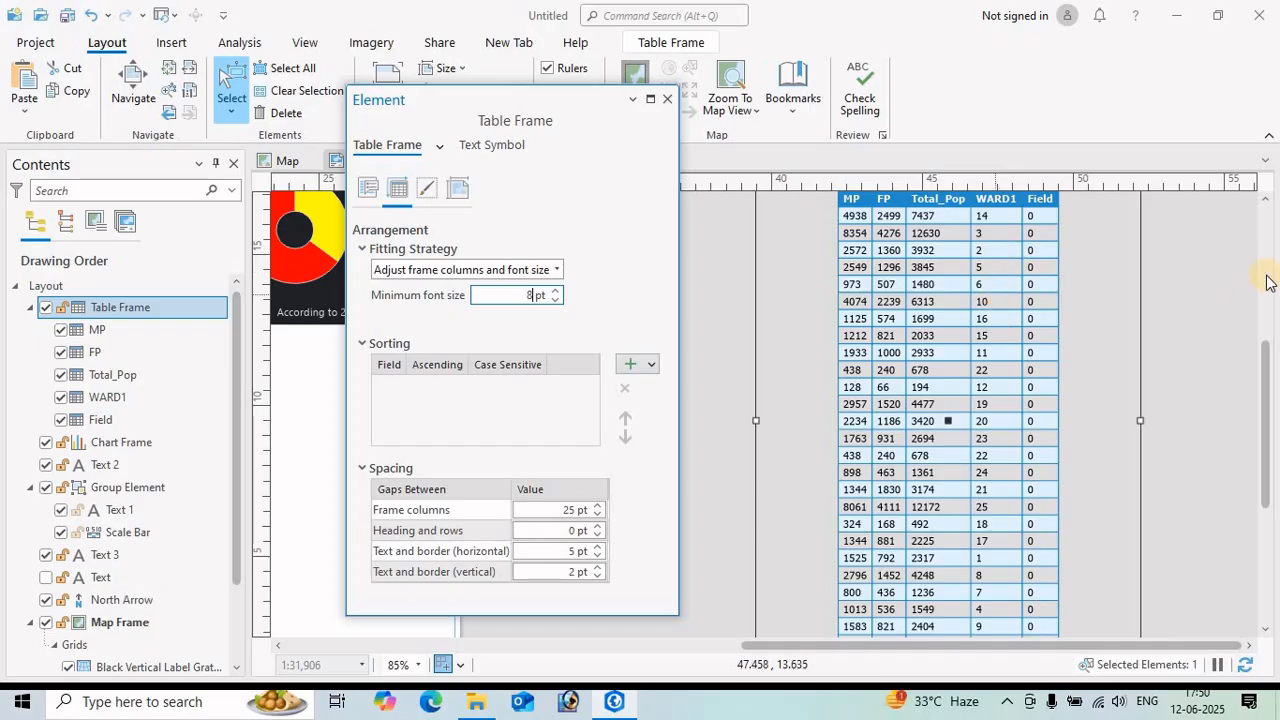
left_click(649, 366)
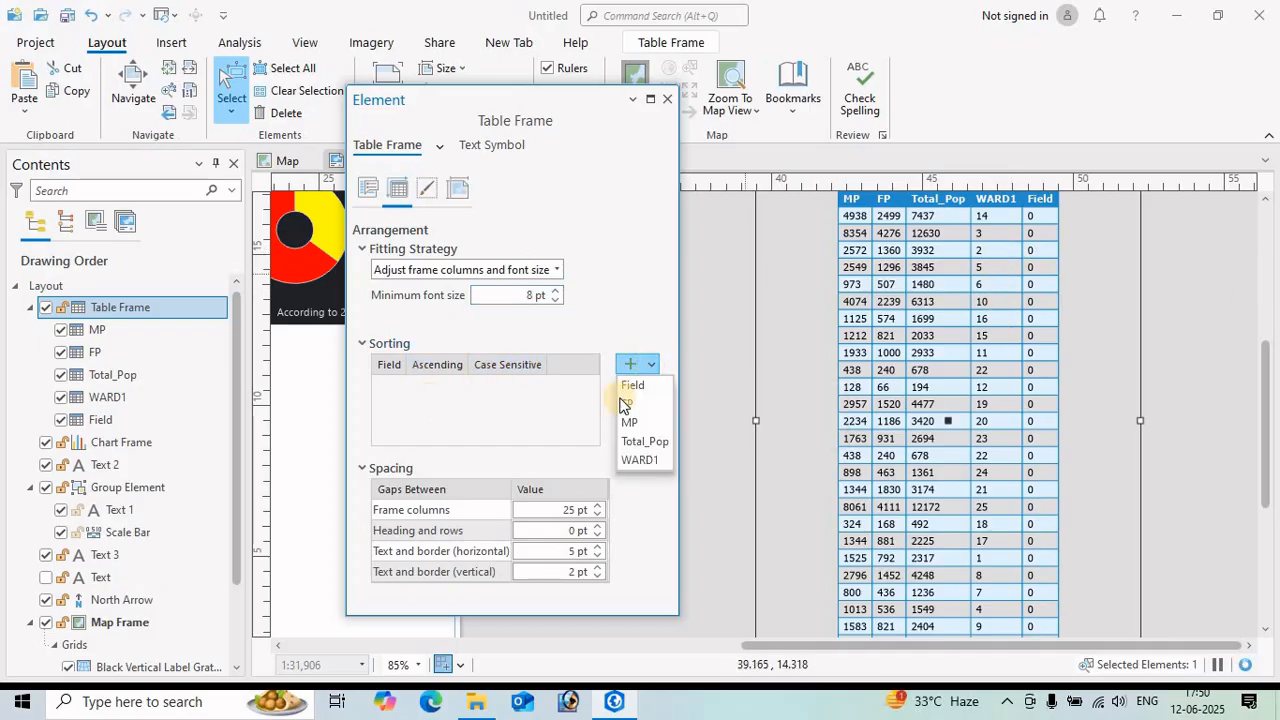
left_click(636, 459)
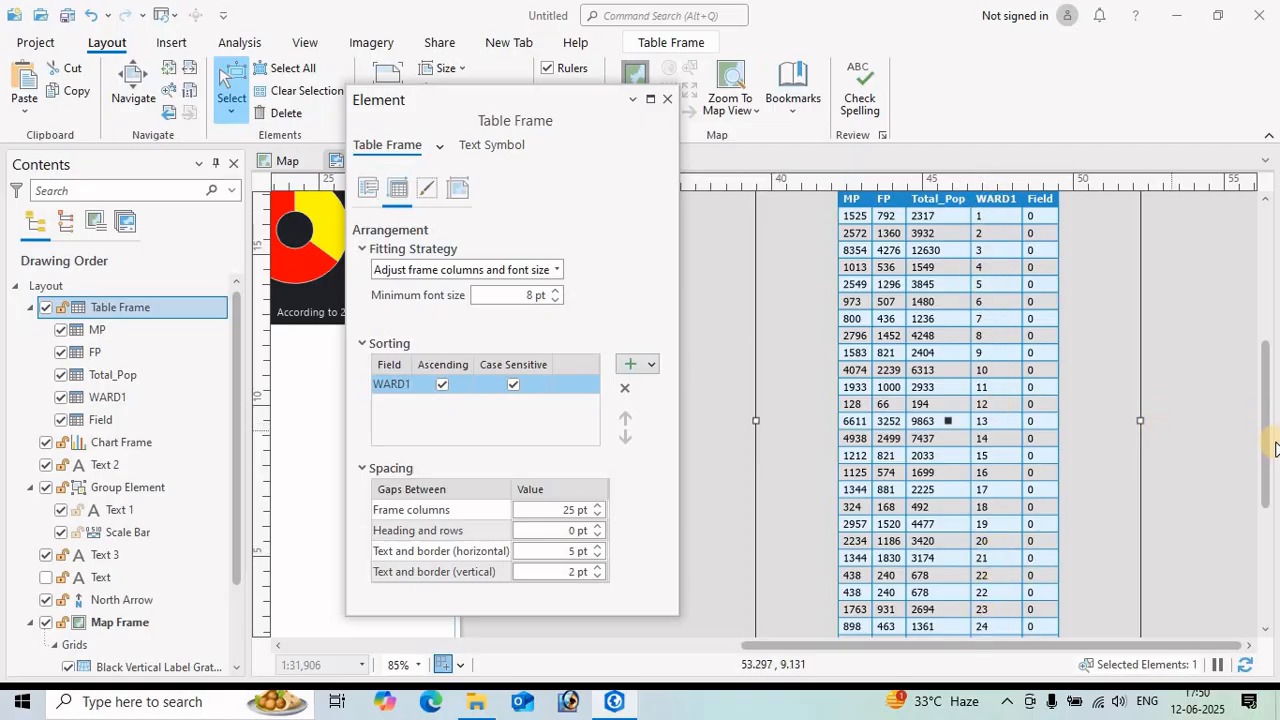
- Try to remove the selected fields from the table frame, and undo the removal
left_click_drag(1266, 447, 1264, 515)
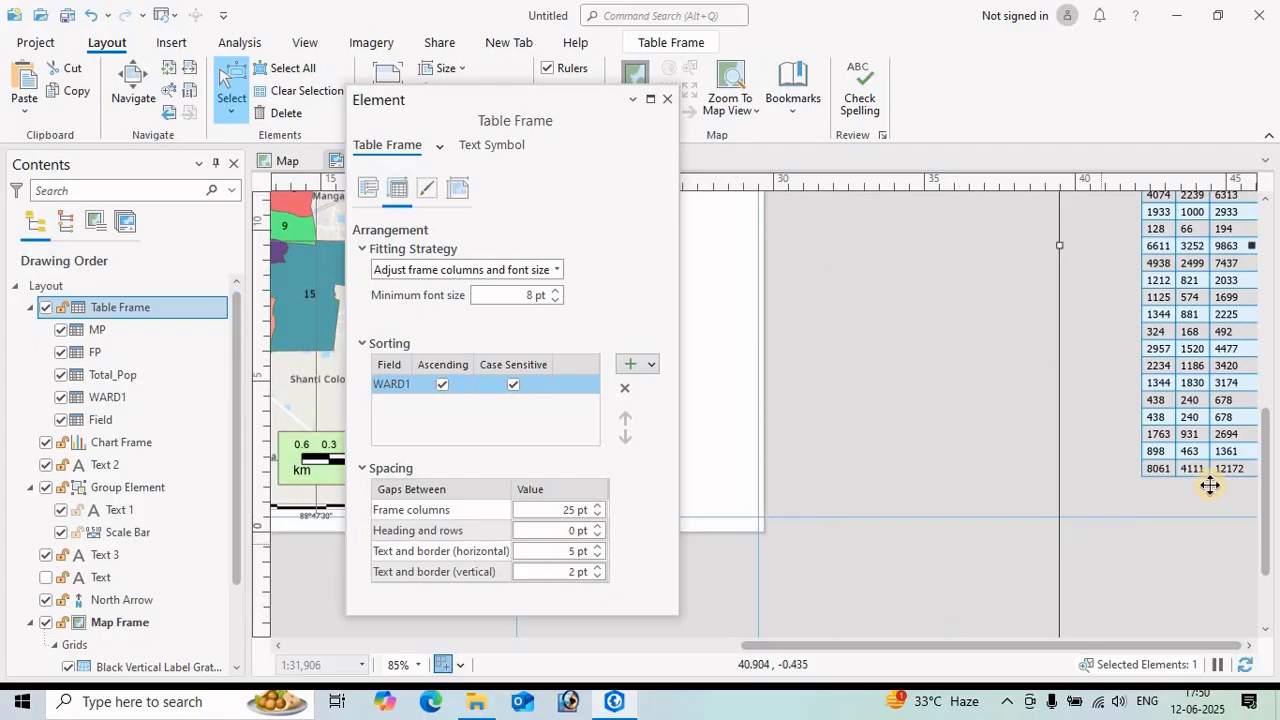
left_click_drag(1150, 515, 1029, 497)
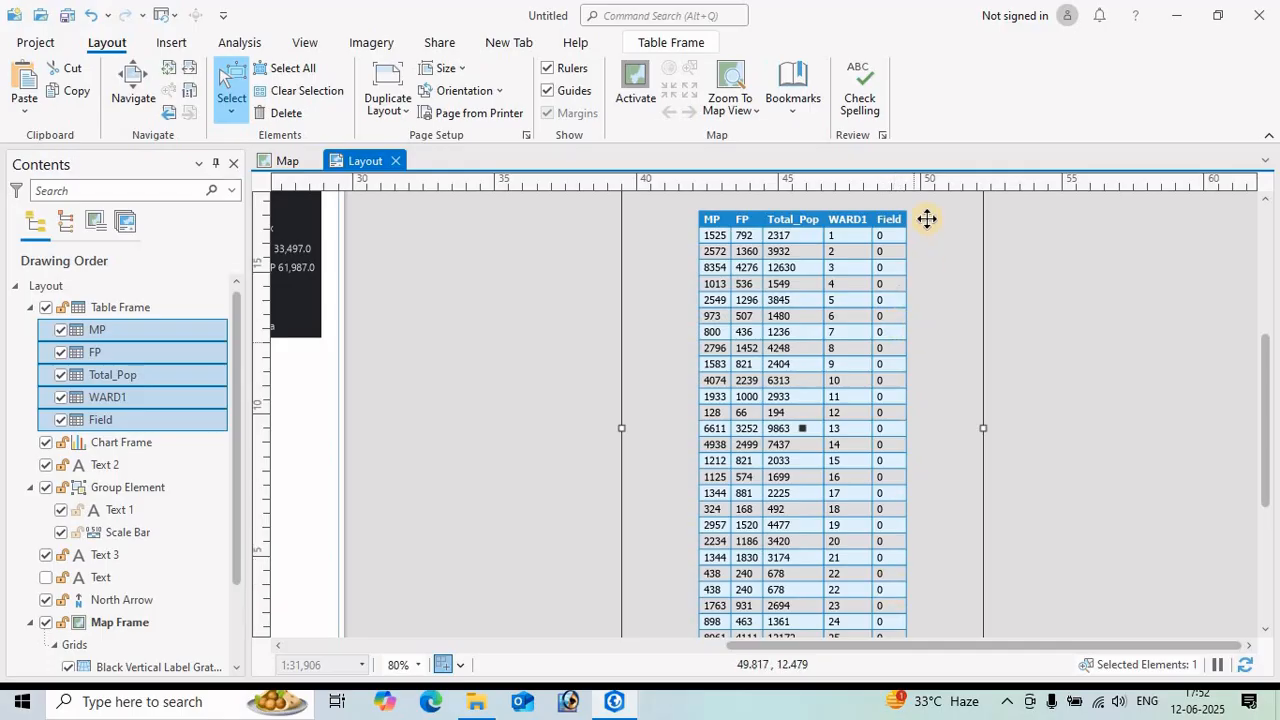
scroll(912, 505, "up", 2)
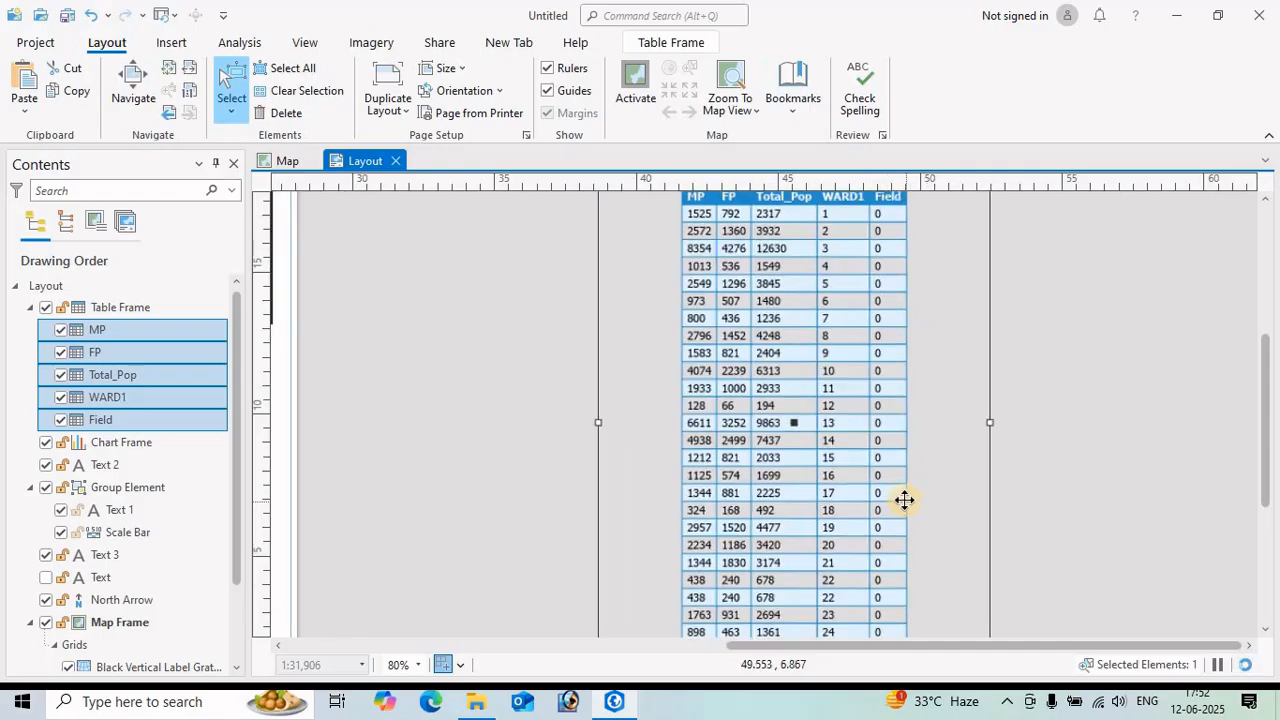
scroll(903, 320, "down", 4)
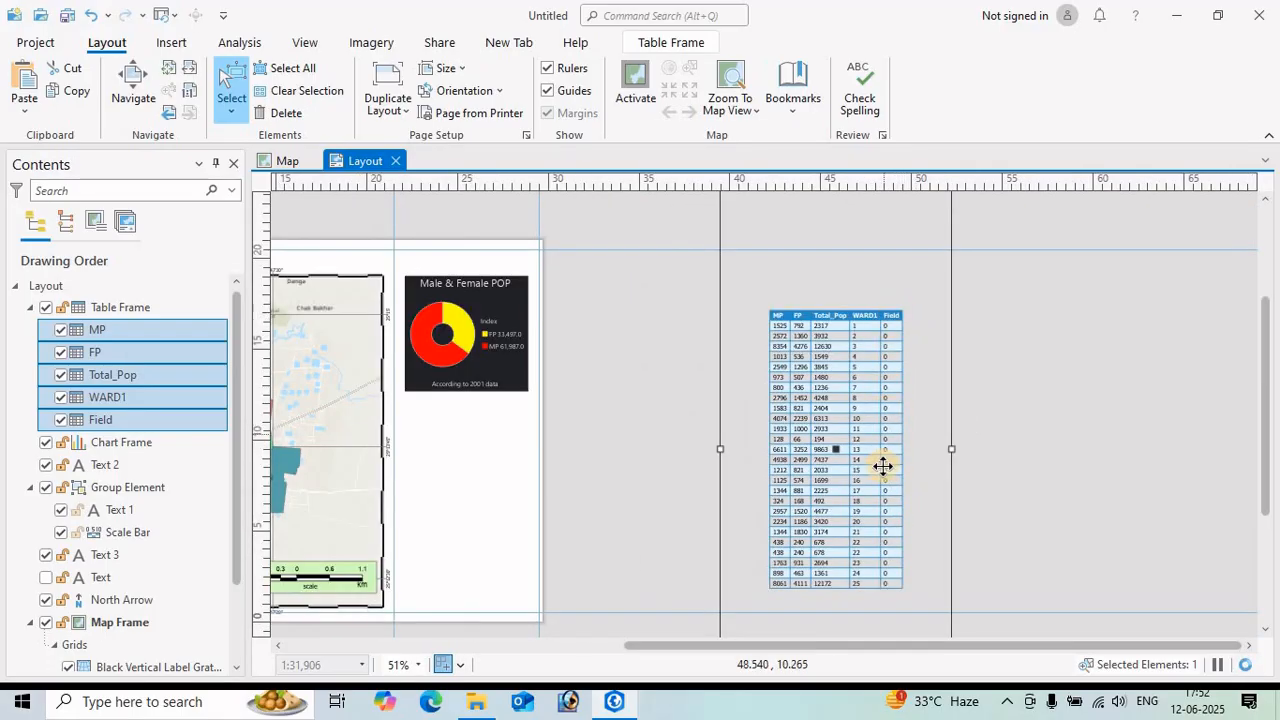
left_click(60, 421)
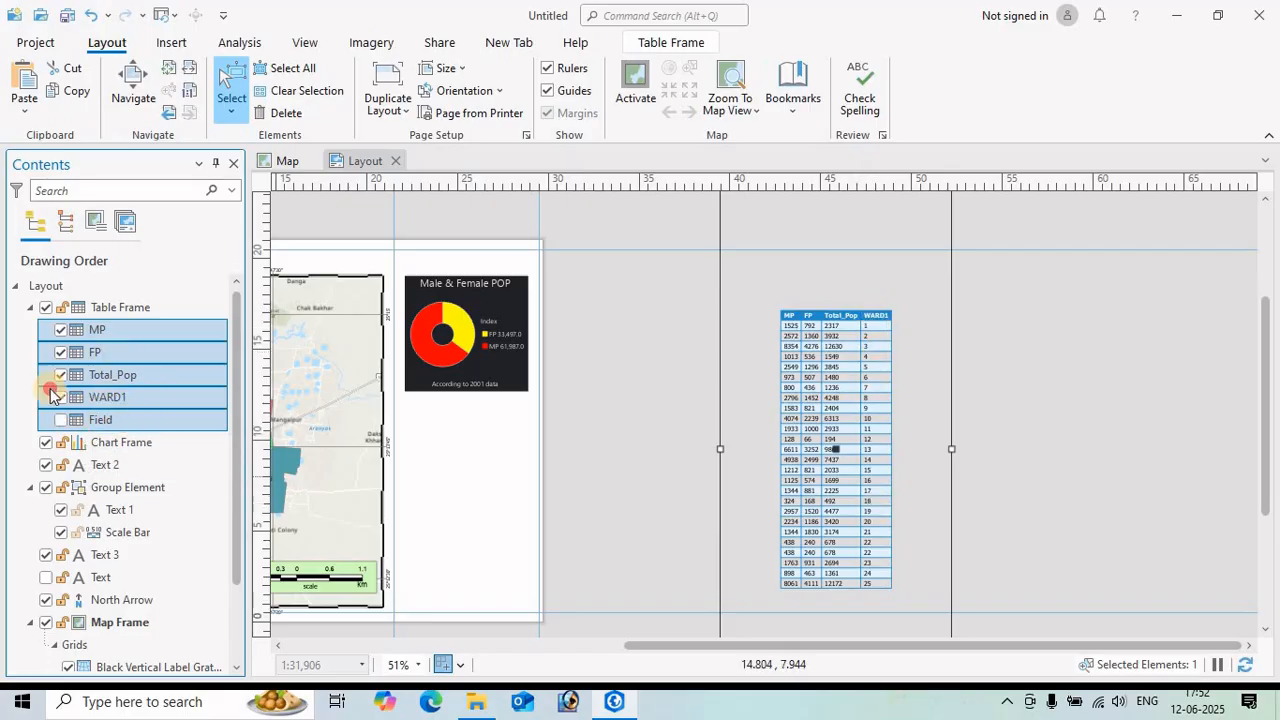
right_click(122, 428)
left_click(162, 491)
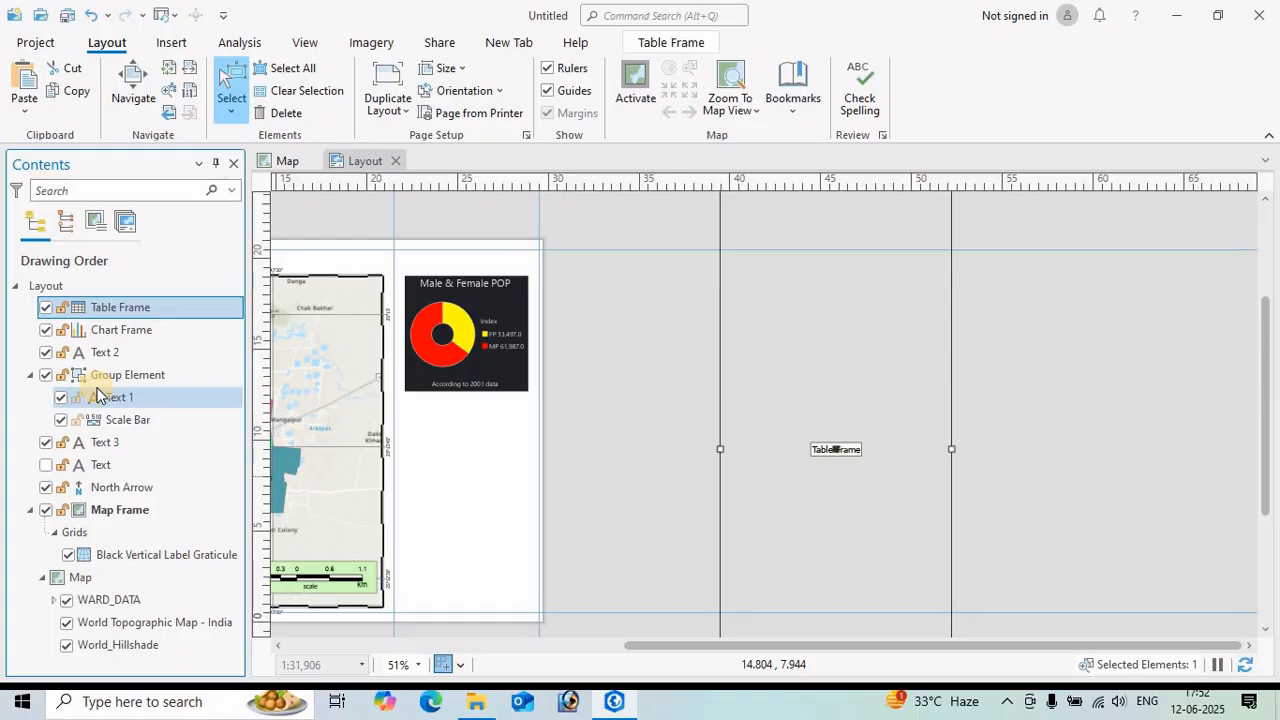
key("ctrl+z")
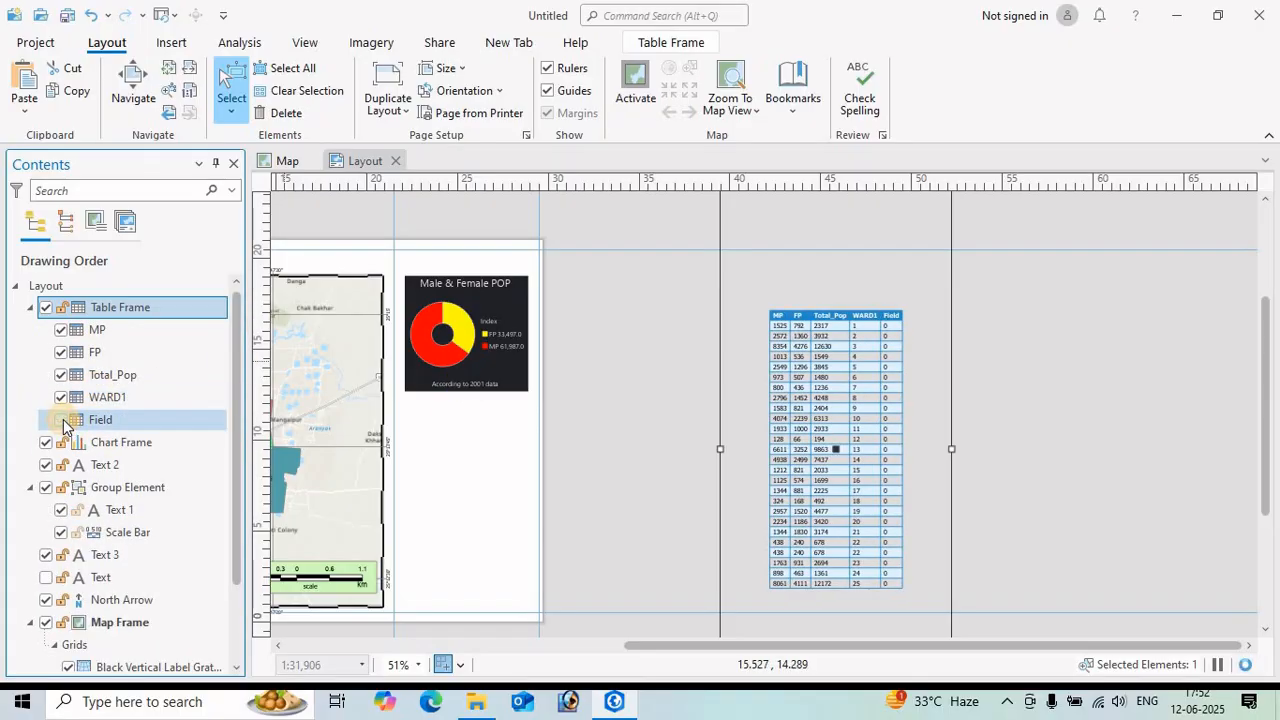
- Hide the Field column in the table frame and reopen the frame's properties
left_click(61, 420)
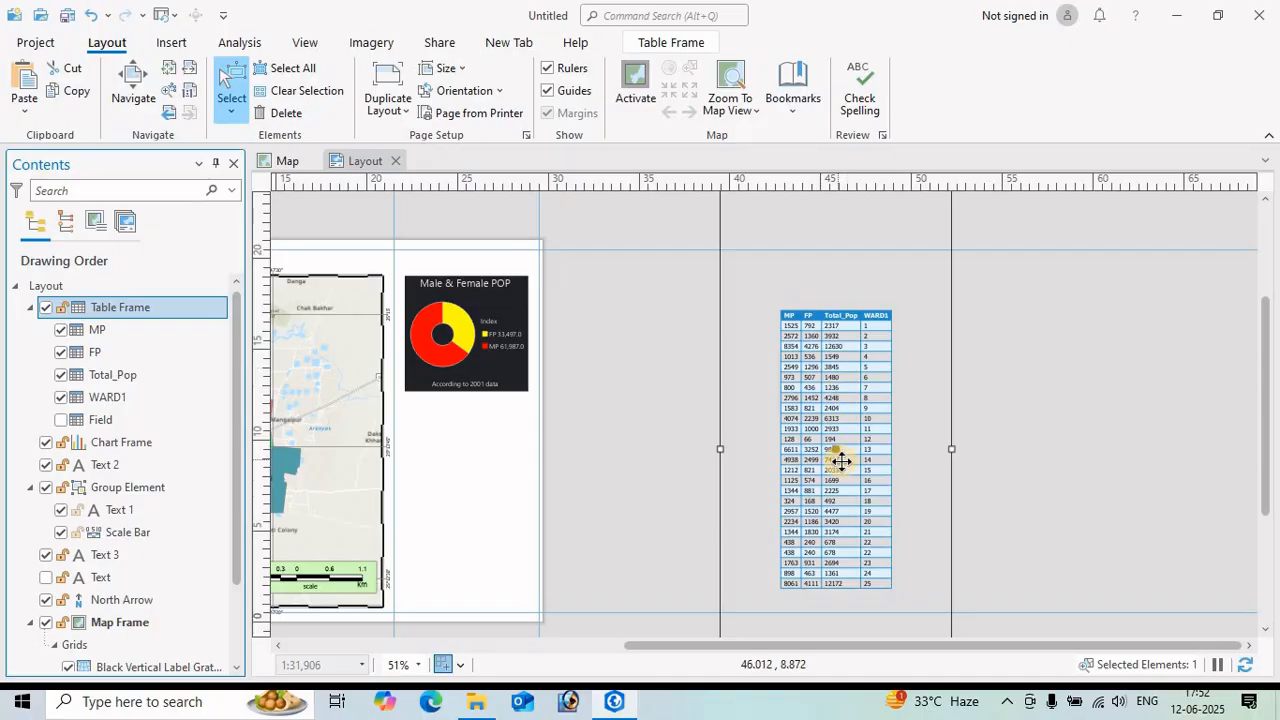
scroll(843, 460, "down", 4)
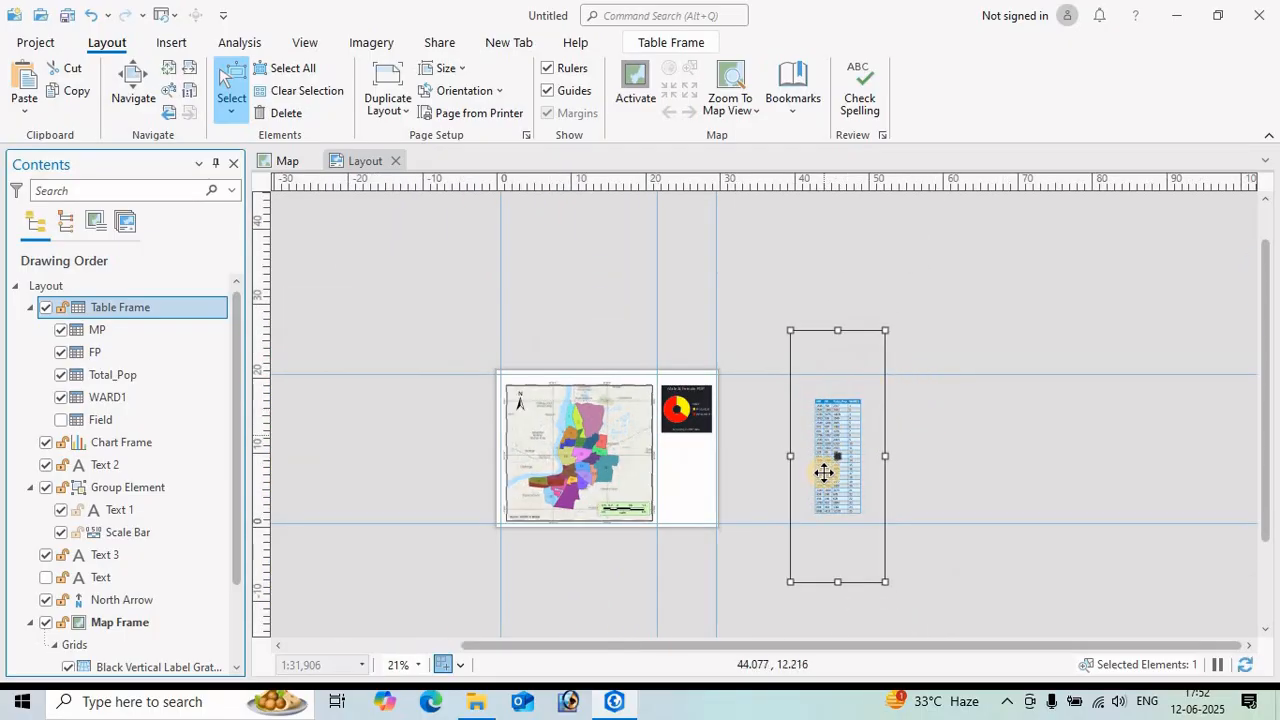
scroll(824, 470, "up", 5)
right_click(836, 417)
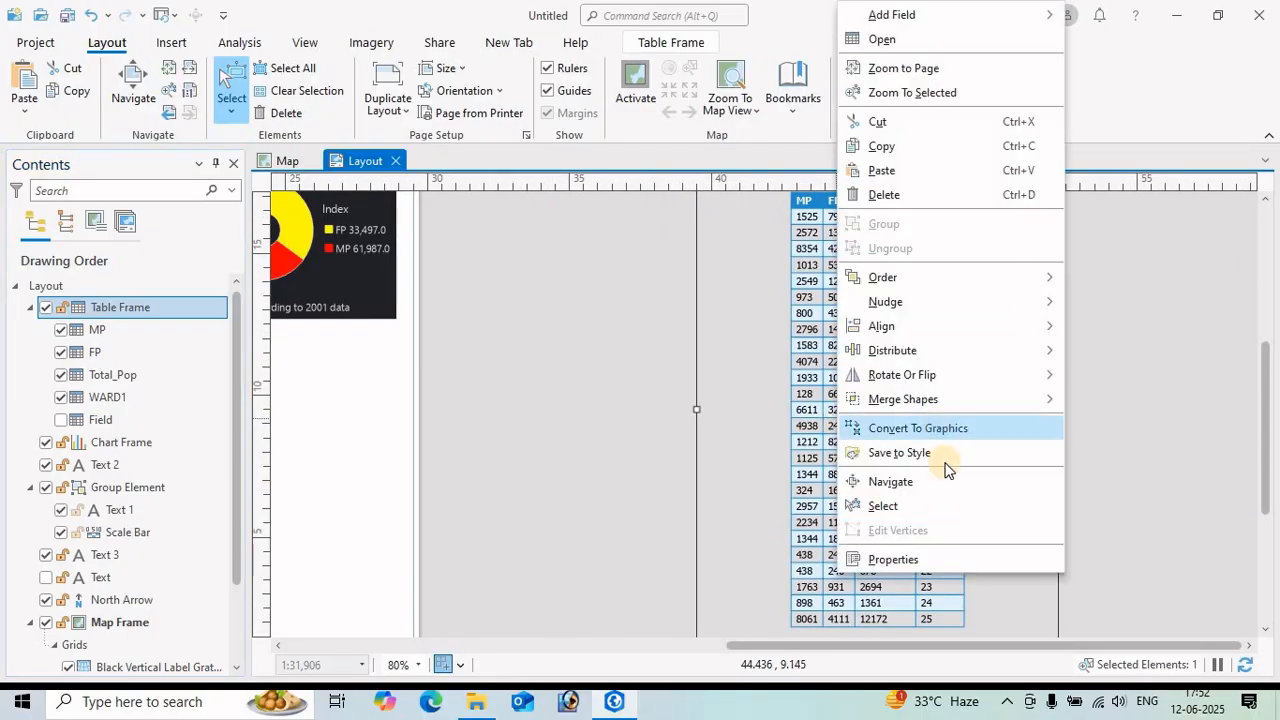
left_click(914, 562)
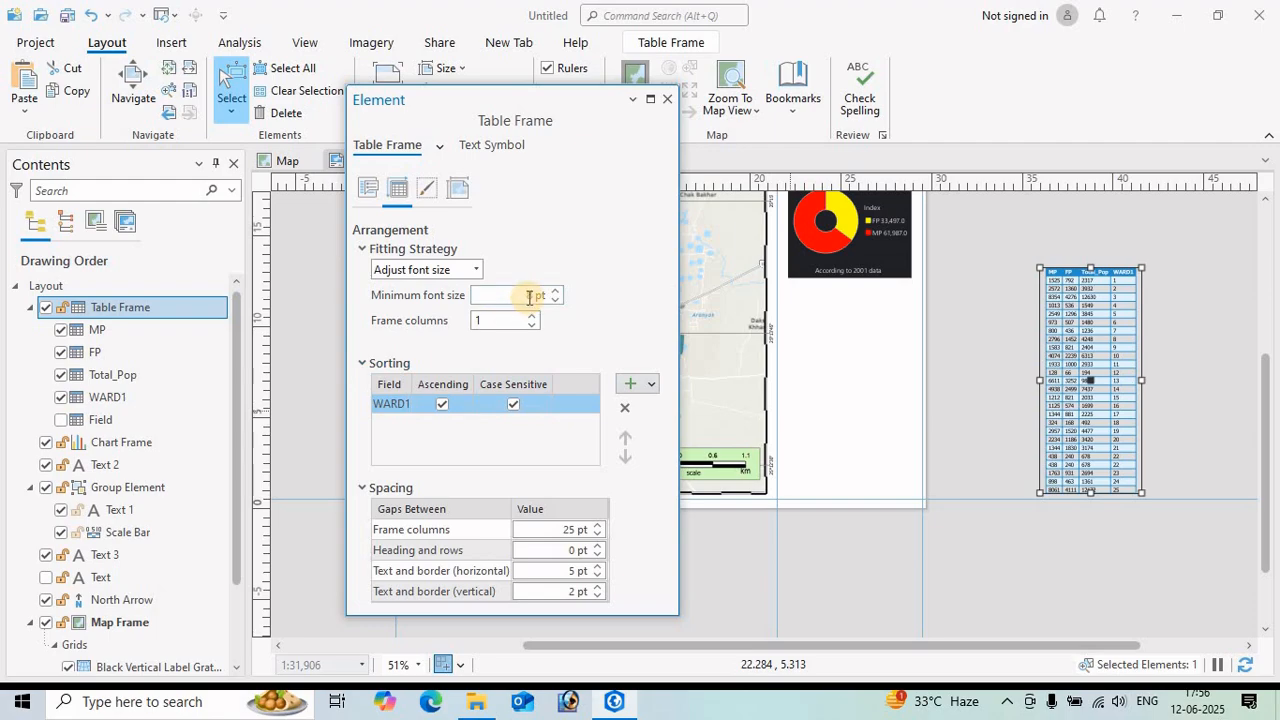
- Set the table frame's minimum font size to 6 pt and move the frame closer to the page
left_click(514, 297)
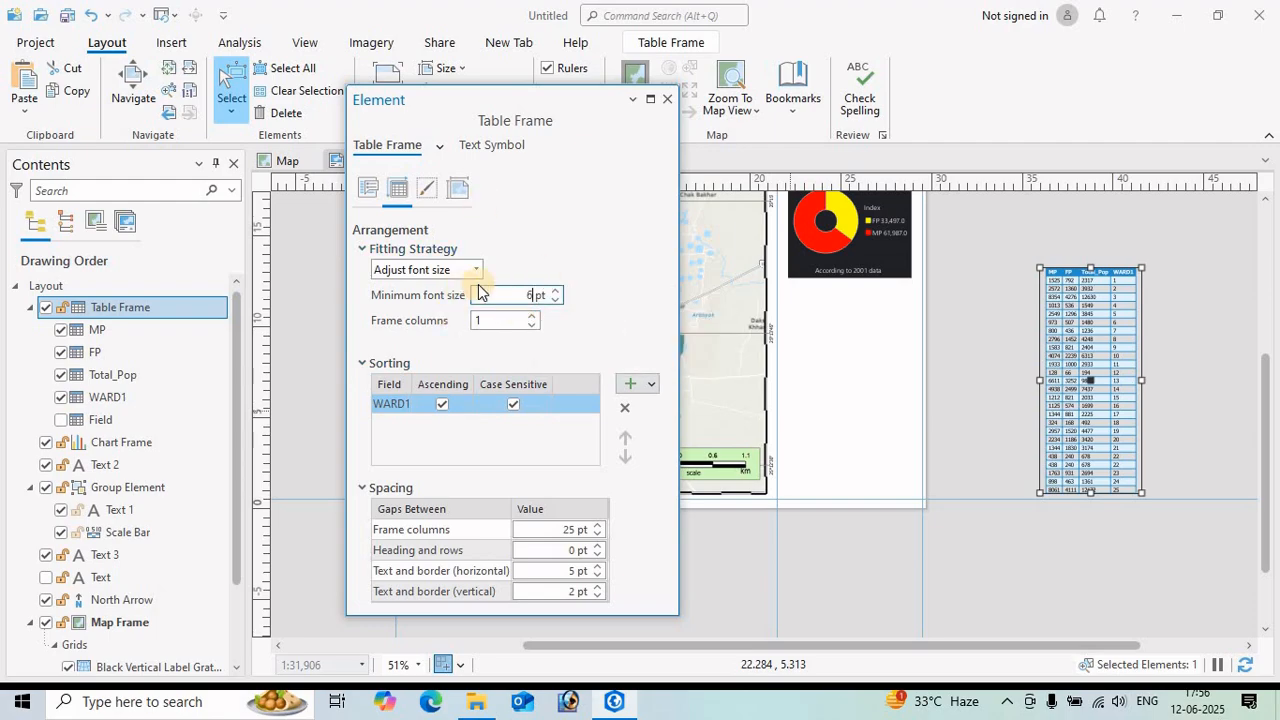
left_click(616, 305)
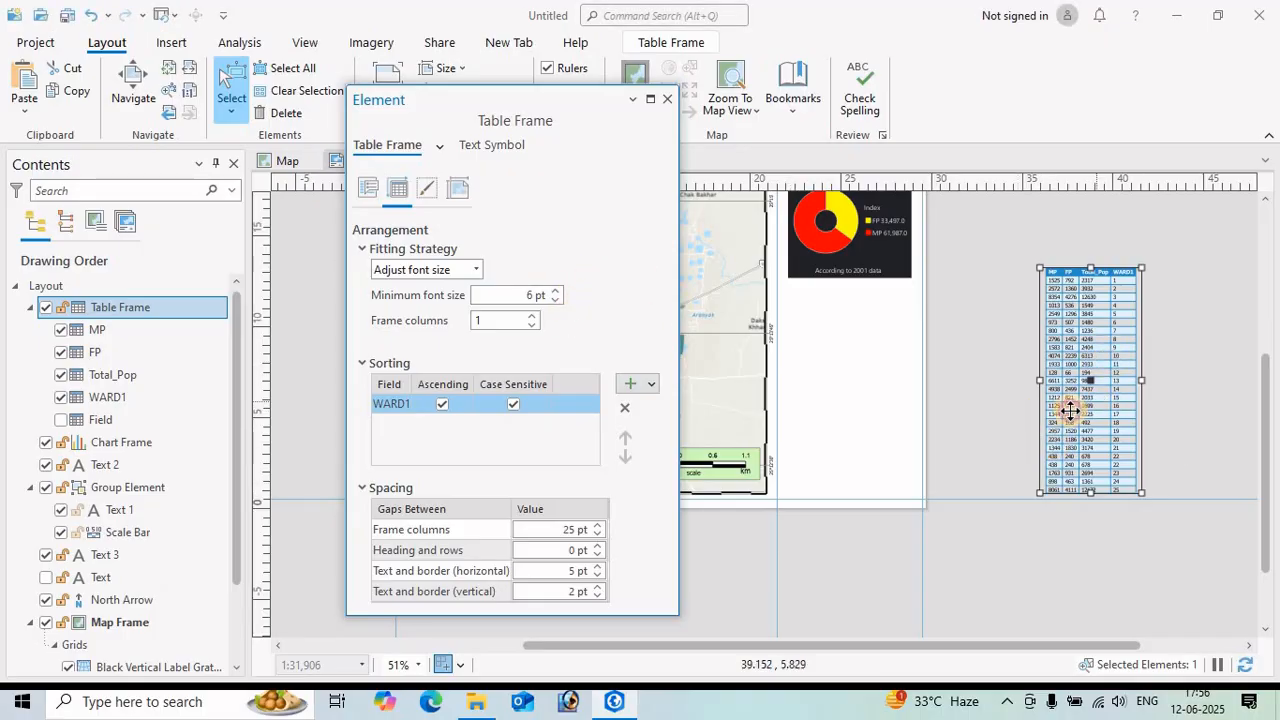
left_click_drag(1070, 410, 1047, 415)
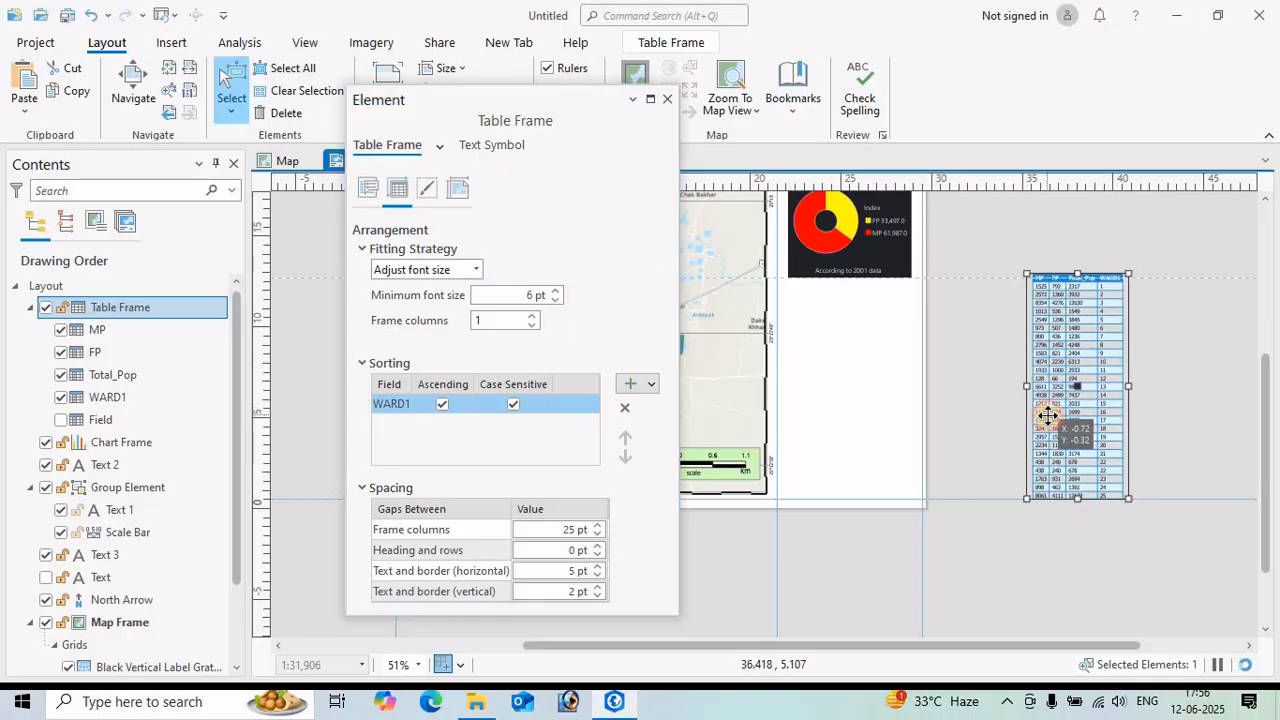
- Lock the table frame's width-to-height ratio in its placement settings and close its properties
left_click(462, 190)
left_click(545, 287)
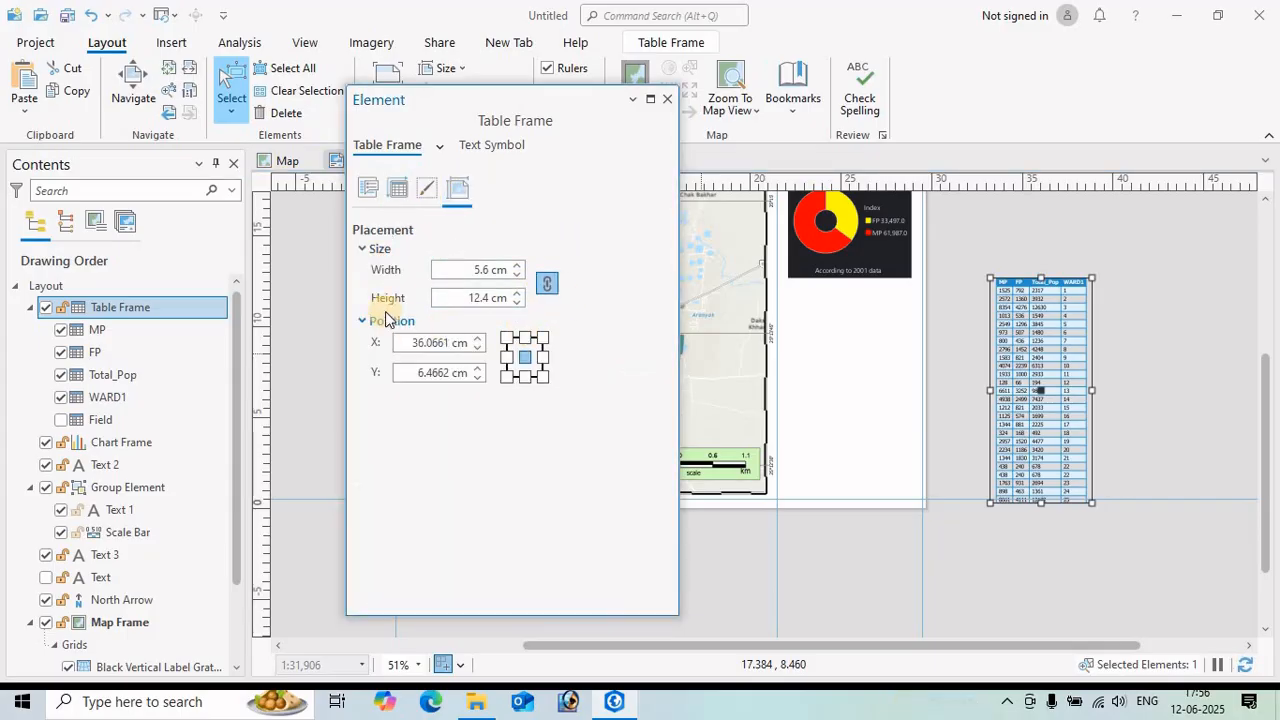
left_click(667, 105)
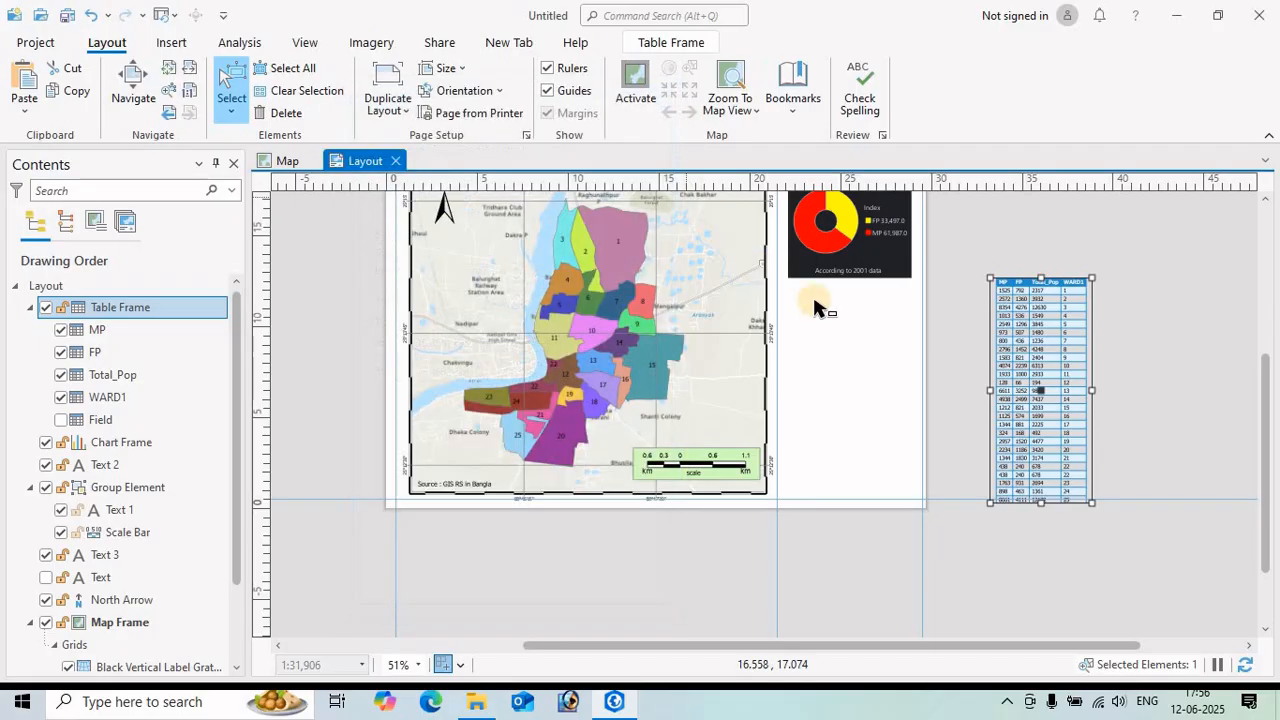
- Move the table frame onto the page directly beneath the Male & Female POP chart and clear the selection
left_click_drag(992, 390, 864, 424)
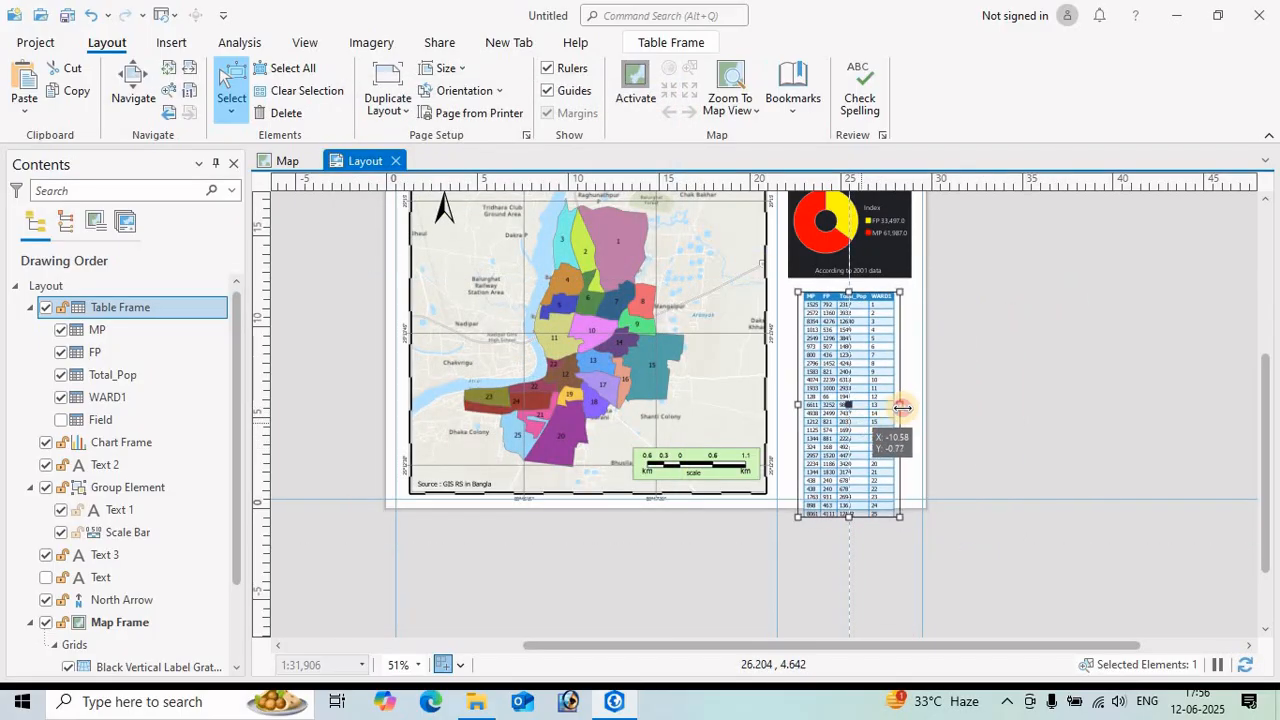
left_click(978, 404)
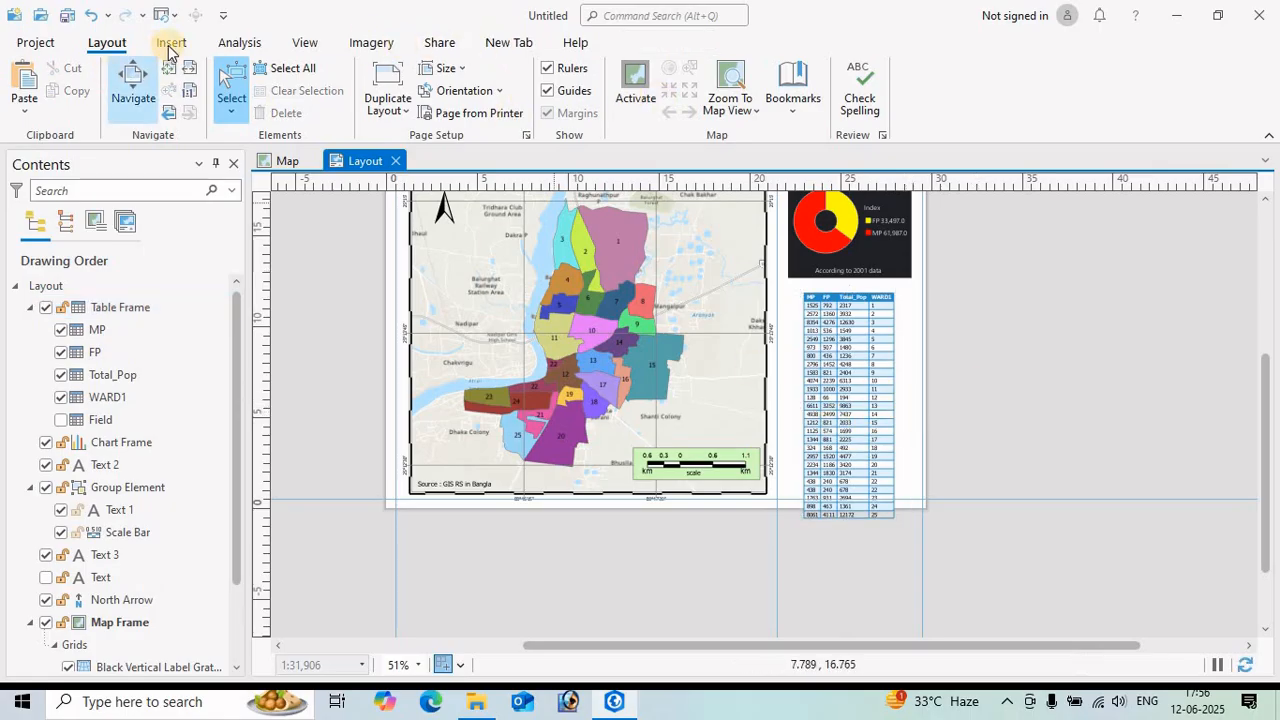
left_click(277, 79)
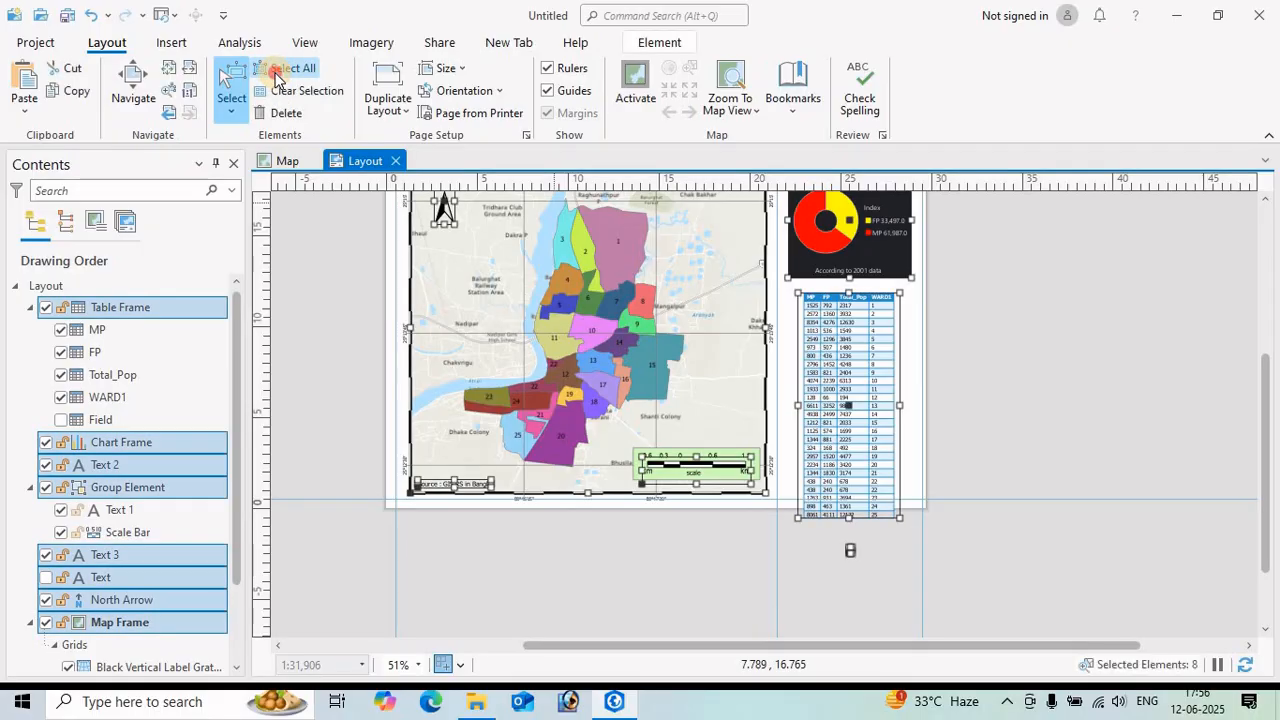
left_click(300, 90)
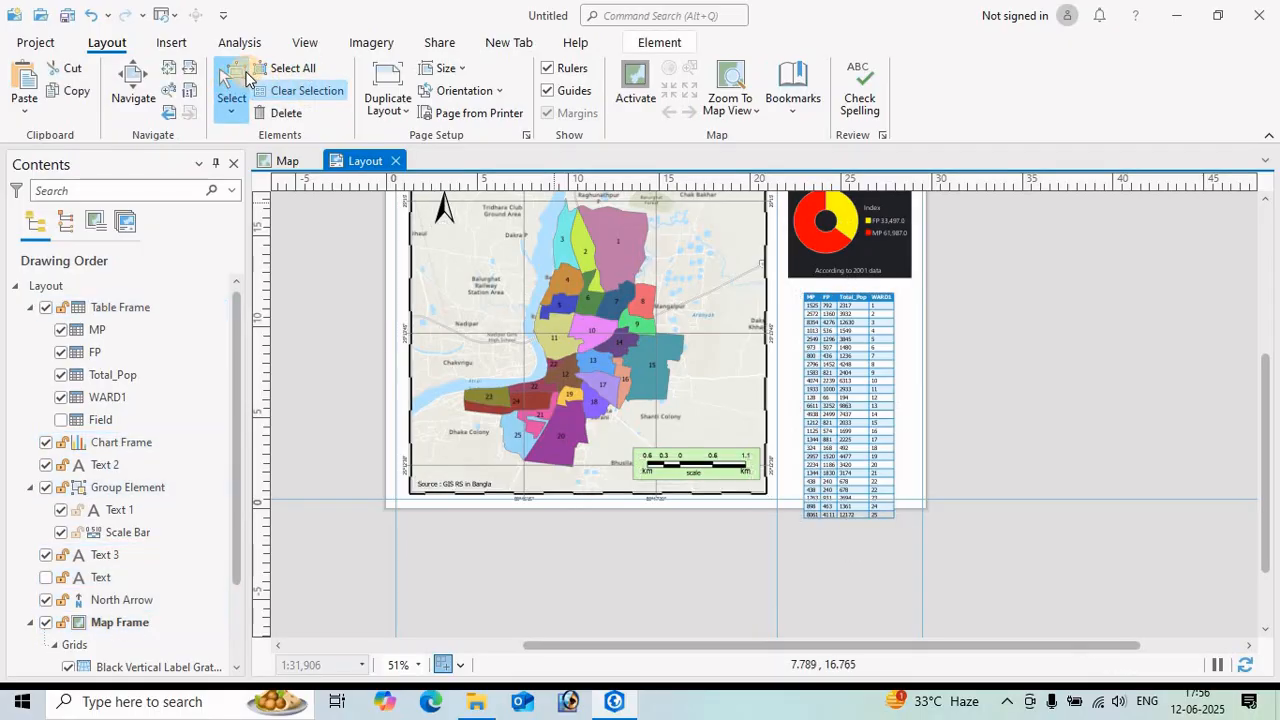
- Shrink the table frame proportionally to about 4.6 by 10.3 cm so it fits inside the page, and deselect it
left_click(876, 452)
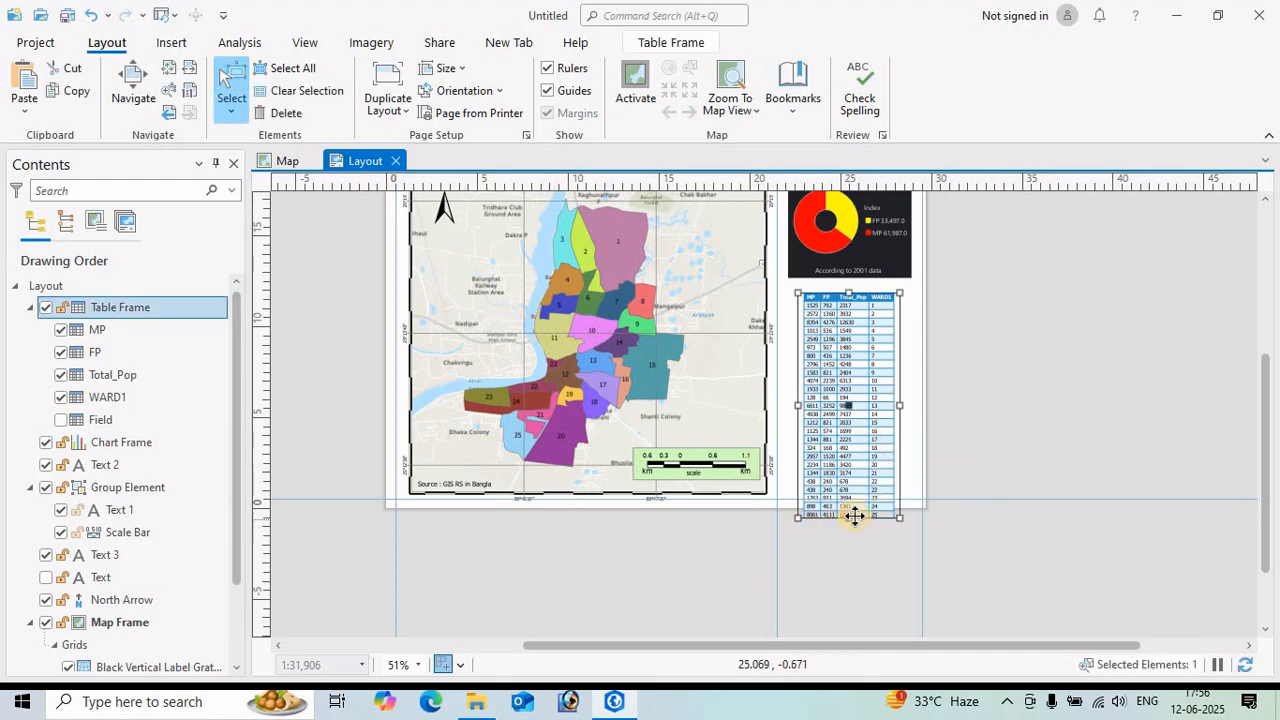
left_click_drag(855, 487, 857, 475)
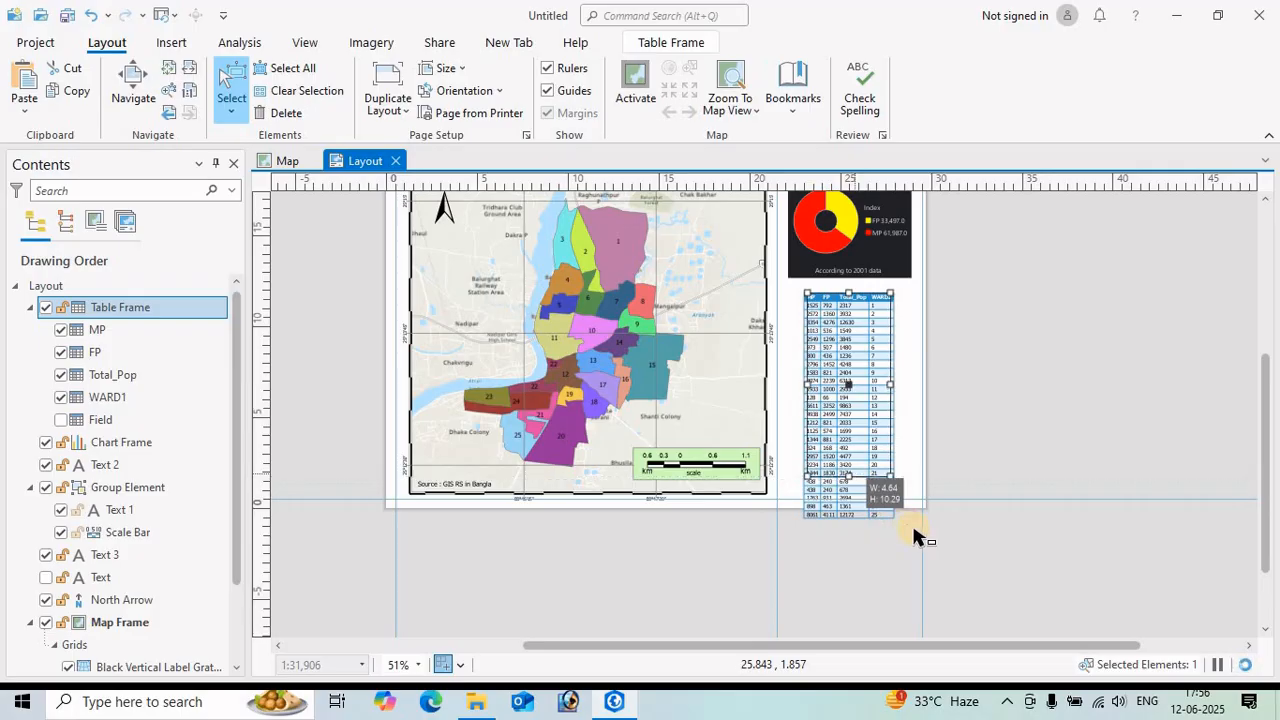
left_click(894, 428)
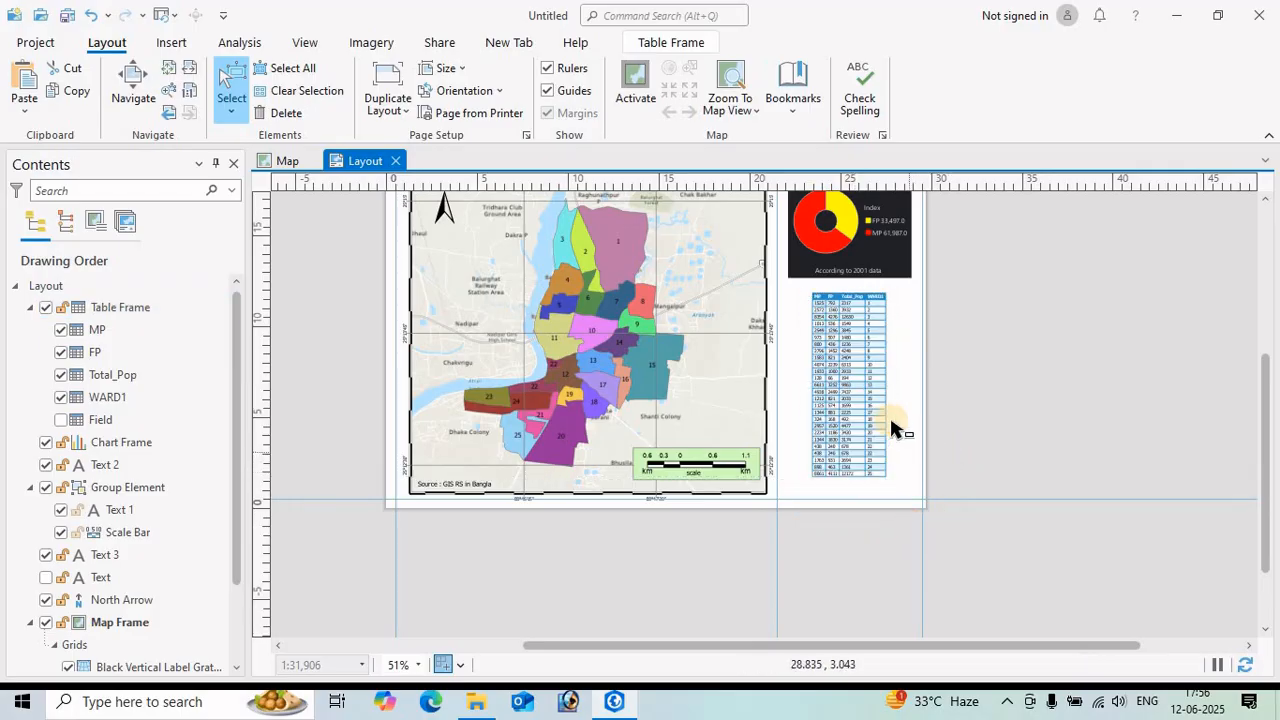
- Examine the page layout up close and as a whole, checking the table's legibility and its fit beside the map
scroll(888, 426, "down", 3)
scroll(884, 428, "up", 4)
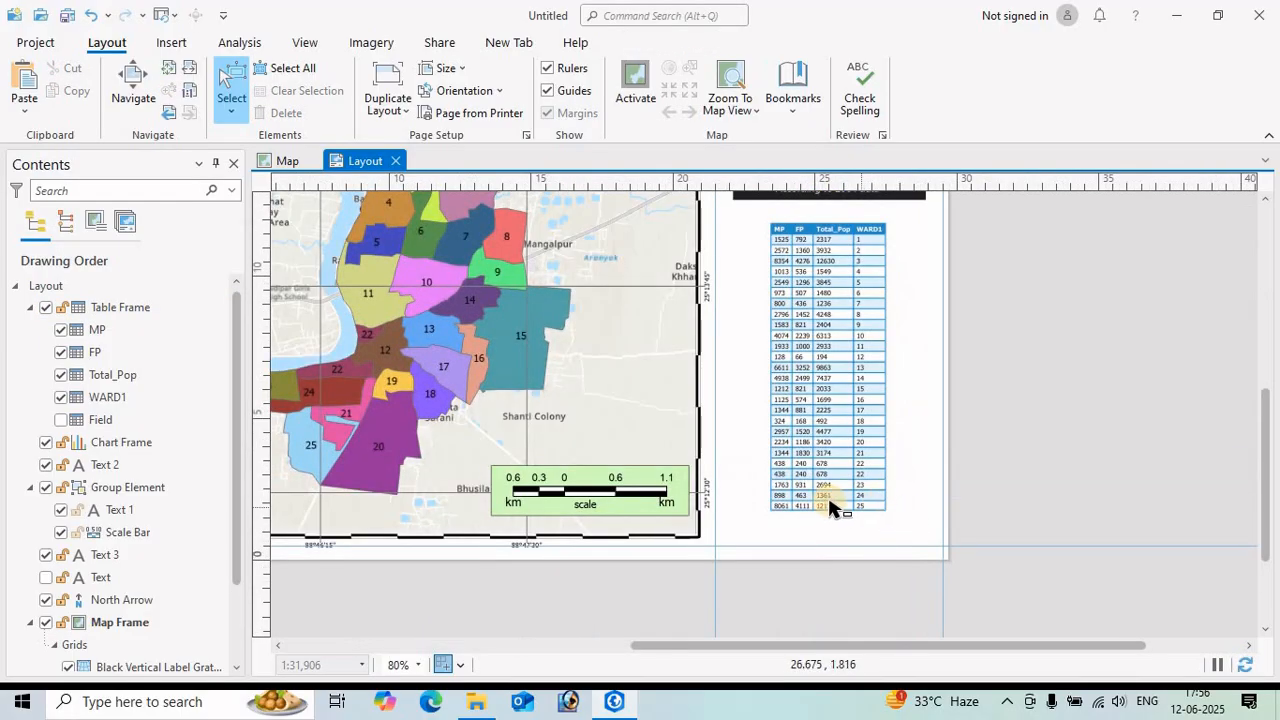
scroll(857, 385, "down", 2)
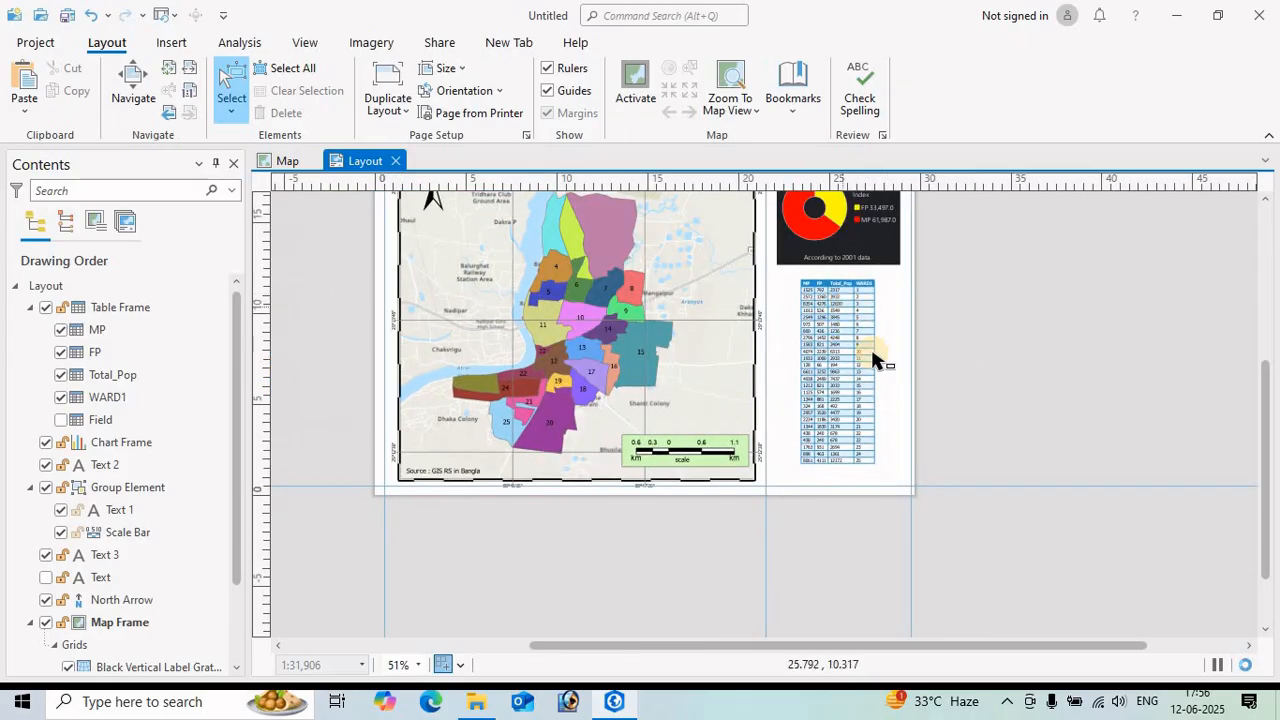
left_click_drag(988, 386, 1073, 425)
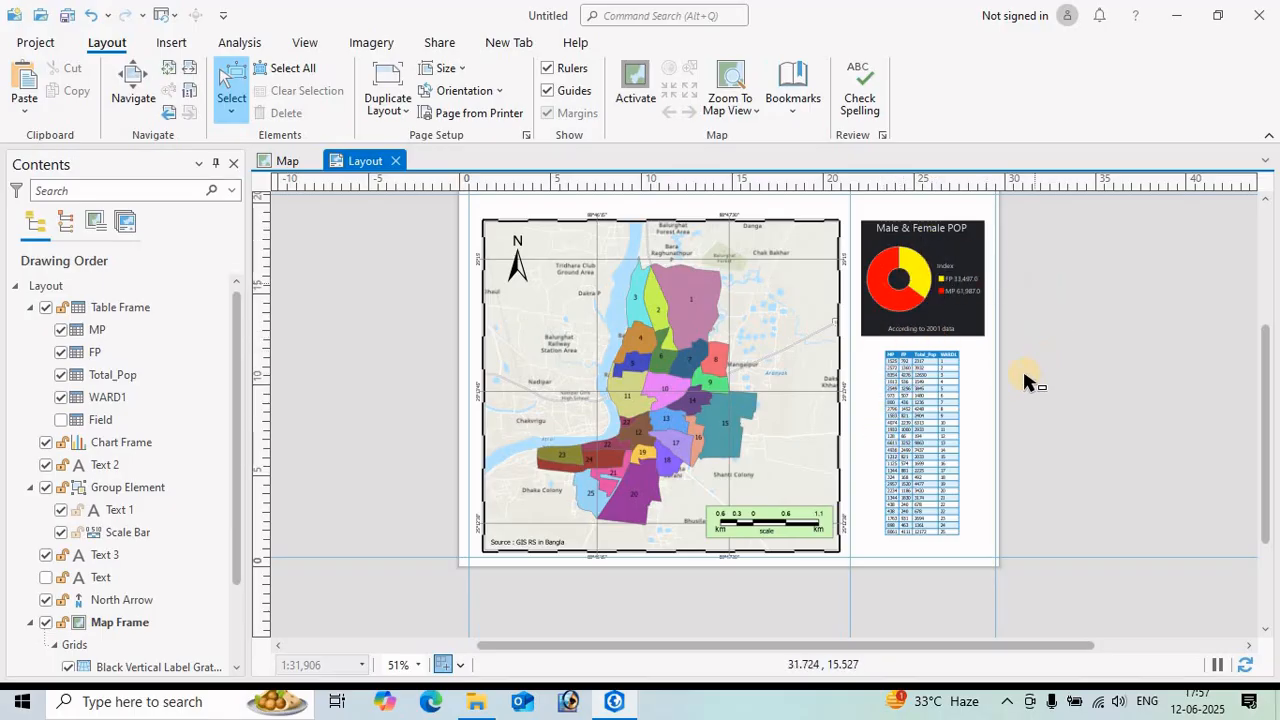
scroll(965, 415, "up", 2)
scroll(960, 420, "down", 4)
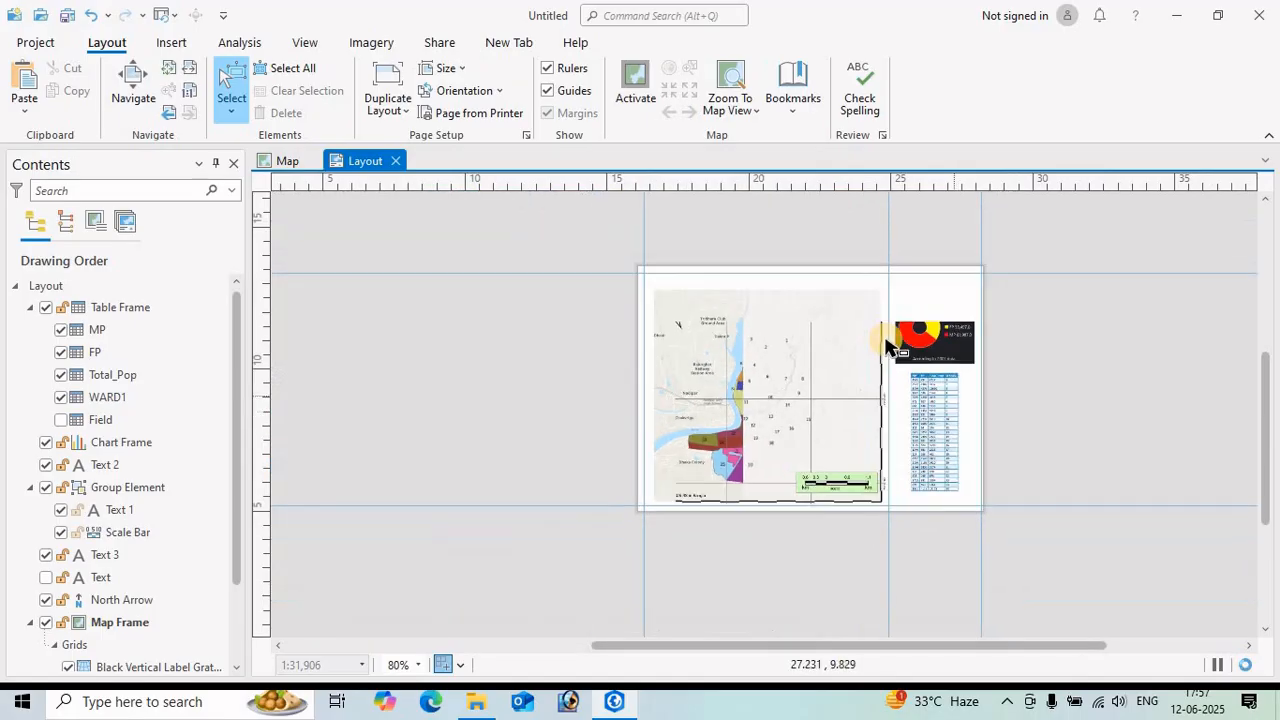
scroll(855, 307, "up", 2)
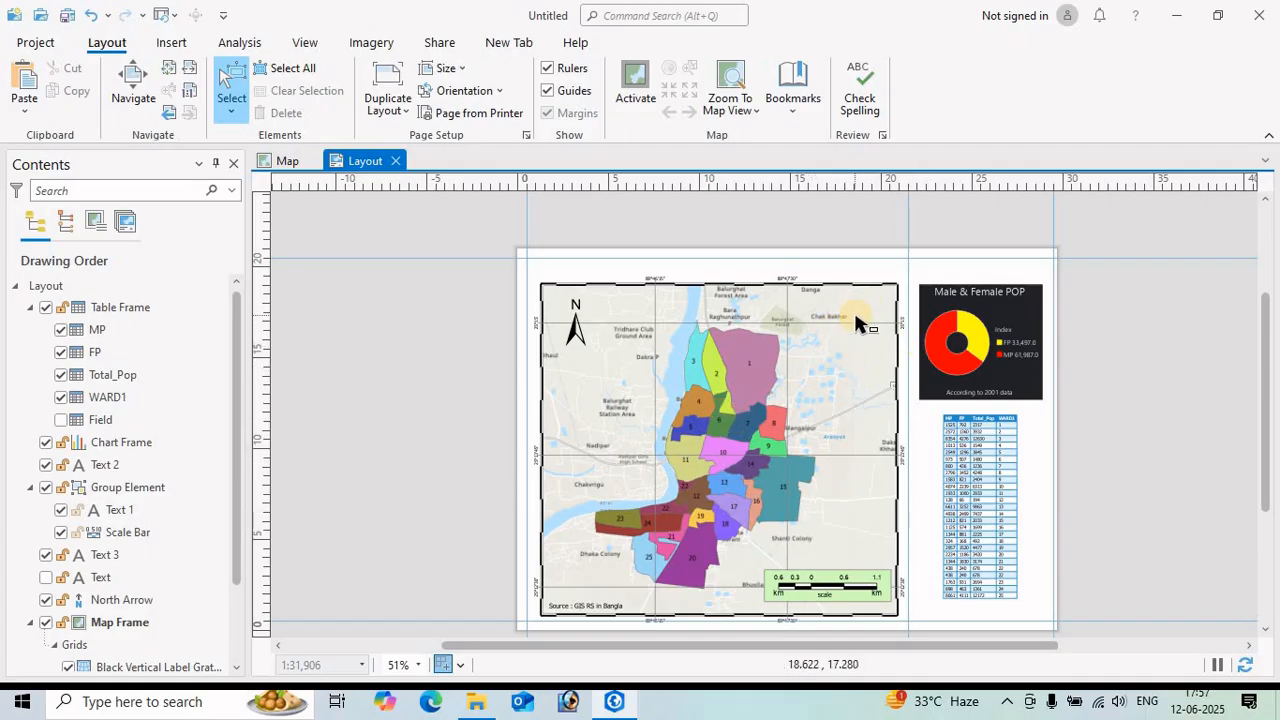
- Insert the picture BALURGHAT.jpg as a small image in the upper-right area of the map frame
left_click(172, 42)
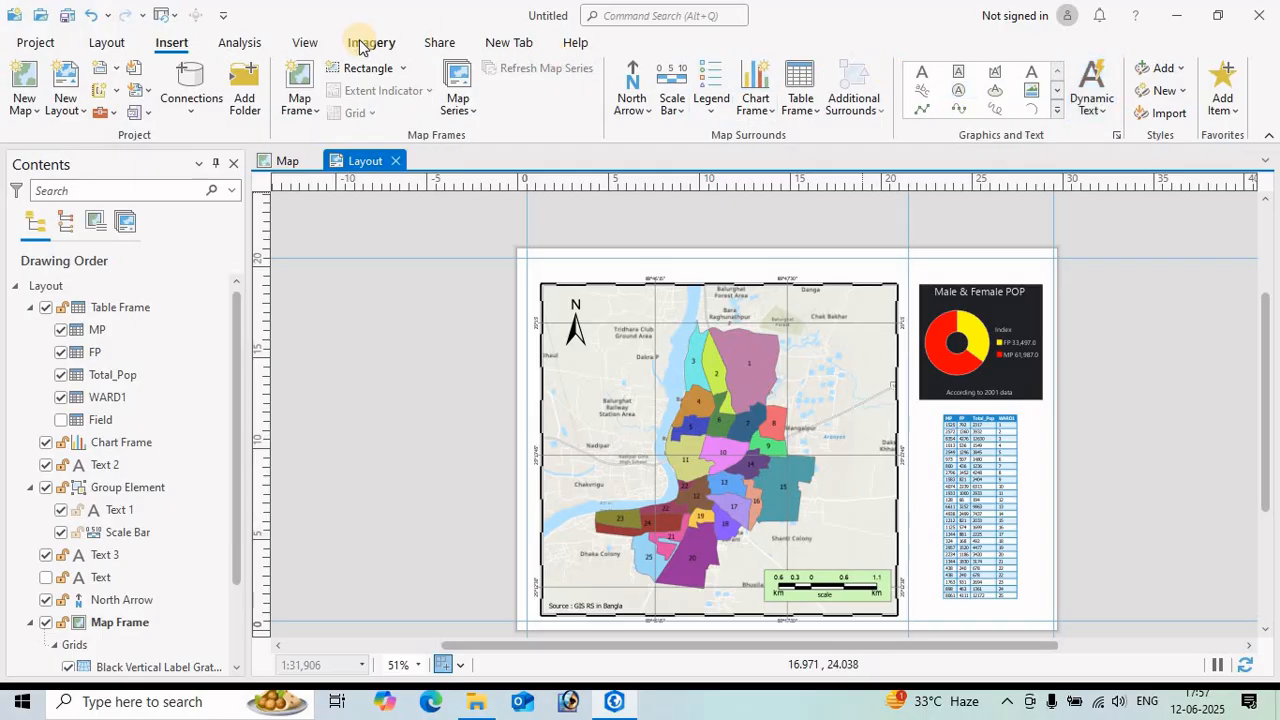
left_click(1055, 117)
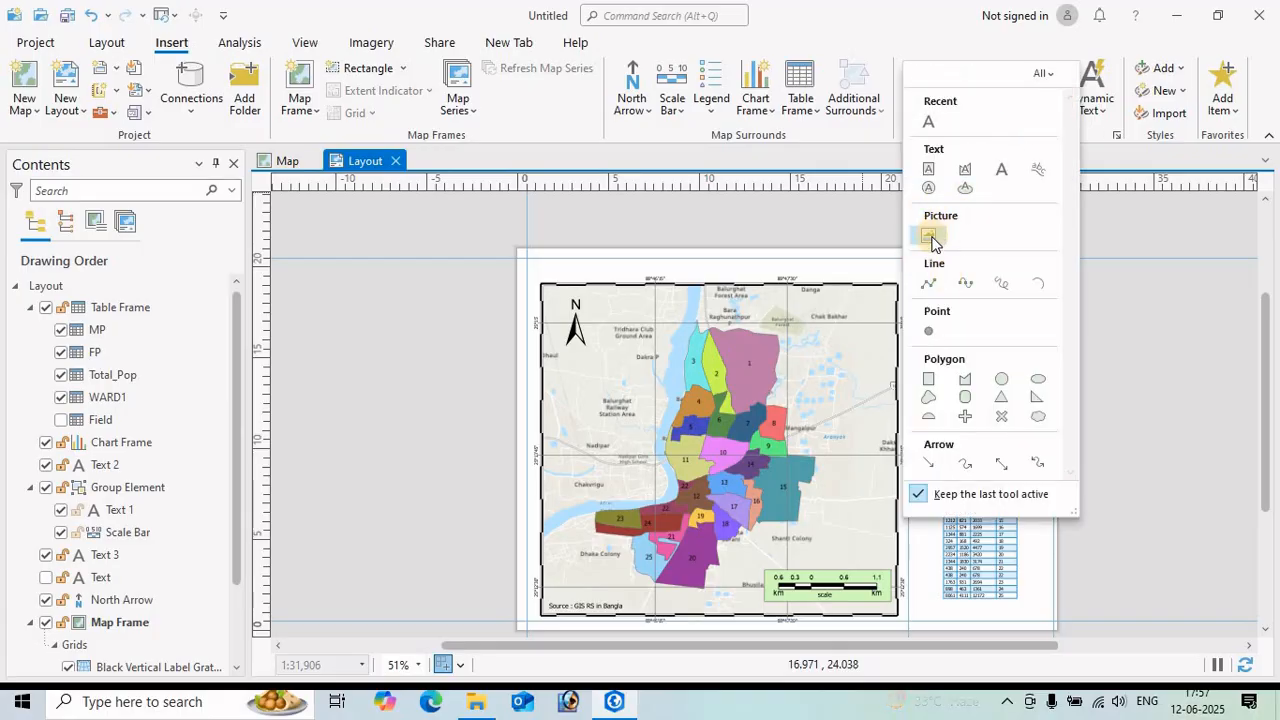
left_click(929, 240)
left_click(746, 415)
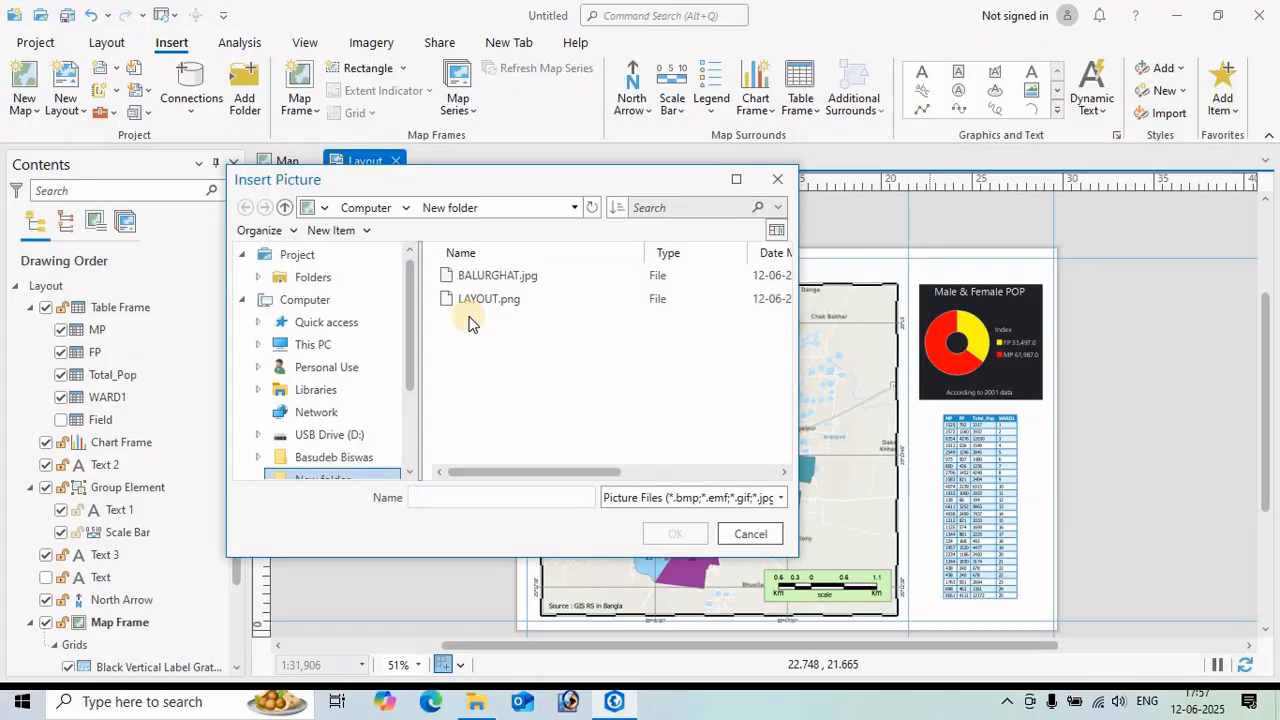
left_click(491, 279)
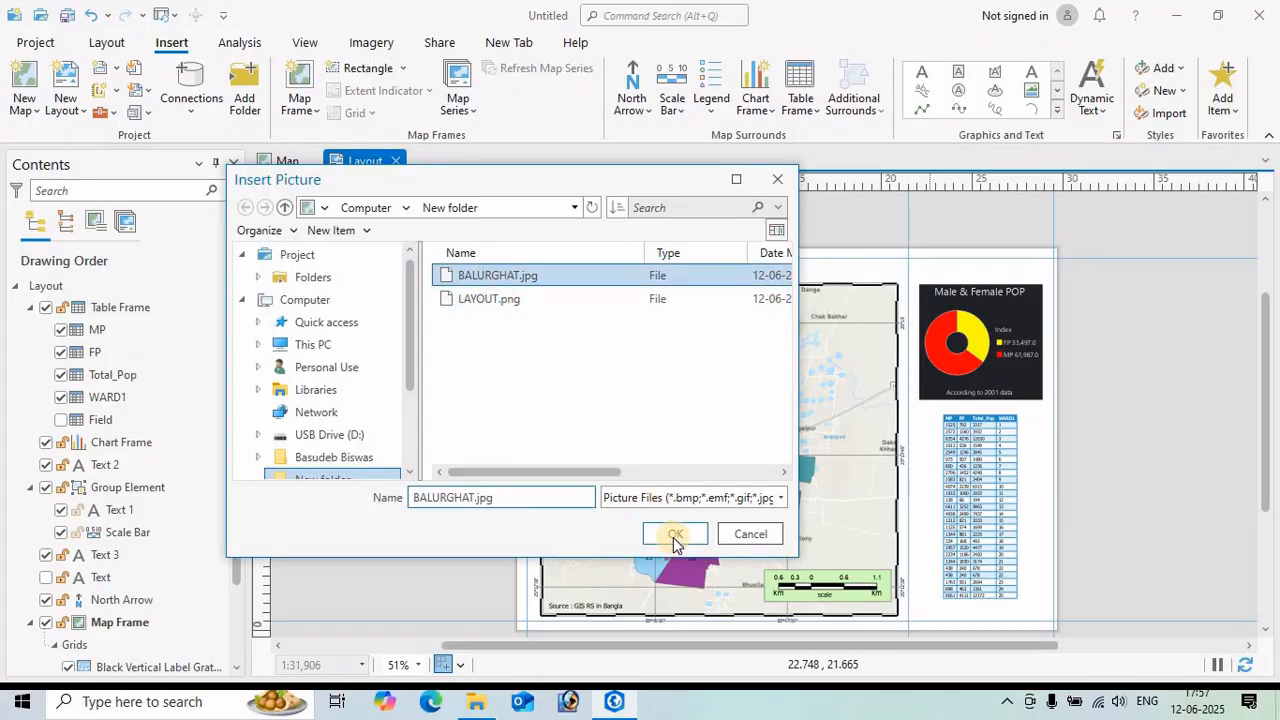
key("Return")
left_click_drag(818, 322, 864, 362)
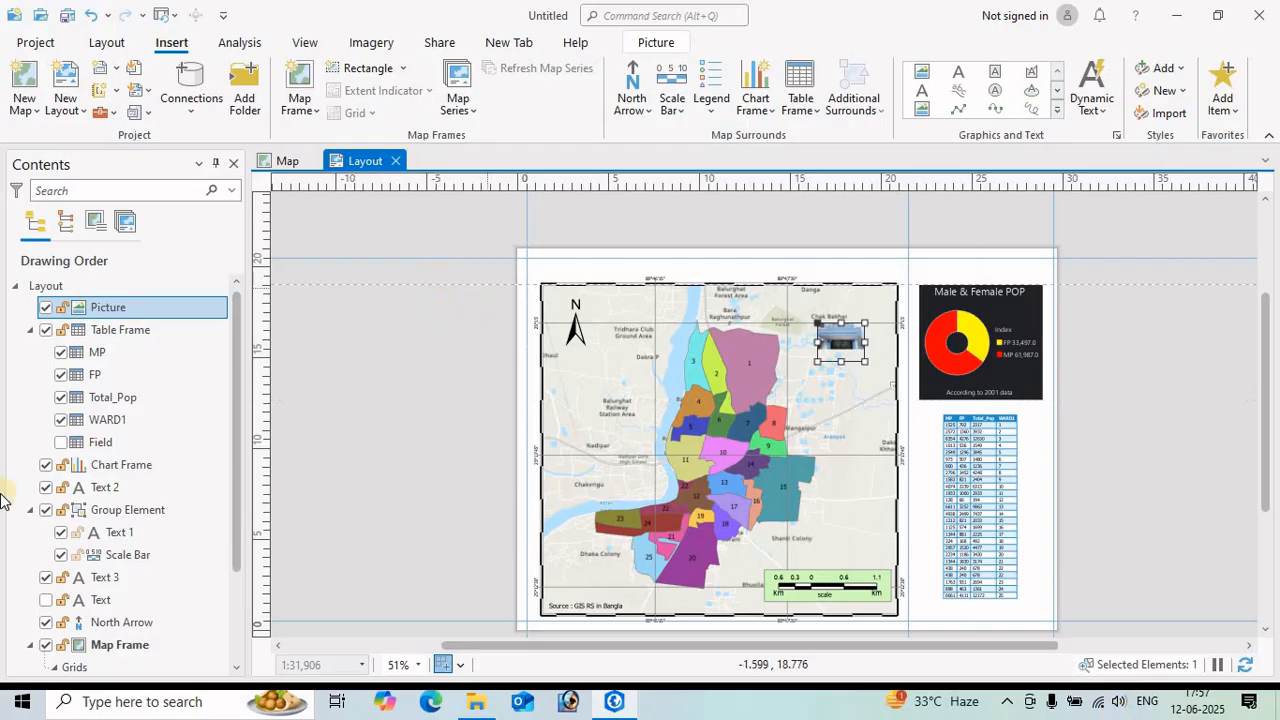
- Move the inserted picture up against the map frame's top border near its upper-right corner, and deselect it
left_click(108, 44)
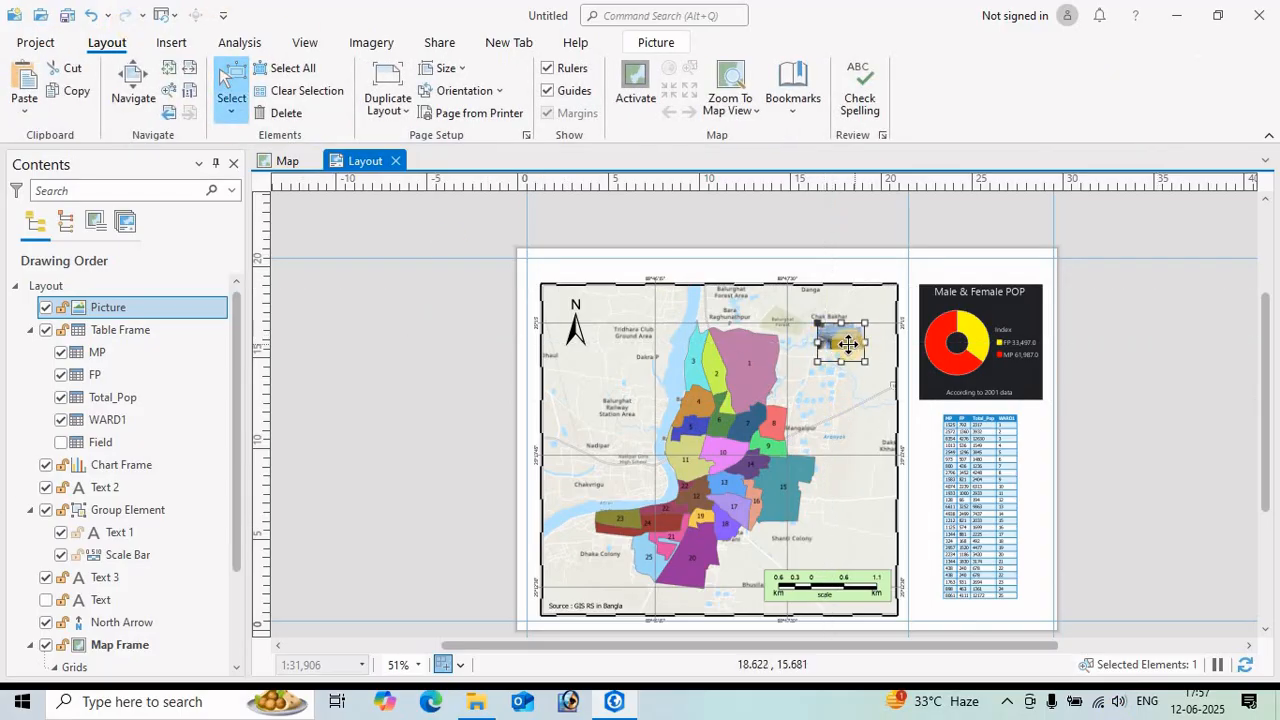
left_click_drag(848, 344, 874, 326)
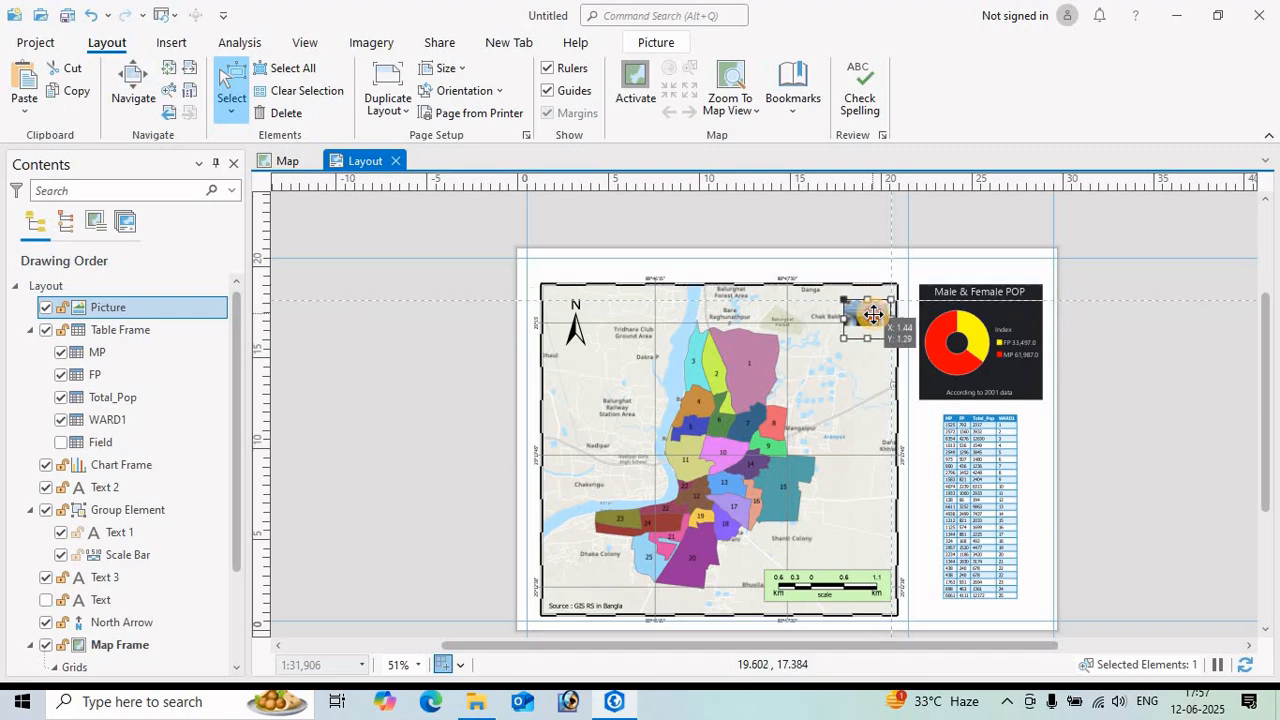
left_click(922, 457)
left_click(875, 319)
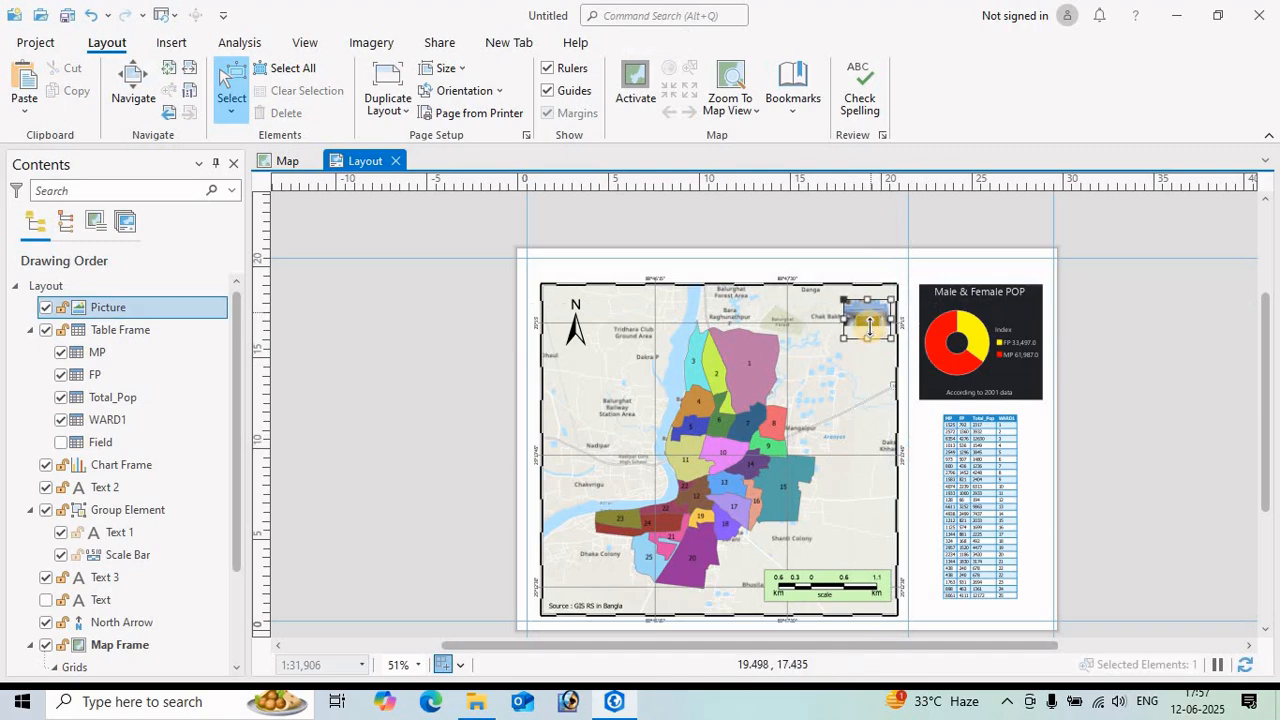
left_click_drag(857, 309, 853, 299)
left_click(853, 382)
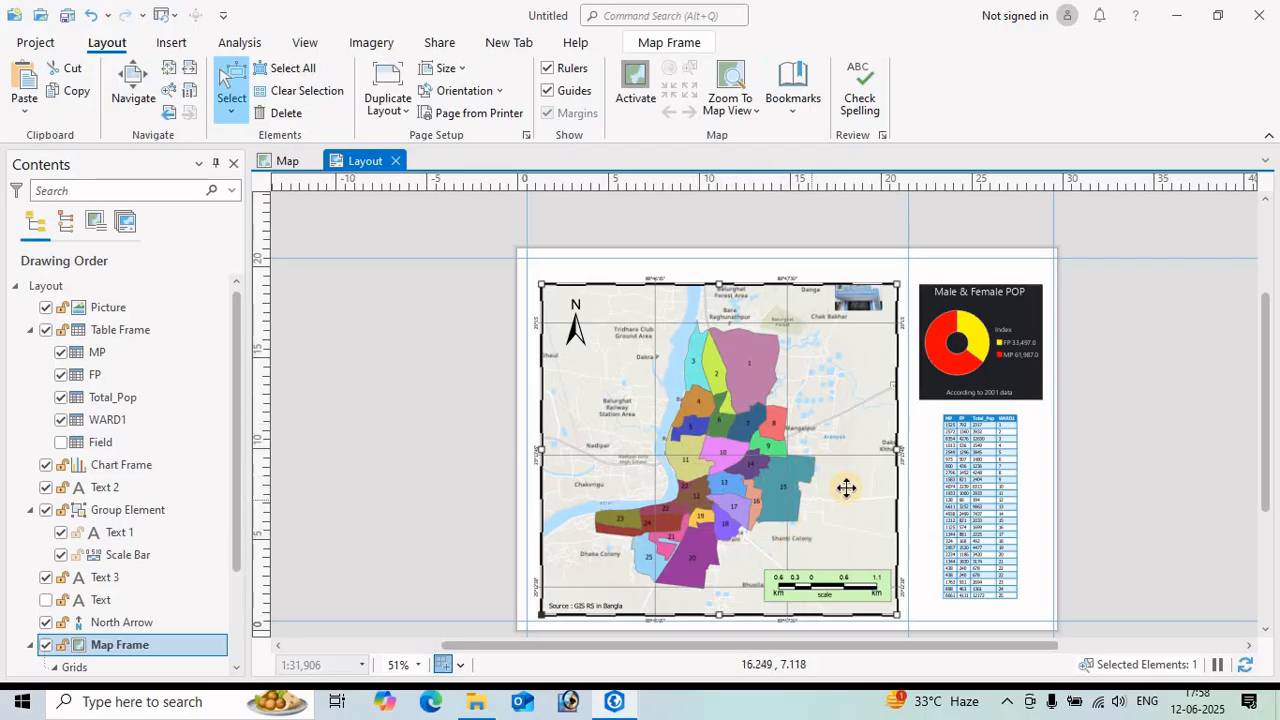
- Insert a Legend 1 style legend for the map frame in the empty area beside the page
left_click(172, 44)
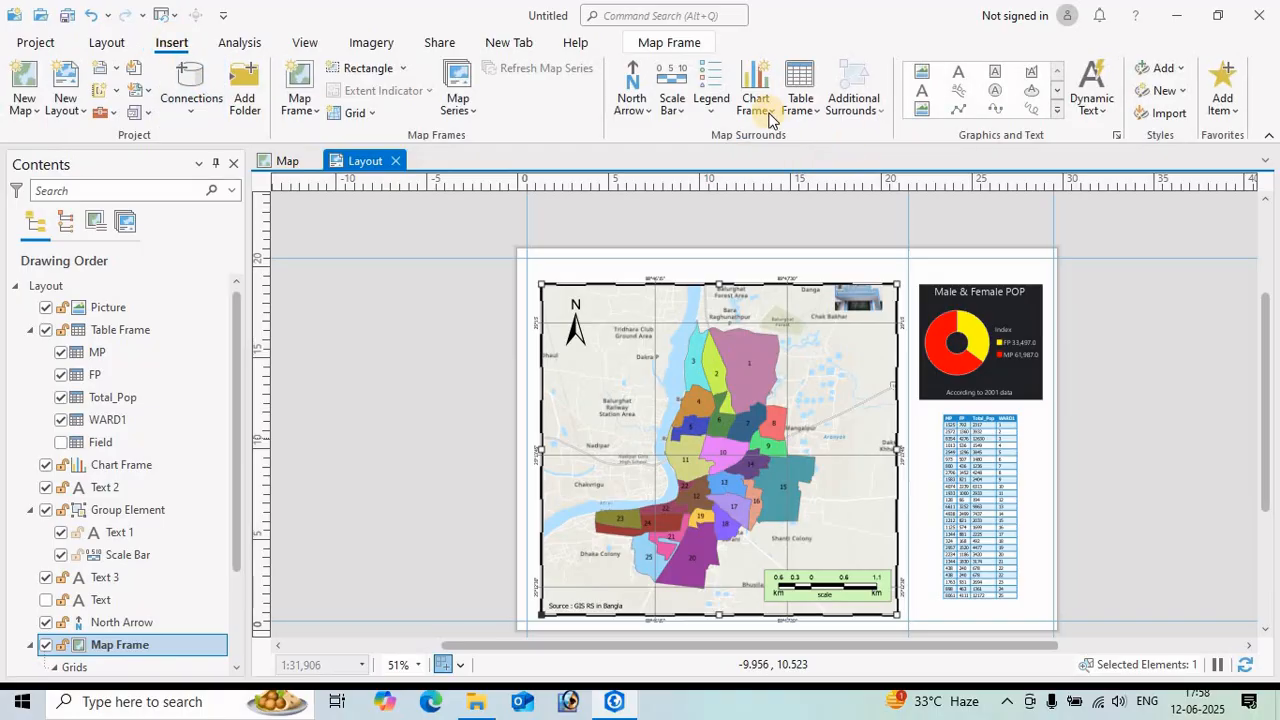
left_click(710, 115)
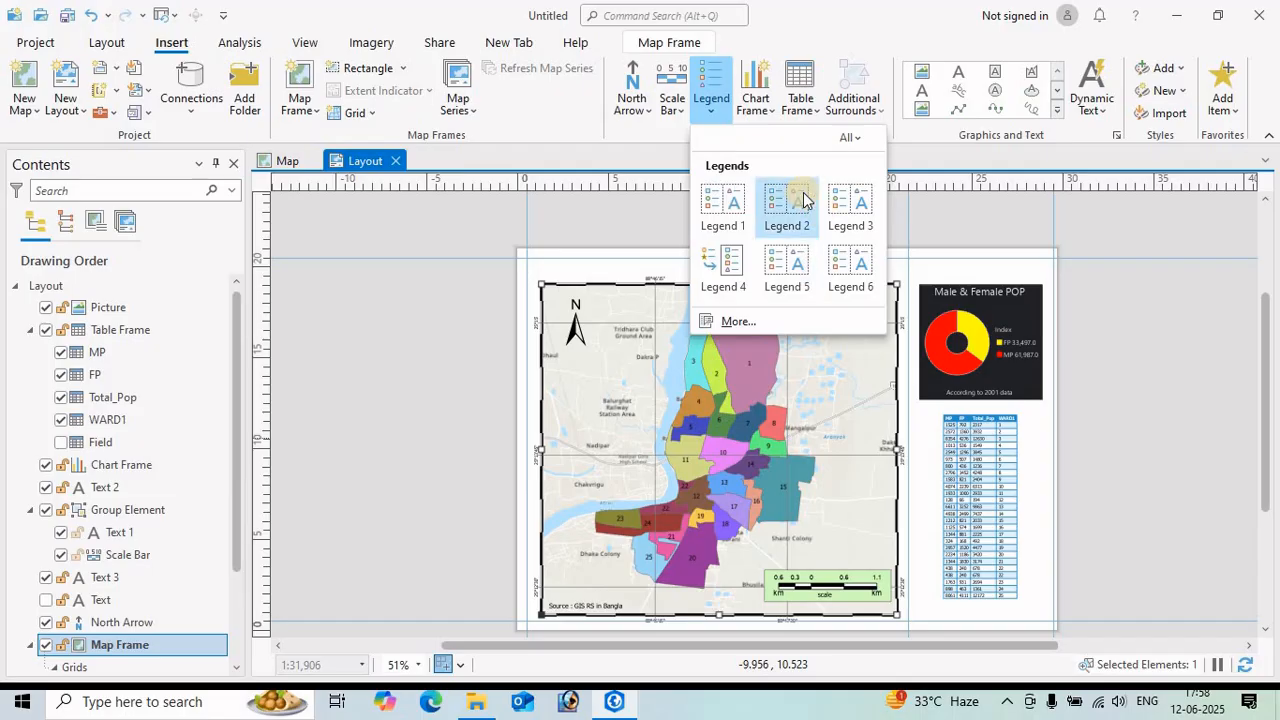
left_click(714, 206)
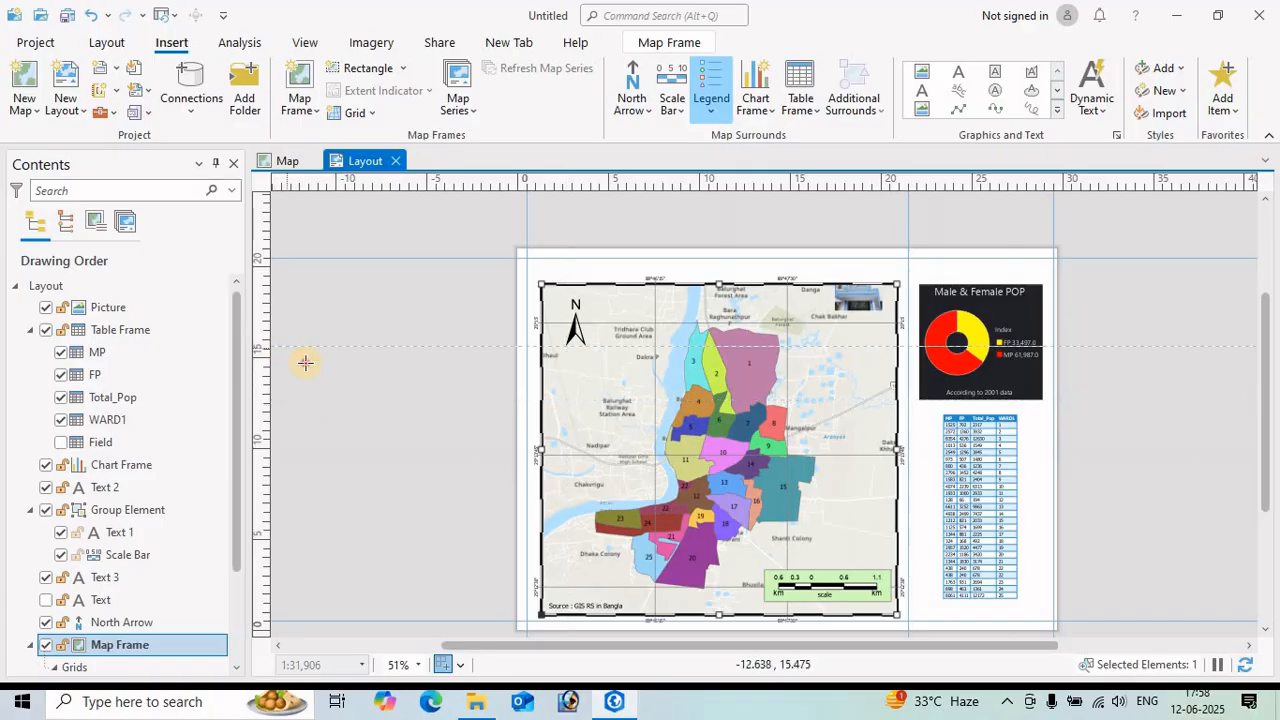
left_click_drag(288, 347, 403, 444)
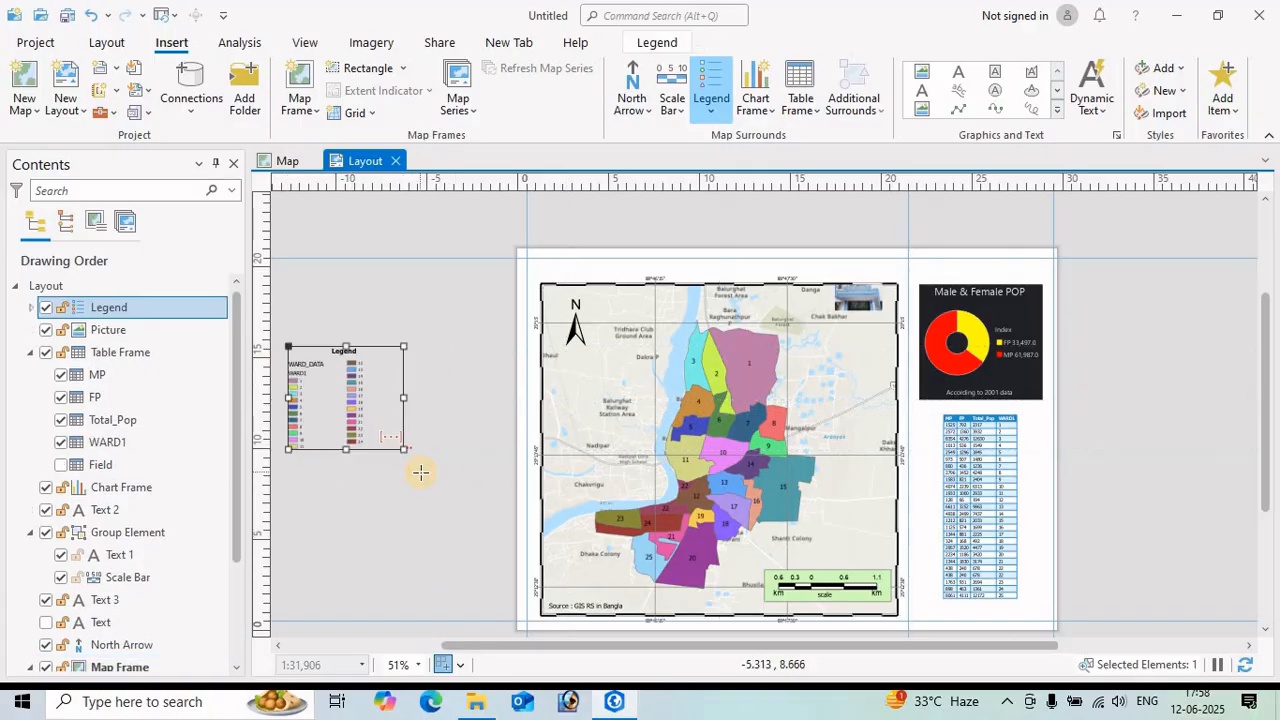
- Enlarge the legend to about 11.1 by 10.8 cm so that all its ward entries fit
scroll(345, 415, "down", 2)
scroll(331, 440, "up", 5)
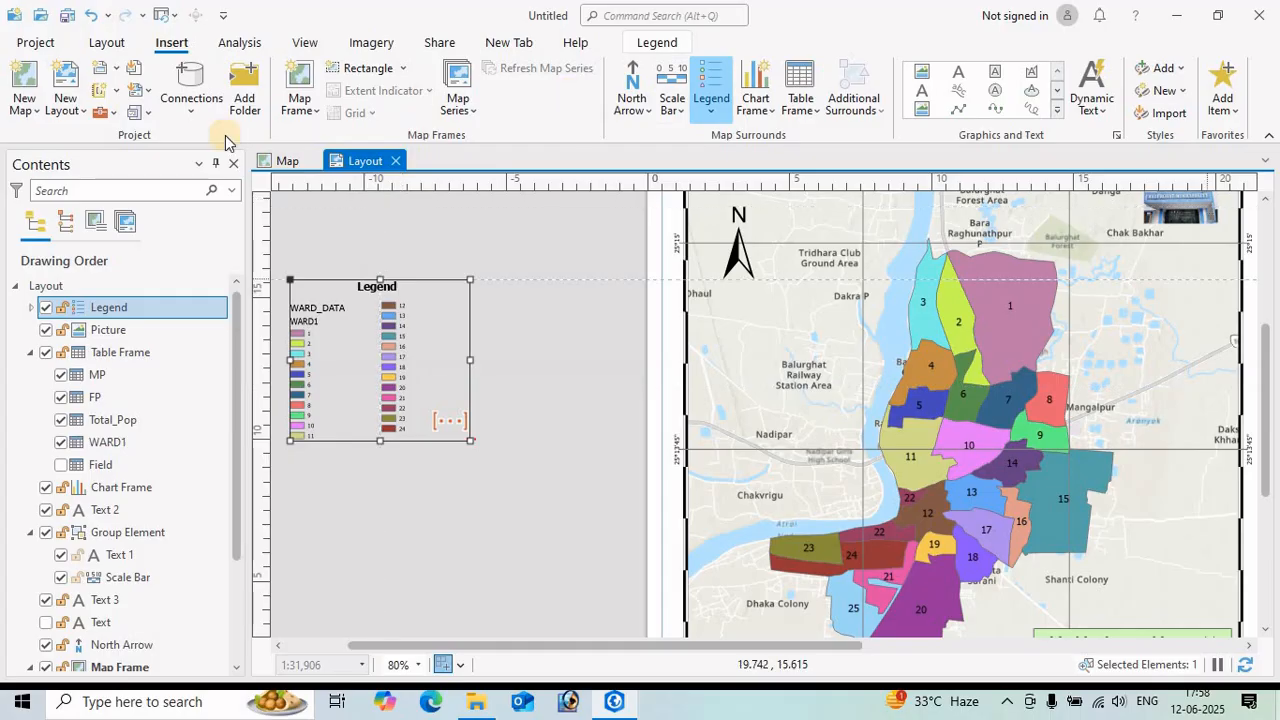
left_click(106, 43)
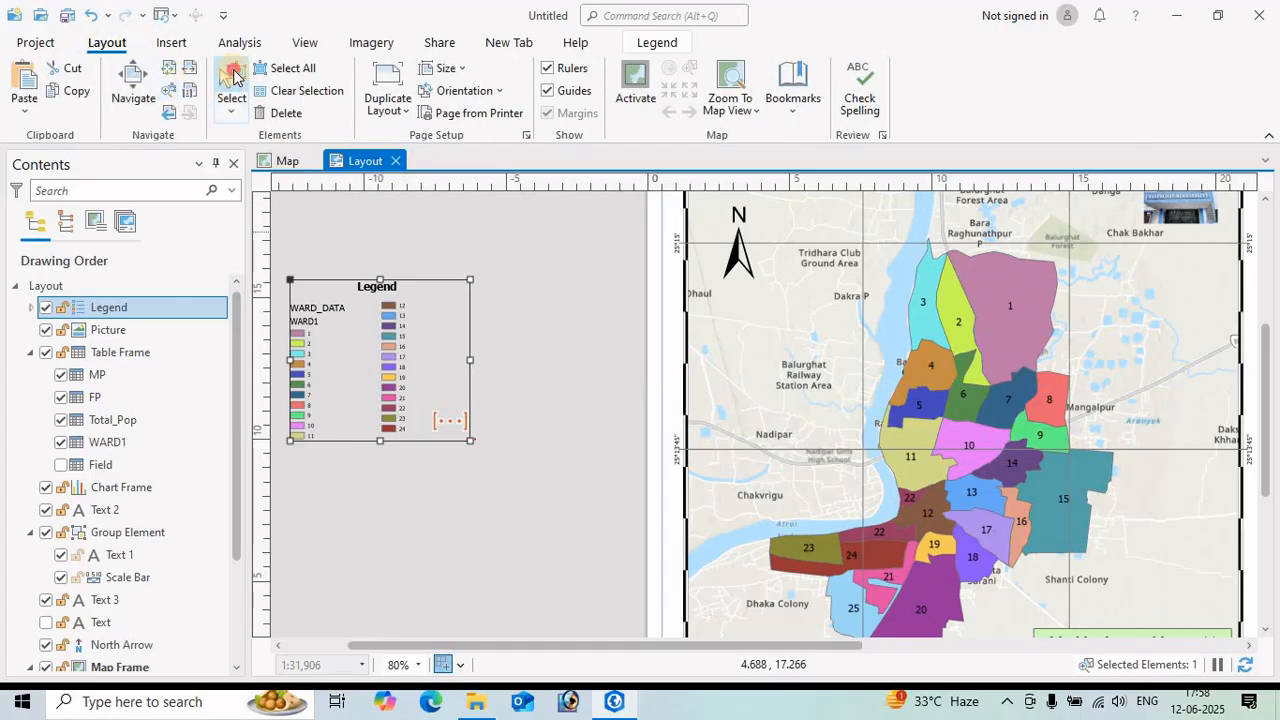
left_click(233, 78)
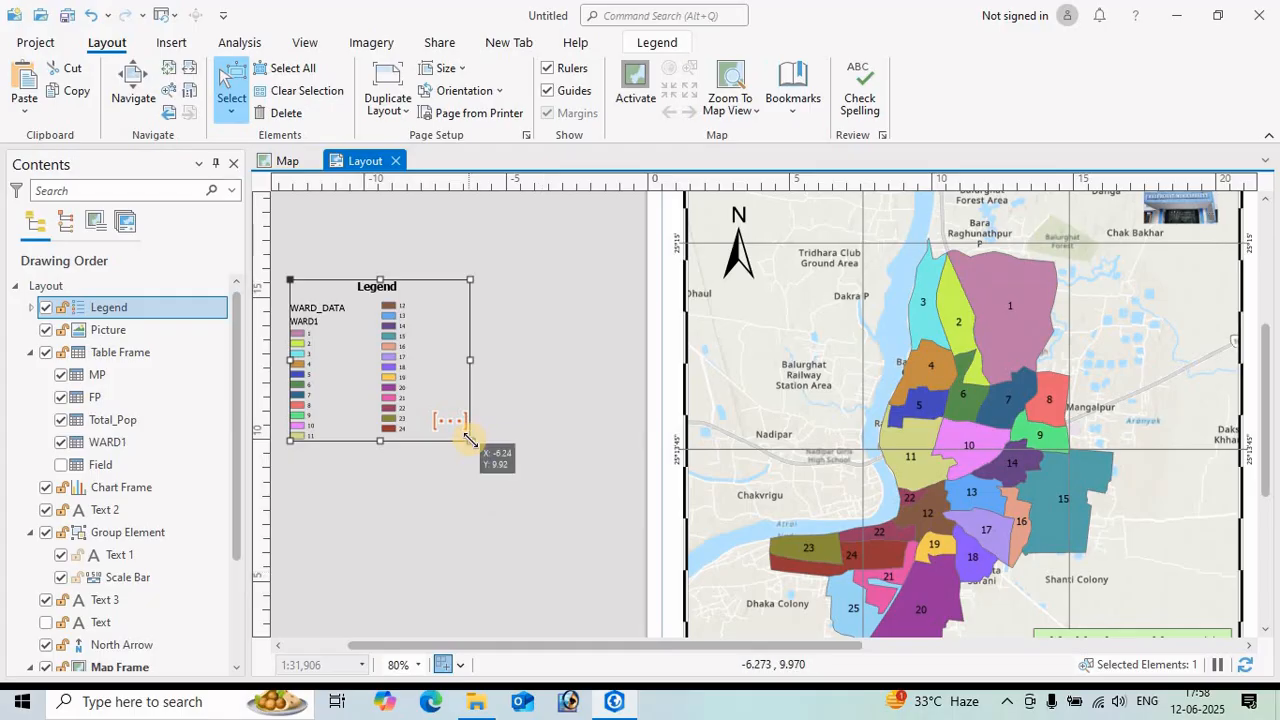
left_click_drag(470, 440, 605, 590)
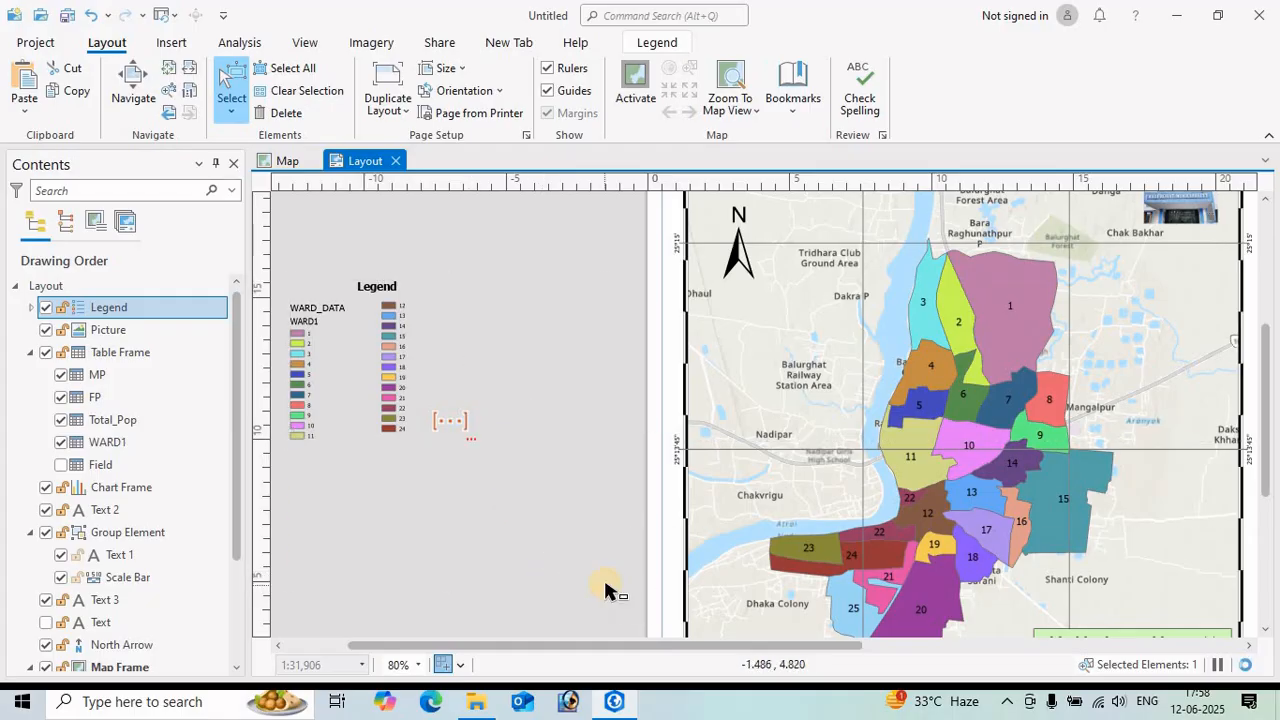
left_click_drag(486, 568, 594, 517)
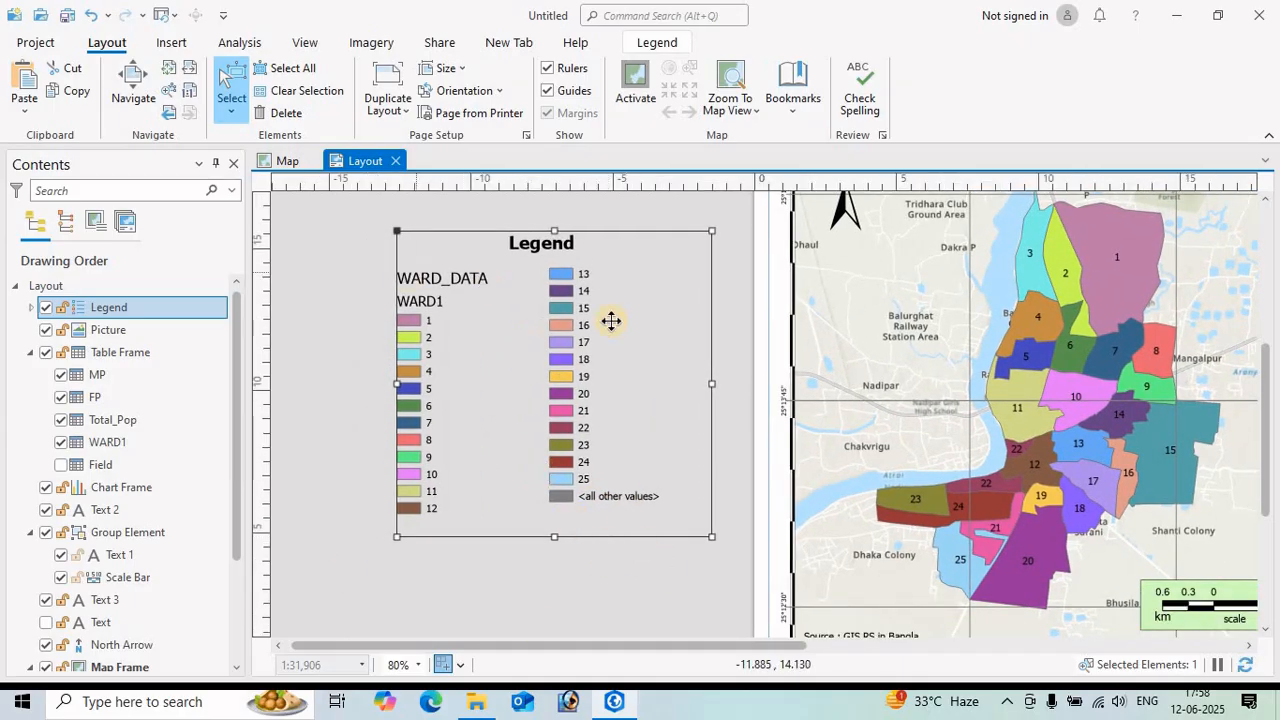
- Anchor the legend at its centre and set its size to 10.6 cm wide by 9.8 cm high
right_click(546, 344)
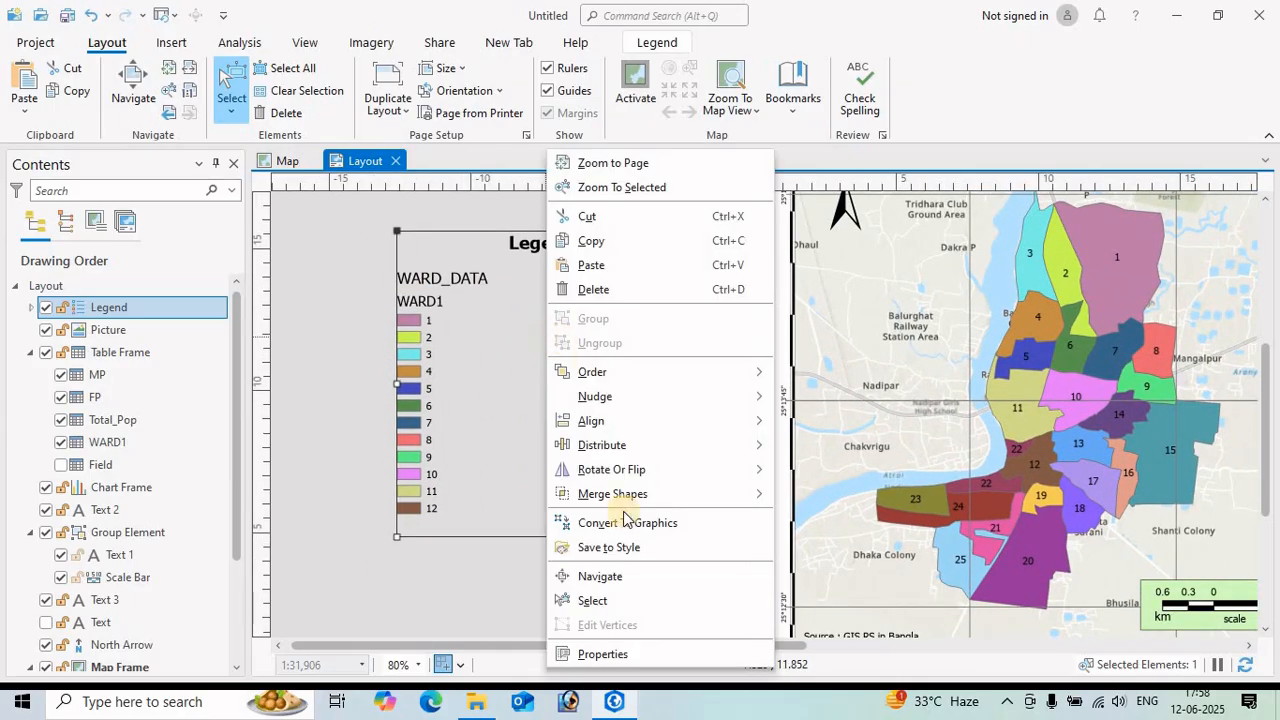
left_click(603, 654)
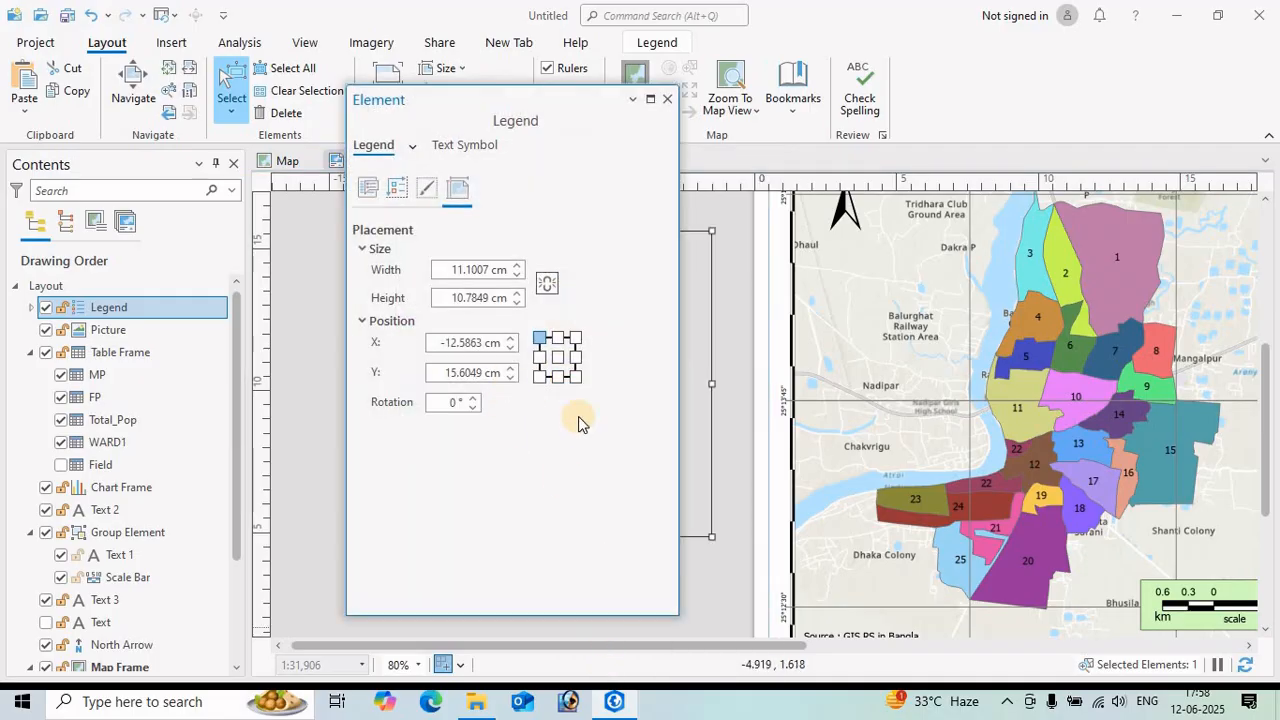
left_click(557, 358)
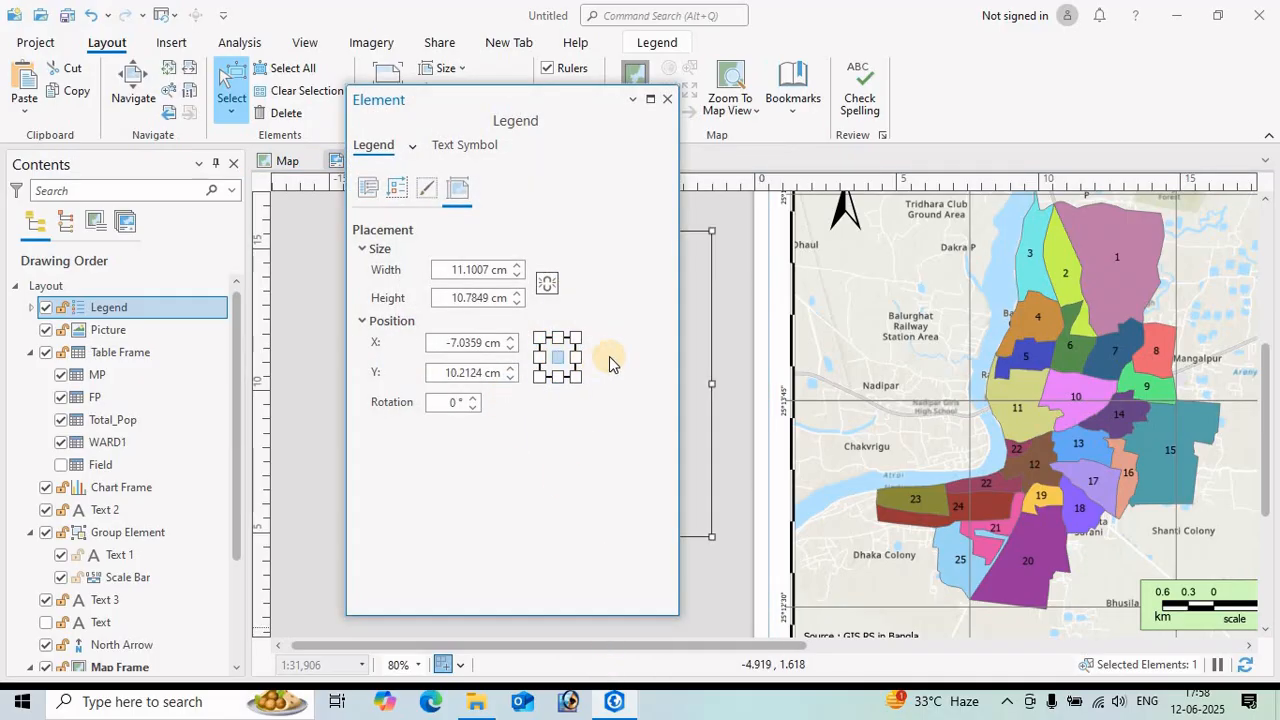
left_click(517, 280)
left_click_drag(590, 100, 1178, 133)
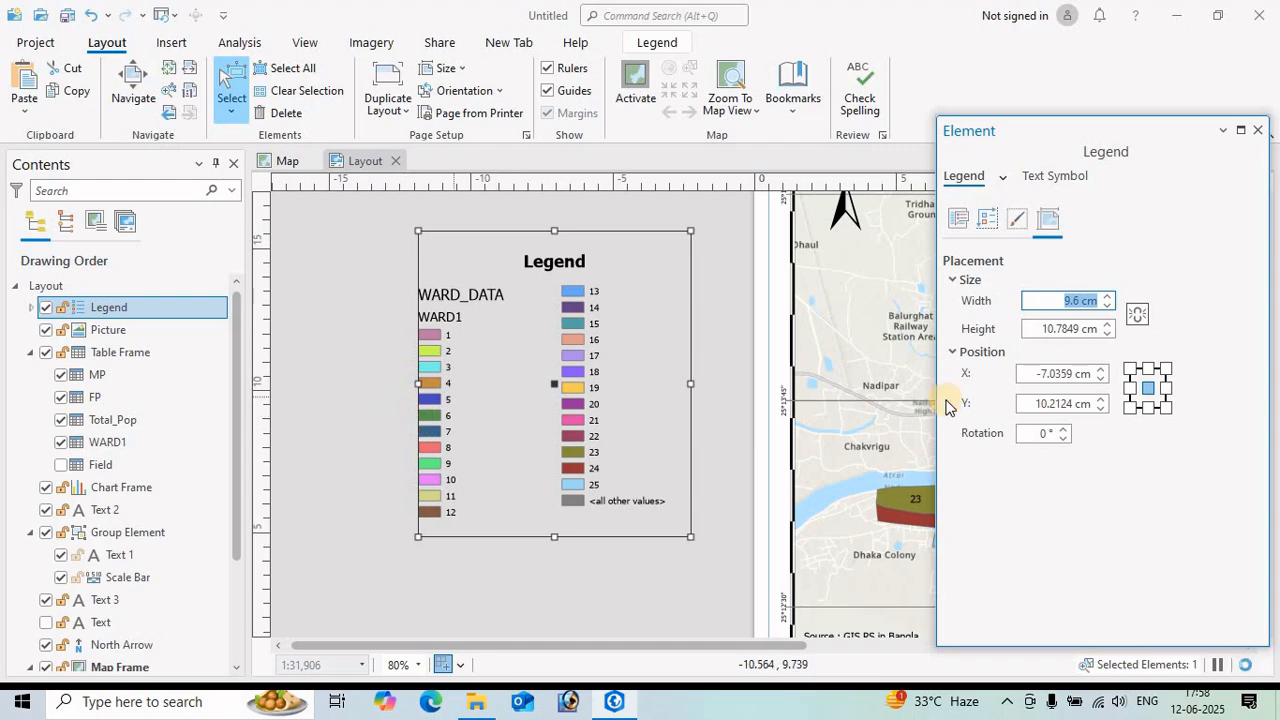
left_click(1107, 297)
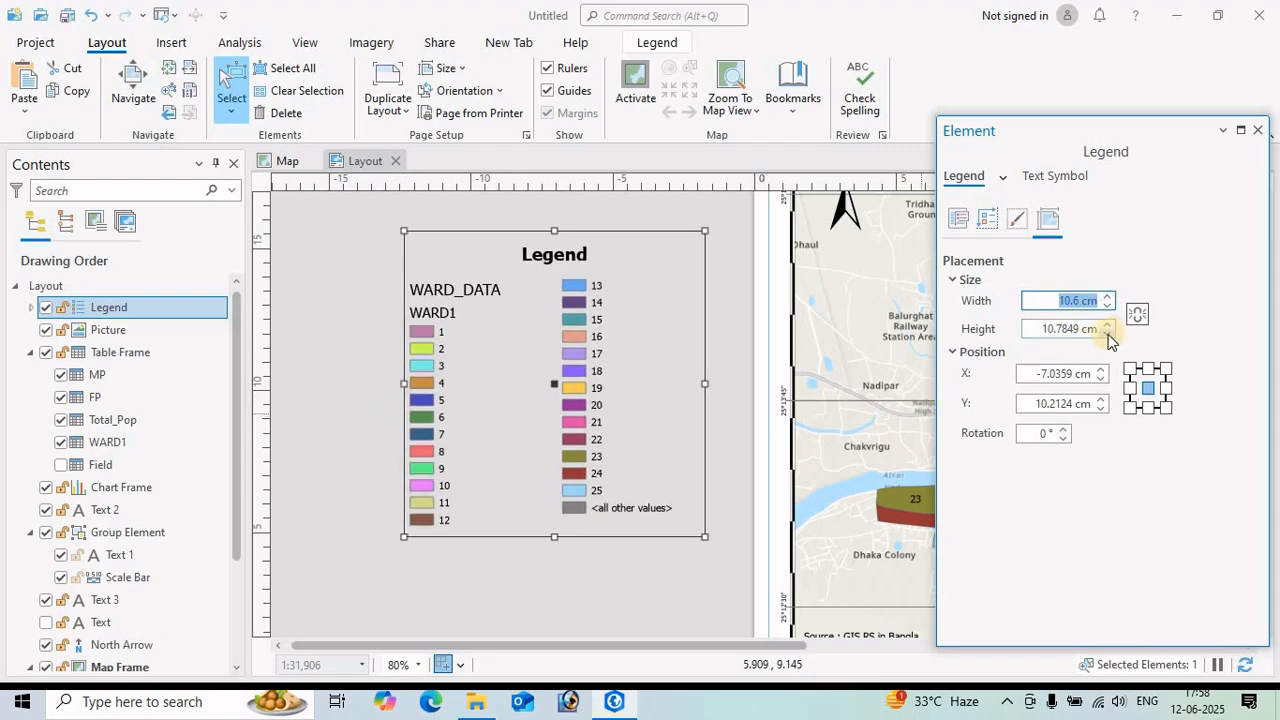
left_click(1107, 334)
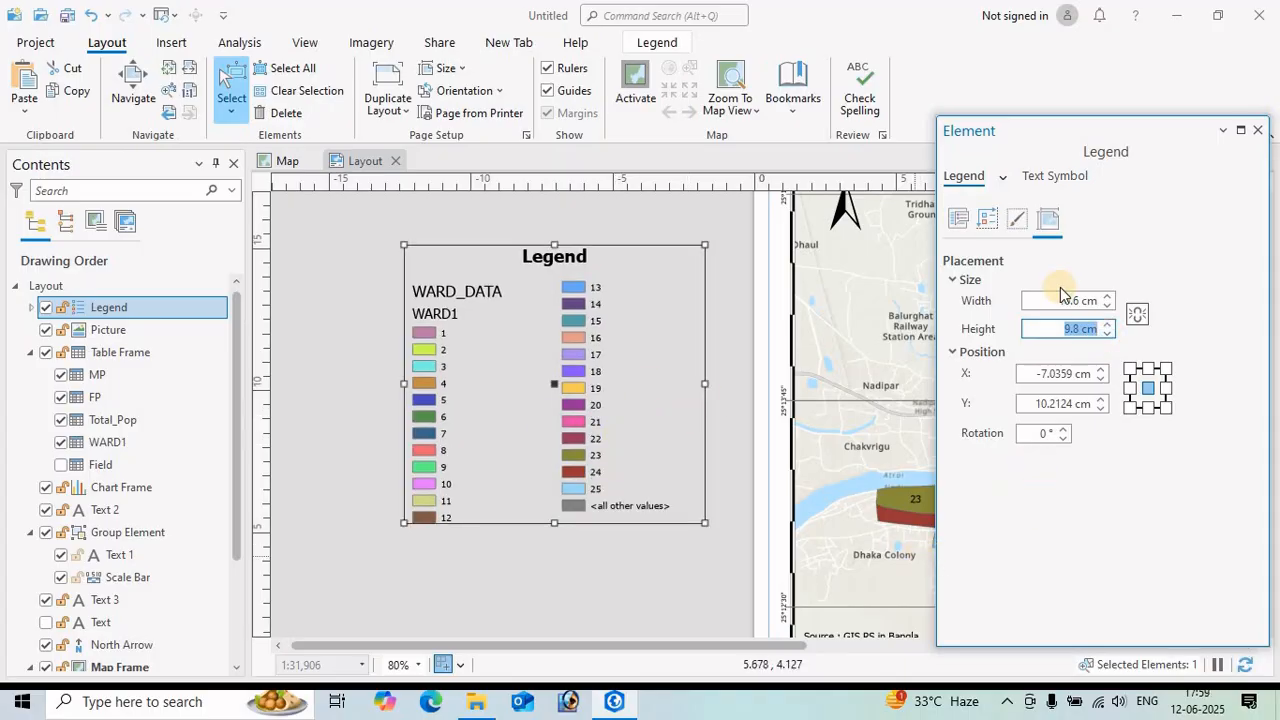
- Review the legend's border, background and shadow settings, and set the gap between its categories to 7 pt
left_click(1017, 220)
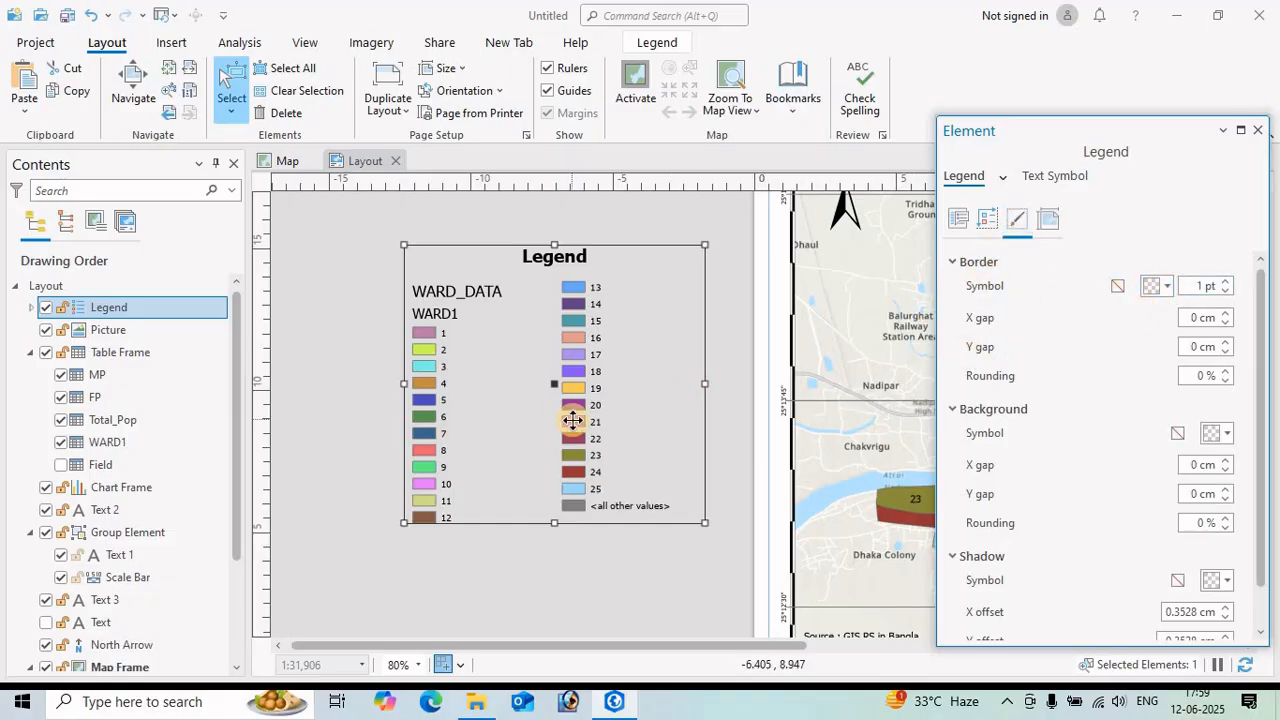
scroll(1171, 534, "down", 1)
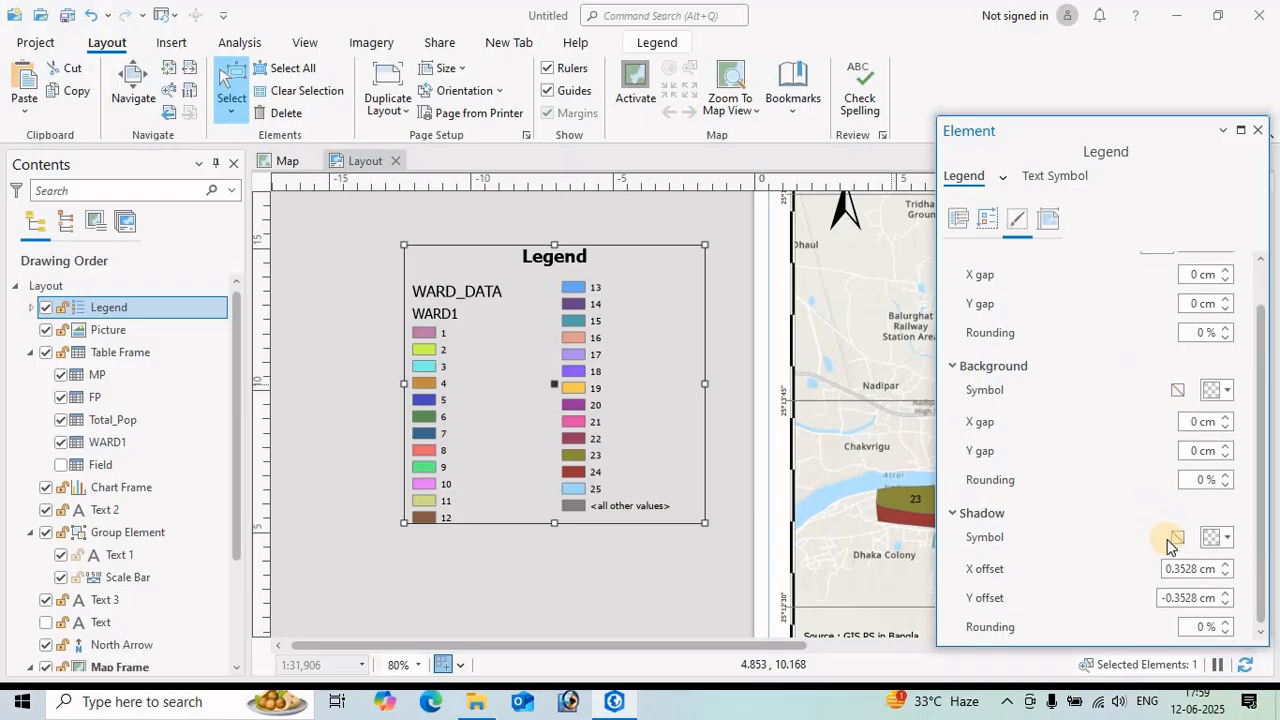
scroll(1160, 528, "up", 1)
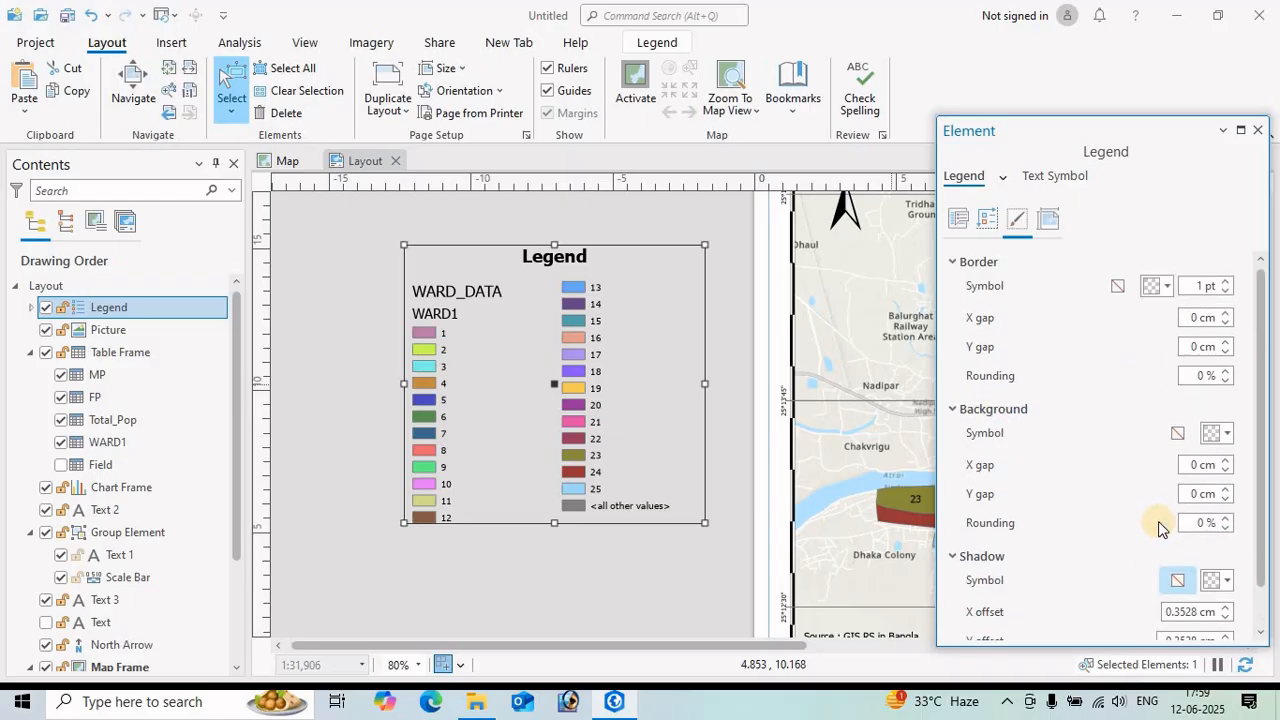
left_click(989, 222)
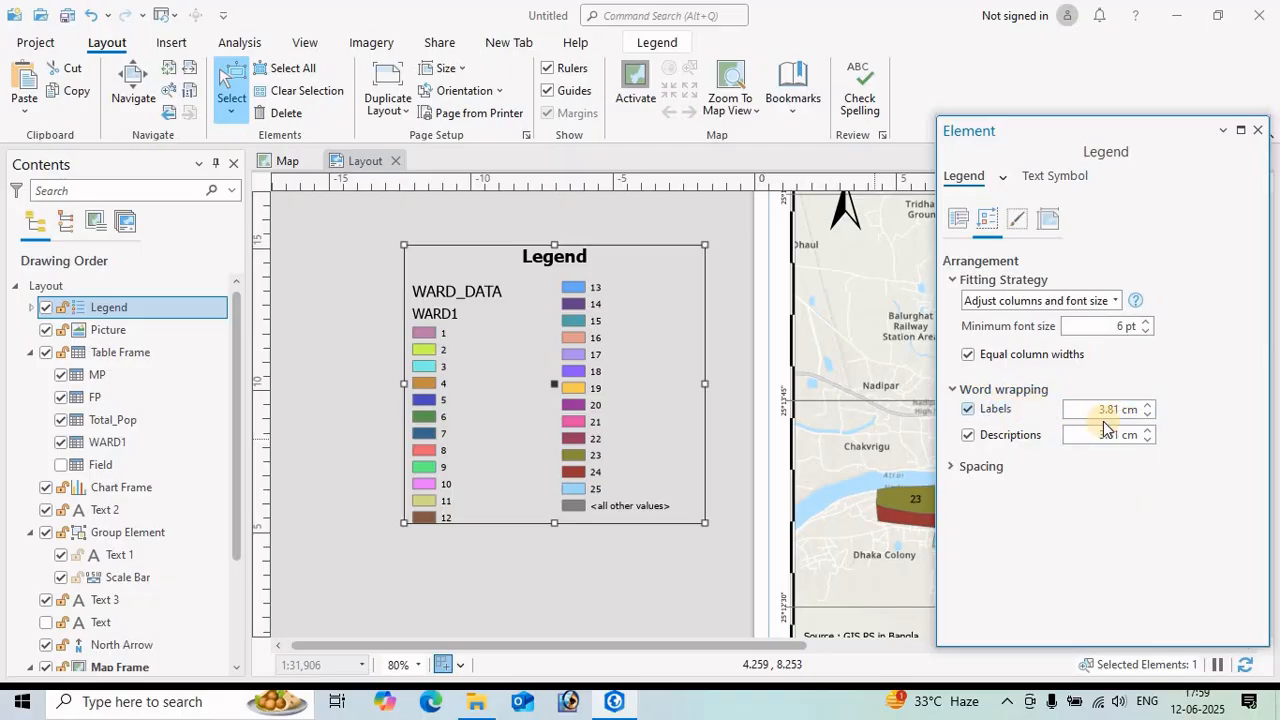
left_click(953, 467)
scroll(1086, 474, "down", 1)
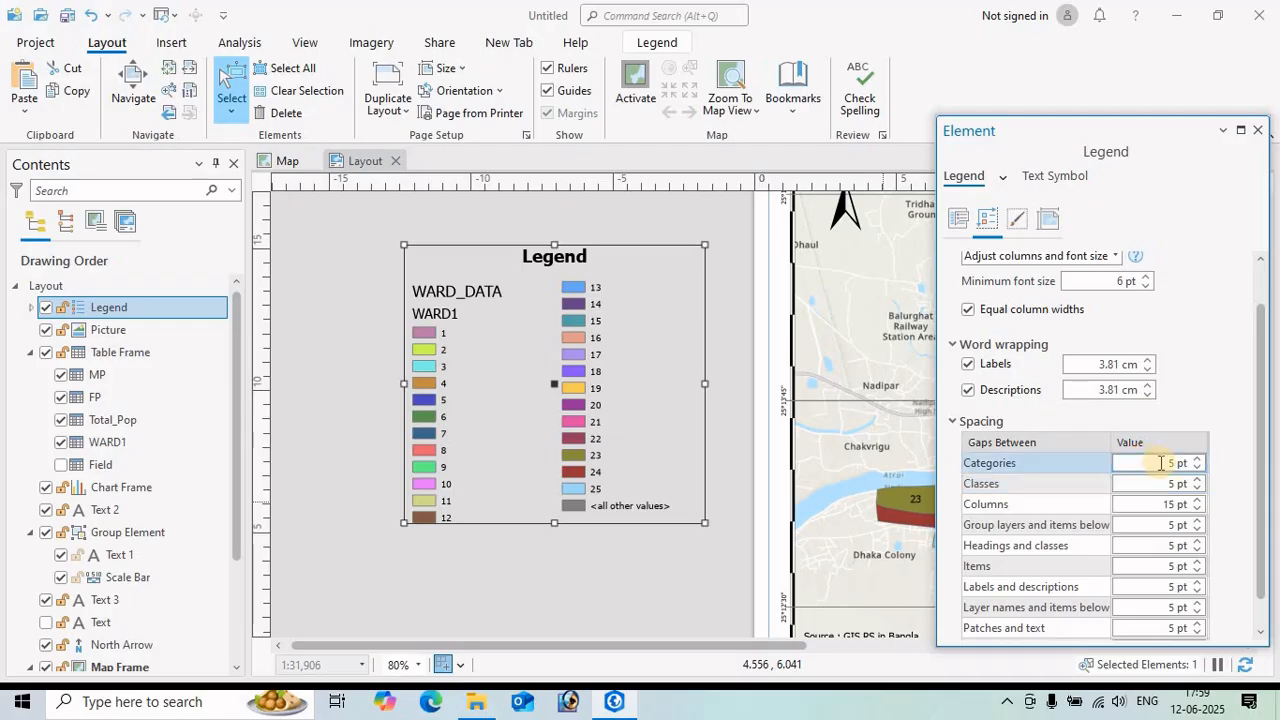
left_click(1197, 459)
left_click(1197, 459)
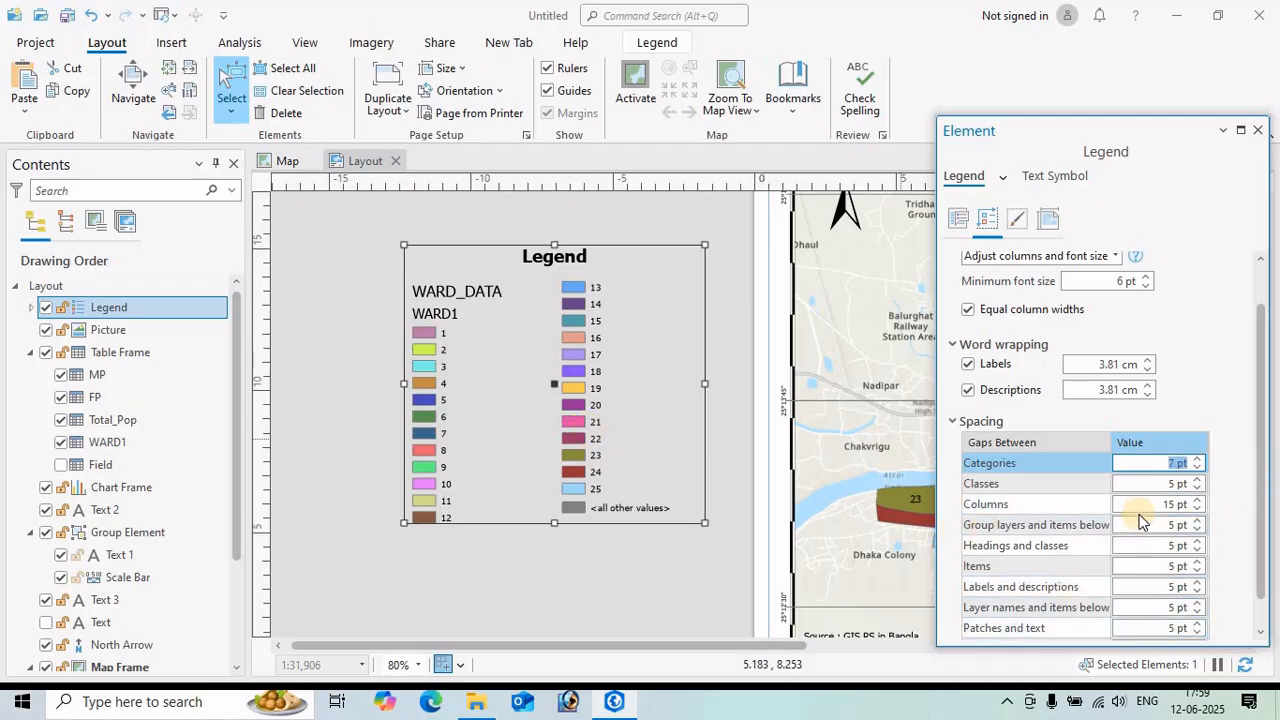
left_click(953, 421)
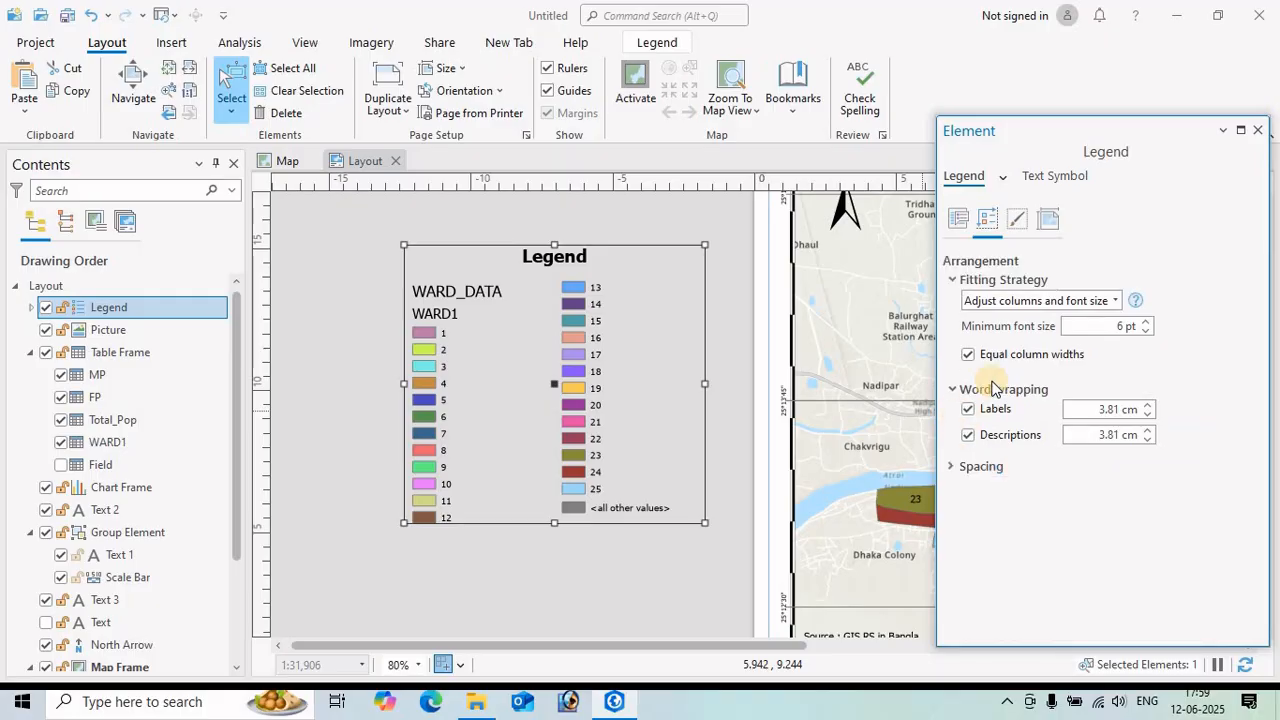
- Rename the legend element as LEGEND in its general options
left_click(955, 220)
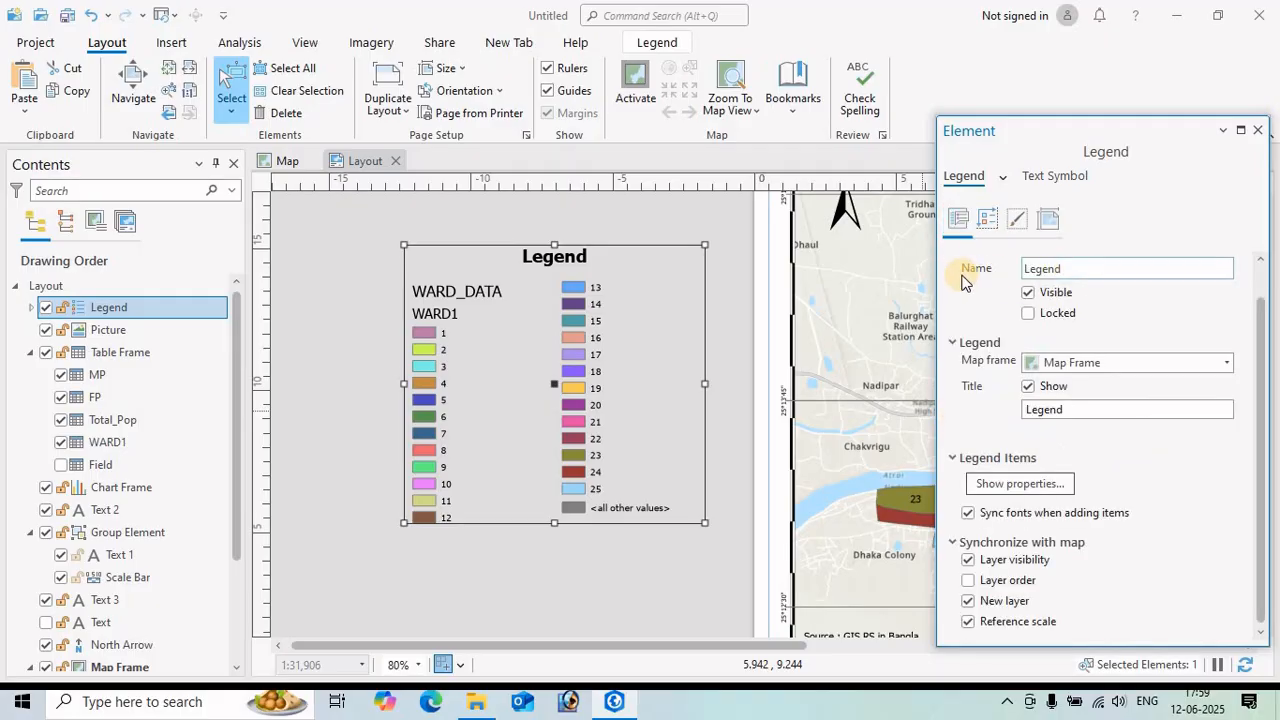
left_click_drag(1071, 269, 1003, 266)
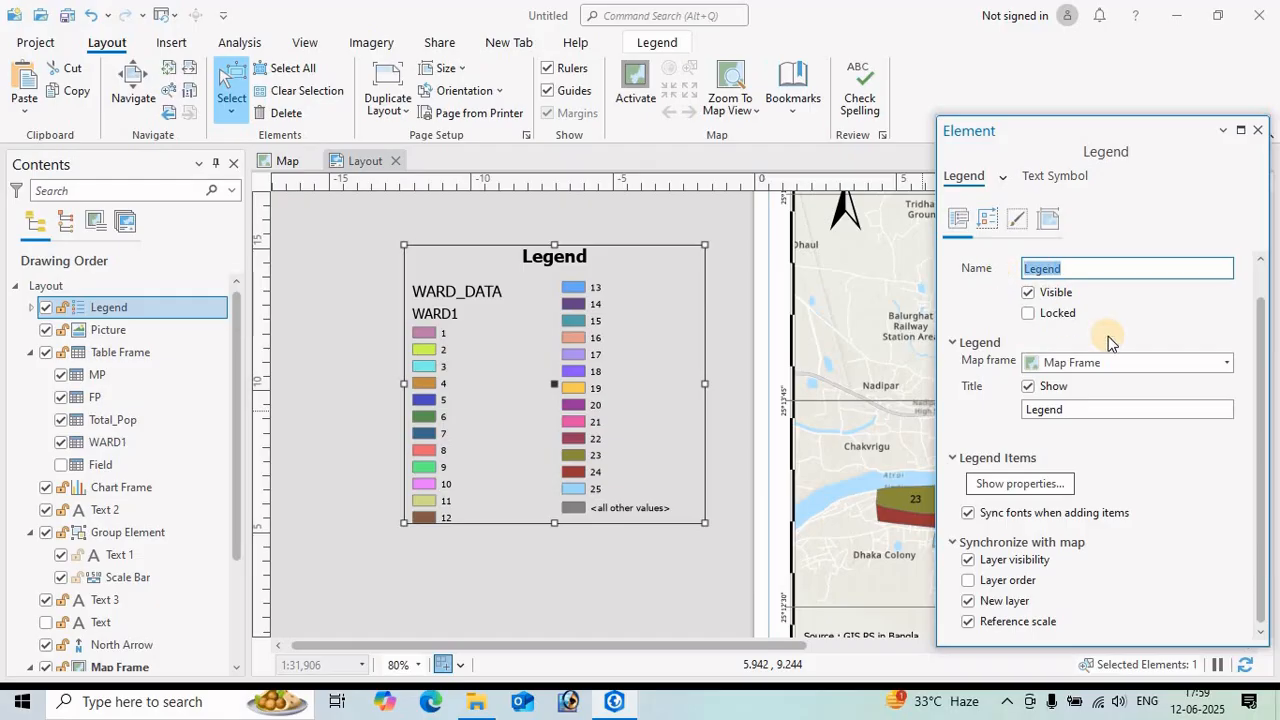
key("BackSpace")
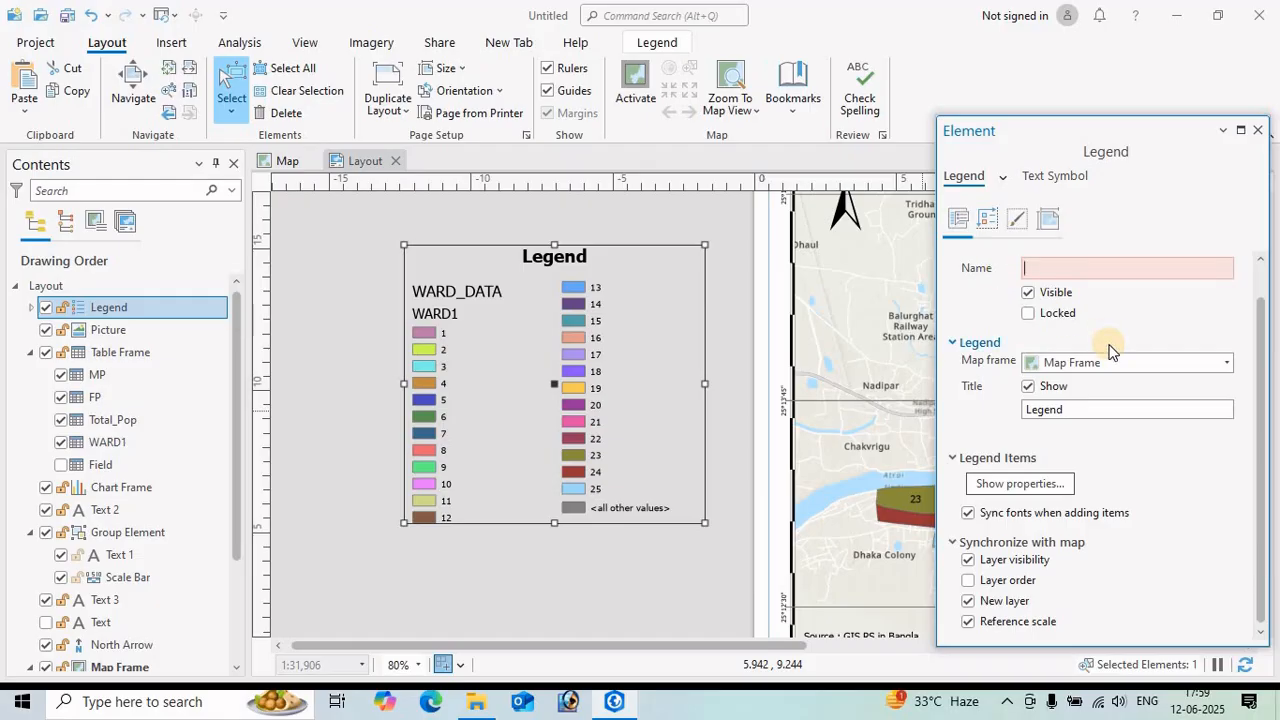
type("LEGEND")
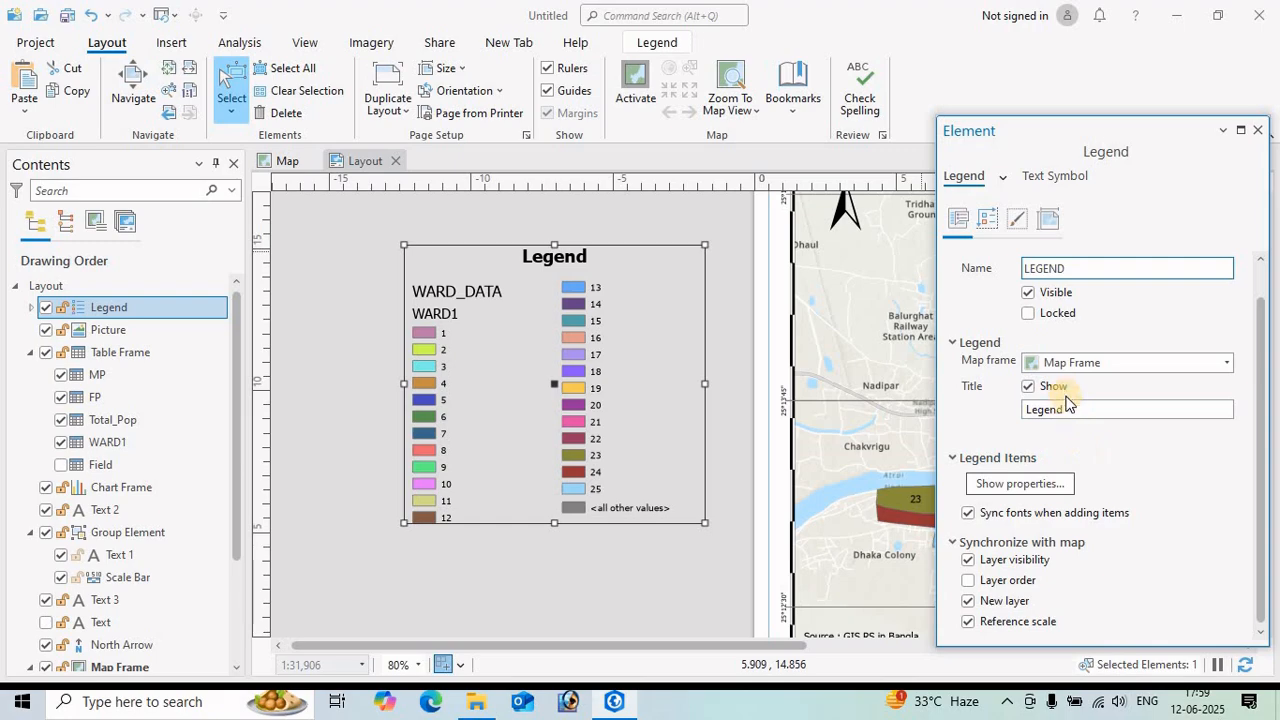
- Change the legend's displayed title text to LEGEND in capitals
left_click(1160, 318)
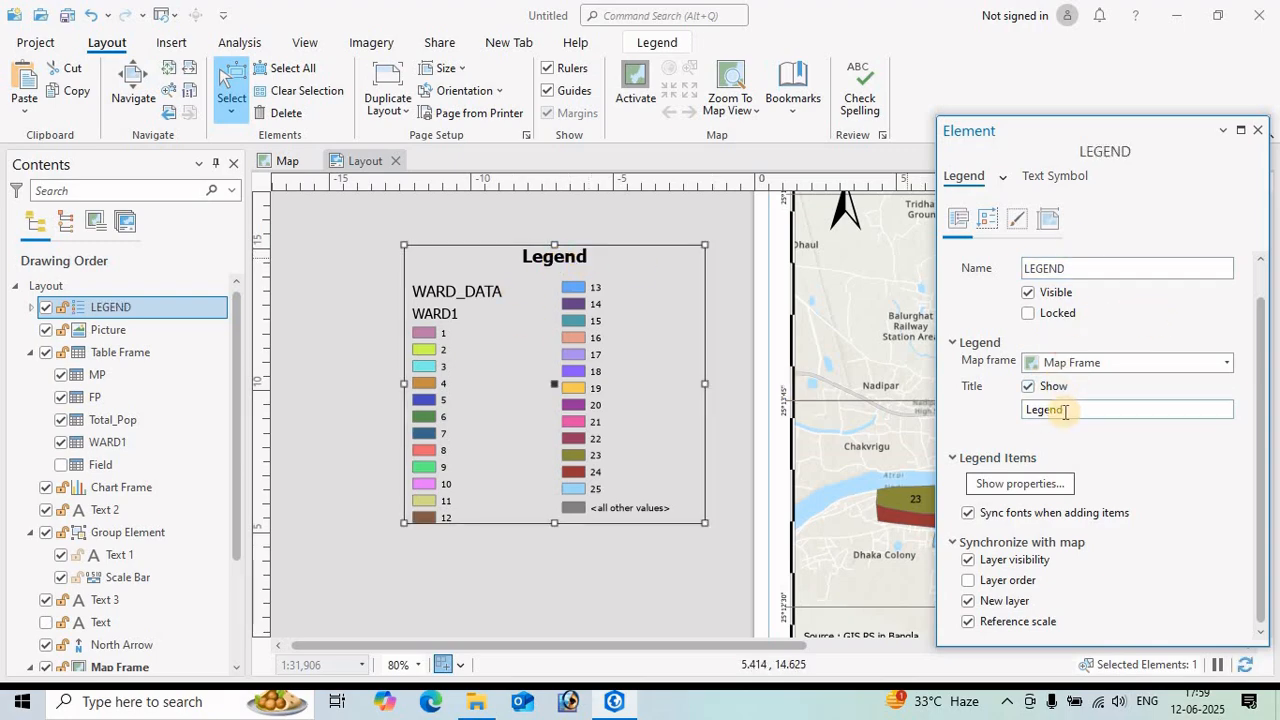
left_click_drag(1075, 273, 1006, 272)
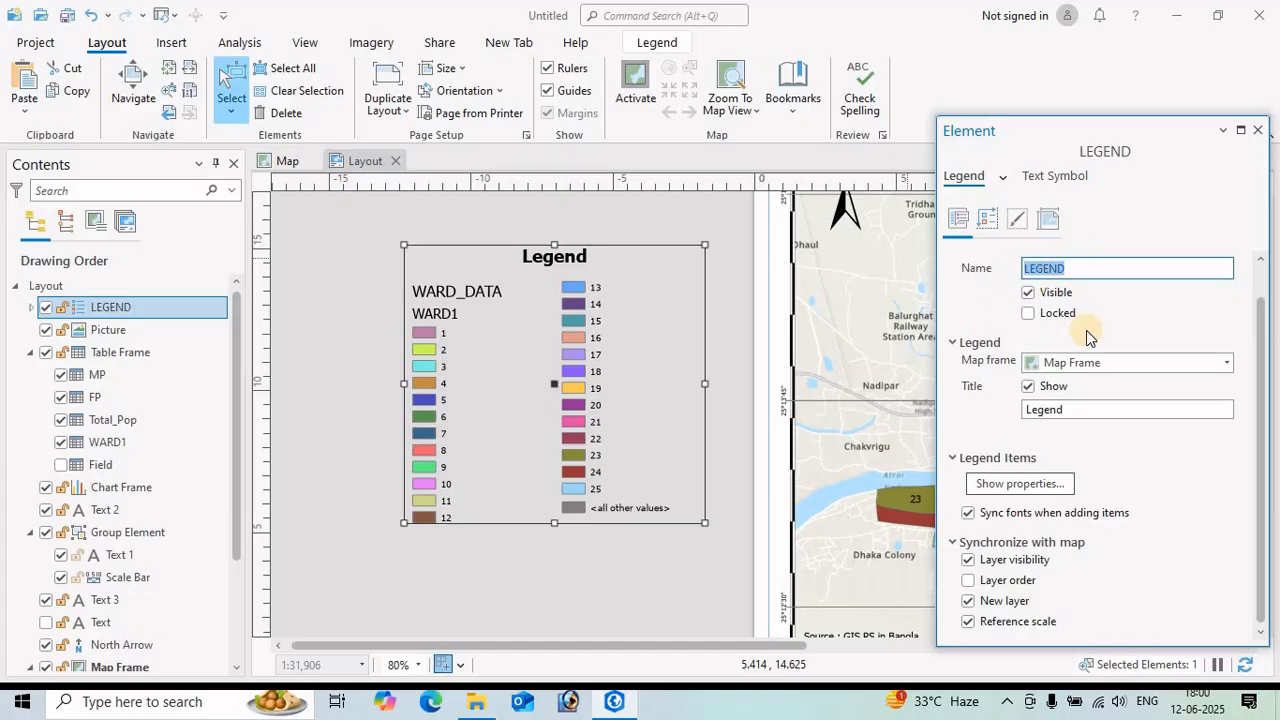
left_click(1063, 409)
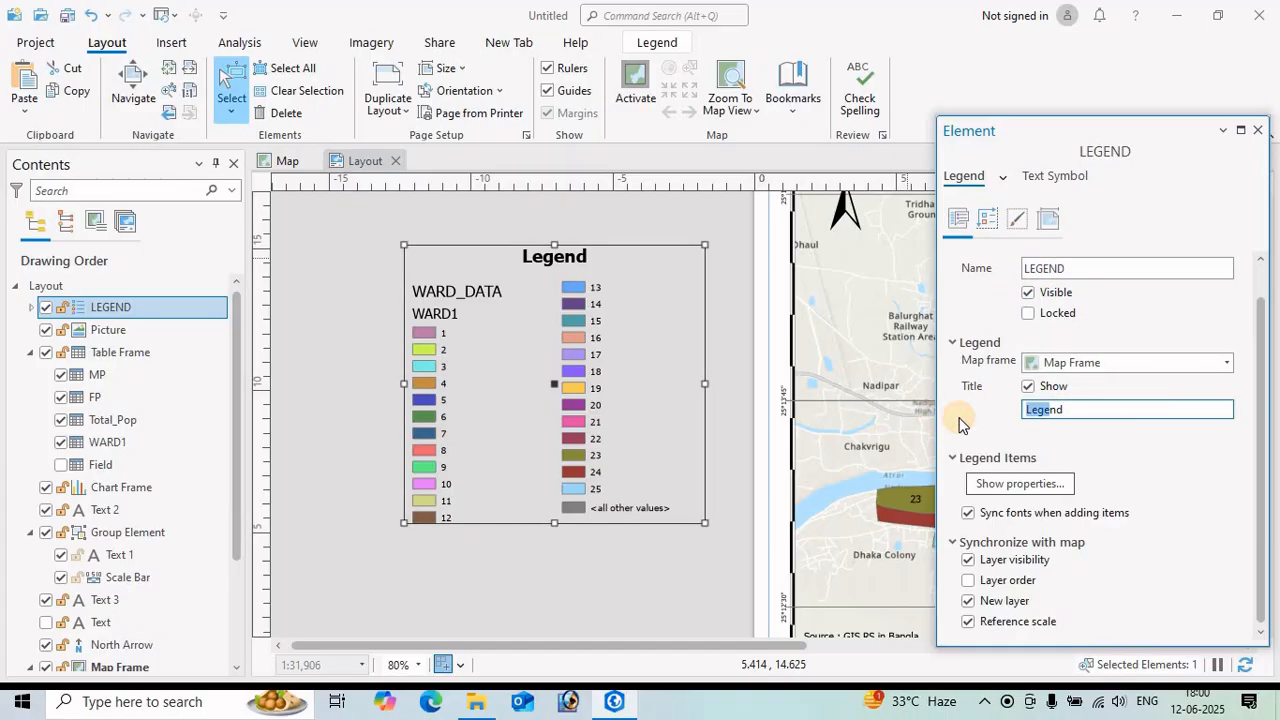
double_click(1092, 407)
left_click_drag(1078, 408, 1014, 425)
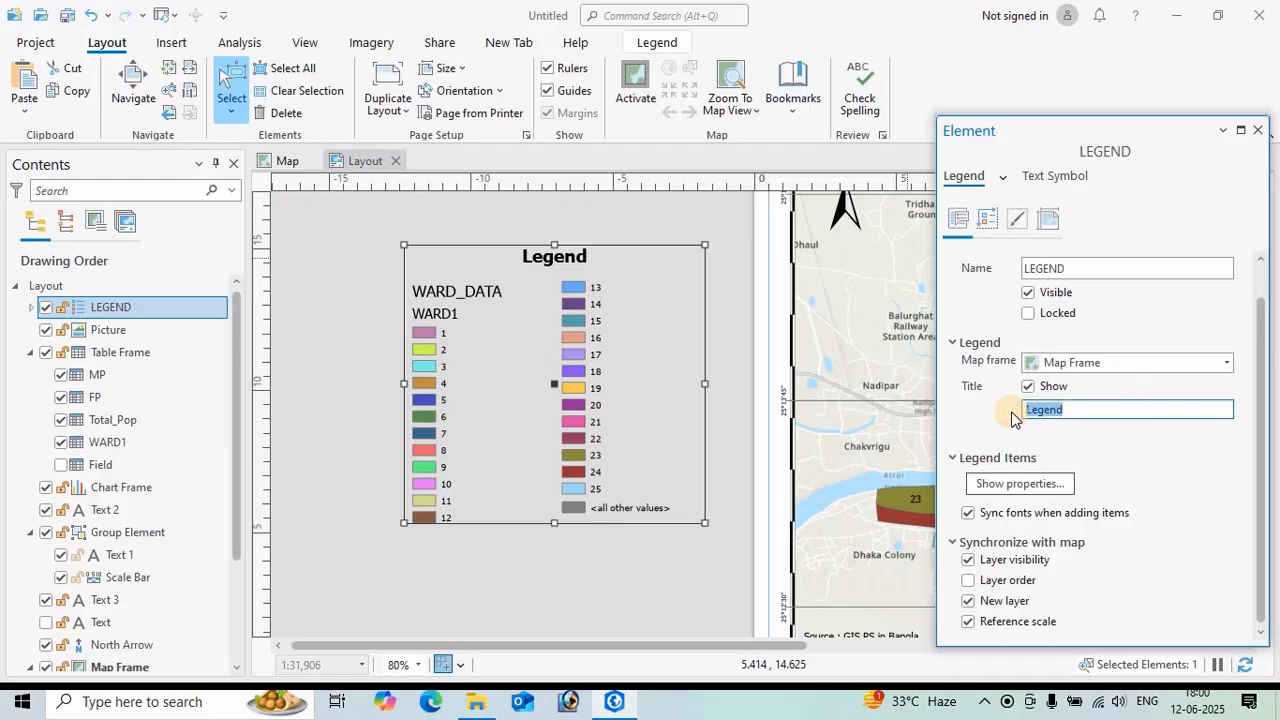
type("LEGEND")
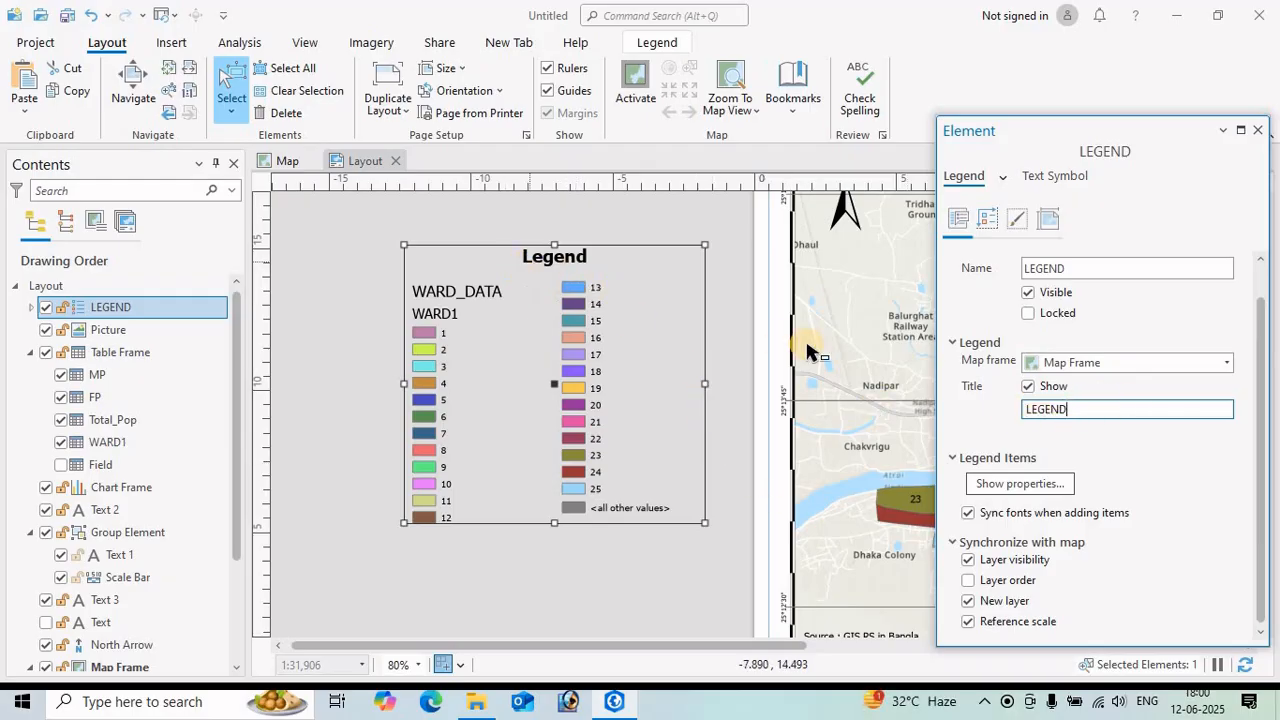
left_click(727, 388)
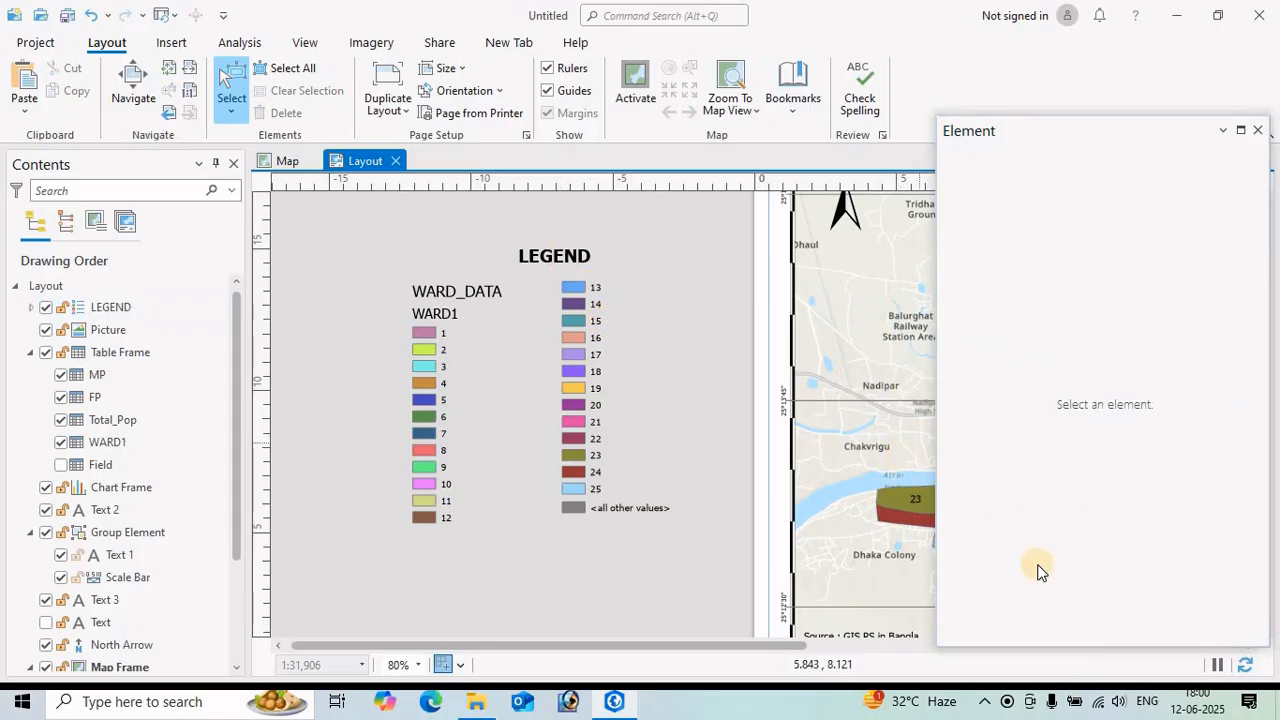
- Set the WARD_DATA legend item's patch width to 27 pt and patch height to 10 pt, and try out the single-column arrangement
left_click(569, 430)
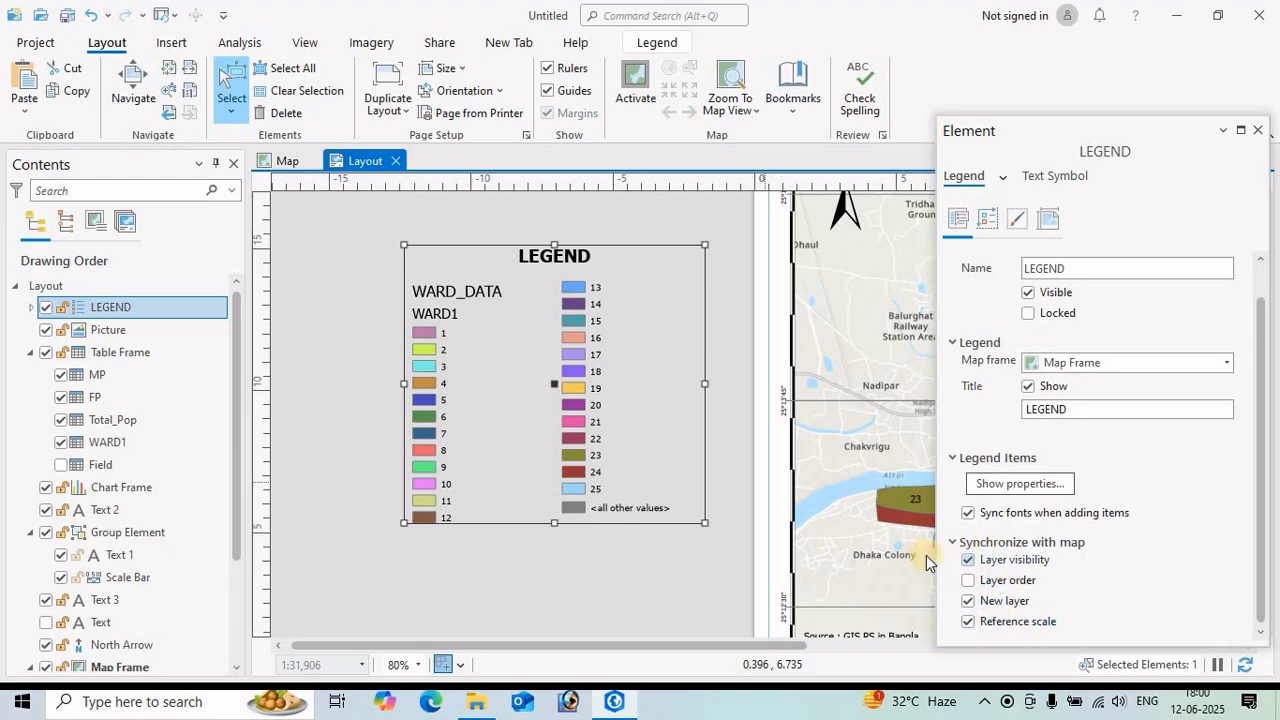
left_click(1022, 484)
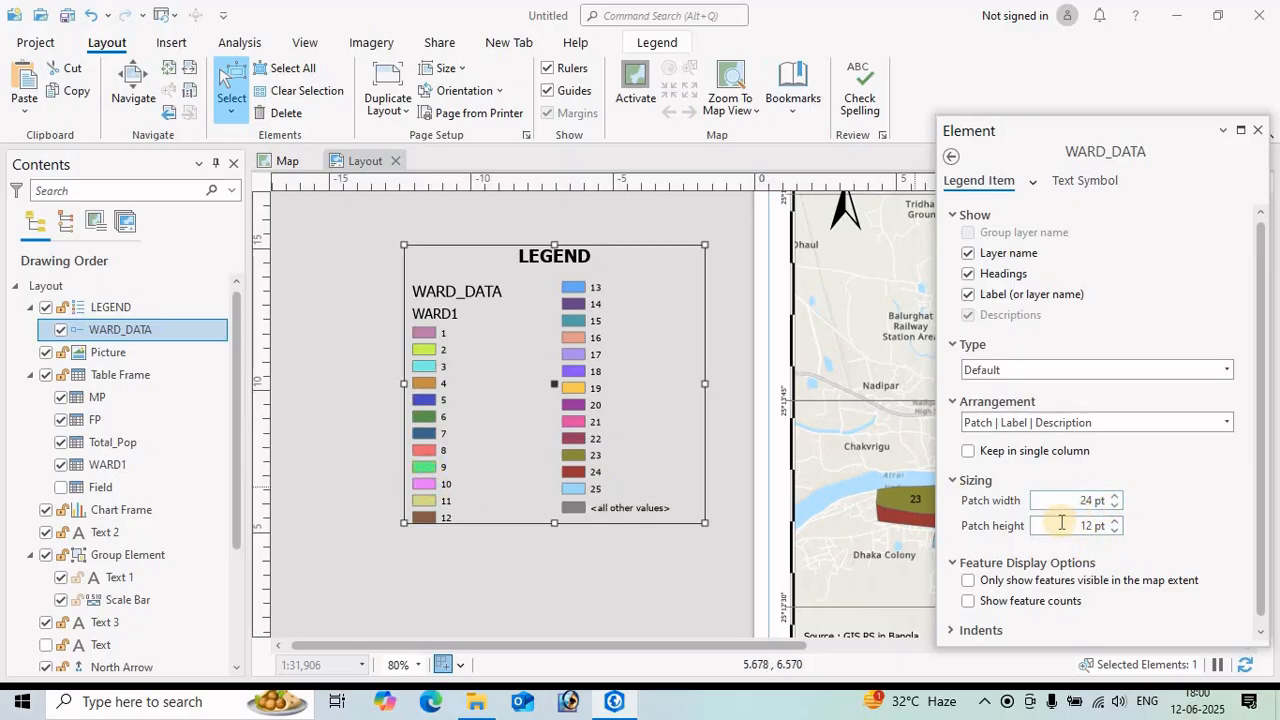
left_click(1116, 496)
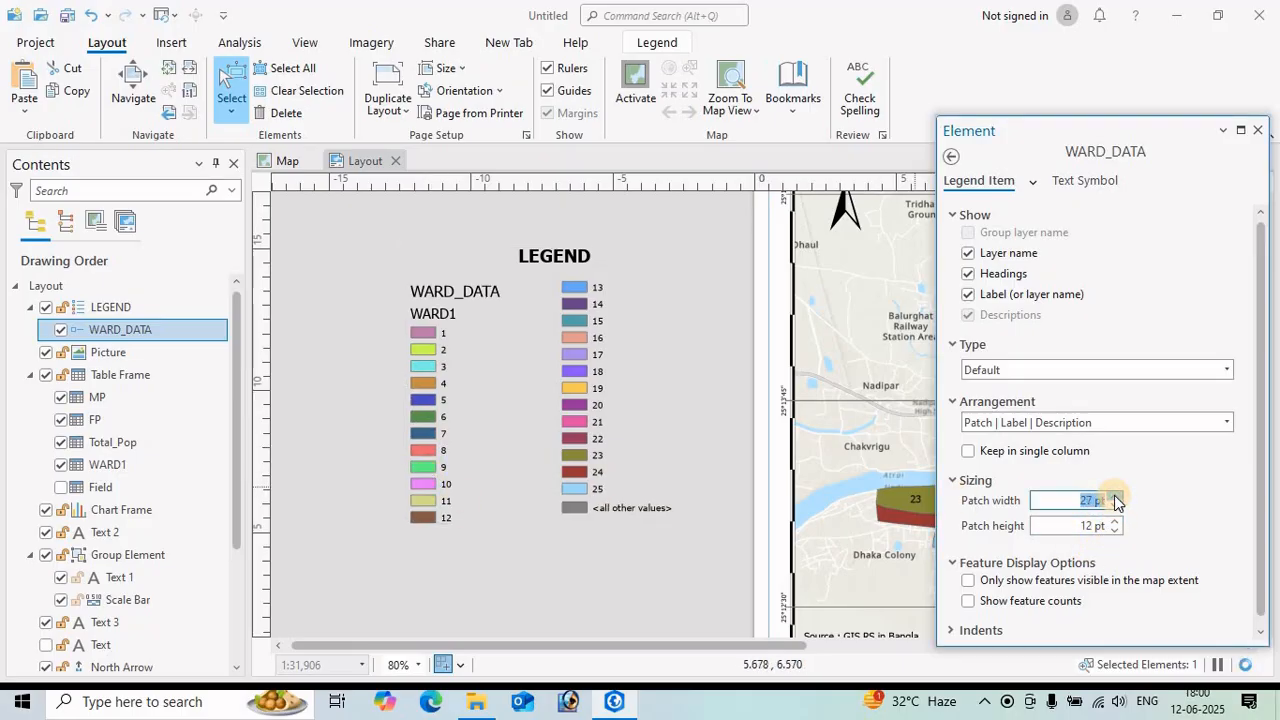
left_click(1116, 496)
left_click(1116, 496)
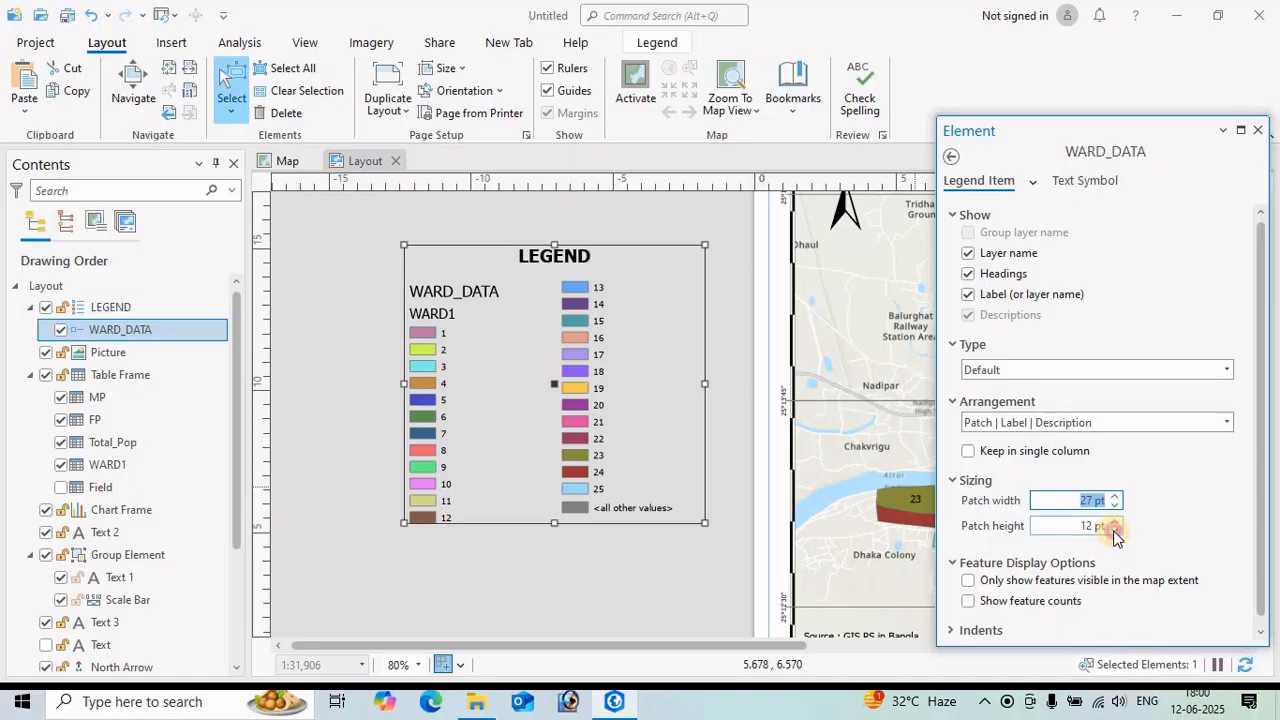
left_click(1116, 531)
left_click(1116, 531)
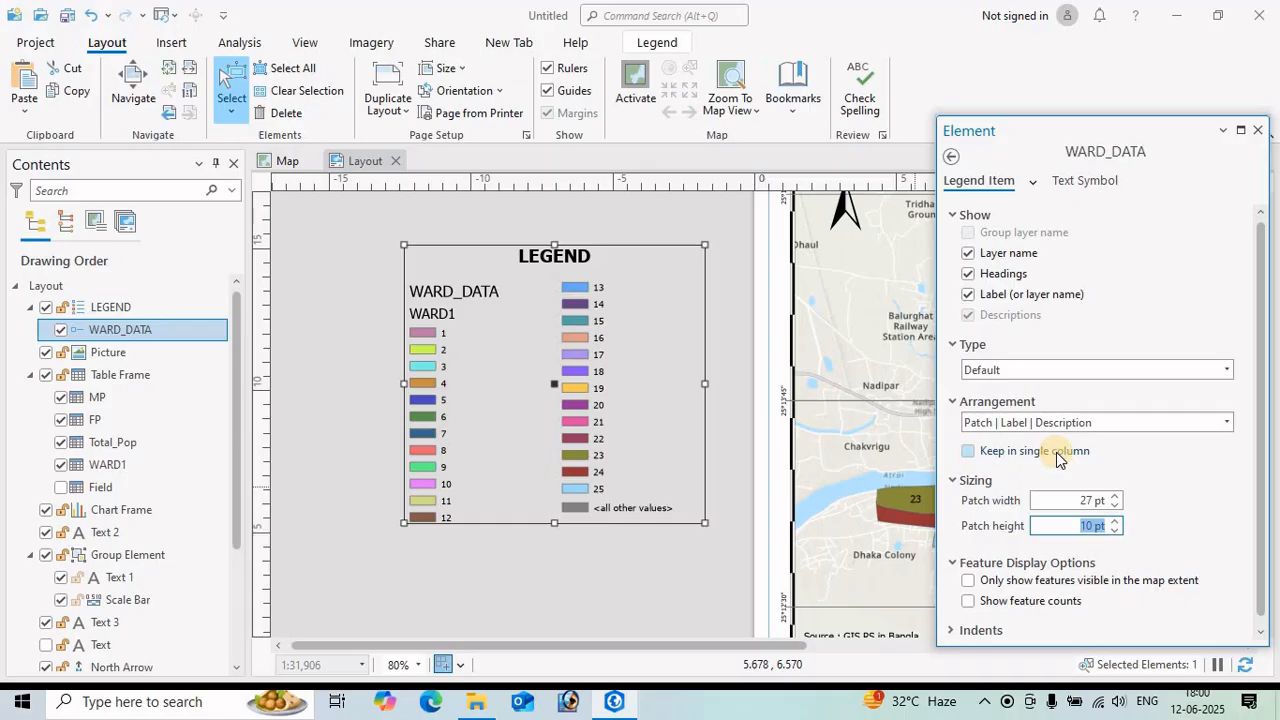
left_click(967, 452)
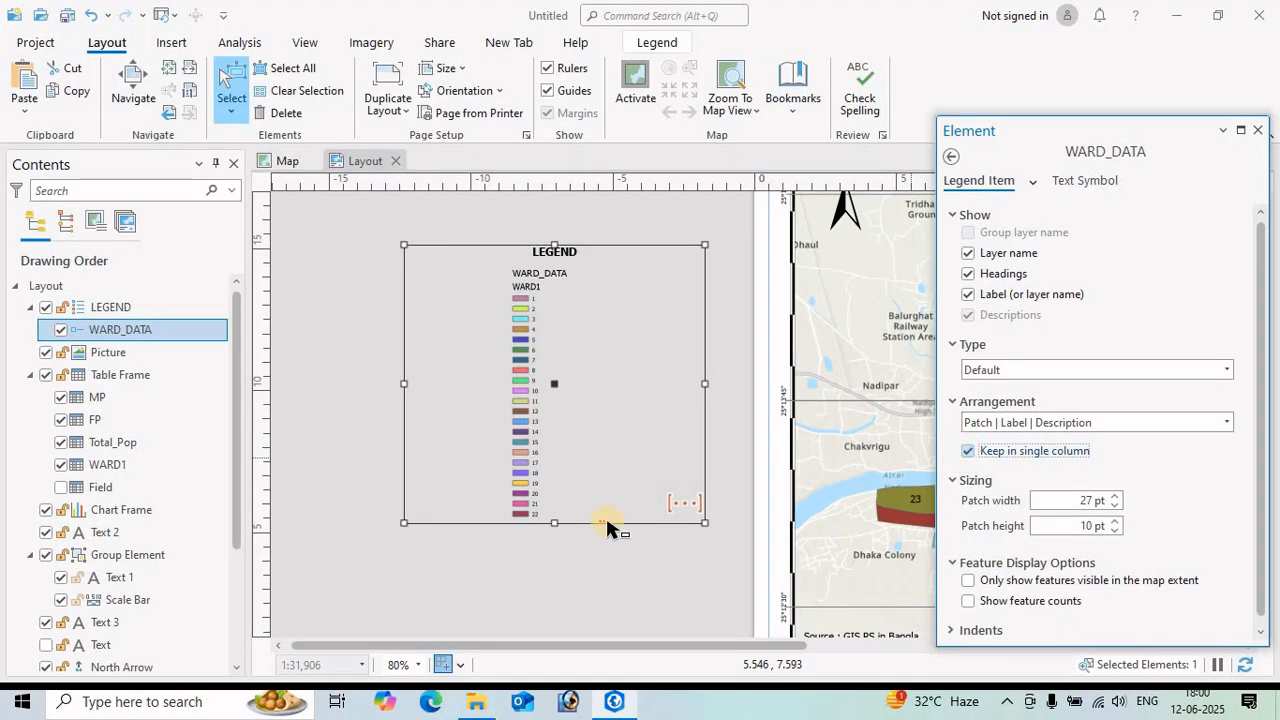
left_click(967, 452)
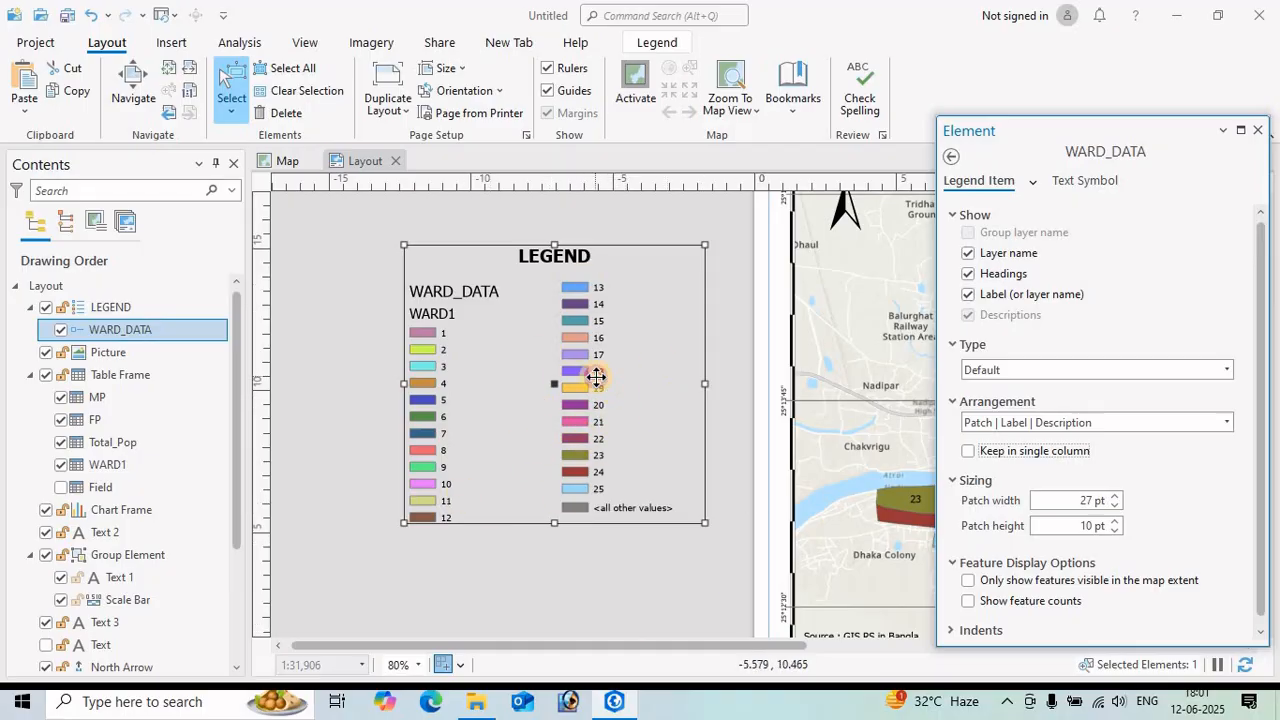
- Shift the legend slightly away from the page, convert it to graphics, and ungroup it into separate elements
left_click_drag(596, 376, 564, 398)
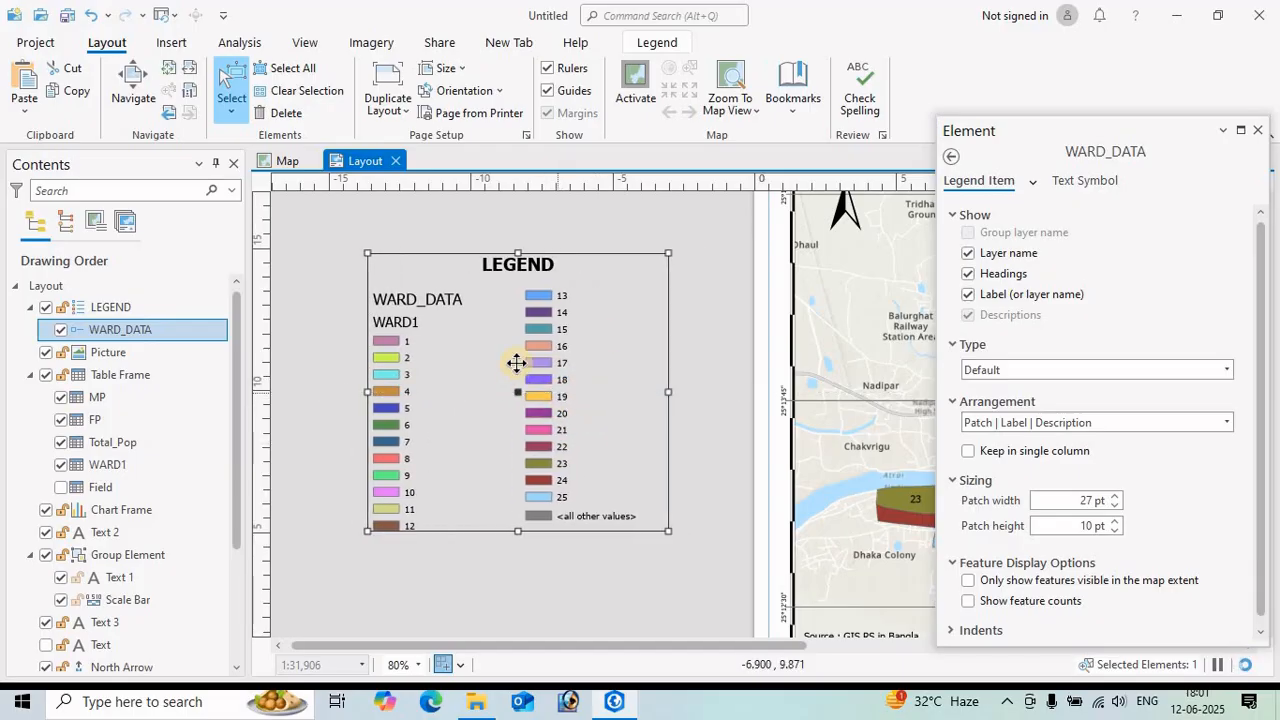
right_click(543, 367)
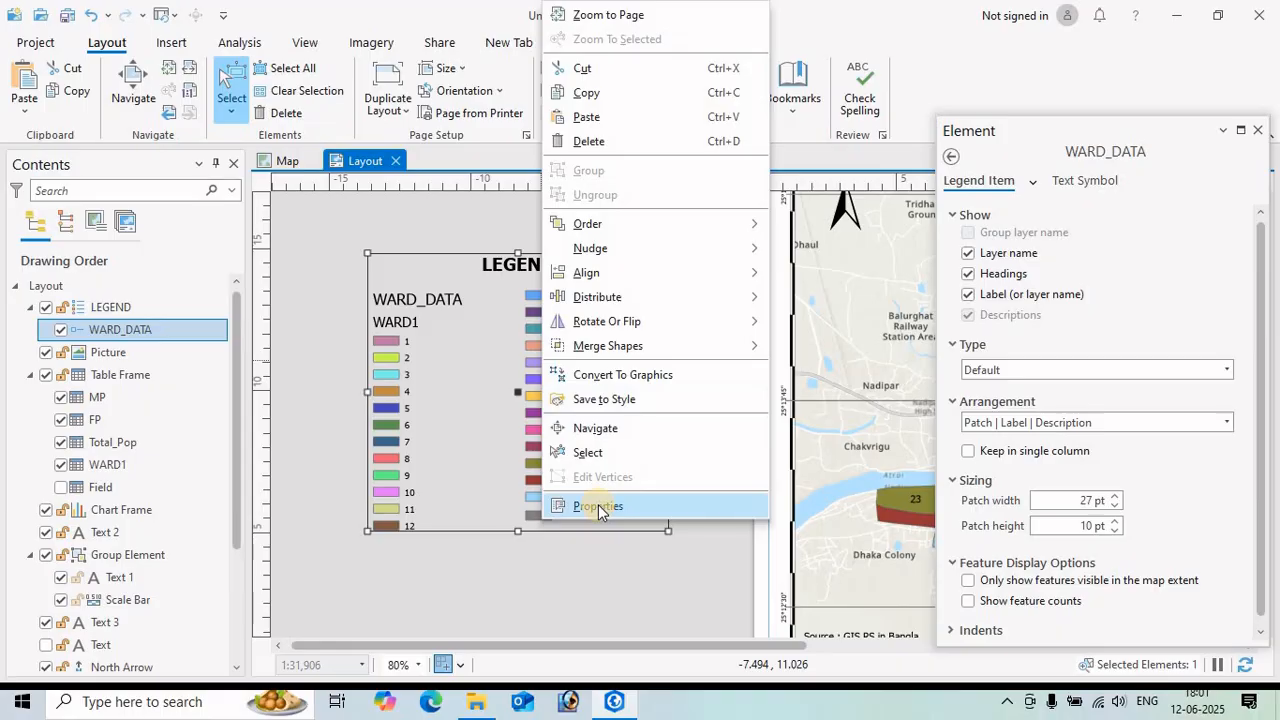
left_click(599, 377)
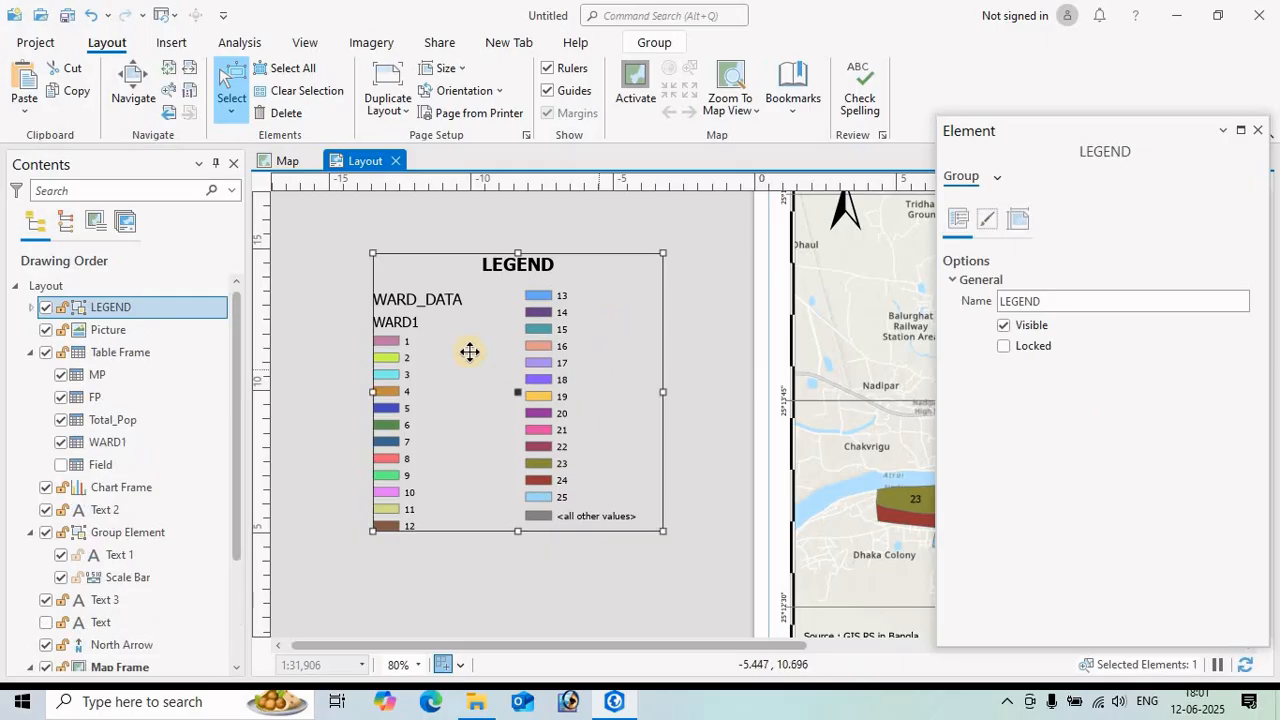
right_click(573, 372)
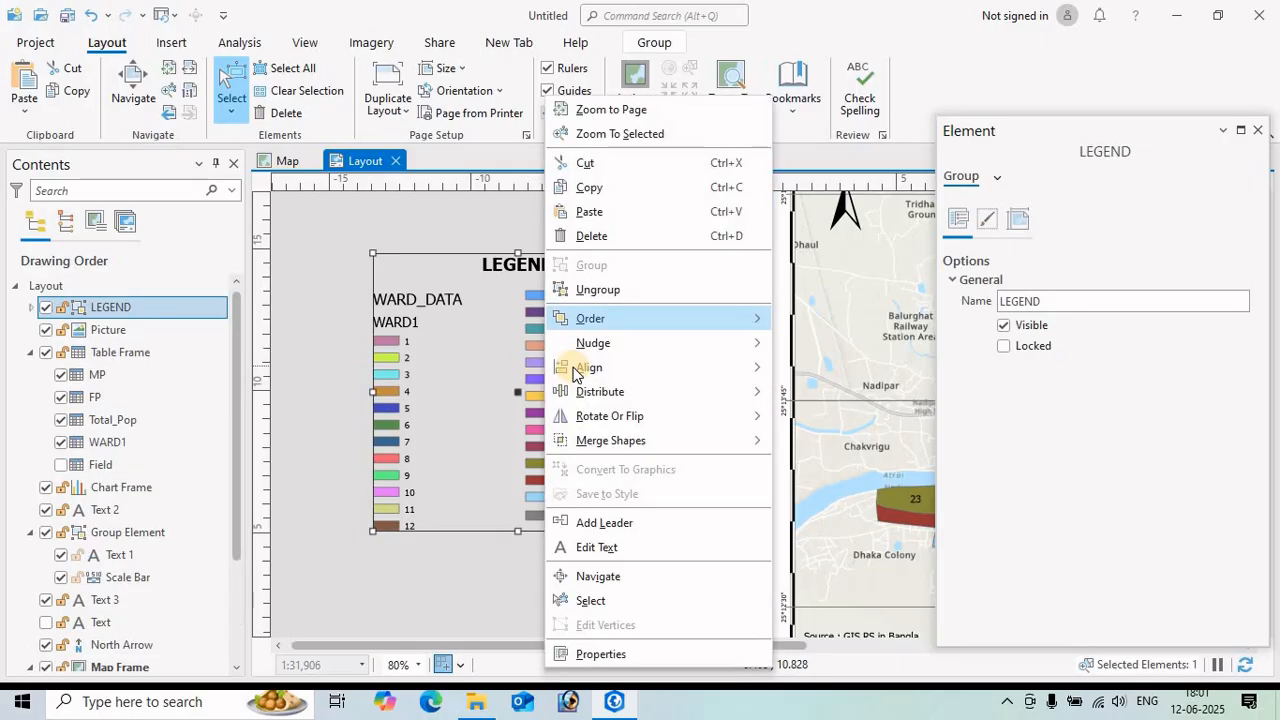
left_click(597, 291)
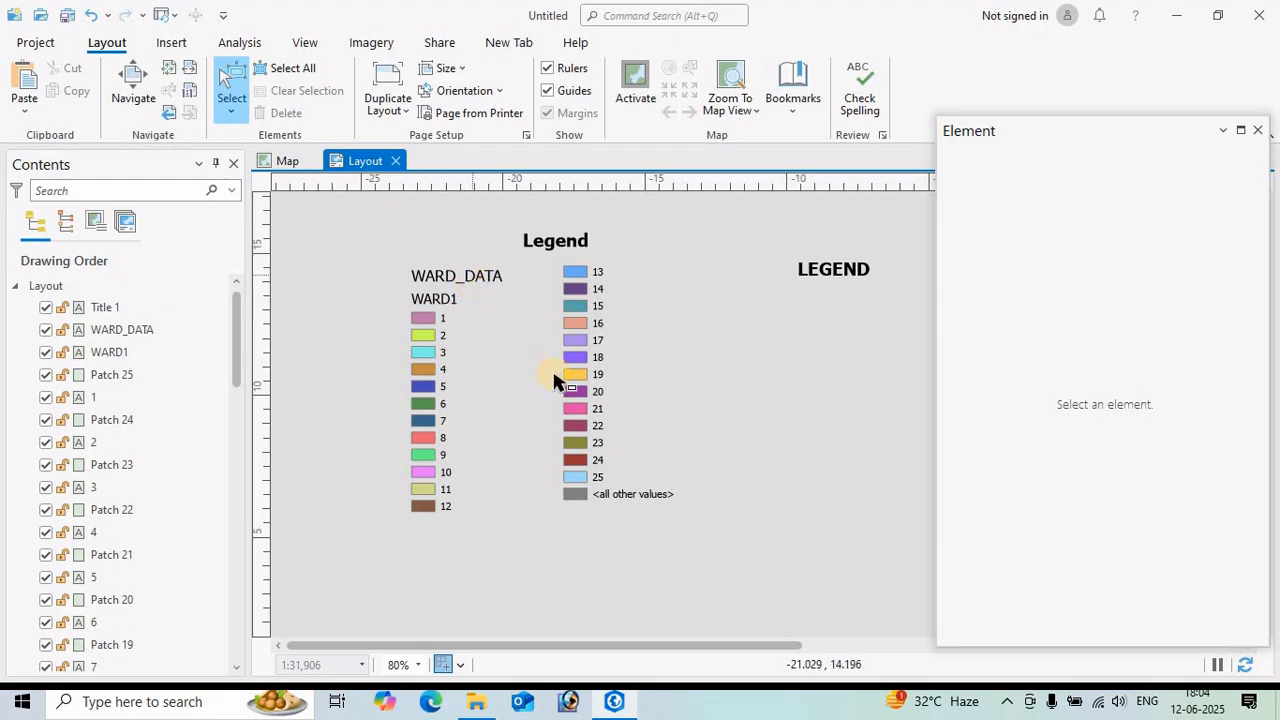
- Delete the <all other values> label and its grey patch from the ungrouped legend
left_click(632, 497)
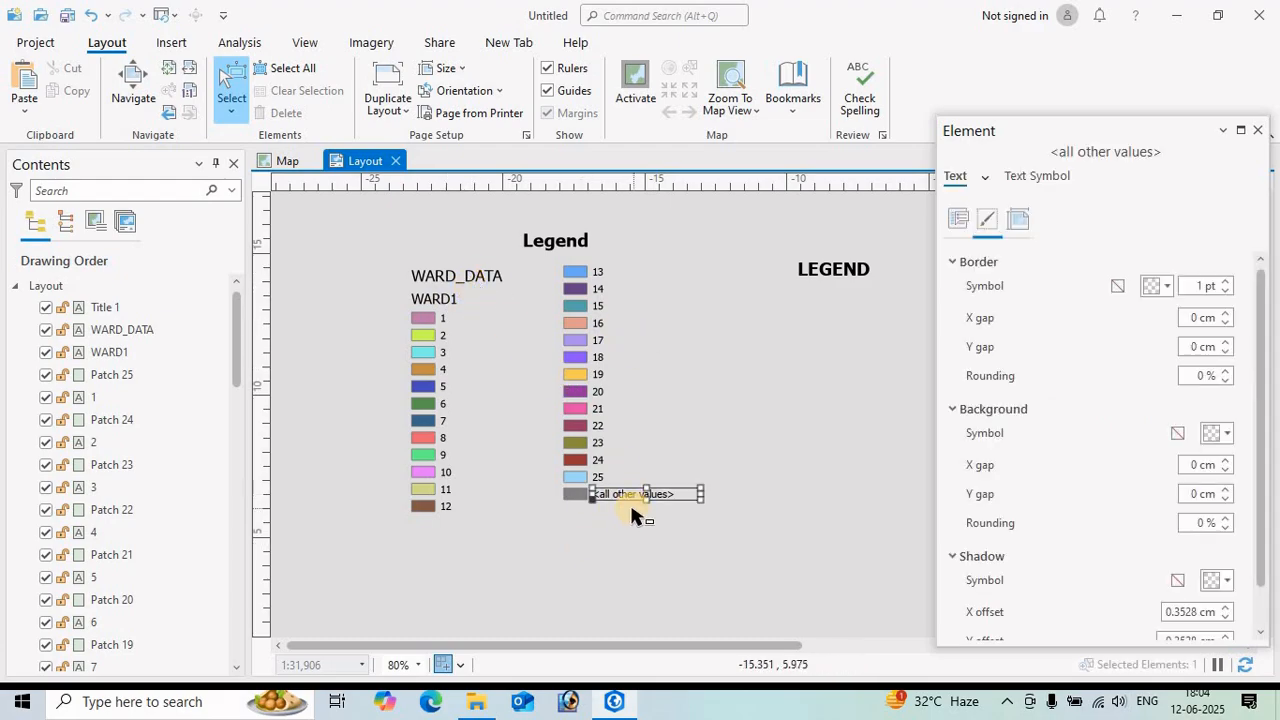
key("Delete")
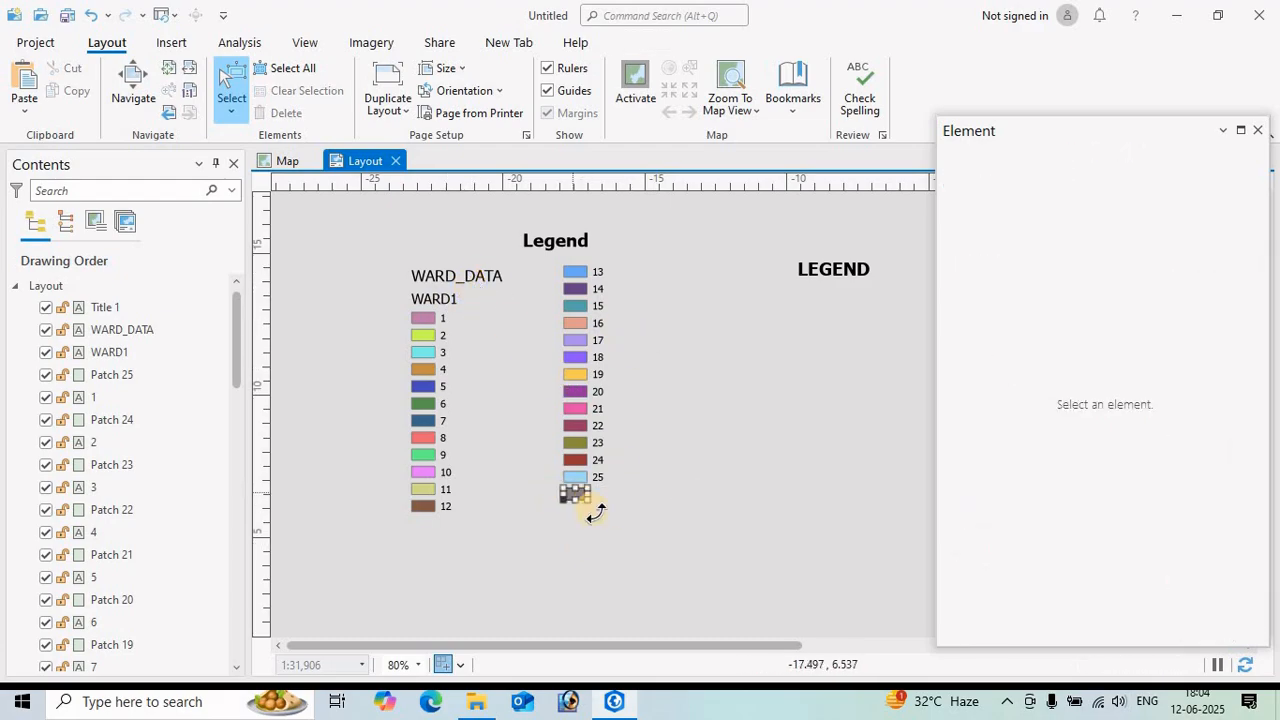
left_click(593, 510)
key("Delete")
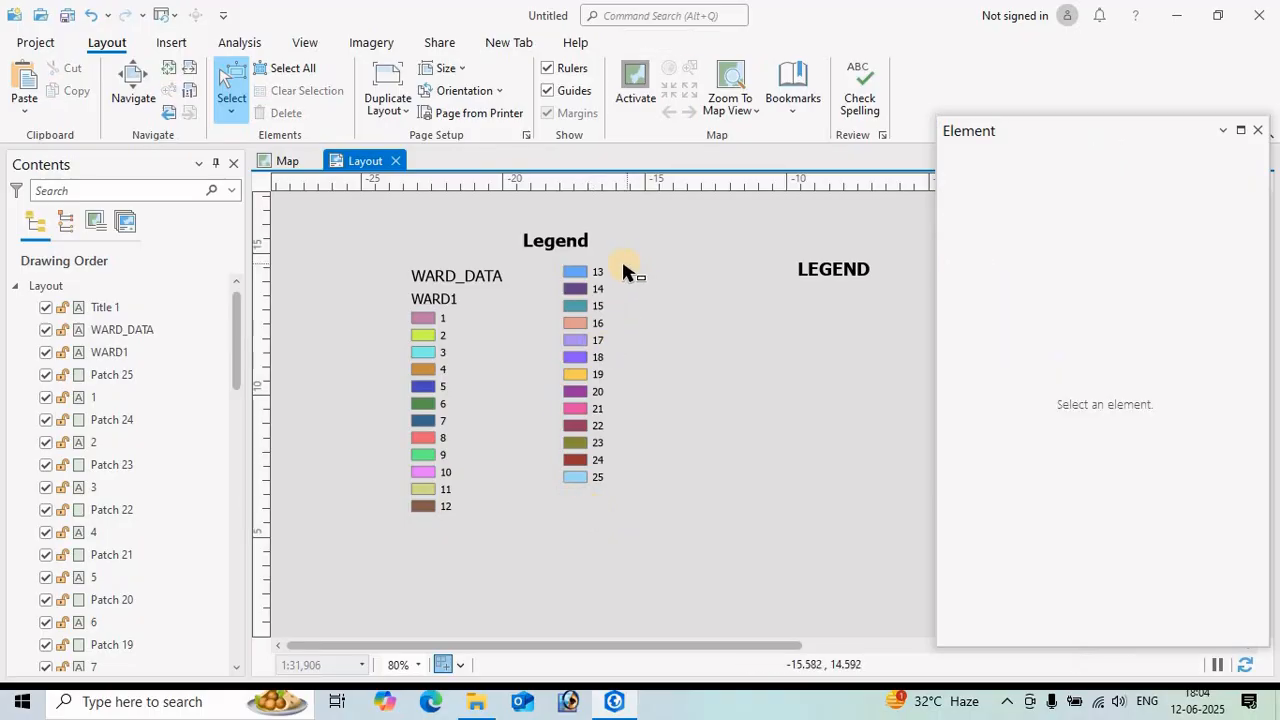
- Move the patches and labels of wards 13 to 25 close beside the column of wards 1 to 12, aligning their first rows
left_click_drag(622, 264, 562, 492)
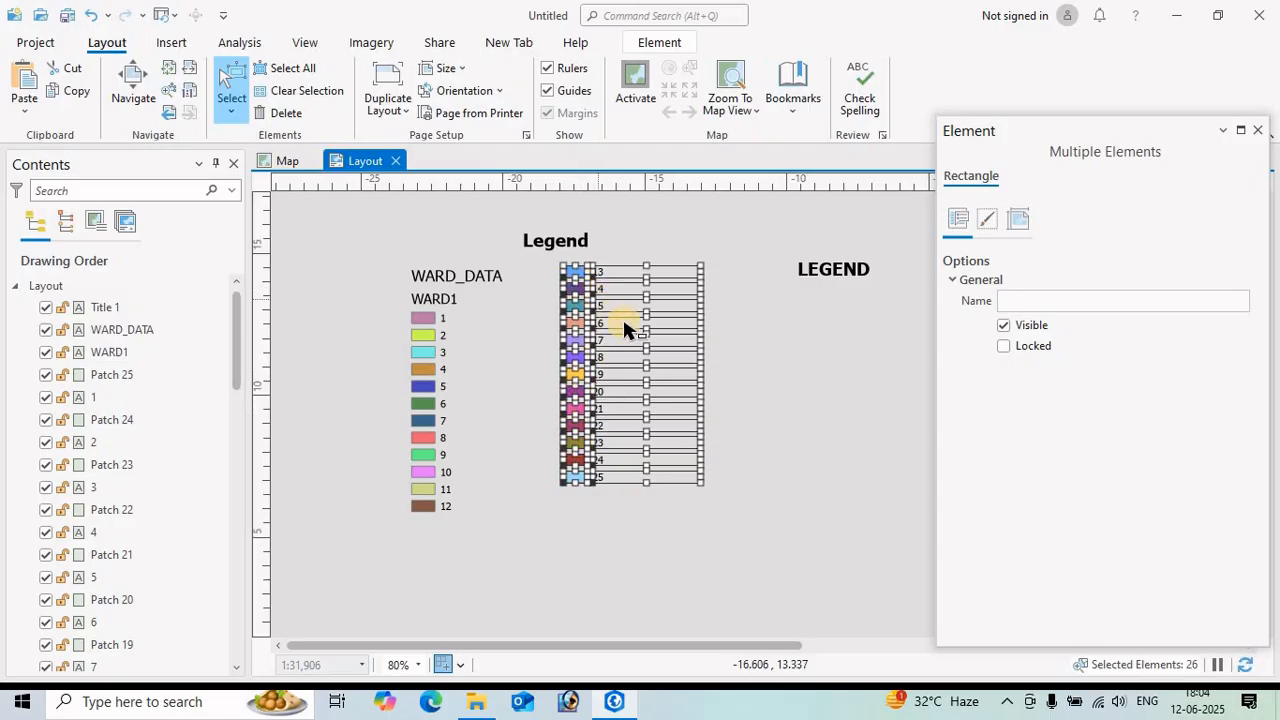
left_click_drag(630, 326, 528, 373)
left_click(714, 329)
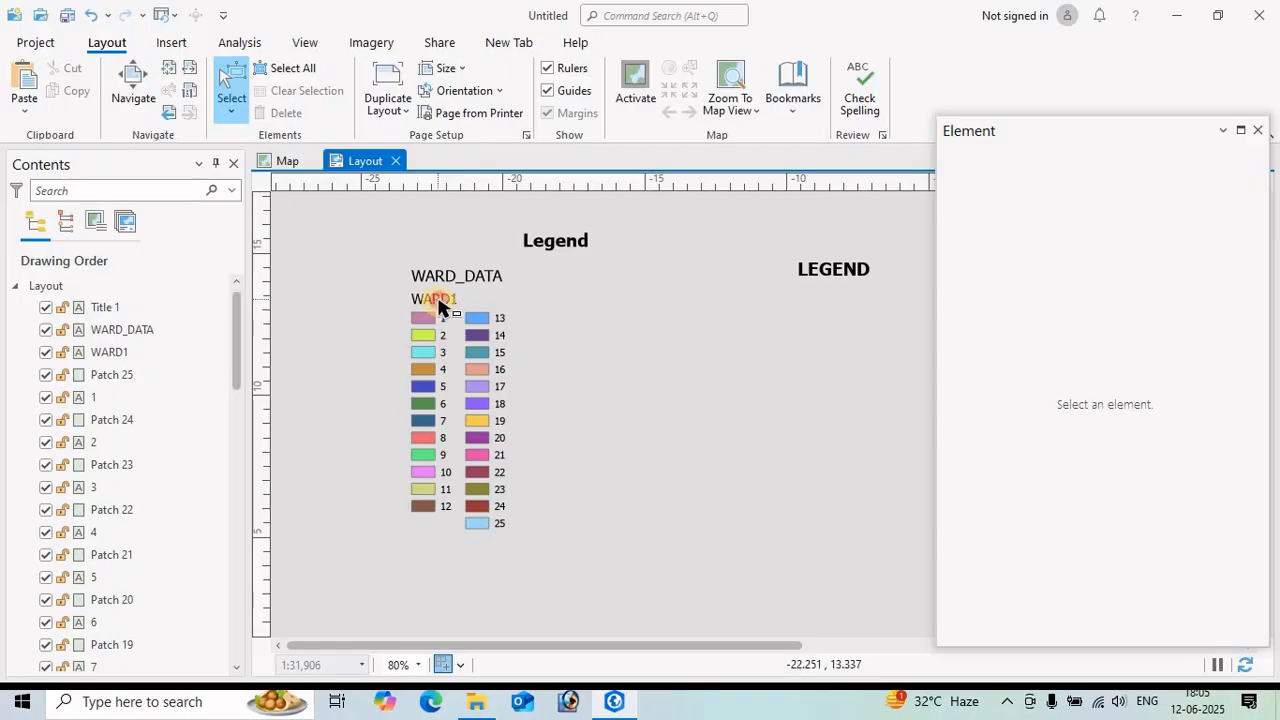
- Delete the WARD_DATA heading from the ungrouped legend
left_click(438, 302)
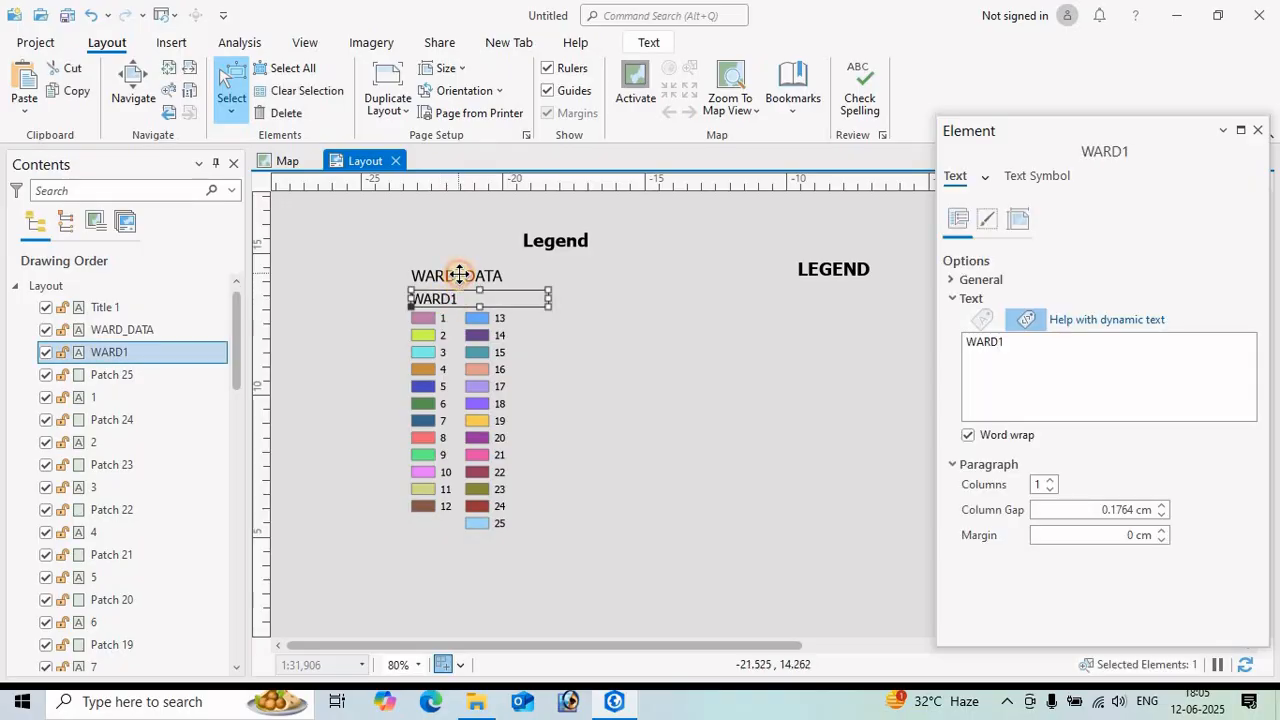
left_click(459, 276)
key("Delete")
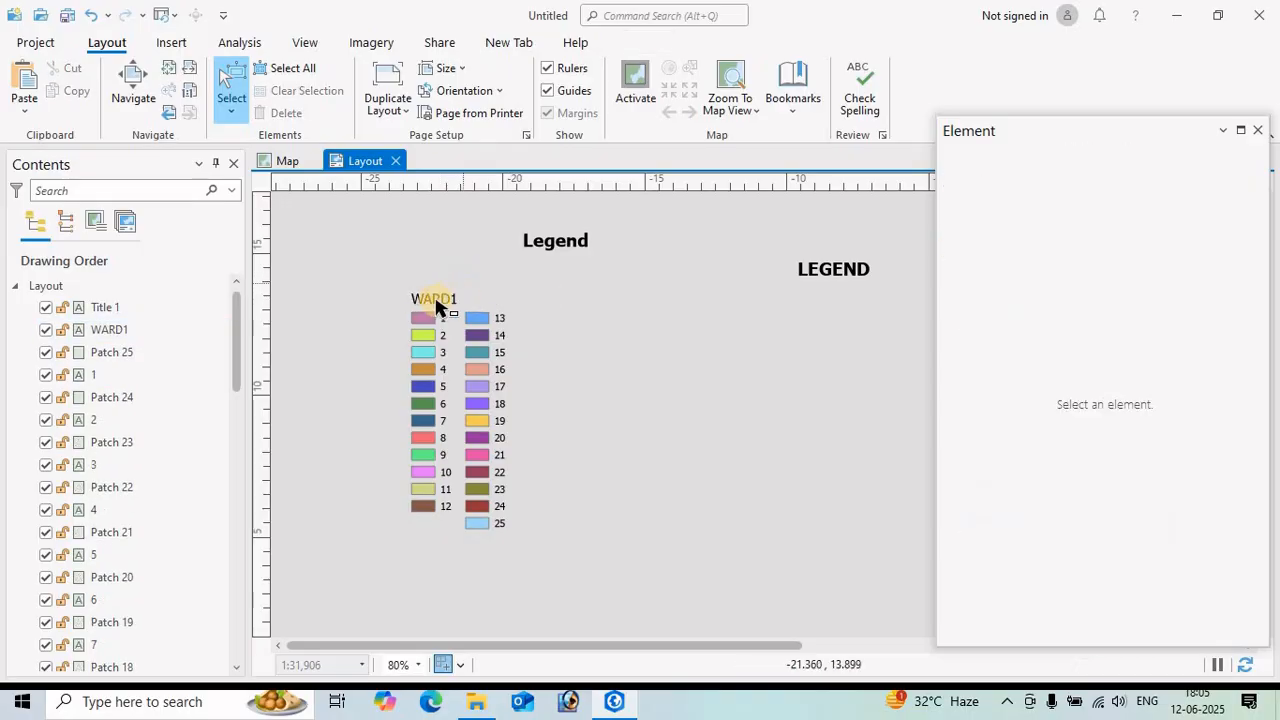
- Change the WARD1 heading to Ward No and centre it above the two ward columns
left_click(431, 298)
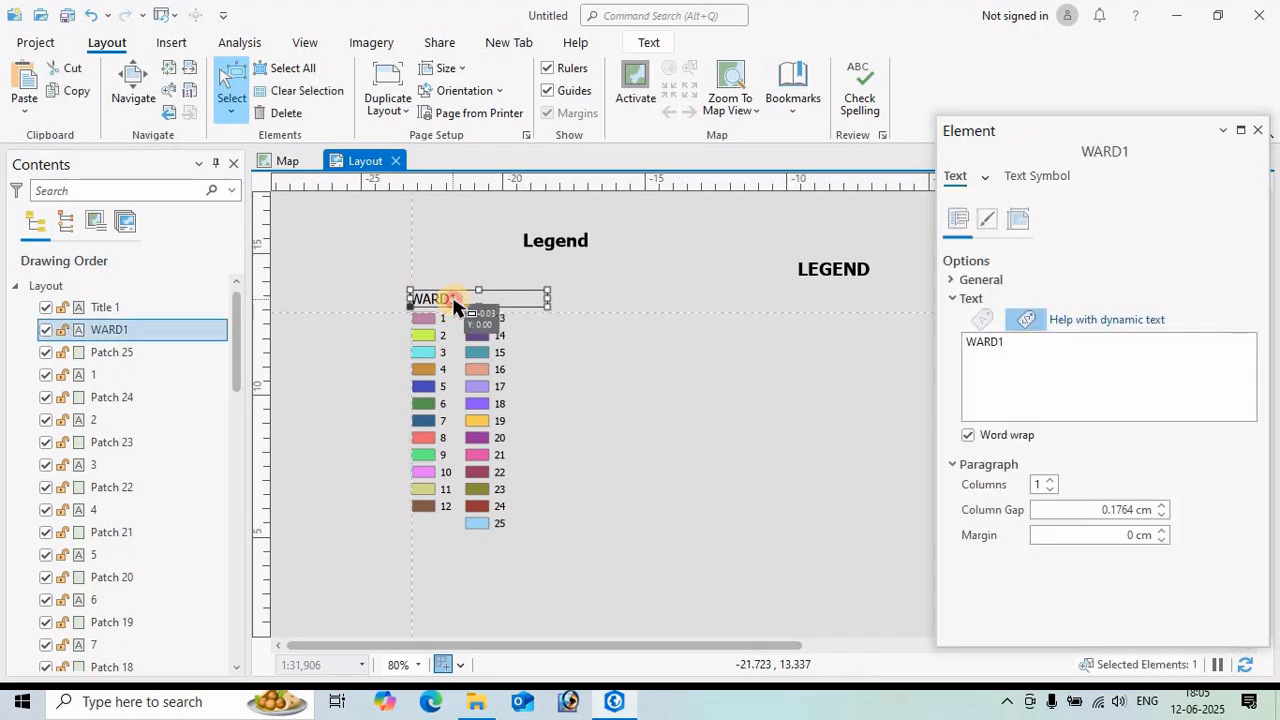
double_click(453, 300)
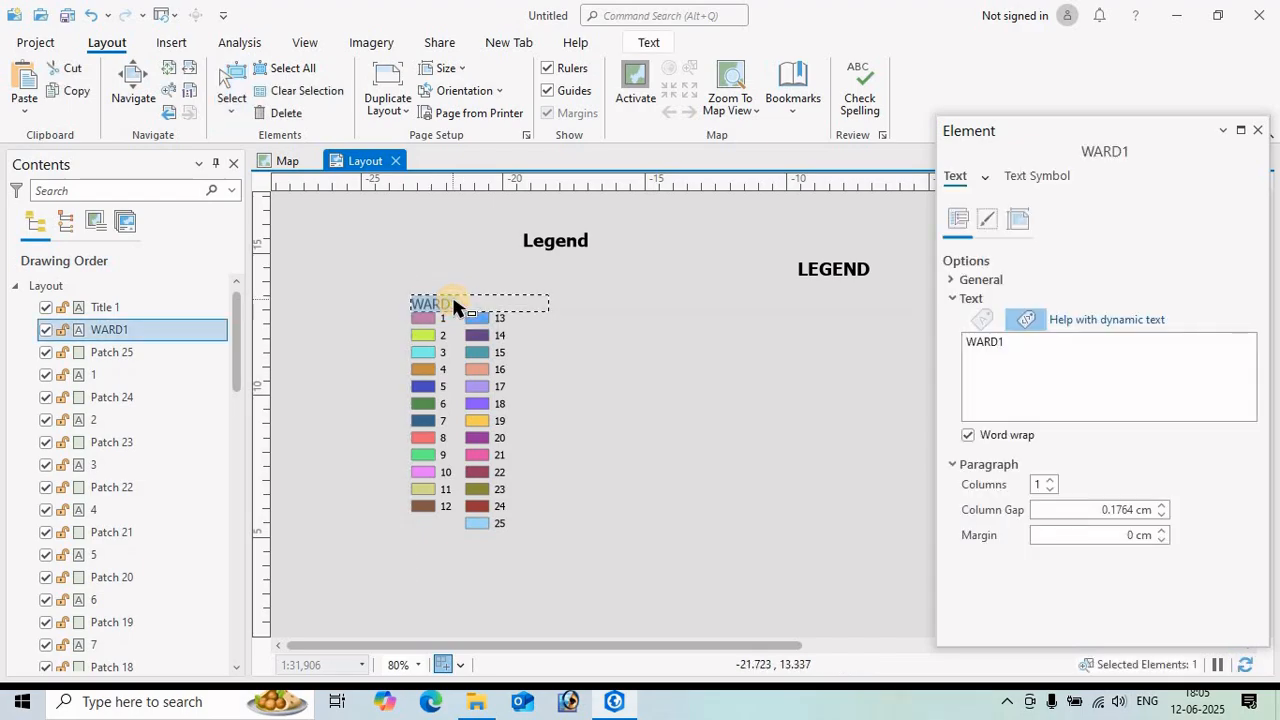
left_click(1015, 340)
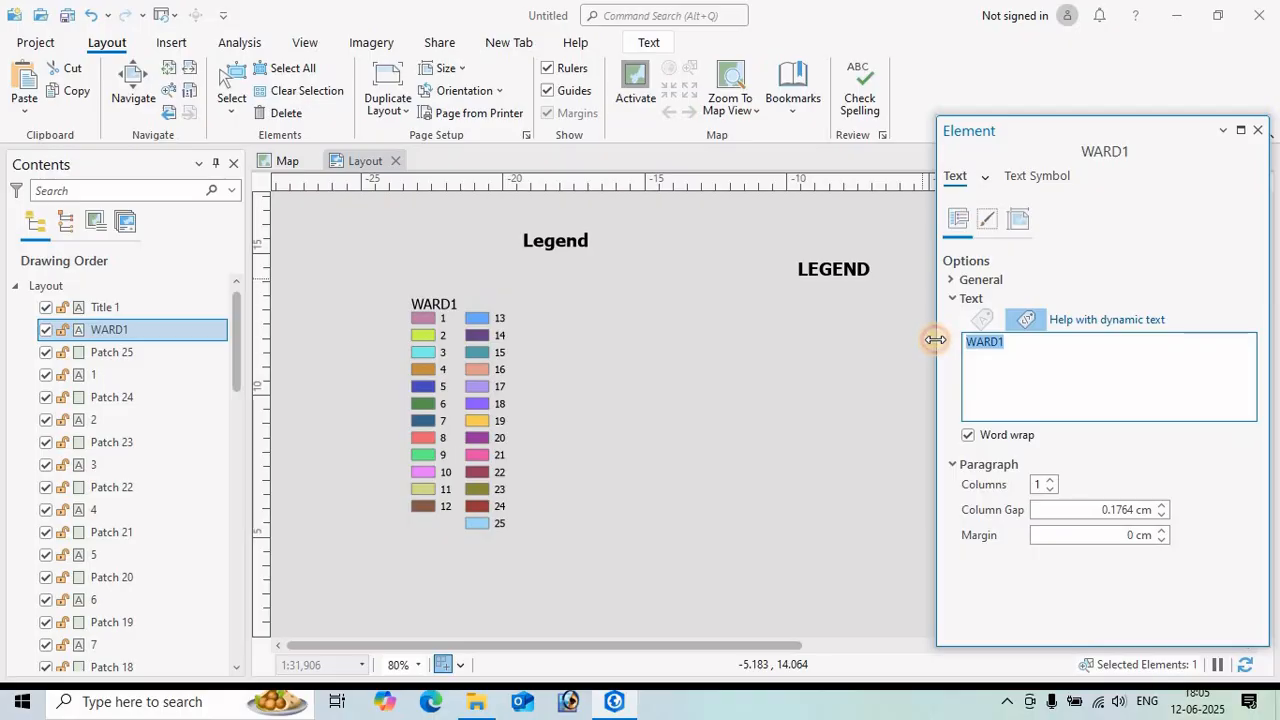
type("W")
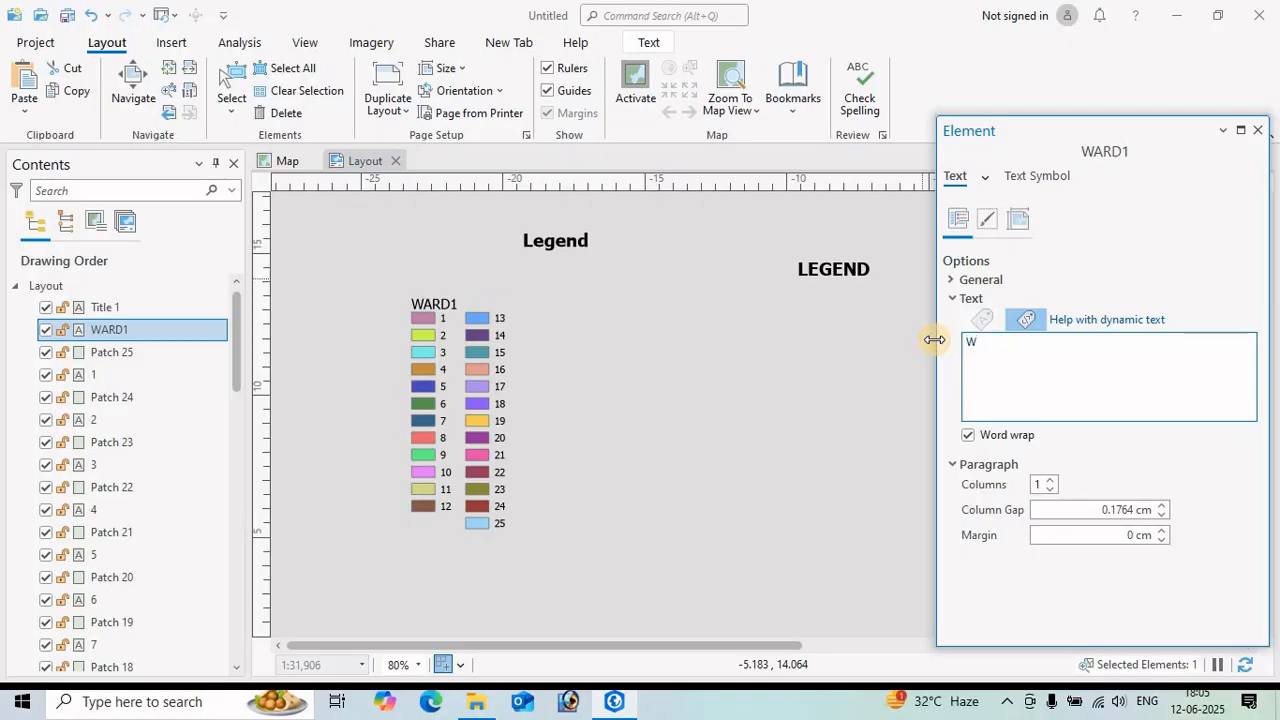
type("ard No")
left_click_drag(472, 300, 477, 290)
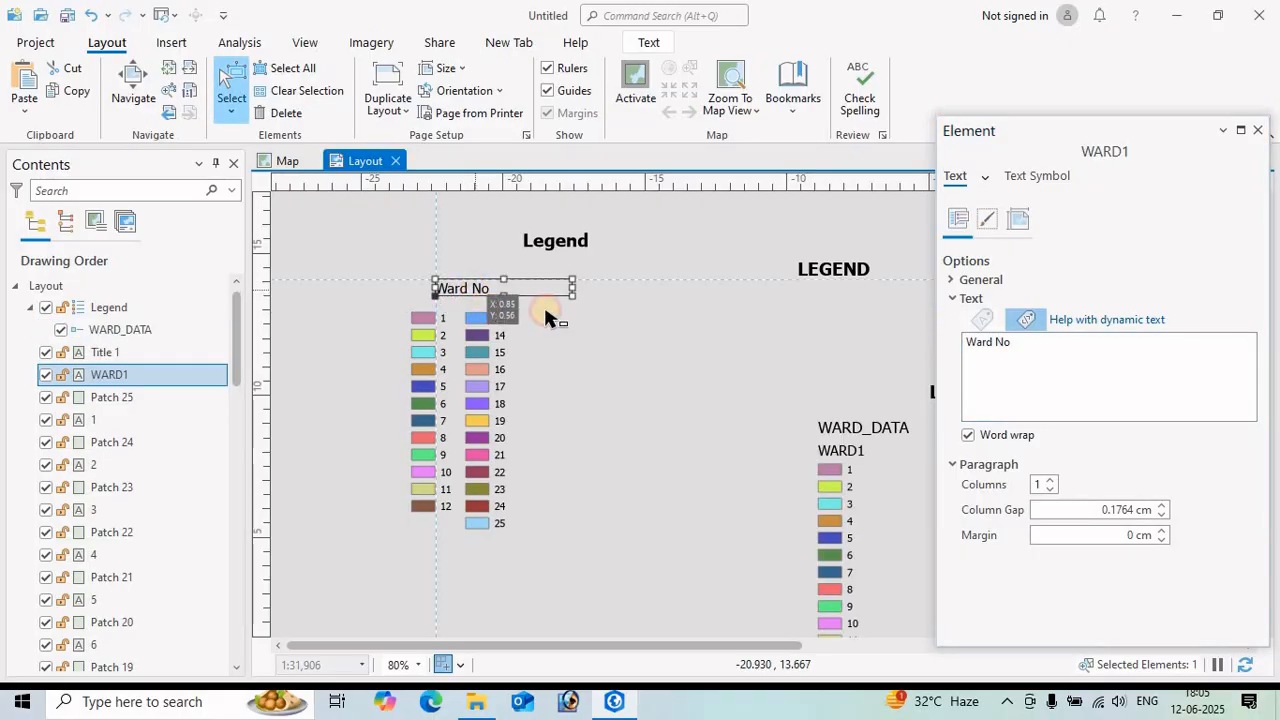
- Move the Legend title directly above the Ward No heading and change its text to LEGEND
left_click(565, 242)
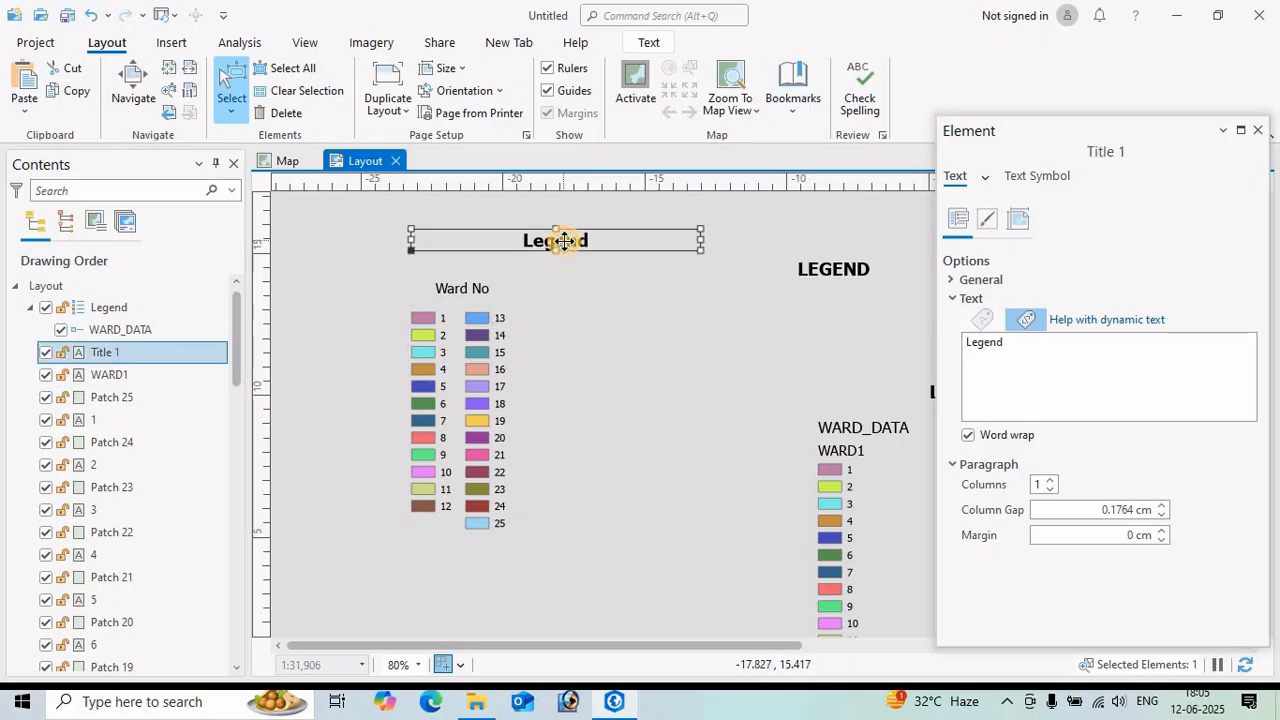
left_click_drag(554, 242, 457, 263)
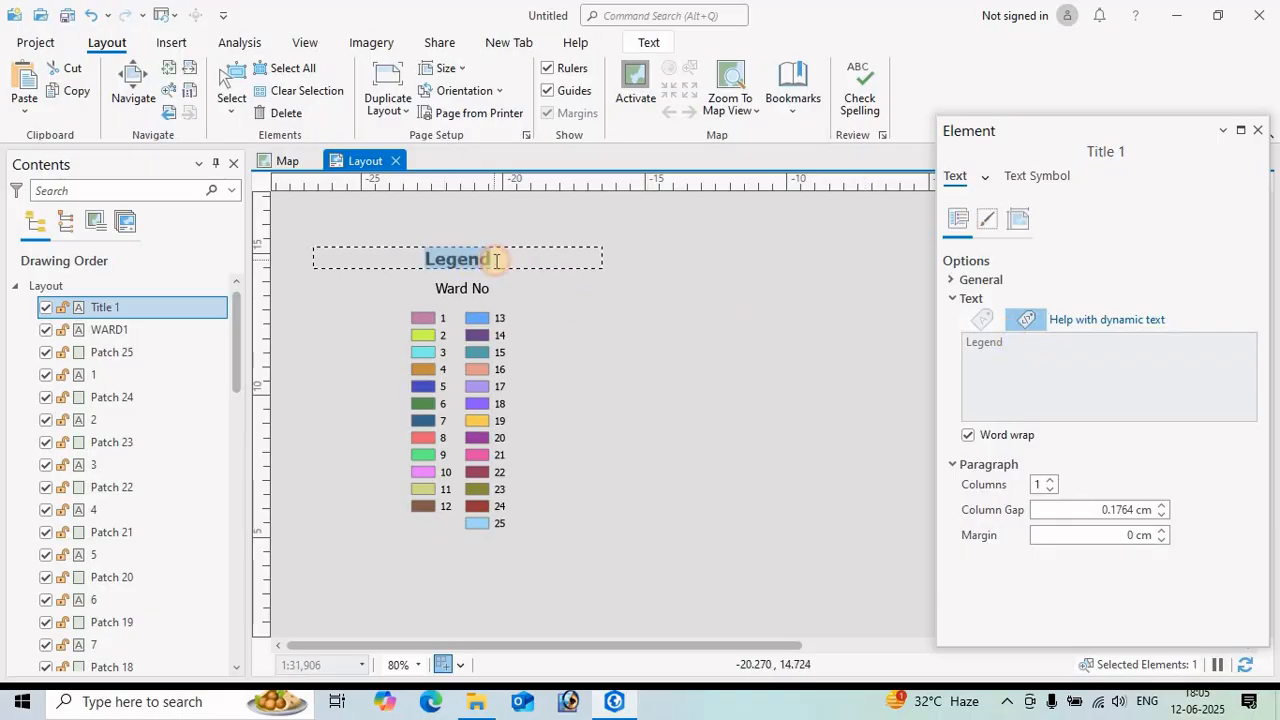
left_click(366, 257)
left_click(1027, 345)
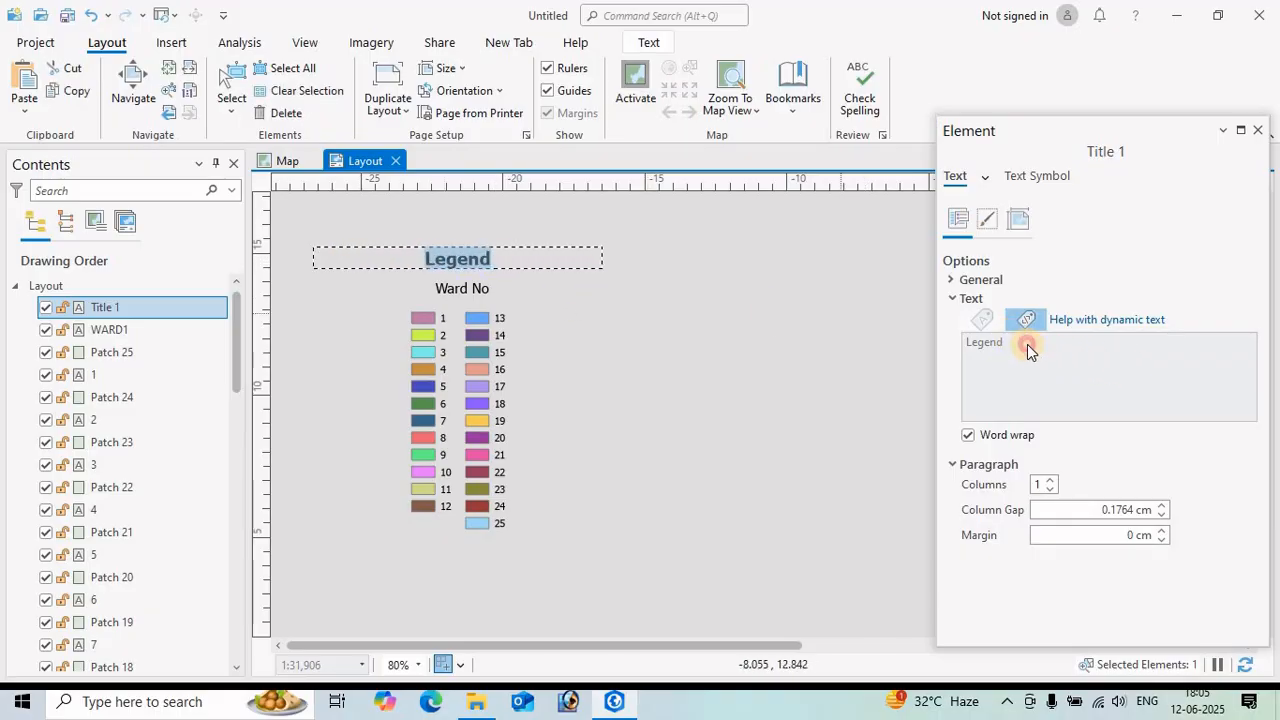
left_click(1015, 339)
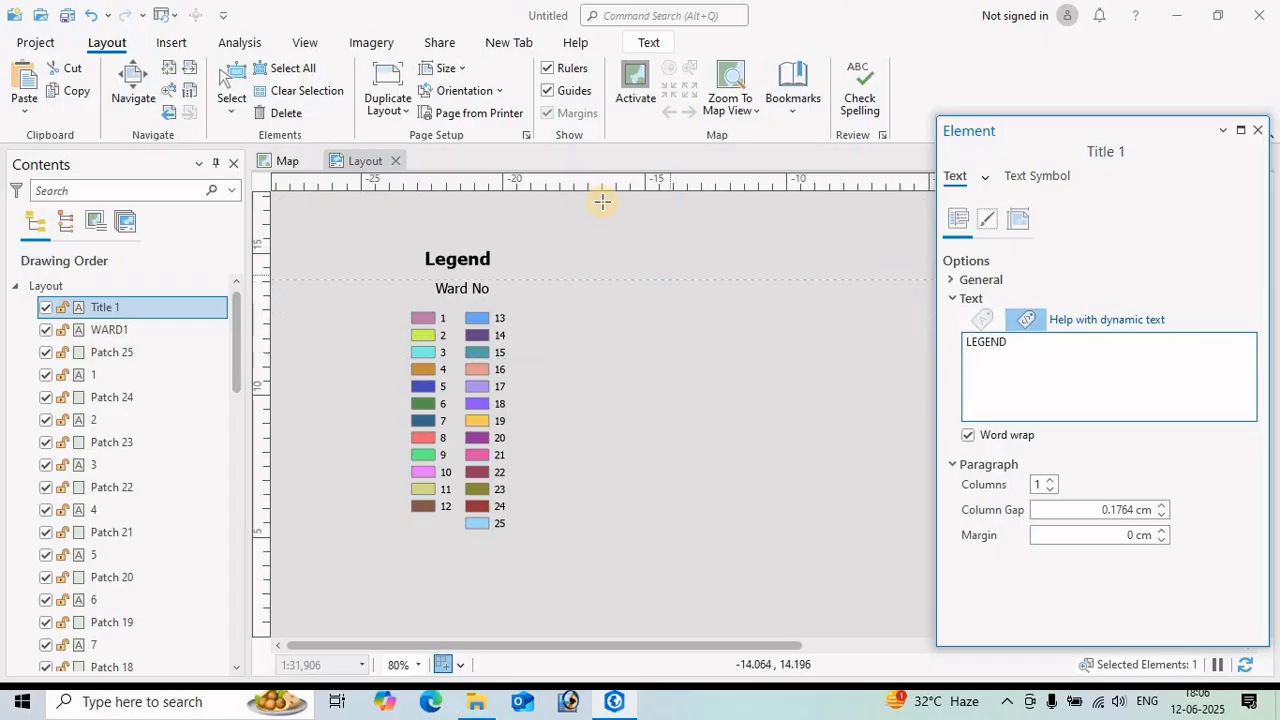
left_click(231, 88)
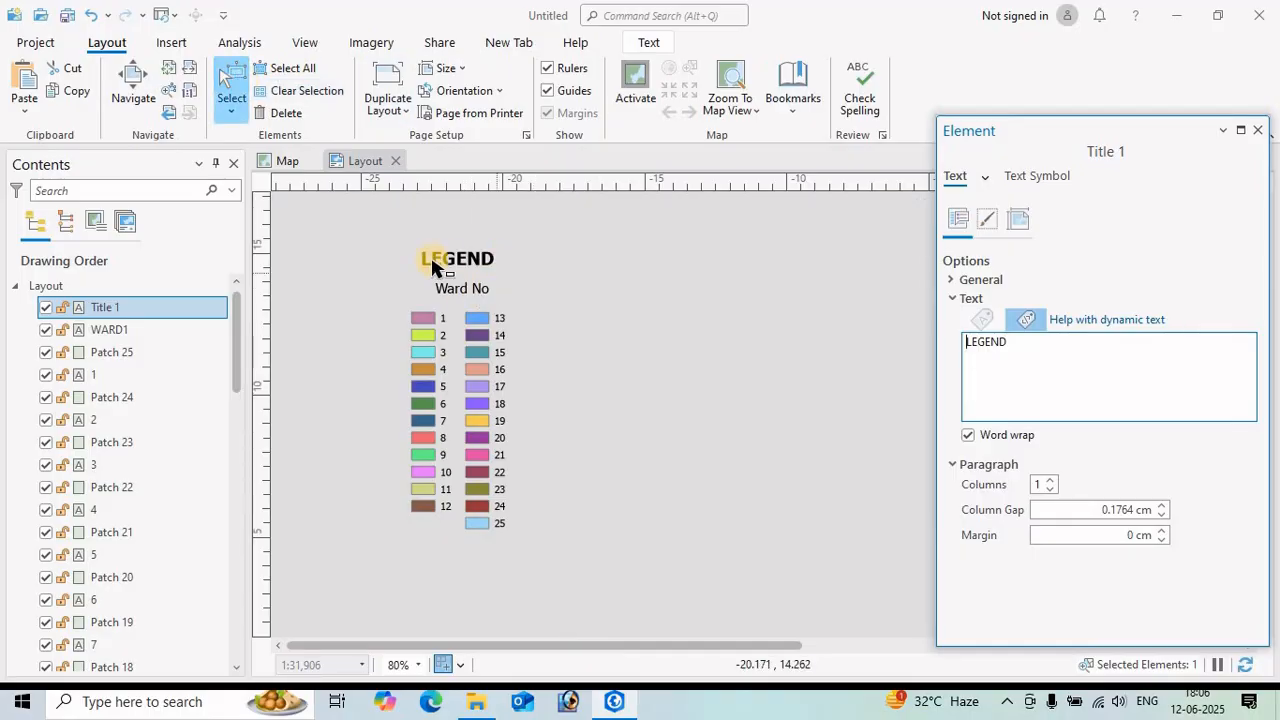
- Move the LEGEND title down so it sits closer to the Ward No heading
left_click(447, 262)
left_click_drag(450, 258, 457, 267)
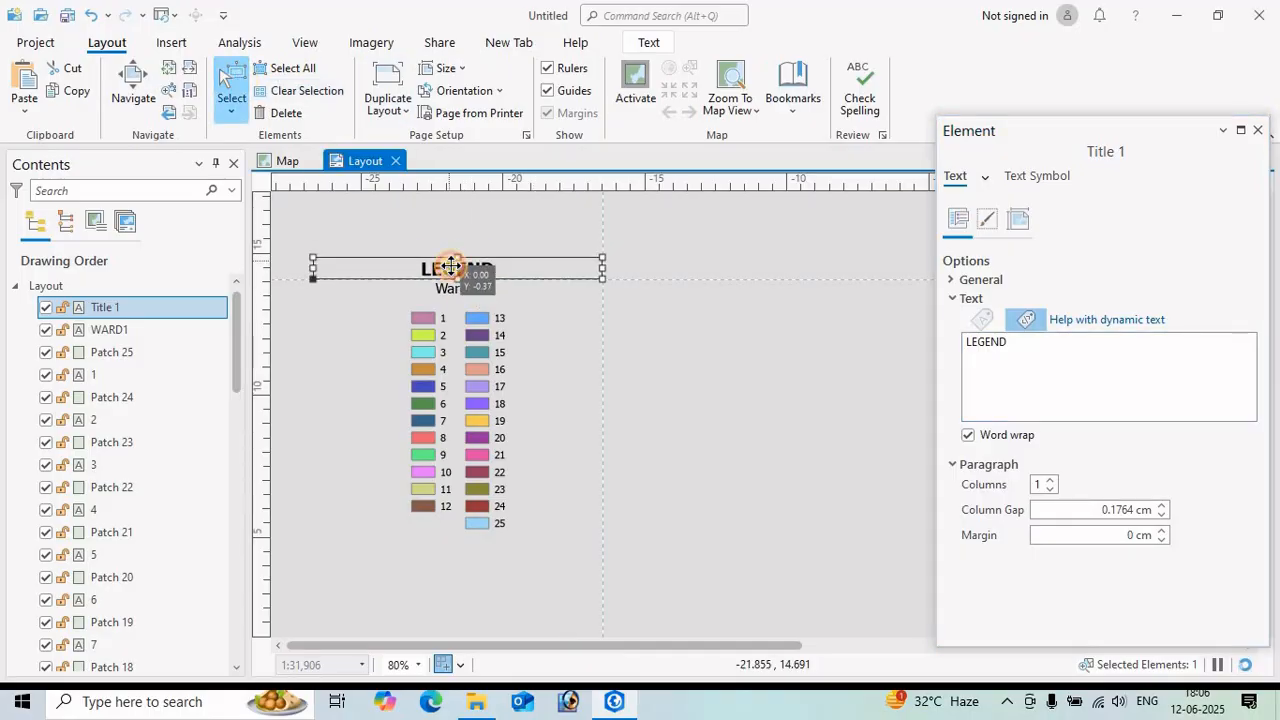
left_click(612, 292)
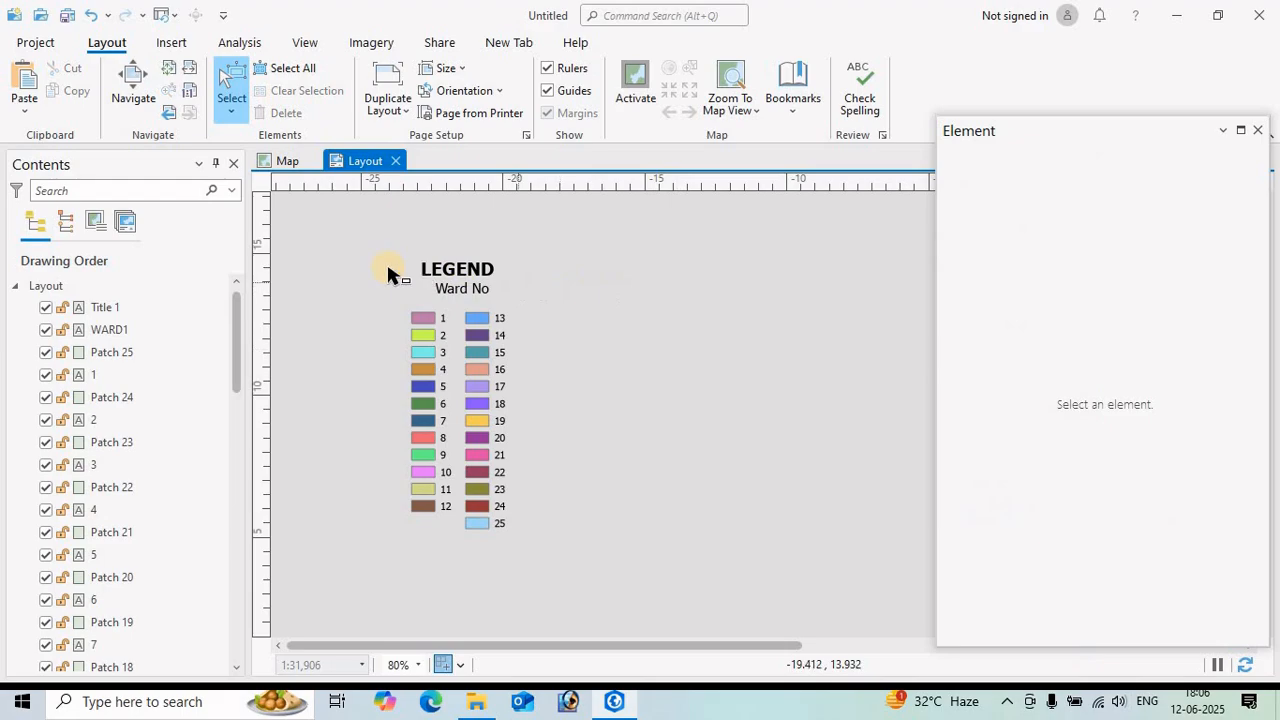
- Group the LEGEND title, the Ward No heading and all ward patches and labels into one element
left_click_drag(318, 224, 601, 553)
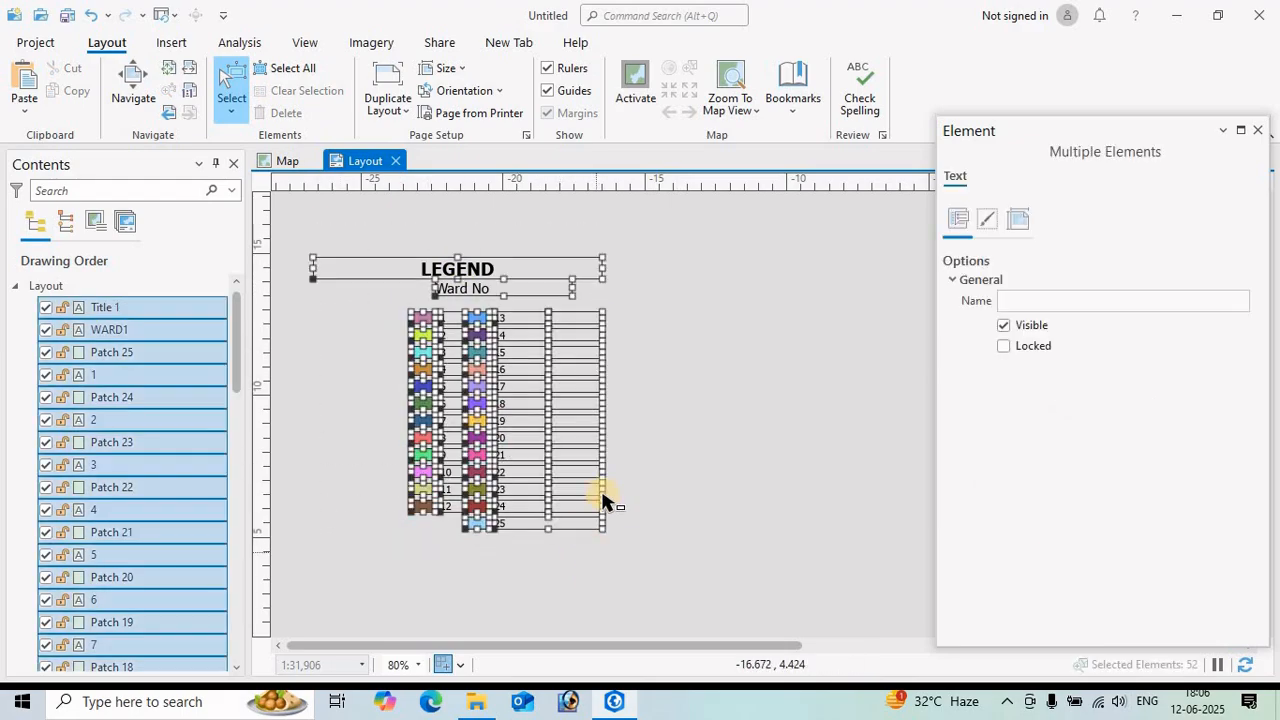
right_click(517, 356)
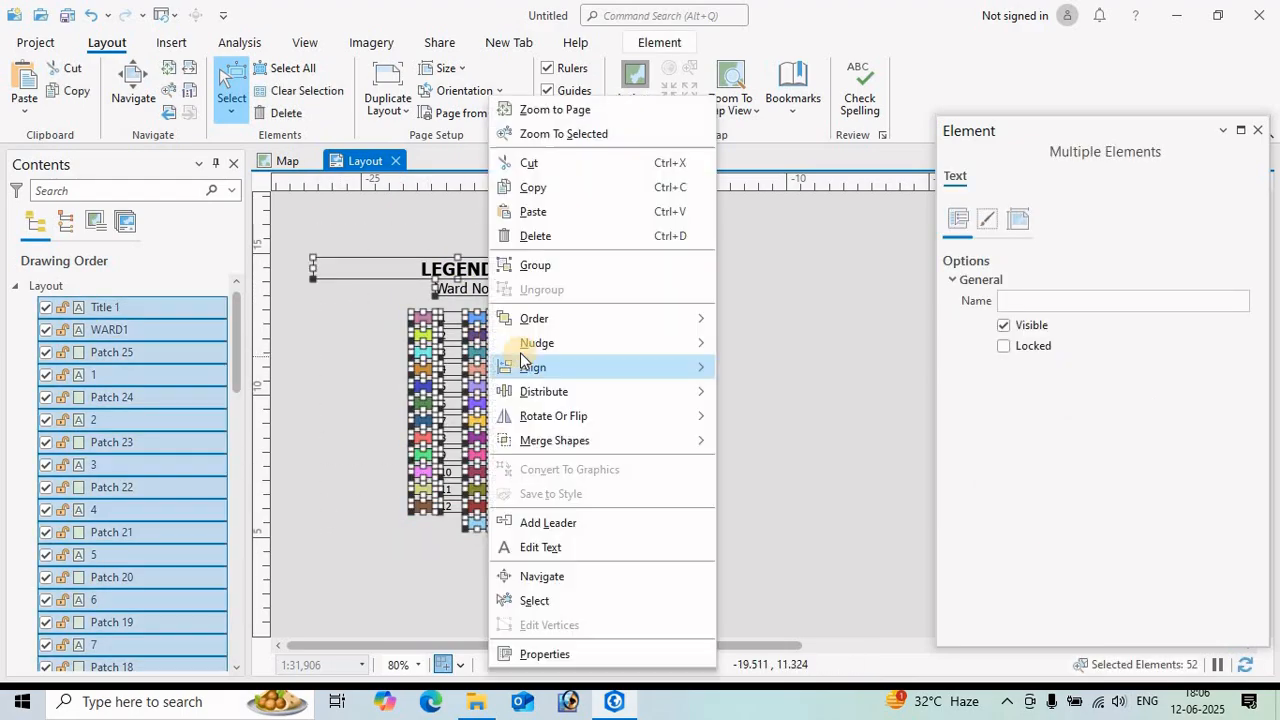
left_click(540, 266)
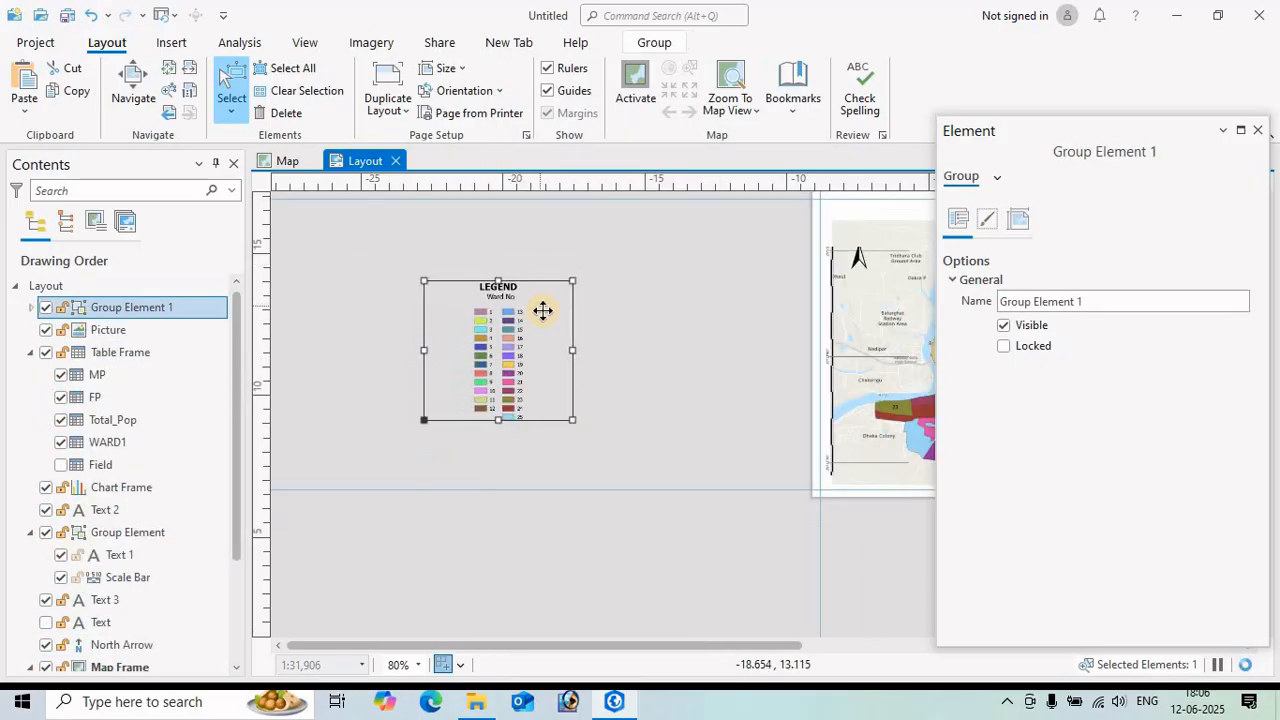
- Move the grouped legend onto the map below the north arrow and shrink it slightly to fit beside the wards
scroll(543, 311, "down", 3)
left_click_drag(514, 334, 707, 325)
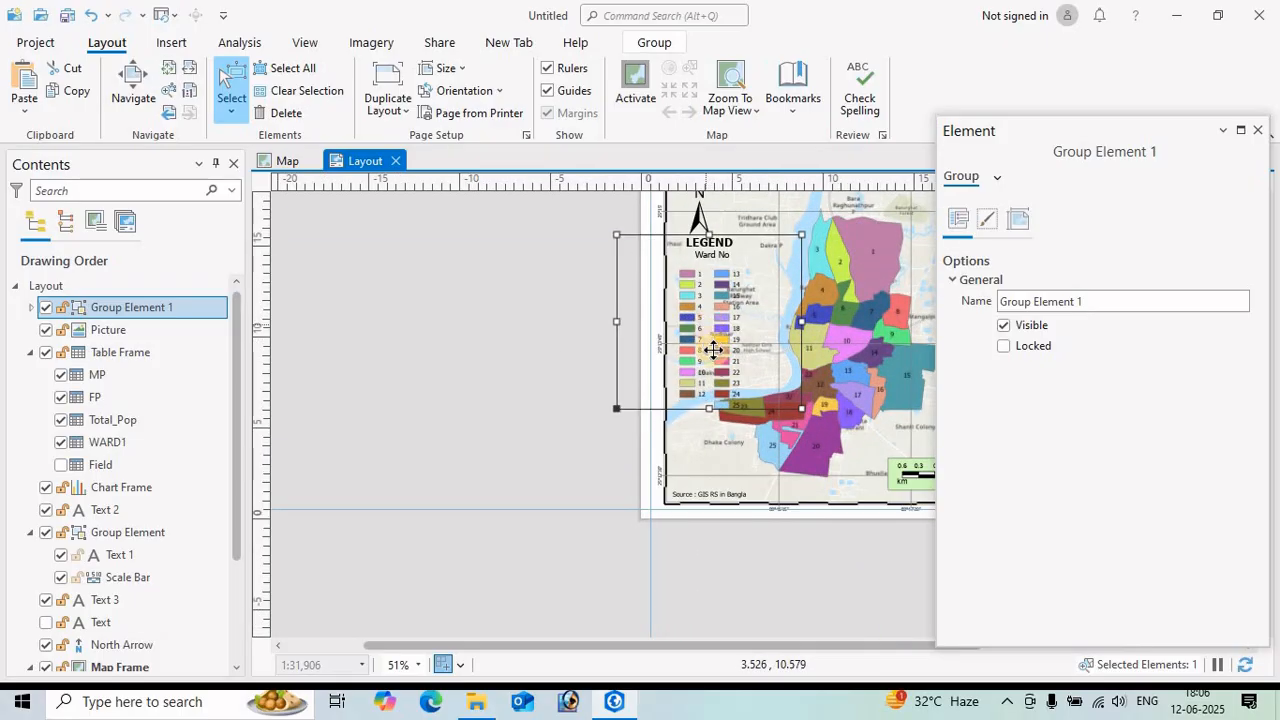
mouse_move(793, 245)
left_mouse_down()
mouse_move(828, 256)
mouse_move(776, 258)
left_mouse_up()
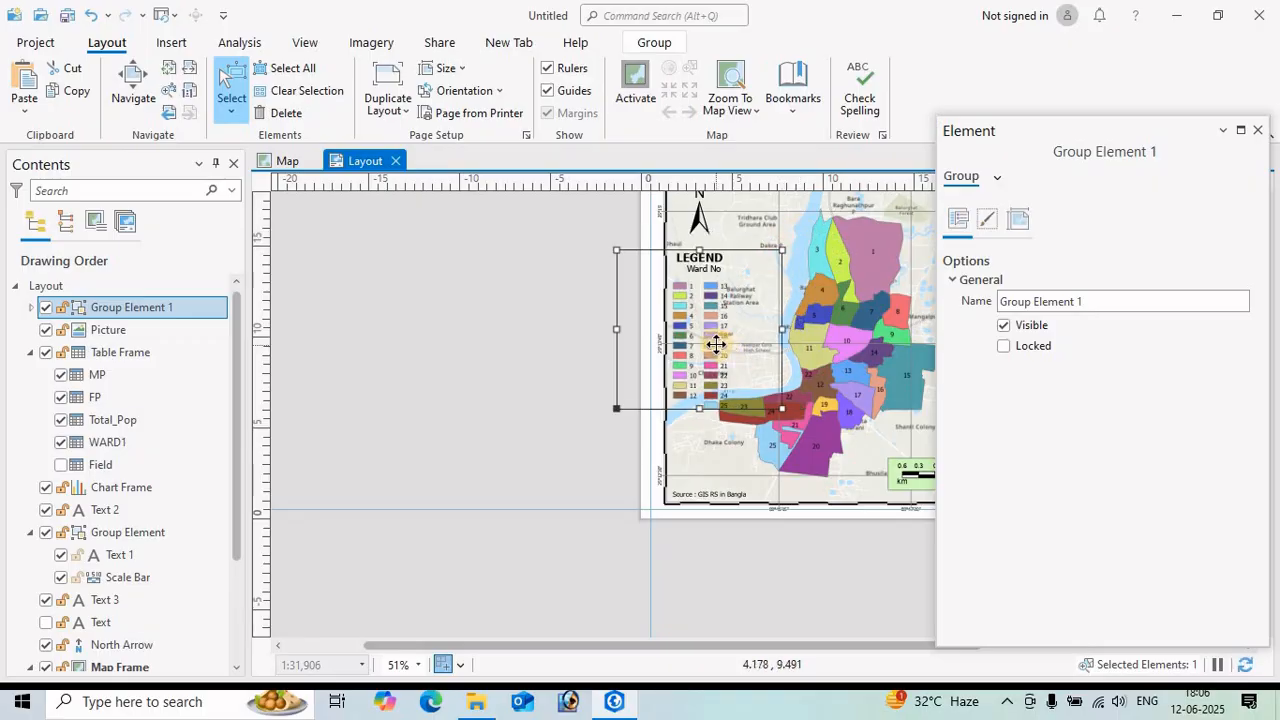
left_click(817, 463)
left_click_drag(817, 463, 569, 550)
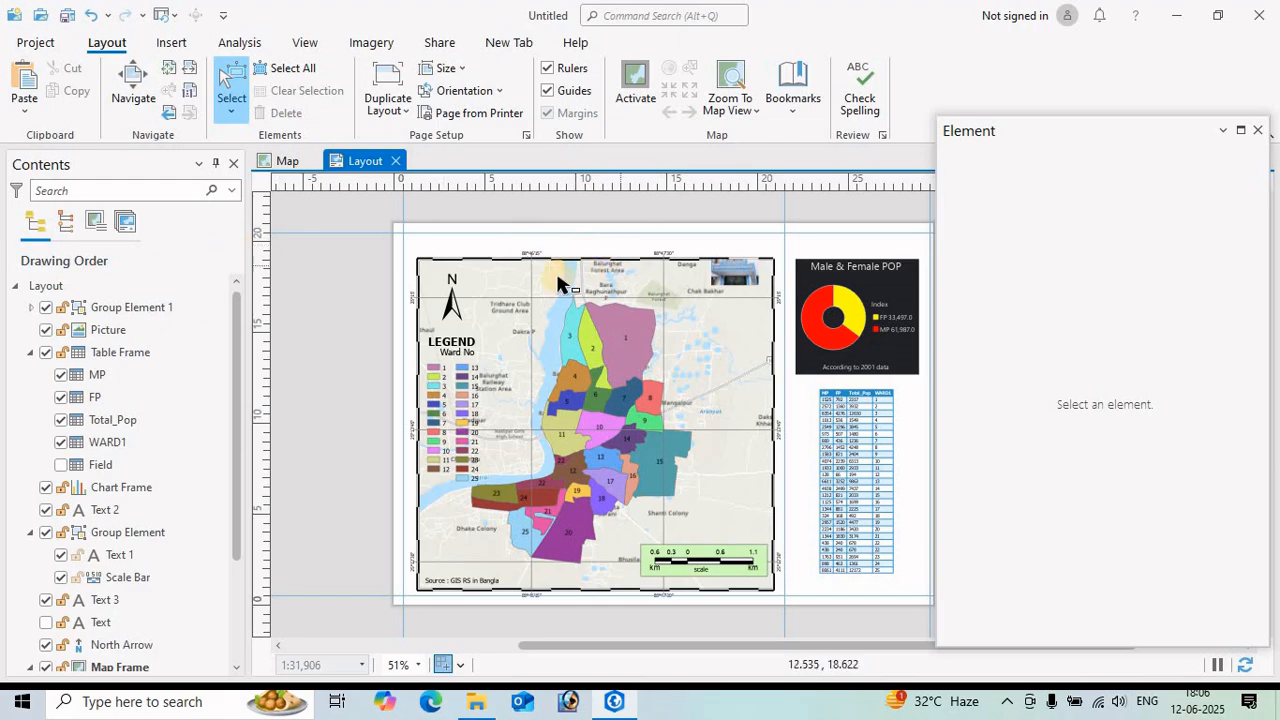
- Add a text element reading BALURGHAT and place it in the page margin above the map frame
left_click(171, 42)
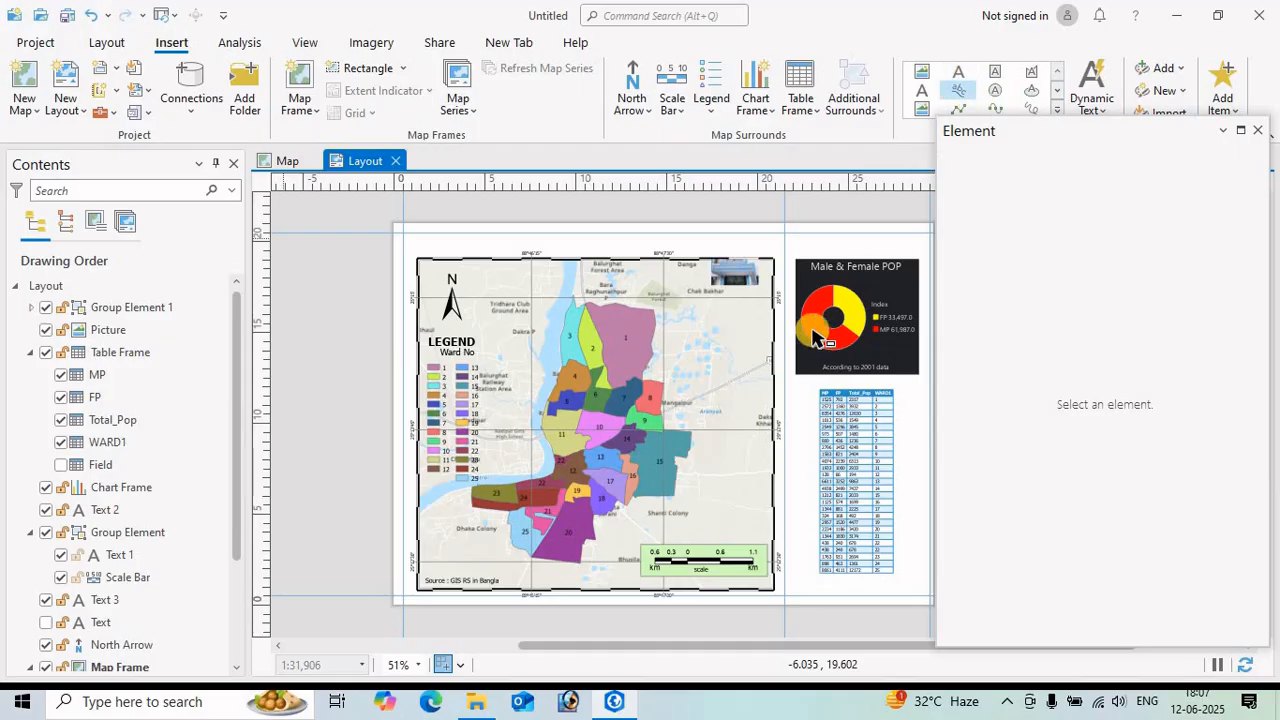
left_click(1057, 112)
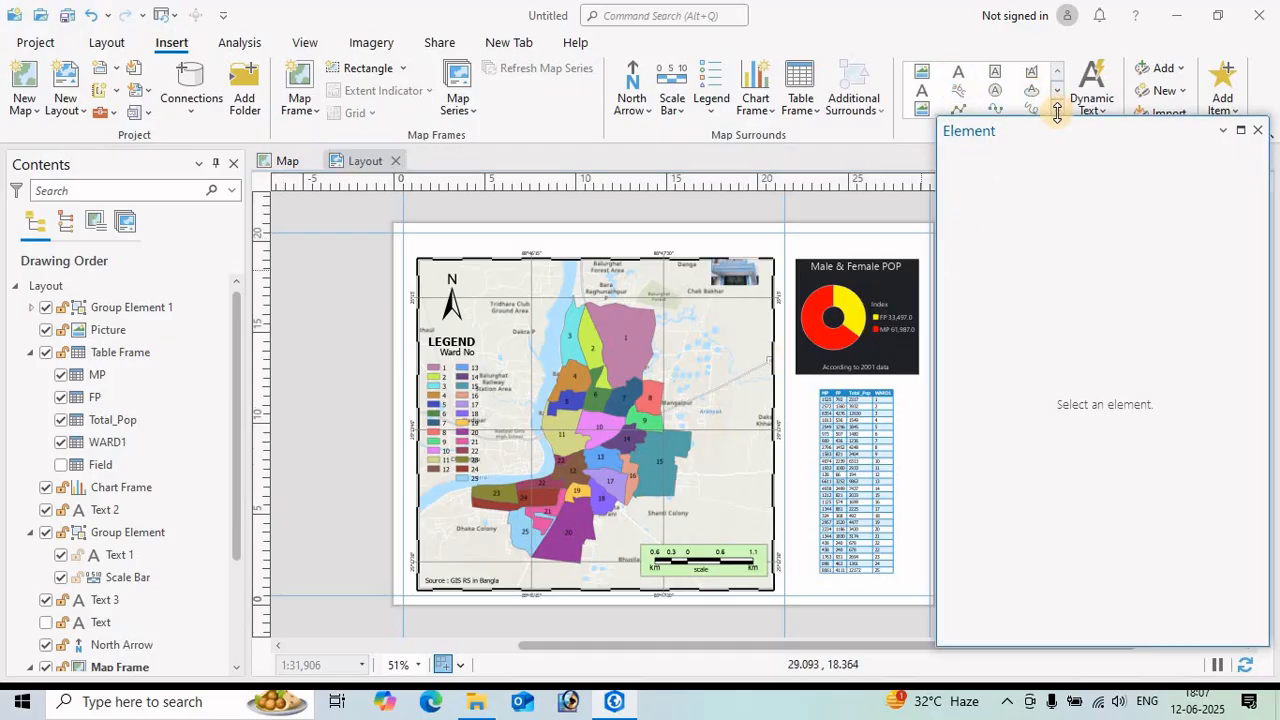
left_click(1258, 131)
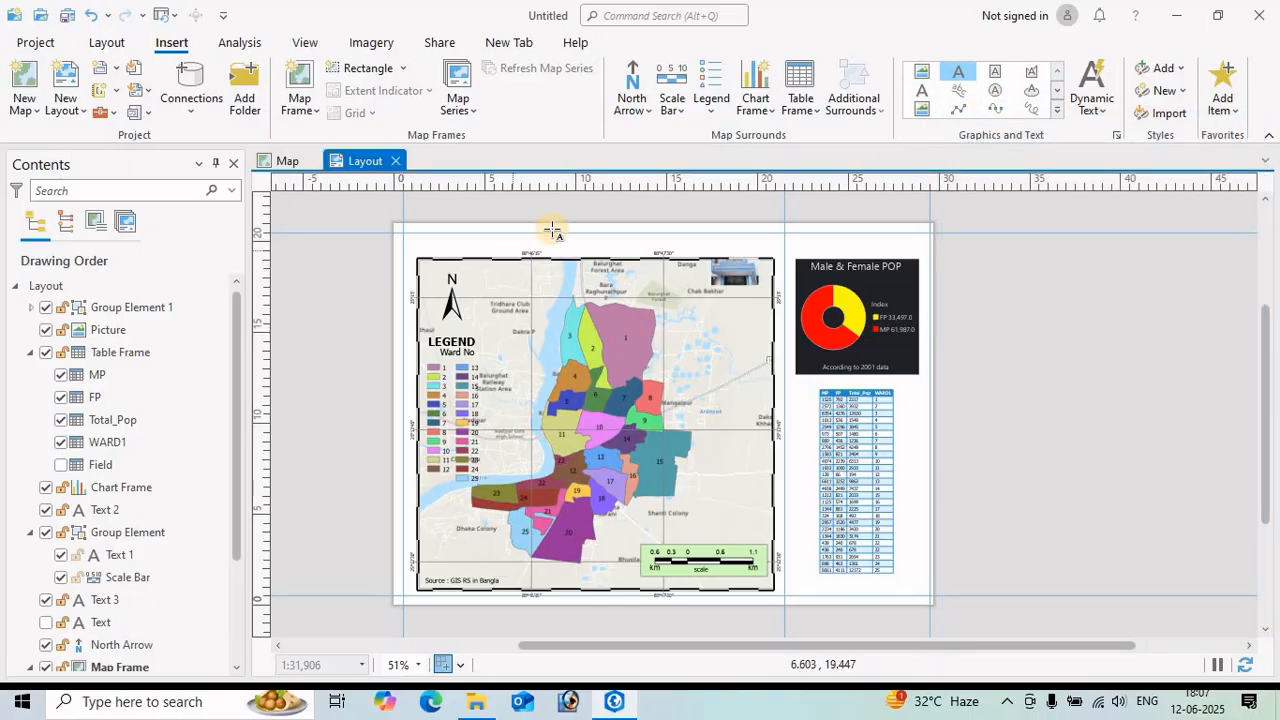
left_click(660, 289)
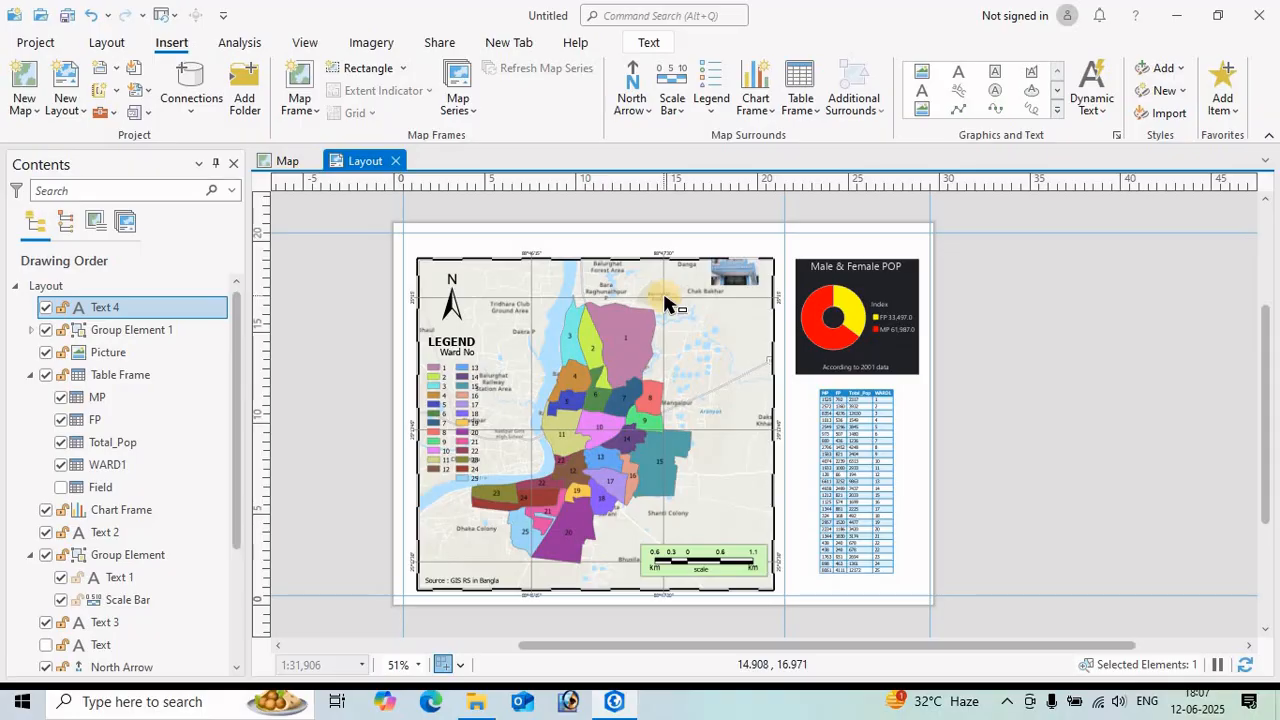
left_click(106, 42)
left_click(231, 90)
left_click(600, 221)
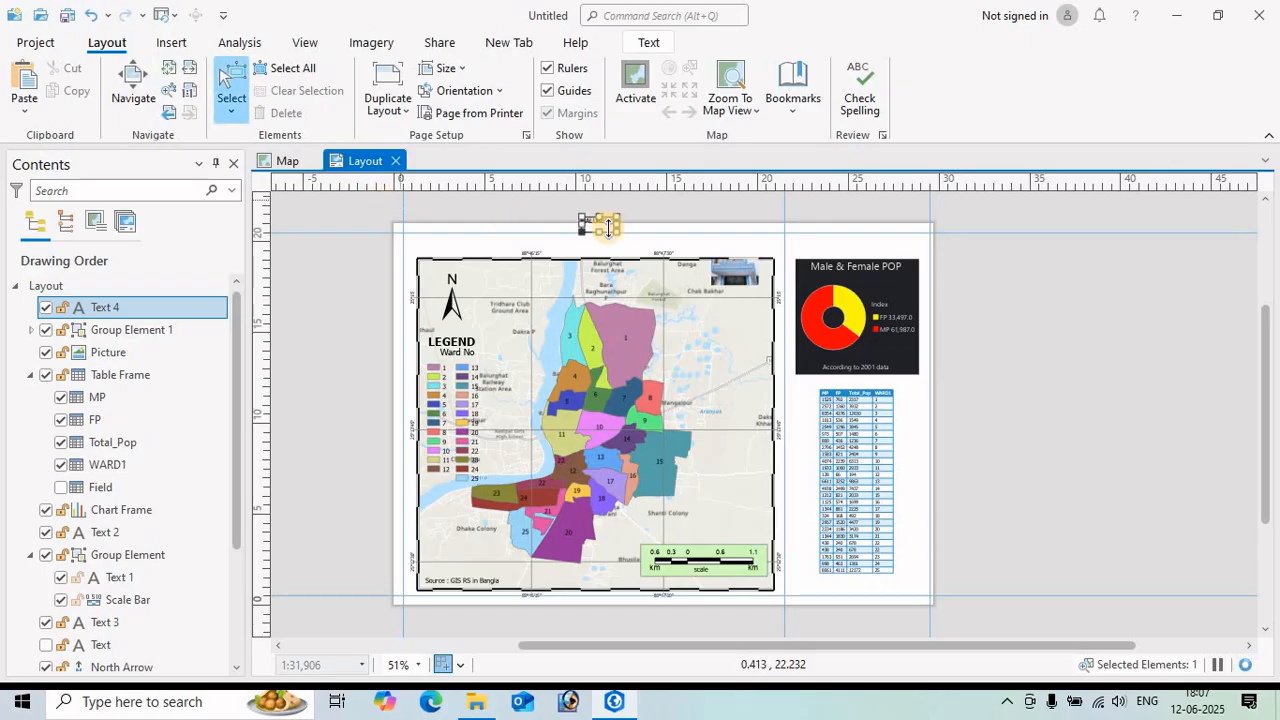
mouse_move(606, 236)
left_mouse_down()
mouse_move(597, 246)
mouse_move(613, 239)
left_mouse_up()
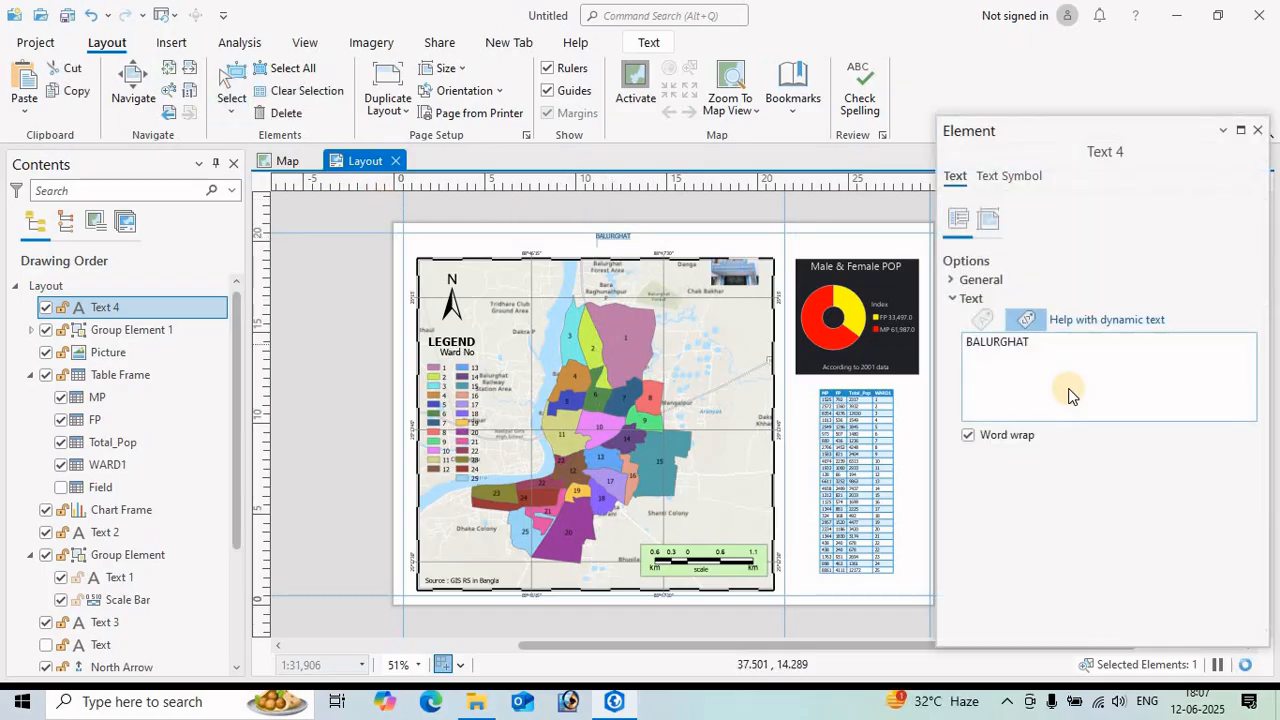
- Format the BALURGHAT title in the Wide Latin font at 20 pt and apply the change
left_click(1048, 355)
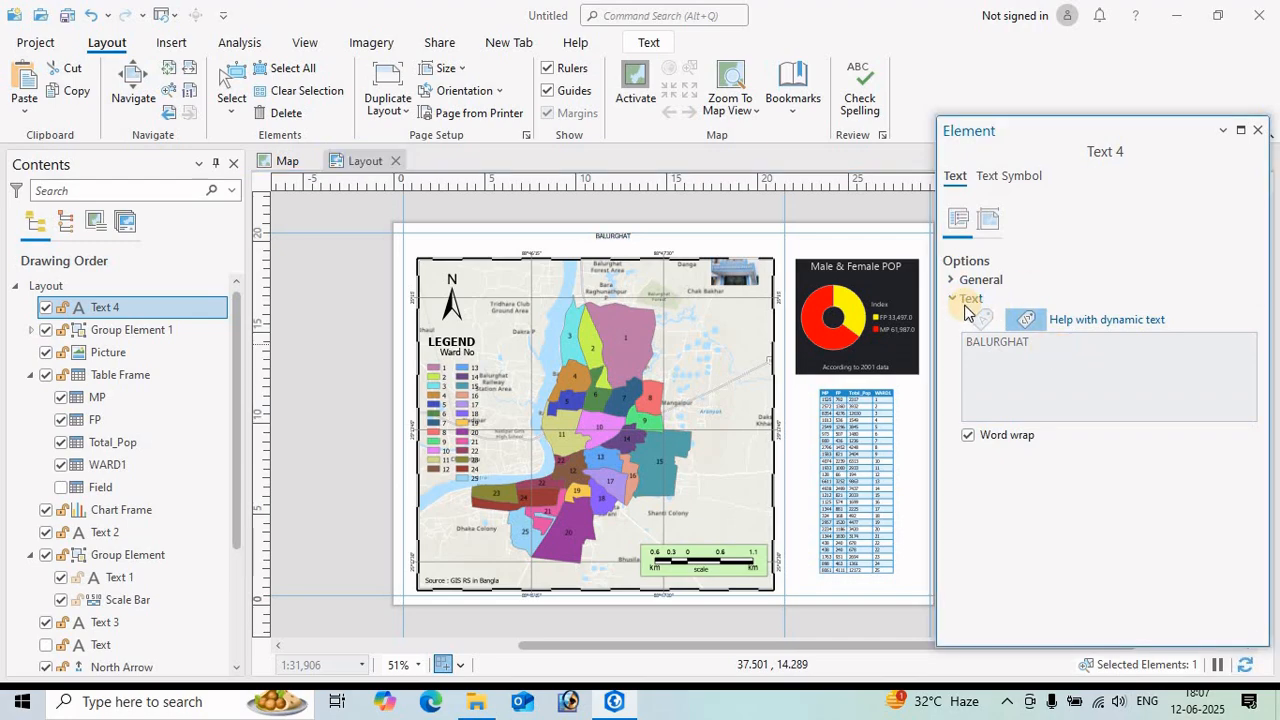
left_click(955, 300)
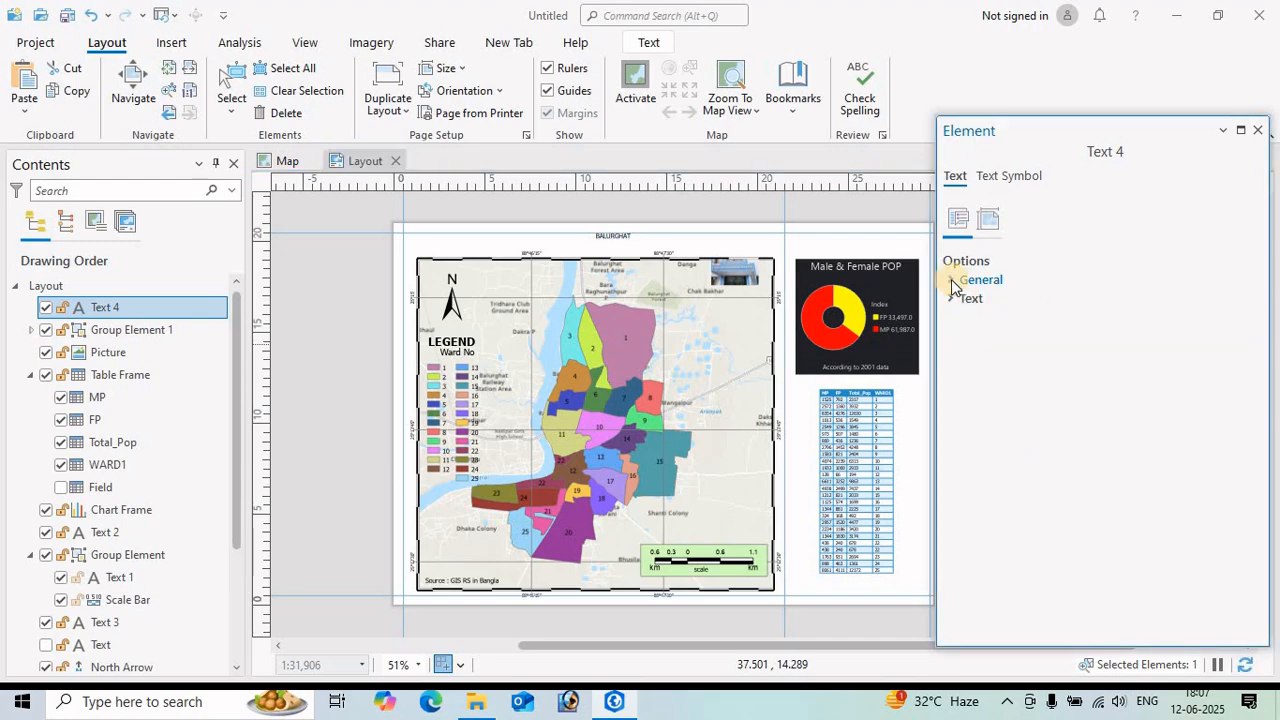
left_click(993, 220)
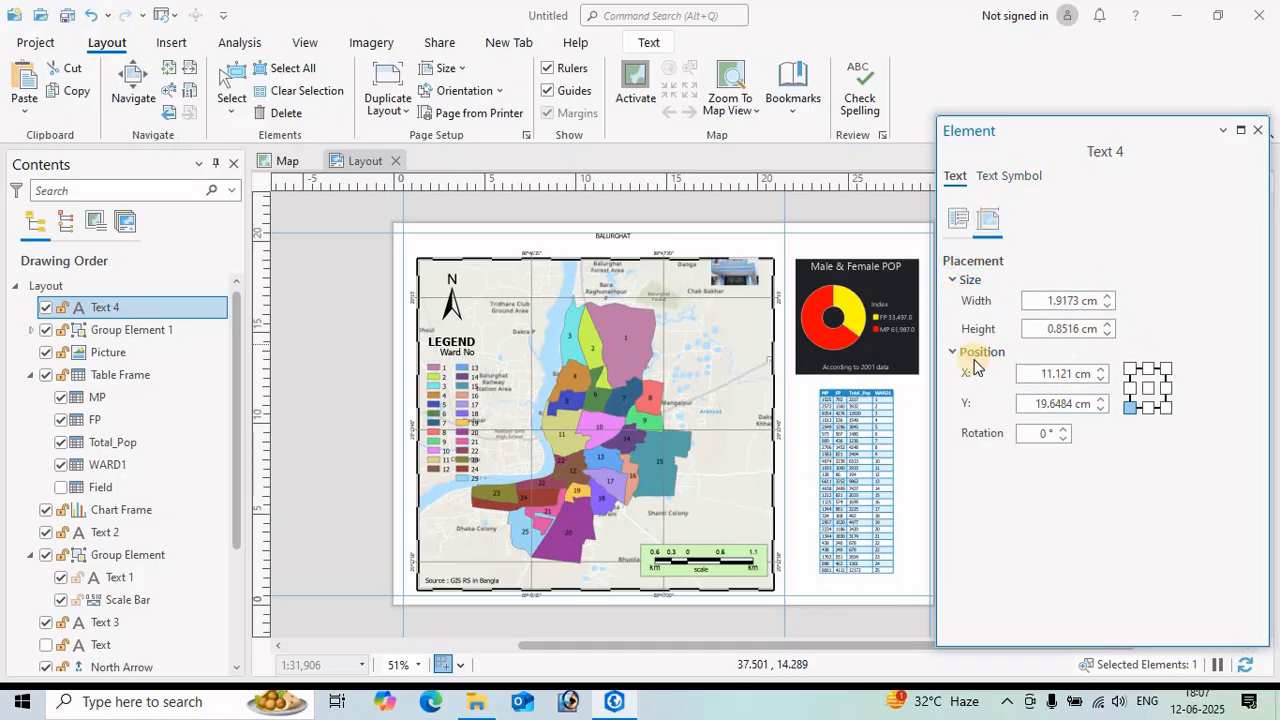
left_click(960, 222)
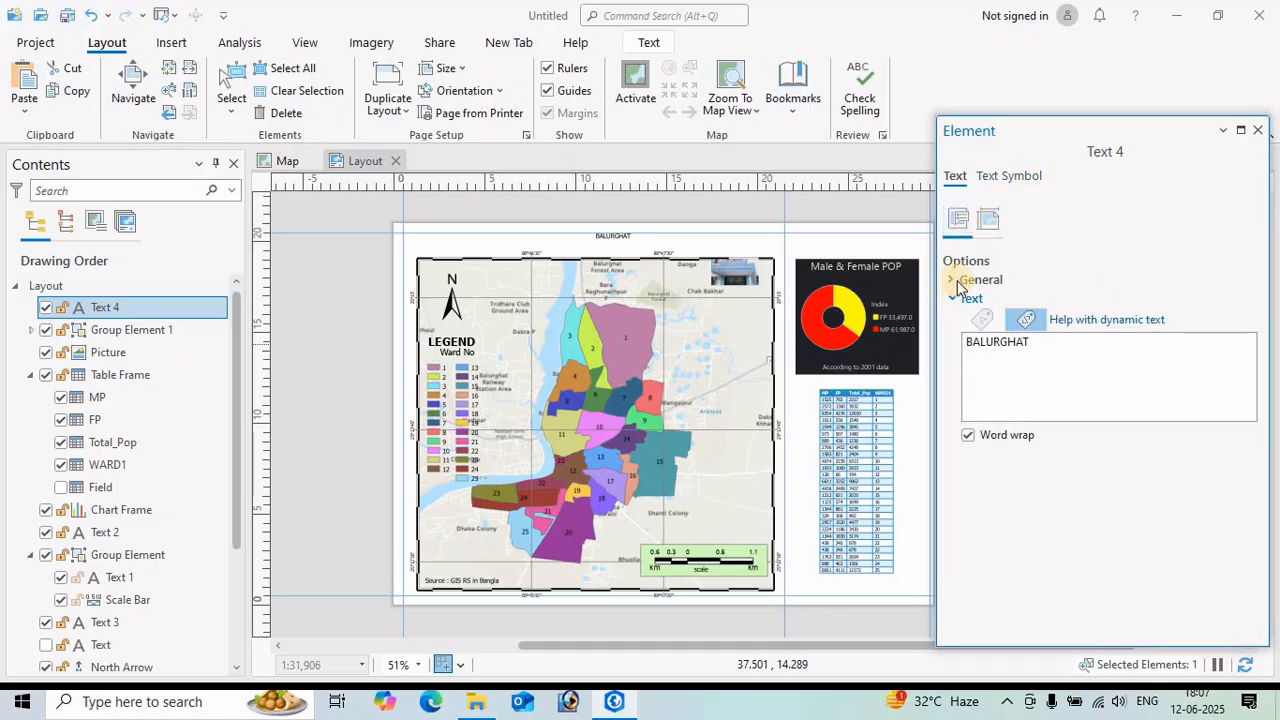
left_click(1009, 177)
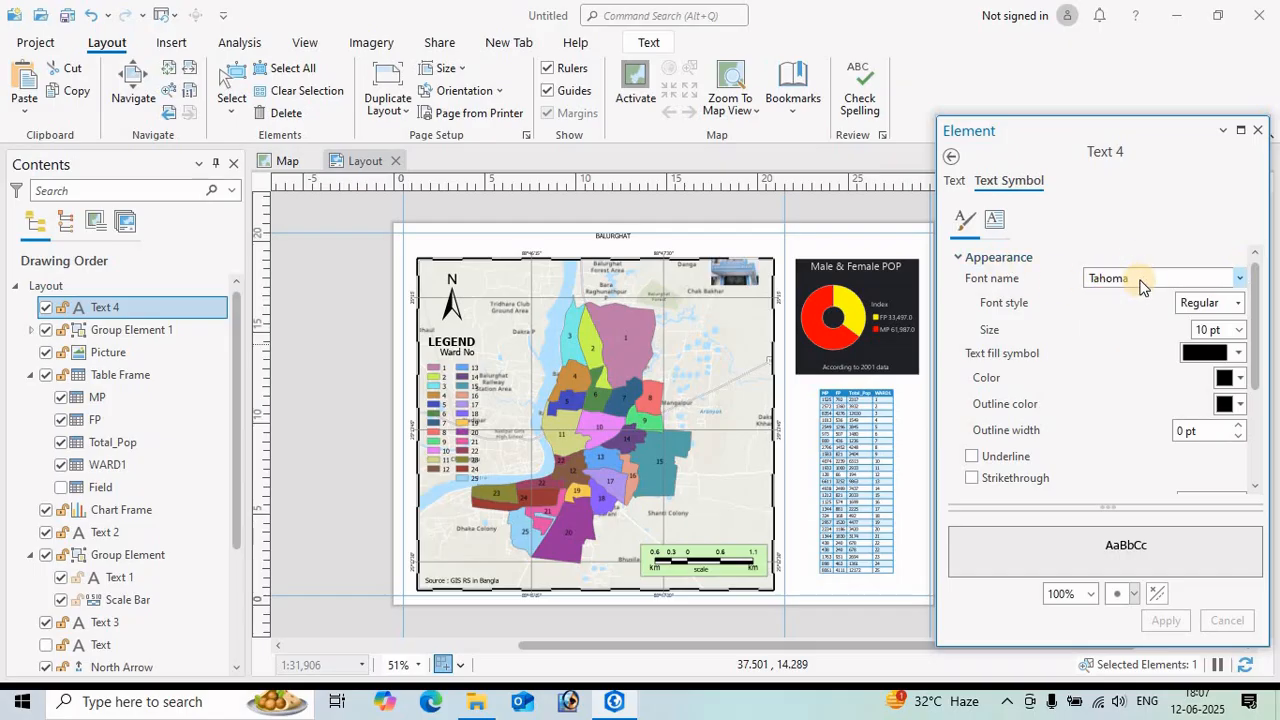
left_click(1240, 278)
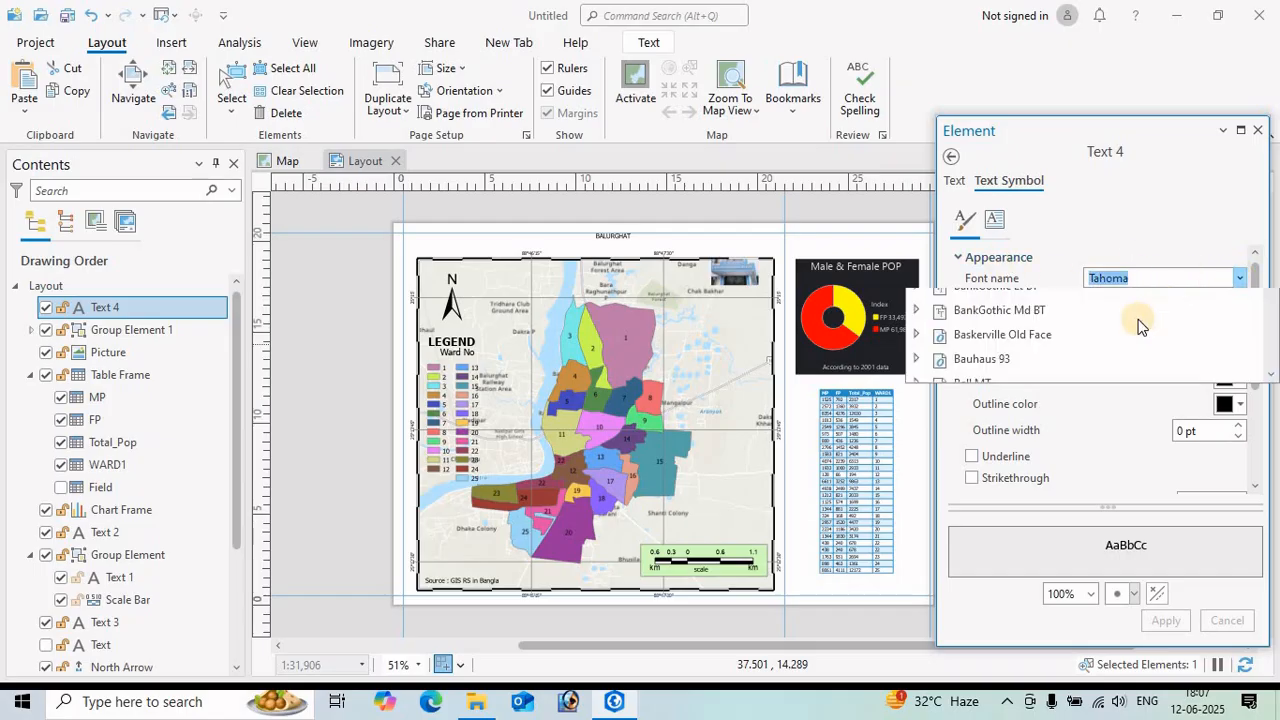
scroll(960, 443, "down", 3)
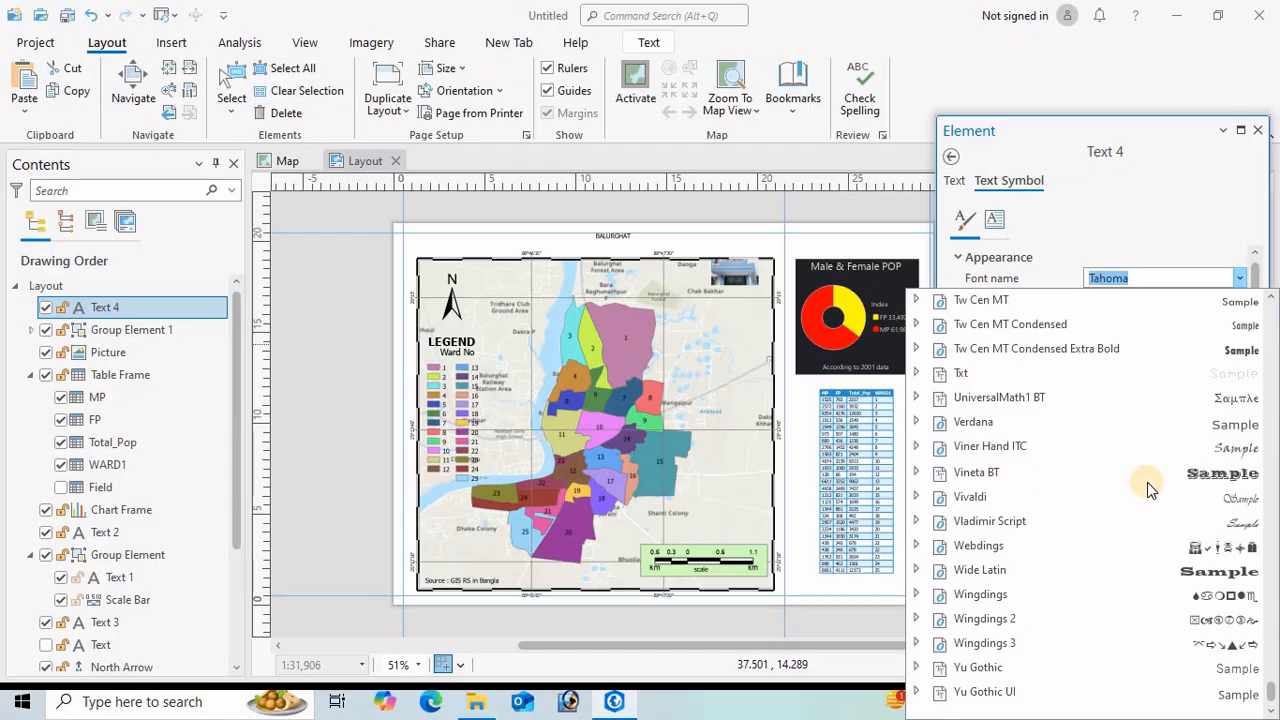
left_click(1200, 572)
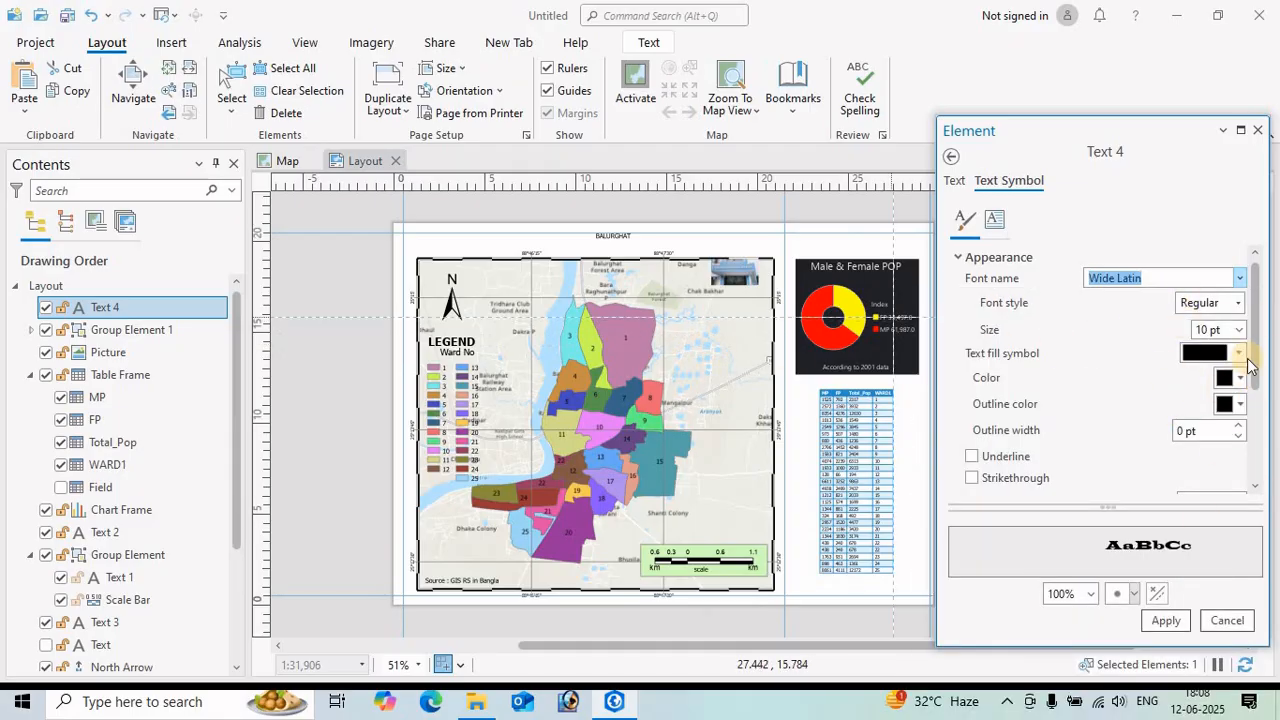
left_click(1240, 330)
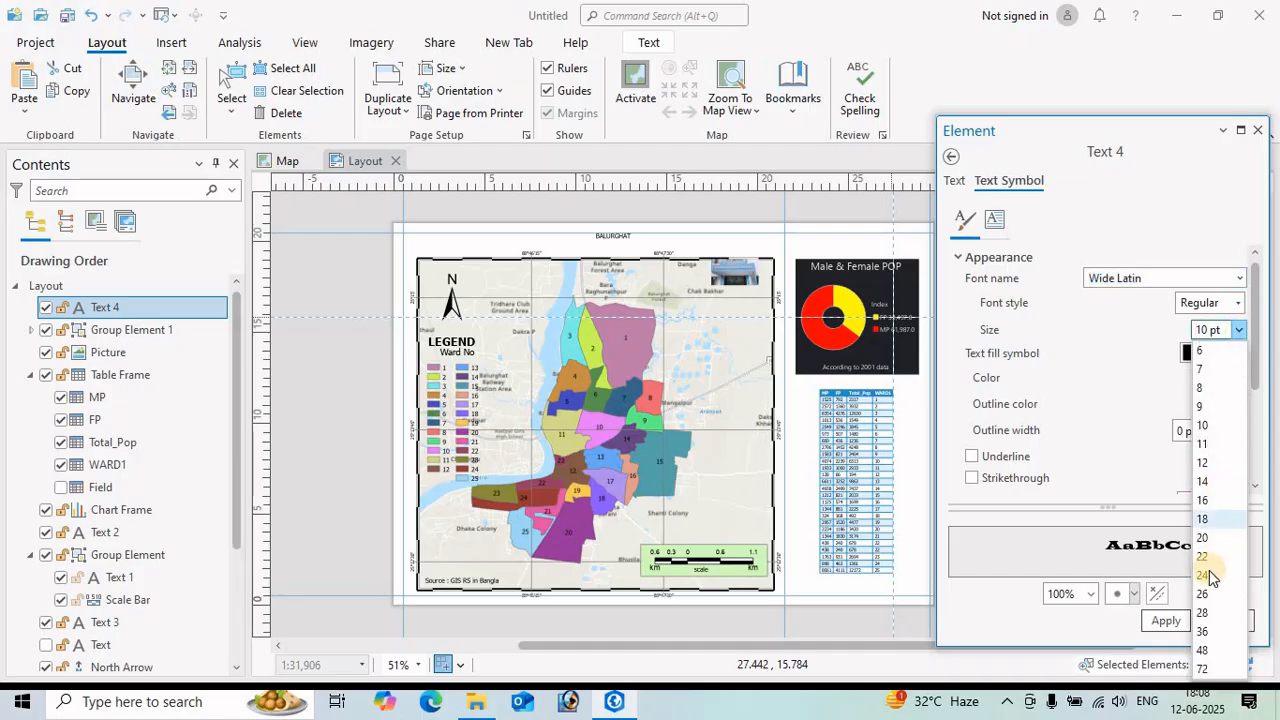
left_click(1205, 539)
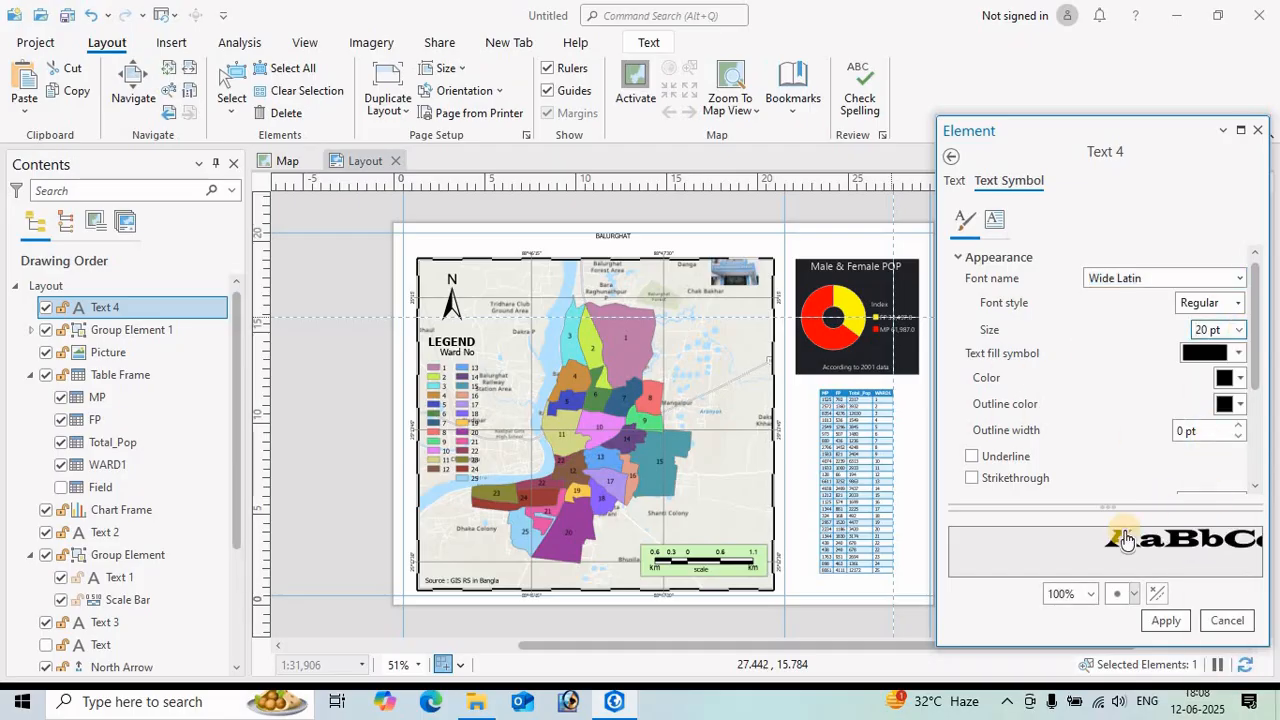
left_click(1162, 620)
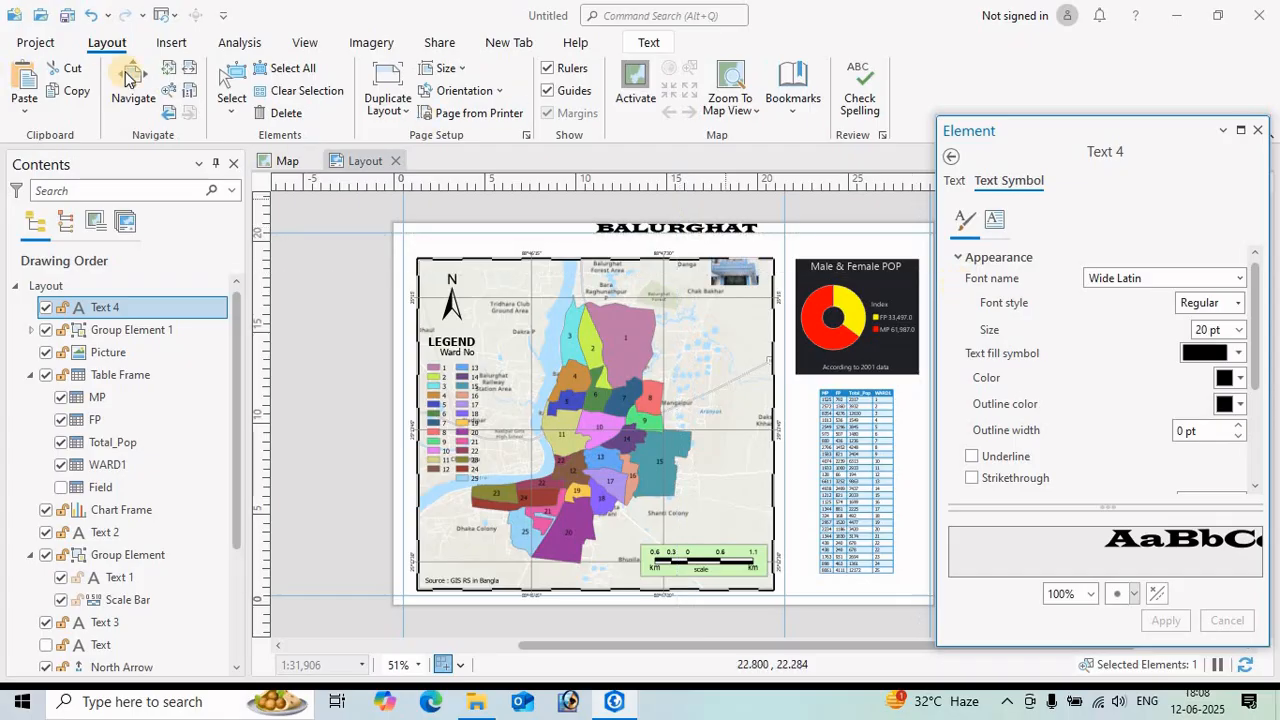
- Move the enlarged BALURGHAT title so it is centred just above the map frame
left_click(233, 88)
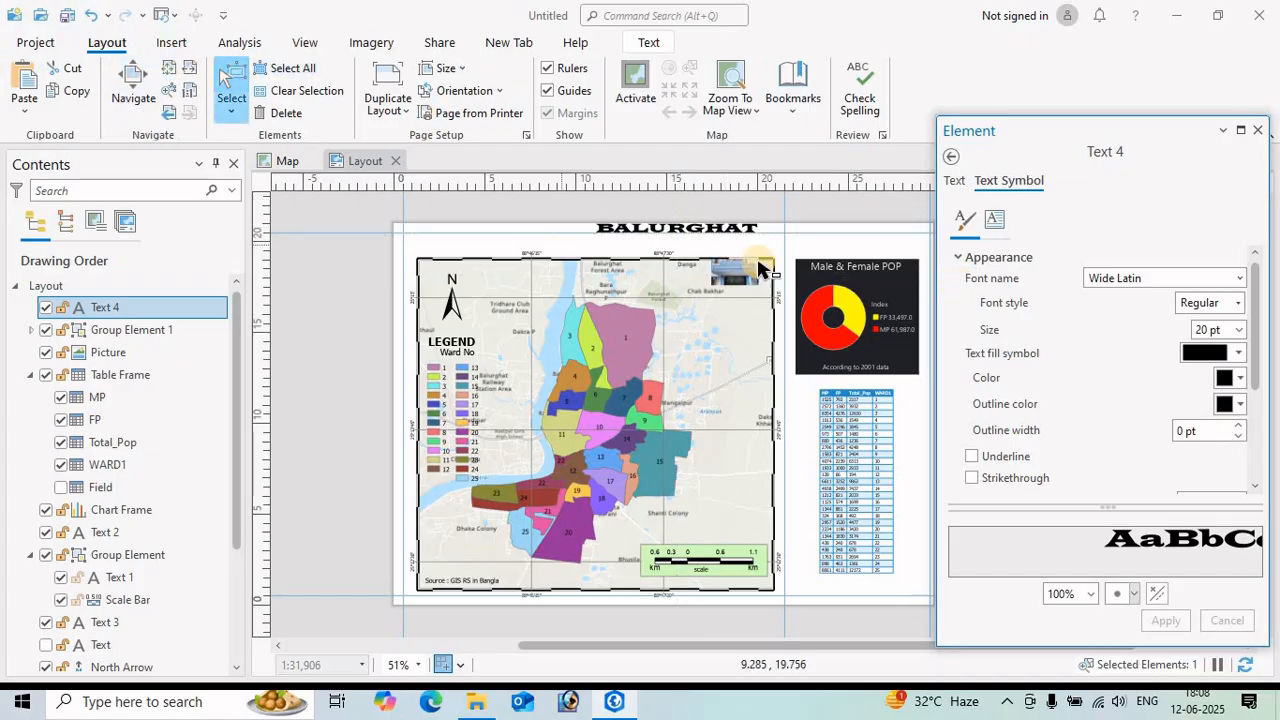
left_click(688, 230)
left_click_drag(676, 228, 620, 240)
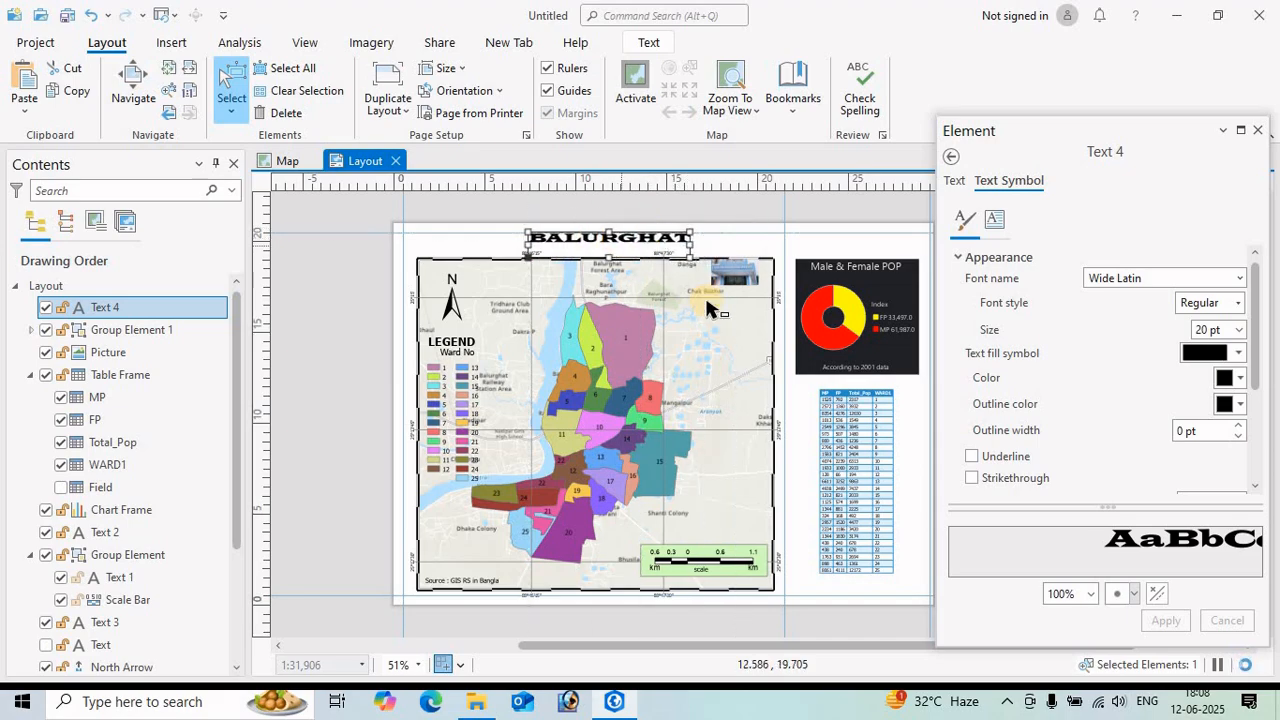